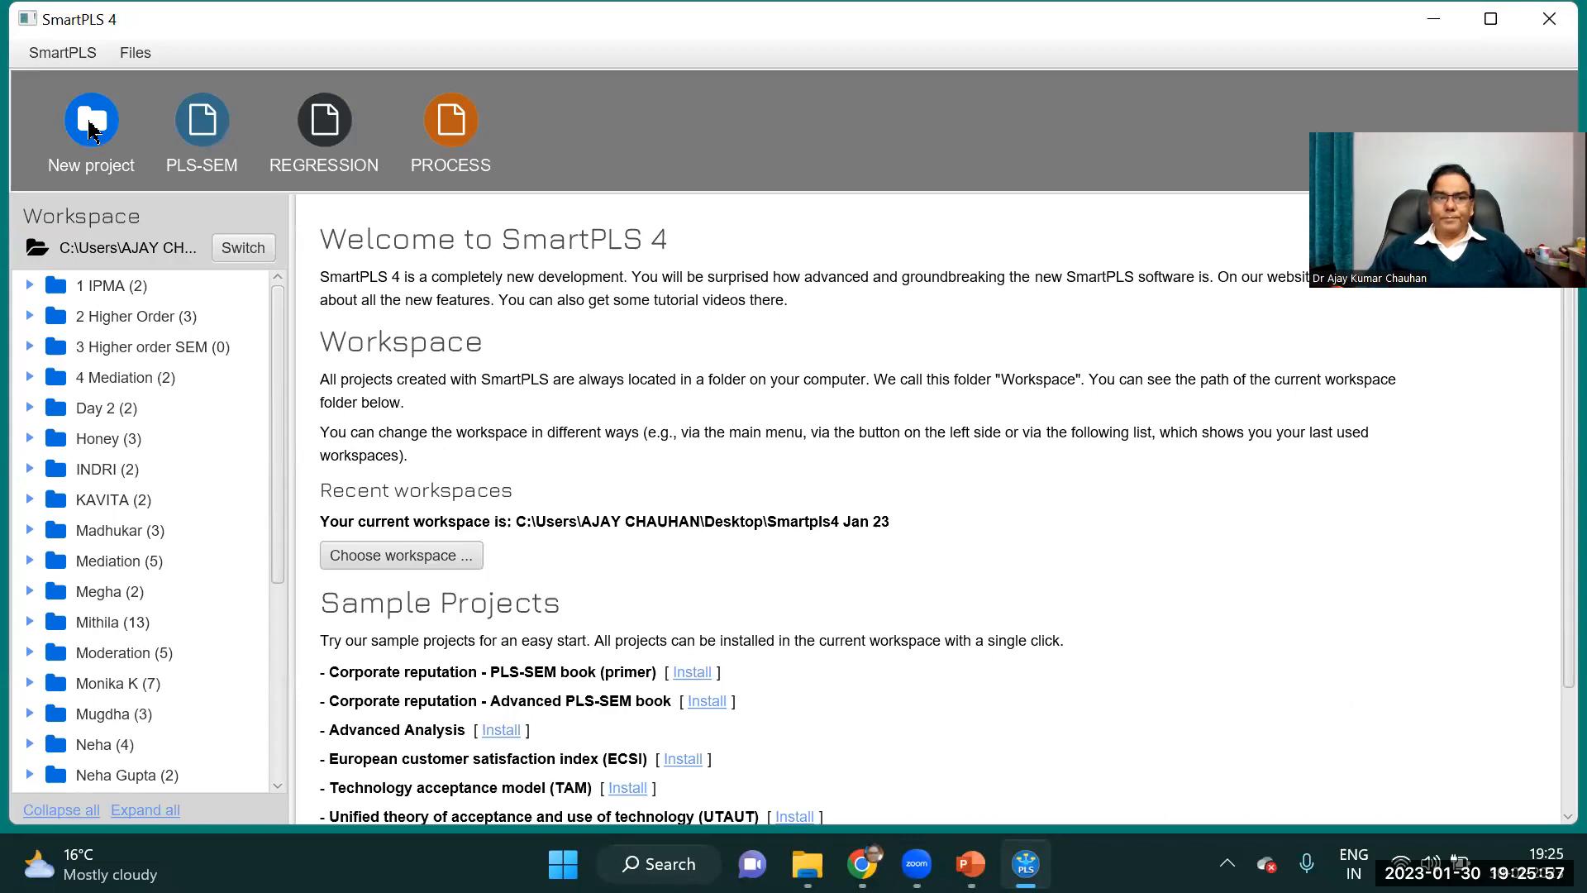
Create a new project named "5 Moderation", declining the offered software update.
click(91, 124)
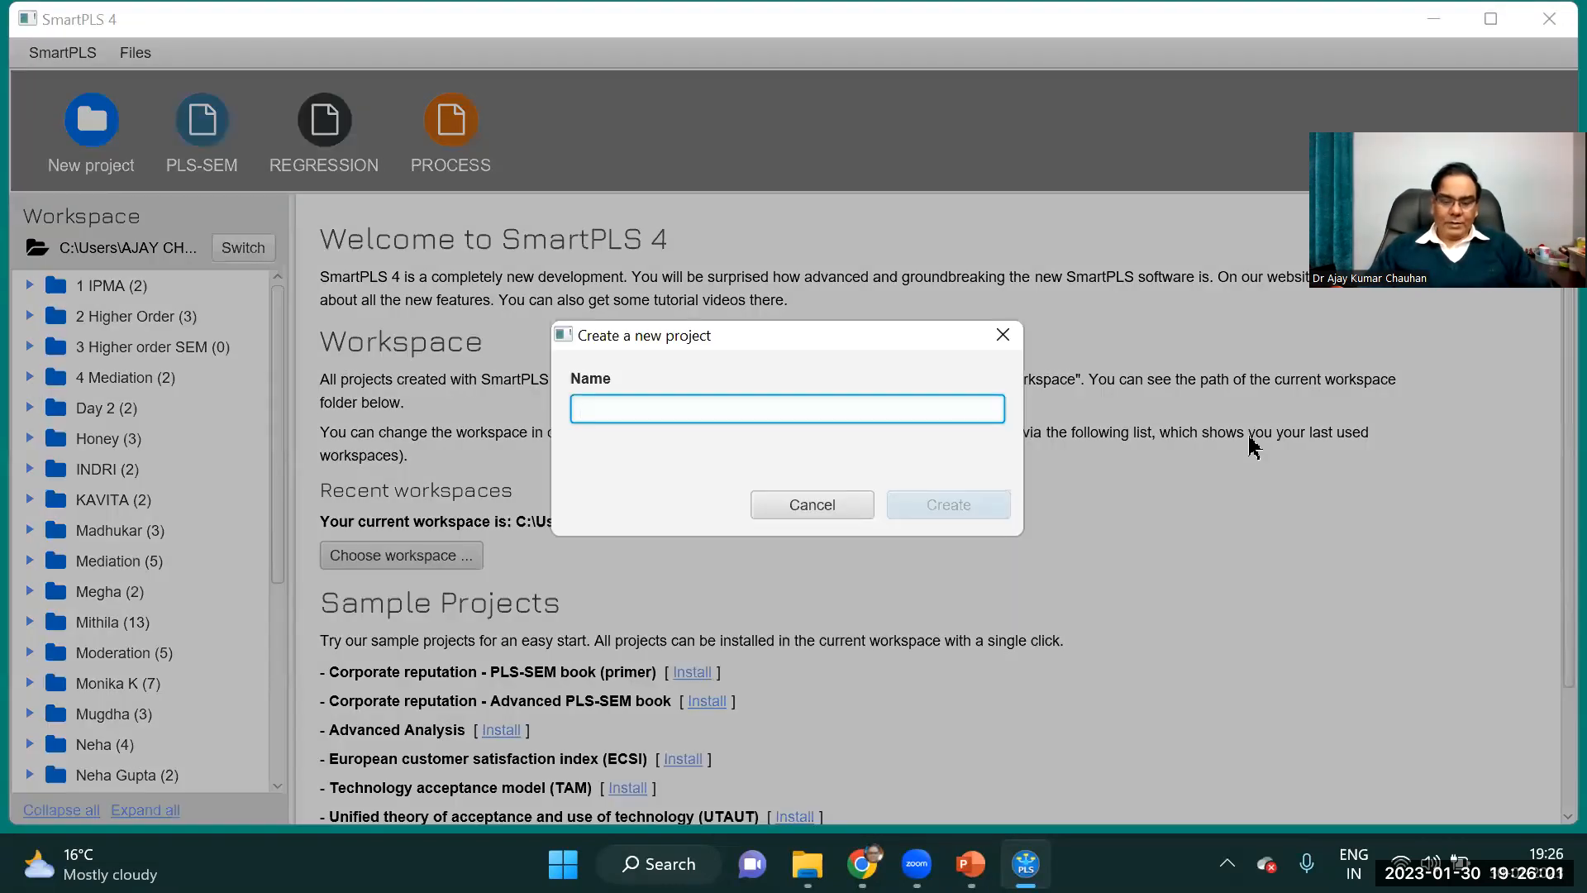
text(Moderation)
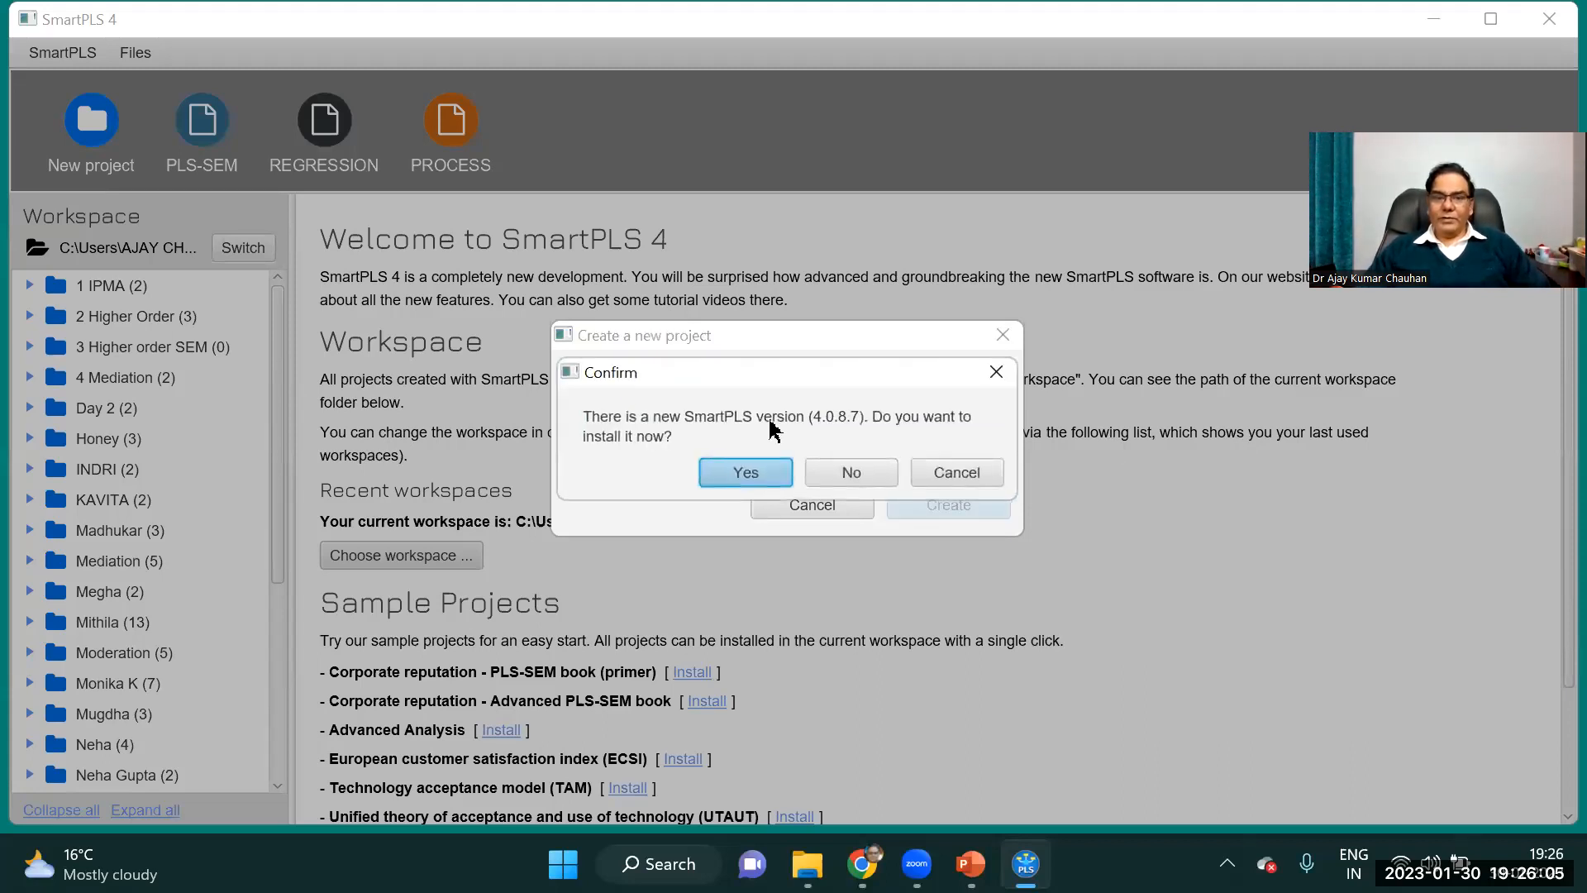
click(851, 473)
click(583, 405)
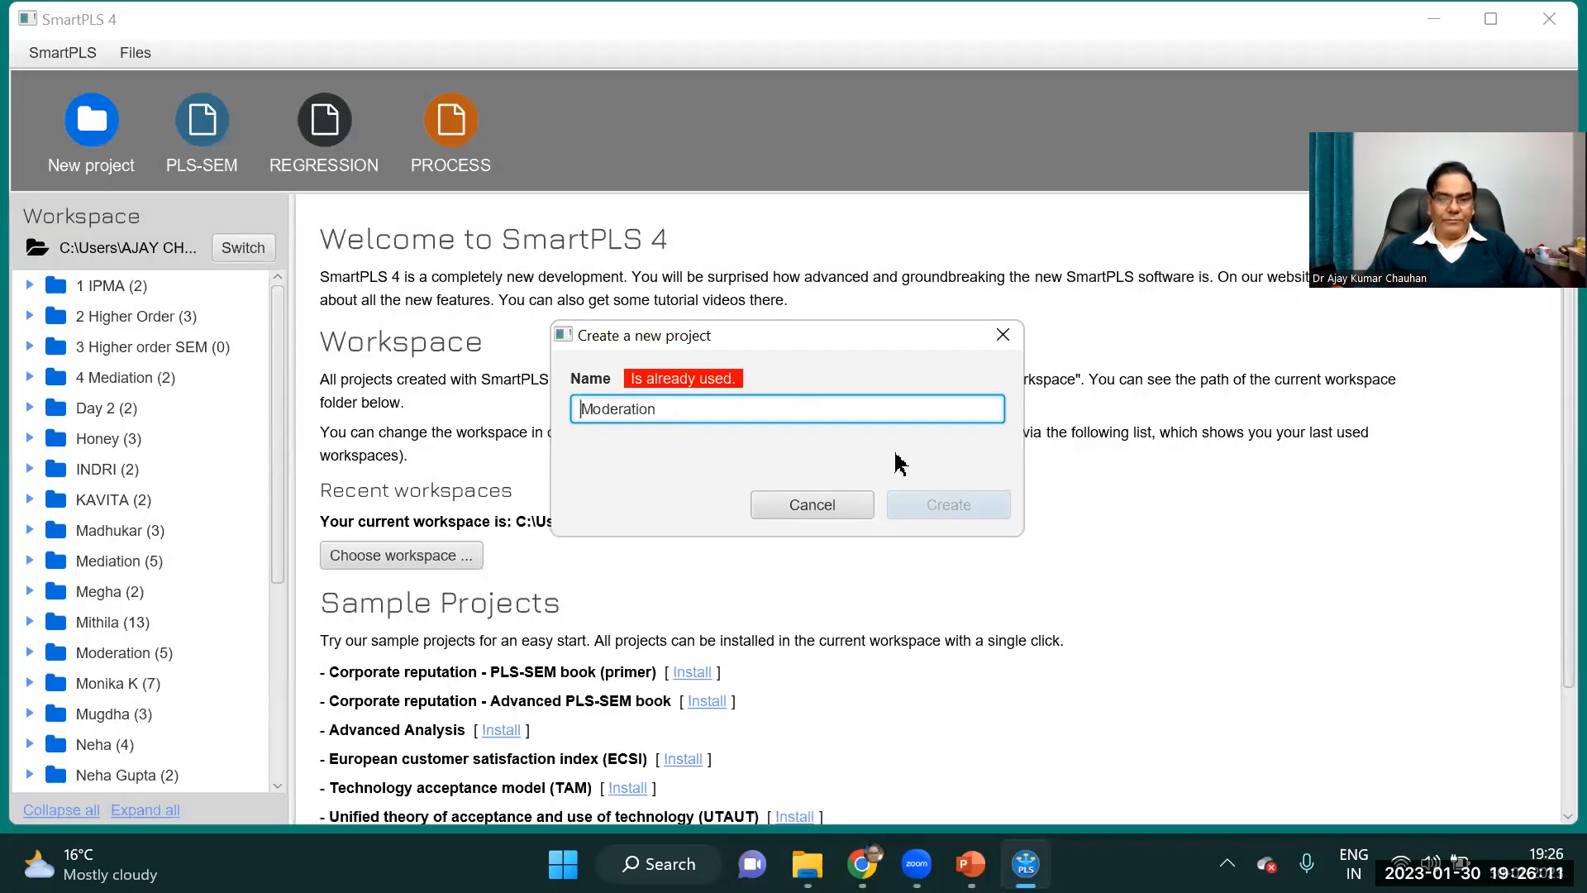
text(5)
click(948, 505)
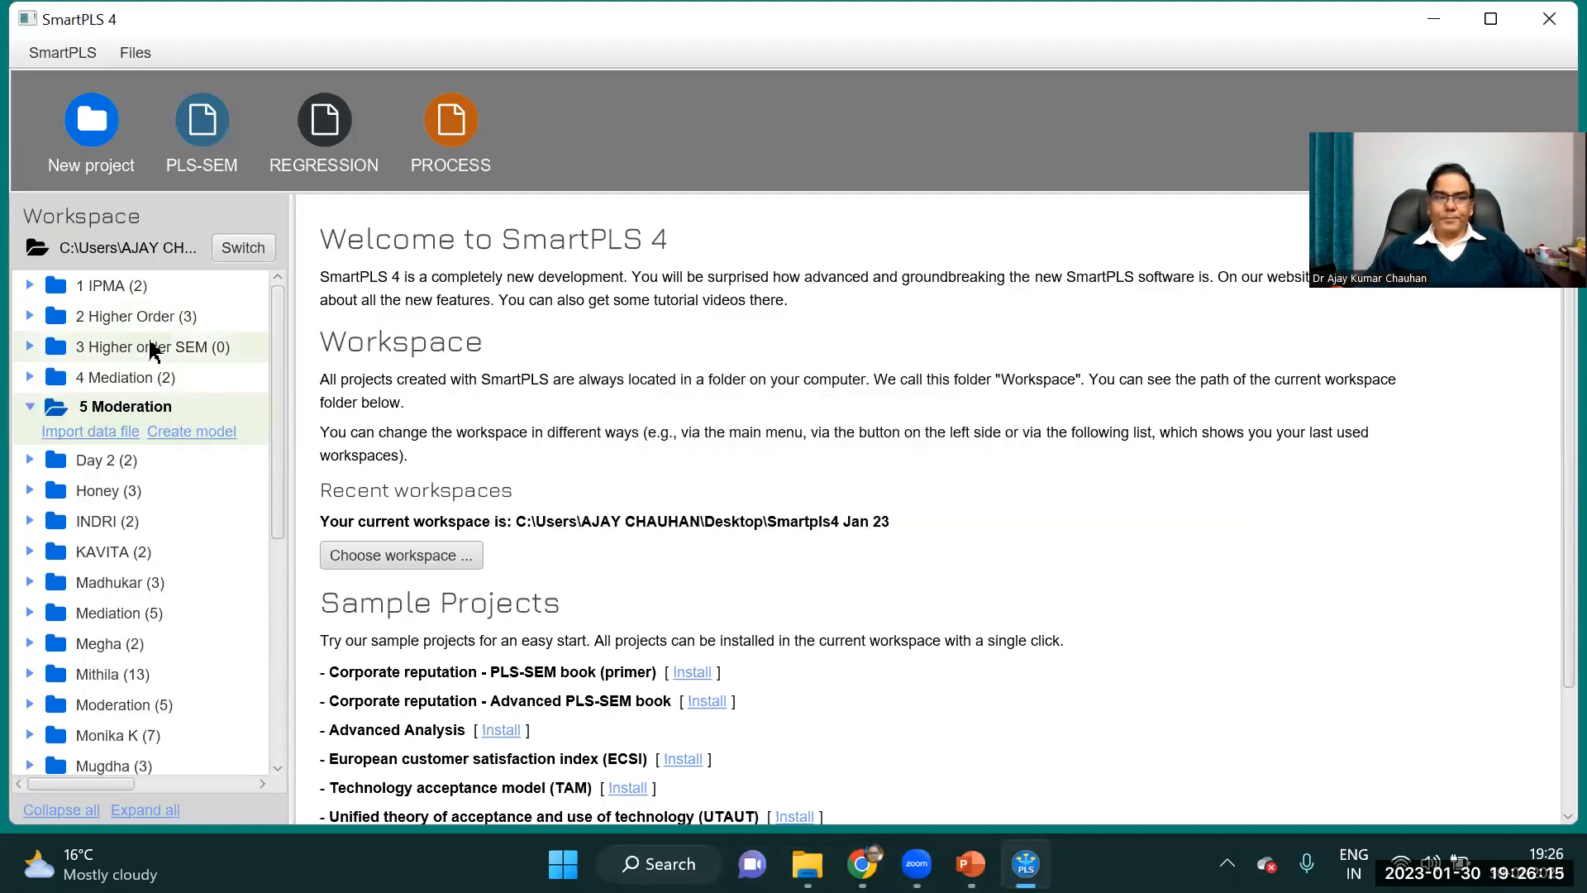
Import the Moderation CSV file from Desktop > Workshops > SMARTPLS 4 > Day 789 into the 5 Moderation project with the default import settings.
click(108, 434)
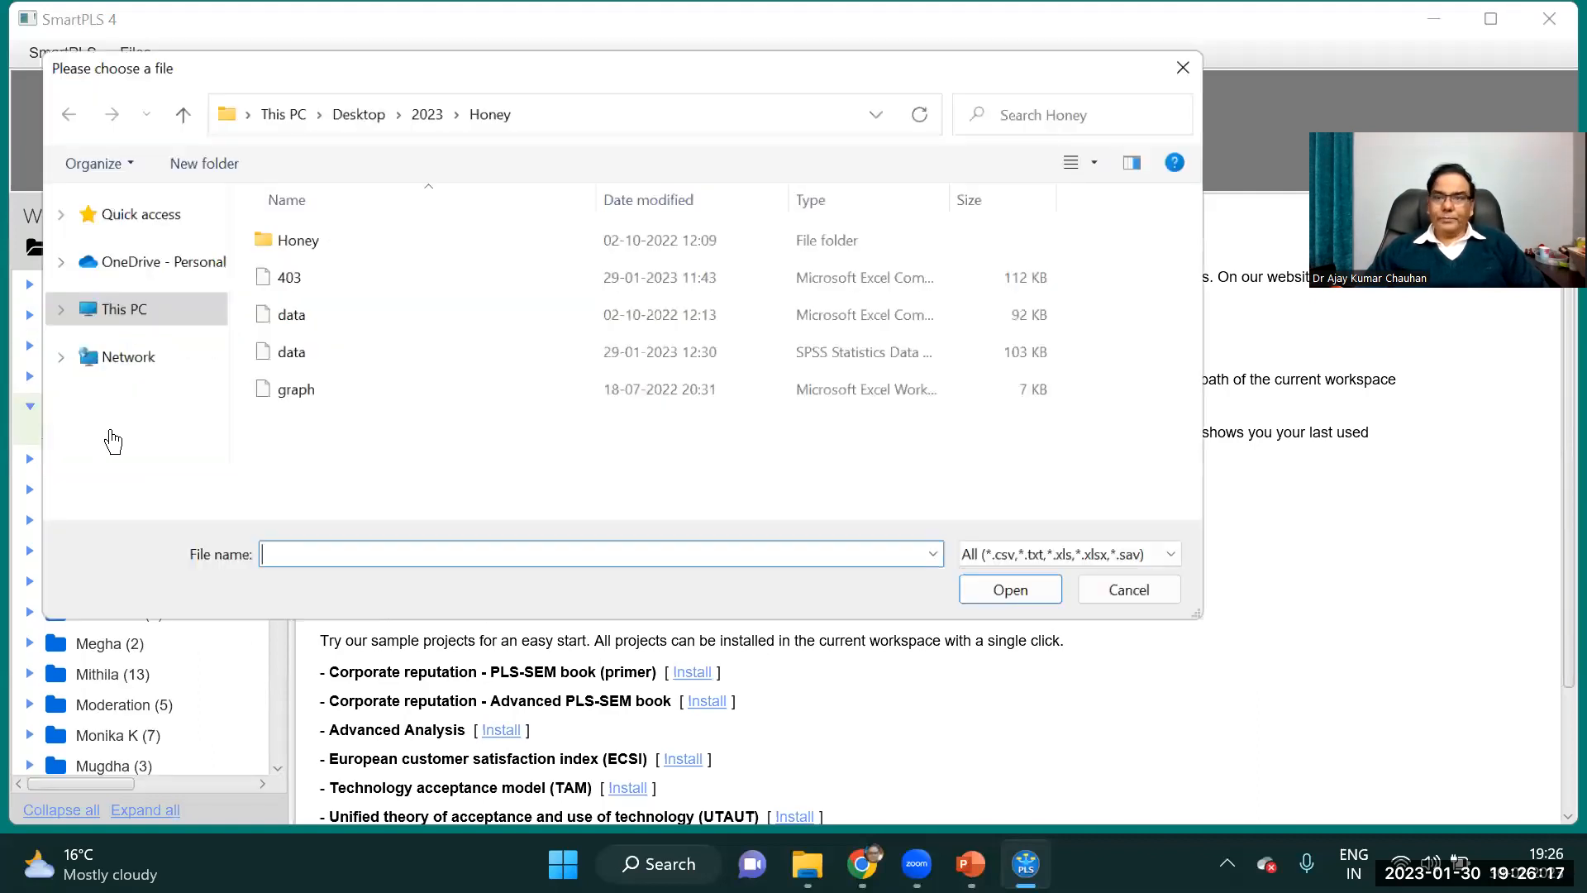
click(307, 108)
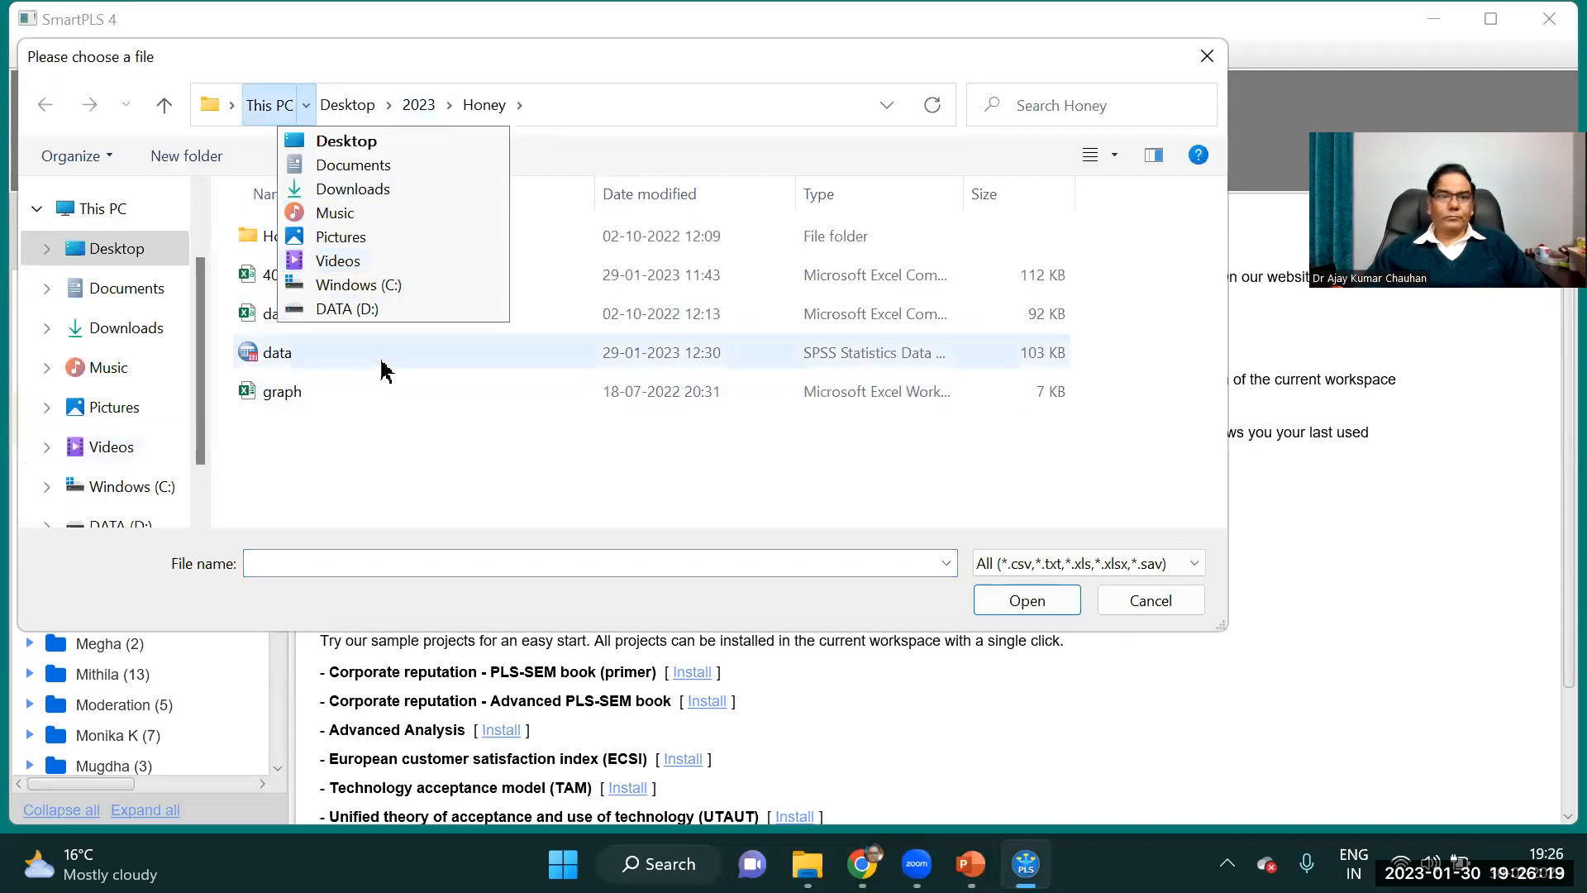
click(364, 106)
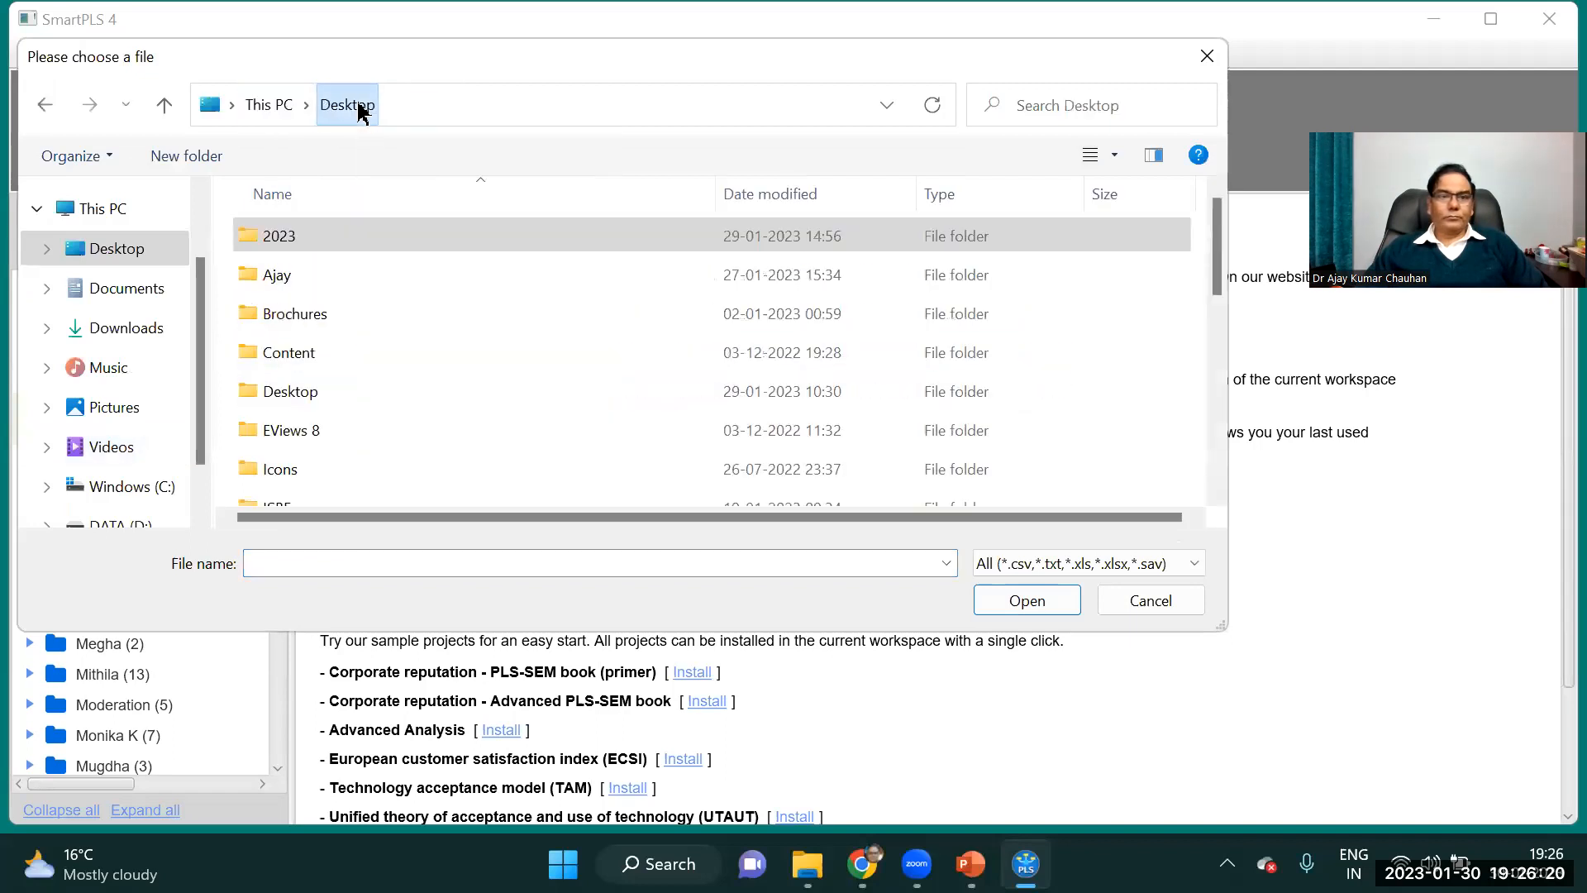
drag(1215, 273, 1215, 429)
click(302, 259)
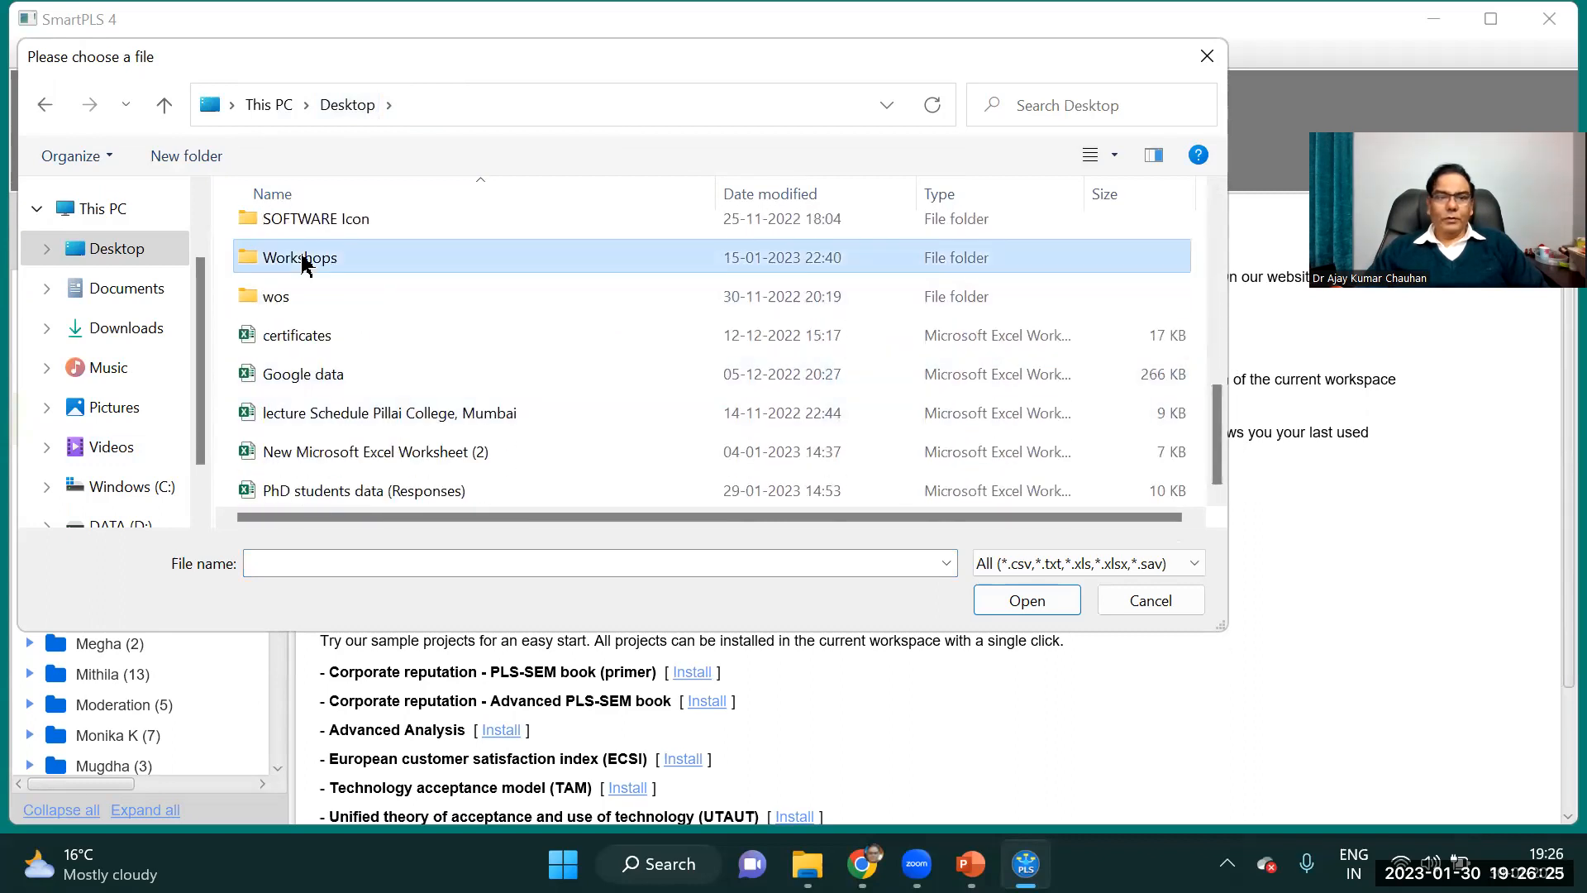
double_click(302, 259)
drag(1215, 217, 1212, 325)
scroll(1212, 325, up, 1)
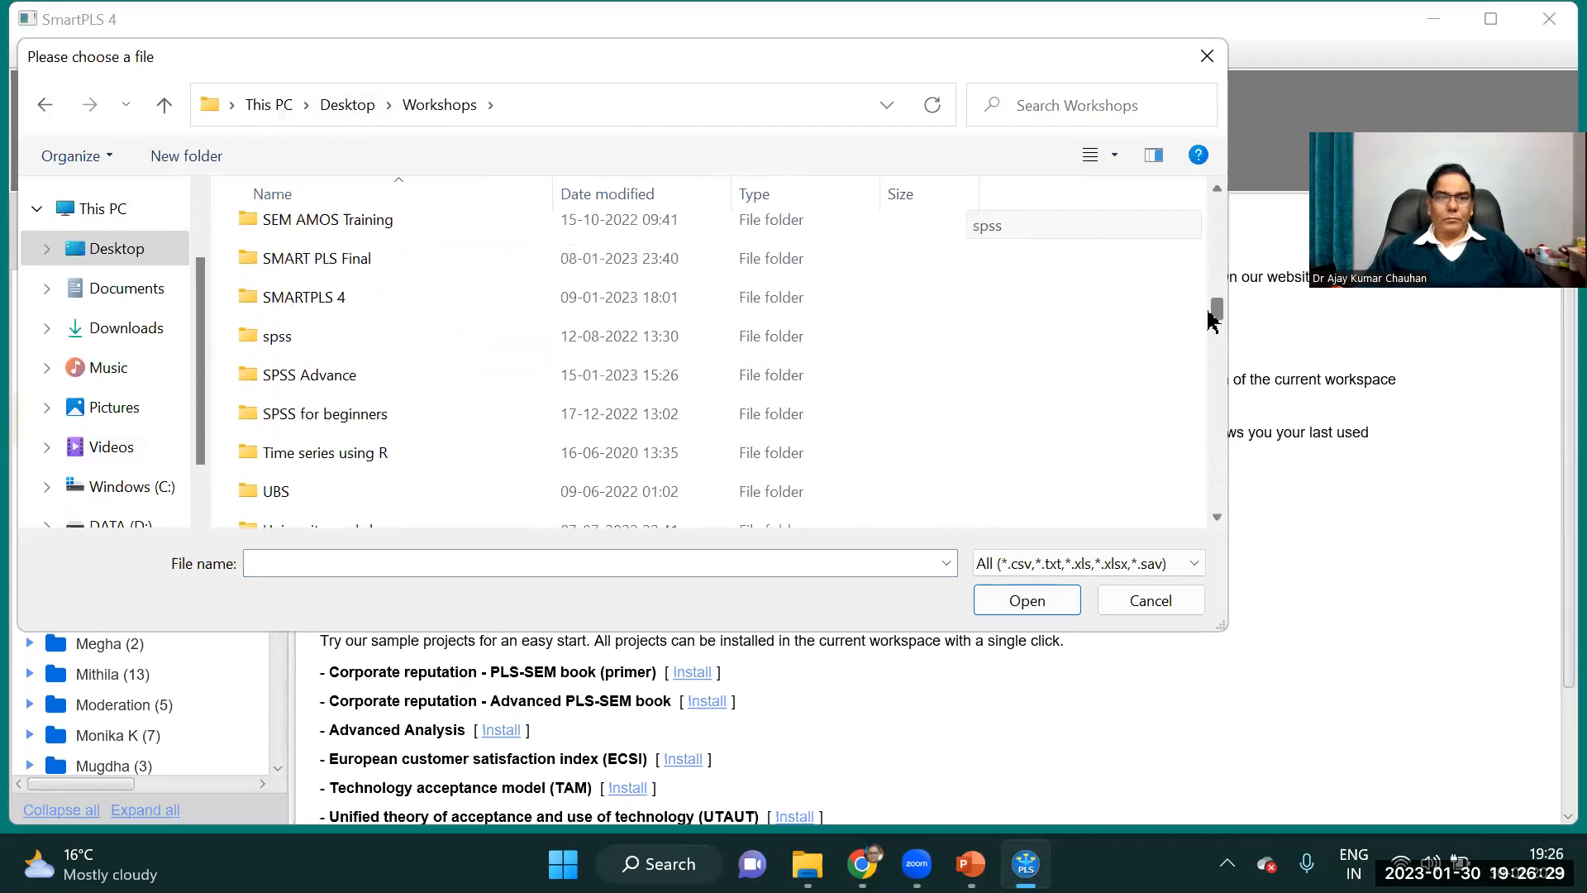
double_click(315, 309)
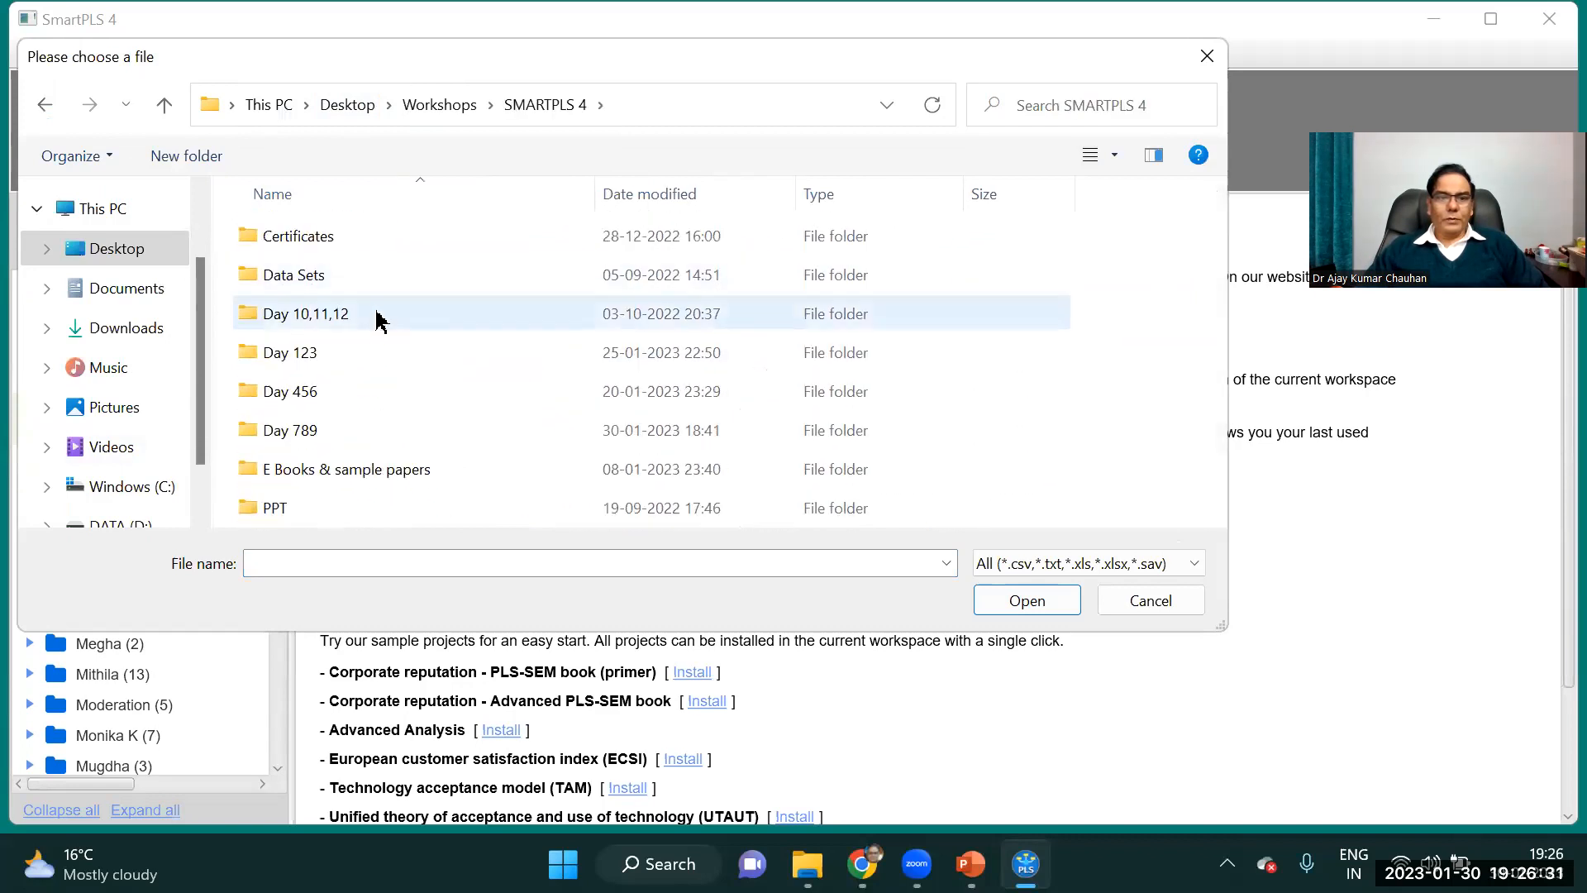
double_click(329, 432)
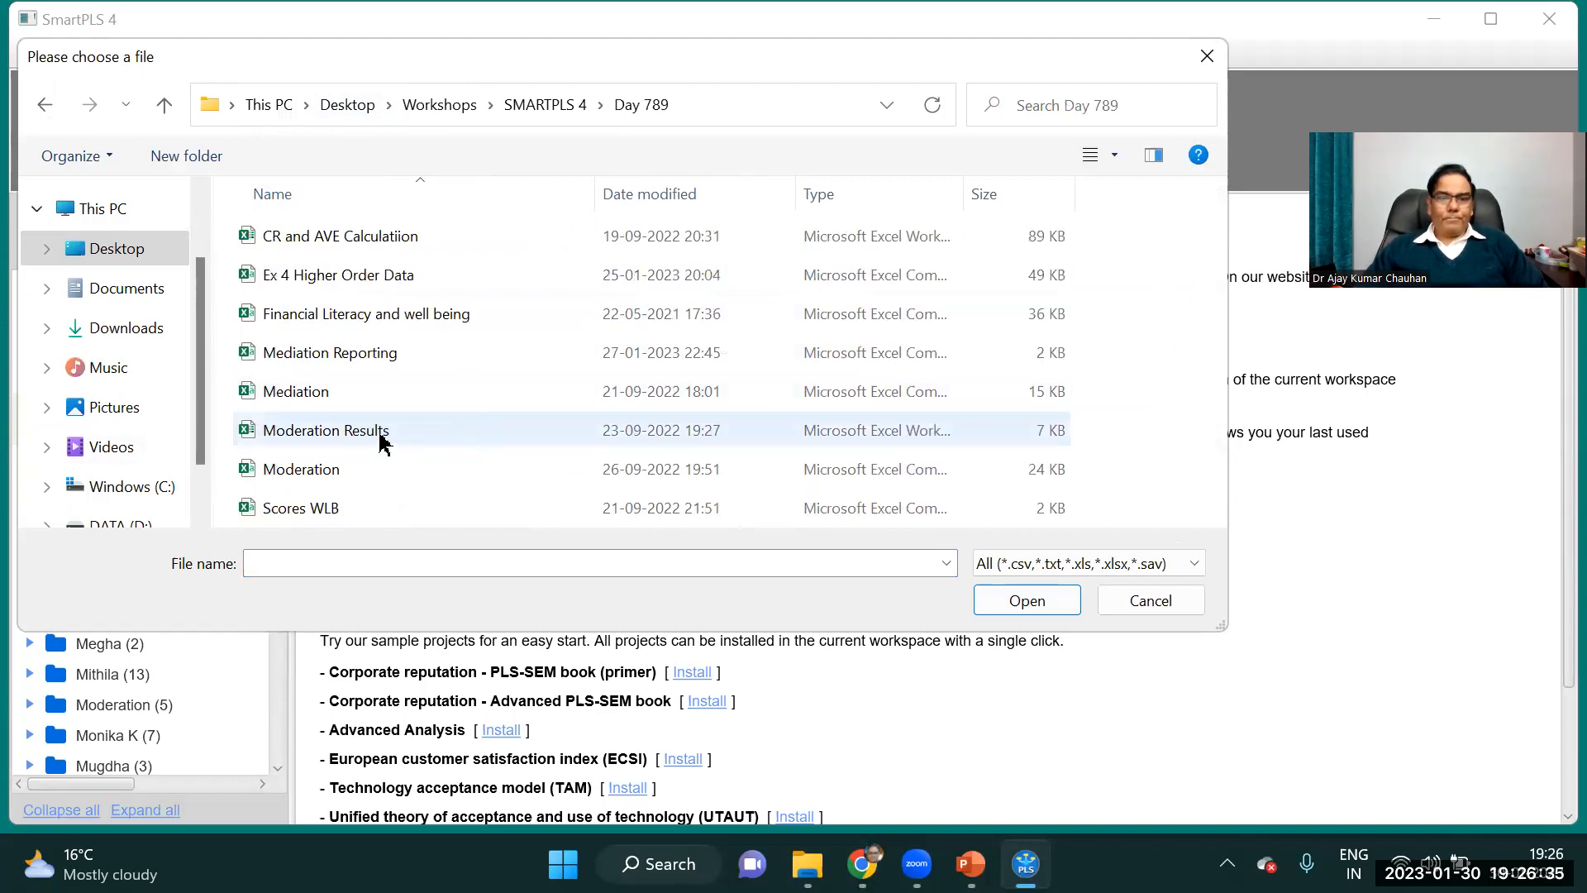
double_click(308, 473)
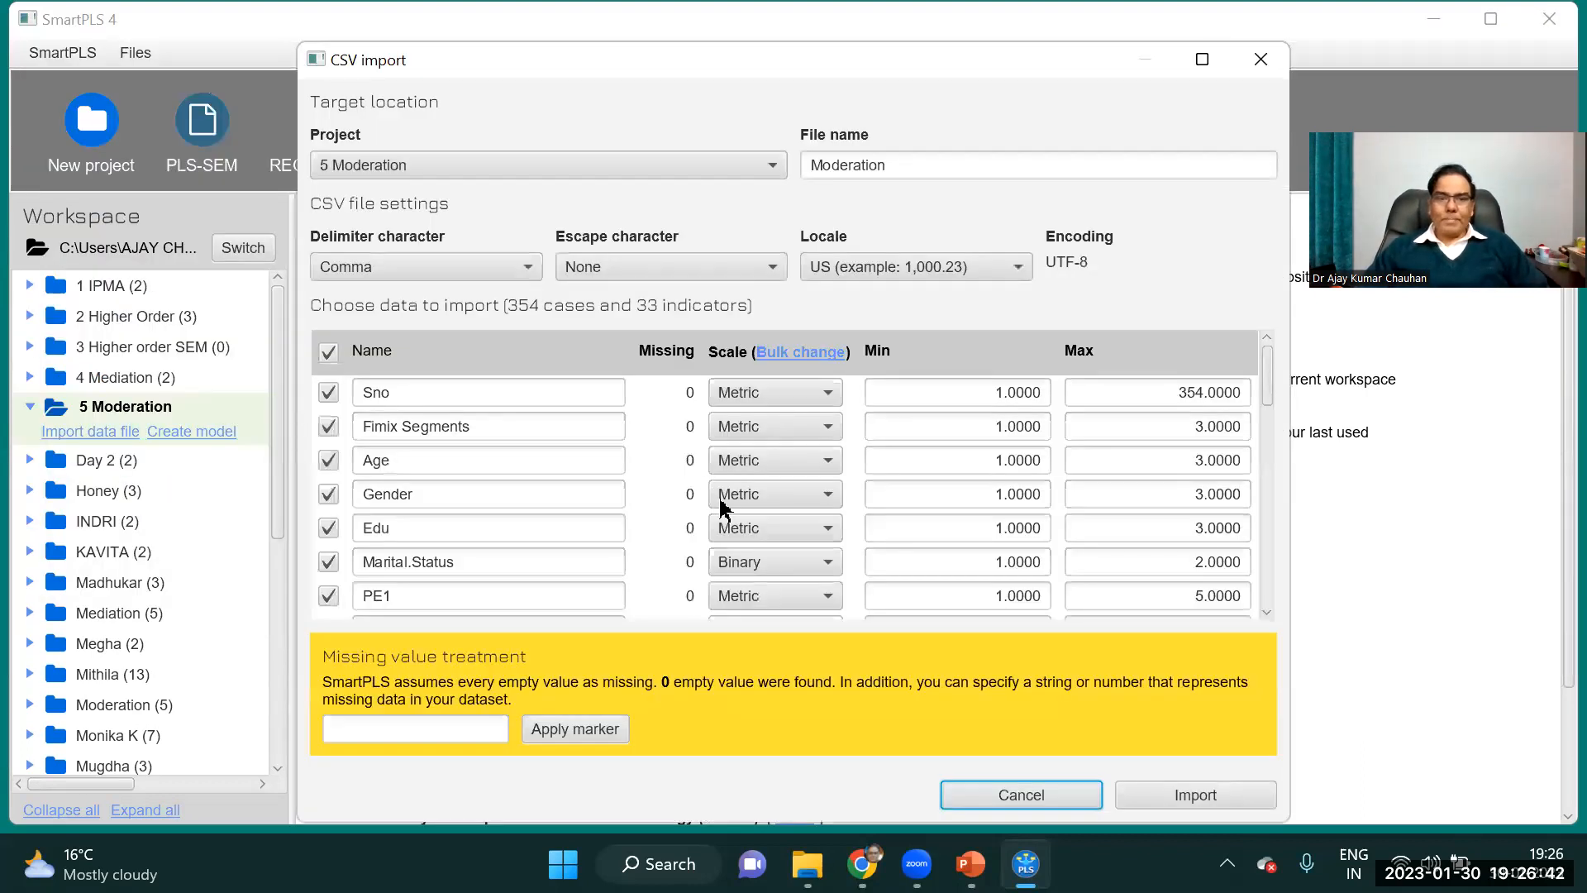
click(1231, 796)
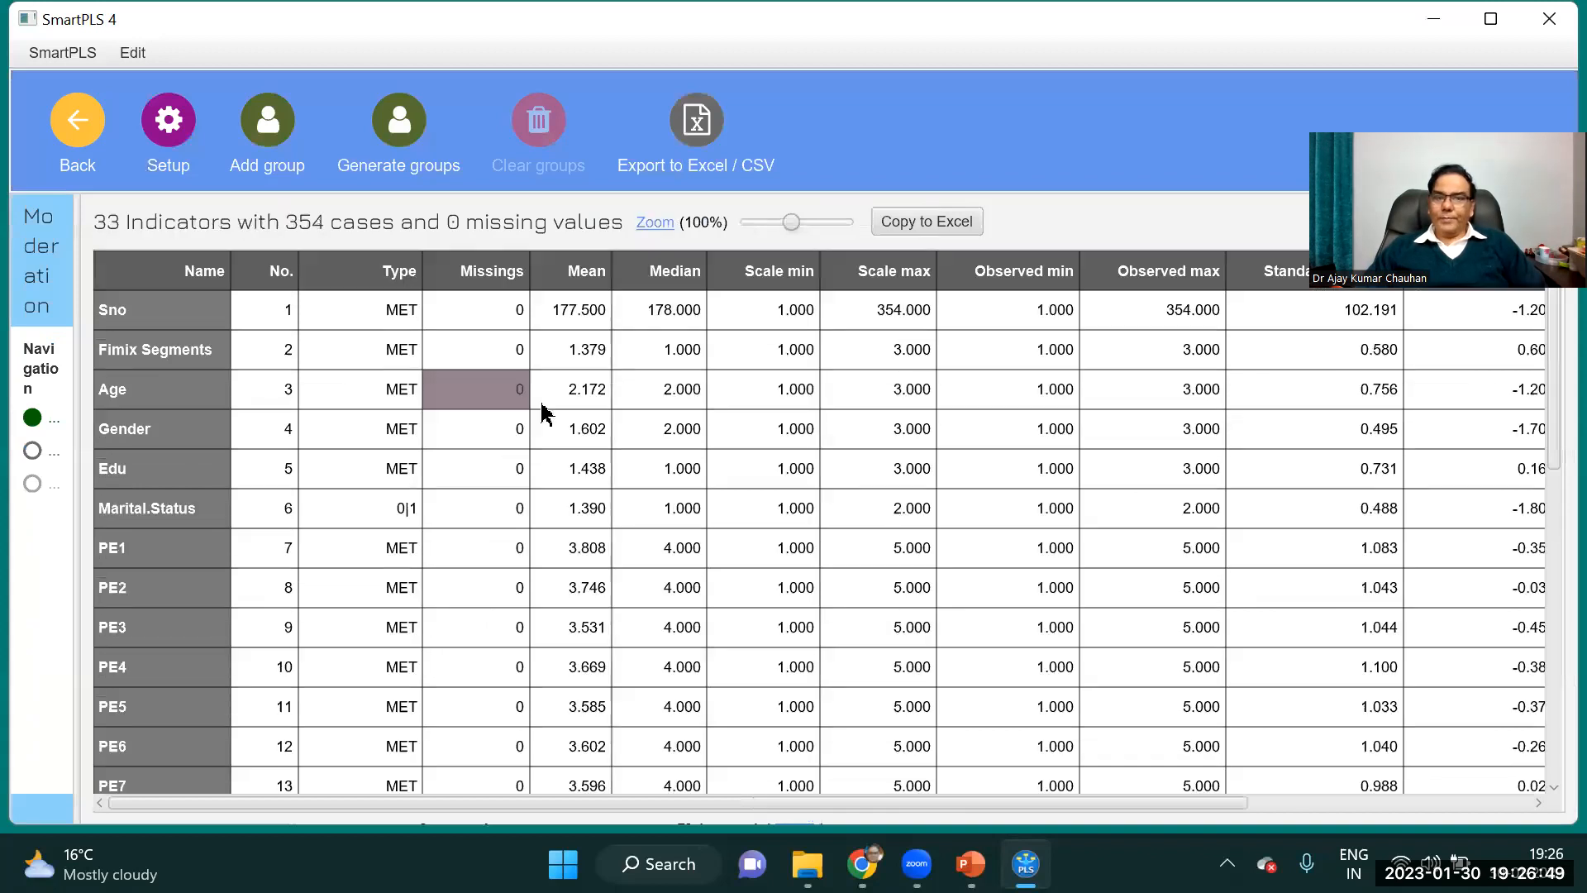
Examine the Age, Gender, Edu and Marital.Status indicators and look through the rest of the imported dataset.
click(117, 391)
click(116, 436)
click(112, 481)
click(149, 513)
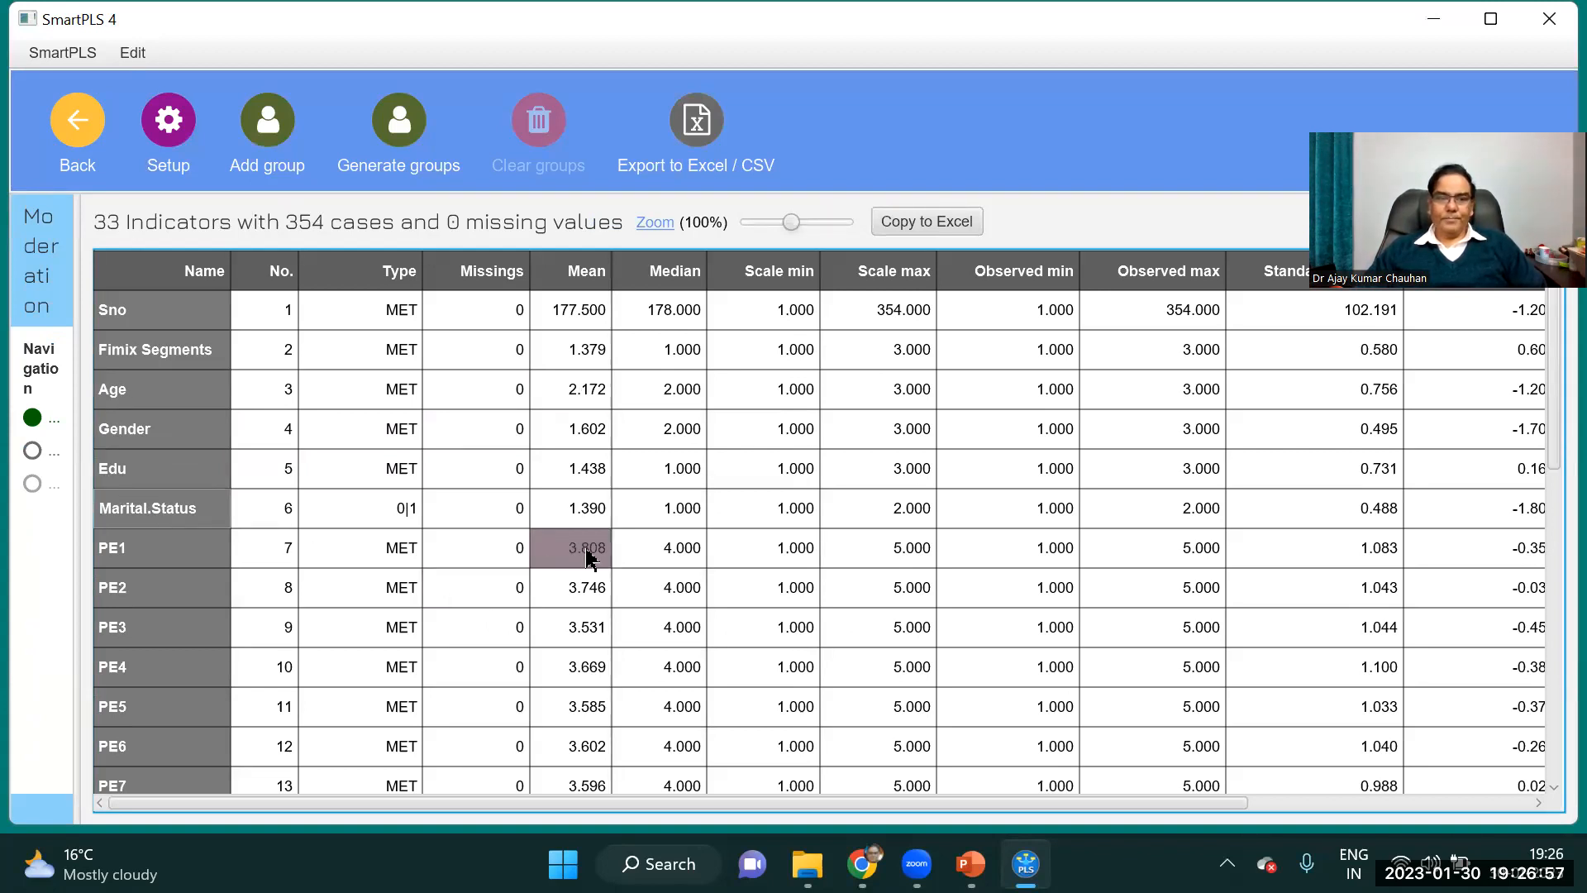
drag(1548, 475, 1553, 306)
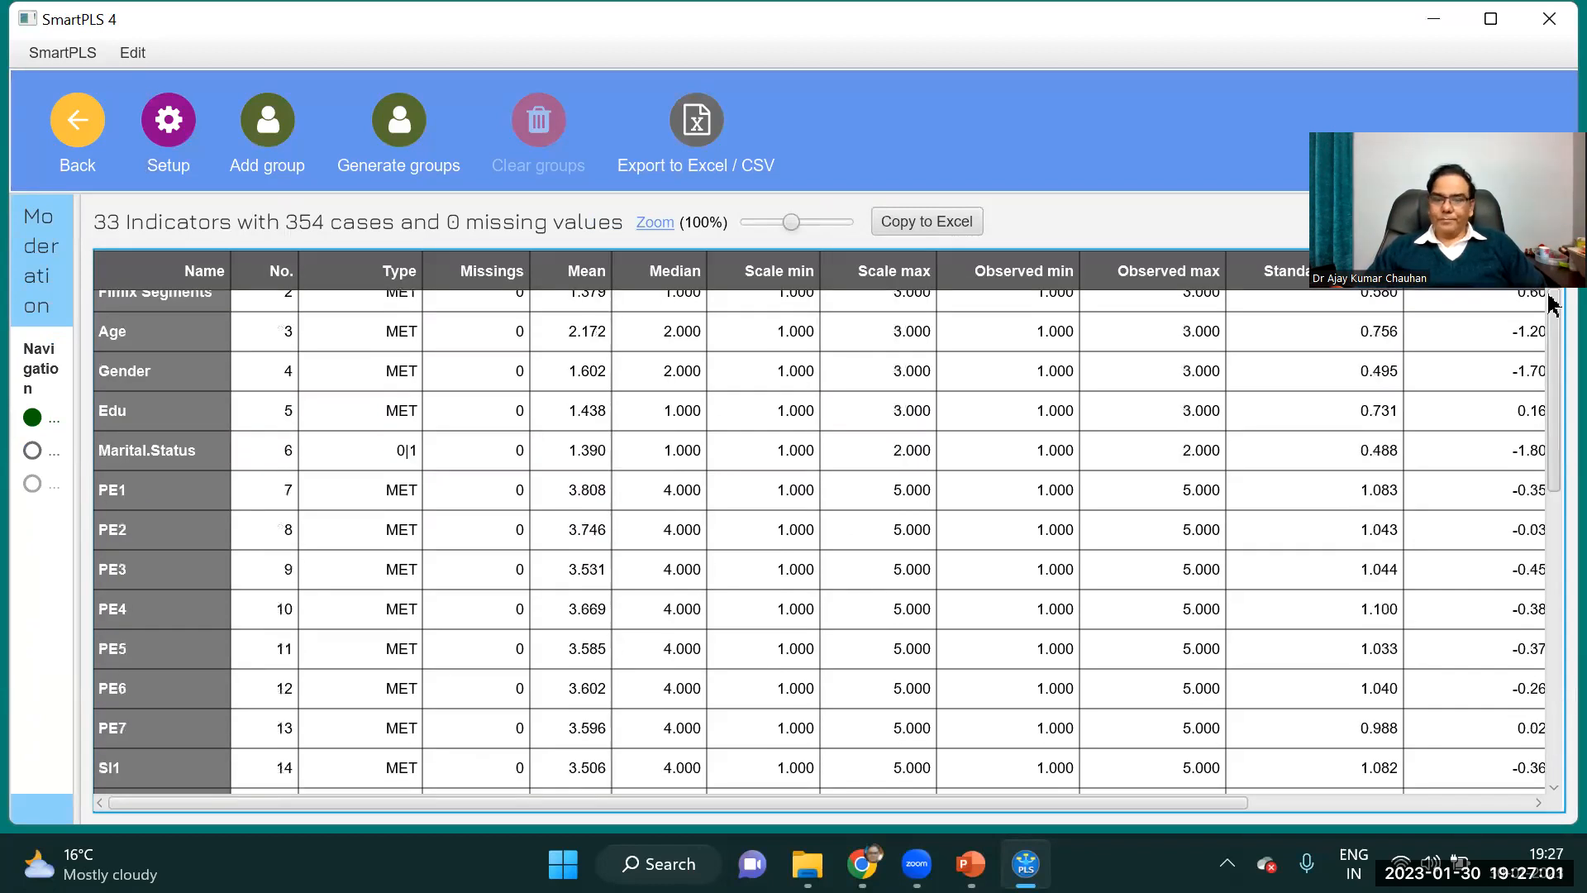
Switch to the PowerPoint presentation and view the Exercise slide showing the moderation model.
click(971, 864)
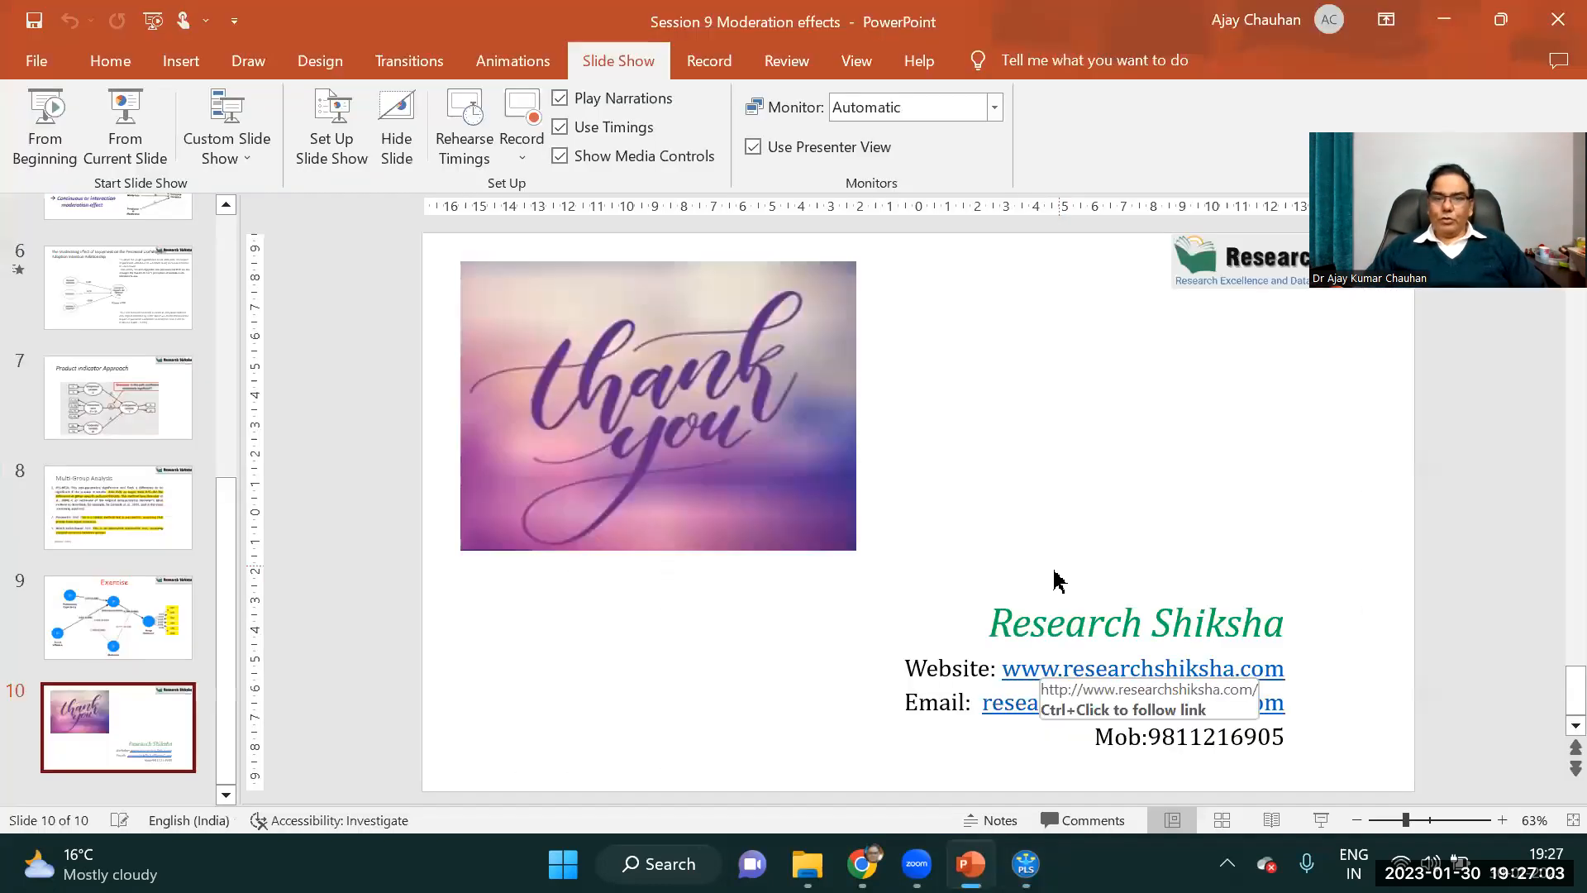
click(119, 603)
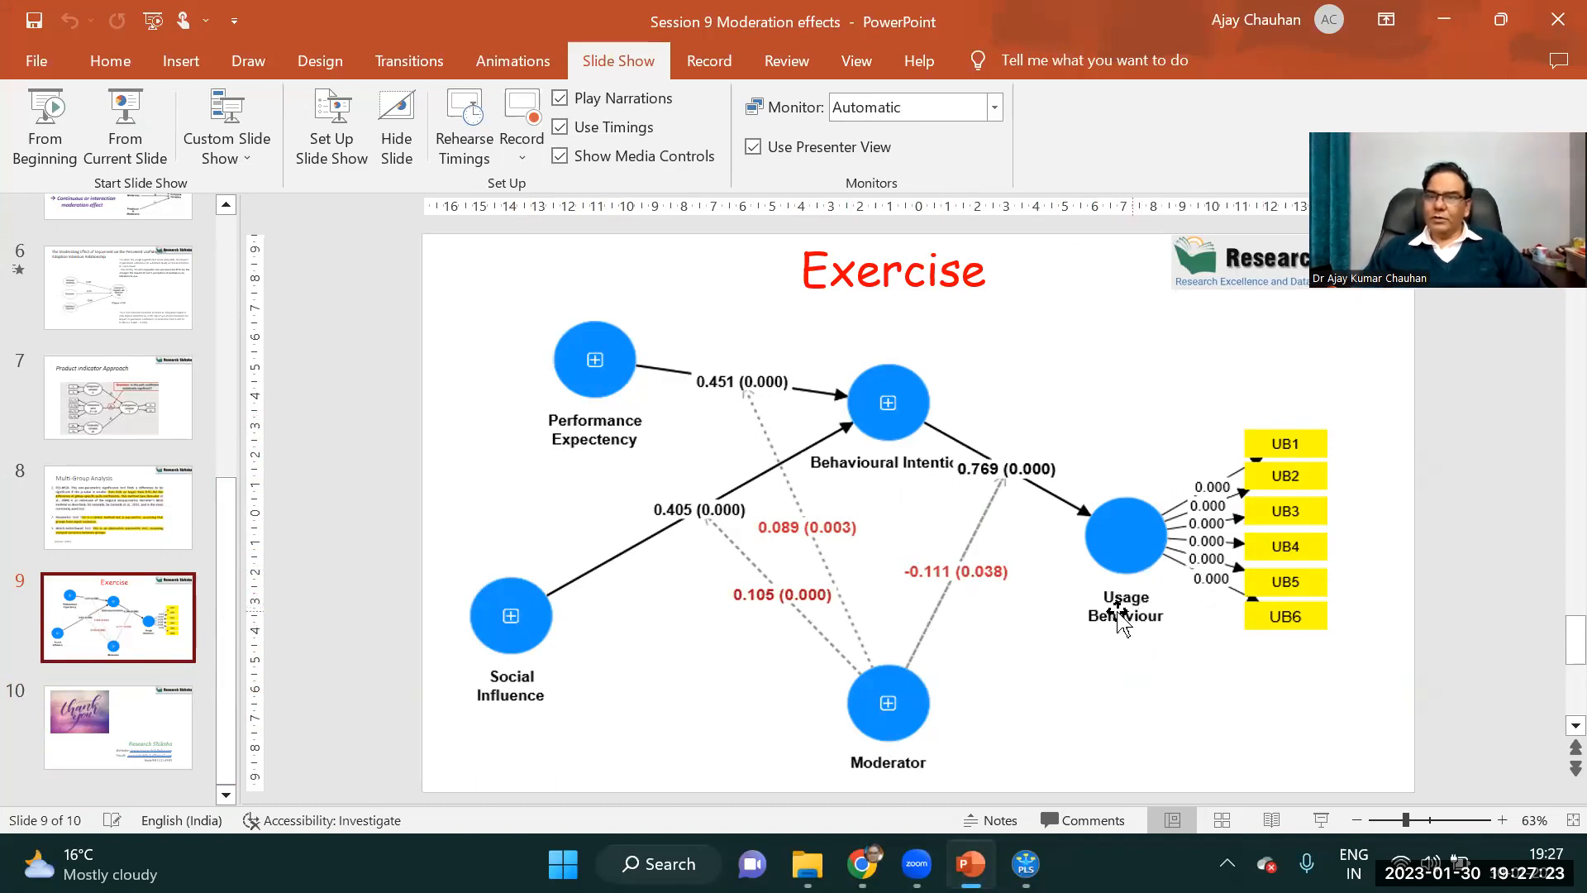
Switch back to SmartPLS, return to the workspace and create a PLS-SEM model named "Moderation" in the 5 Moderation project.
click(1043, 853)
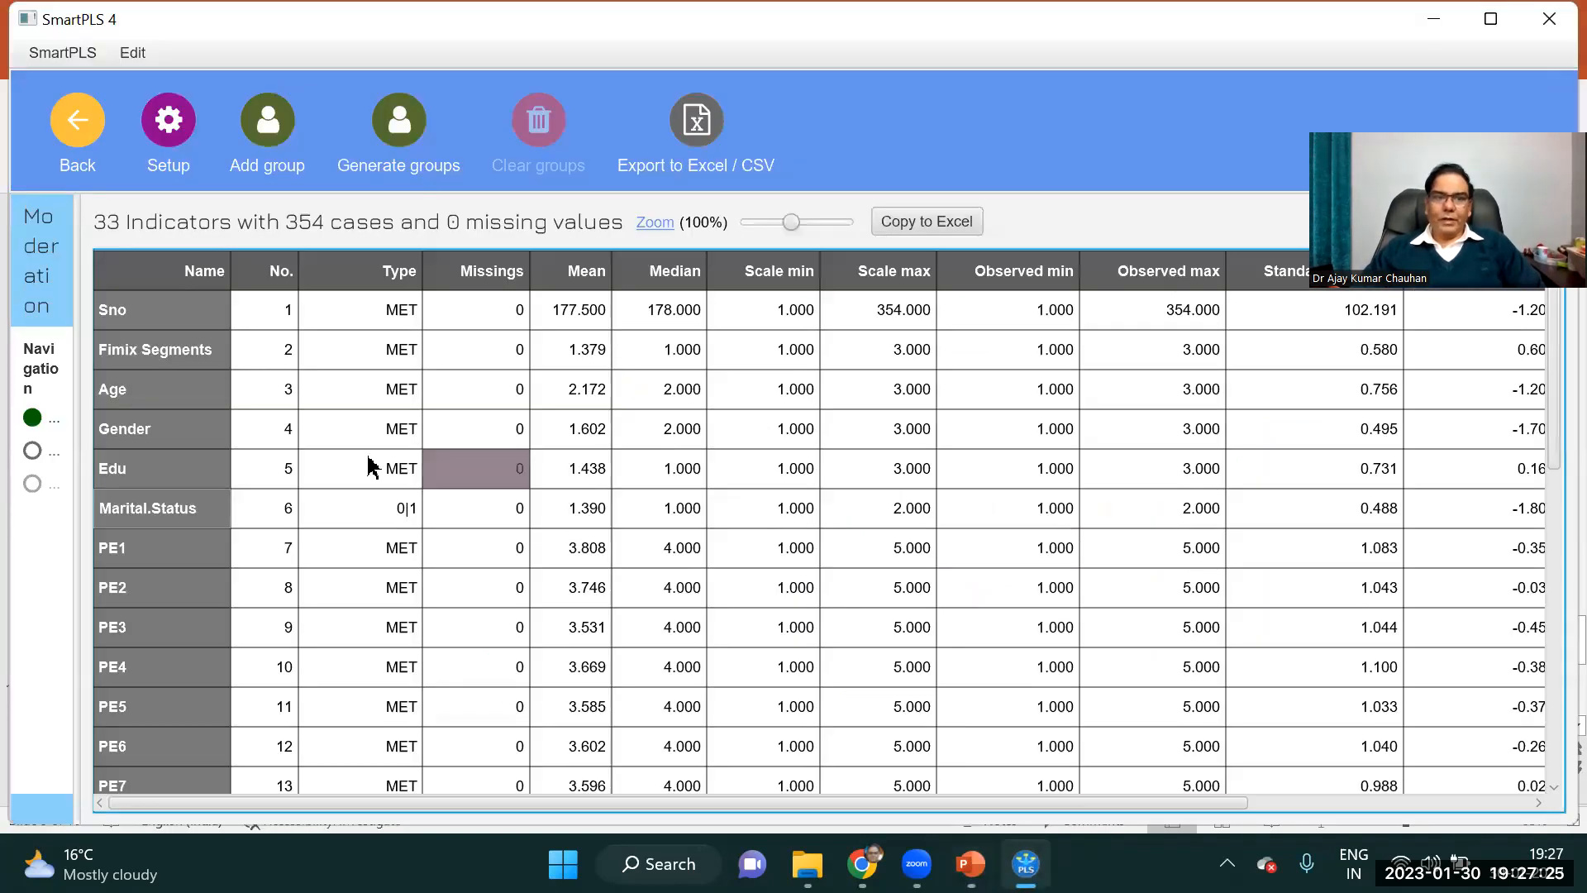
click(62, 141)
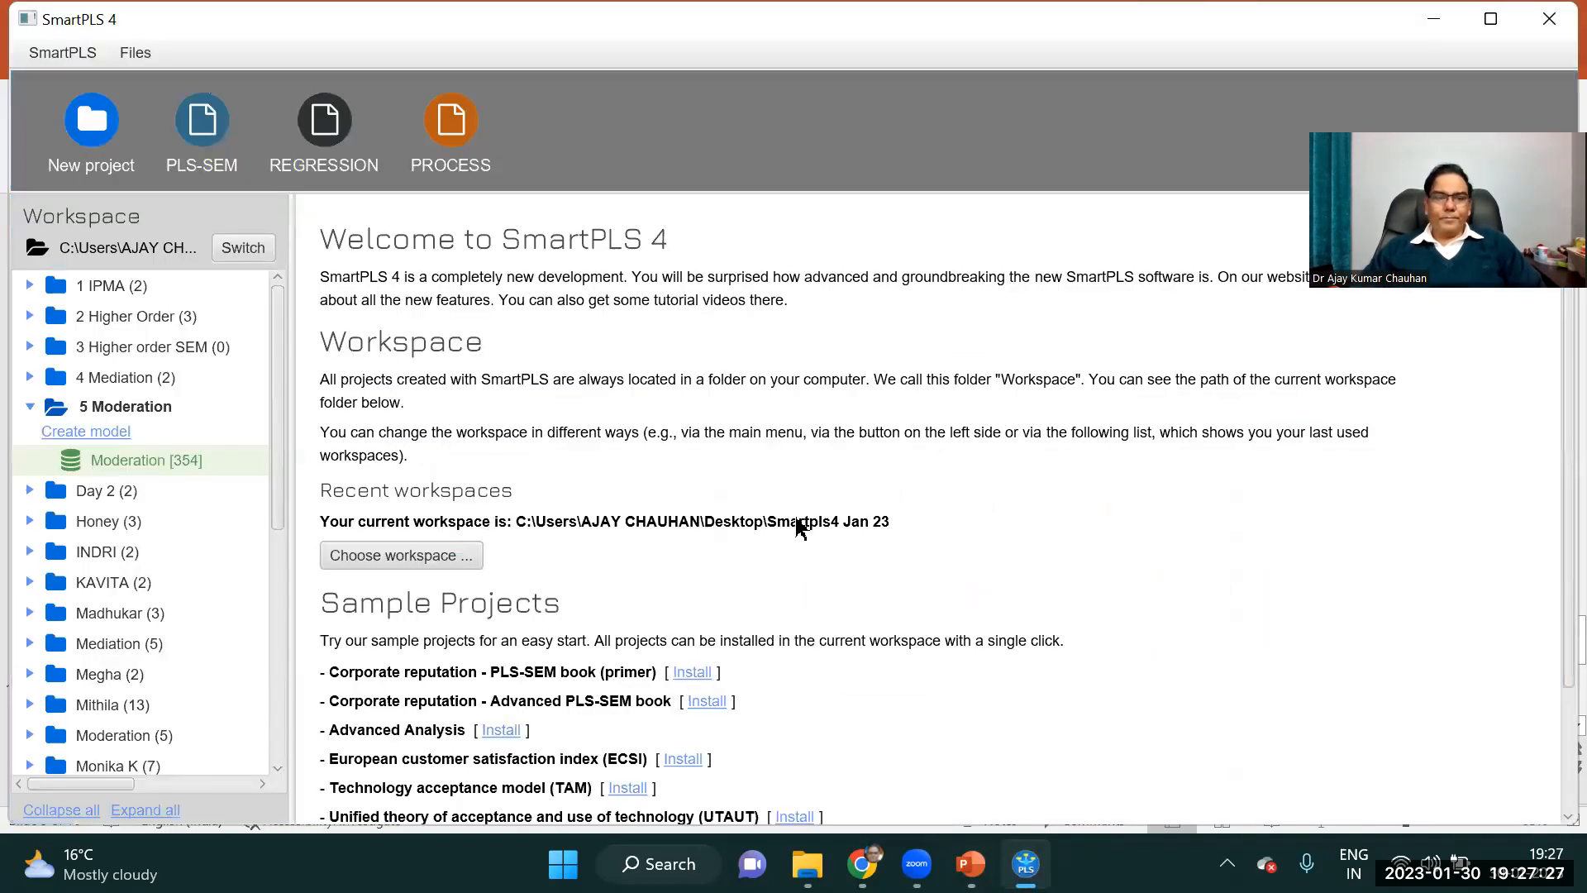
click(85, 432)
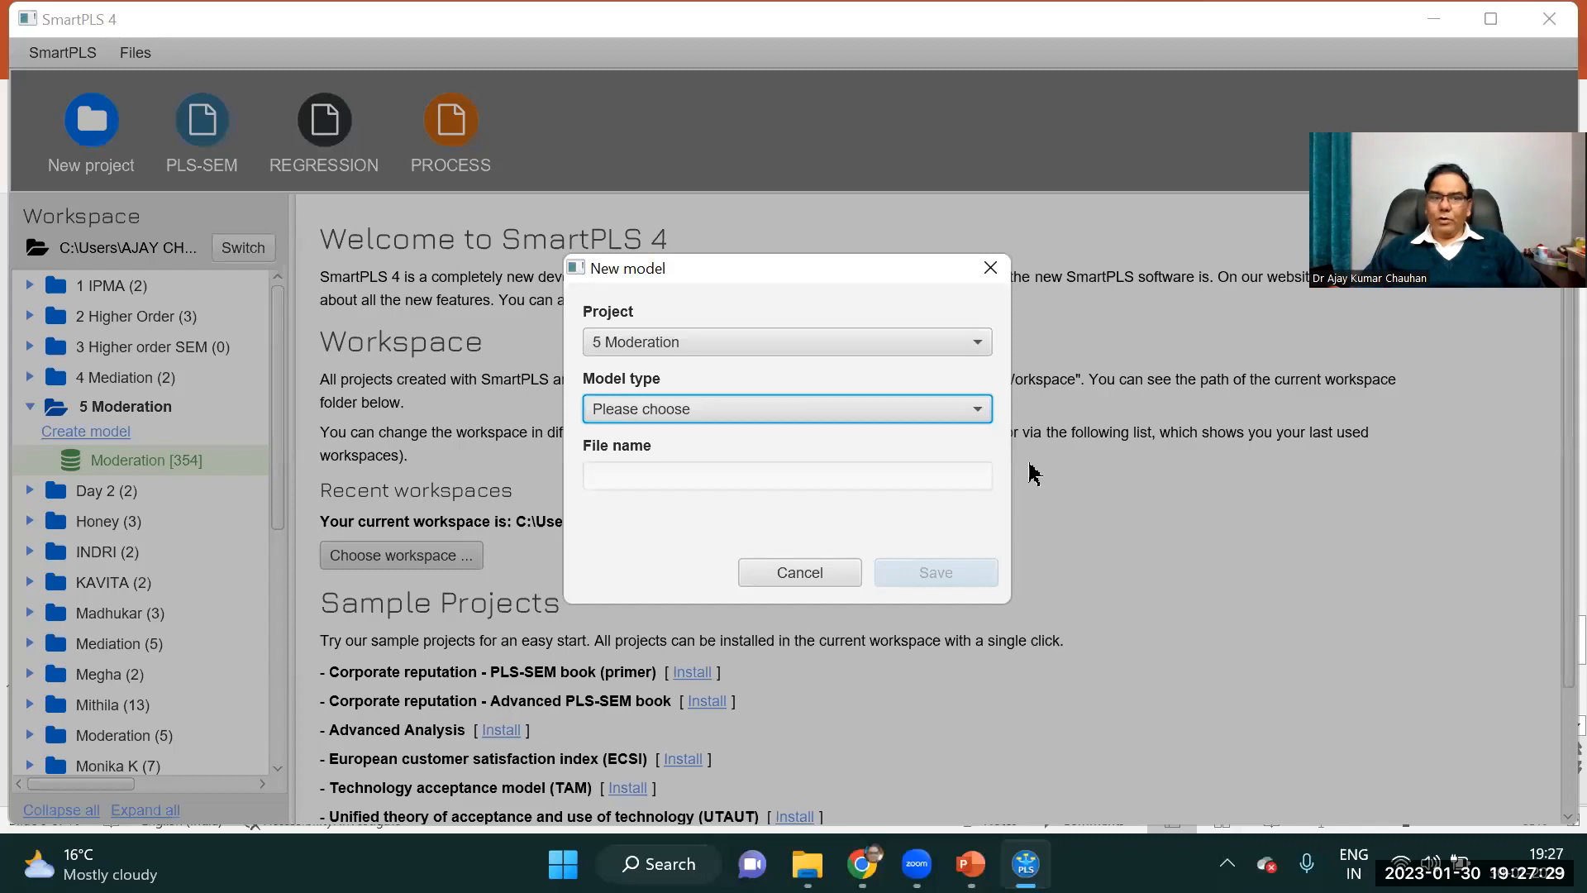
click(712, 411)
click(648, 440)
click(607, 476)
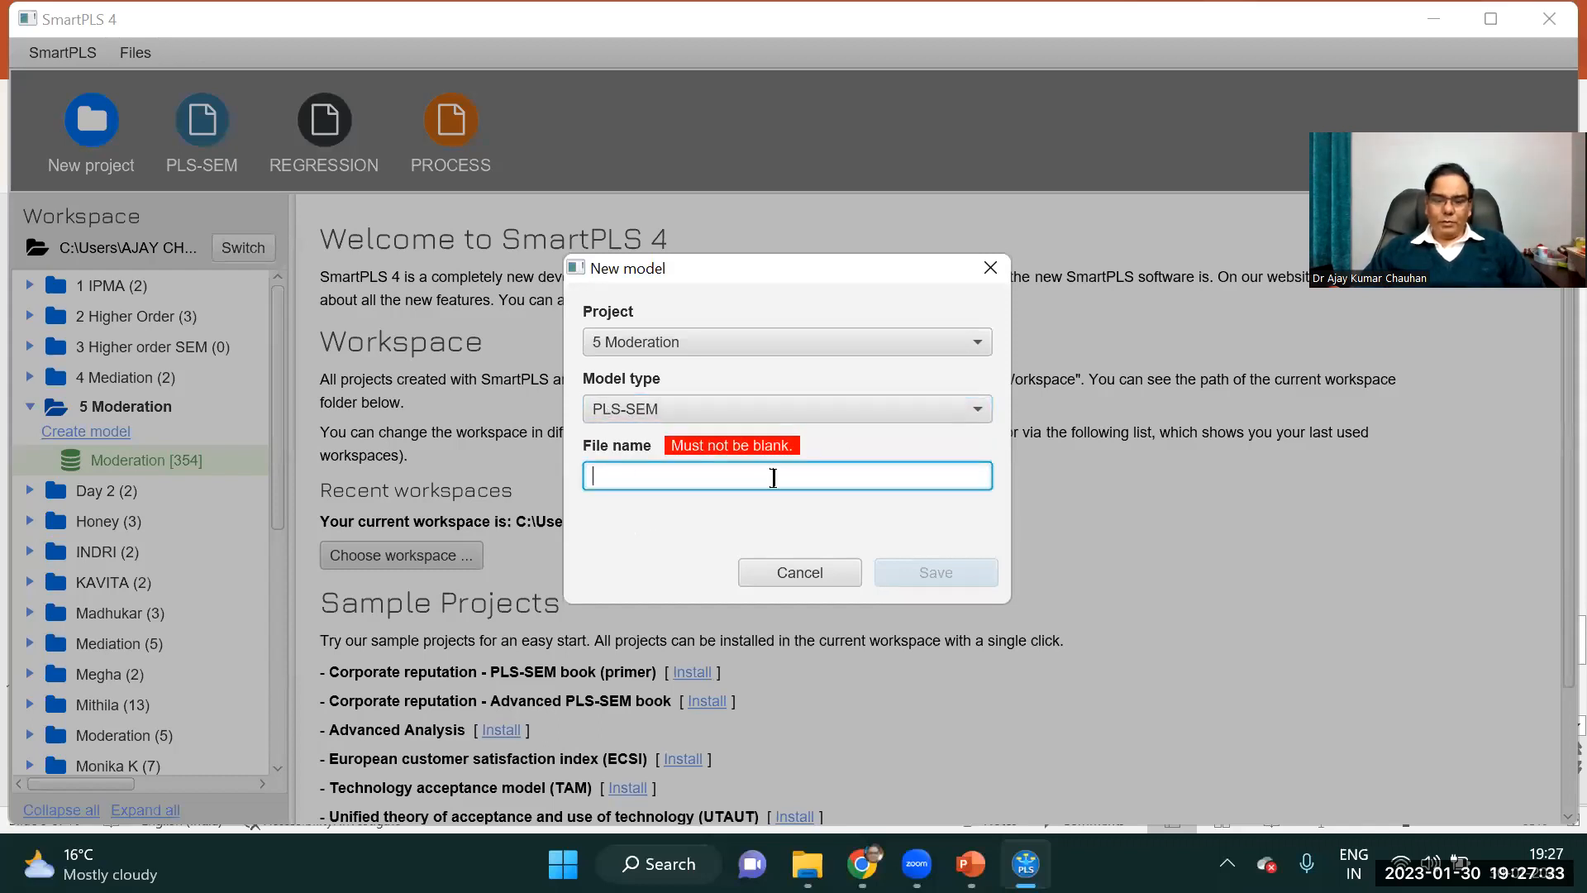
text(MO)
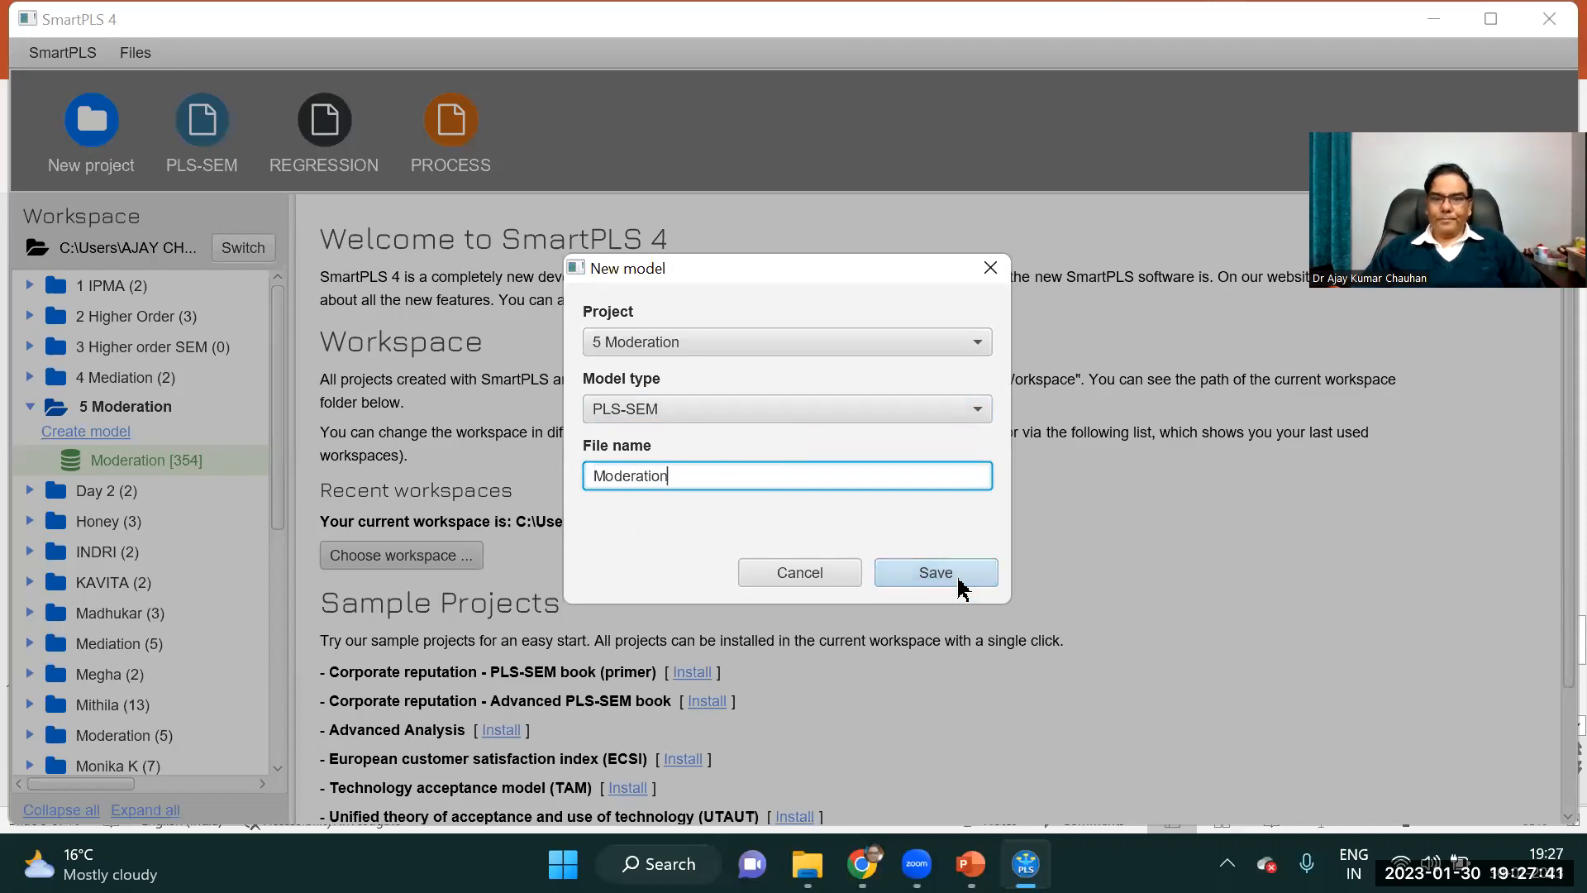
click(933, 572)
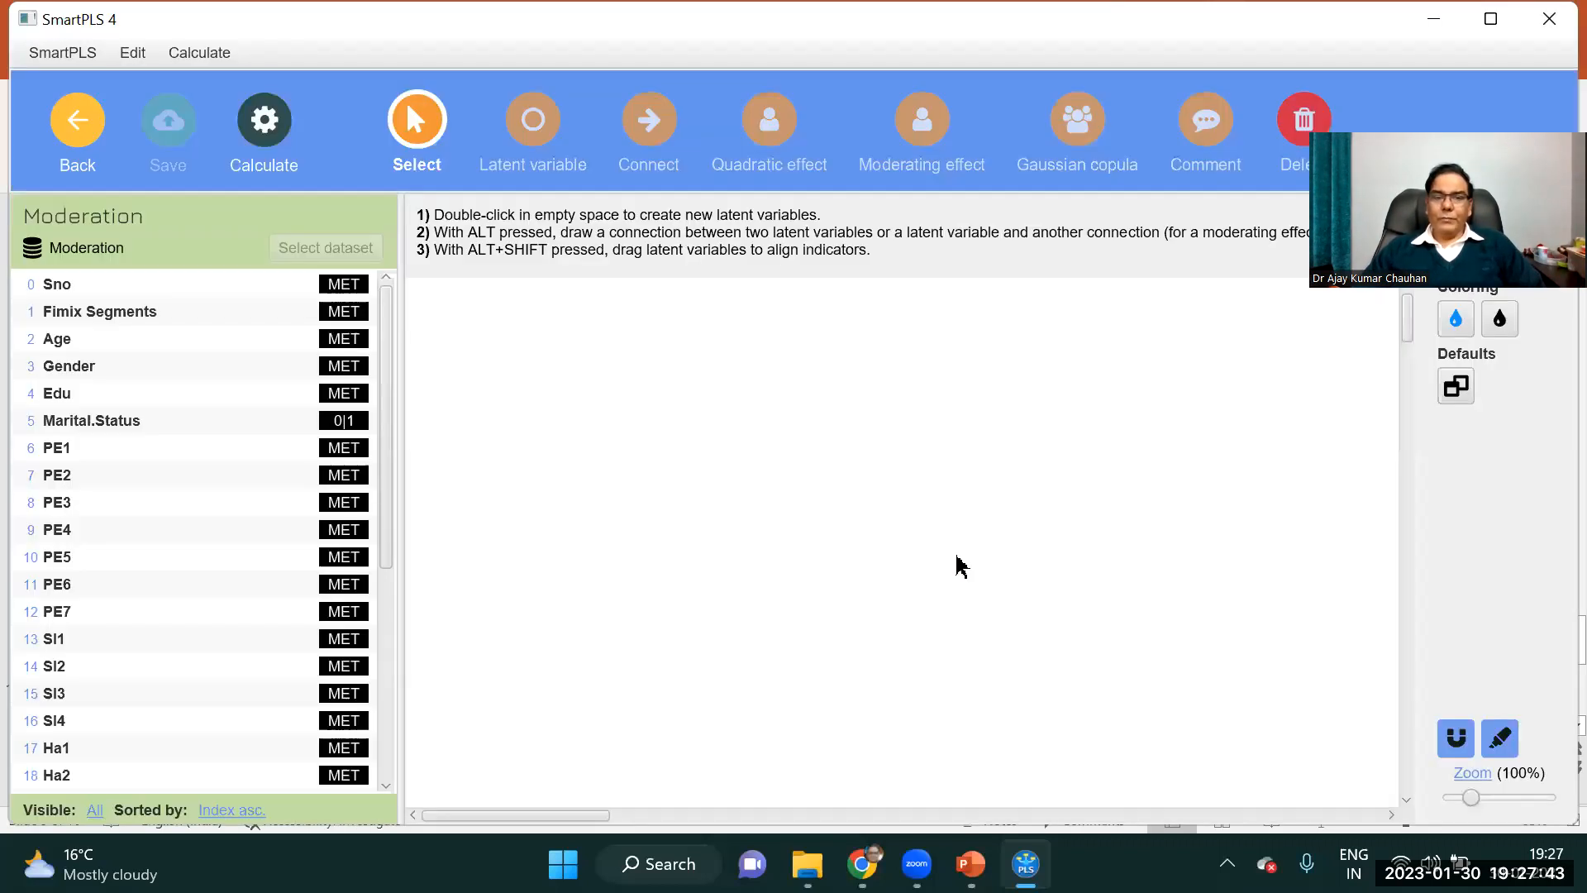
Create the latent variable PE on the canvas from the indicators PE1 to PE7.
click(53, 447)
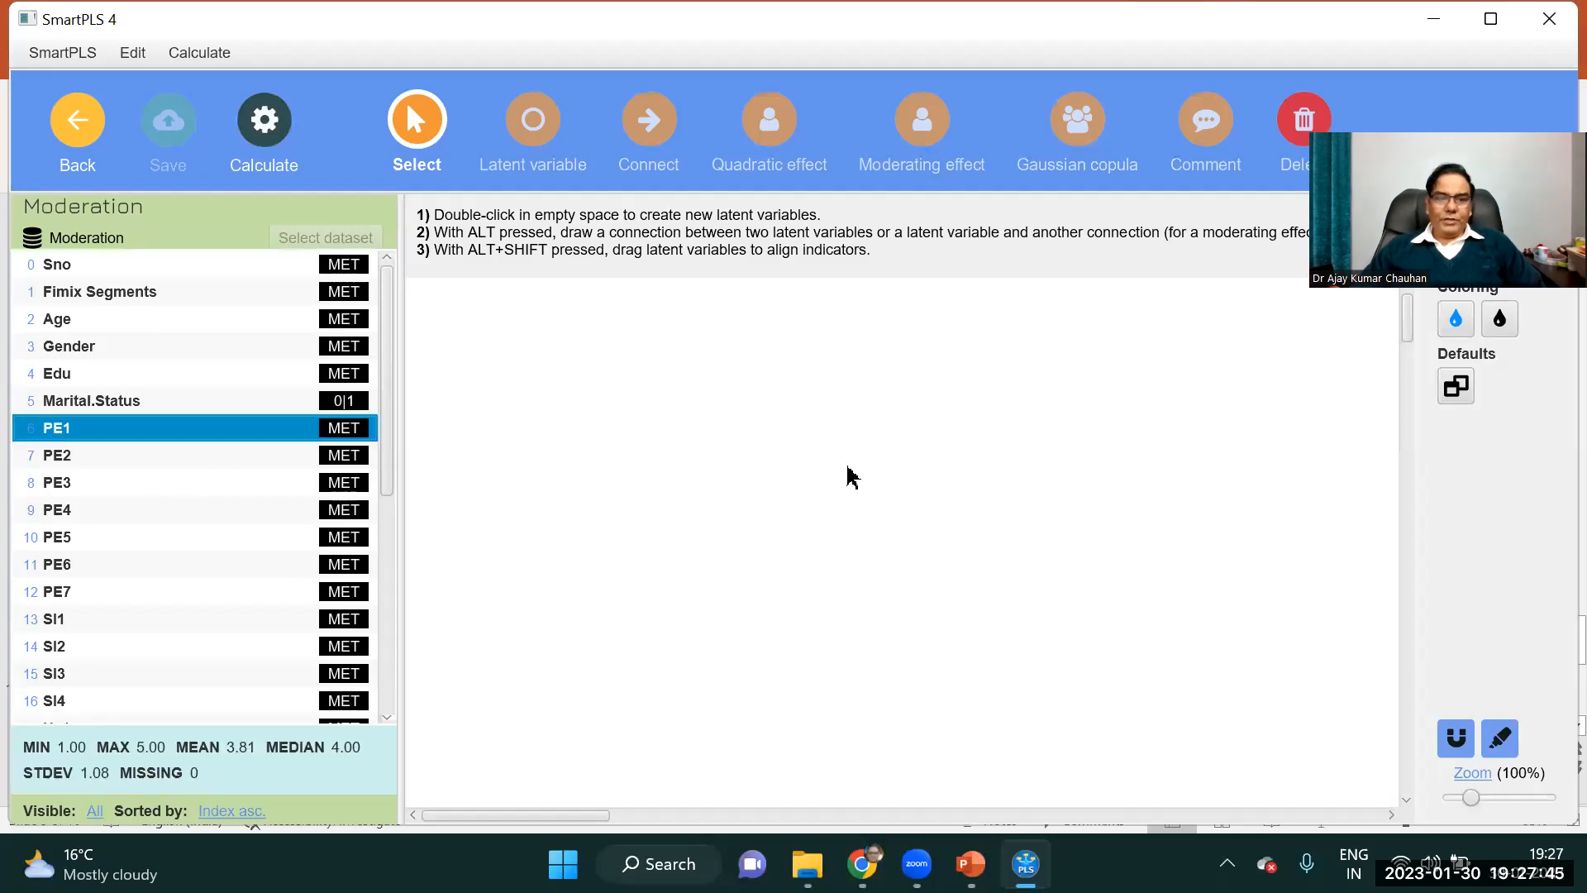
key(shift+Down)
key(shift+Down)
key(shift+Down)
key(shift+Down)
key(shift+Down)
key(shift+Down)
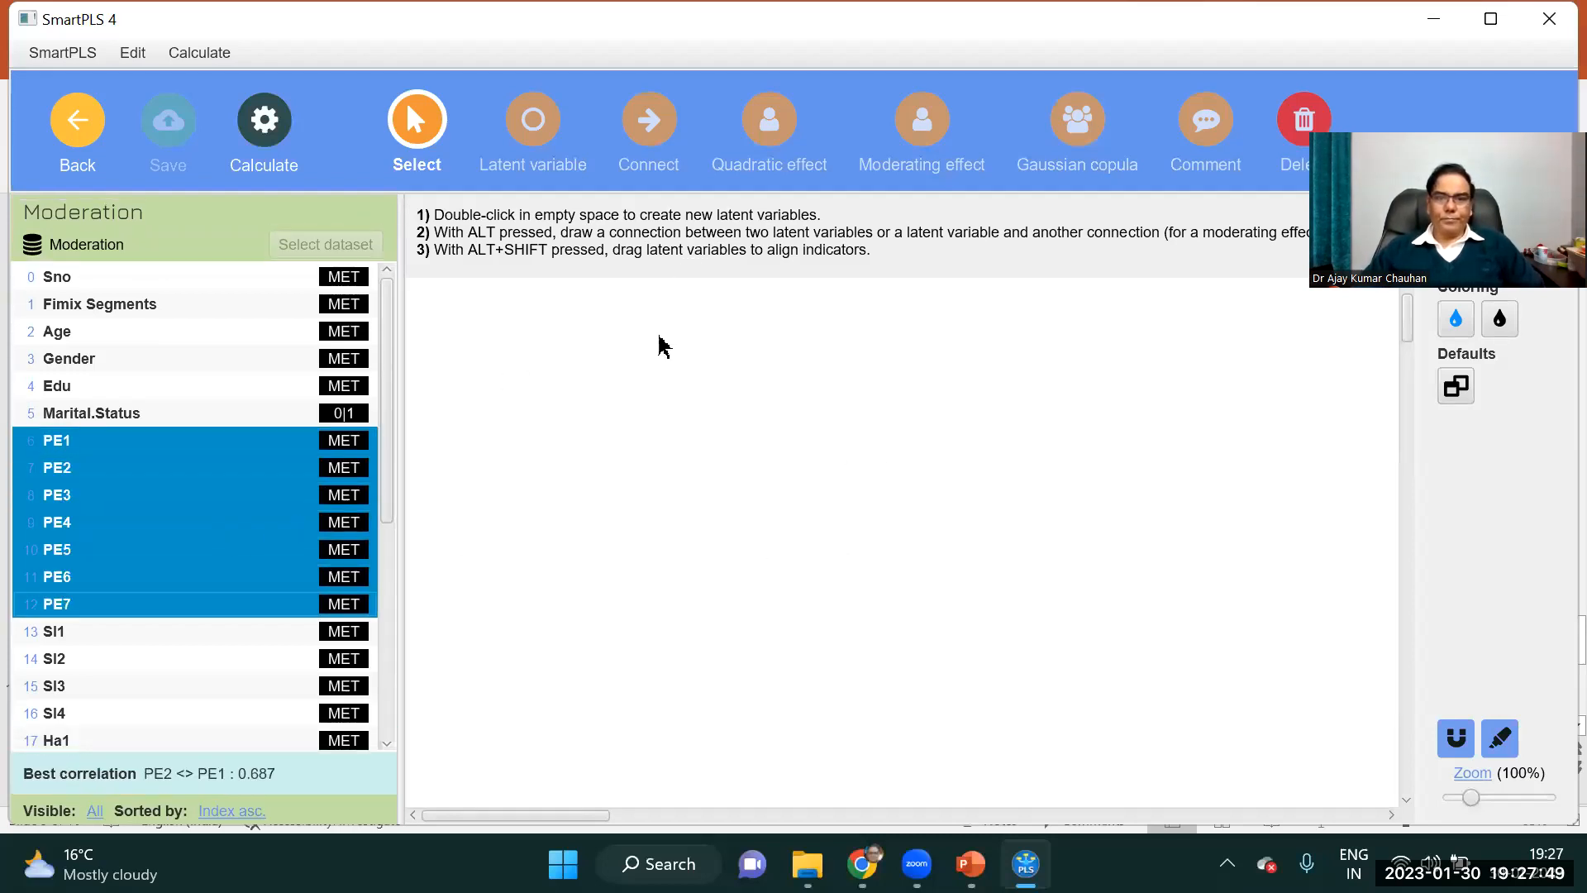
drag(268, 529, 507, 401)
key(Return)
Hide the indicators of the PE latent variable and move it slightly up and to the right.
click(501, 389)
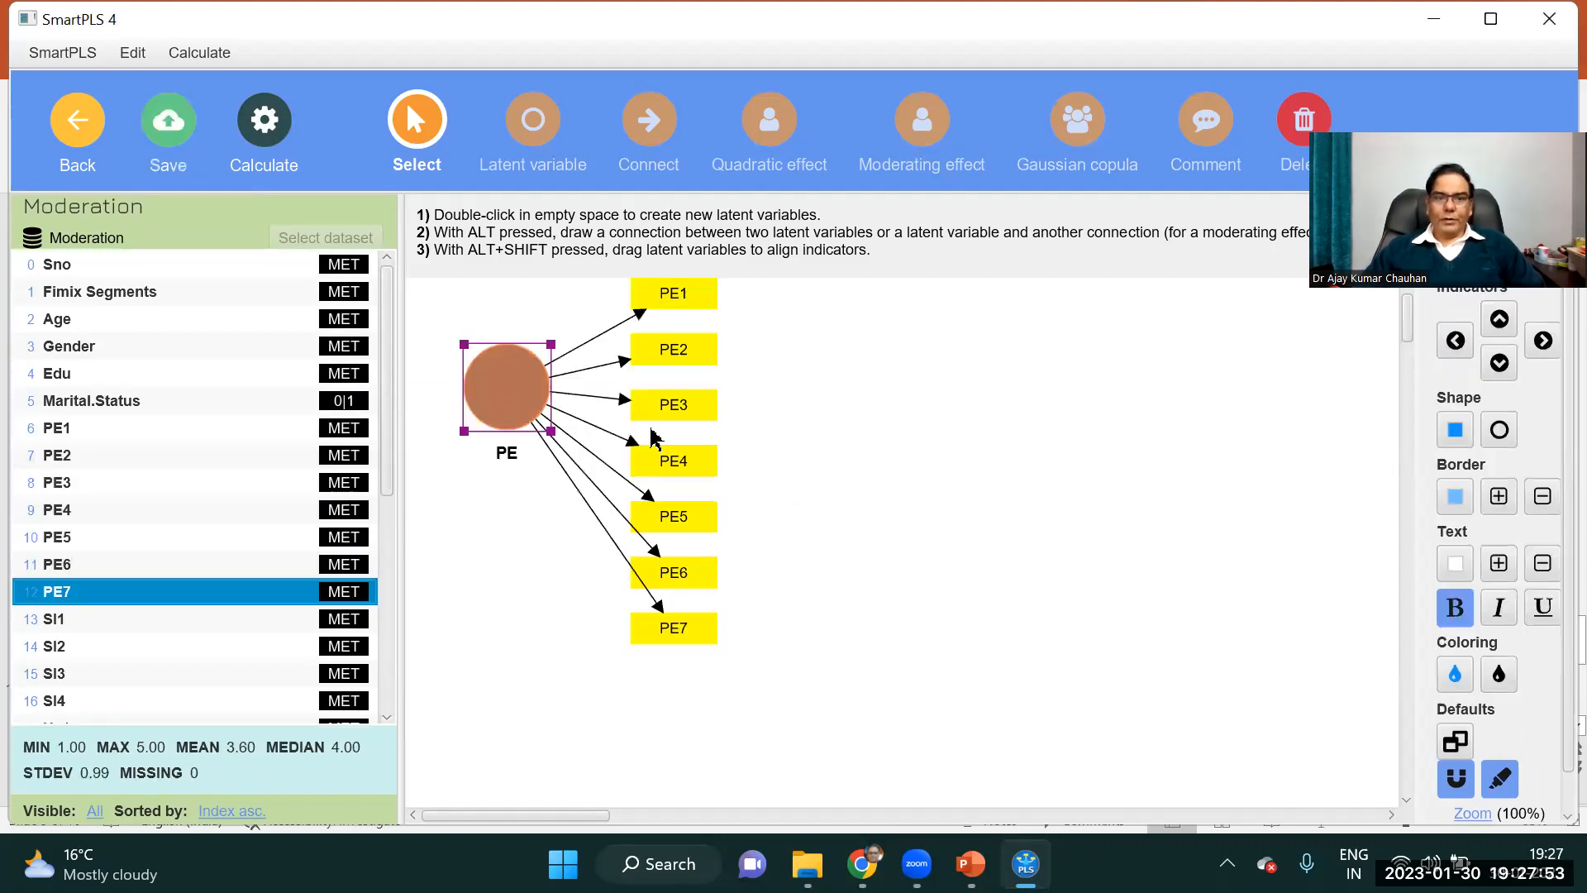
right_click(498, 392)
click(606, 582)
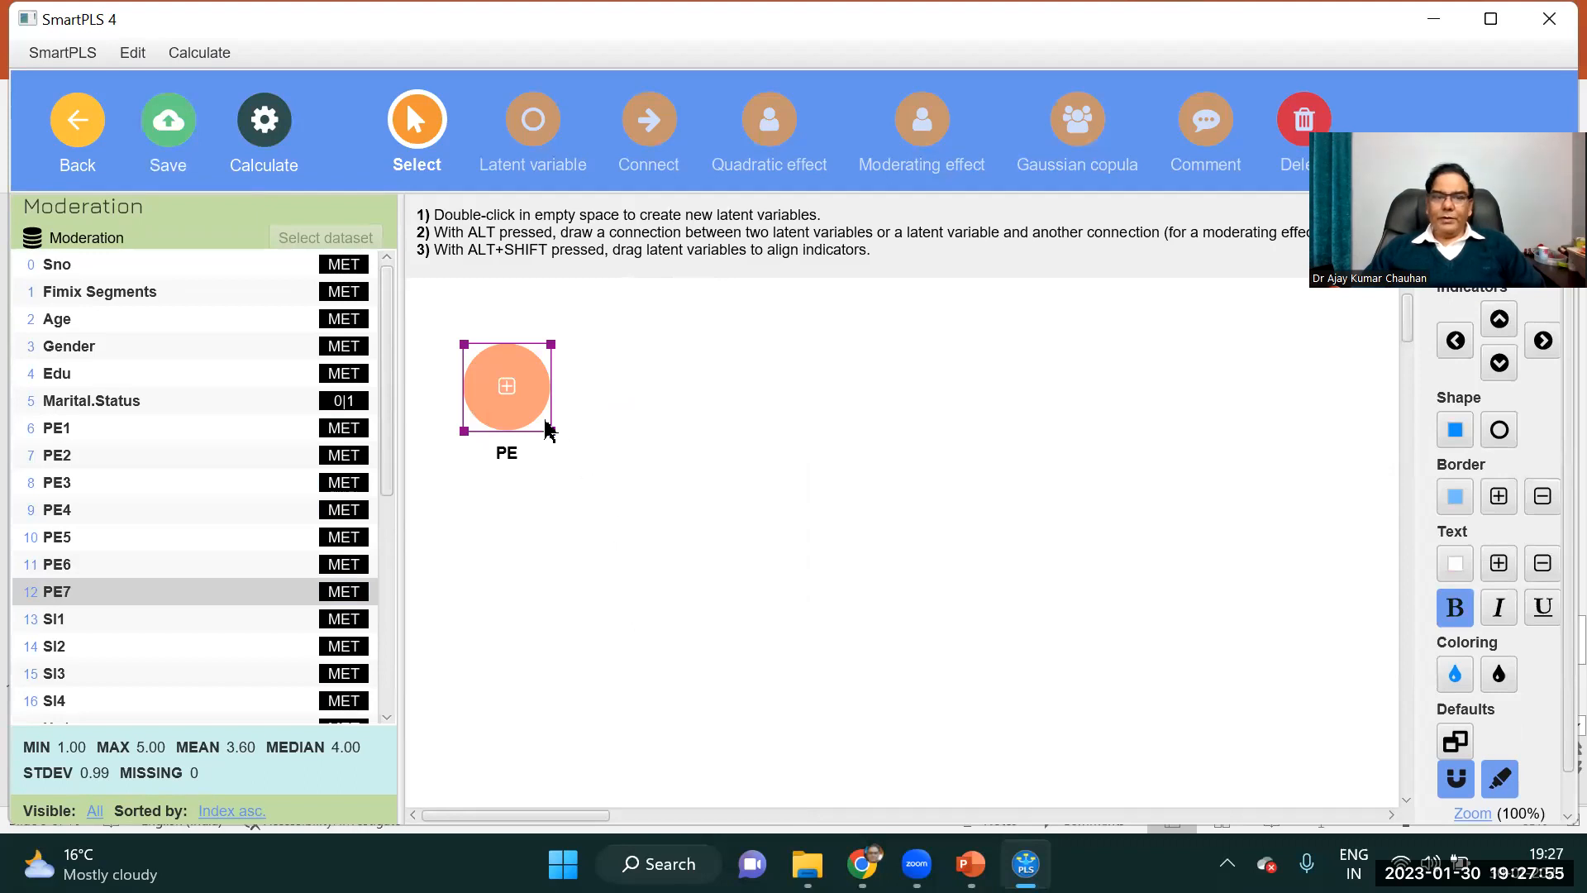
drag(550, 415, 593, 367)
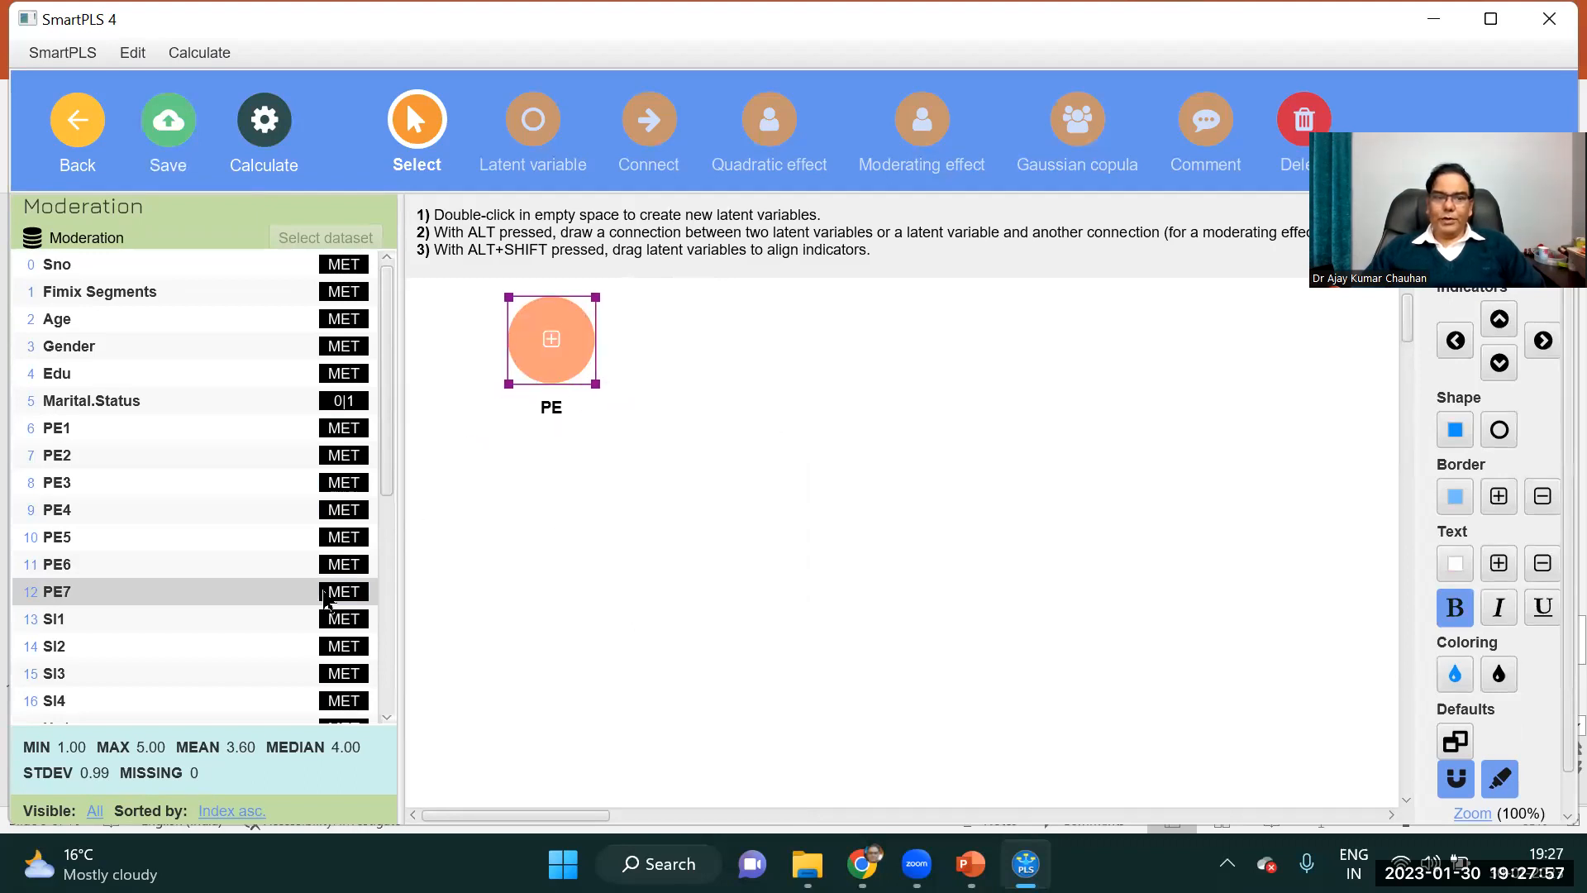
Create the latent variable SI on the canvas from the indicators SI1 to SI4.
click(54, 626)
key(shift+Down)
key(shift+Down)
key(shift+Down)
key(shift+Down)
key(shift+Down)
key(shift+Up)
key(shift+Up)
drag(169, 658, 695, 556)
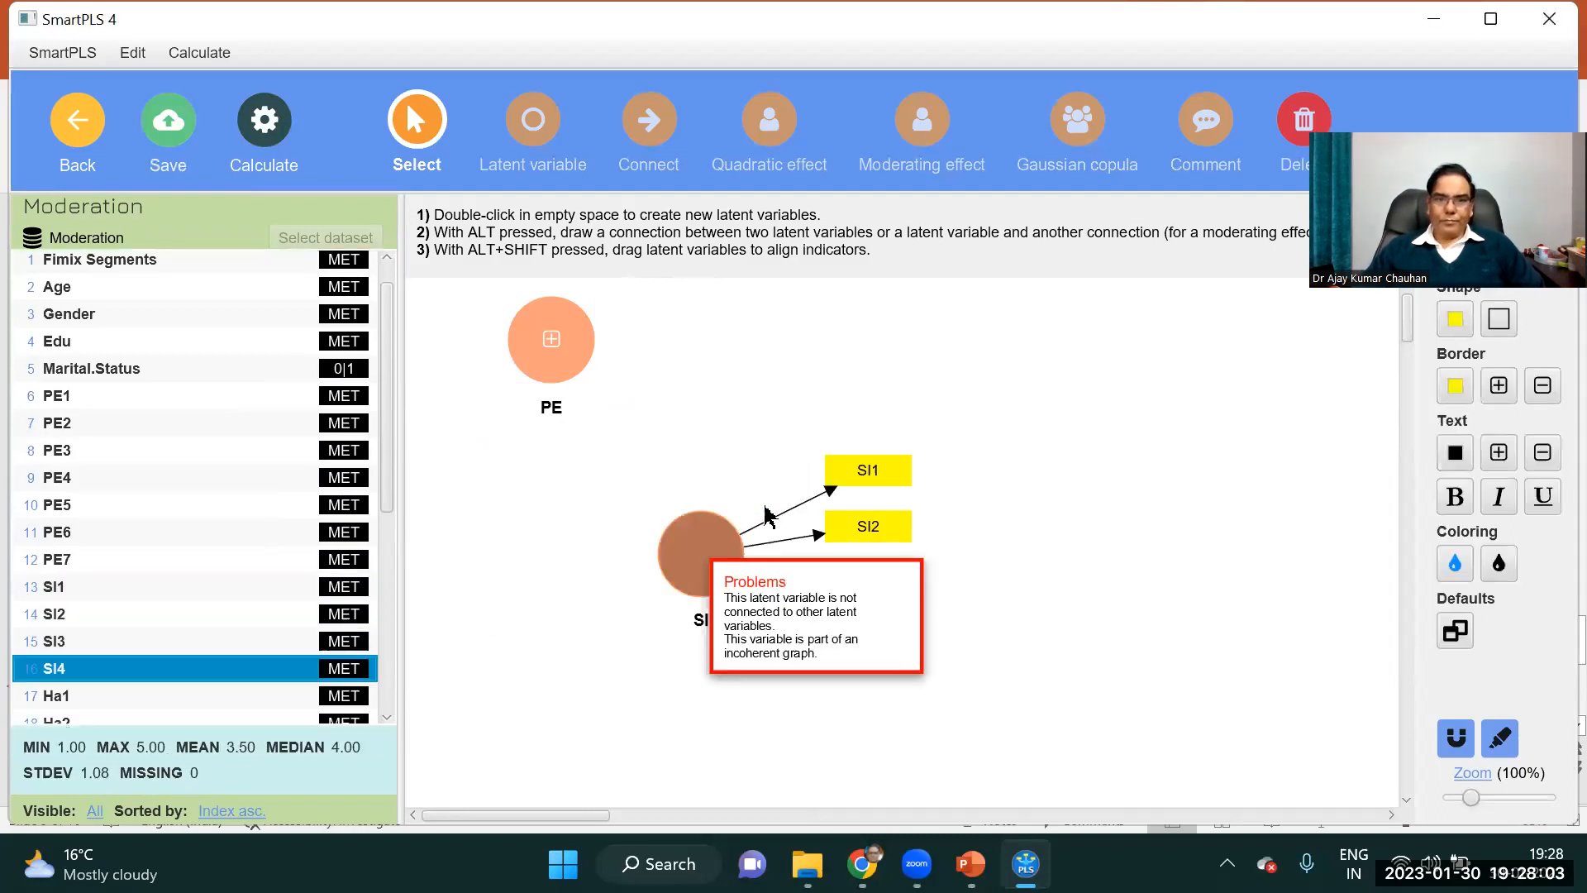
Hide the indicators of the SI latent variable and move it below PE.
right_click(698, 554)
click(785, 609)
drag(726, 568, 550, 518)
Create the latent variable BI from the indicators BI1 to BI6, placing it to the right of PE and SI.
drag(387, 502, 382, 655)
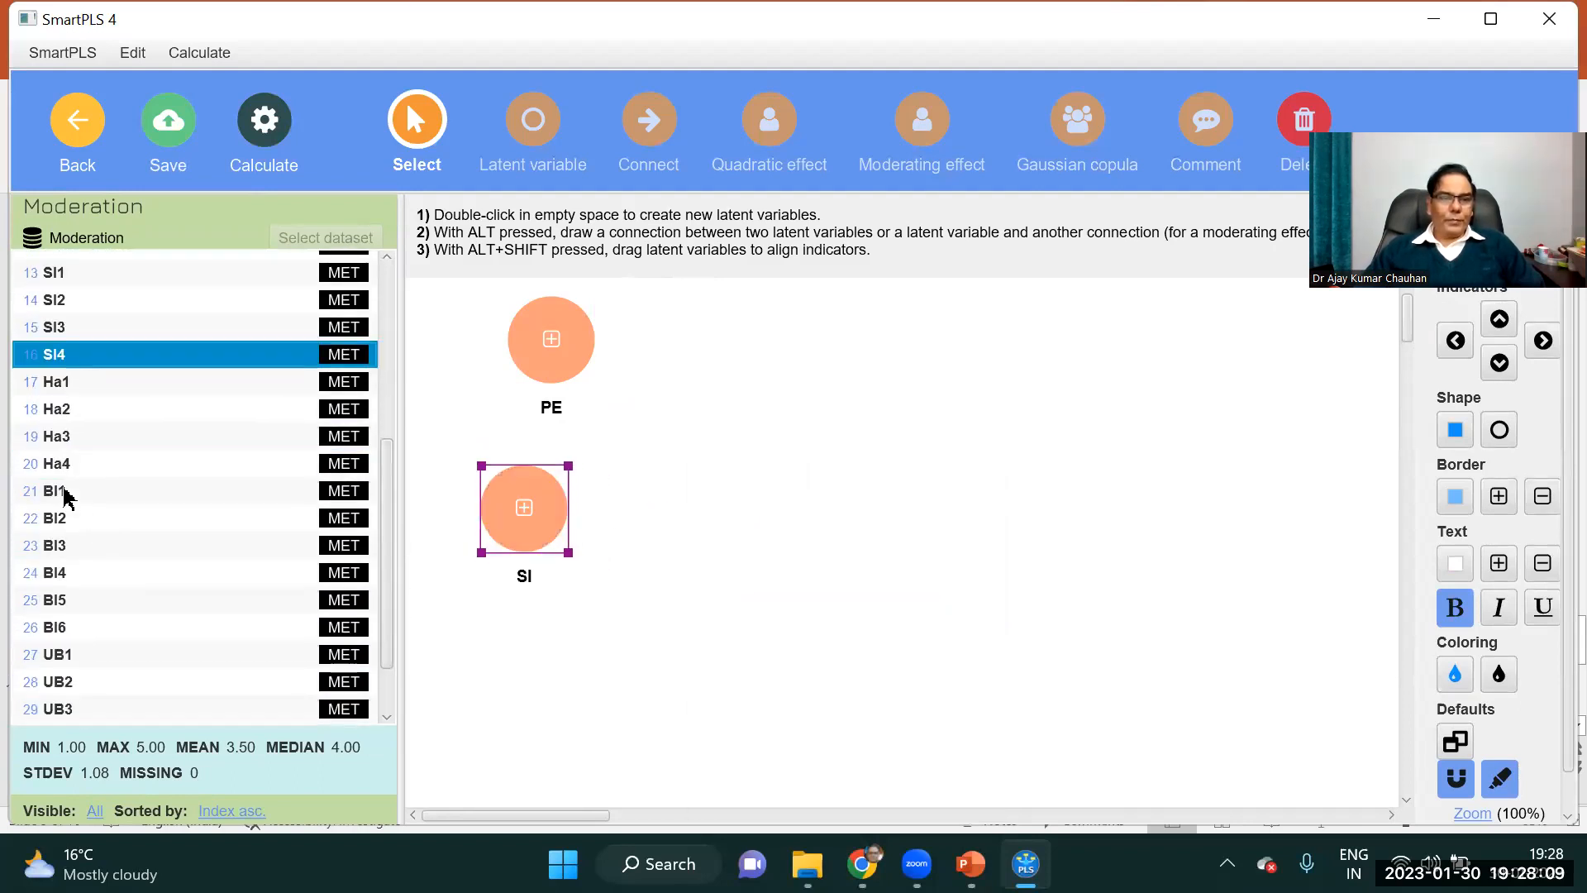
click(67, 493)
key(shift+Down)
key(shift+Down)
key(shift+Down)
key(shift+Down)
key(shift+Down)
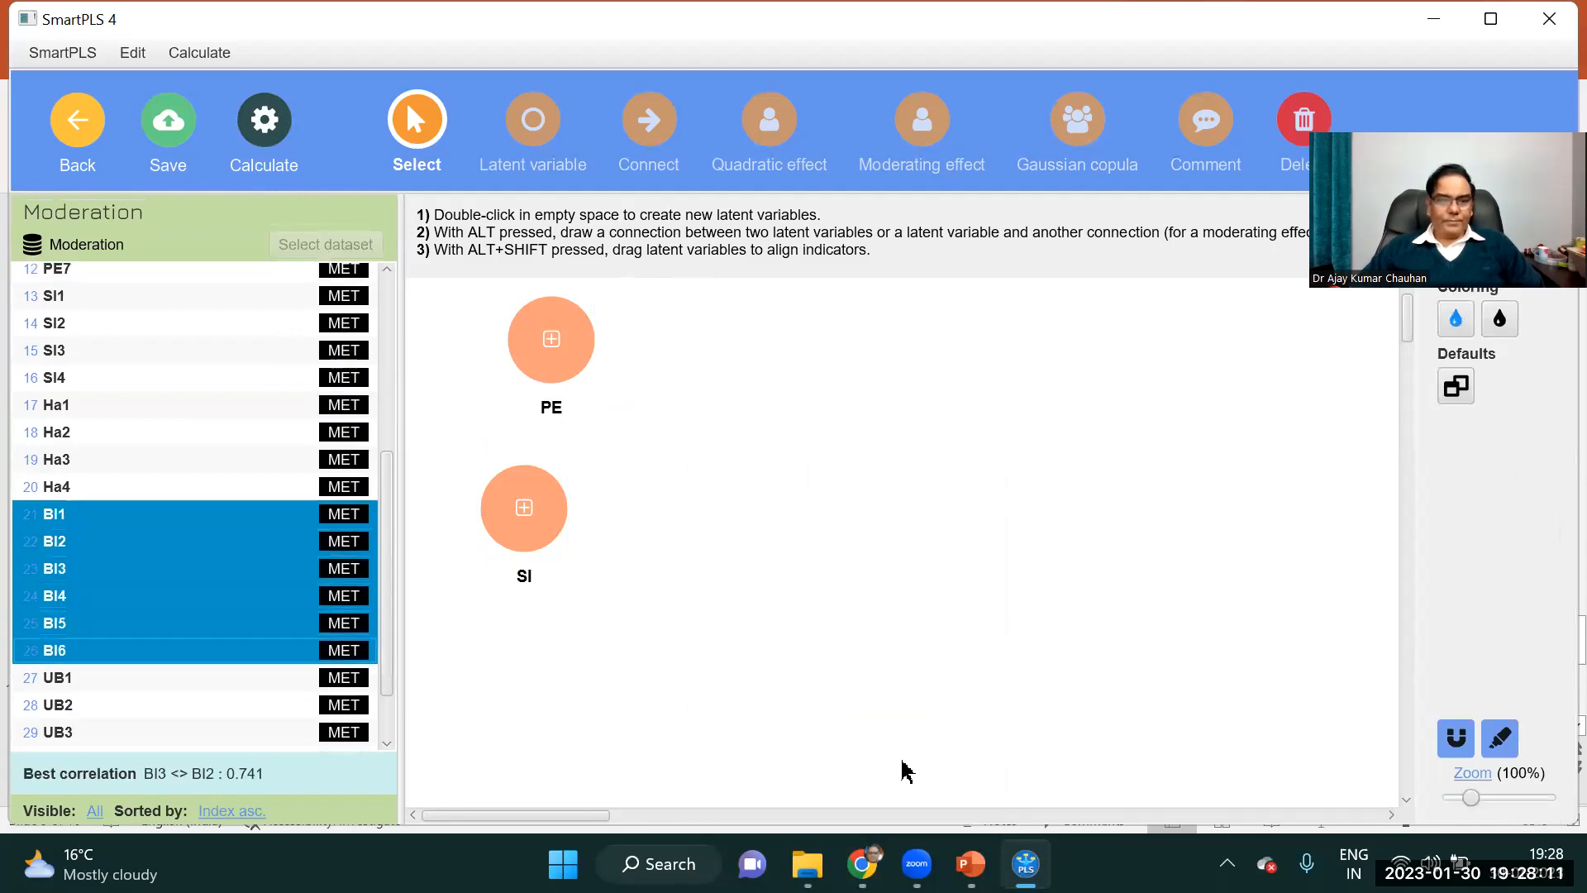
drag(183, 616, 964, 461)
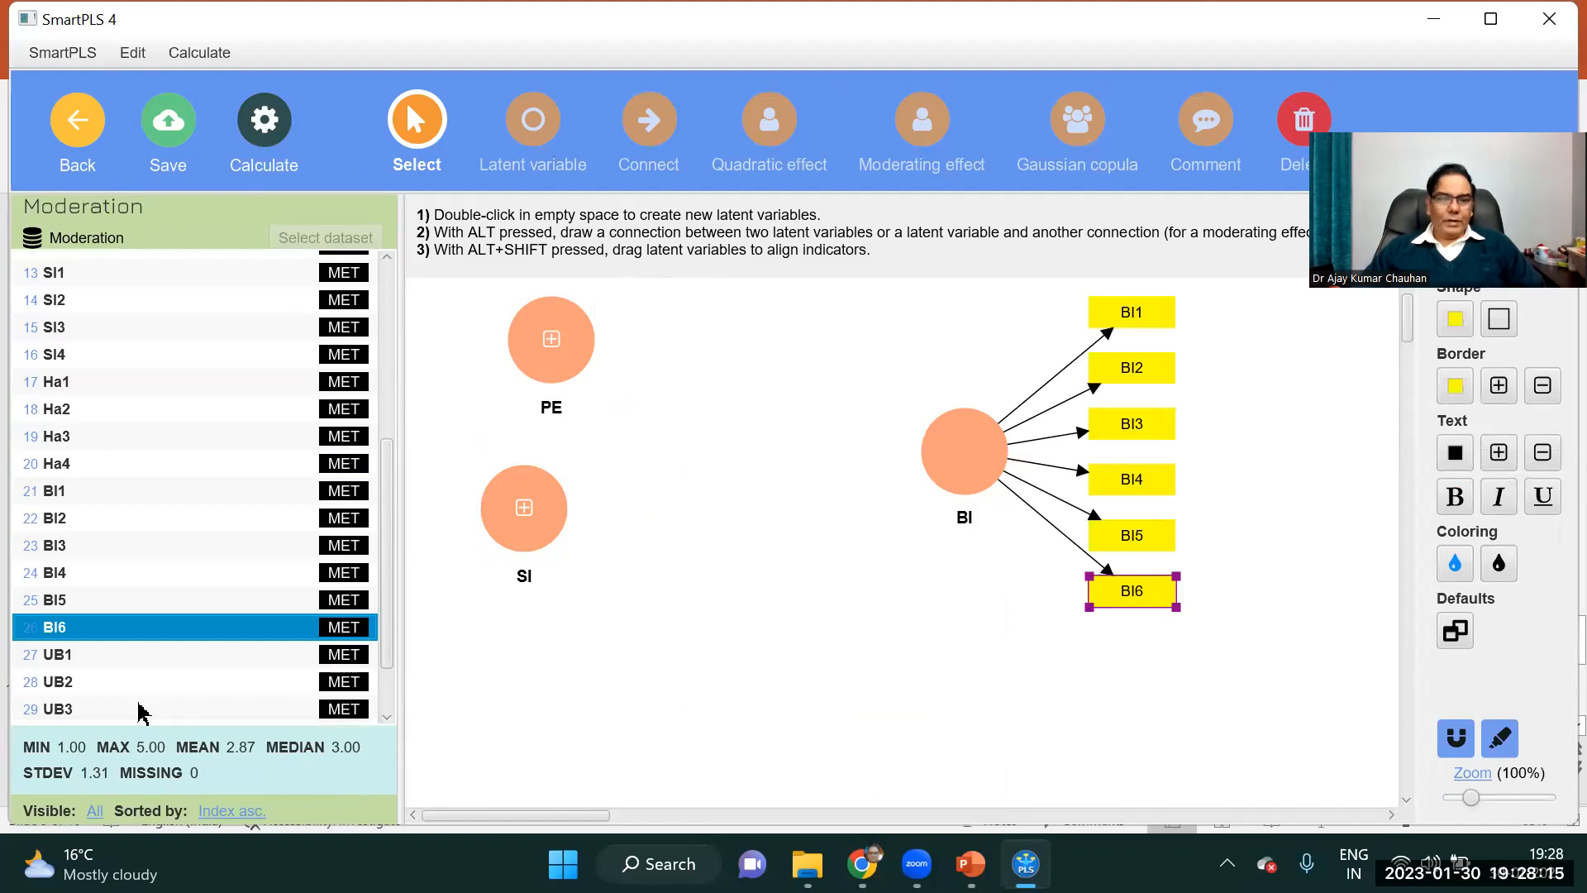
Create the latent variable Usage from the indicators UB1 to UB6, placing it to the lower right of BI.
click(166, 664)
key(shift+Down)
key(shift+Down)
key(shift+Down)
key(shift+Down)
key(shift+Down)
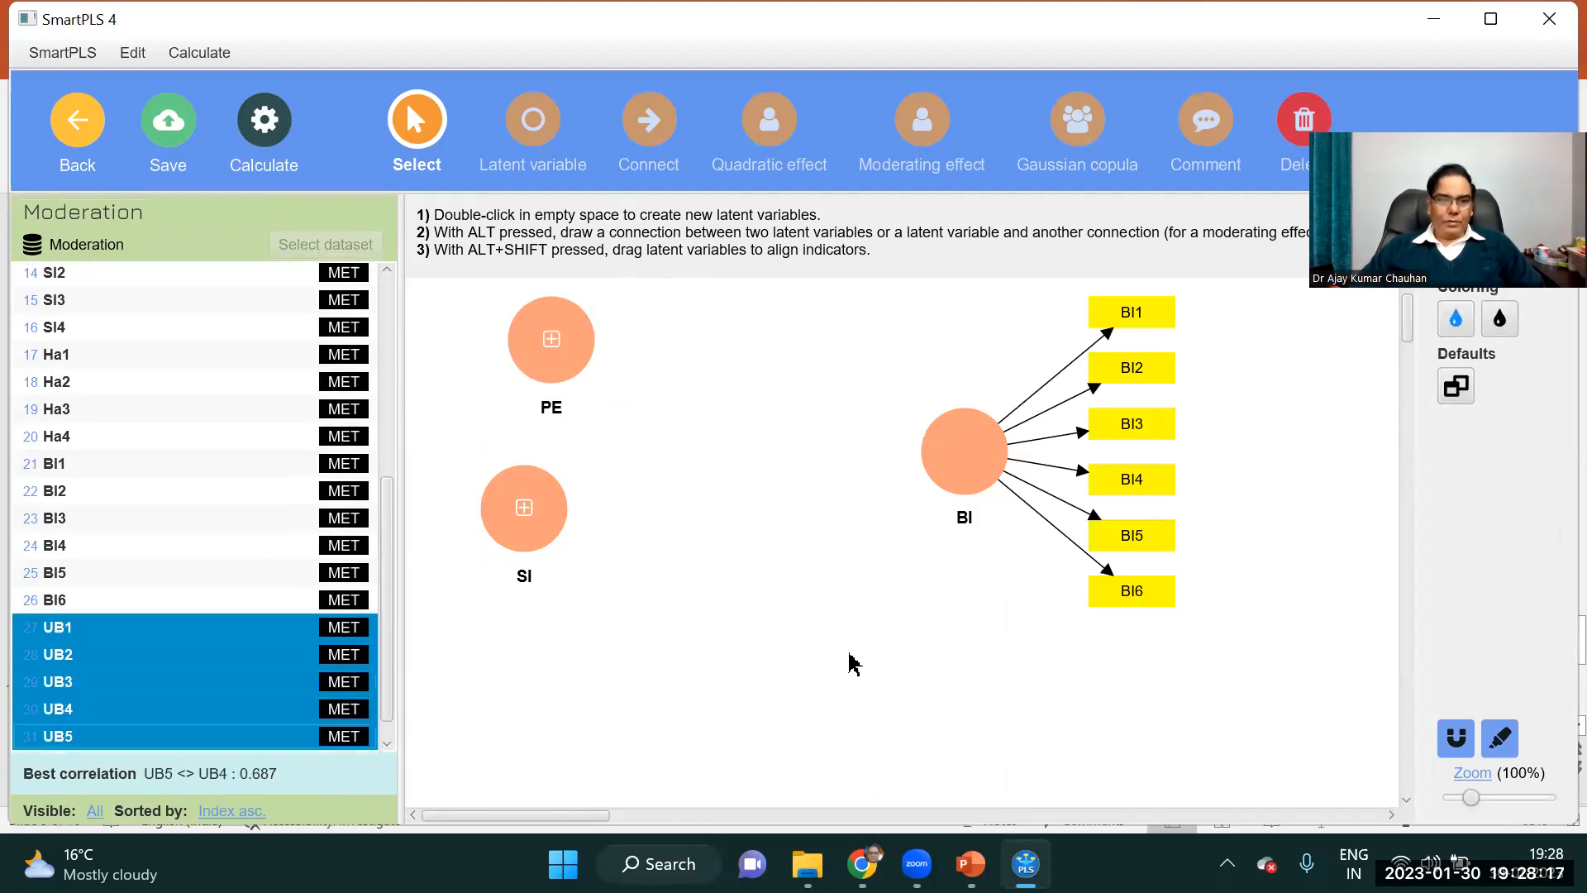
drag(195, 652, 1325, 666)
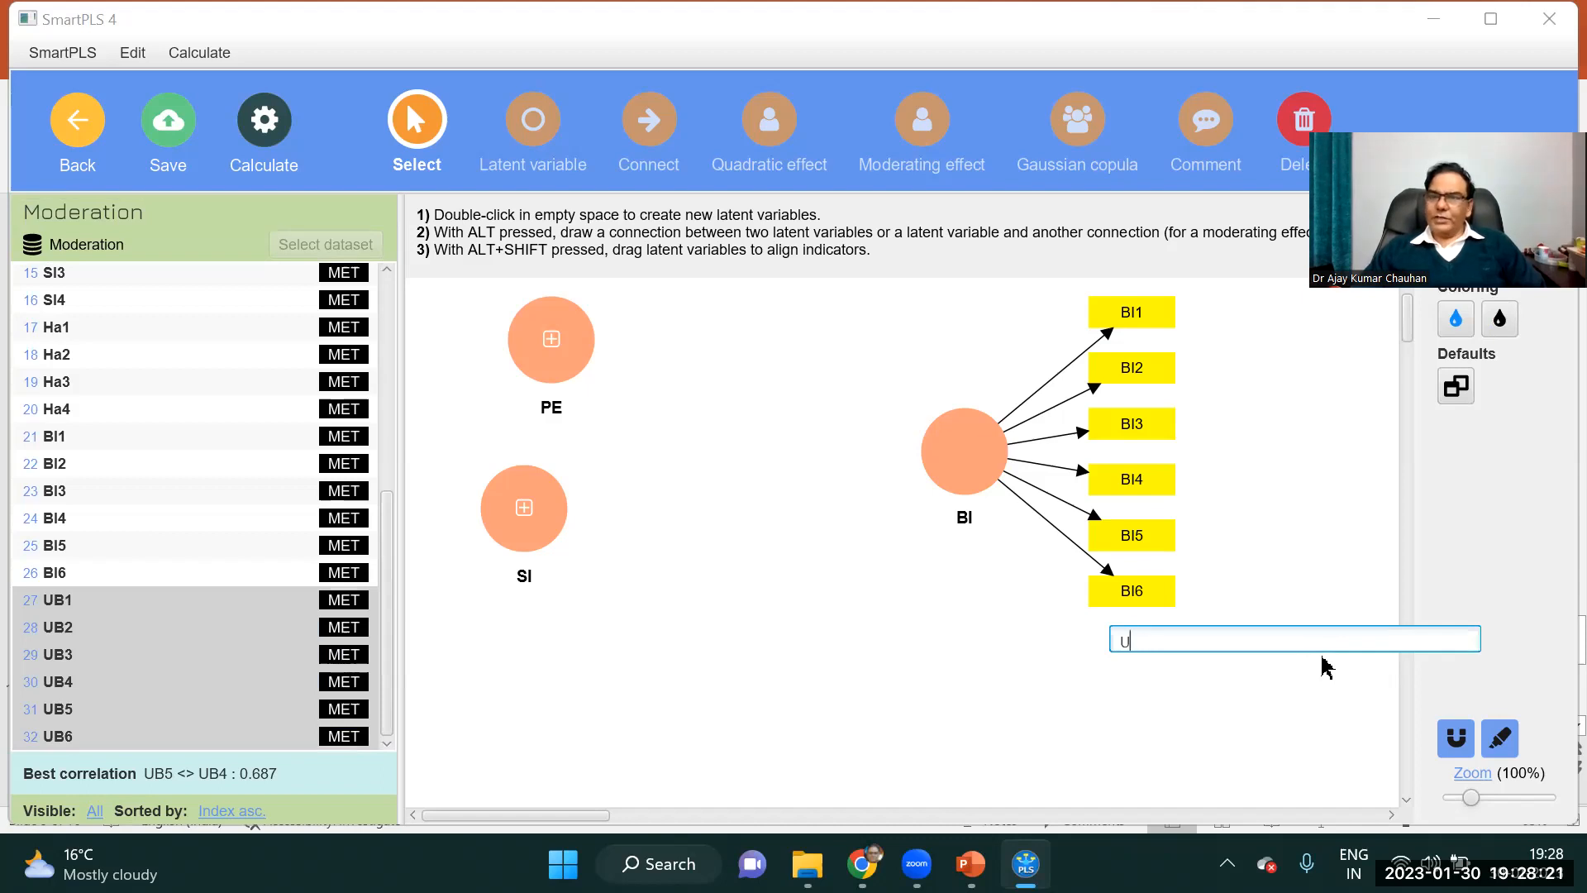
key(BackSpace)
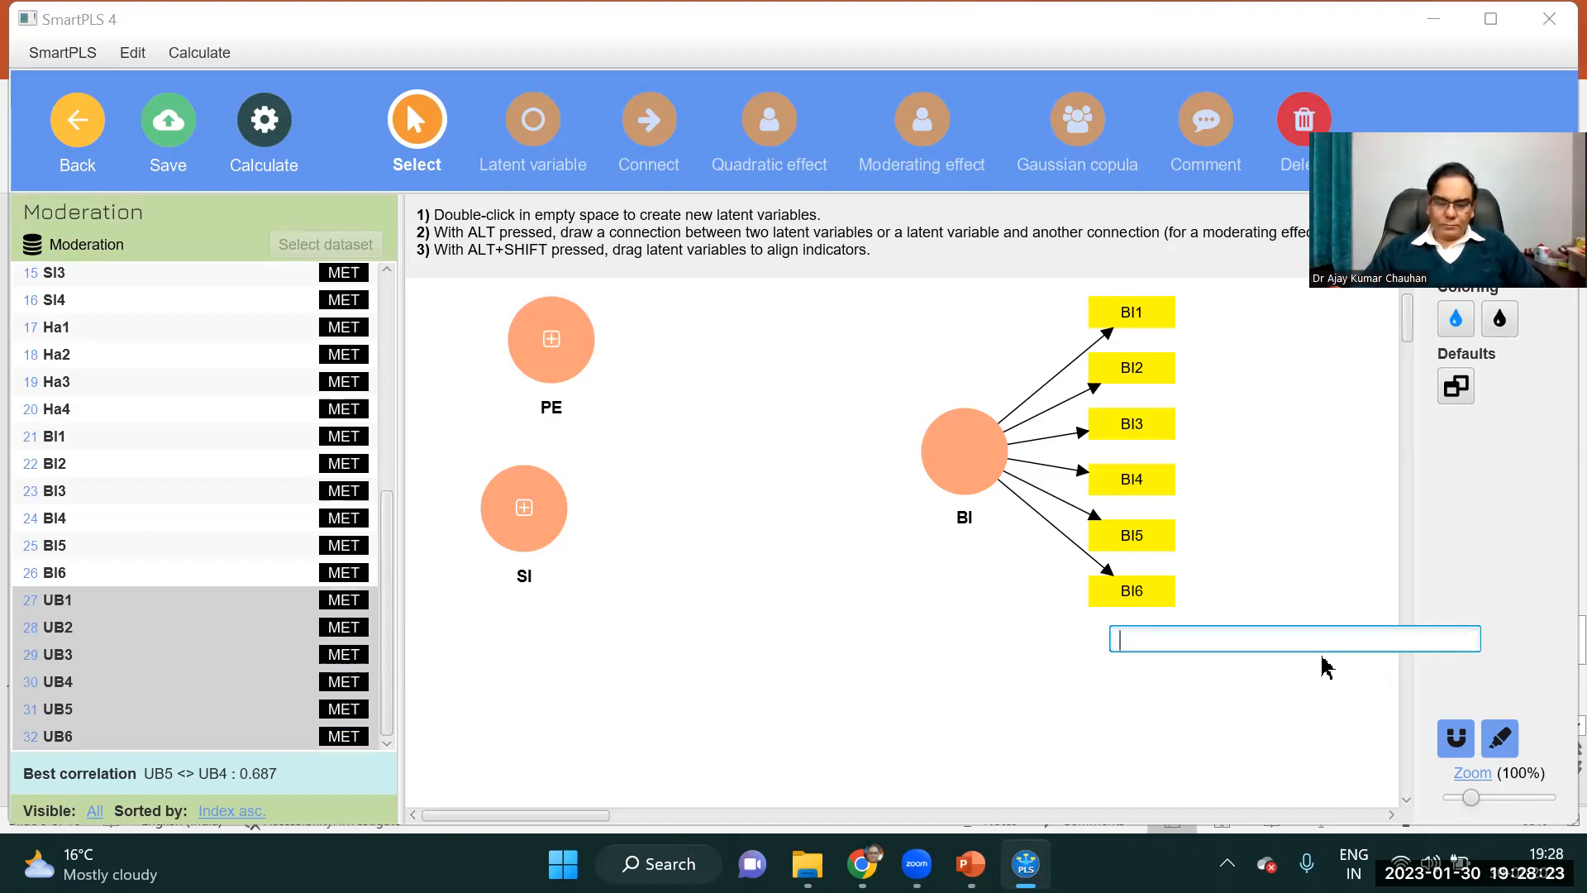
key(Return)
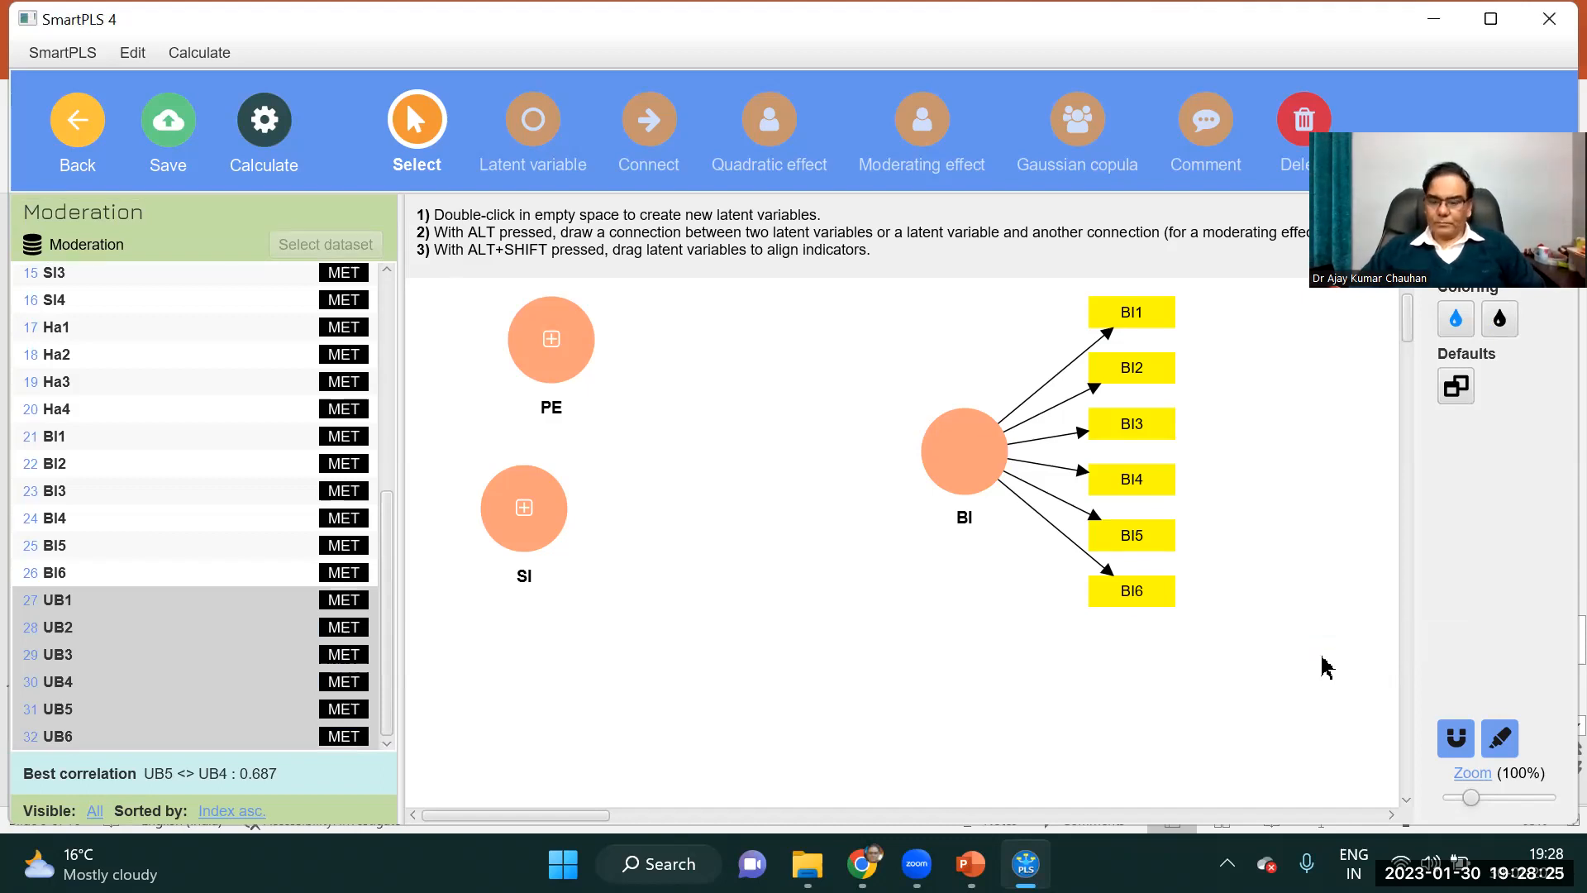
Hide the indicators of the BI and Usage latent variables.
click(996, 455)
right_click(1004, 455)
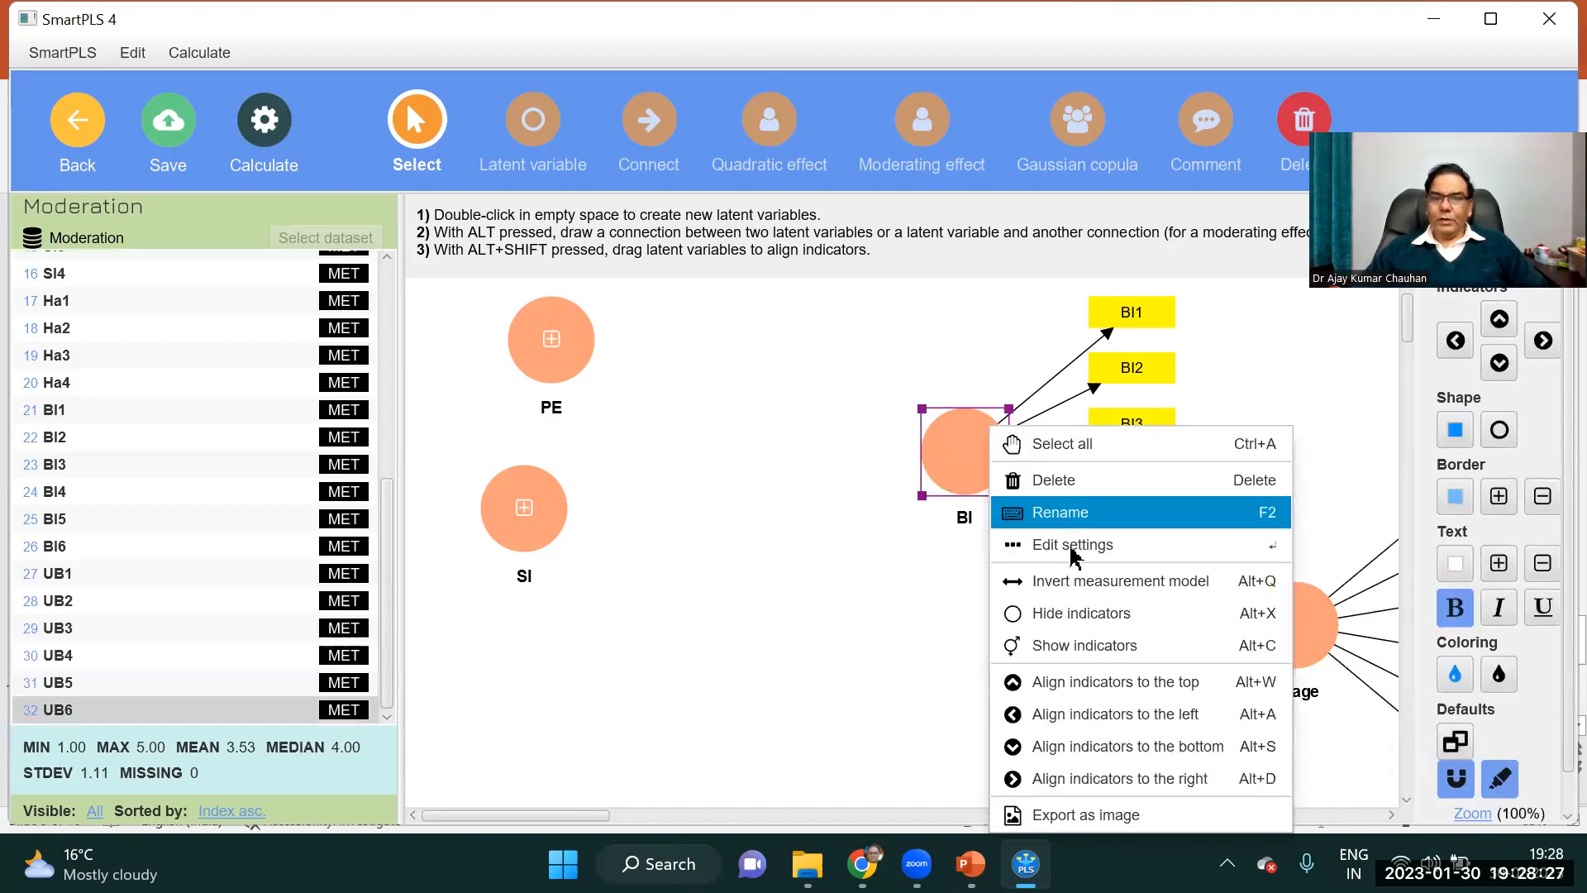
click(1033, 610)
right_click(1285, 624)
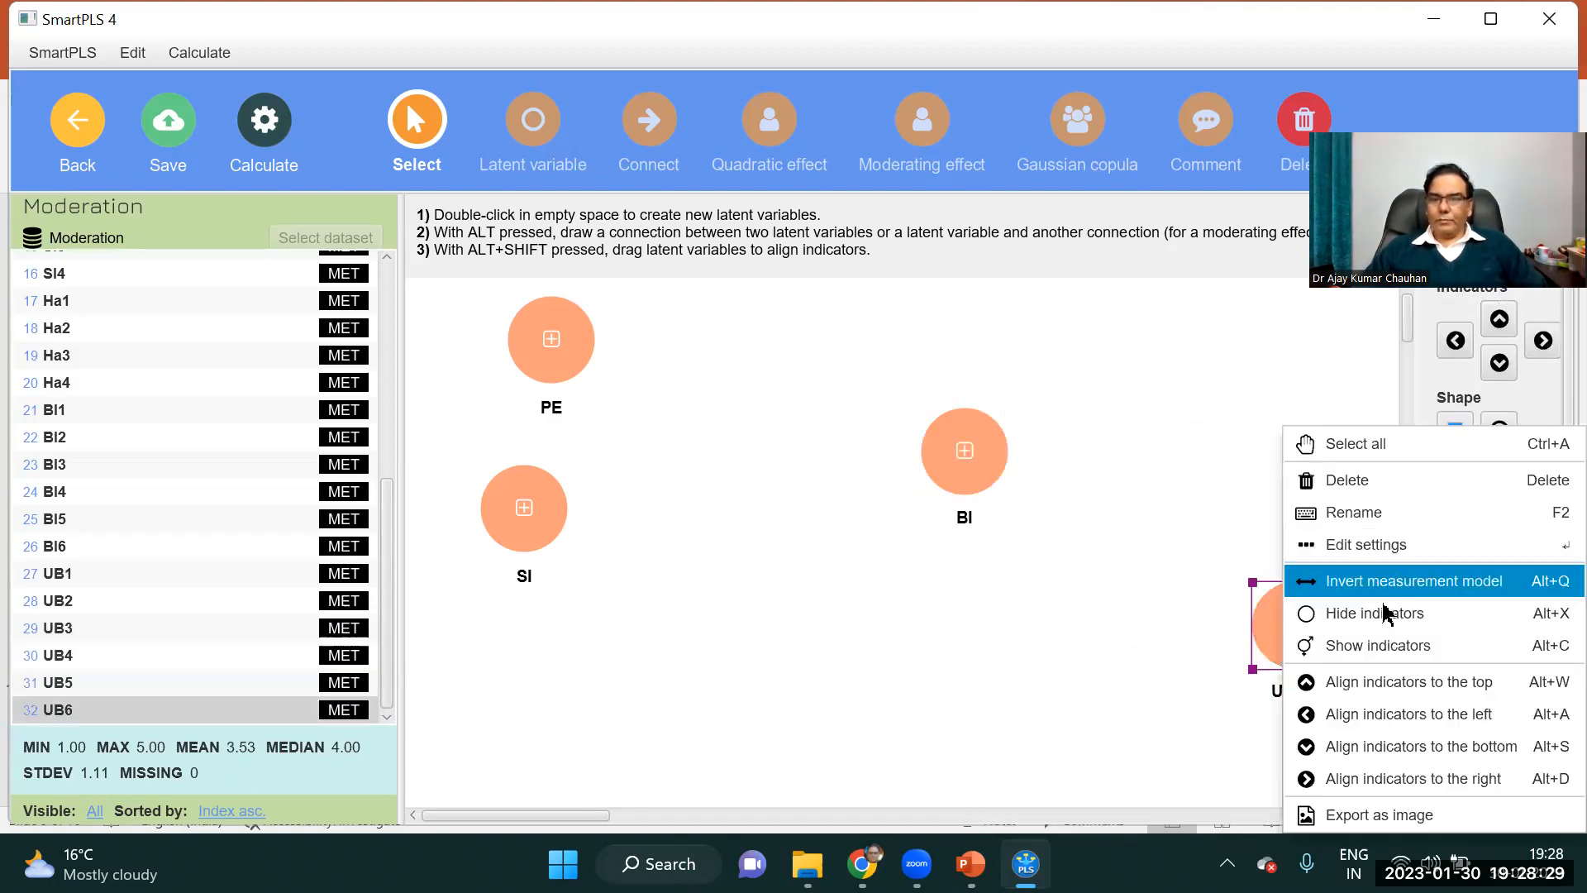
click(1339, 612)
Rearrange the constructs so SI sits well below PE, with BI and Usage roughly level with each other between them in height.
click(988, 438)
drag(955, 396, 913, 446)
drag(541, 520, 561, 660)
drag(1291, 638, 1293, 470)
drag(928, 469, 926, 505)
Draw structural paths from PE to BI, from BI to Usage, and from SI to BI.
click(645, 132)
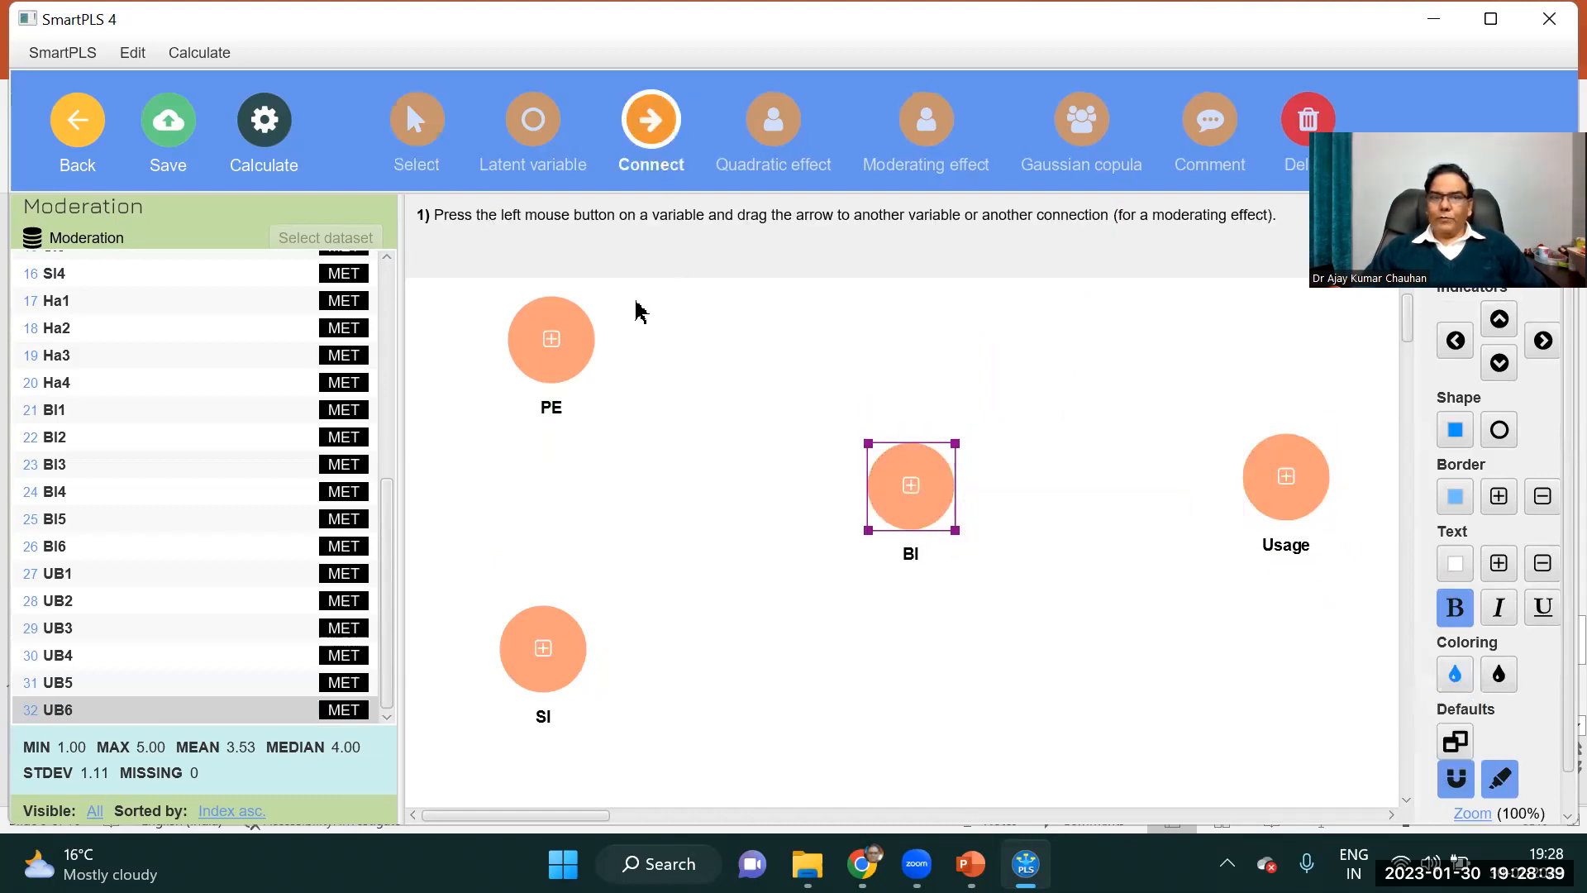
drag(567, 347, 913, 488)
drag(926, 488, 1285, 494)
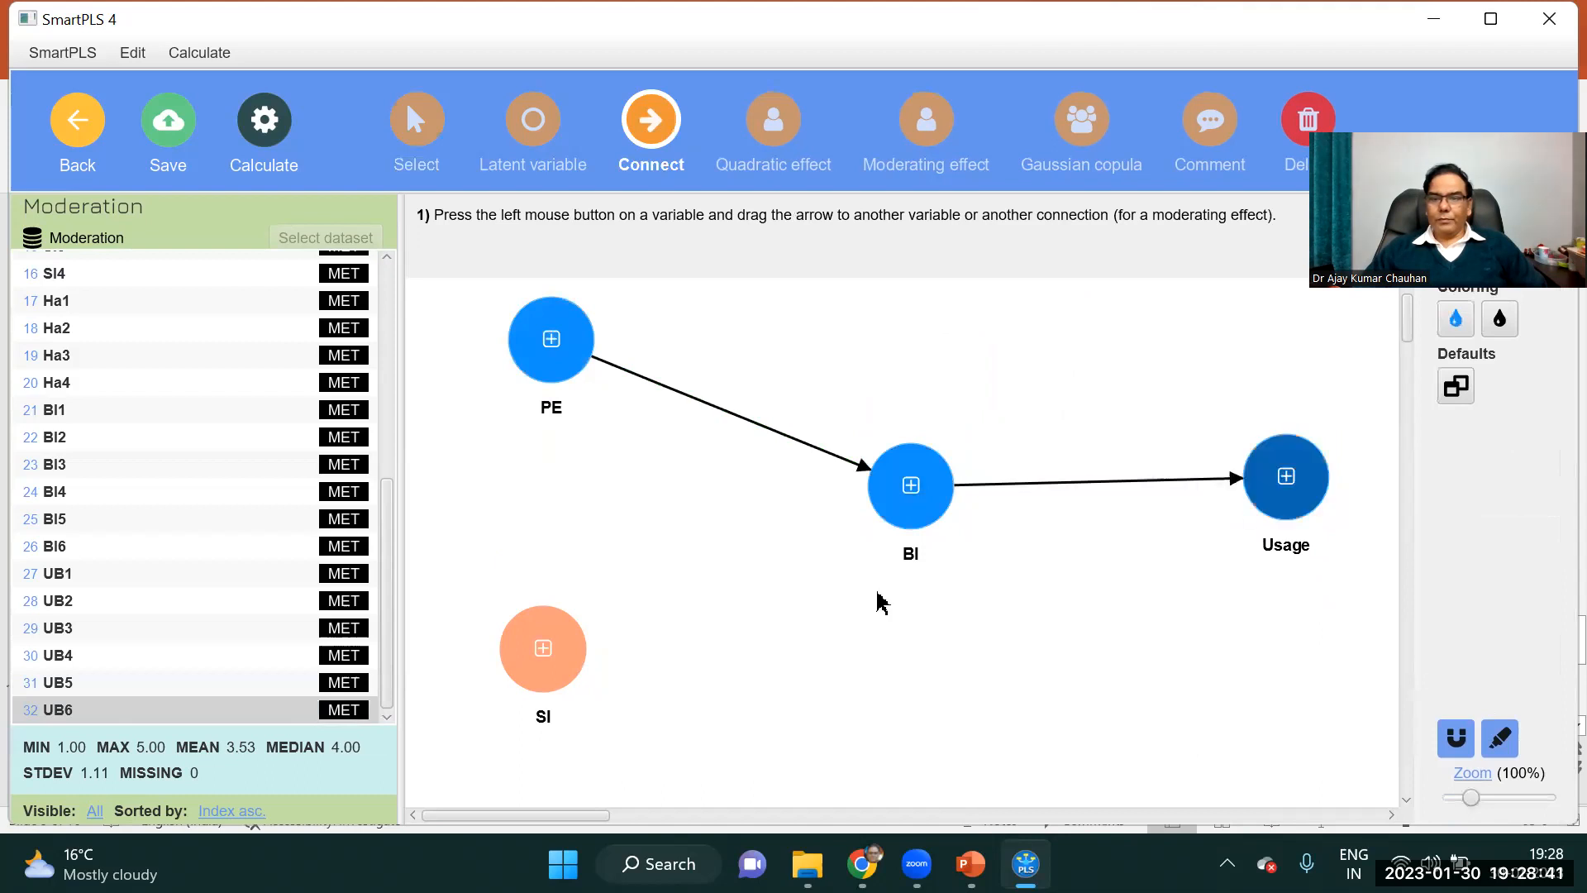
drag(539, 647, 1002, 662)
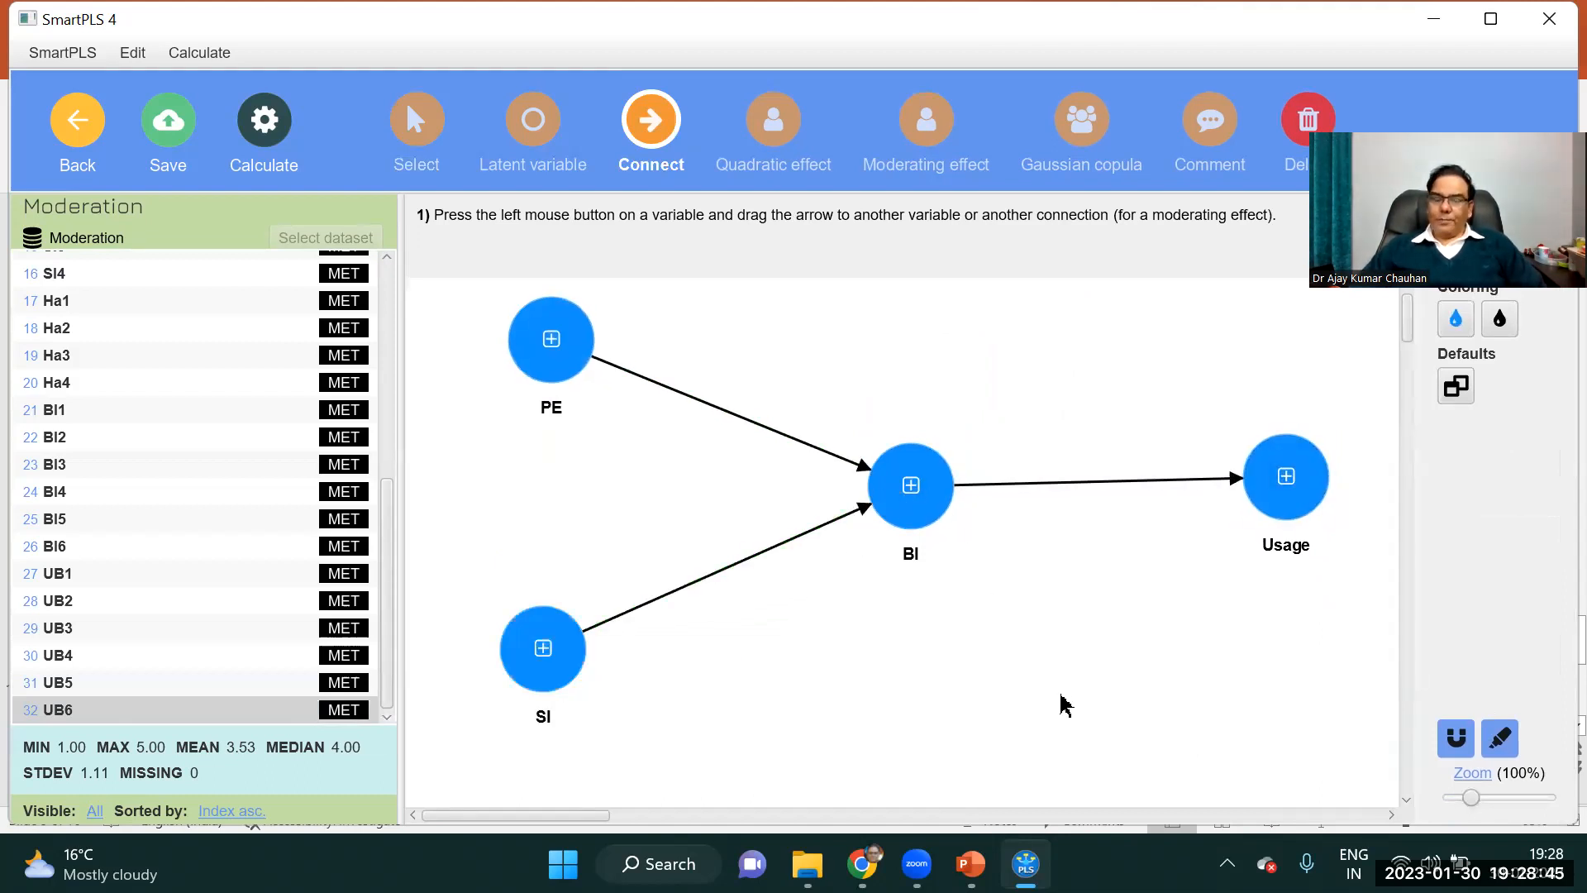
Create the latent variable Moderator from the indicators Ha1 to Ha4, placing it above BI.
click(55, 302)
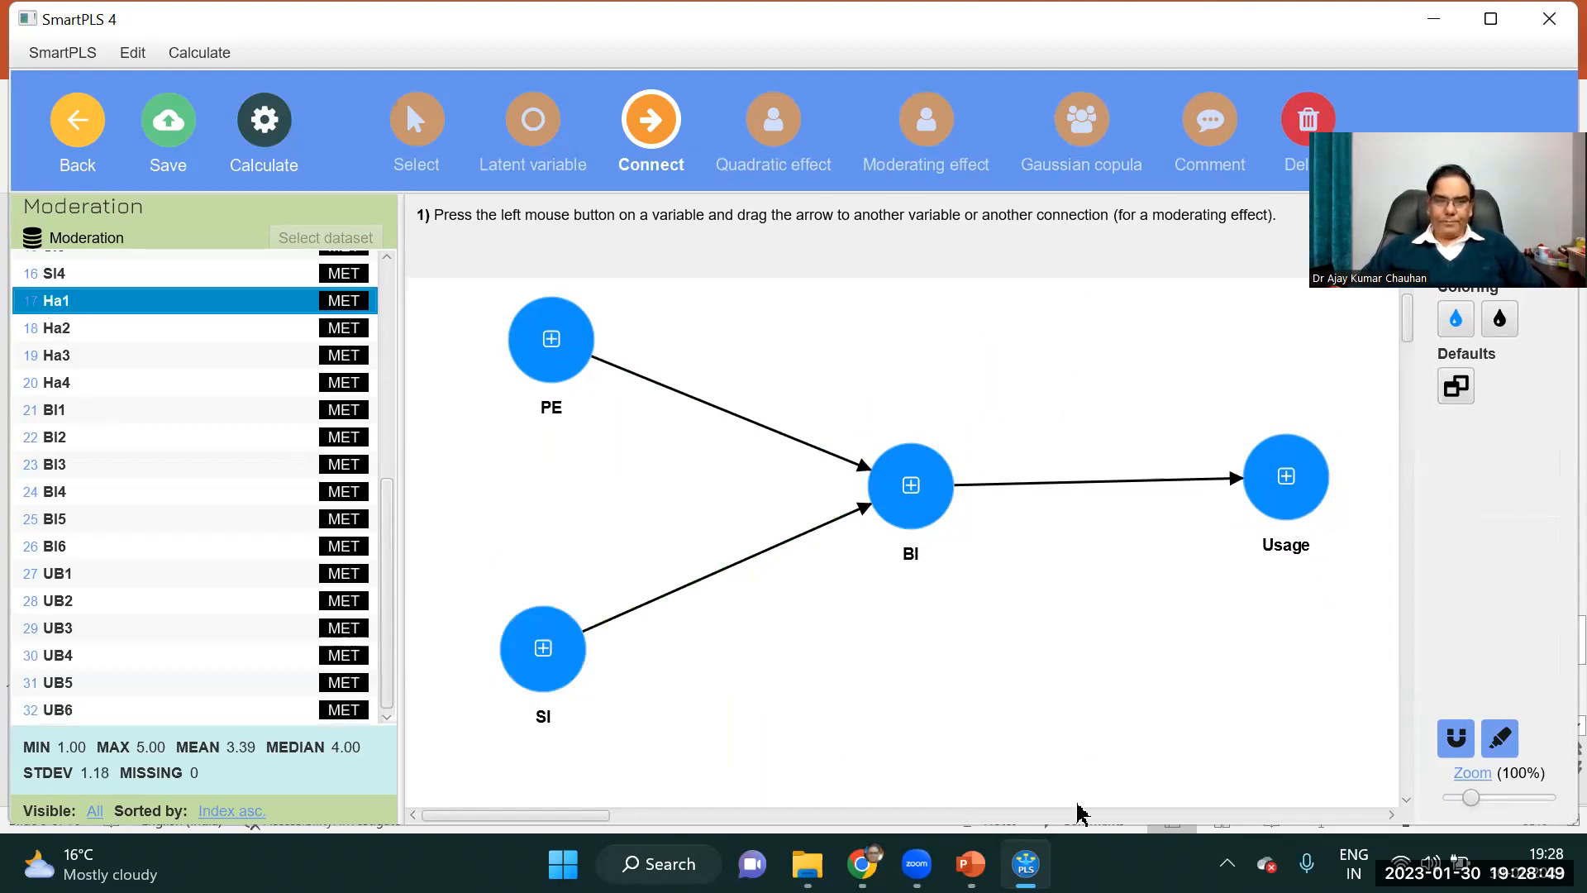
key(shift+Down)
key(shift+Down)
key(shift+Down)
drag(177, 351, 974, 329)
key(BackSpace)
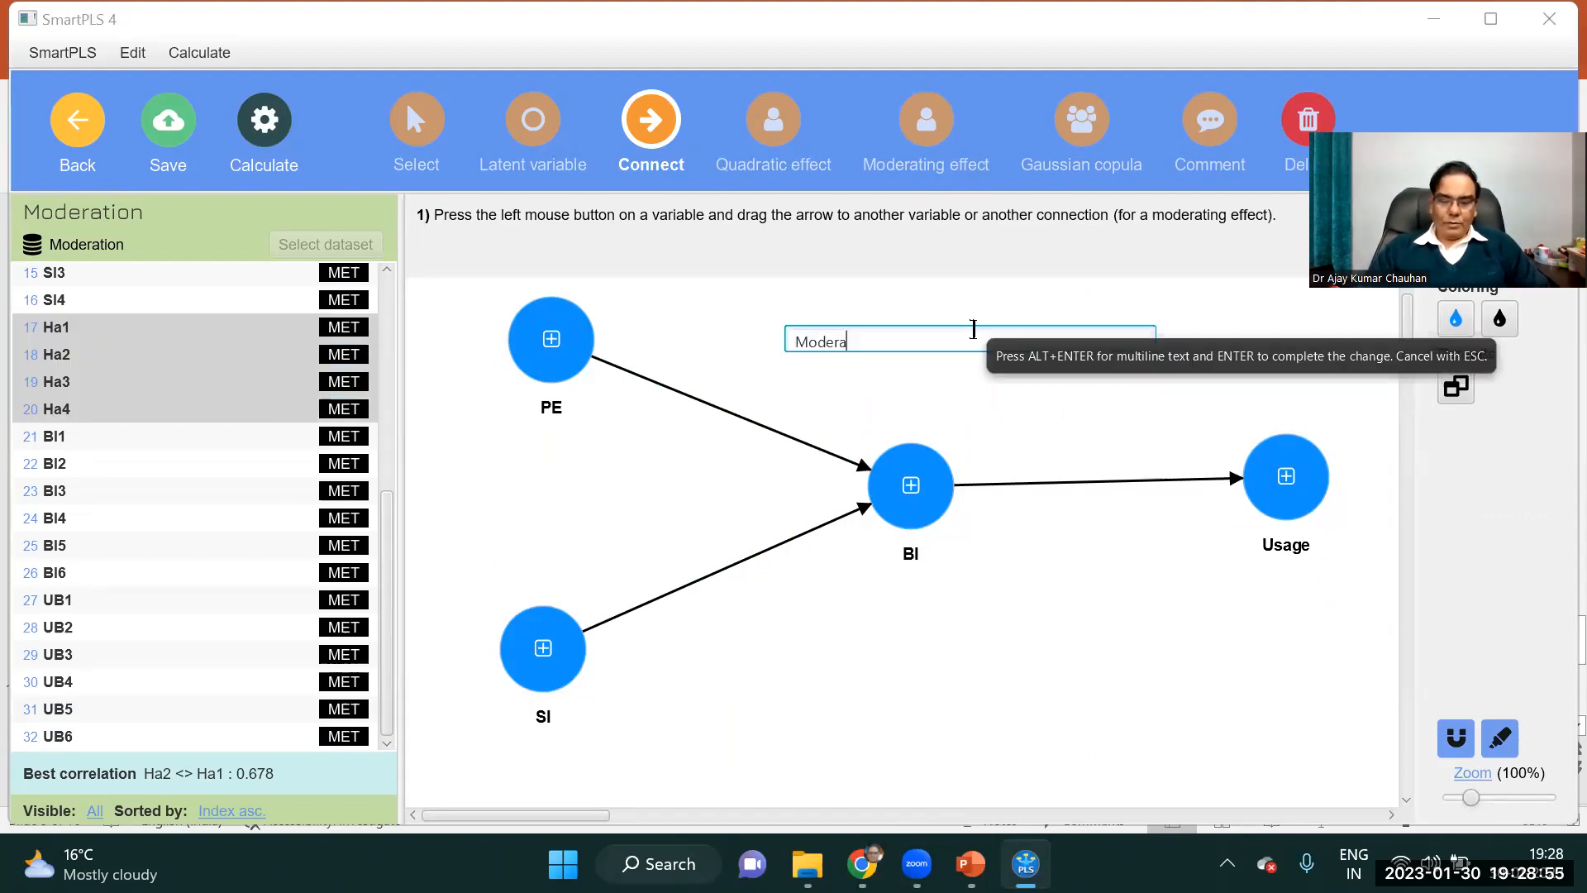
key(Return)
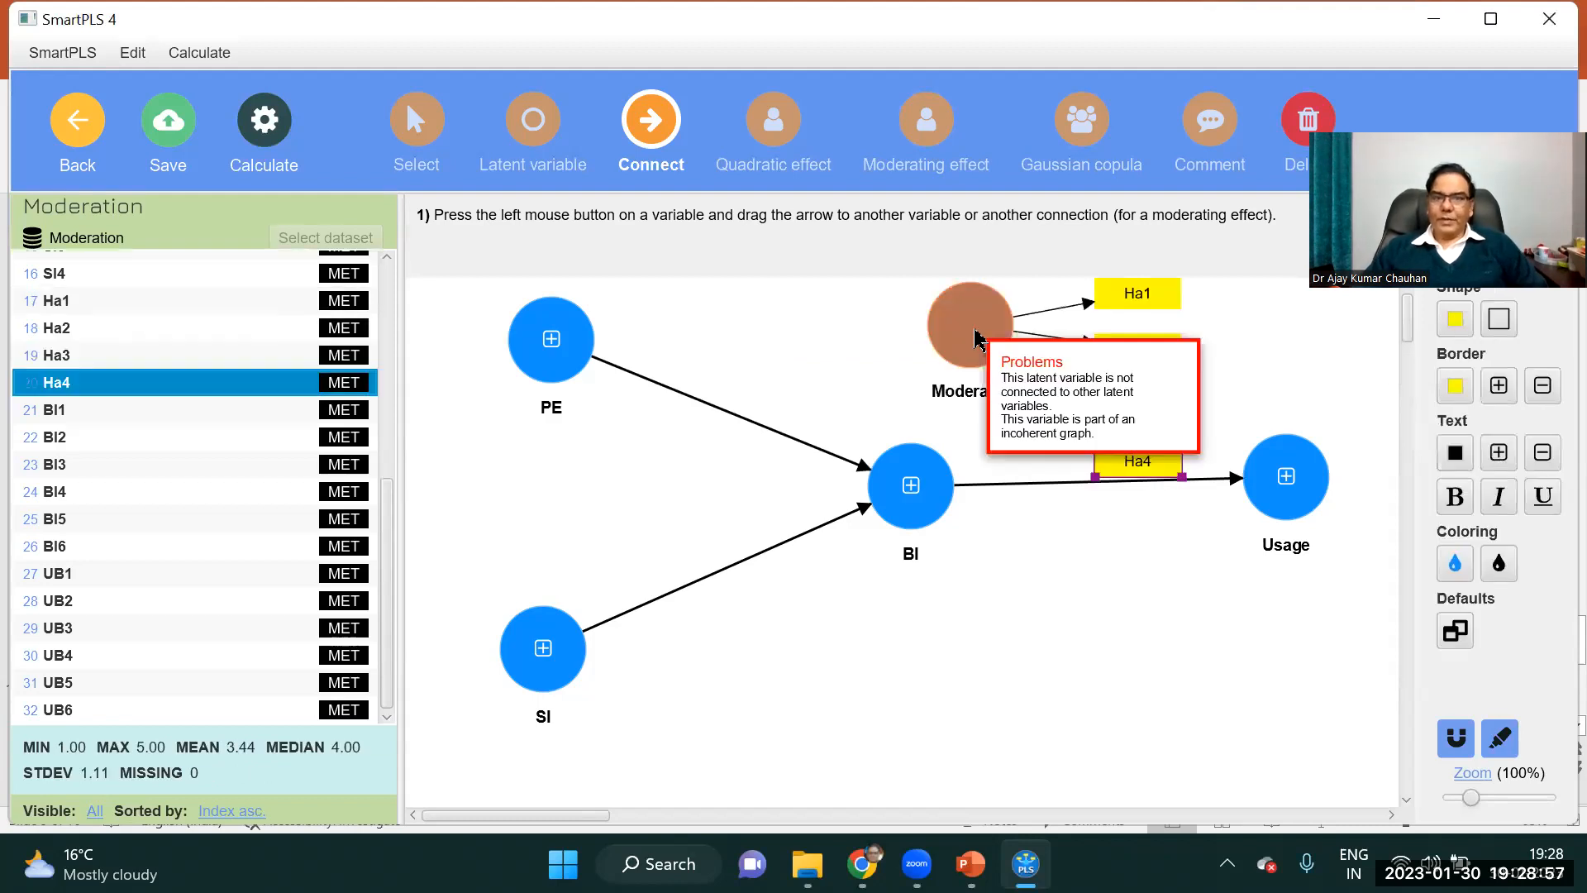
Hide the indicators of the Moderator latent variable.
right_click(971, 327)
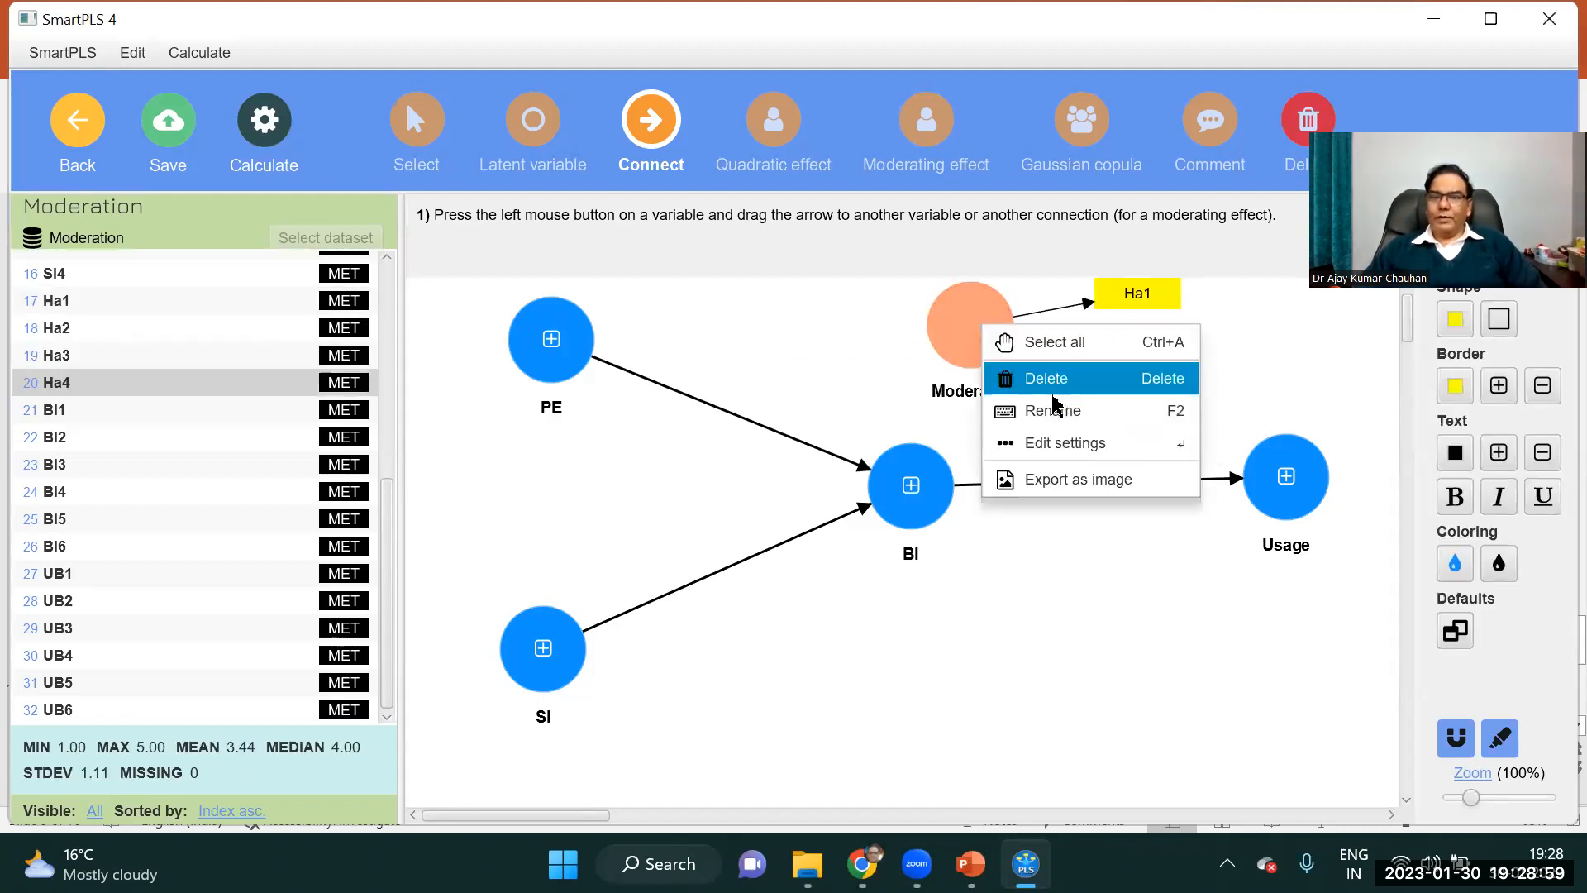
click(943, 322)
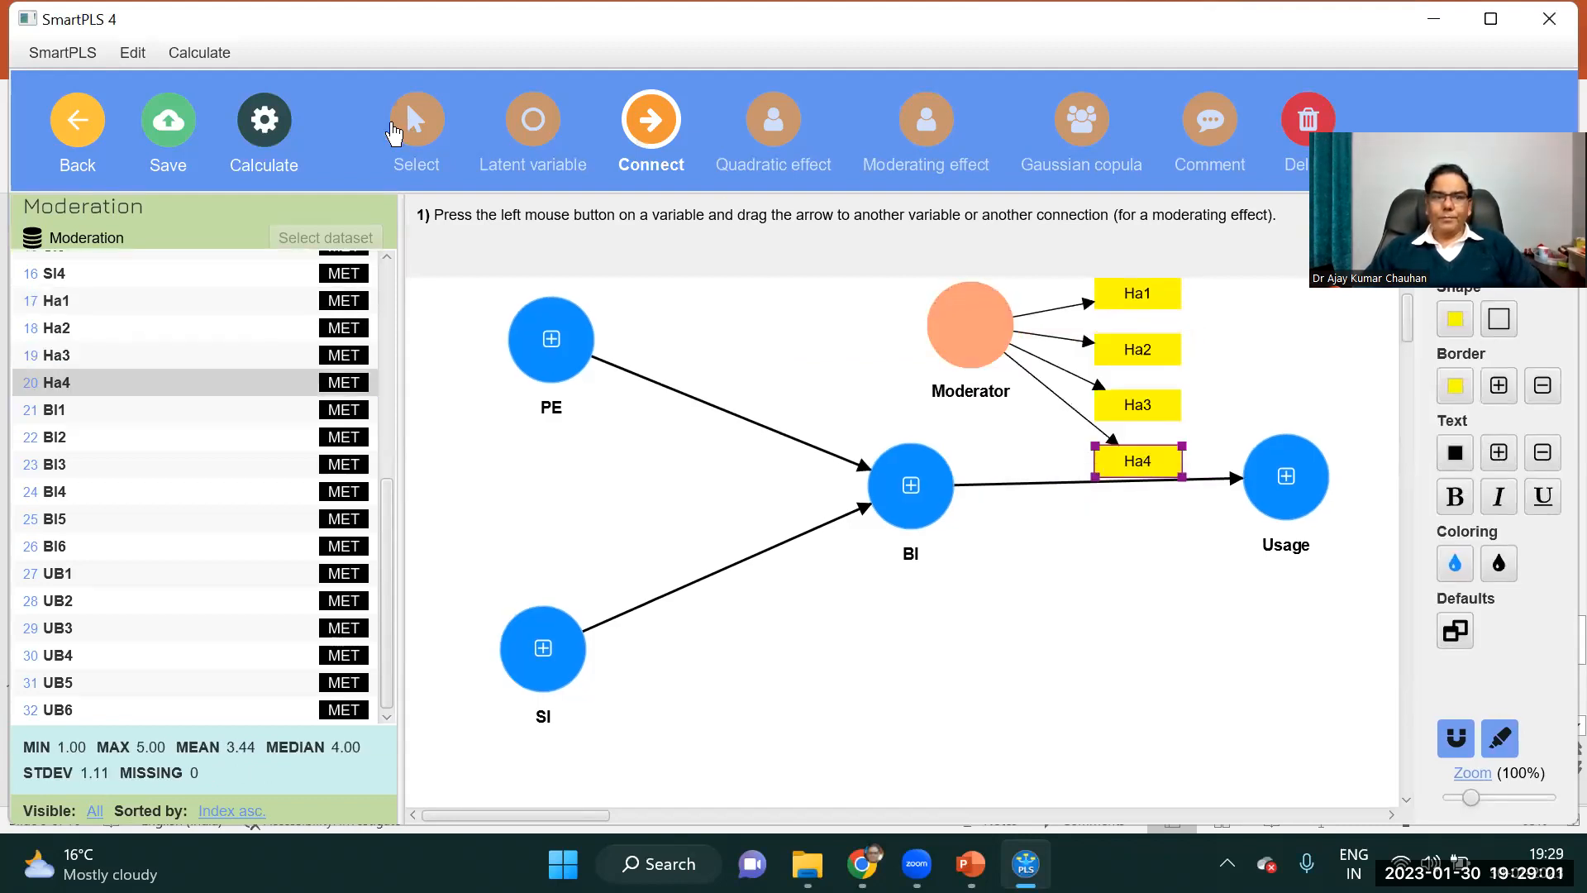
click(416, 120)
right_click(979, 314)
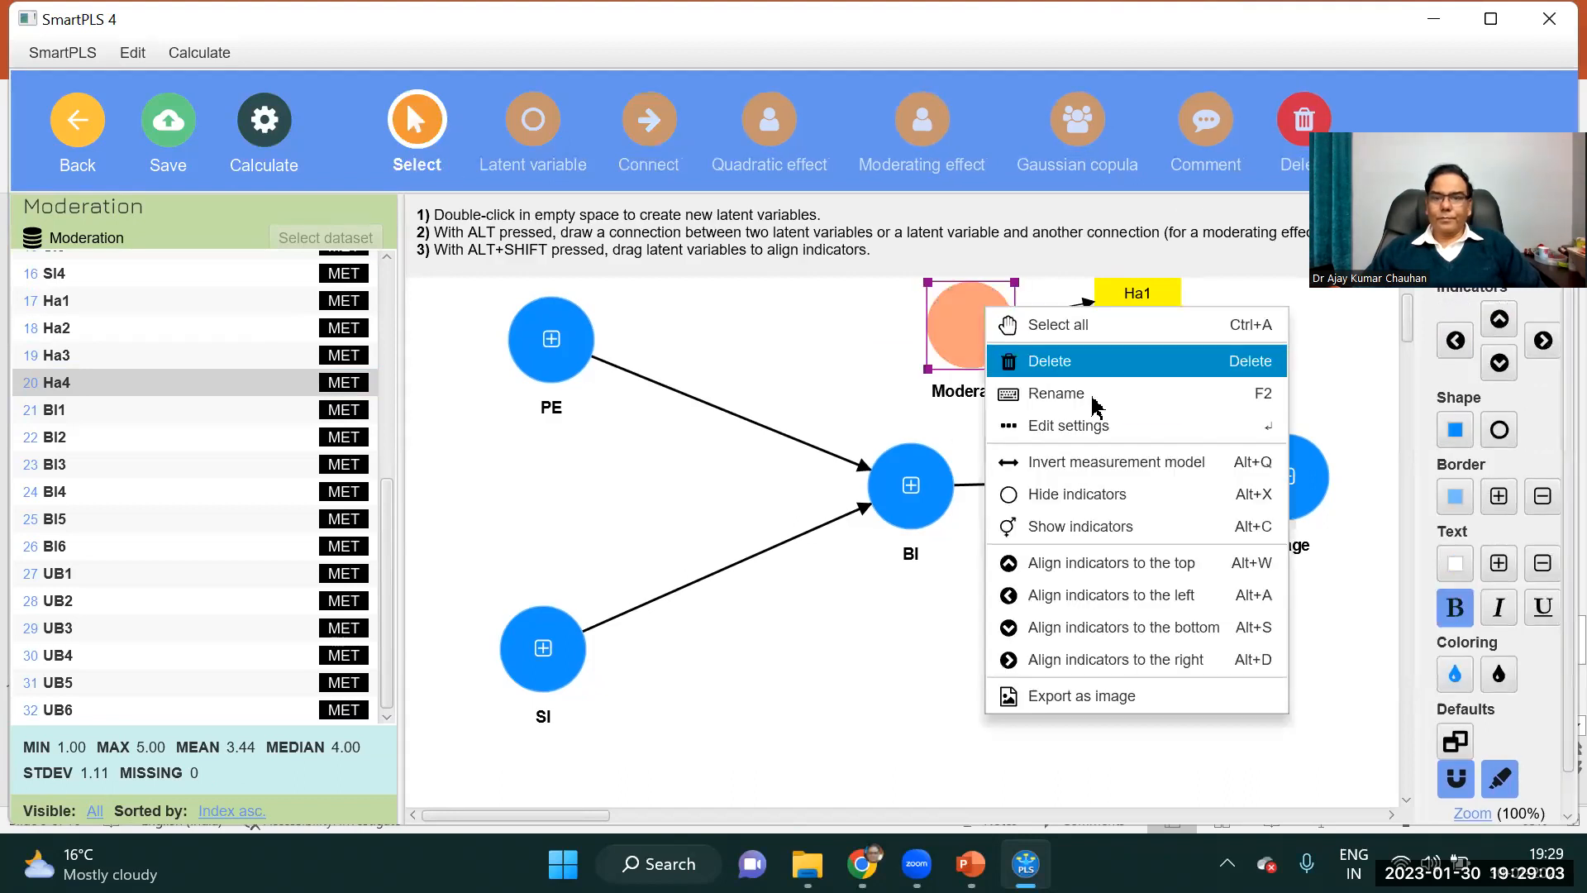
click(1078, 494)
Move PE, SI, BI and Usage lower, aligning Usage horizontally with BI, and shrink the Moderator circle slightly.
drag(547, 372, 539, 405)
drag(529, 703, 540, 714)
drag(923, 496, 913, 583)
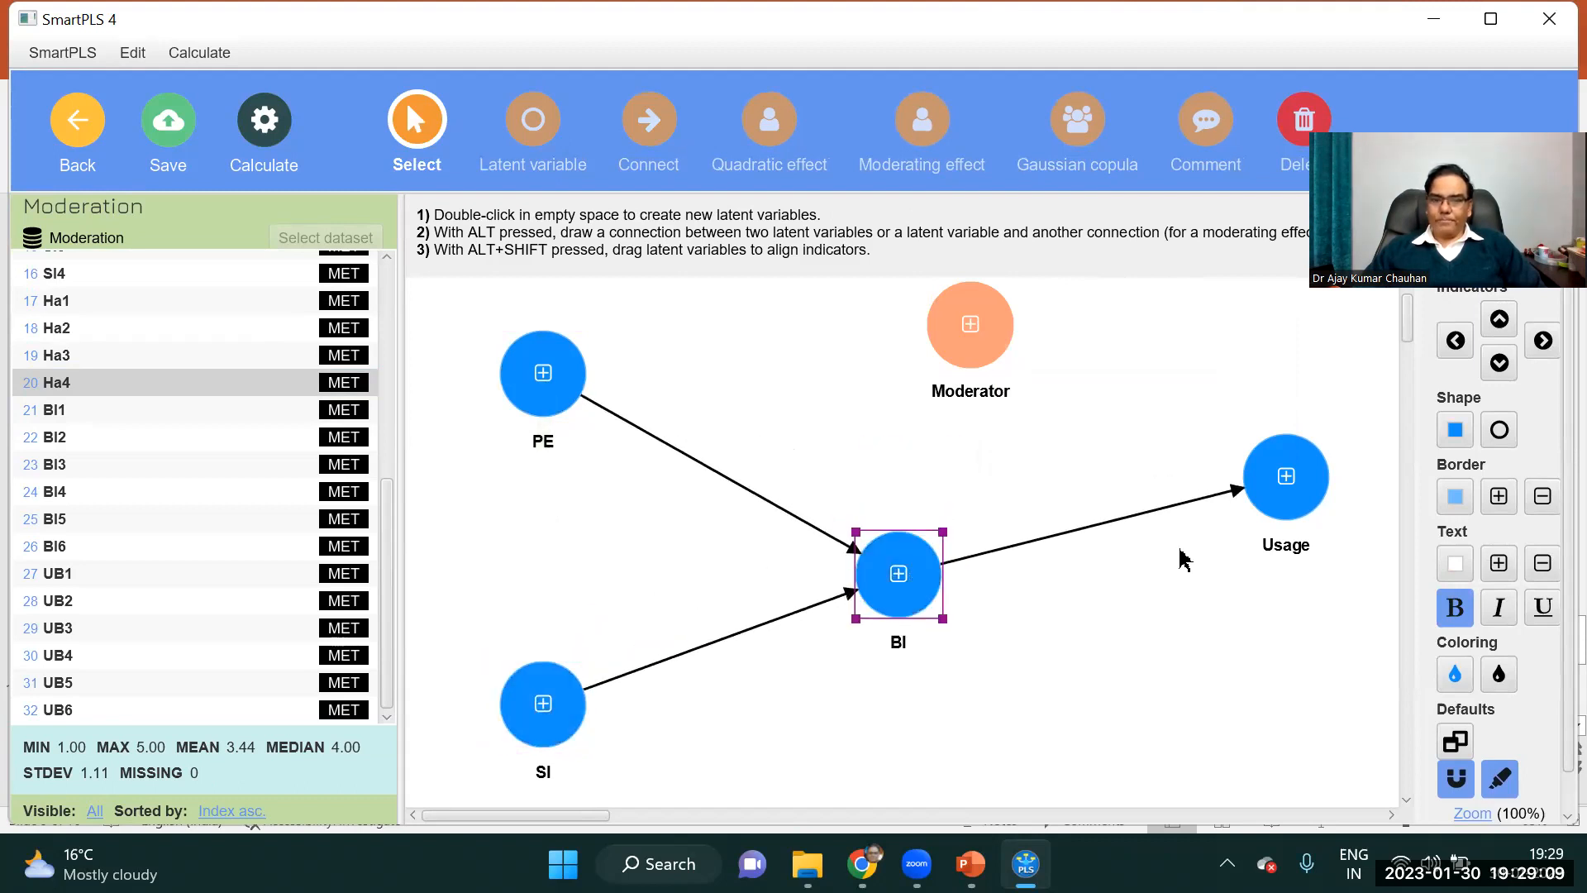
drag(1290, 505, 1282, 600)
click(946, 348)
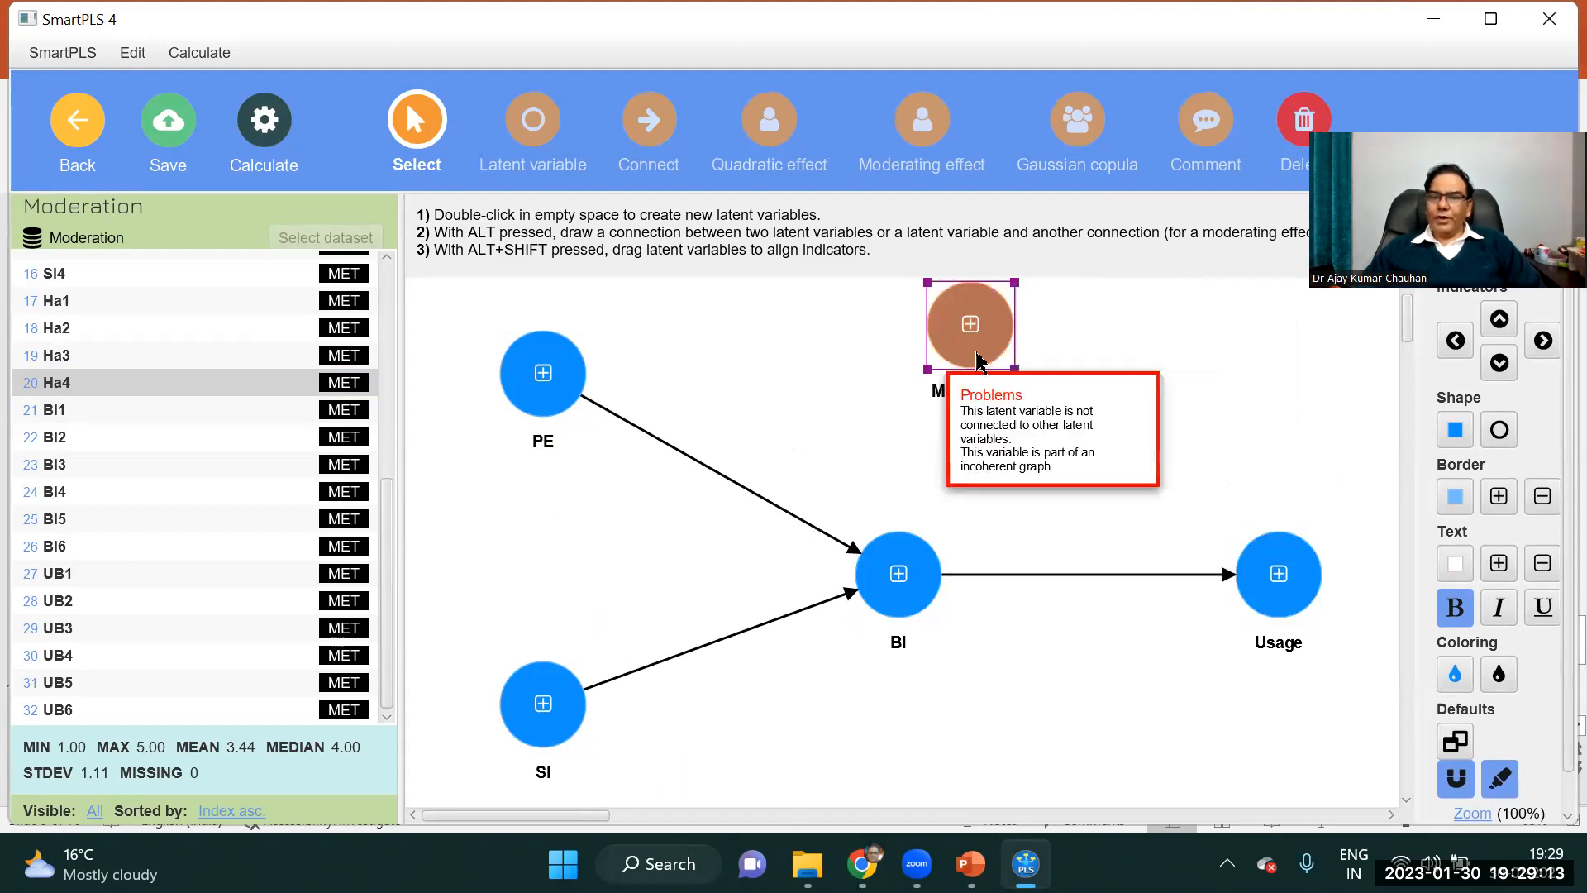
drag(1016, 369, 1002, 354)
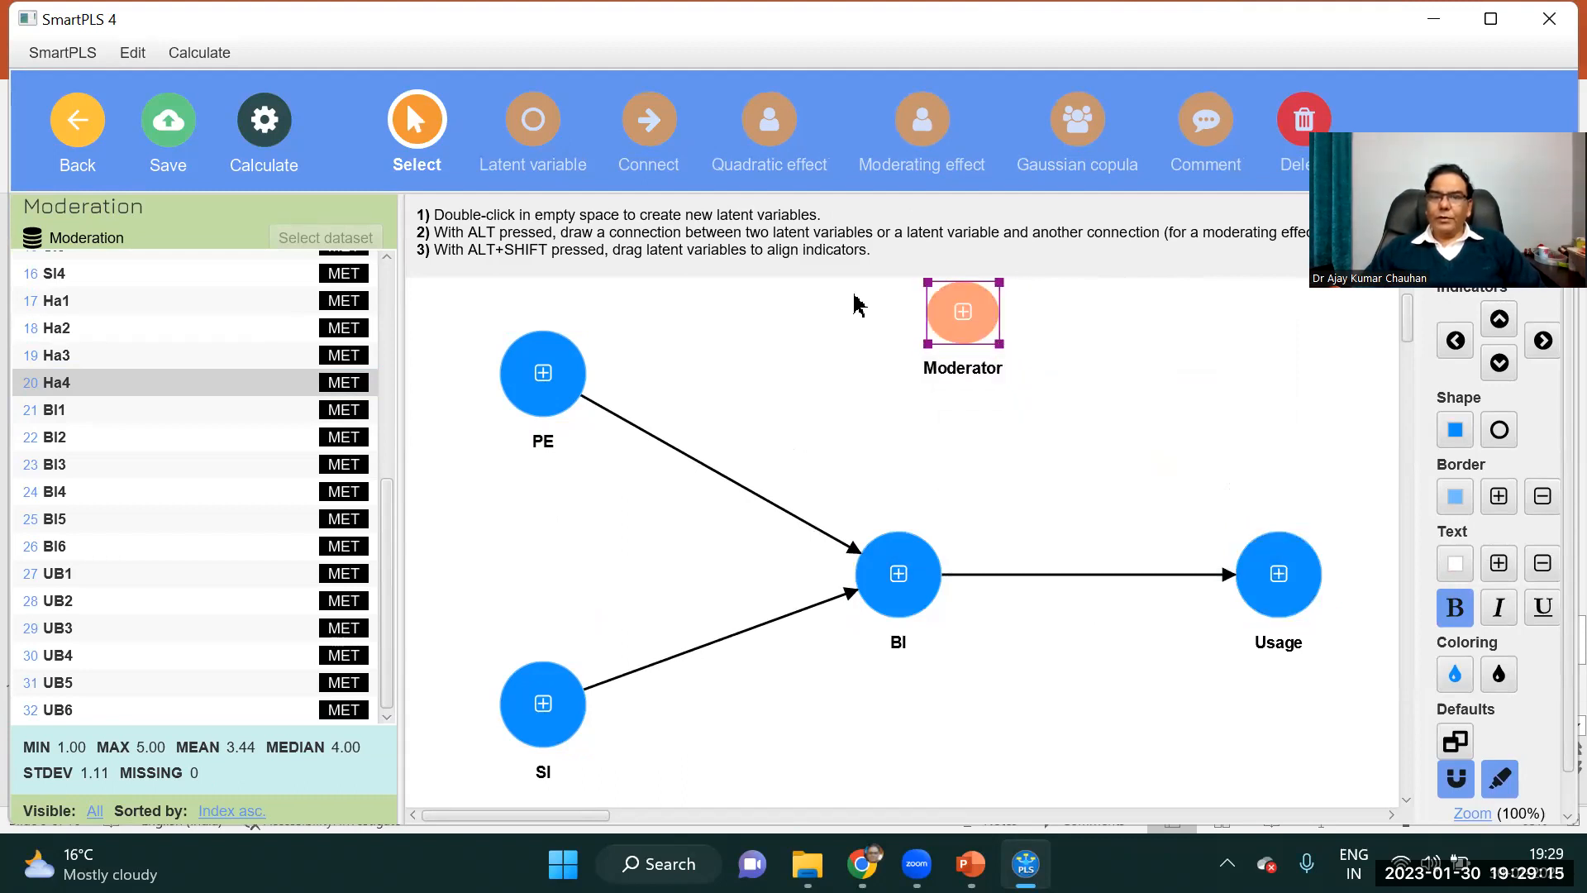
Add moderating effects from Moderator onto the PE to BI, SI to BI, and BI to Usage paths.
click(645, 139)
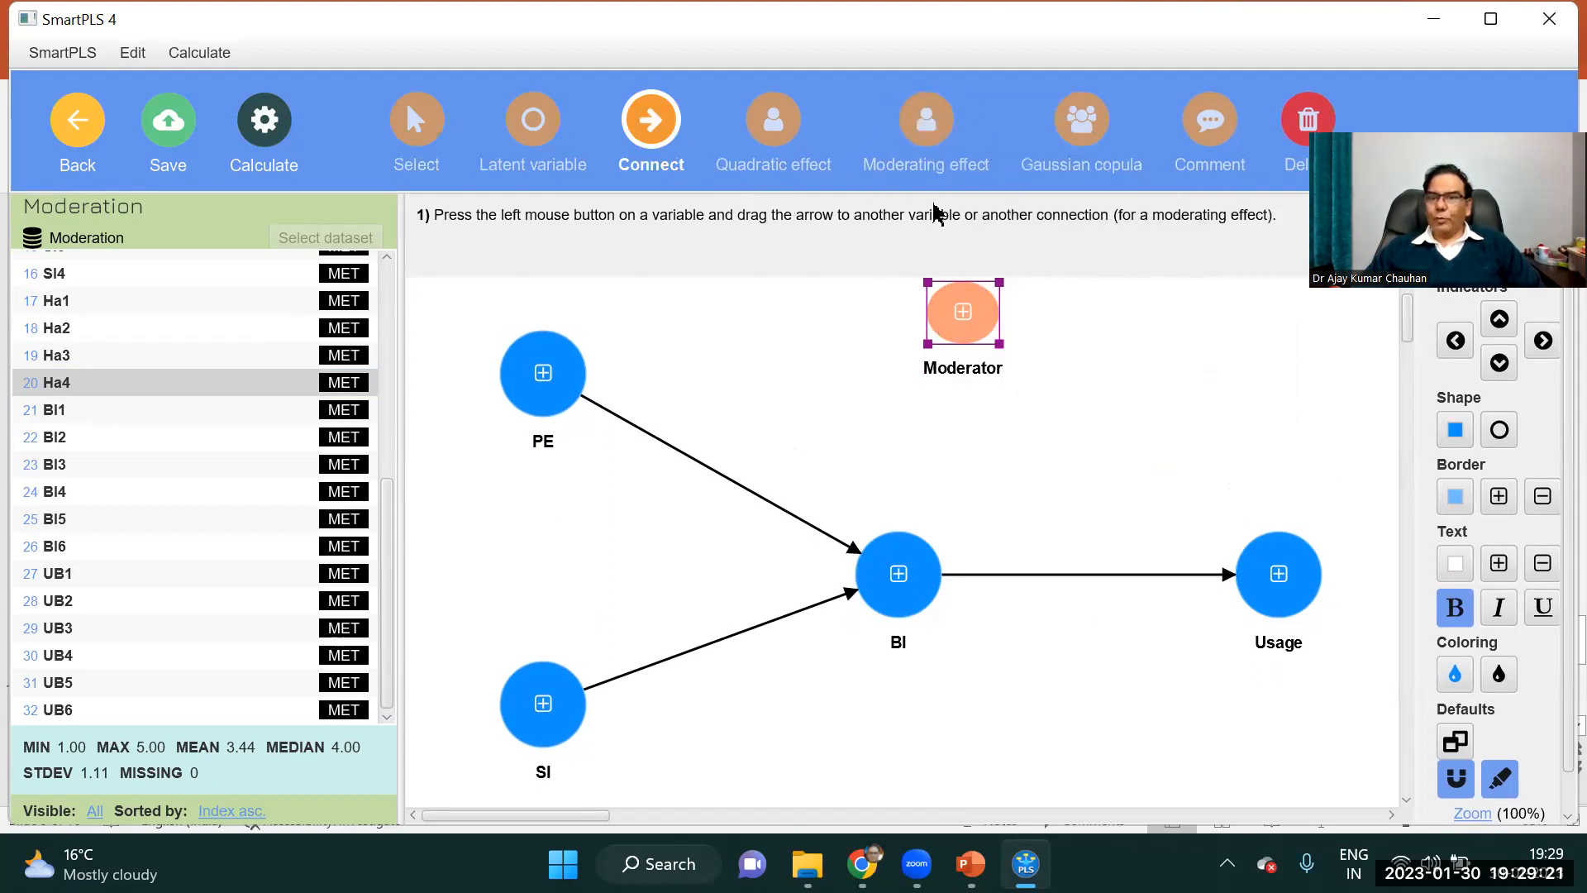
click(931, 124)
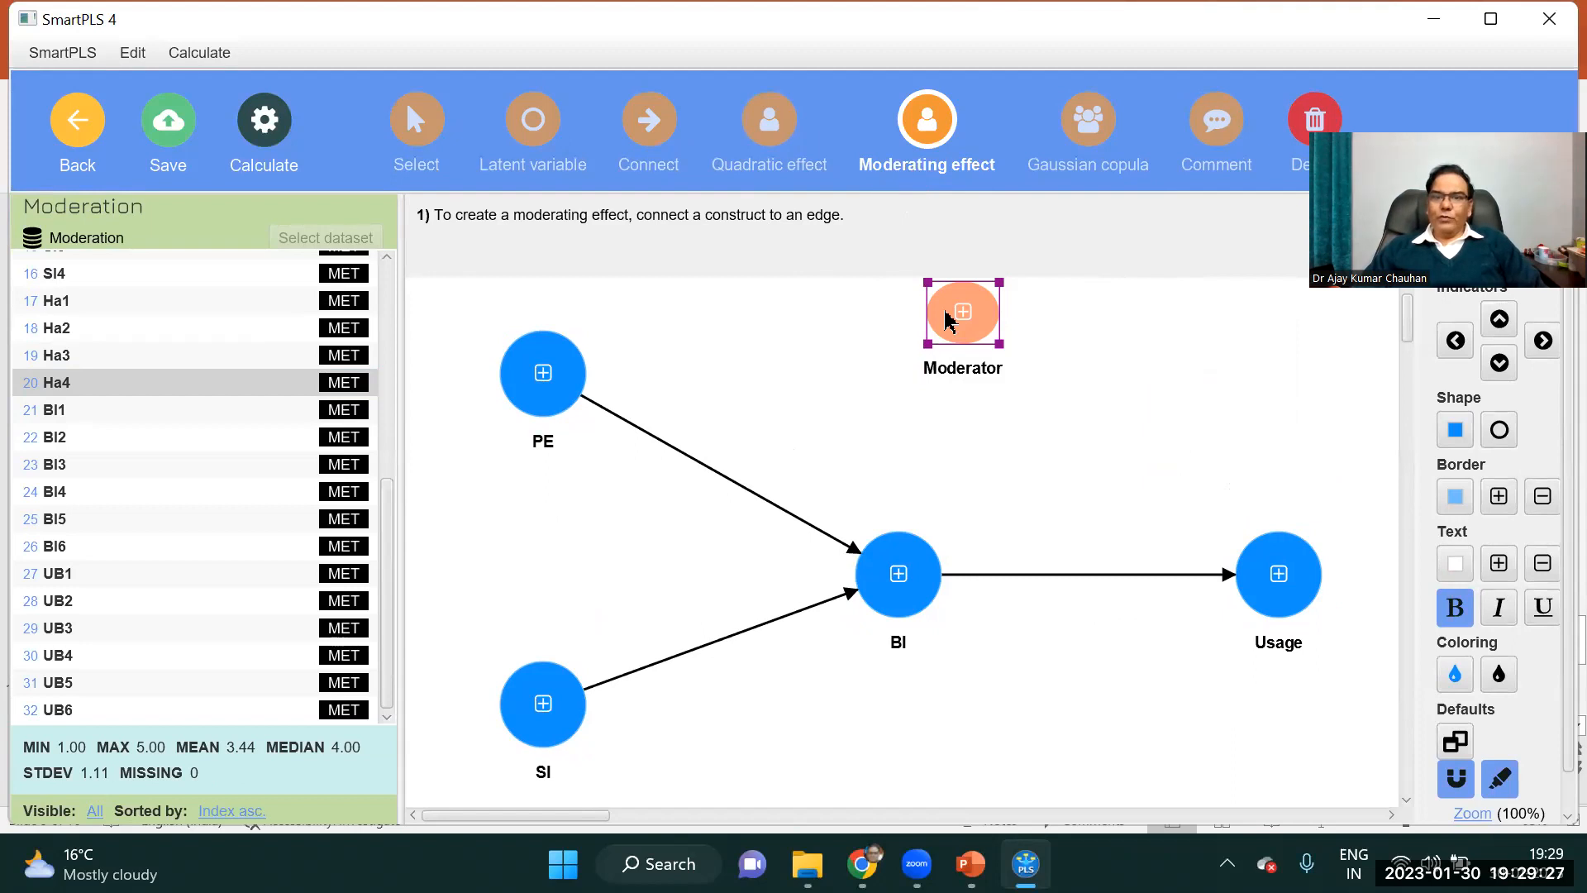
click(959, 338)
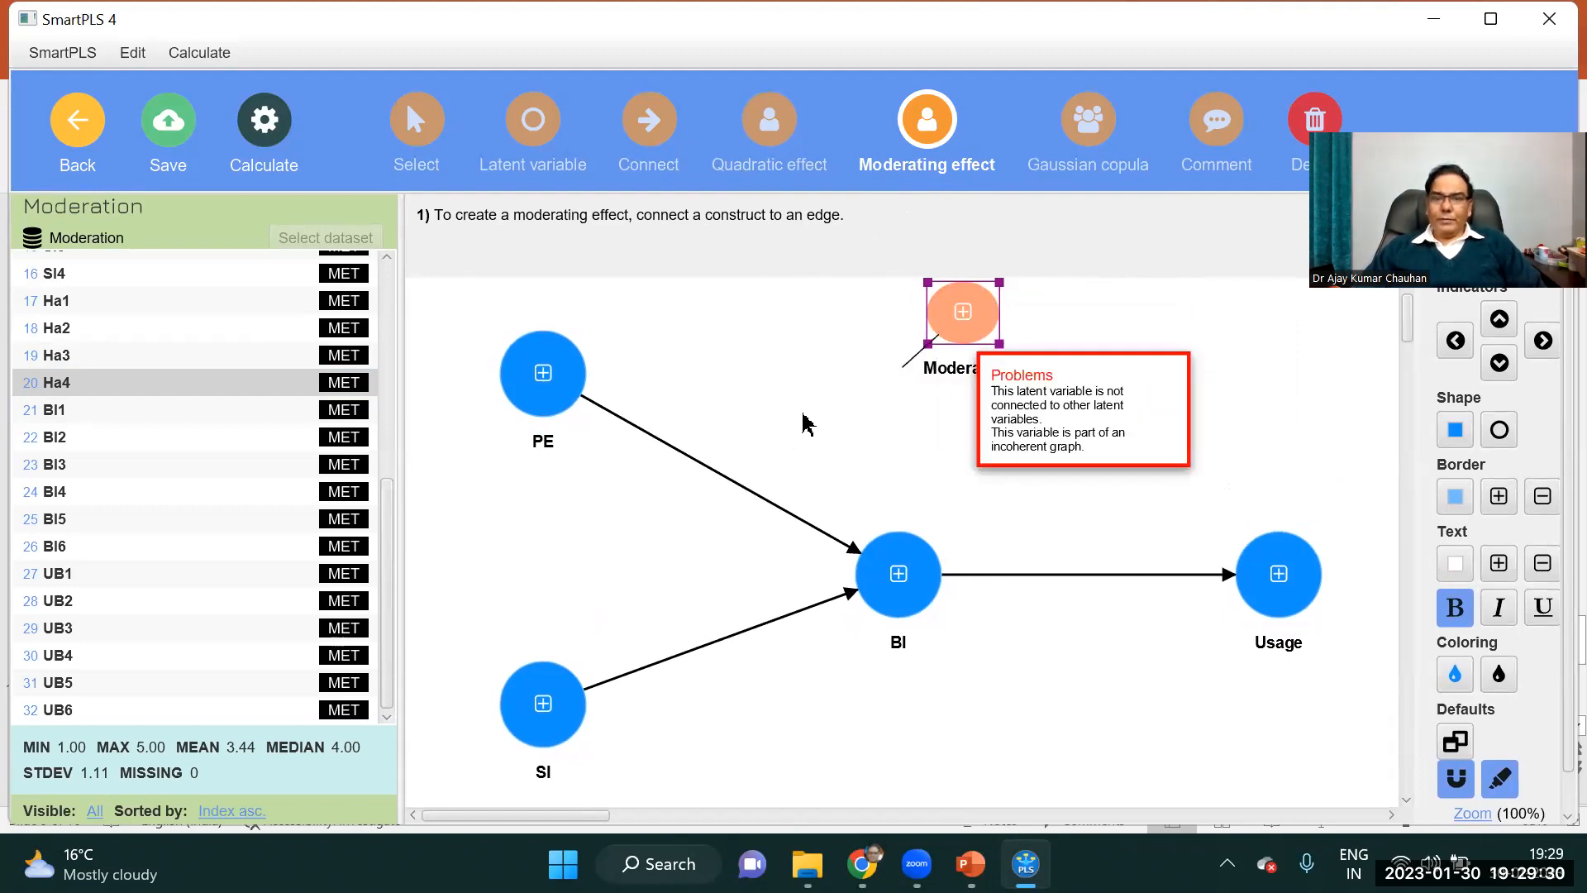
click(711, 471)
click(964, 331)
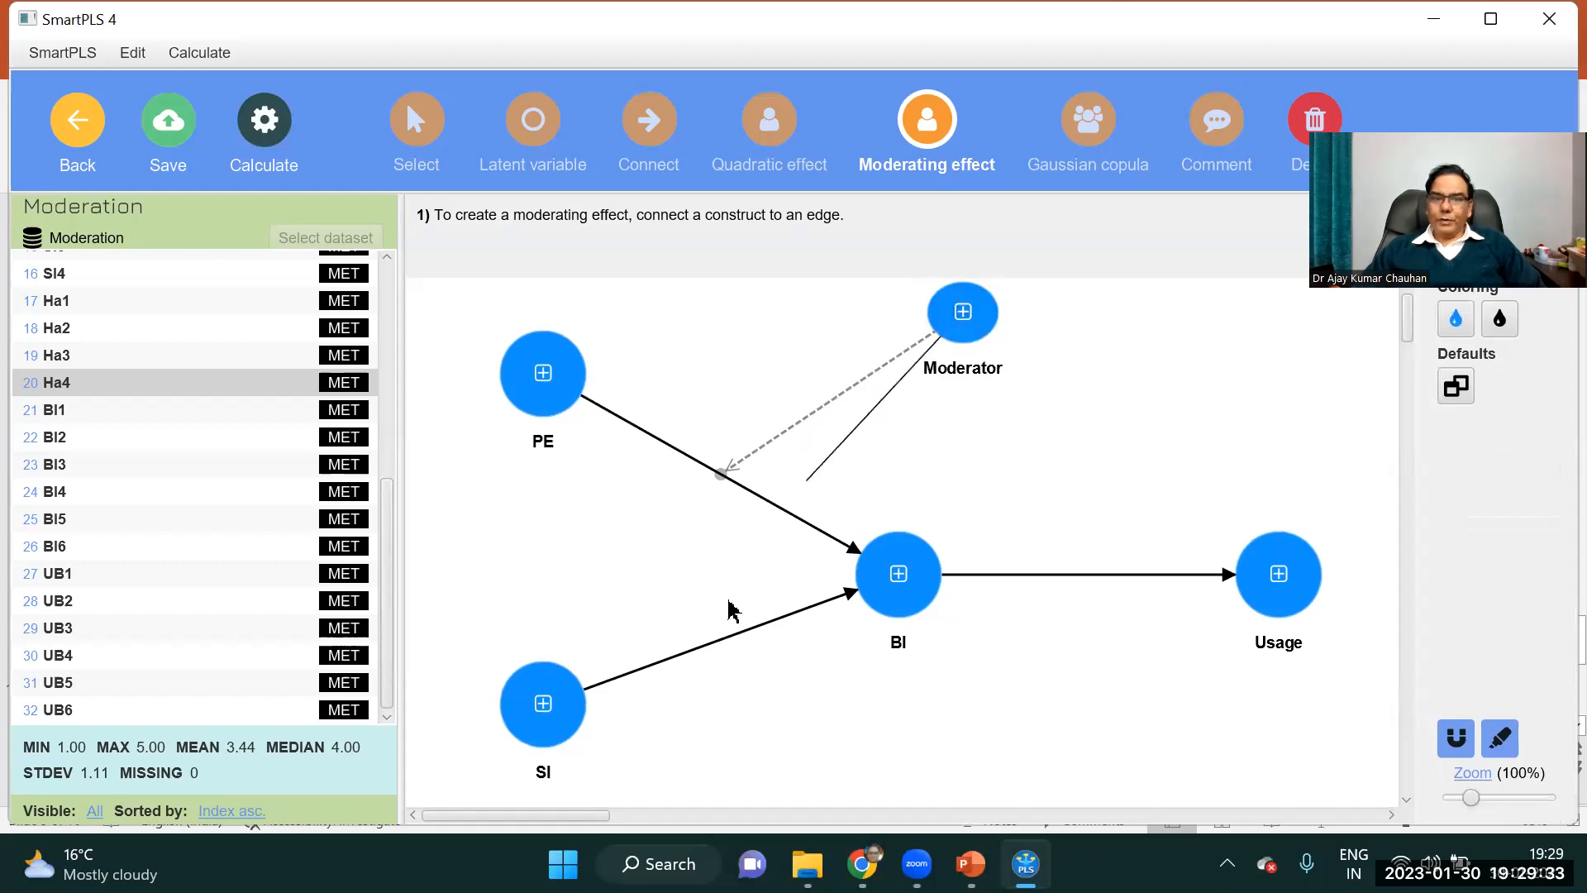
click(716, 647)
click(963, 339)
click(1091, 580)
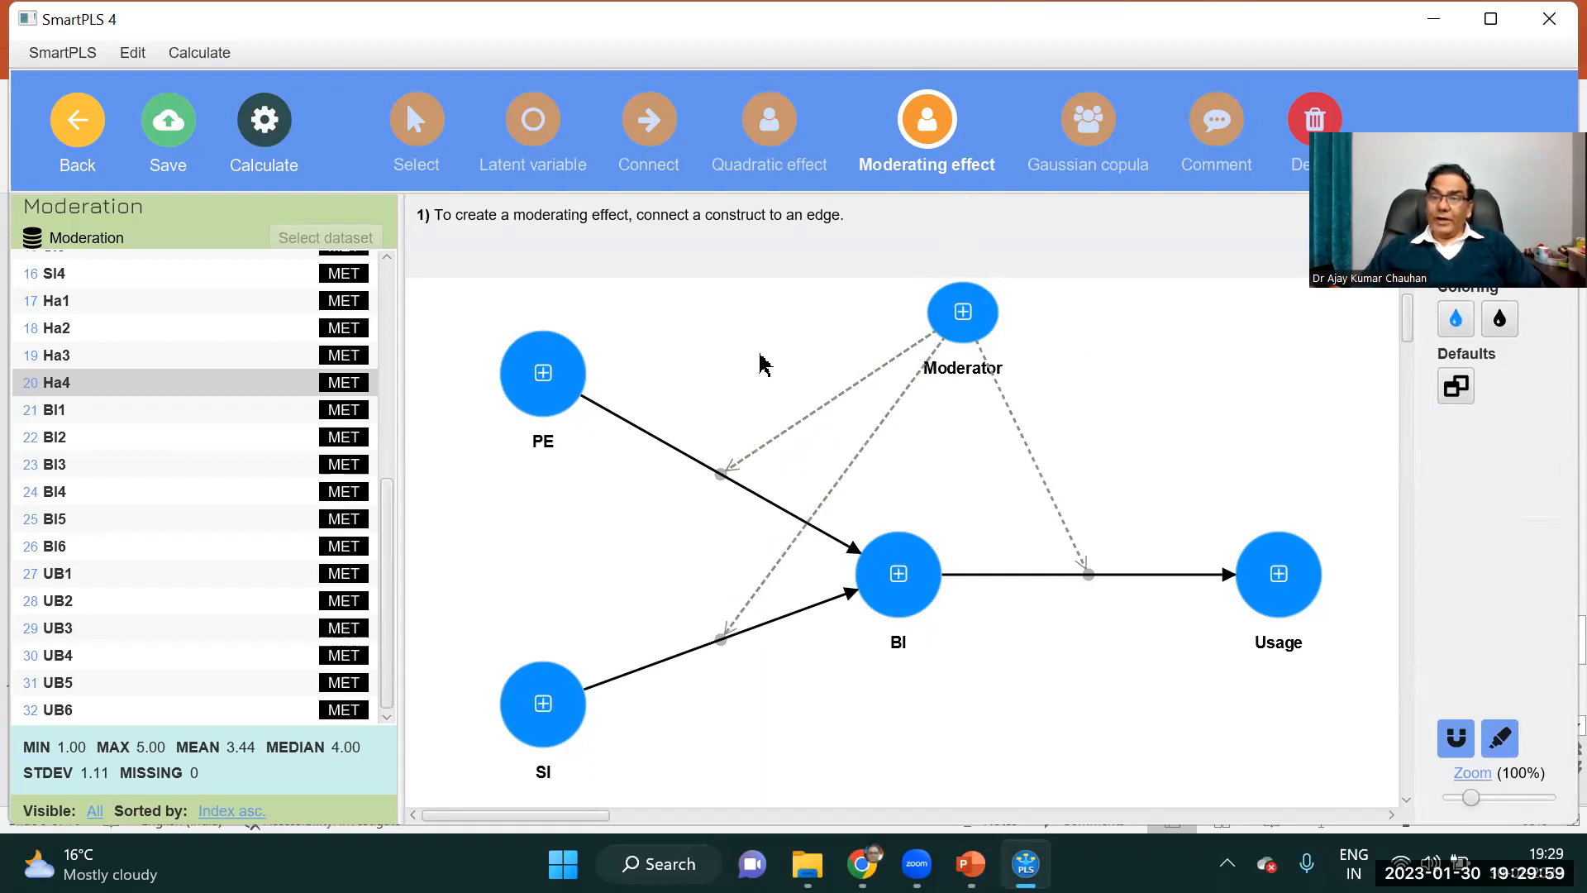
Run the bootstrapping calculation on the Moderation model.
click(263, 129)
click(348, 212)
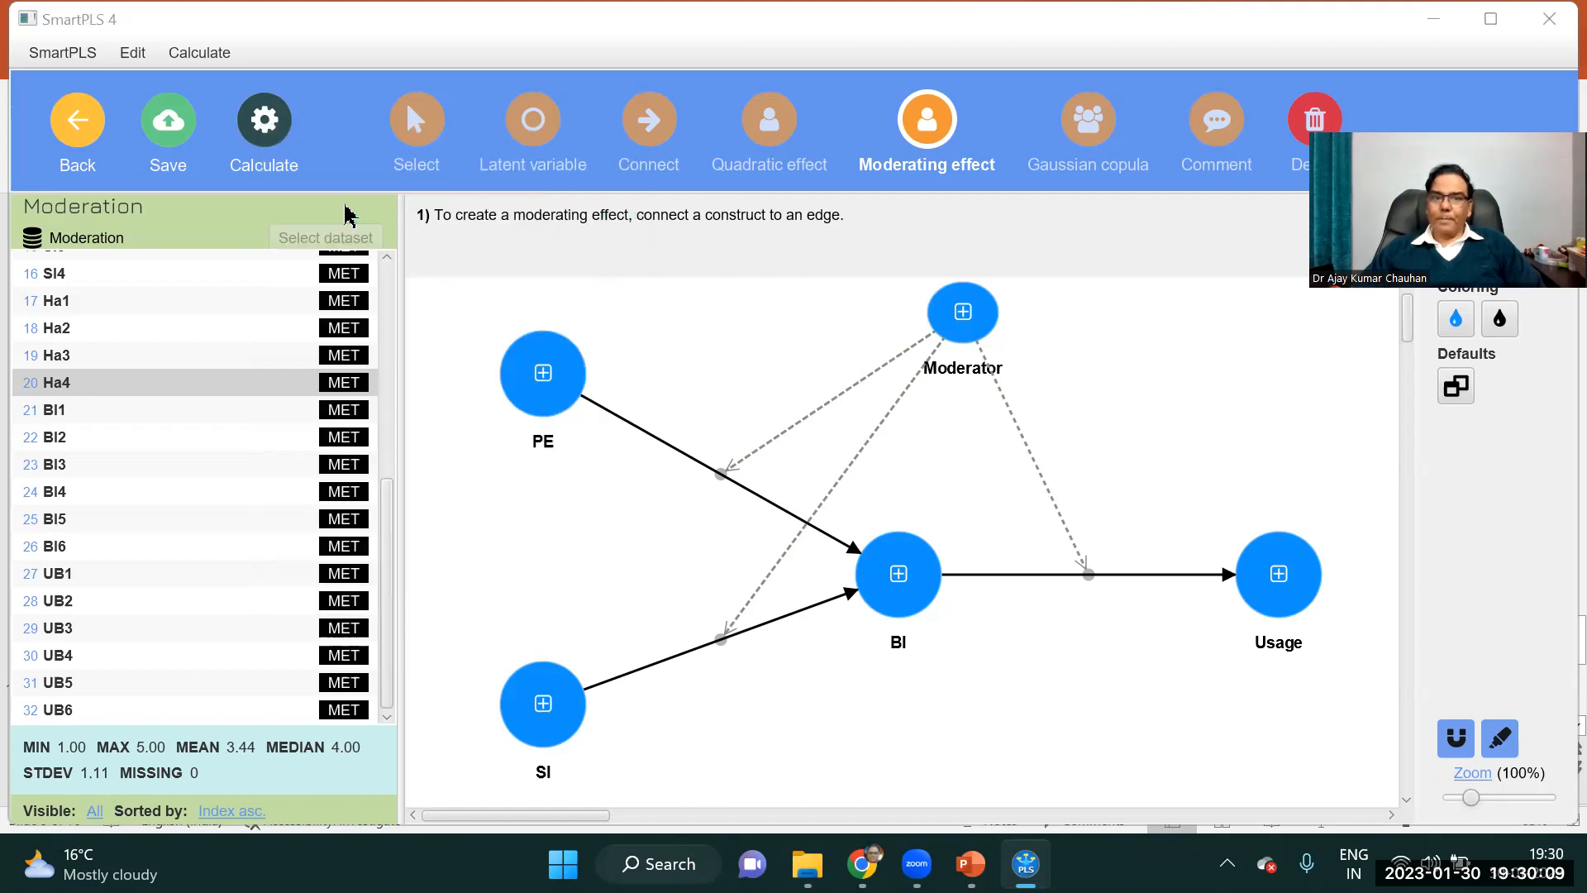
click(1021, 820)
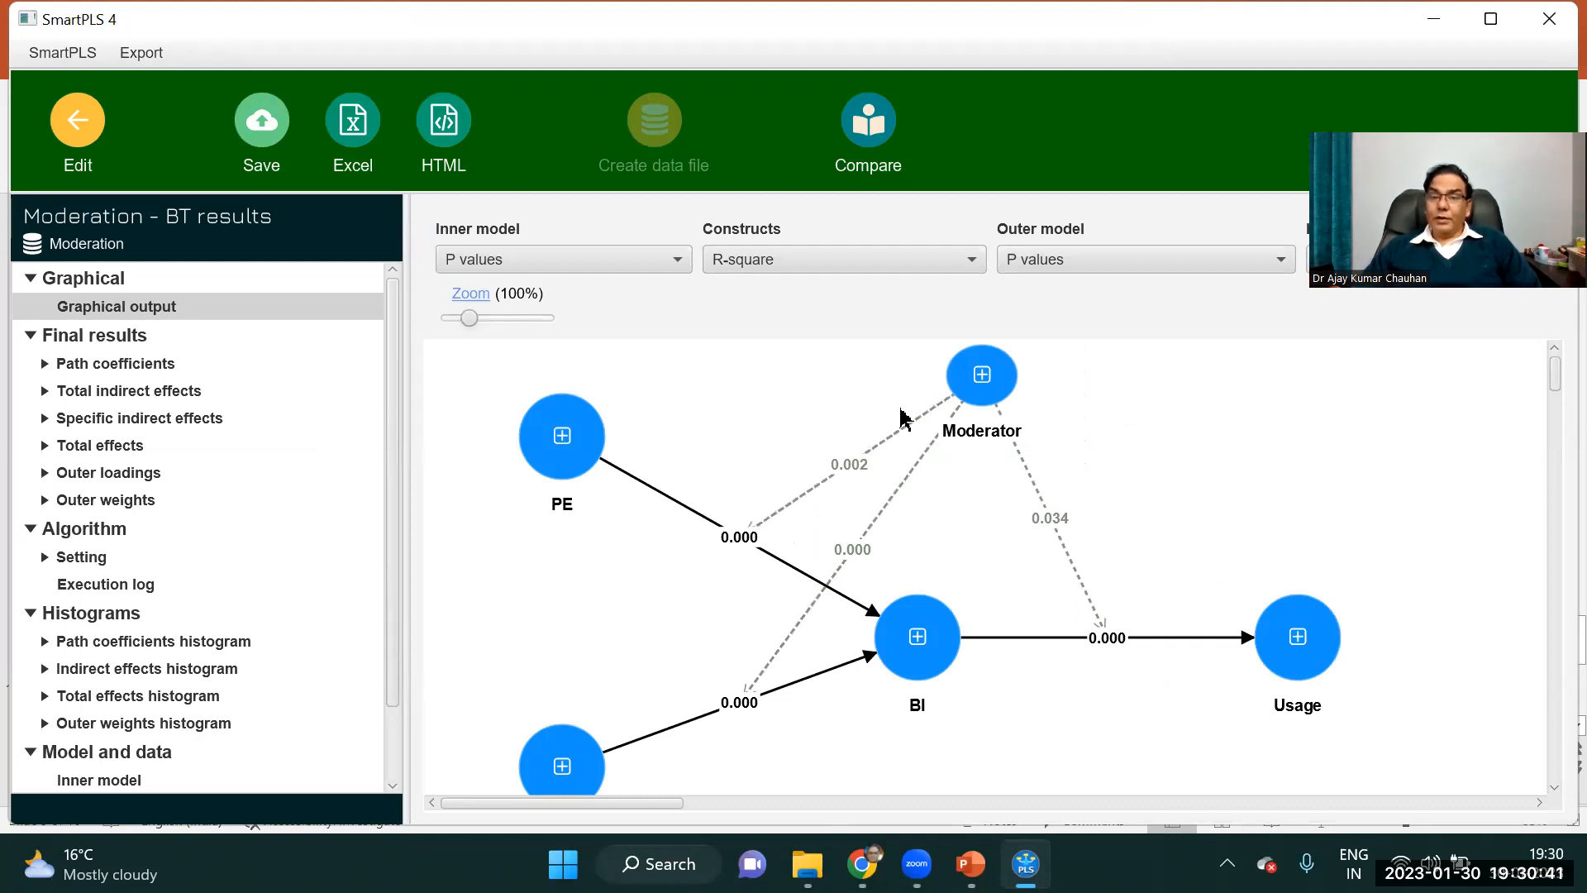
Display path coefficients and p values for the inner model and examine the values on the three moderating paths.
click(653, 266)
click(576, 346)
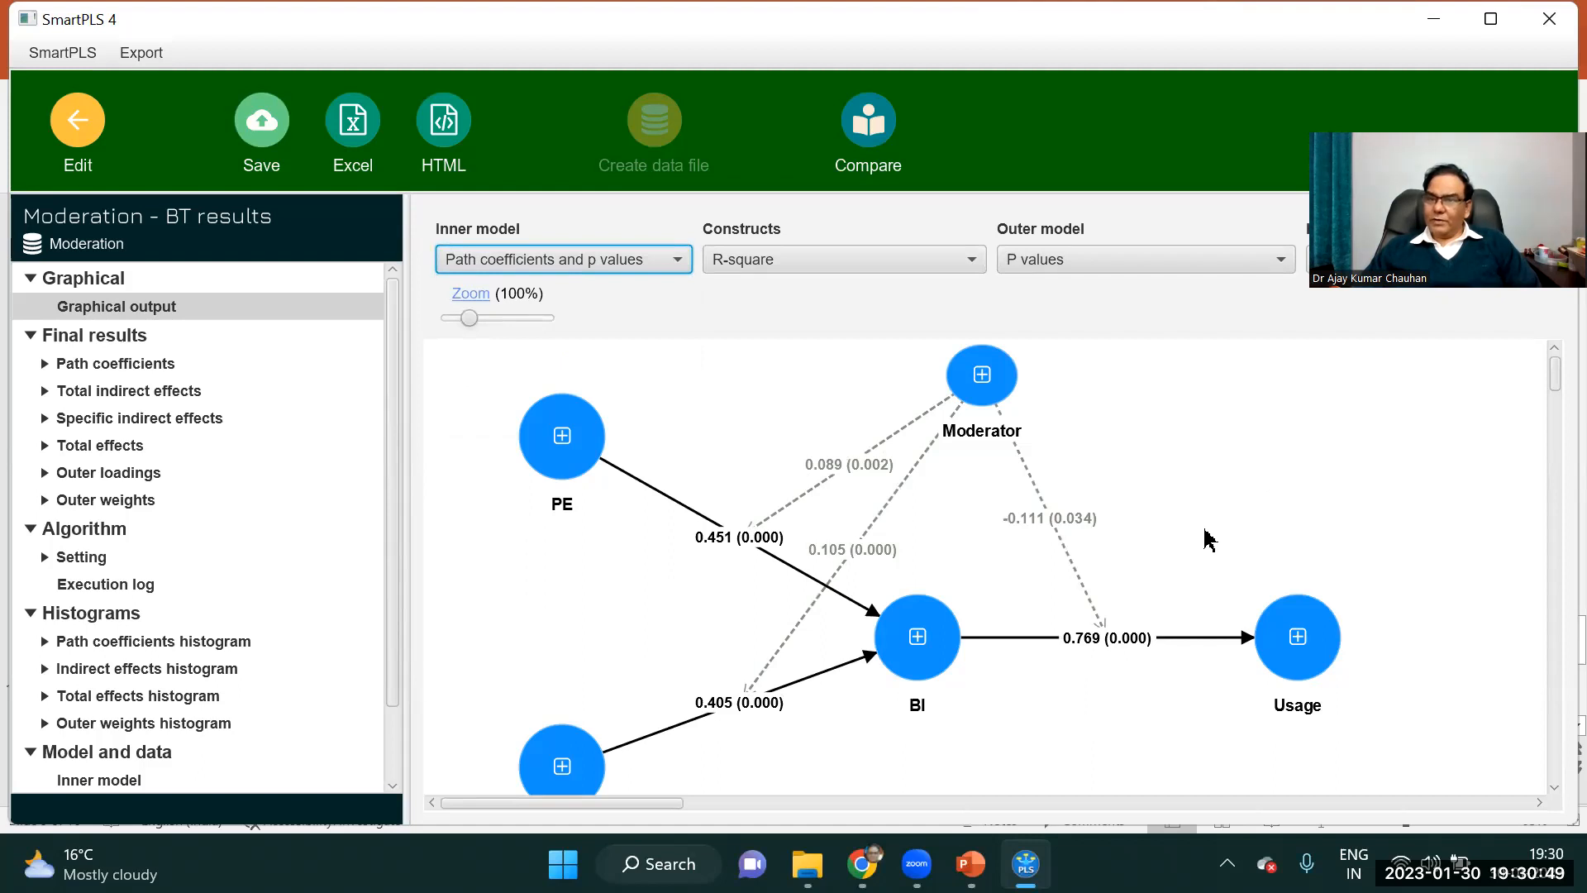
click(849, 464)
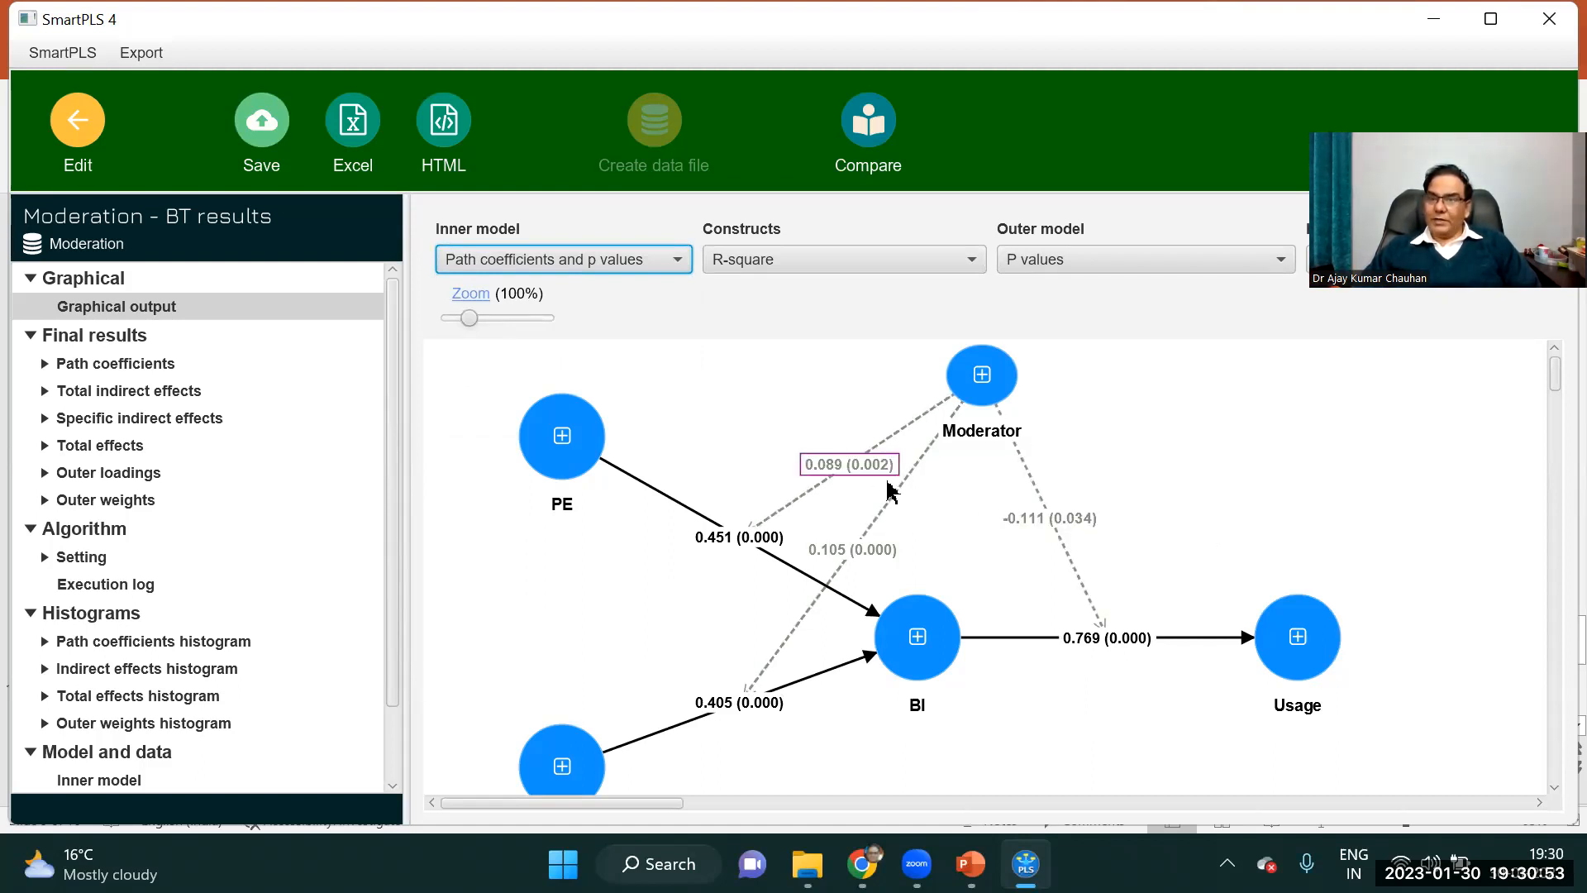
click(852, 550)
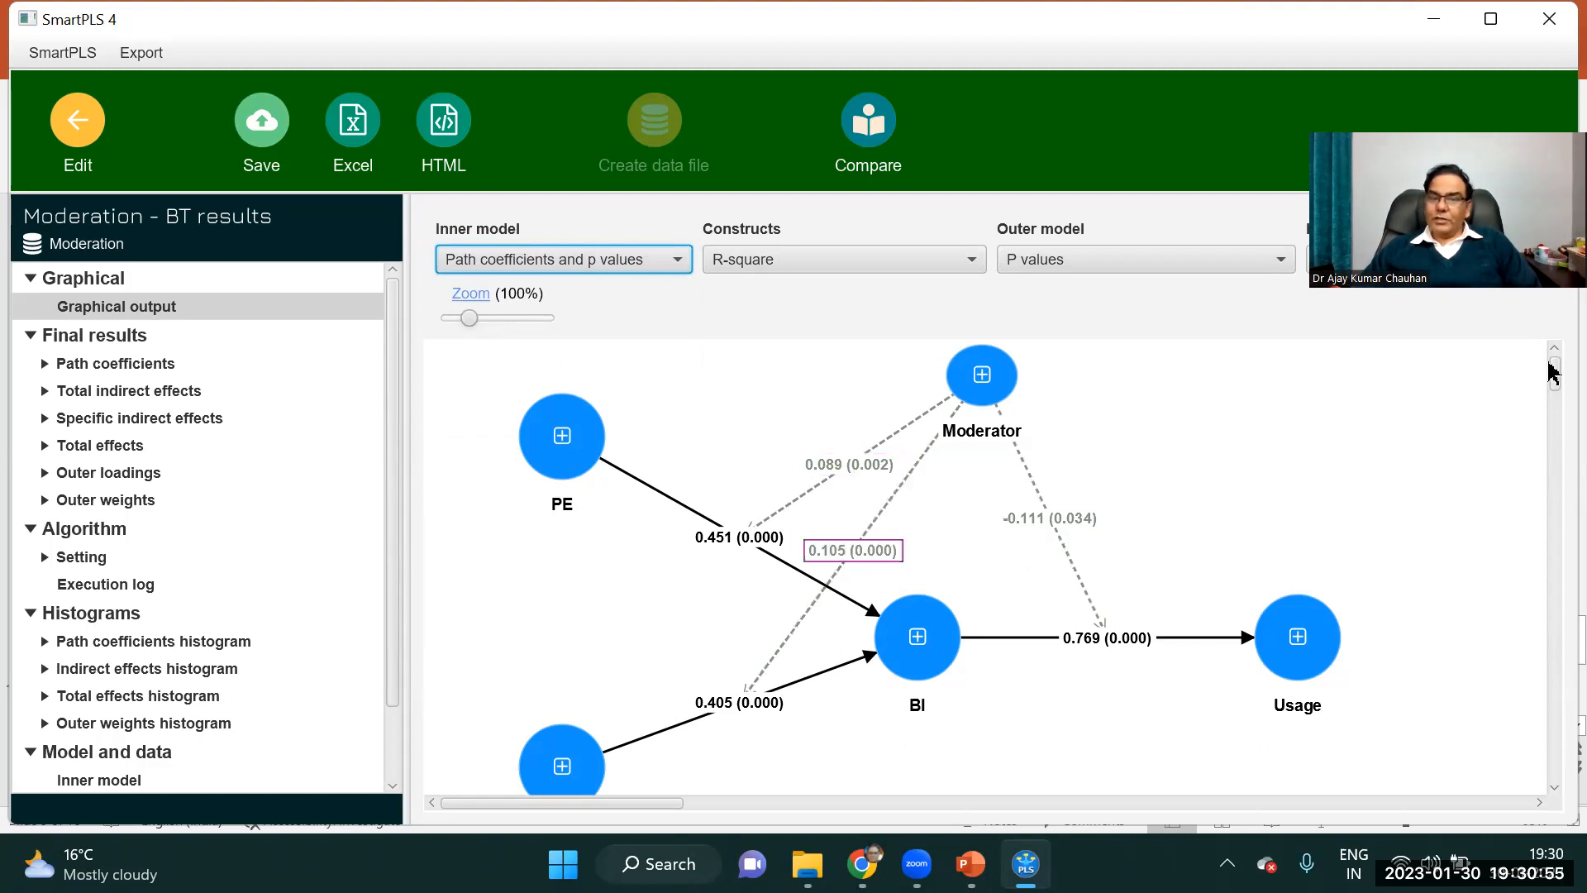
click(1091, 521)
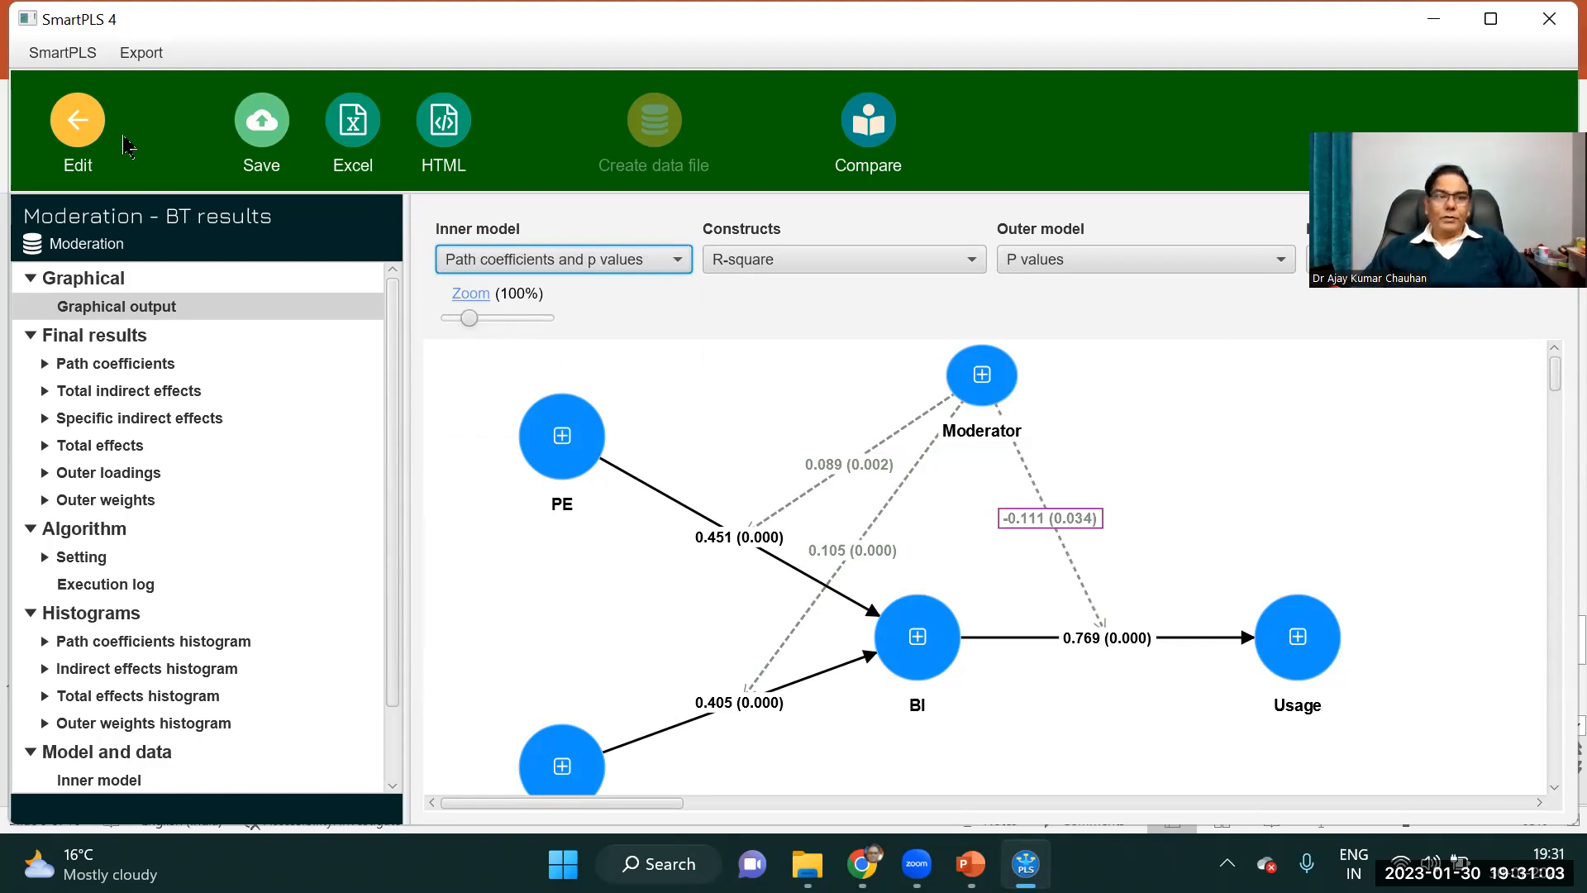
Return from the bootstrapping report to the model editor, dismissing the save prompt to keep the model open.
click(82, 124)
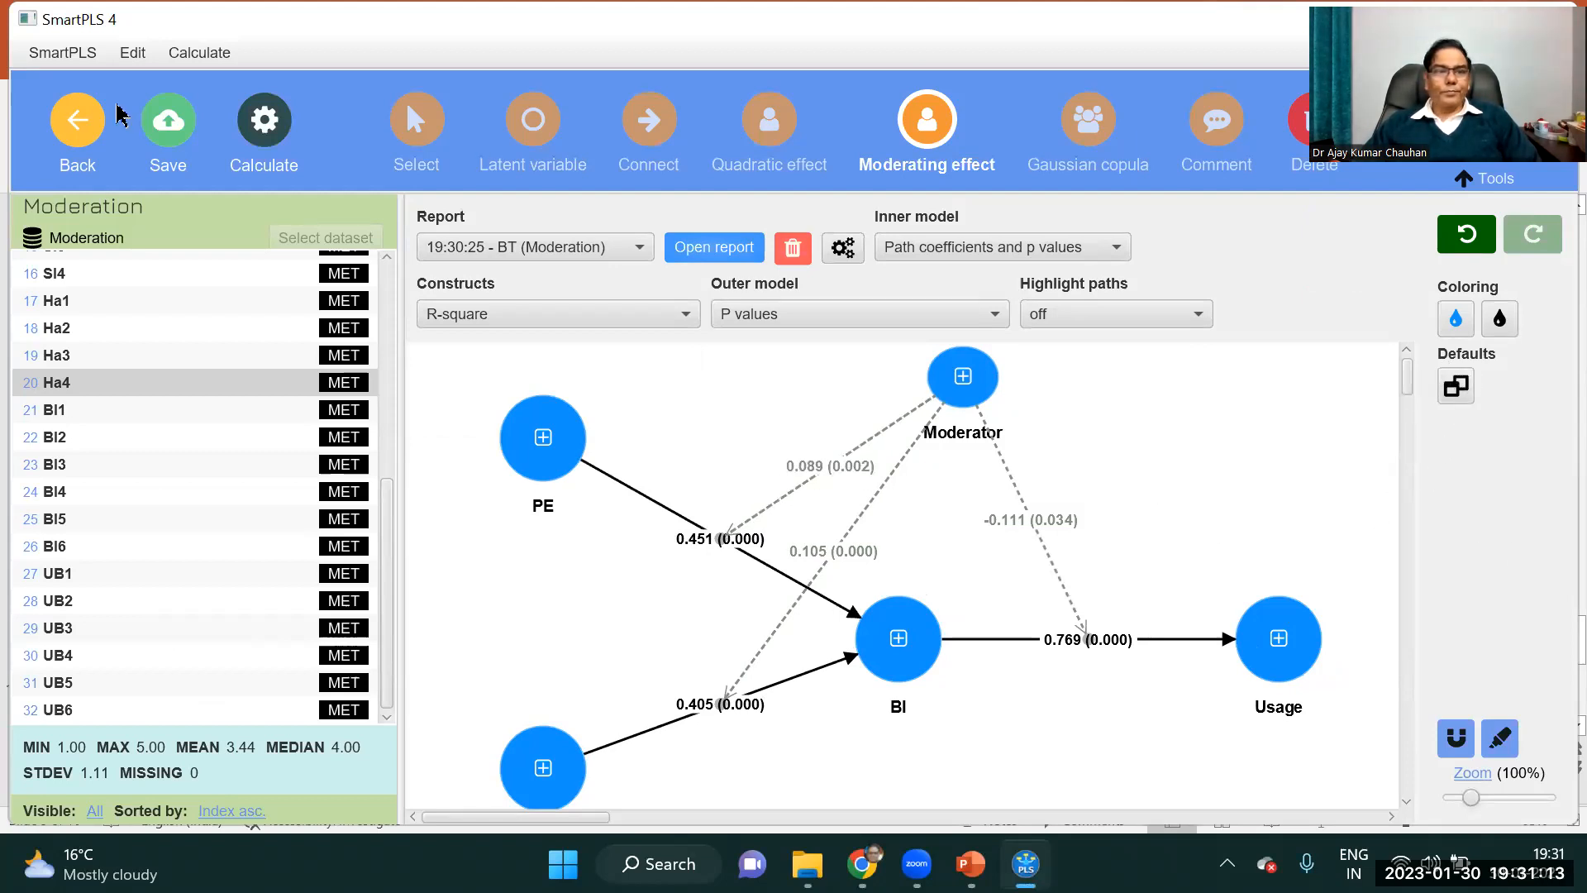
click(76, 124)
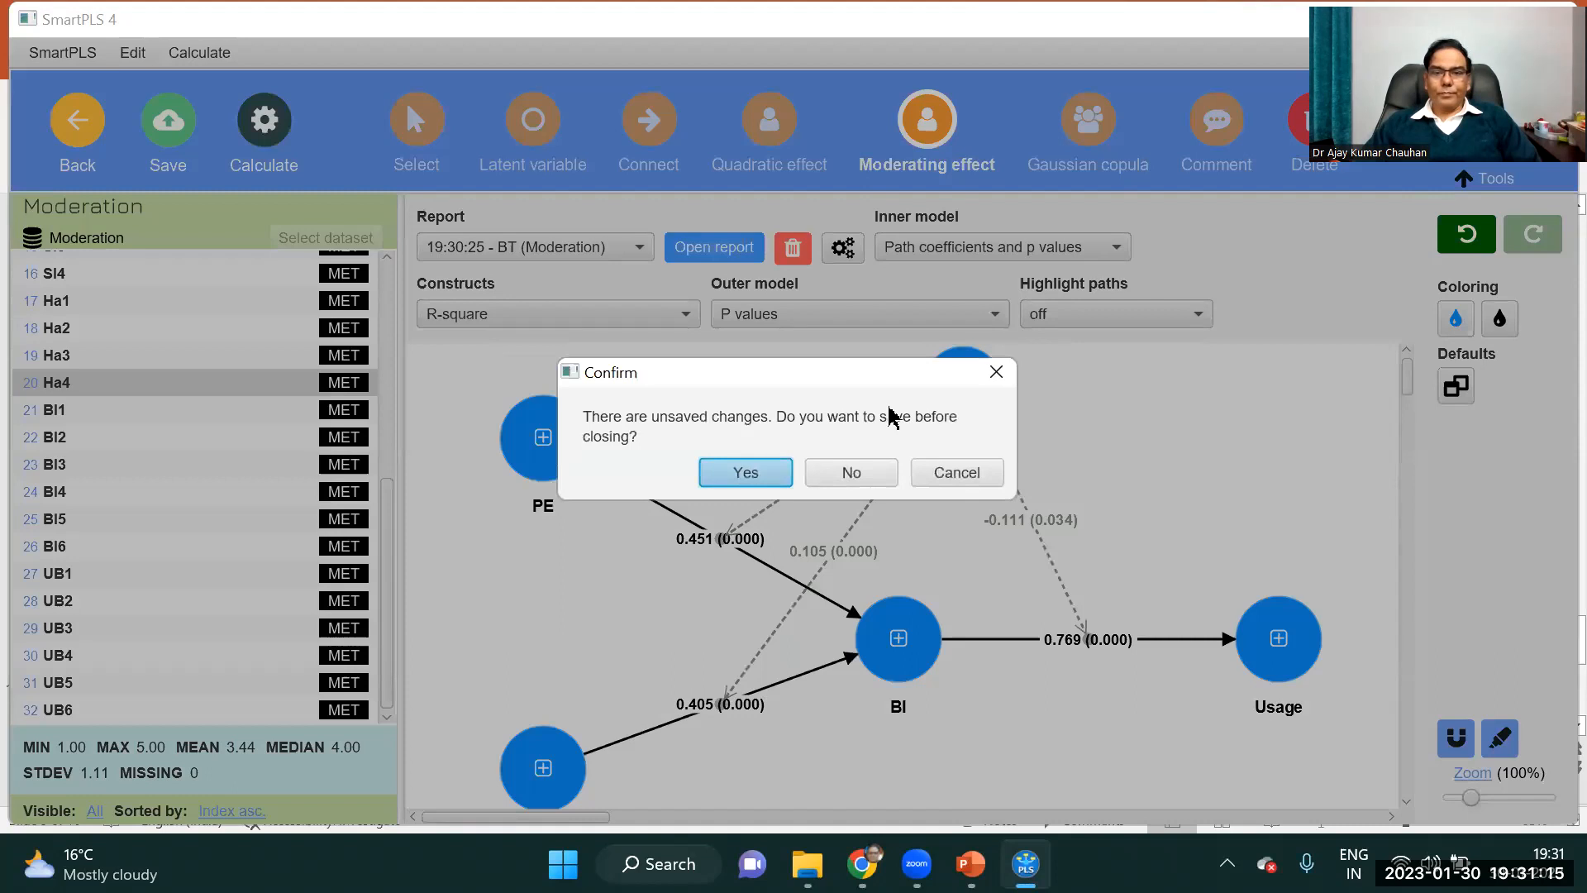
click(995, 372)
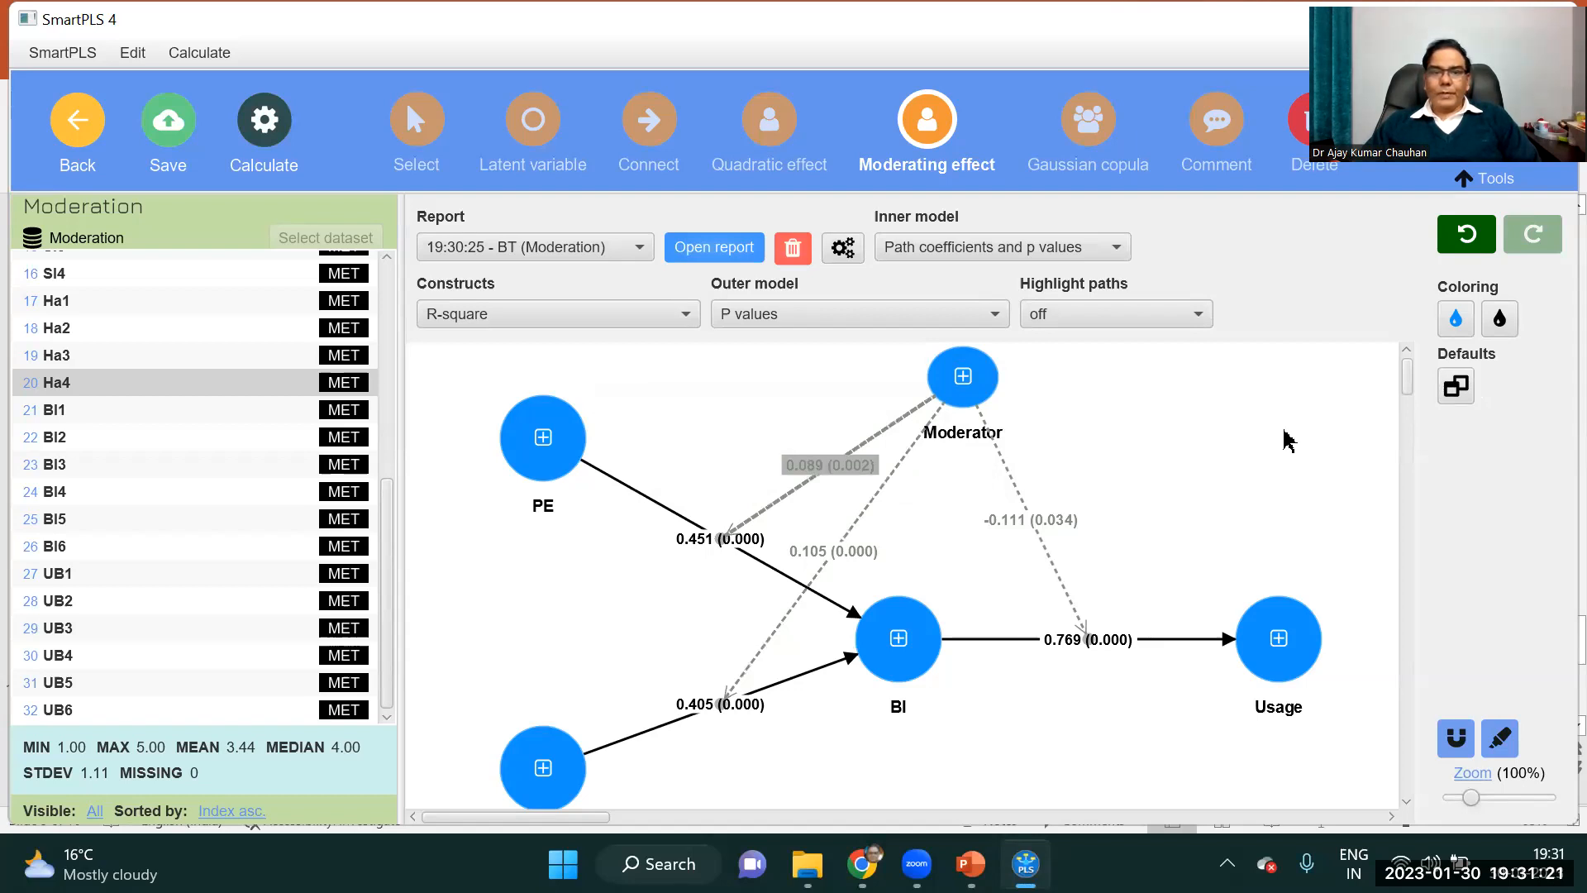
Reset the diagram to its default formatting and shift the value labels on Moderator's effects on PE to BI and SI to BI.
click(1455, 387)
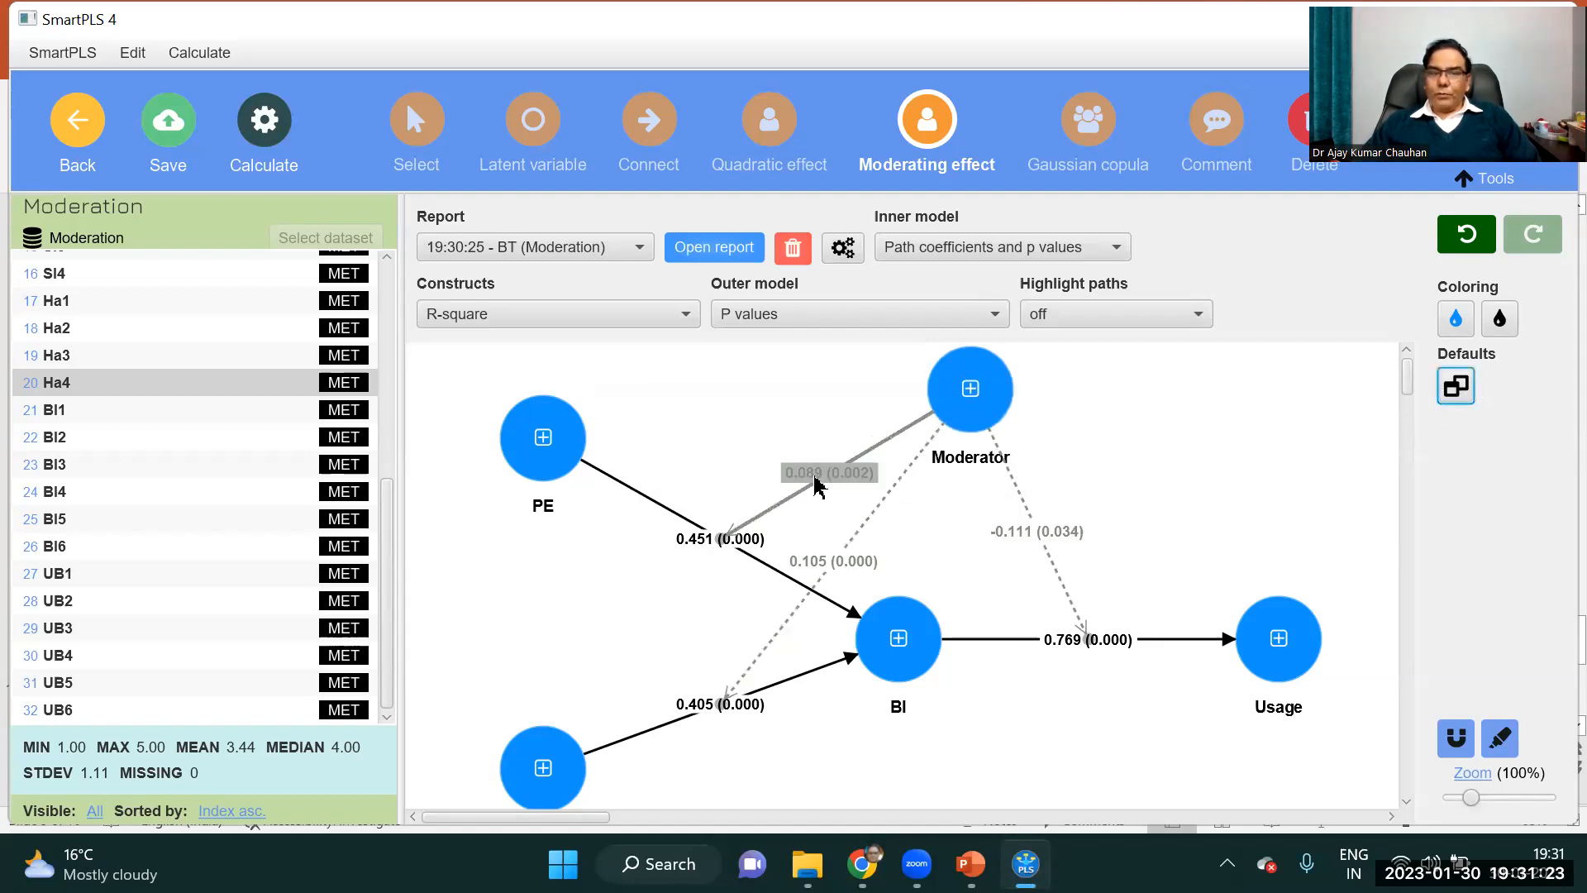
drag(834, 469, 842, 467)
drag(843, 569, 872, 534)
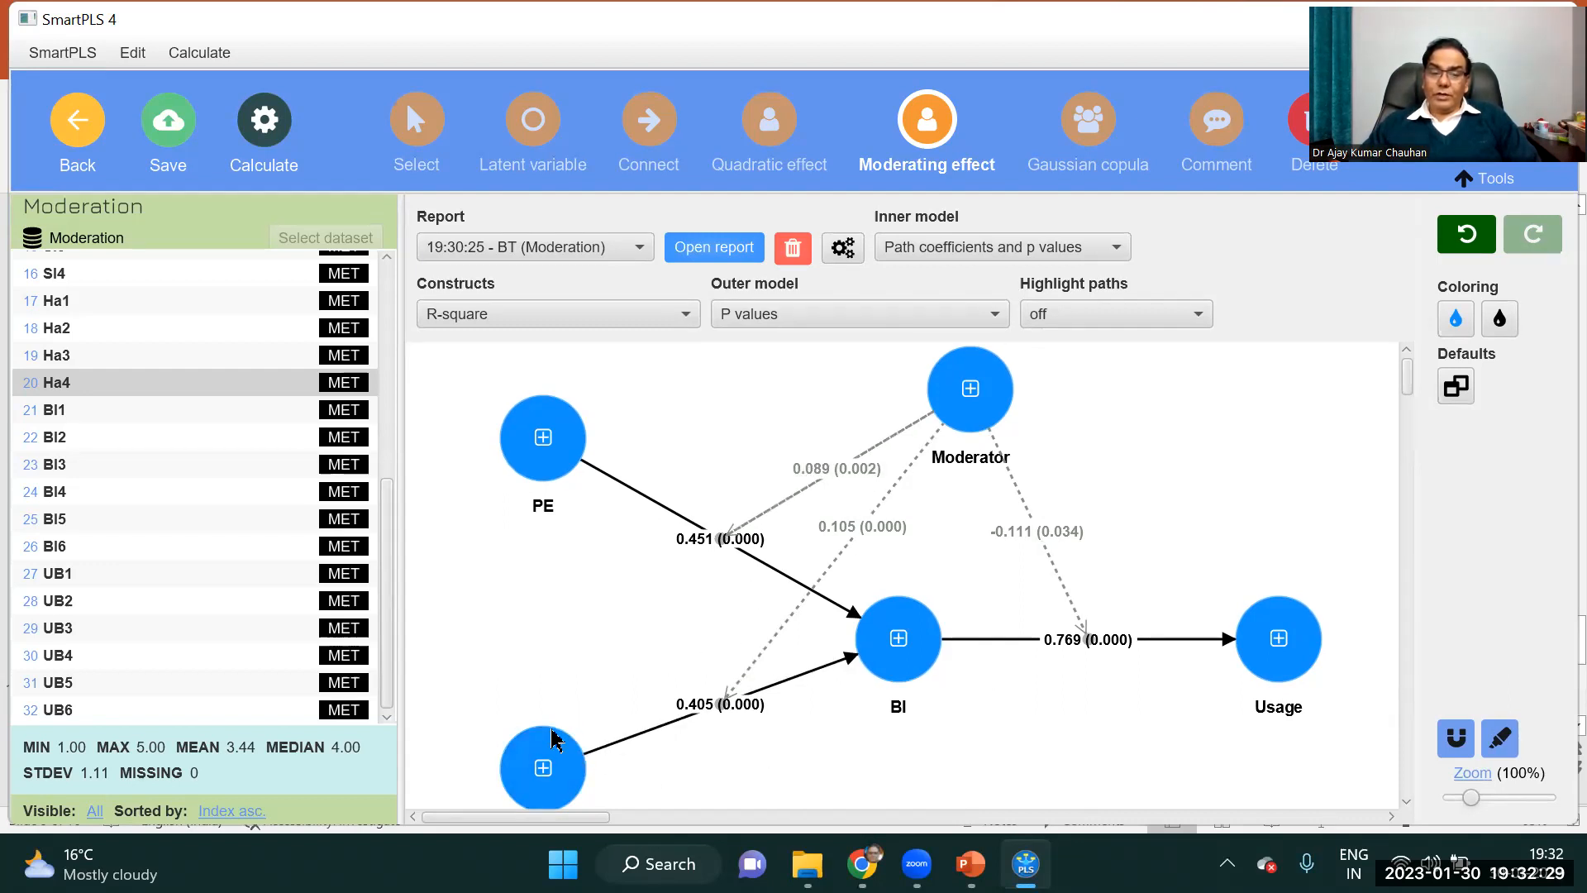
scroll(1409, 387, down, 2)
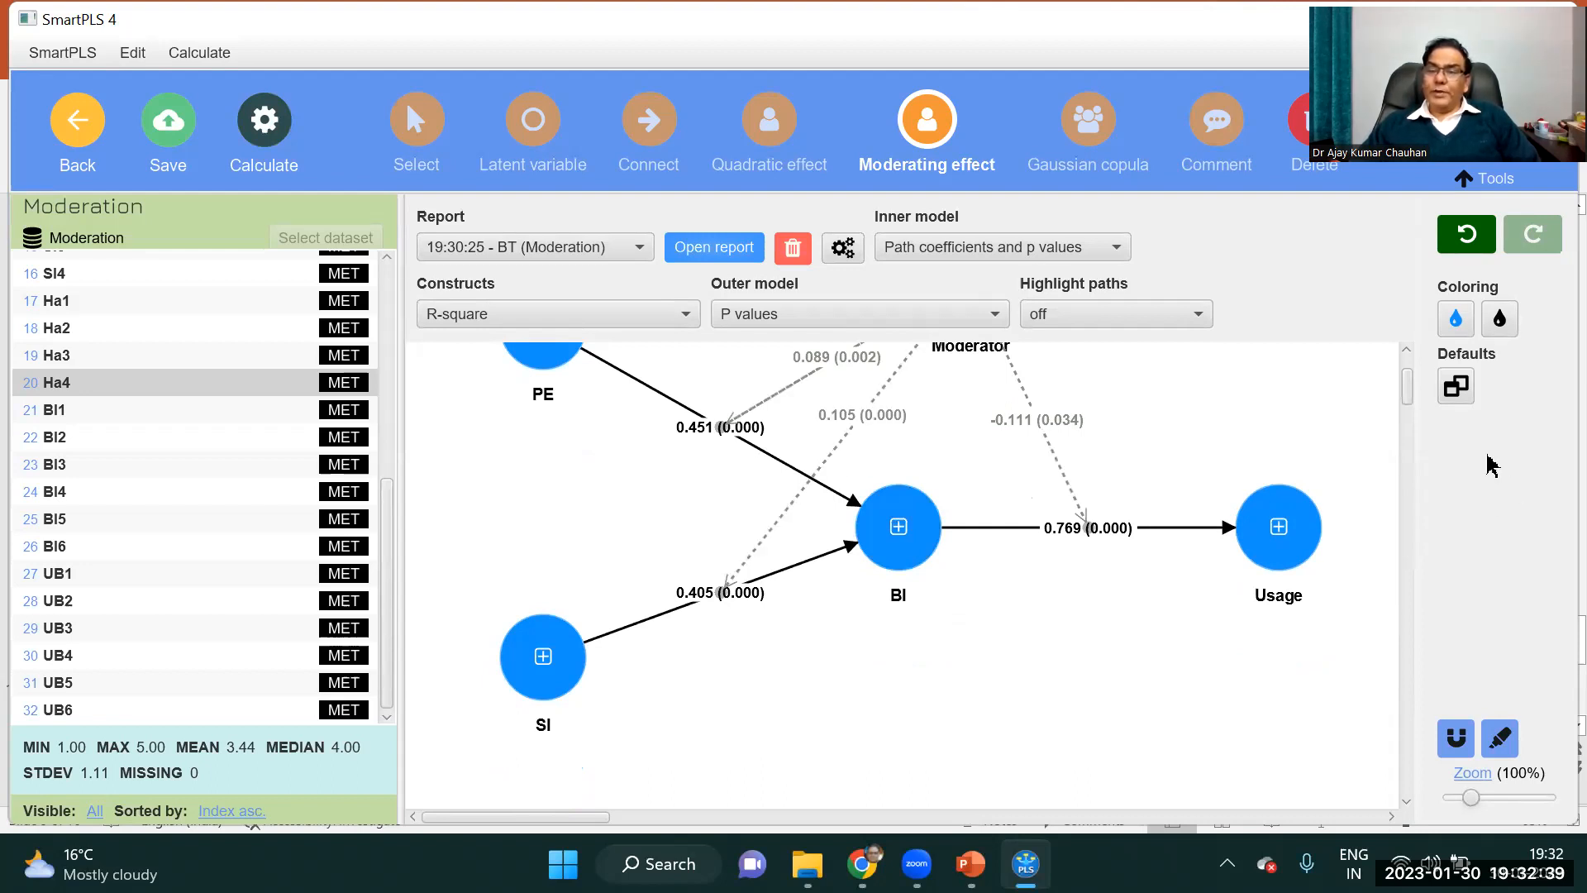
Examine the moderating path values in the diagram, marking Moderator's effect on BI to Usage and clearing the markup.
scroll(1410, 382, up, 2)
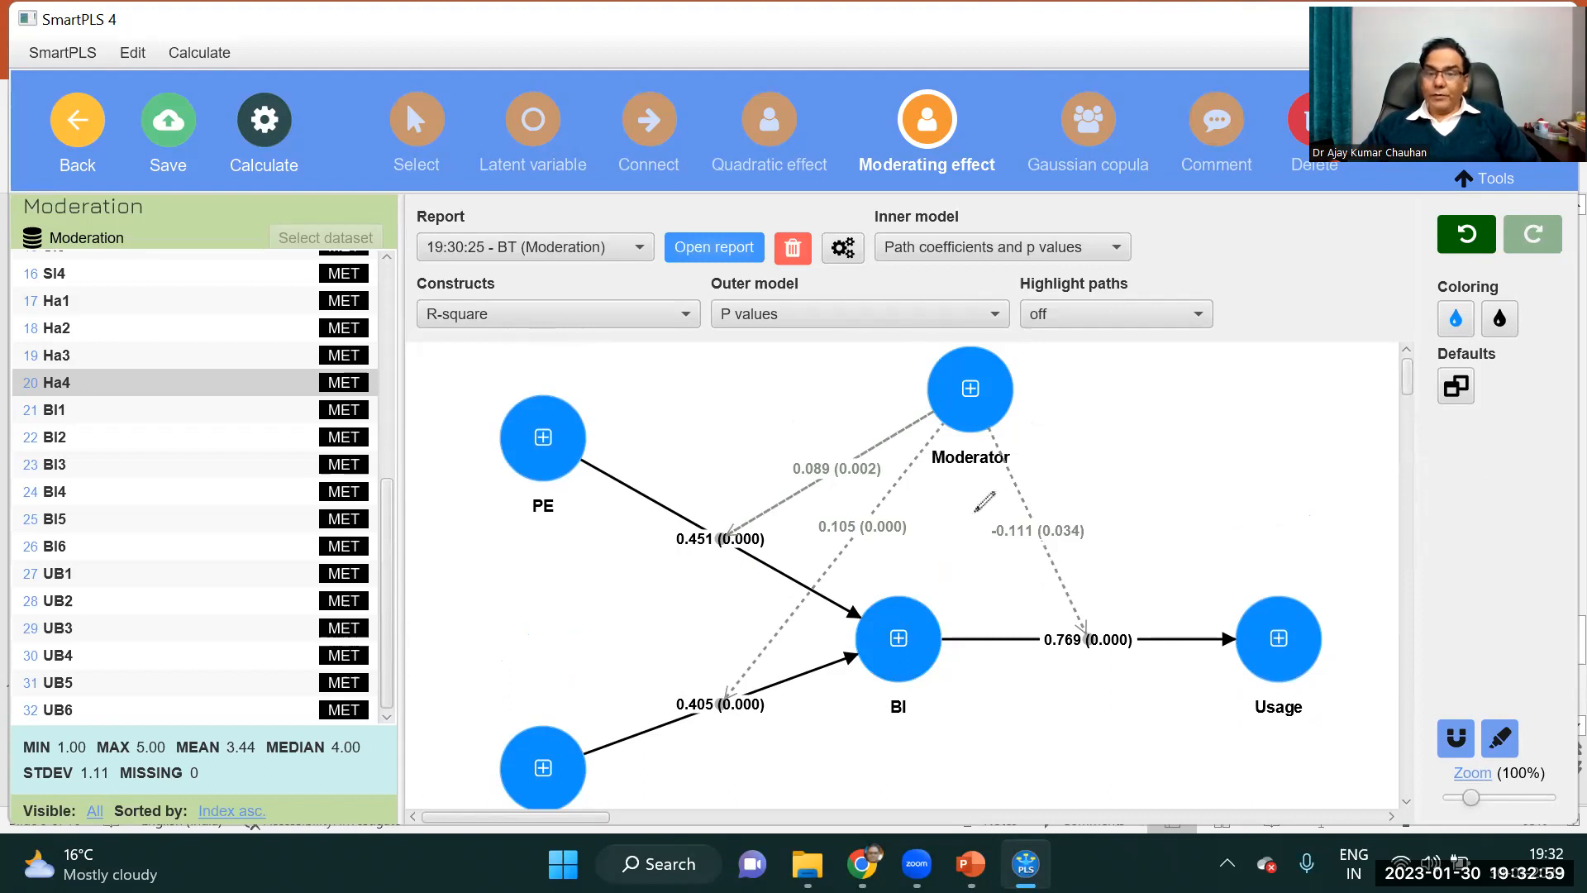
mouse_move(1112, 492)
mouse_down()
mouse_move(1229, 511)
mouse_move(1237, 497)
mouse_up()
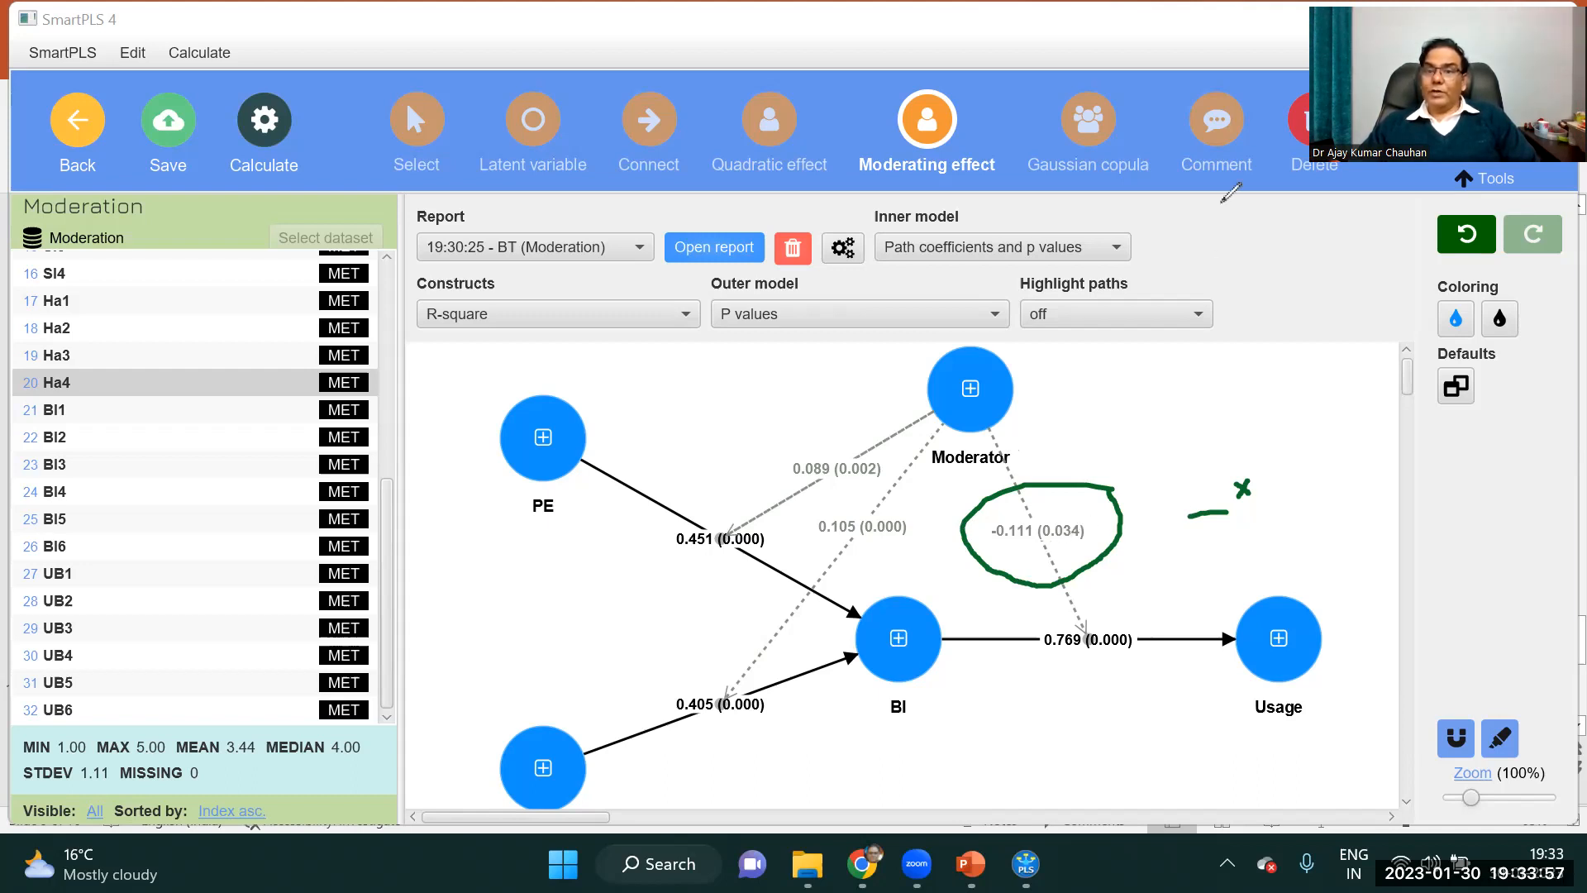
click(1223, 202)
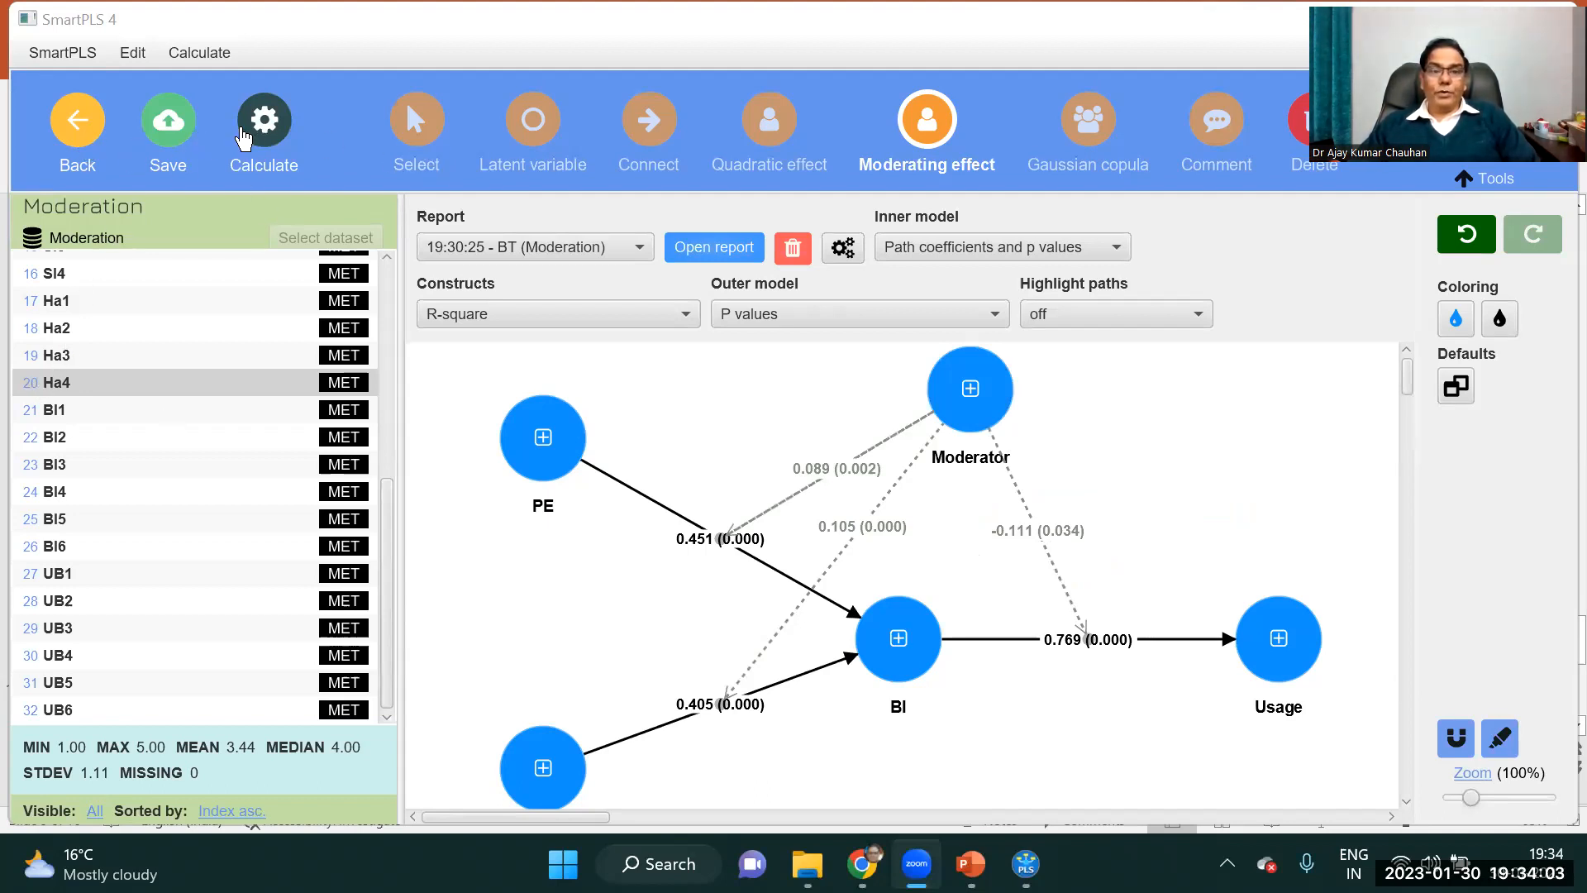
Open the bootstrapping report and copy its path coefficients table of means, STDEV, T values and p values for Excel.
click(709, 252)
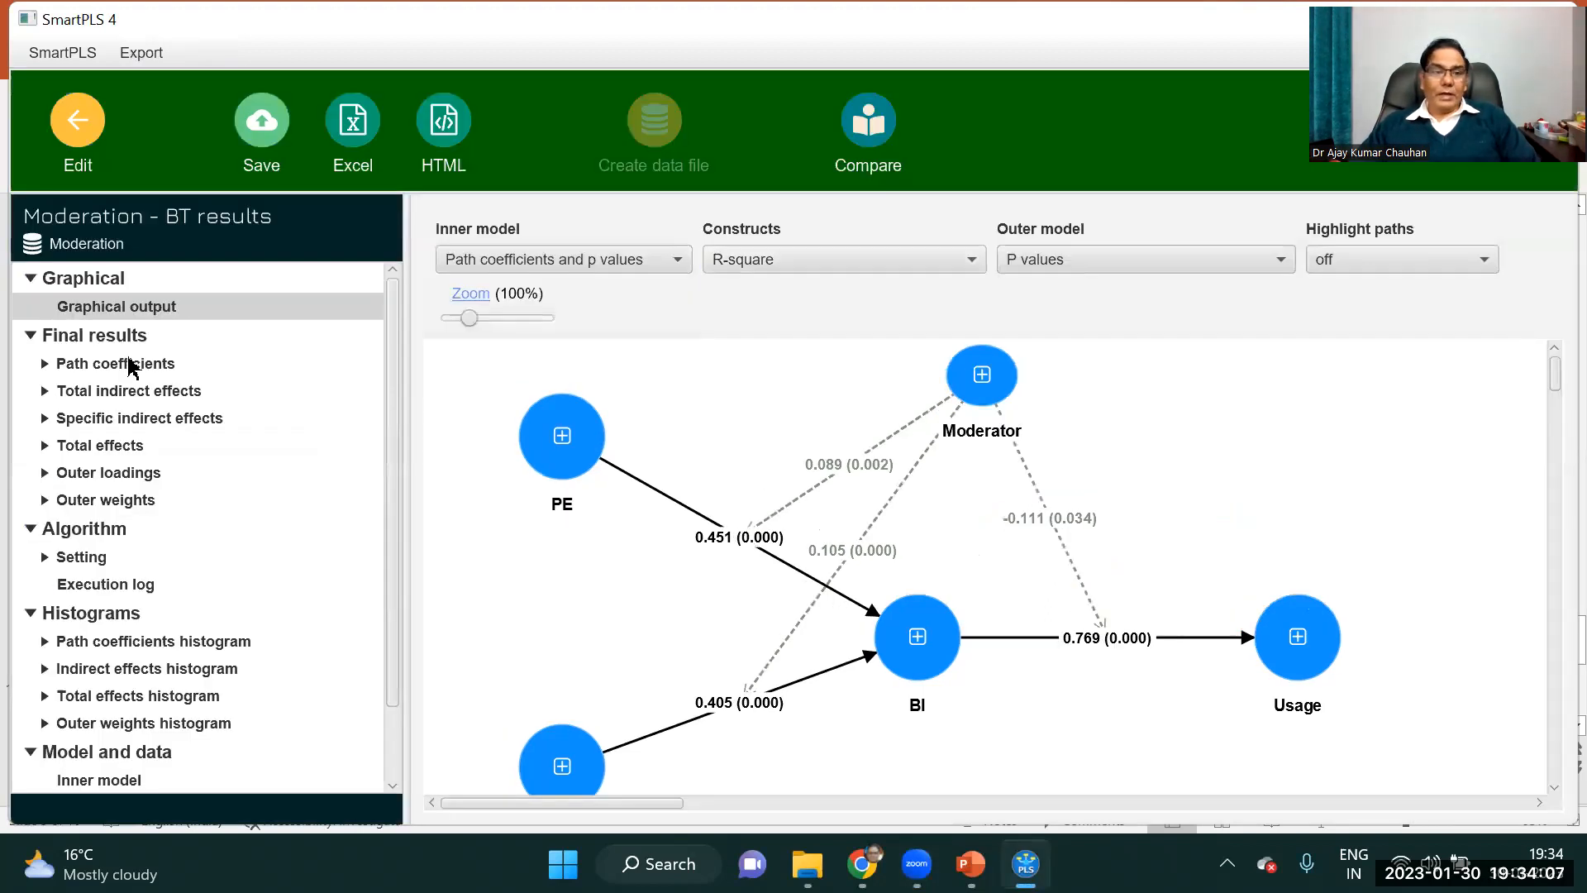
click(130, 364)
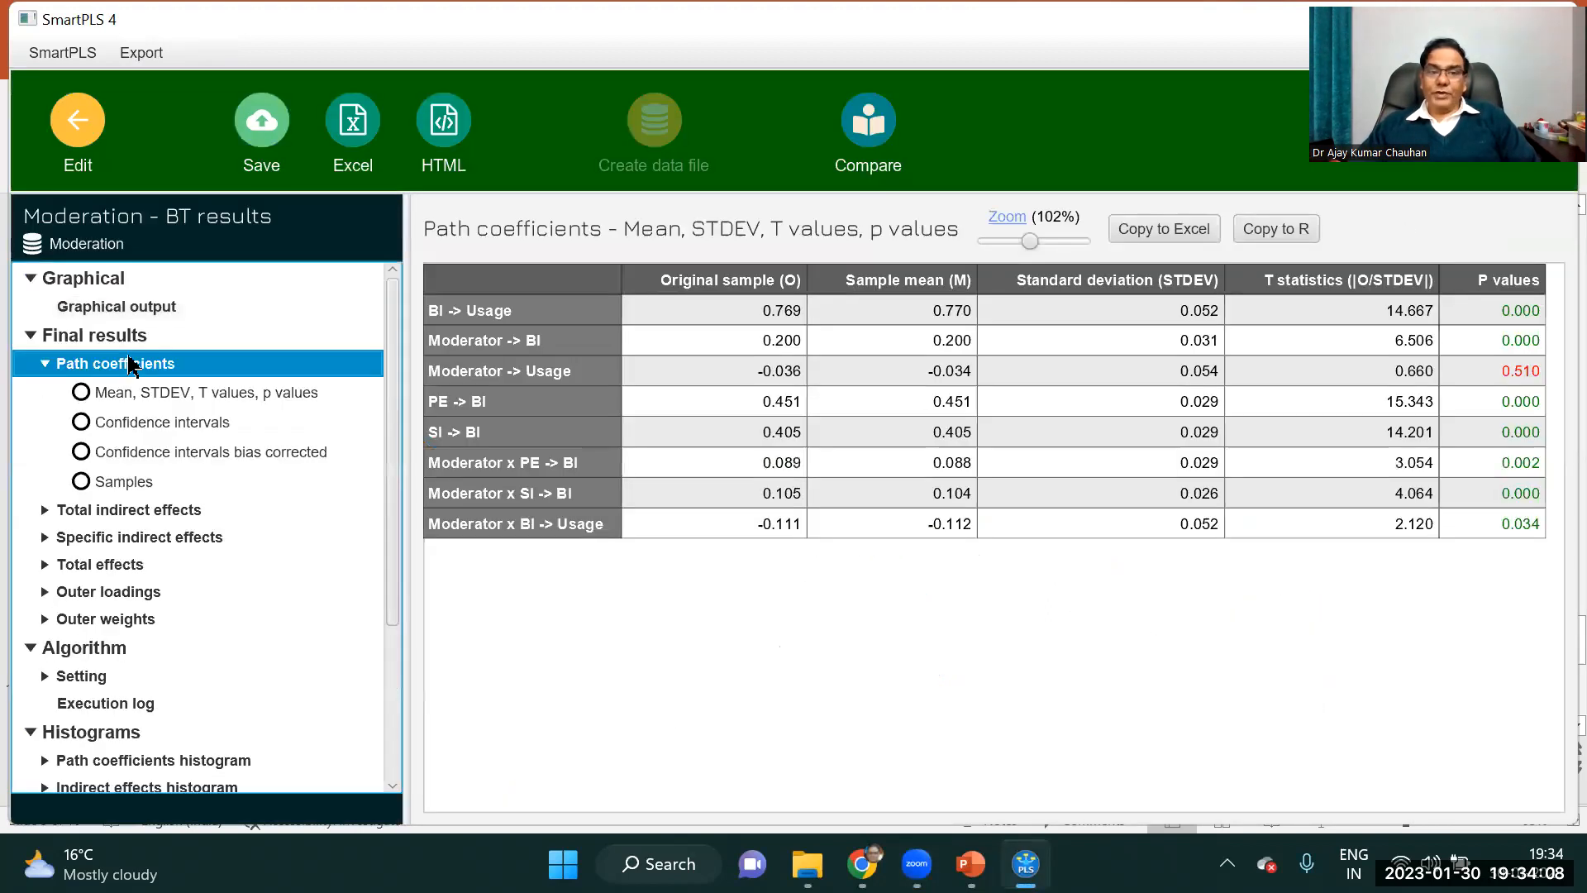
click(1172, 233)
Switch to File Explorer and open the Moderation Results and Mediation Reporting workbooks from the Day 789 folder in SMARTPLS 4.
click(807, 864)
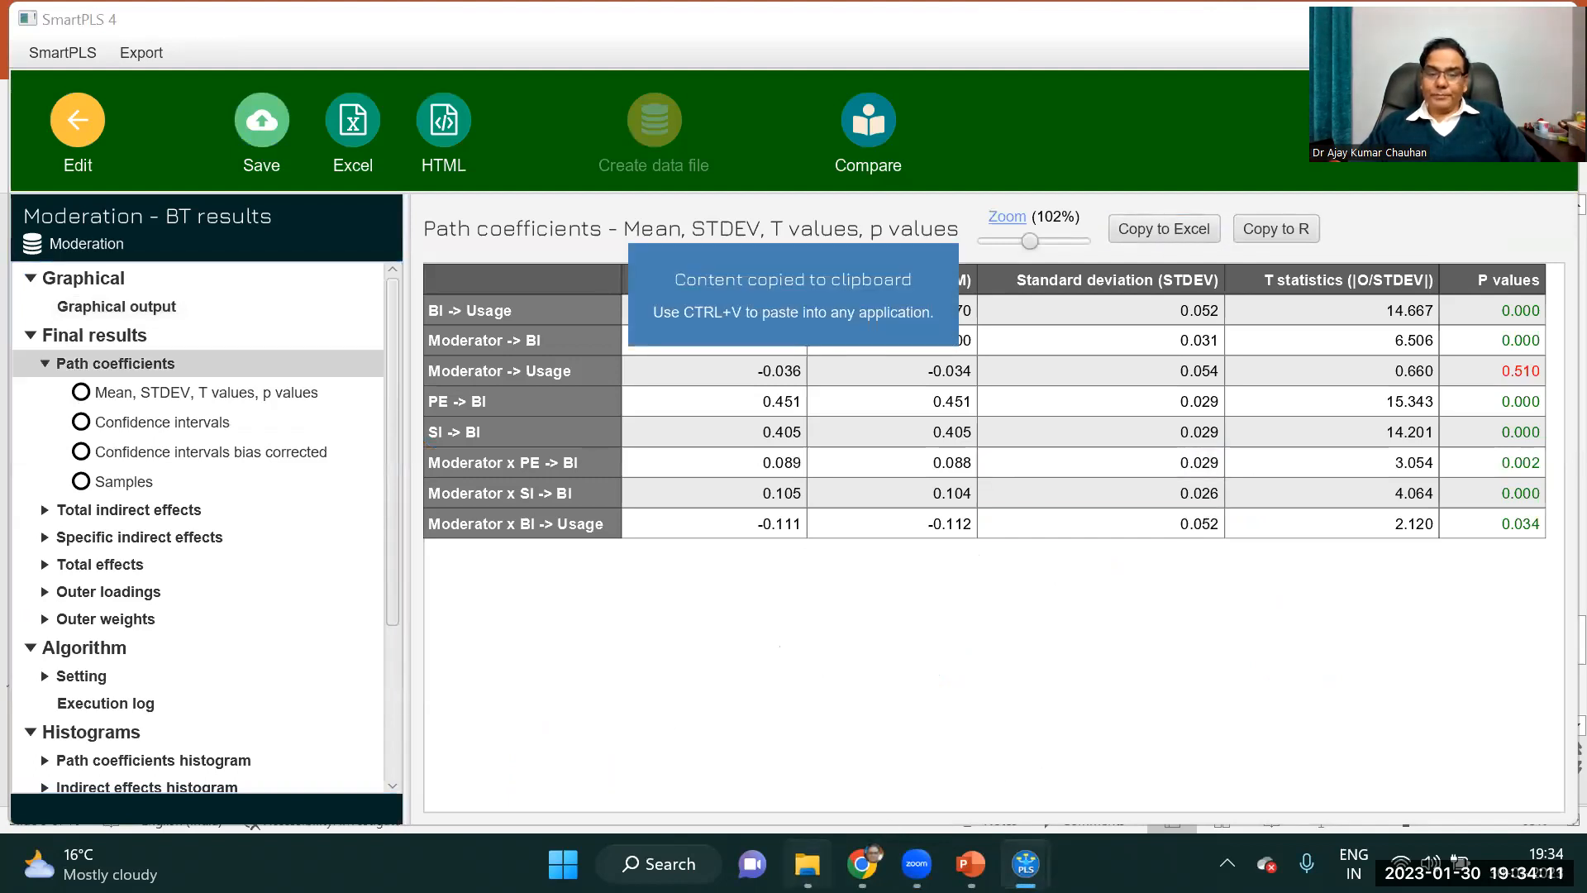
double_click(1150, 500)
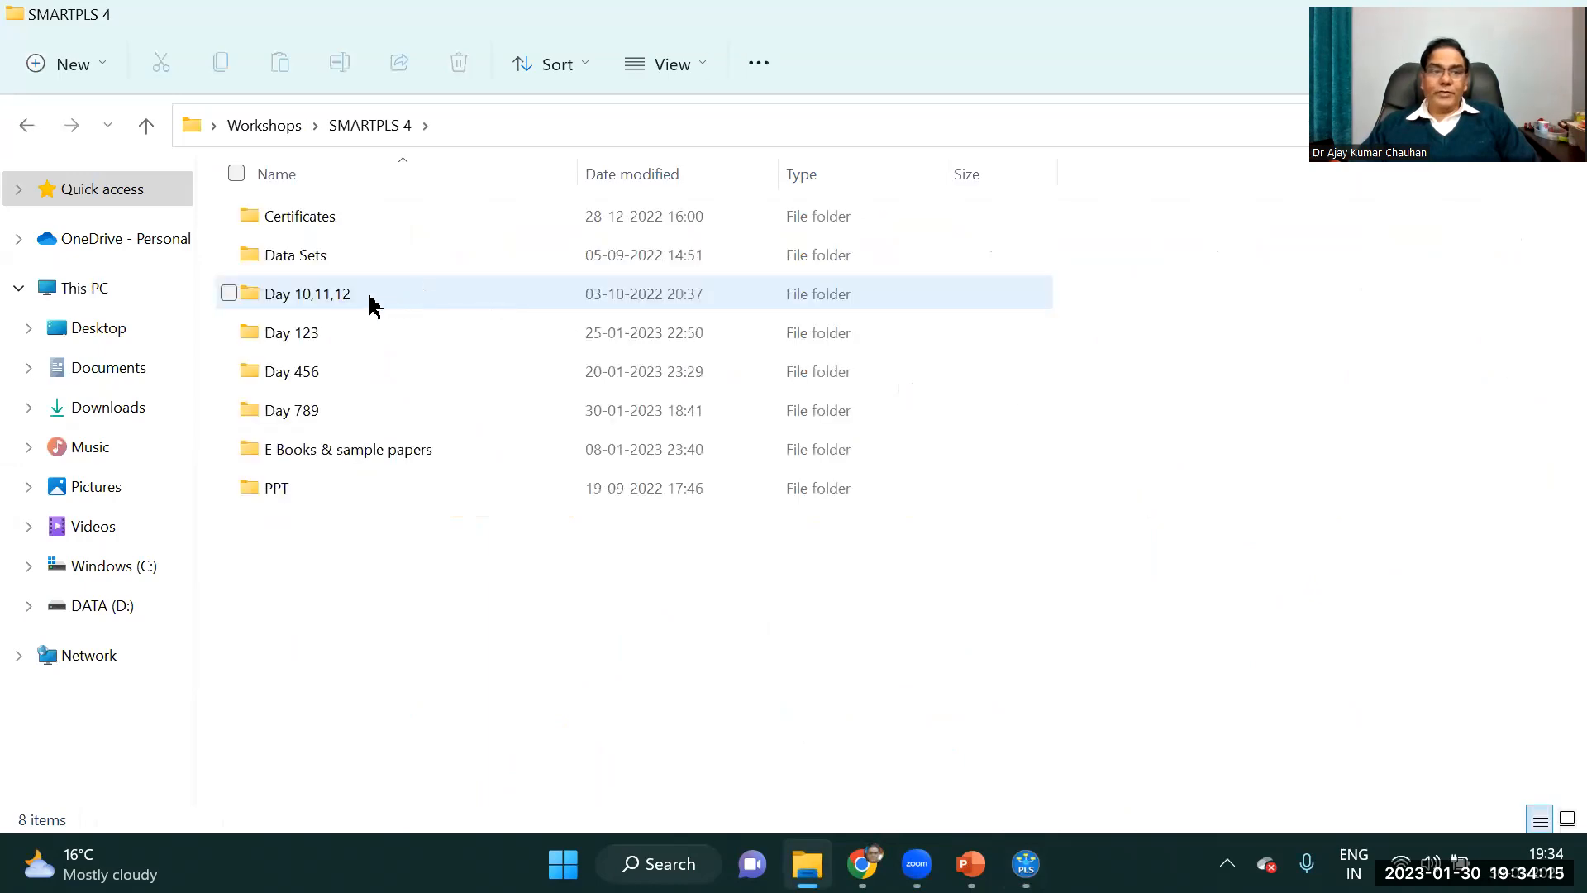
double_click(296, 414)
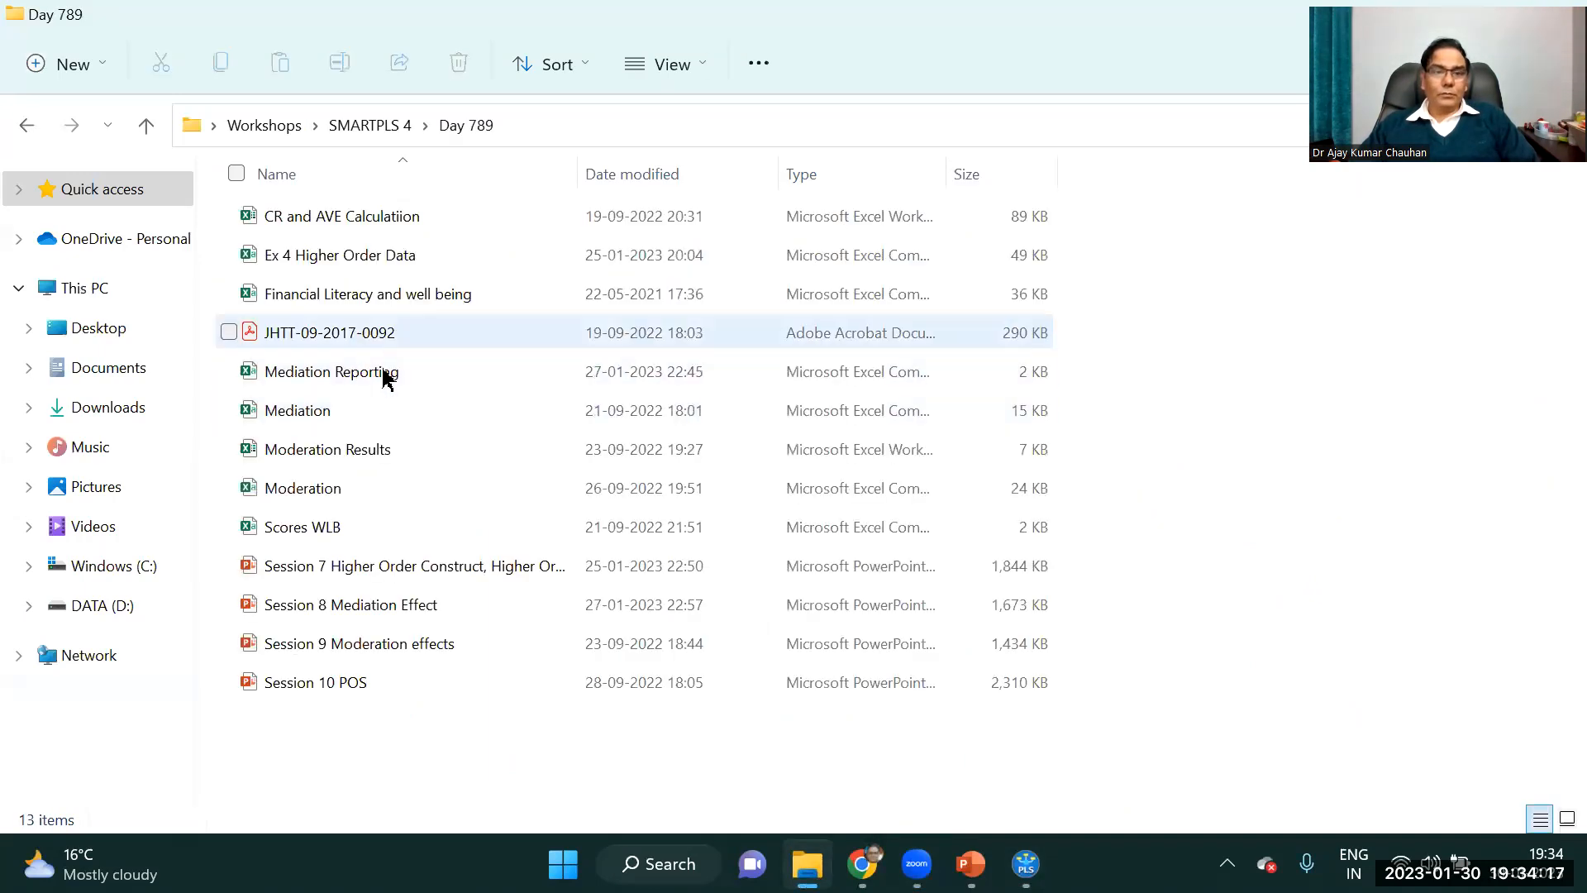
double_click(379, 449)
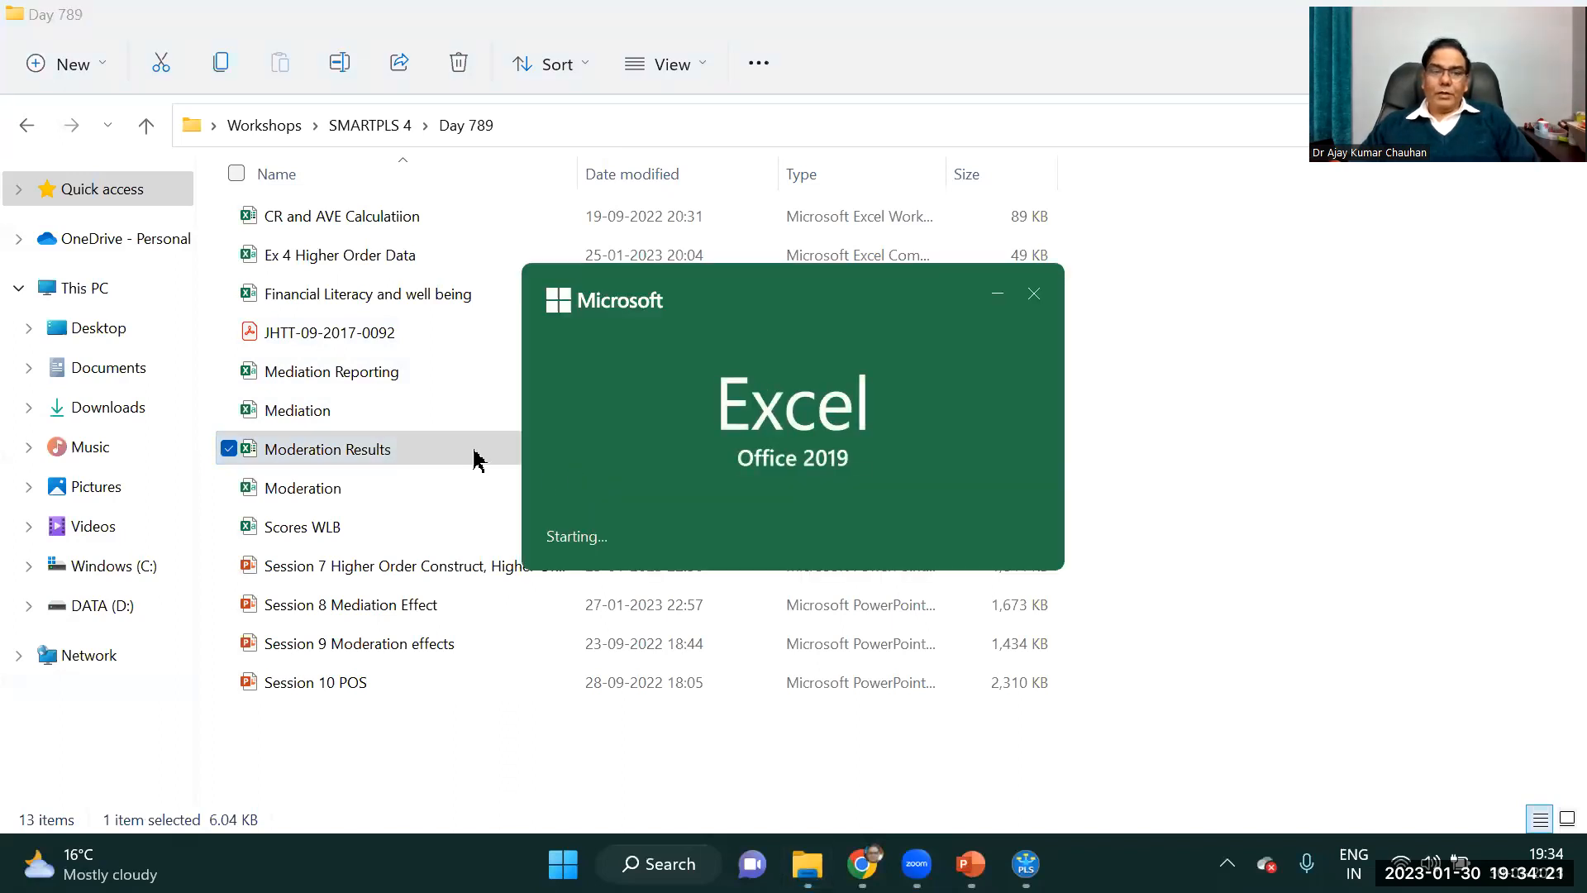
click(356, 378)
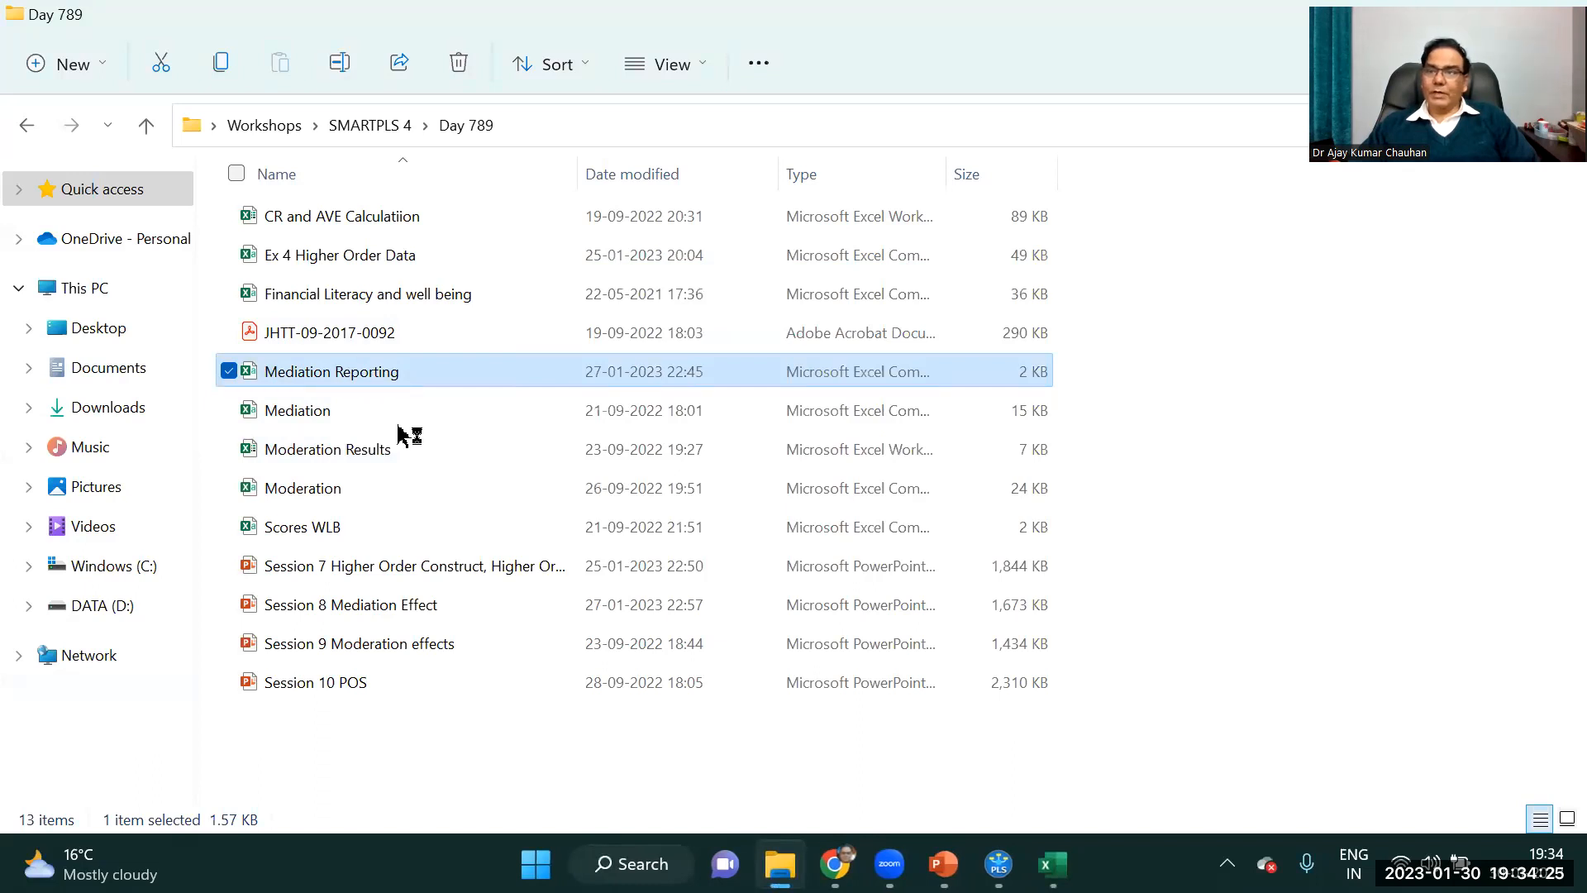
click(370, 456)
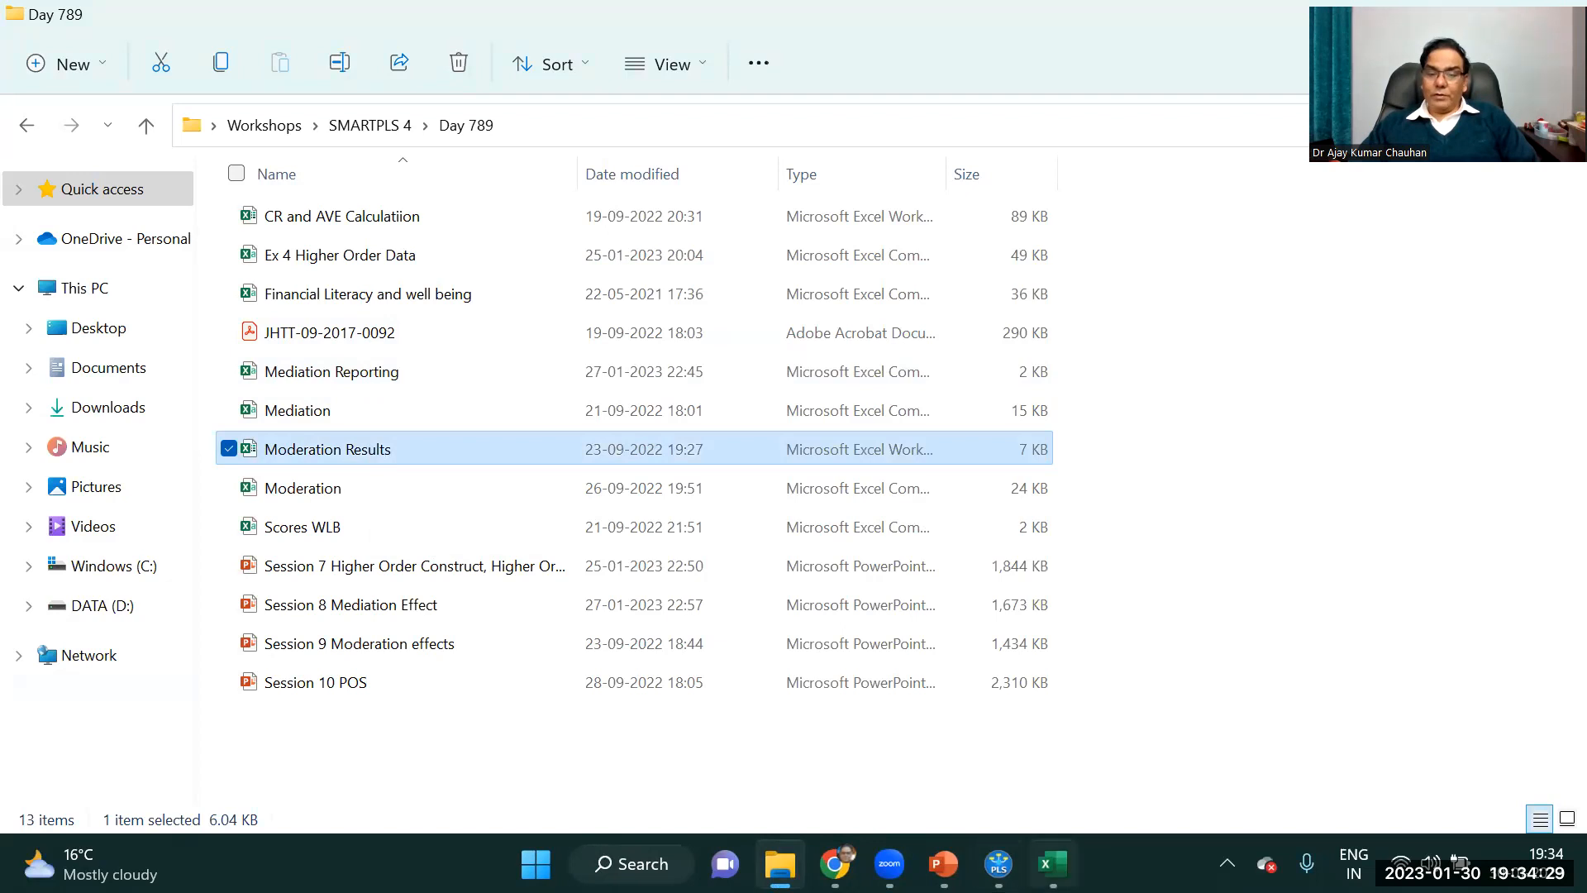
Switch back to SmartPLS and highlight the Moderator x PE -> BI row of the path coefficients table to examine its values.
click(999, 864)
click(527, 465)
click(736, 462)
key(shift+Right)
key(shift+Right)
key(shift+Right)
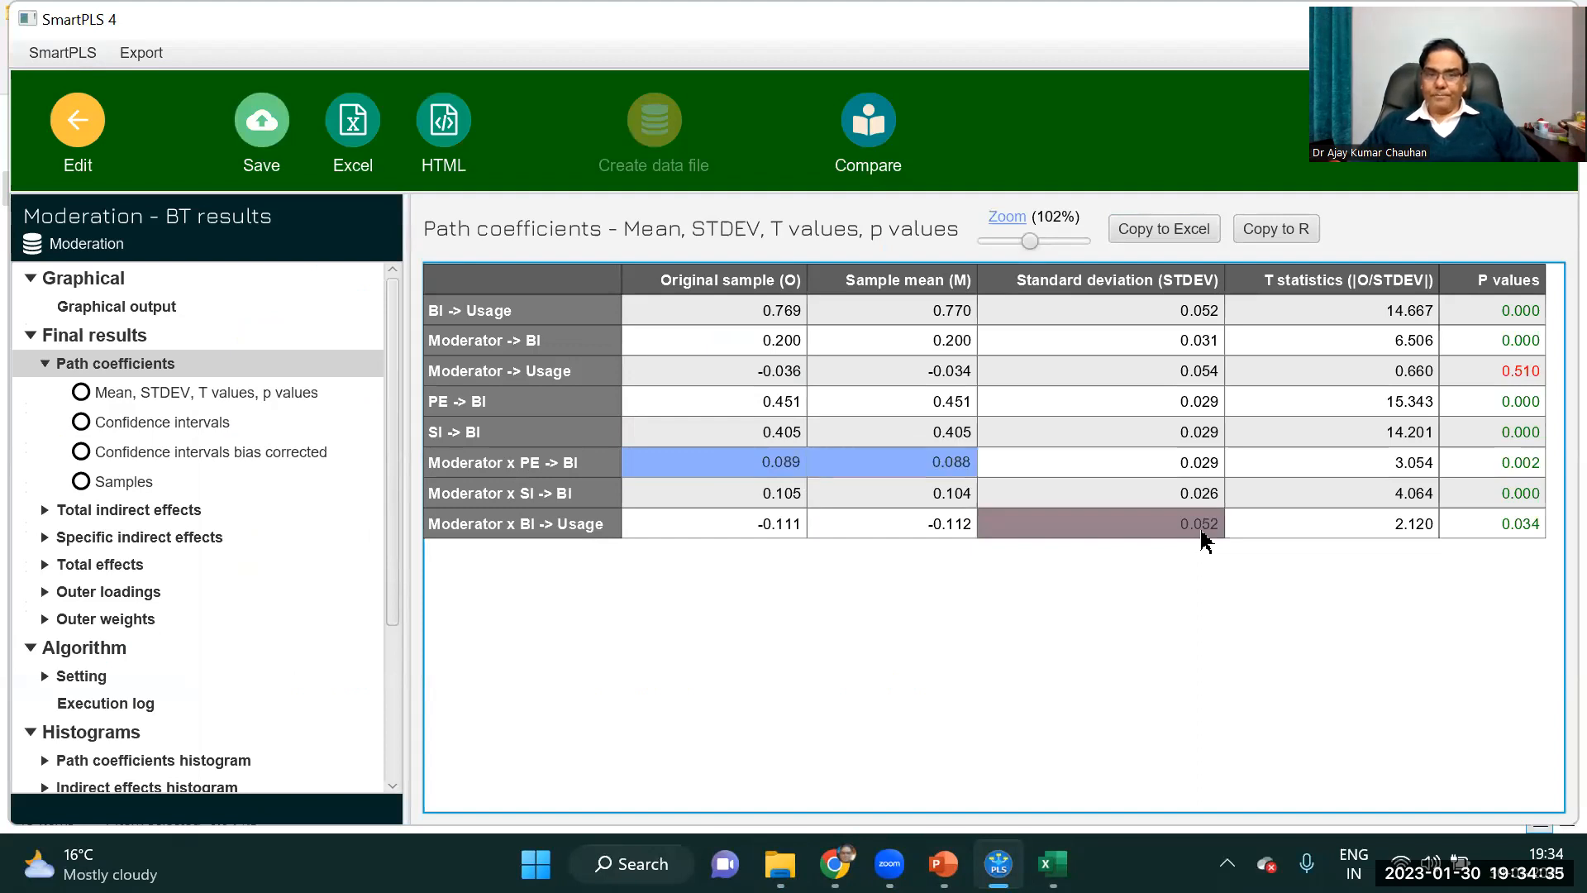
key(shift+Right)
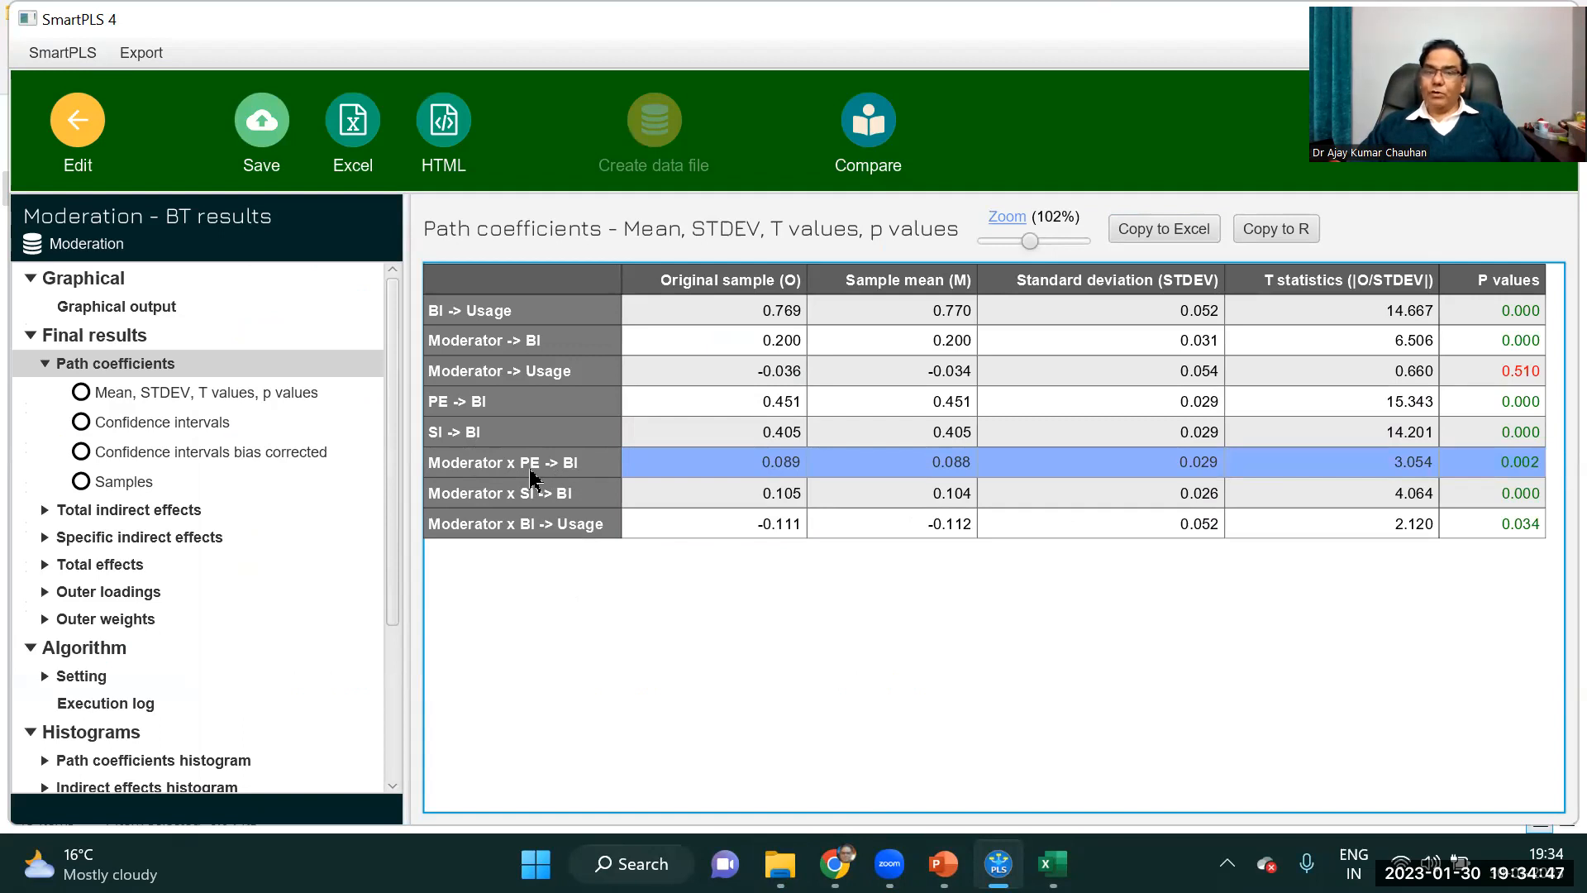
Copy the path coefficients table from SmartPLS and paste it into blank columns Q to V of the Mediation Reporting workbook in Excel.
key(alt+Tab)
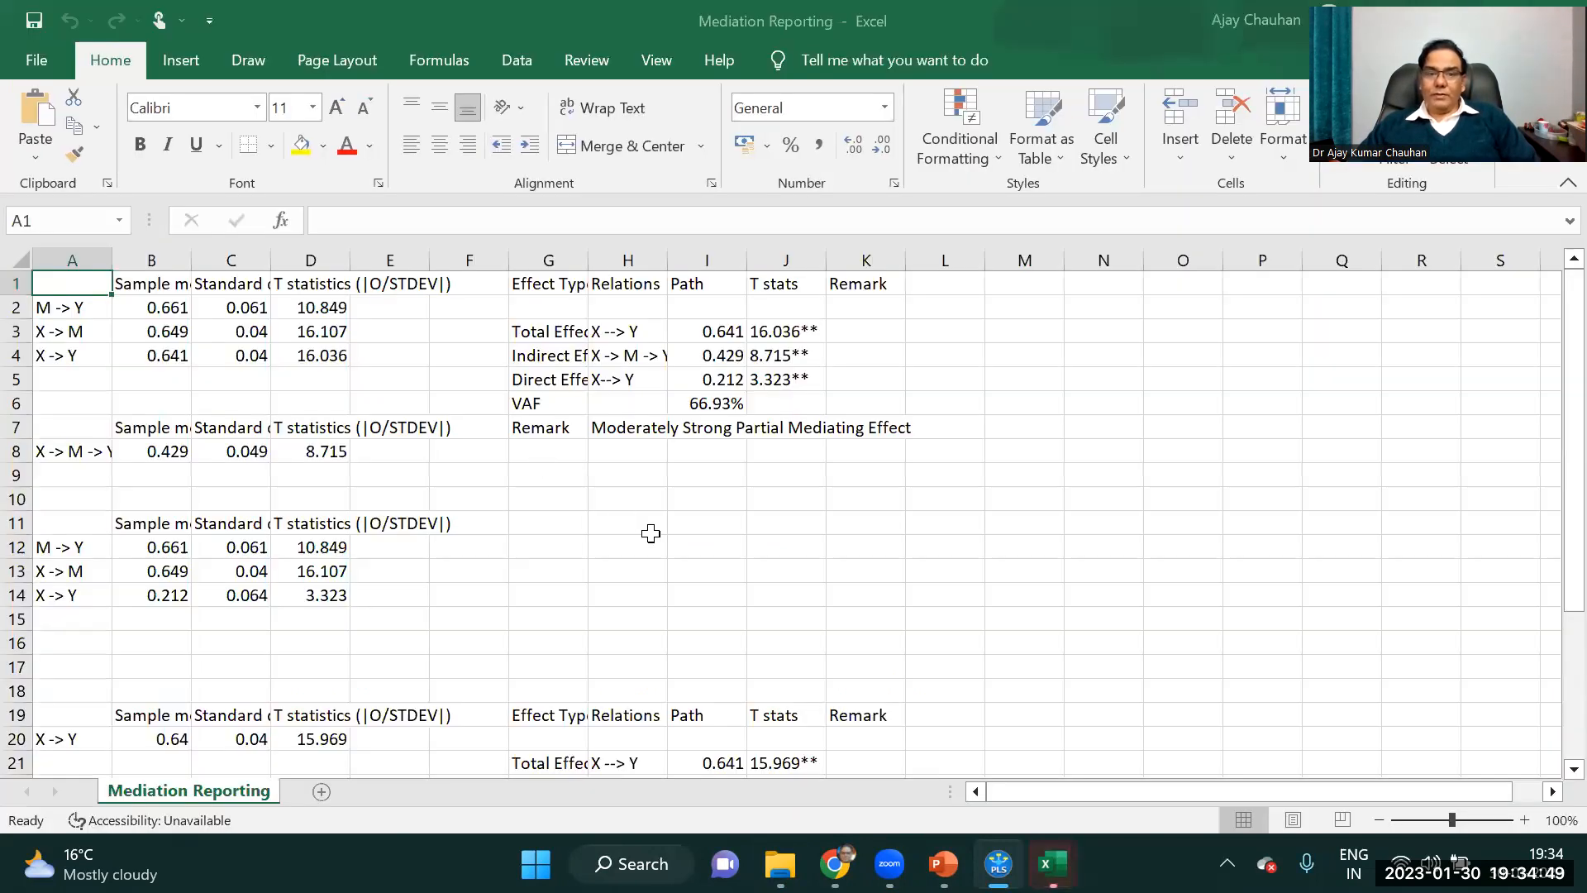
click(746, 547)
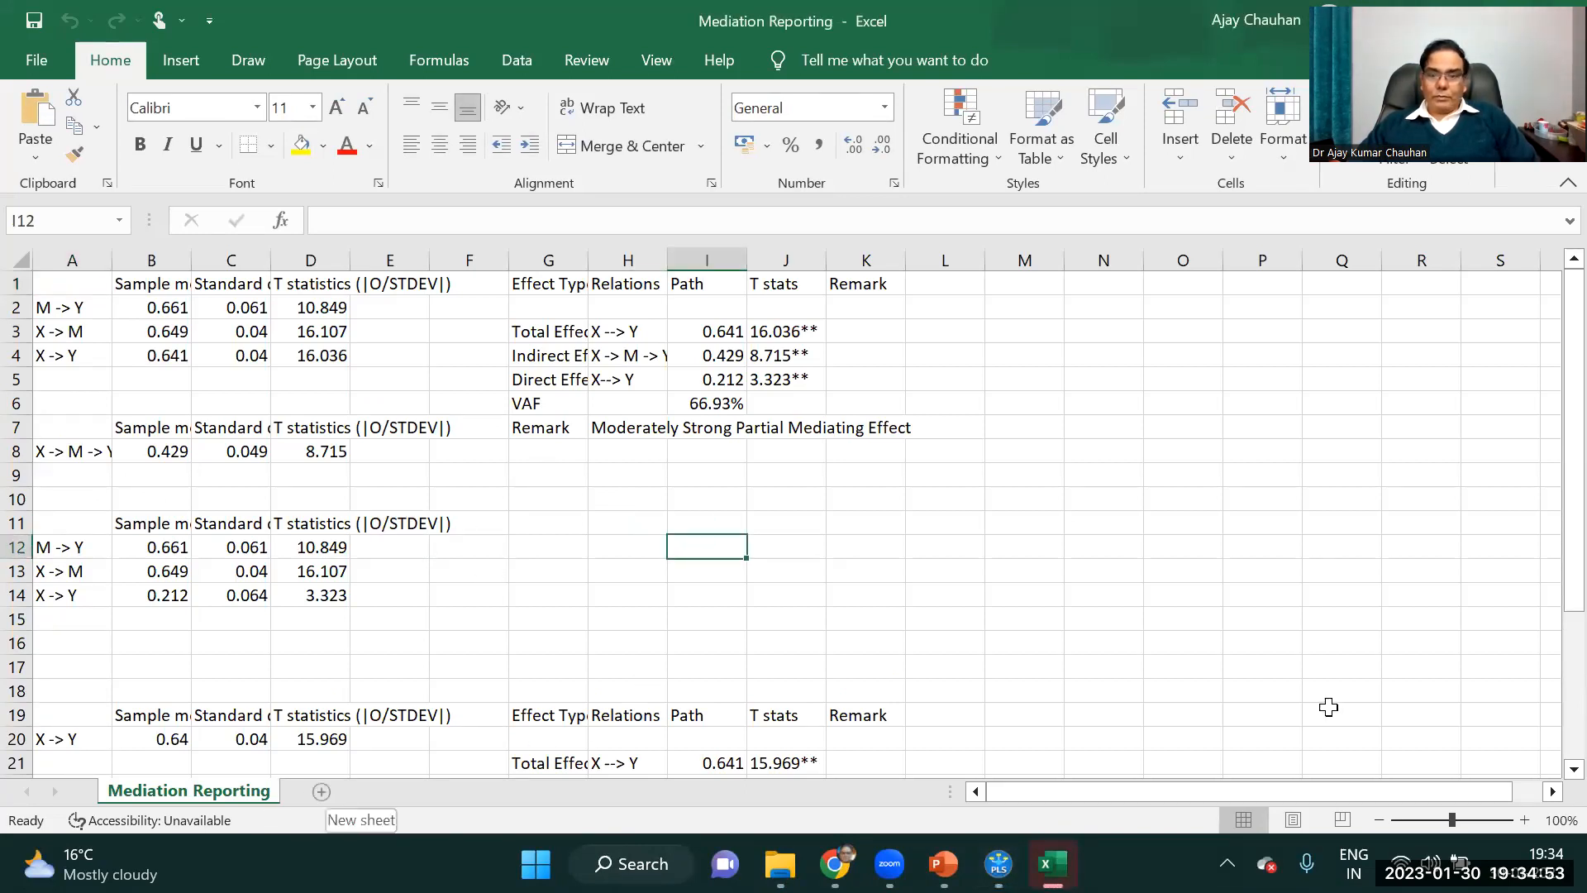
drag(1551, 794, 1499, 735)
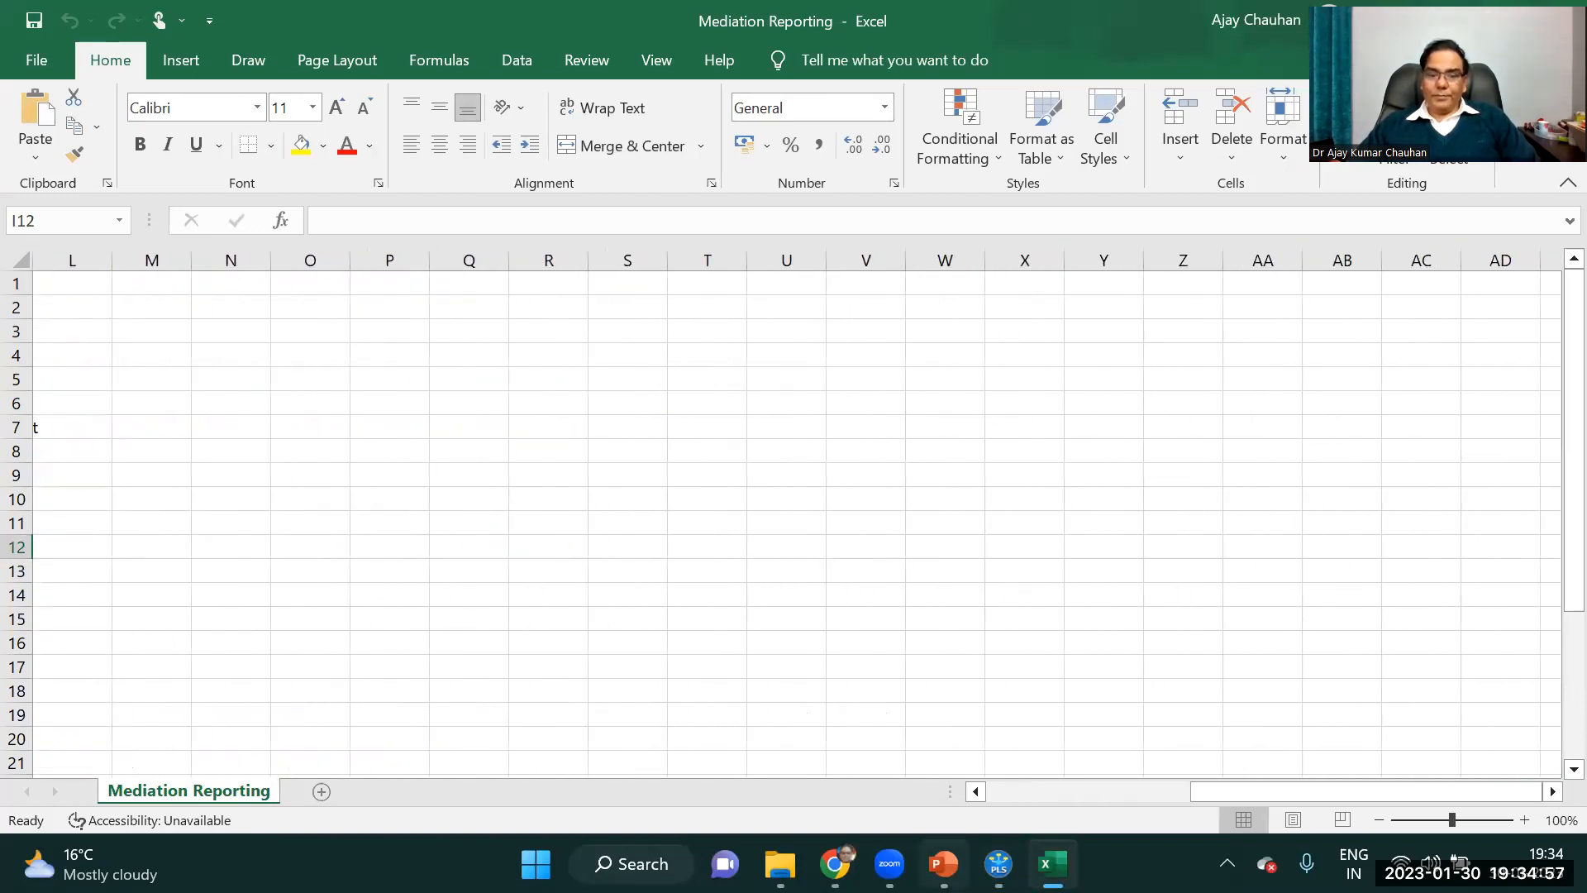
click(998, 864)
click(1161, 229)
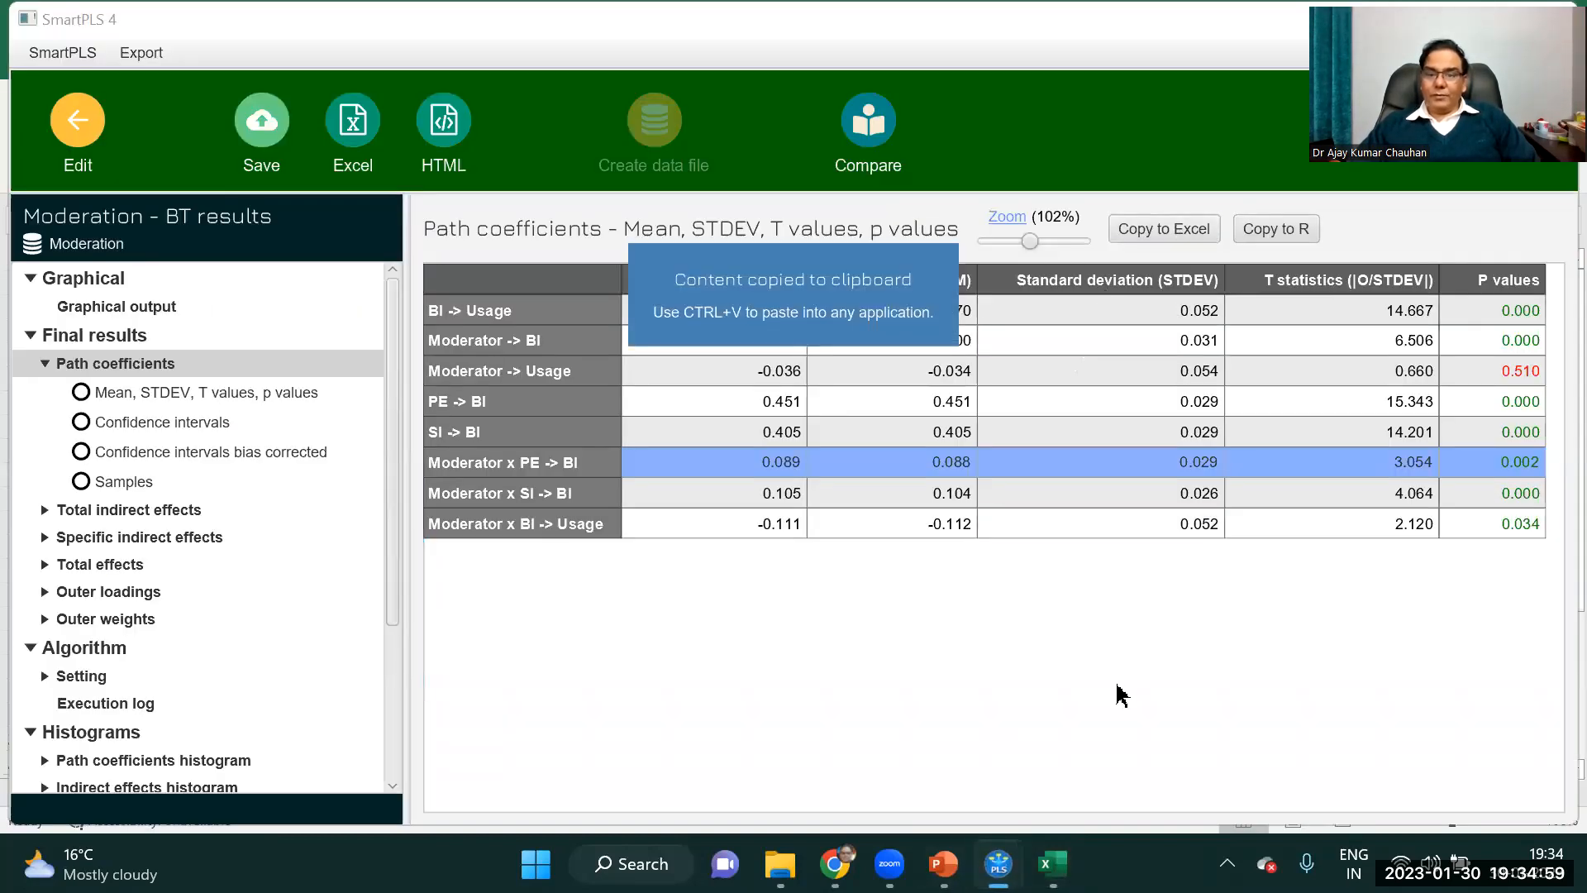
mouse_move(1053, 864)
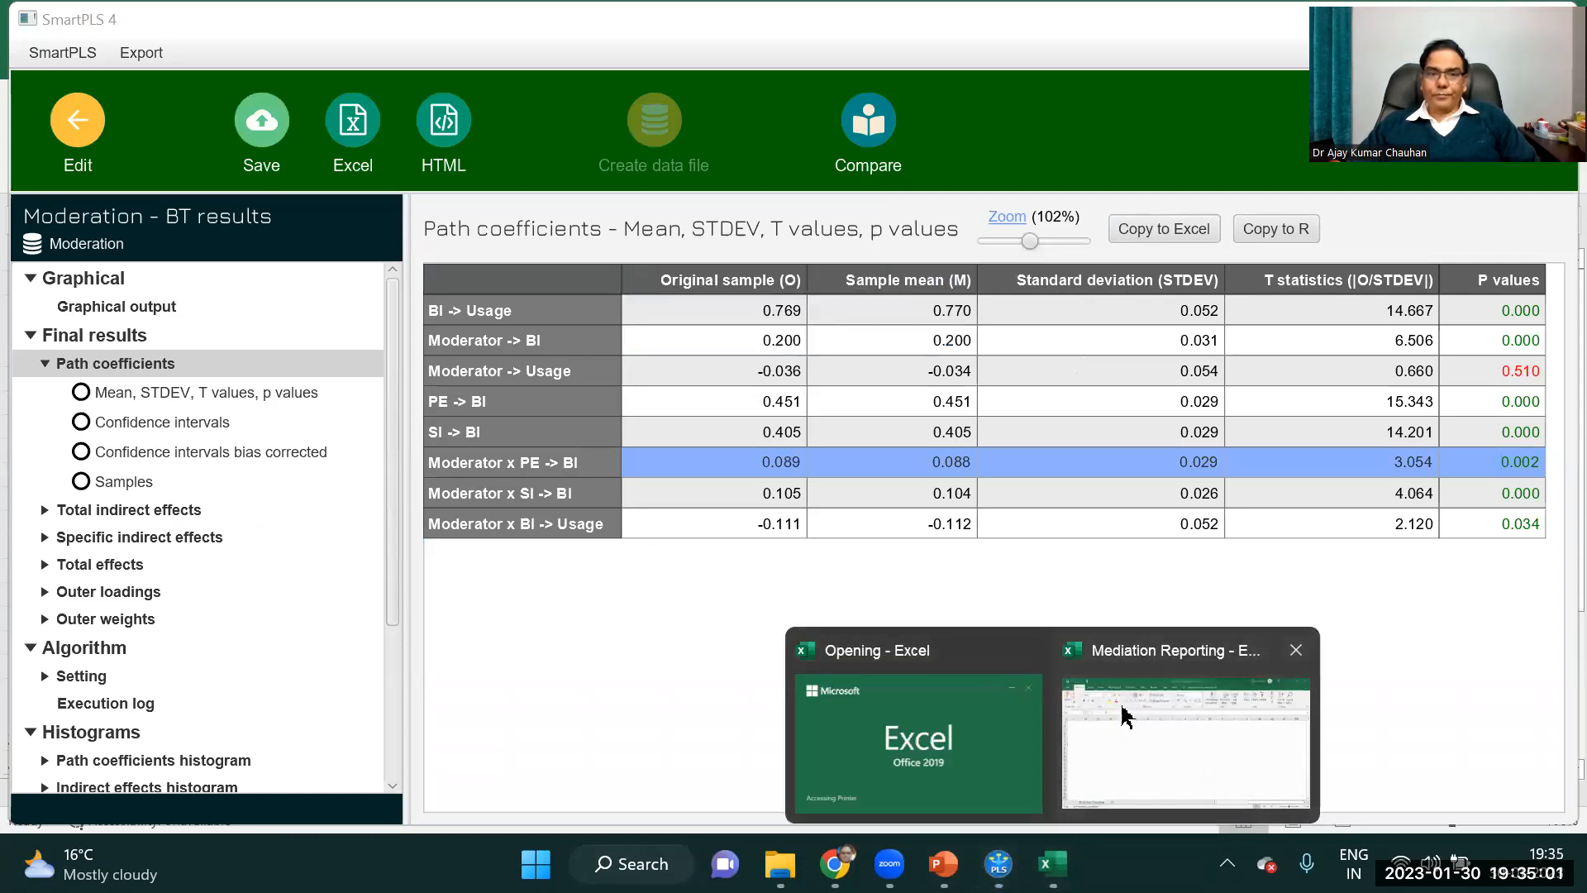
click(1134, 711)
key(ctrl+v)
Delete the direct-effect rows in P2:W6, shifting cells up so only the three moderating effects remain.
drag(418, 308, 930, 408)
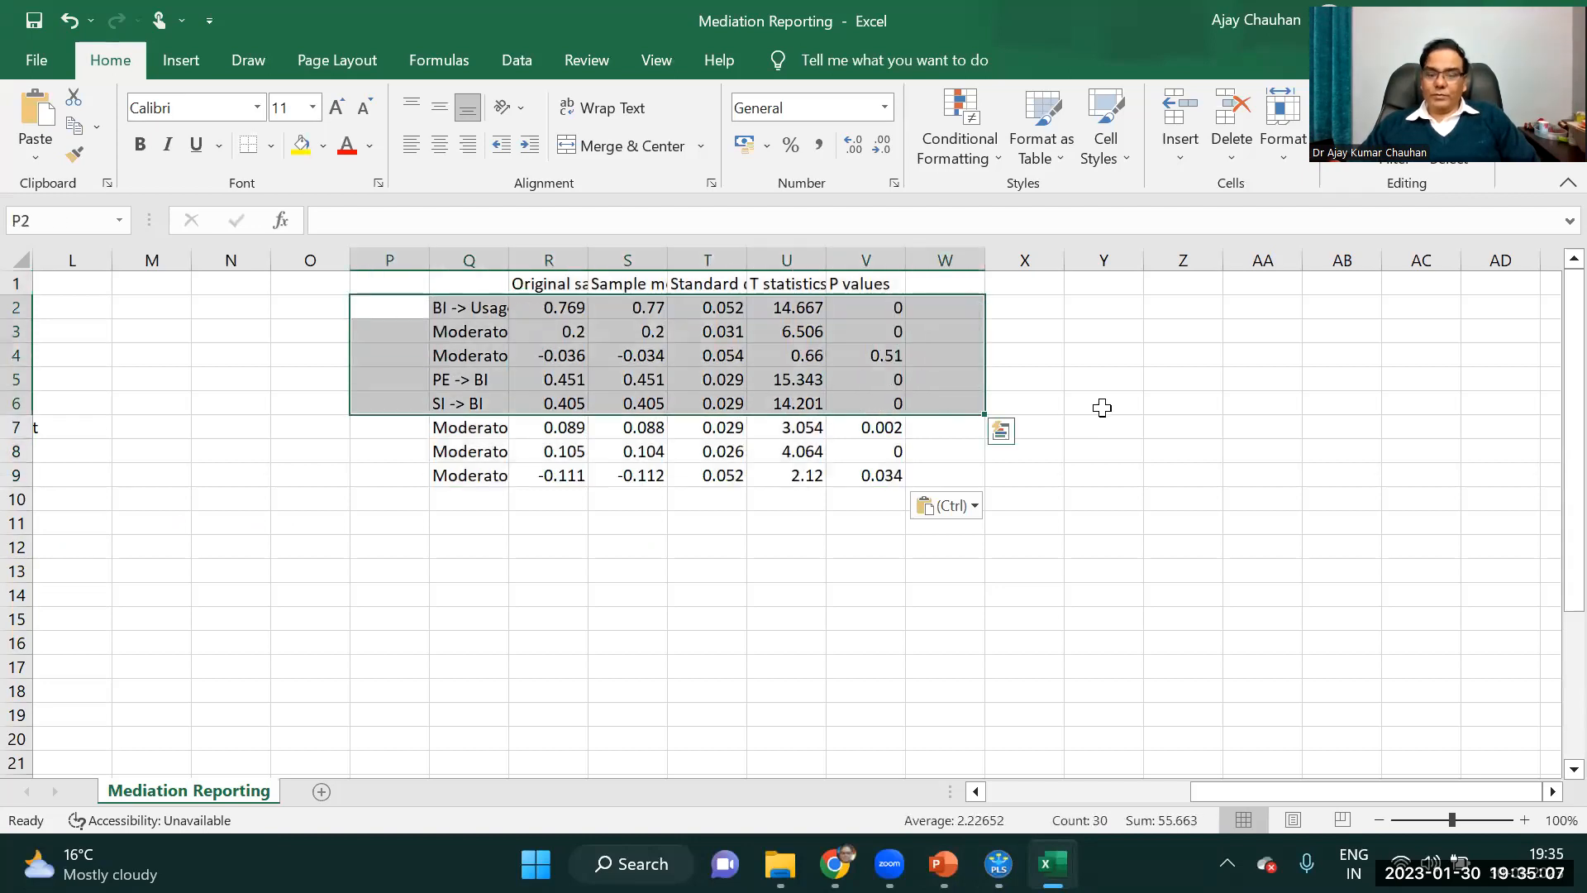
right_click(637, 358)
click(765, 459)
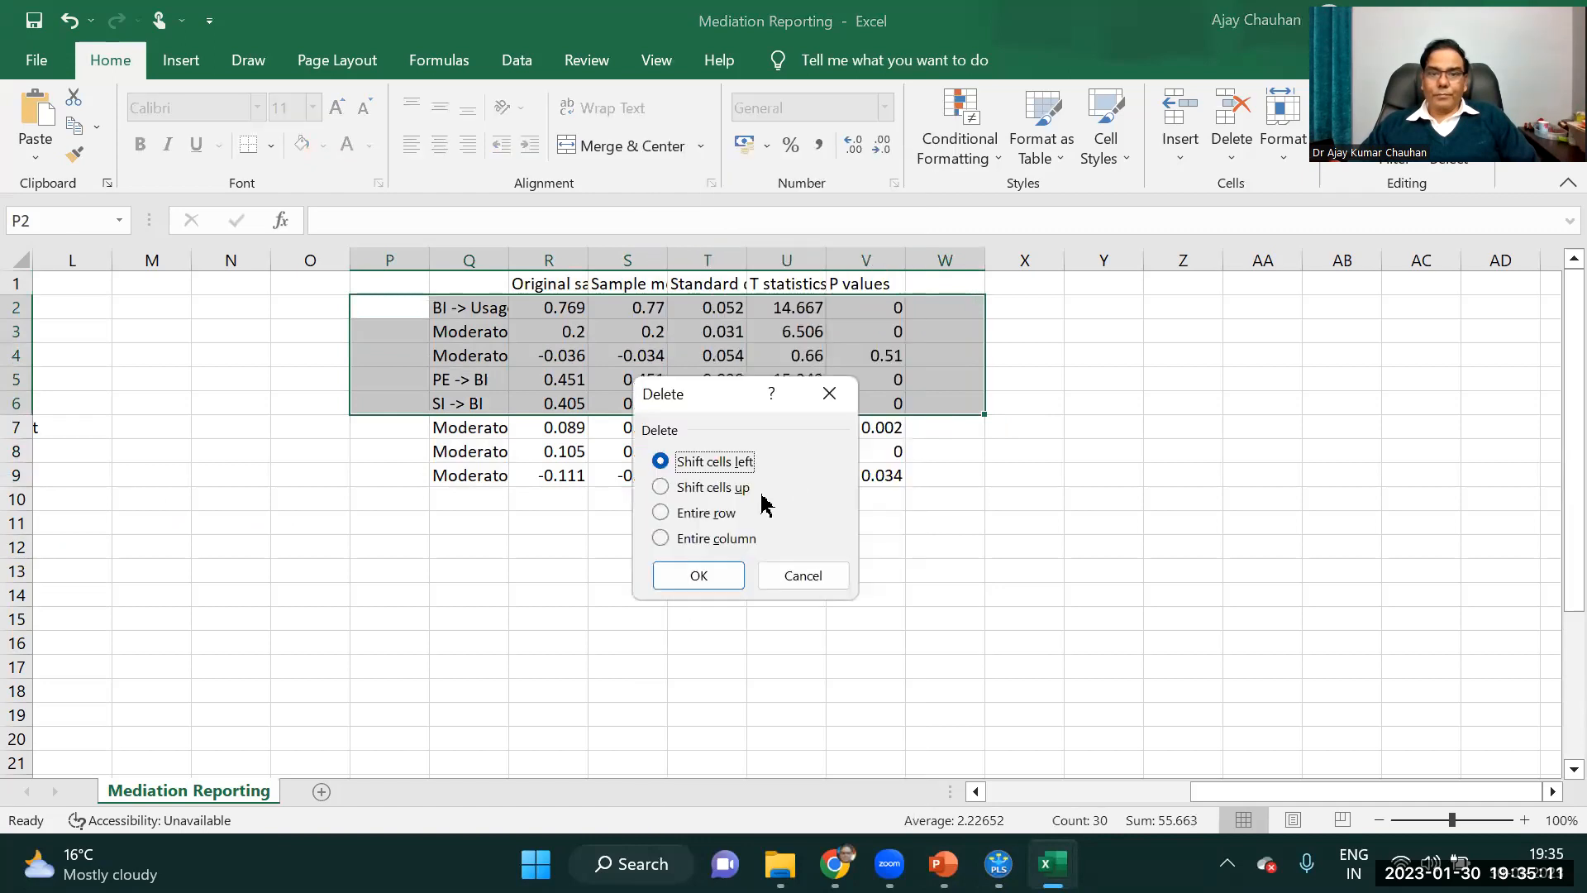
click(731, 487)
click(686, 575)
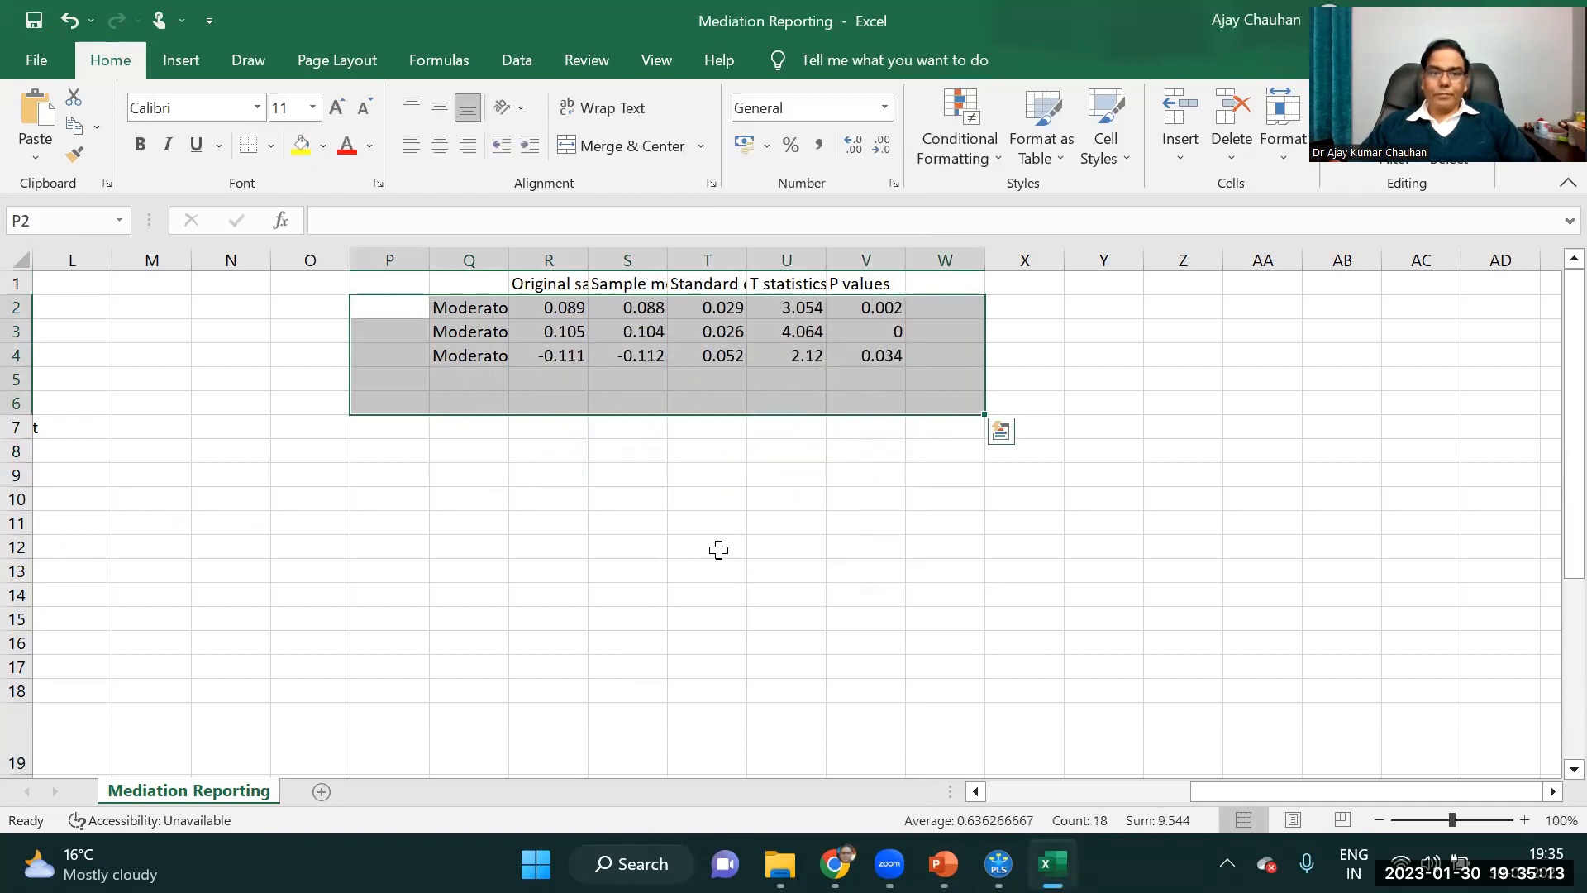
click(713, 544)
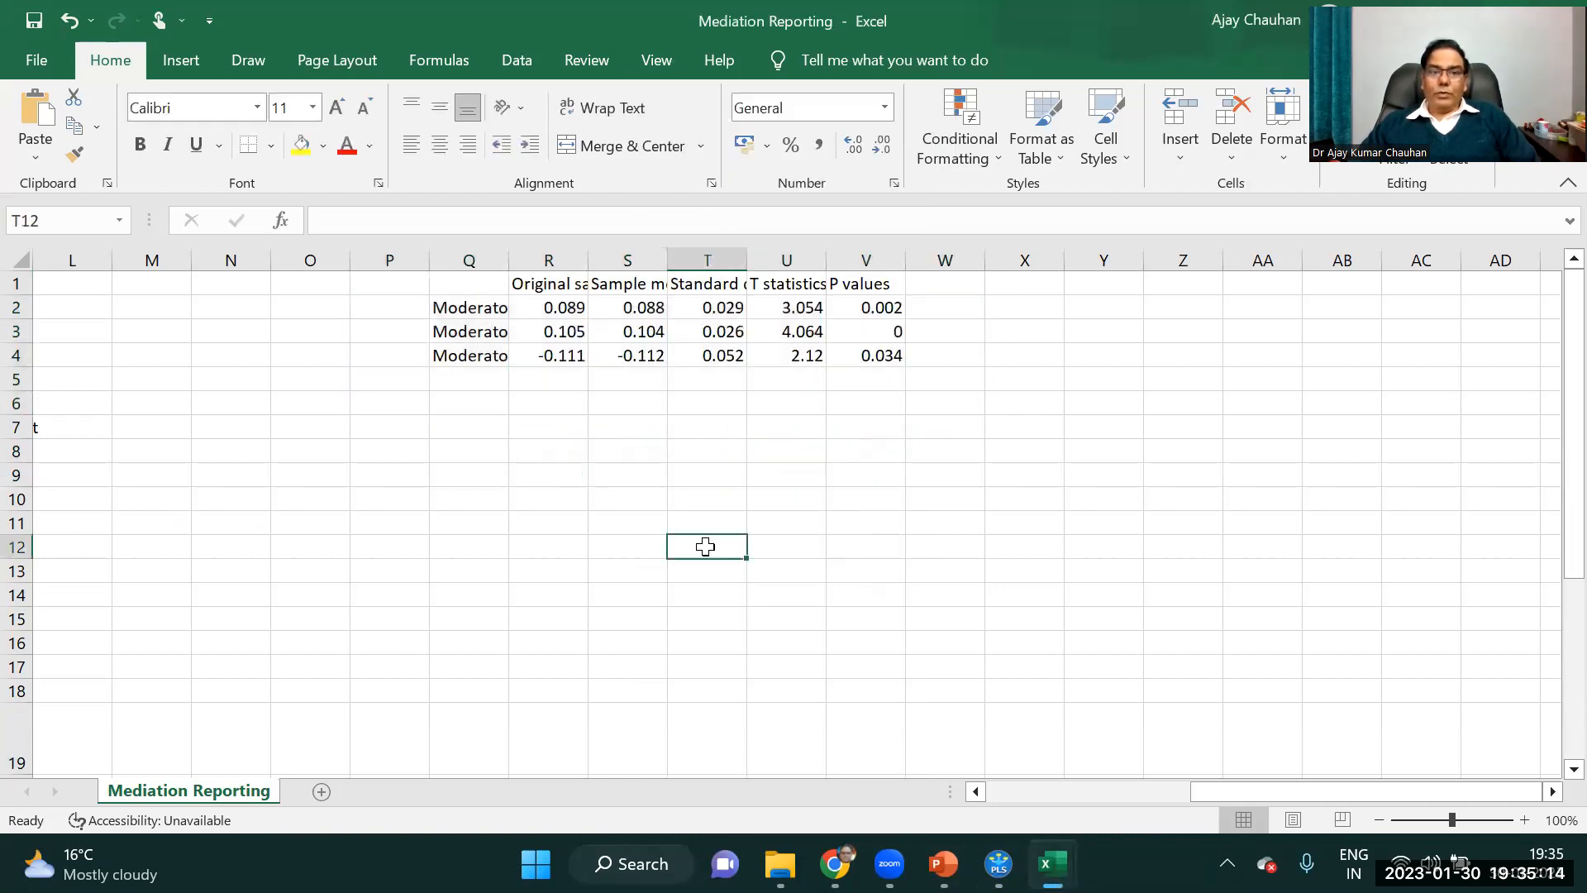
Fit column Q to its path names and delete the Original sample (O) column.
double_click(509, 260)
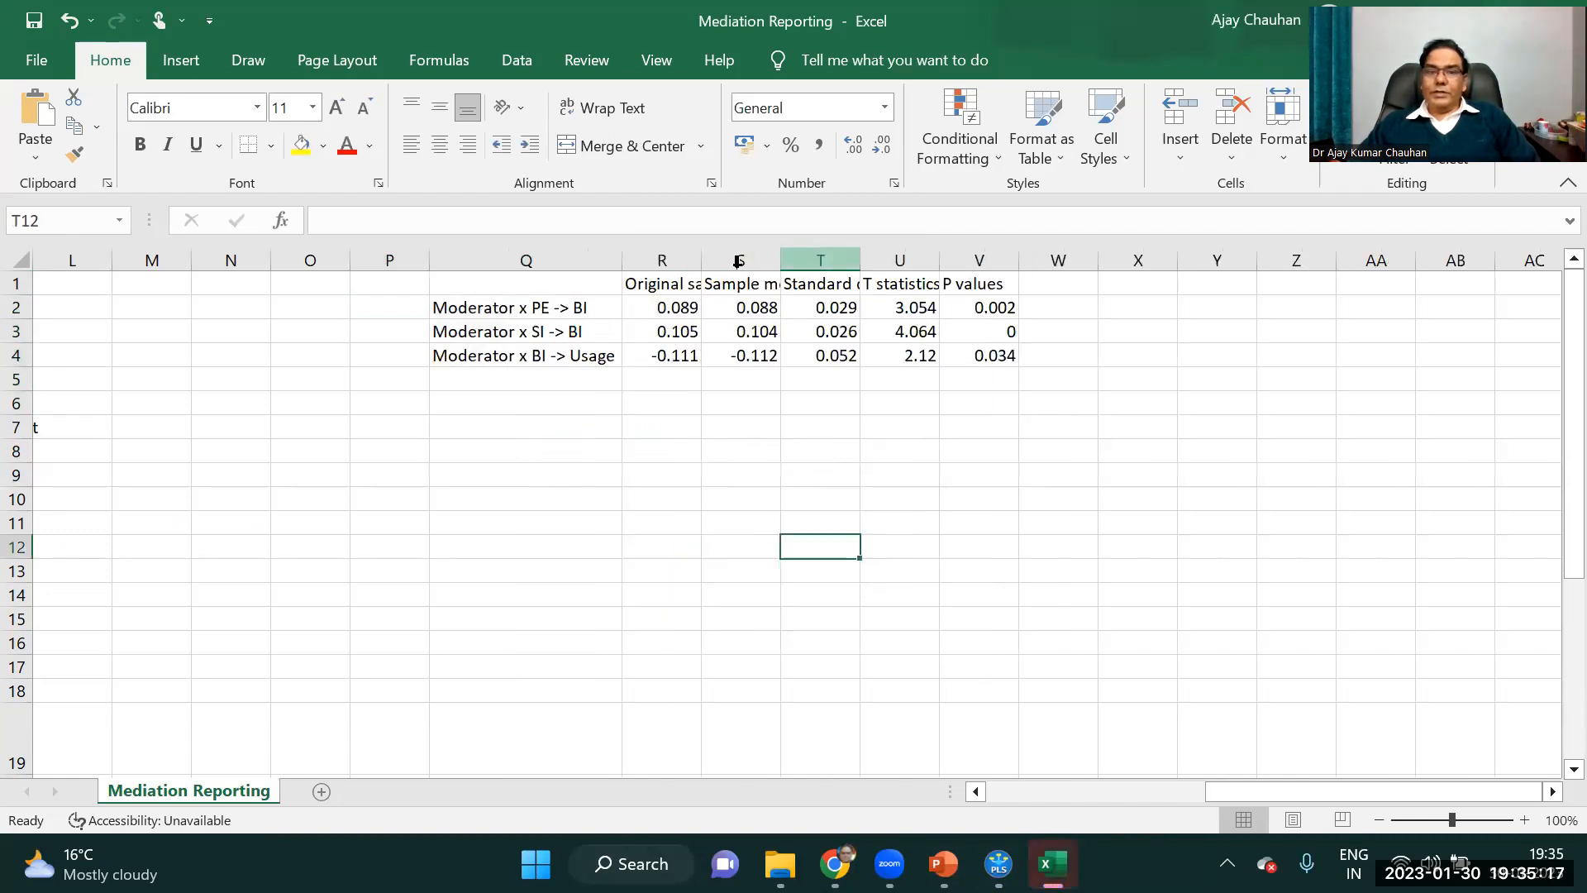
click(661, 260)
right_click(671, 263)
click(748, 518)
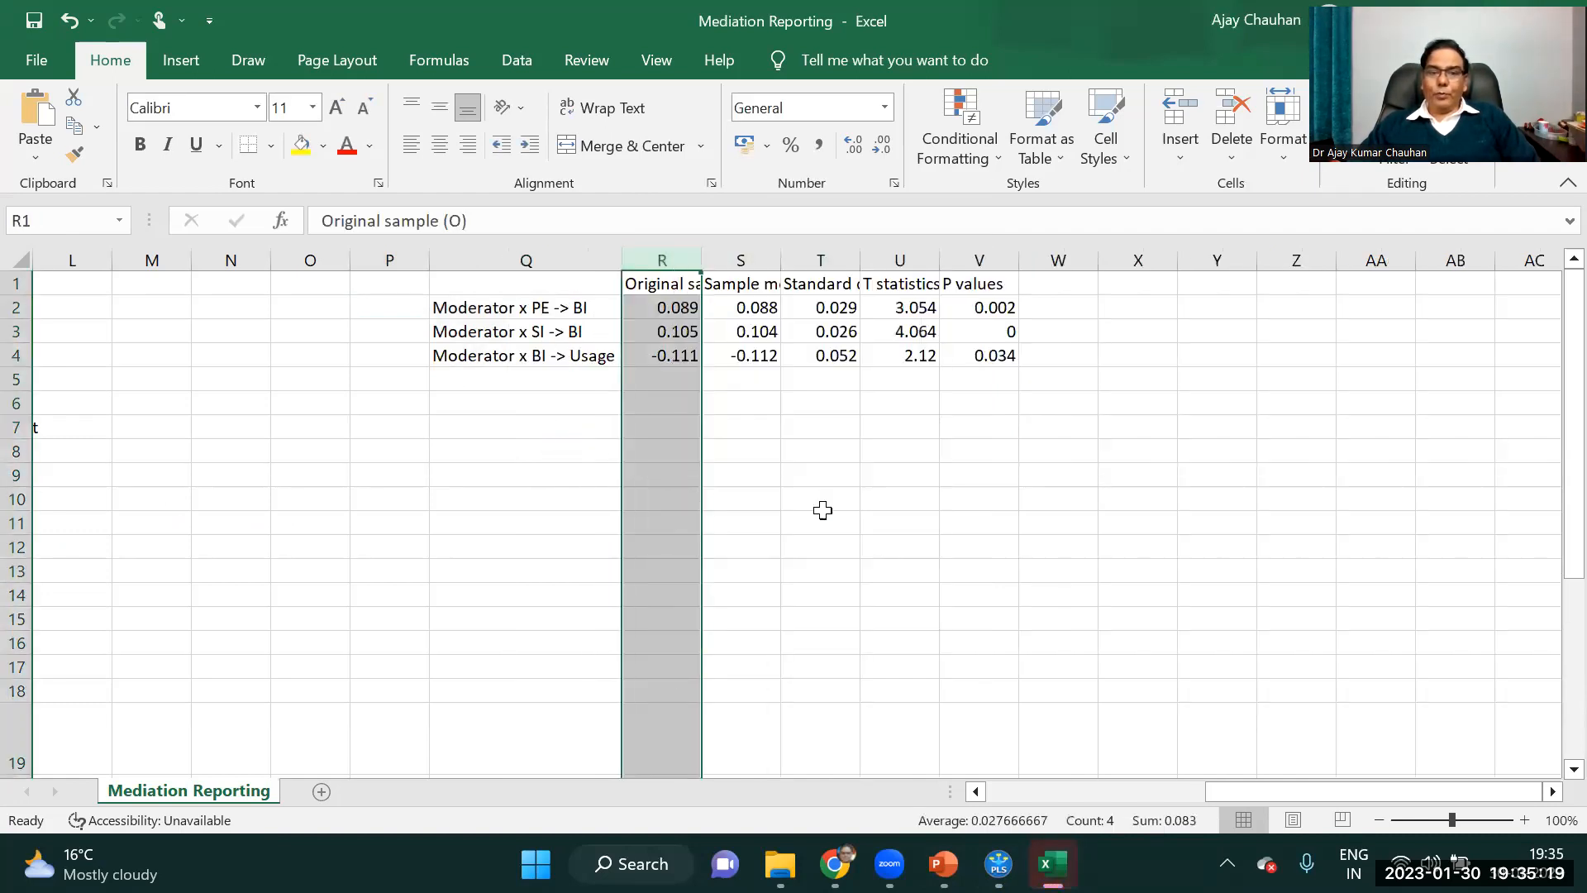
Fit the widths of the Sample mean, Standard deviation, T statistics and P values columns to their contents.
double_click(701, 259)
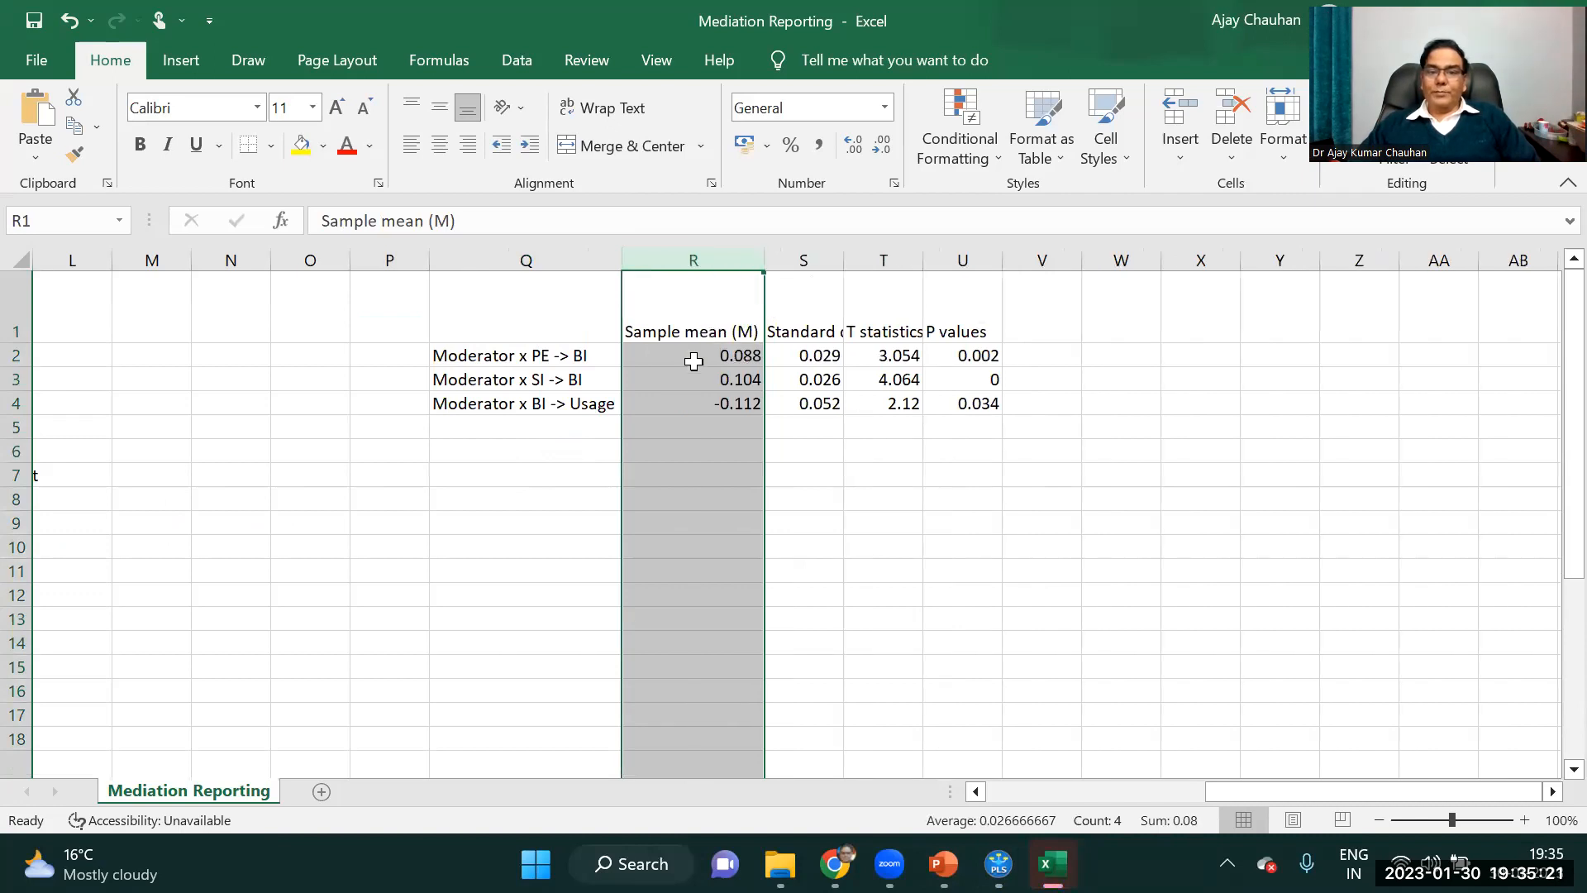
double_click(844, 252)
double_click(1061, 252)
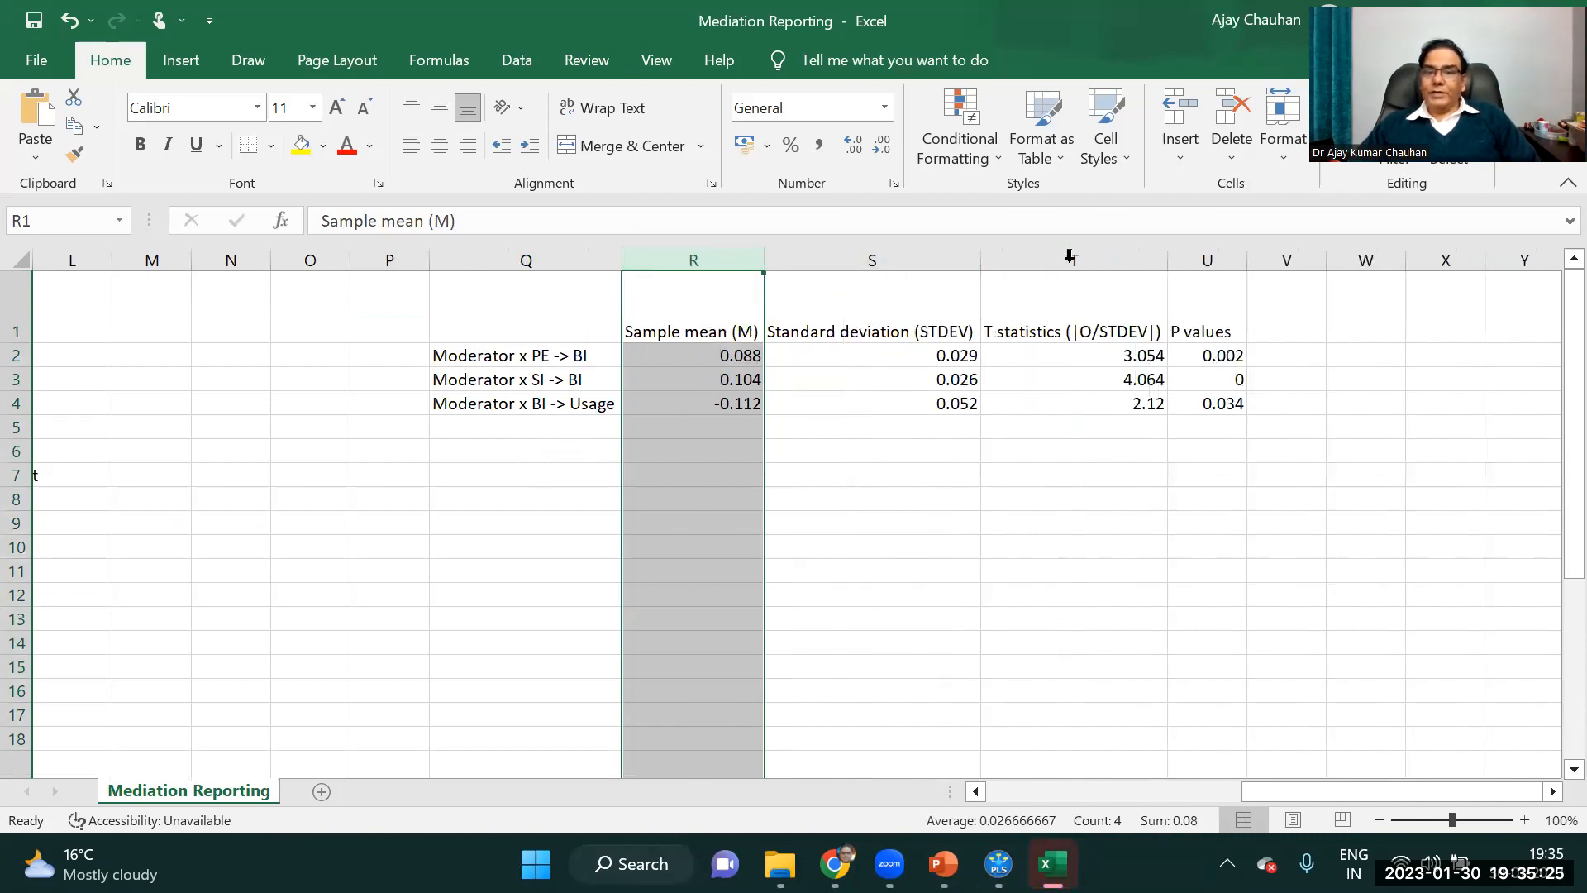
double_click(1249, 256)
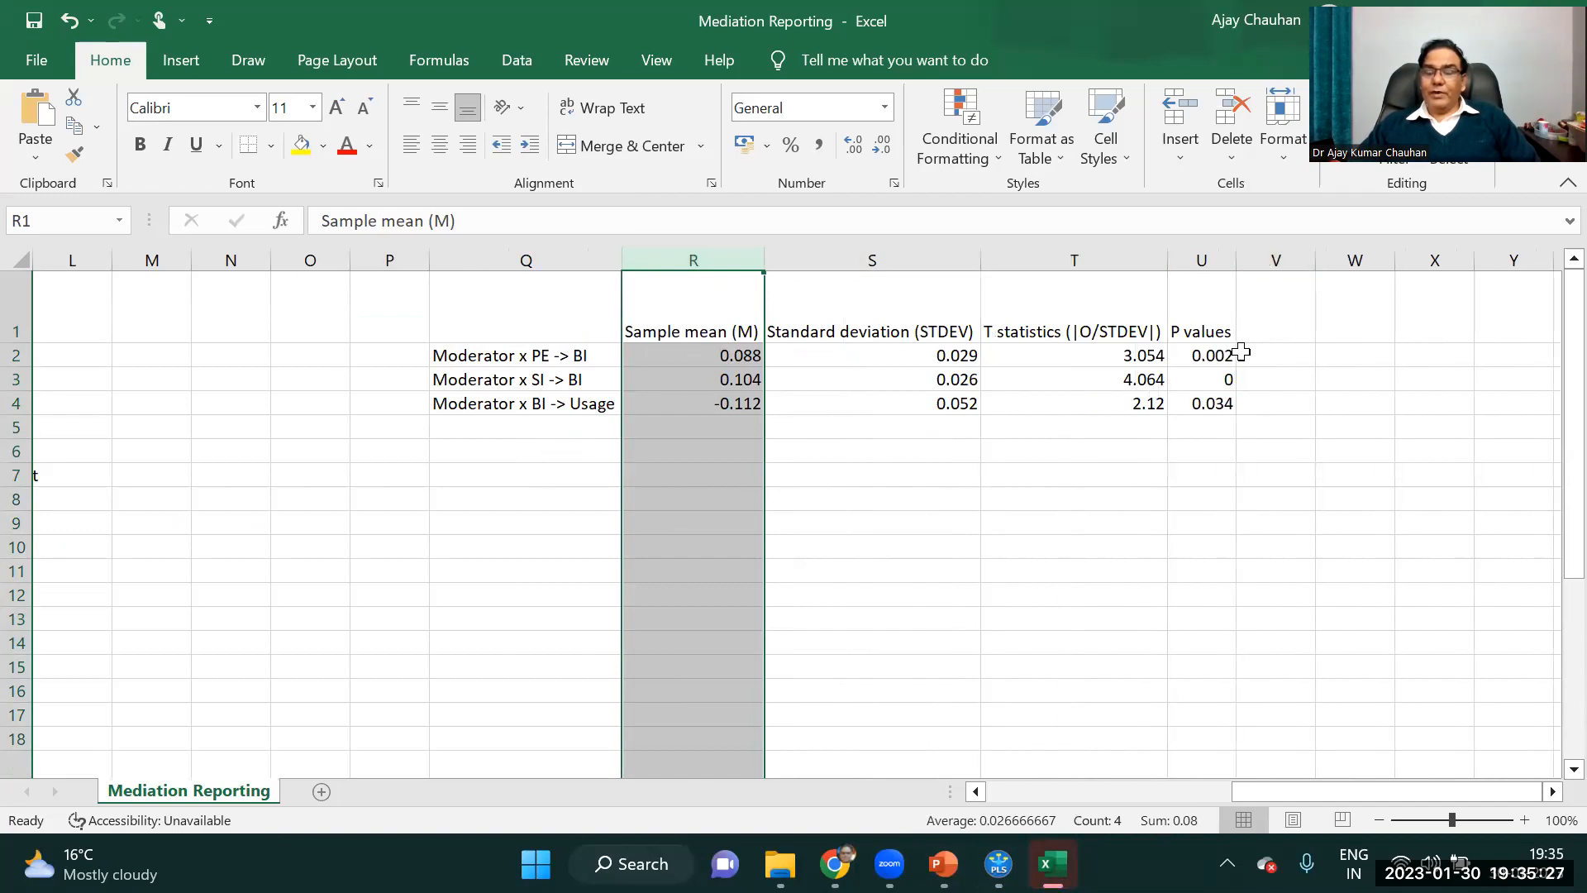
Add the heading Hypothesis in P1 and the heading Remark in V1 of the moderation table.
click(371, 322)
text(Hypothesis)
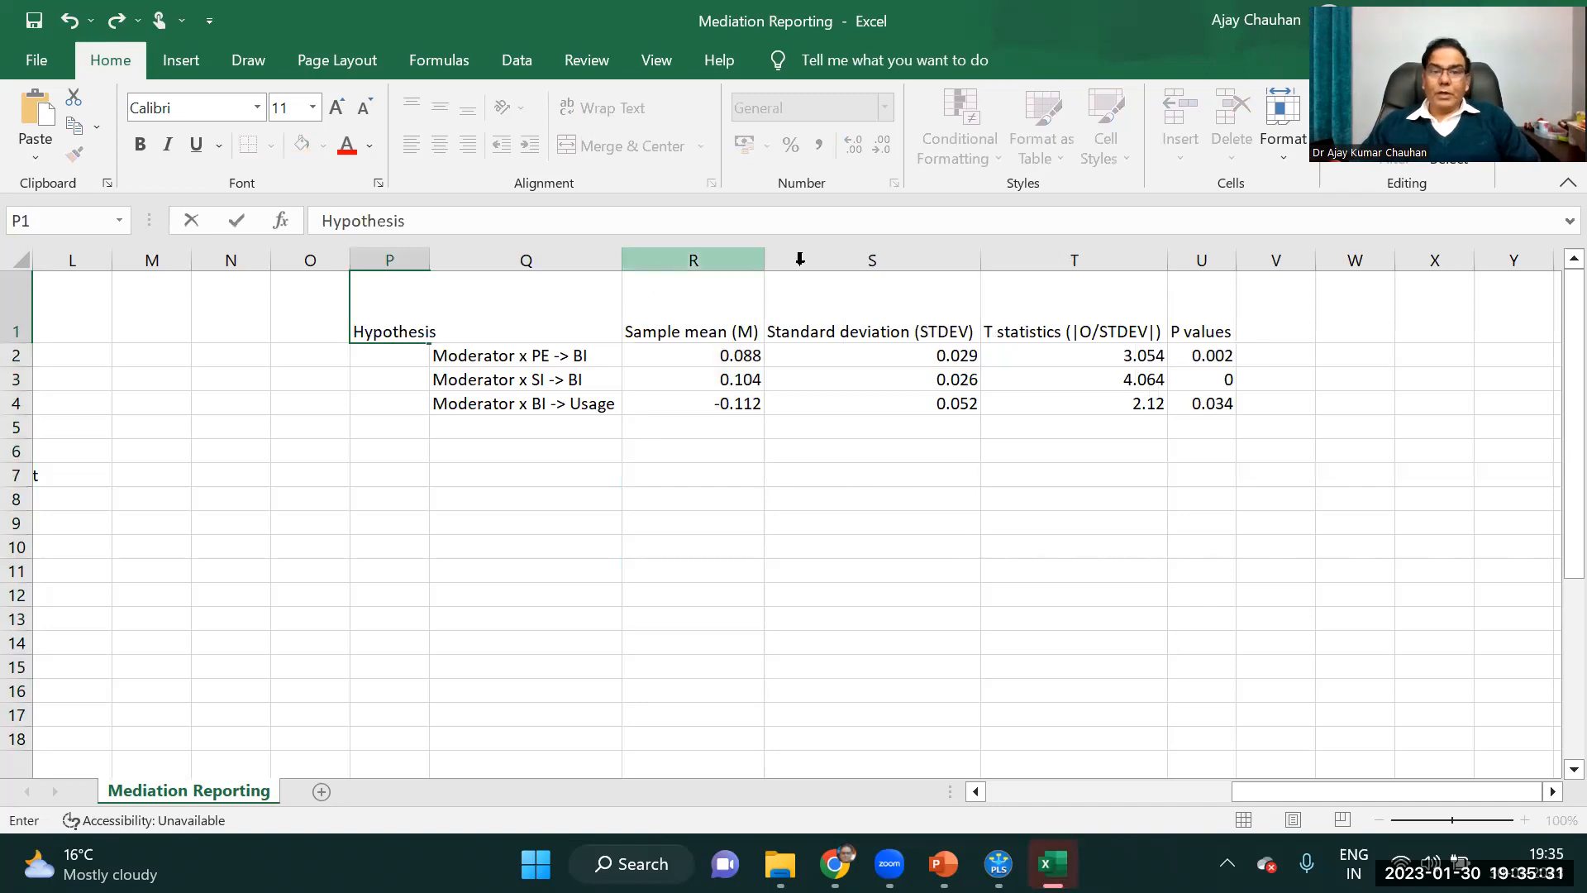
click(1271, 319)
text(Remark)
click(451, 451)
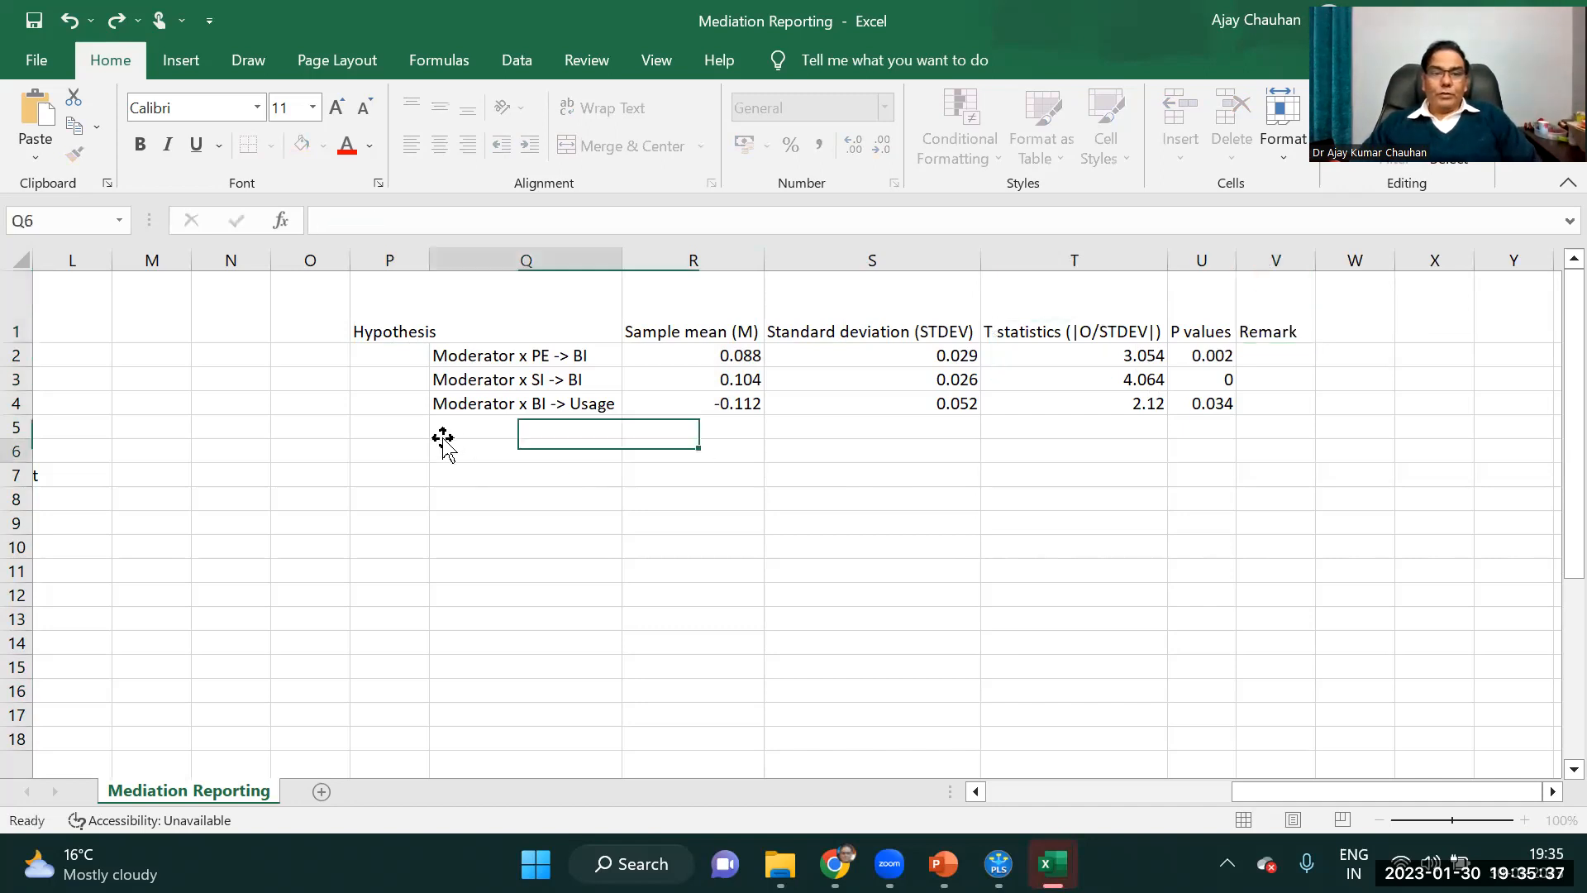
Number the three moderating hypotheses 1, 2 and 3 in cells P2 to P4.
click(388, 355)
text(1)
key(Return)
text(2)
key(Return)
text(3)
key(Return)
Enter the remark "supported" in V2 and fill it down to V4 for all three hypotheses.
key(Right)
key(Right)
key(Right)
key(Right)
key(Right)
key(Right)
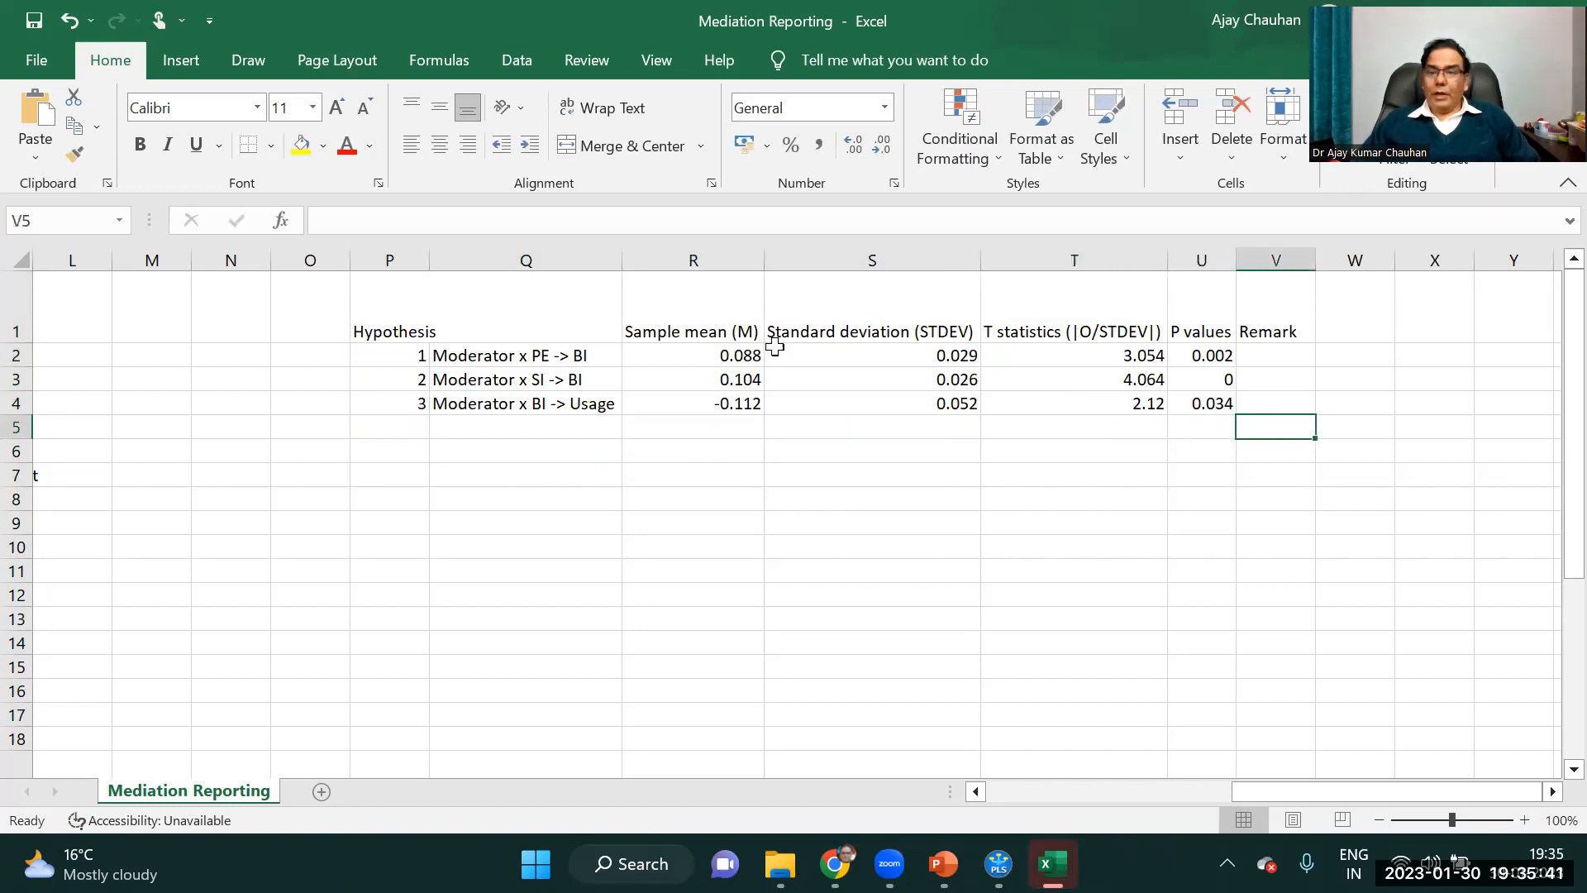
key(Up)
key(Up)
key(Up)
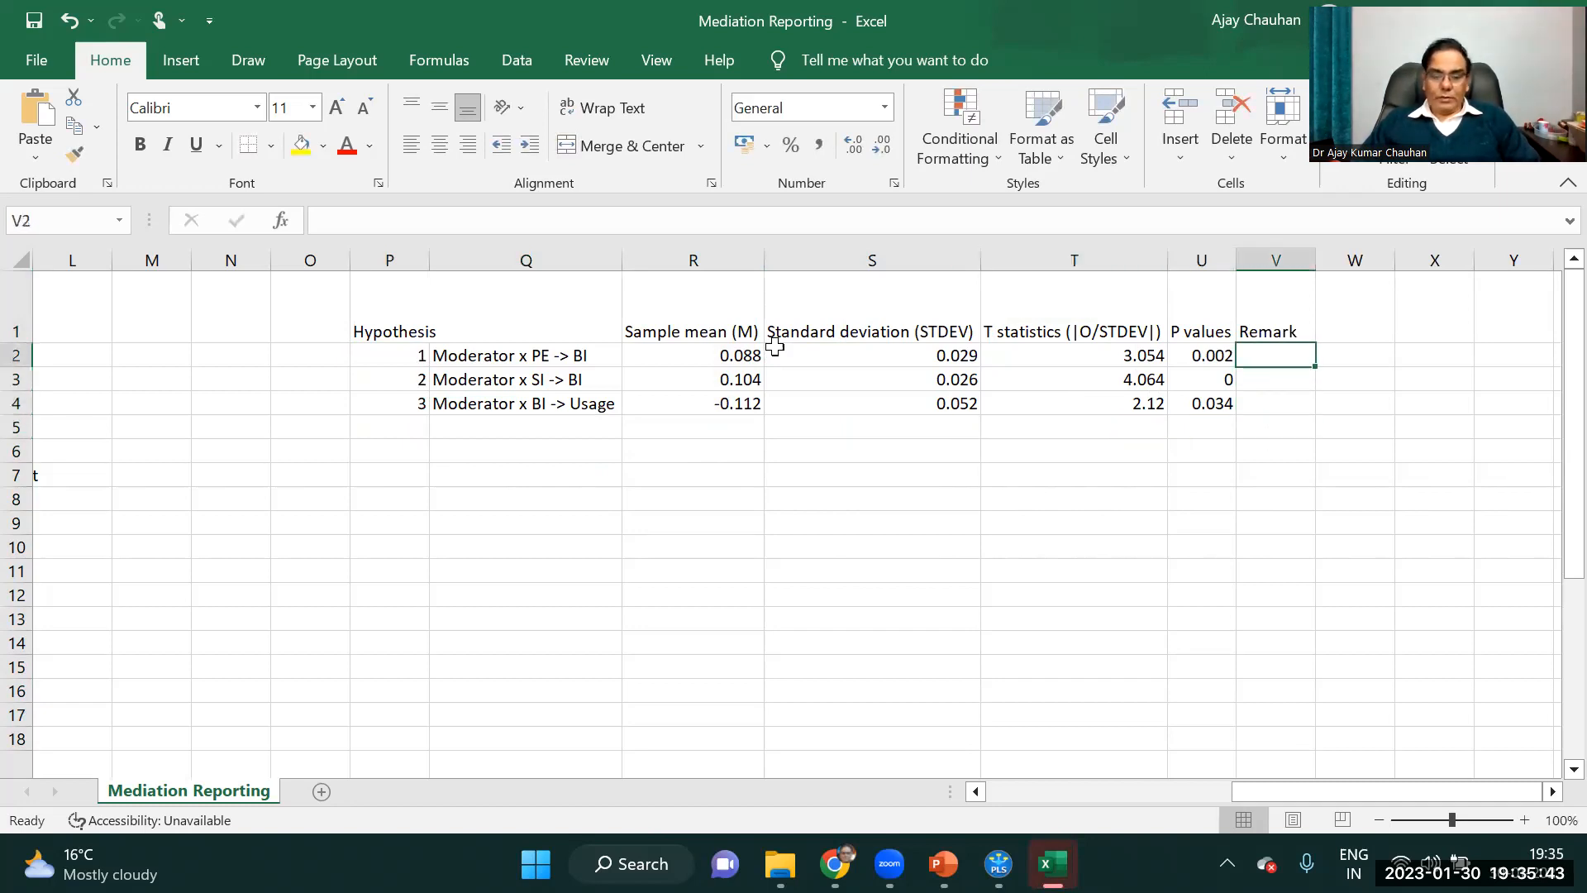
text(supported)
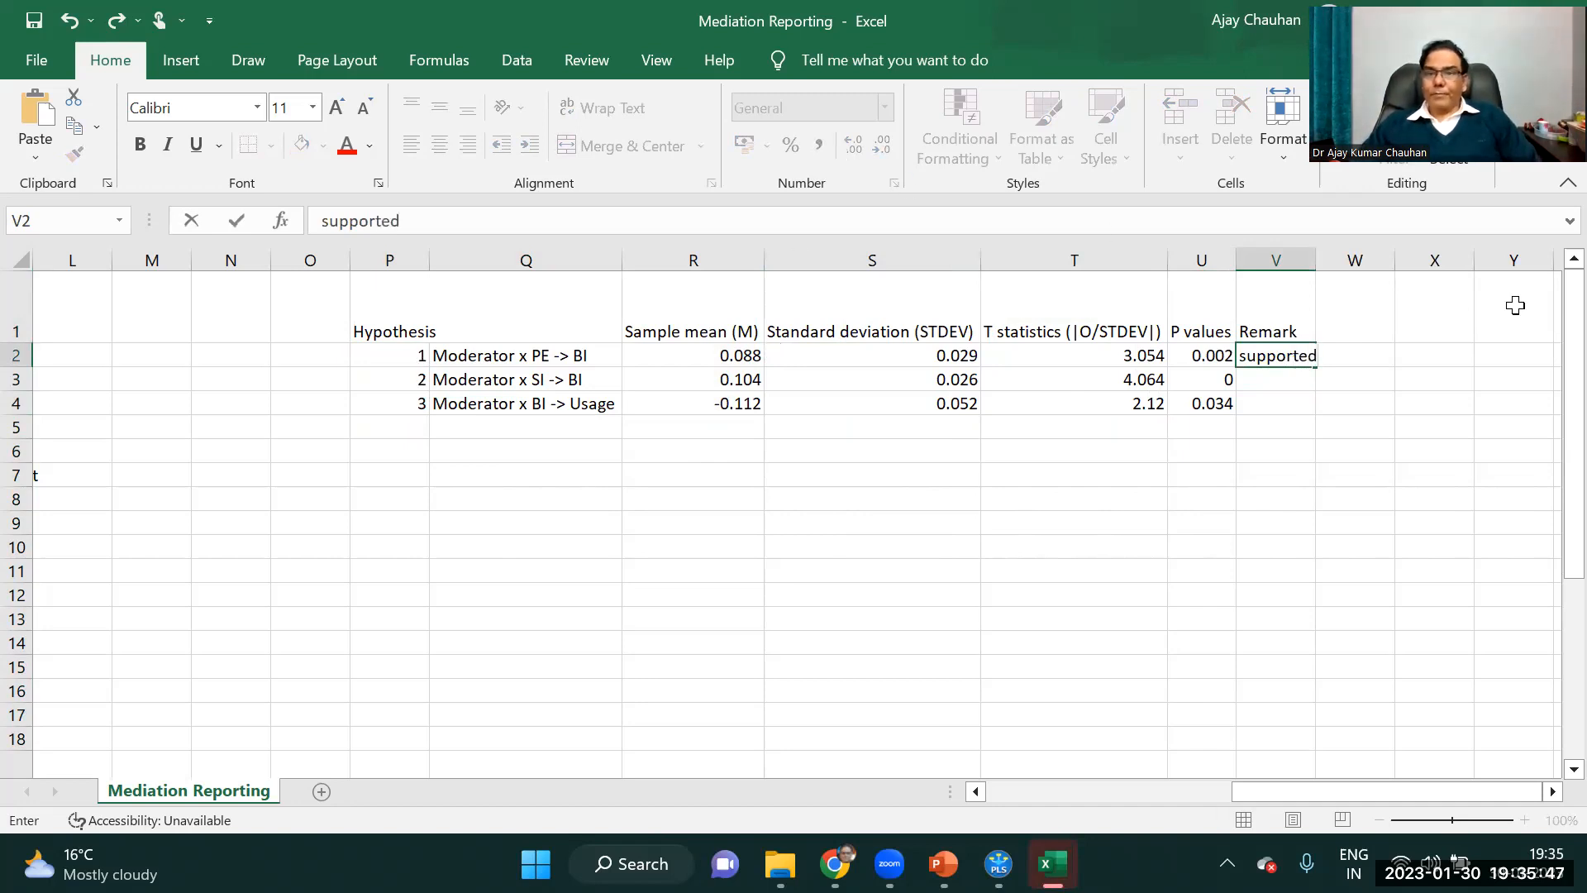
click(1342, 418)
click(1282, 355)
drag(1313, 359, 1311, 406)
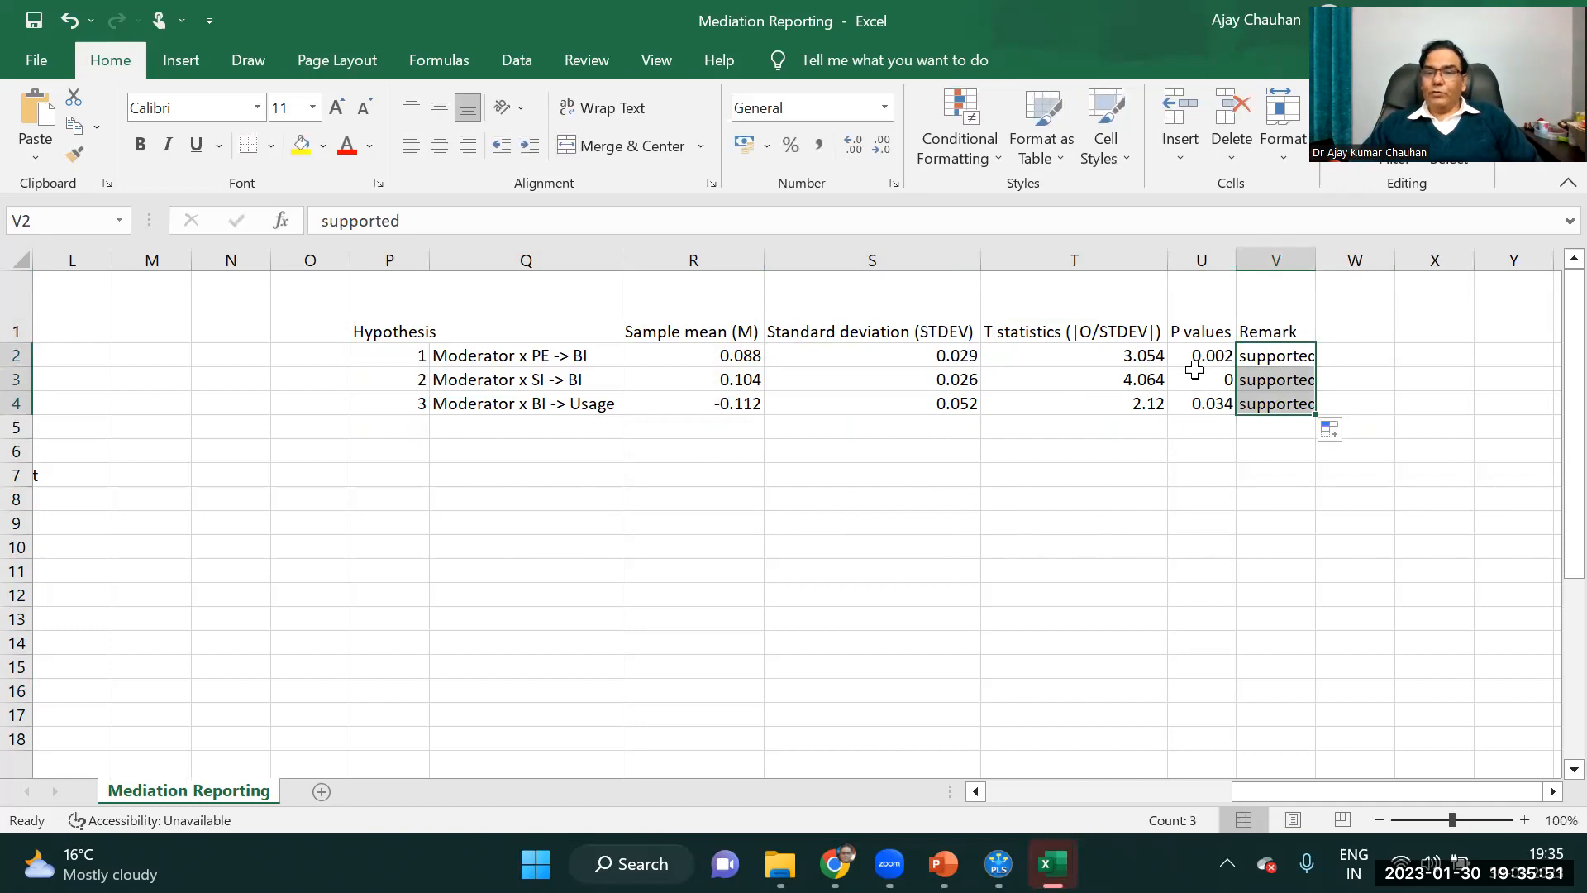
Delete the P values column and mark significance by appending ** to the T statistics in T2 to T4.
right_click(1204, 262)
click(1276, 516)
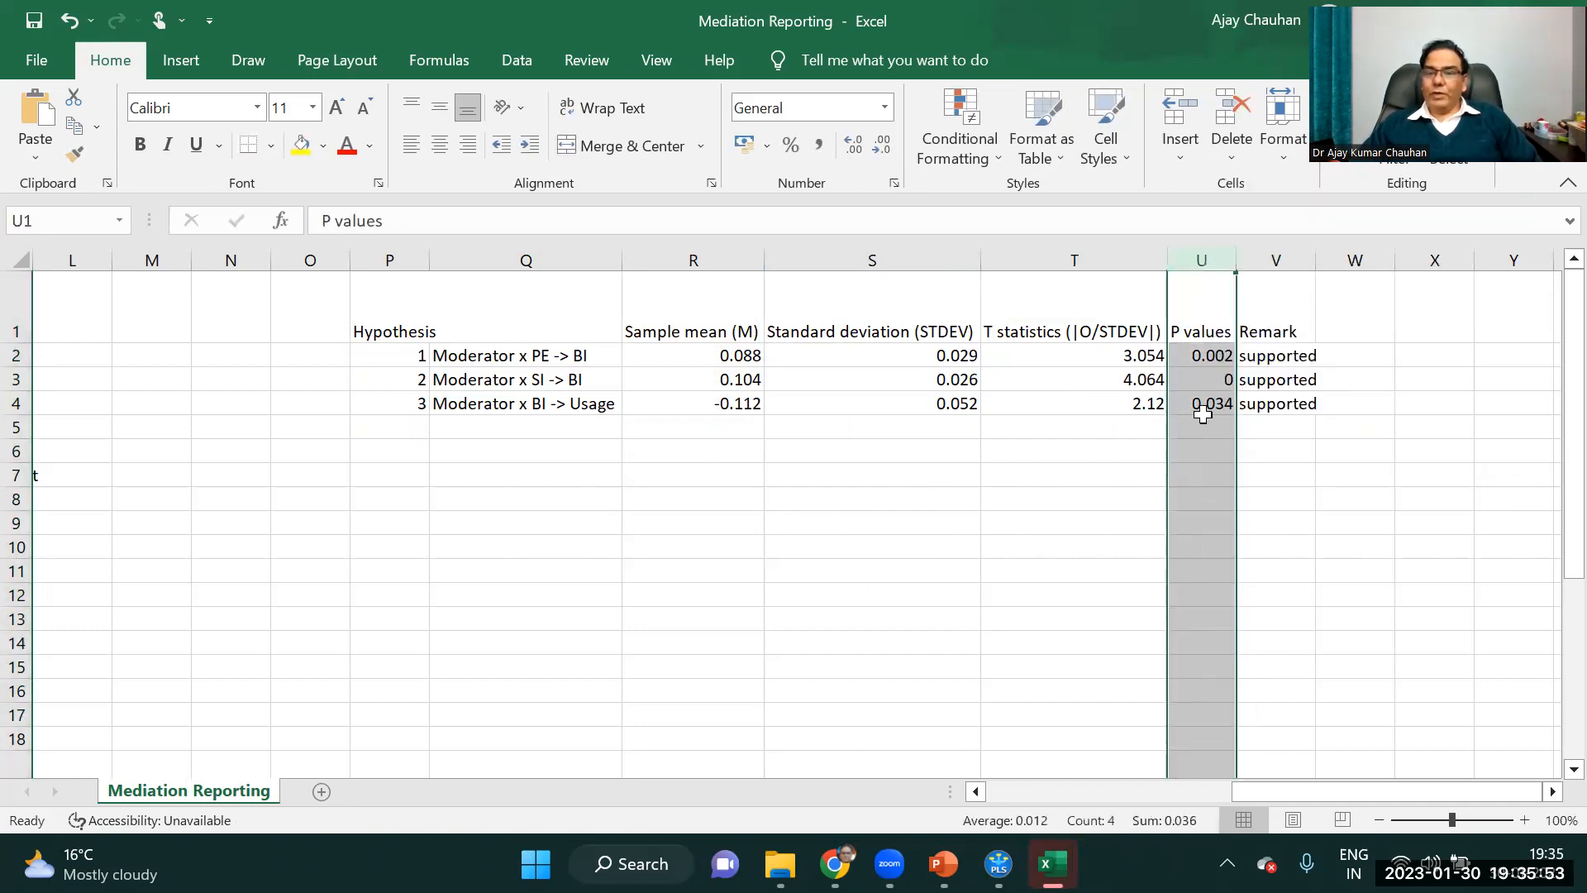
click(1144, 361)
click(361, 220)
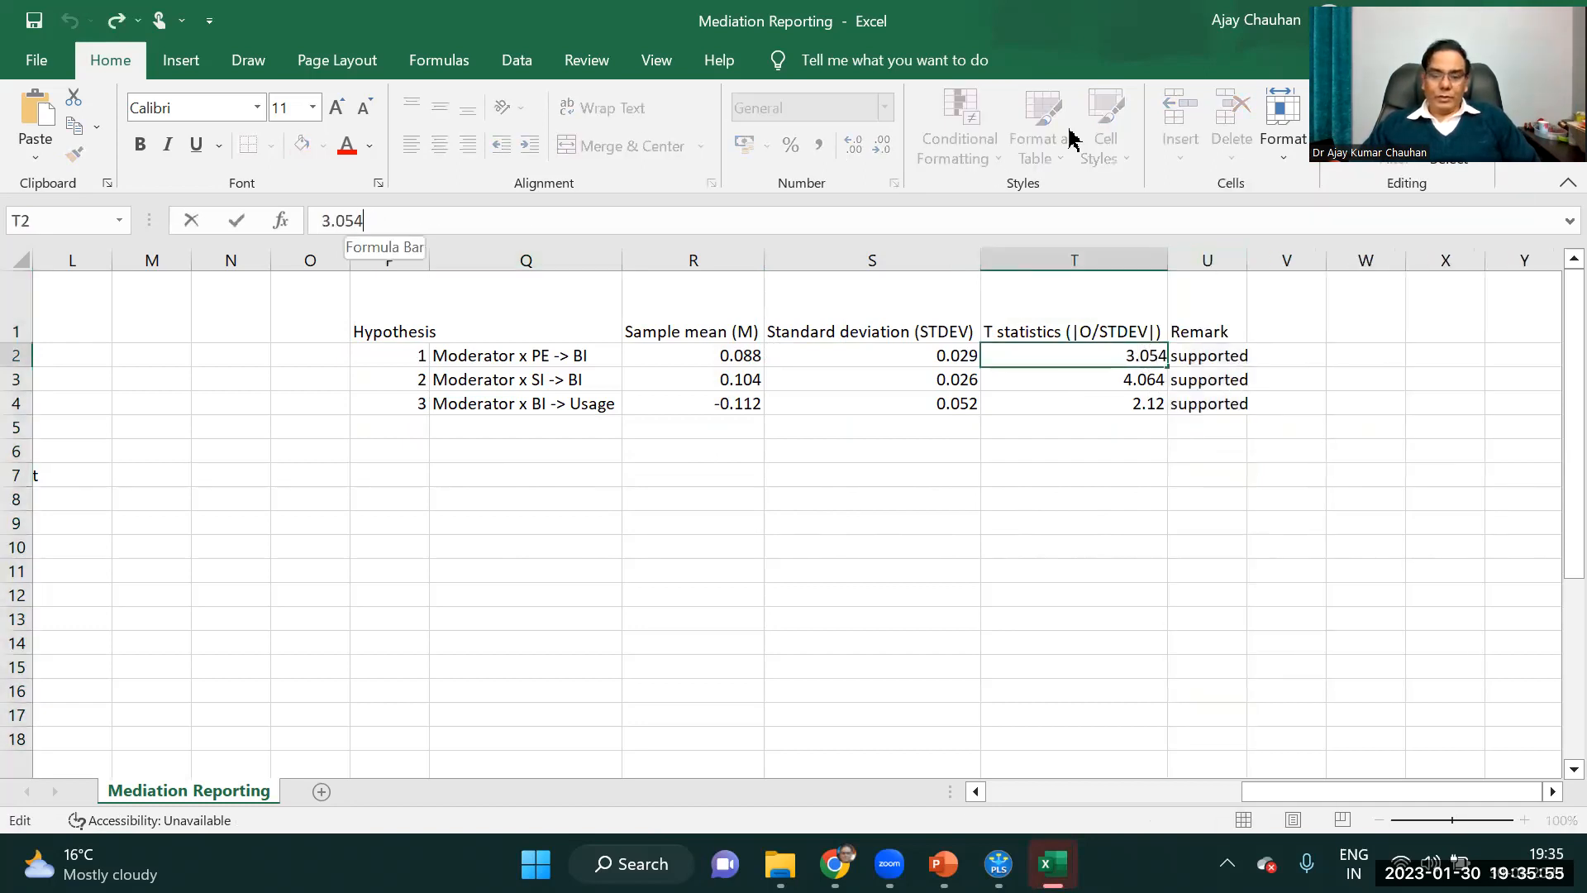
text(**)
key(Return)
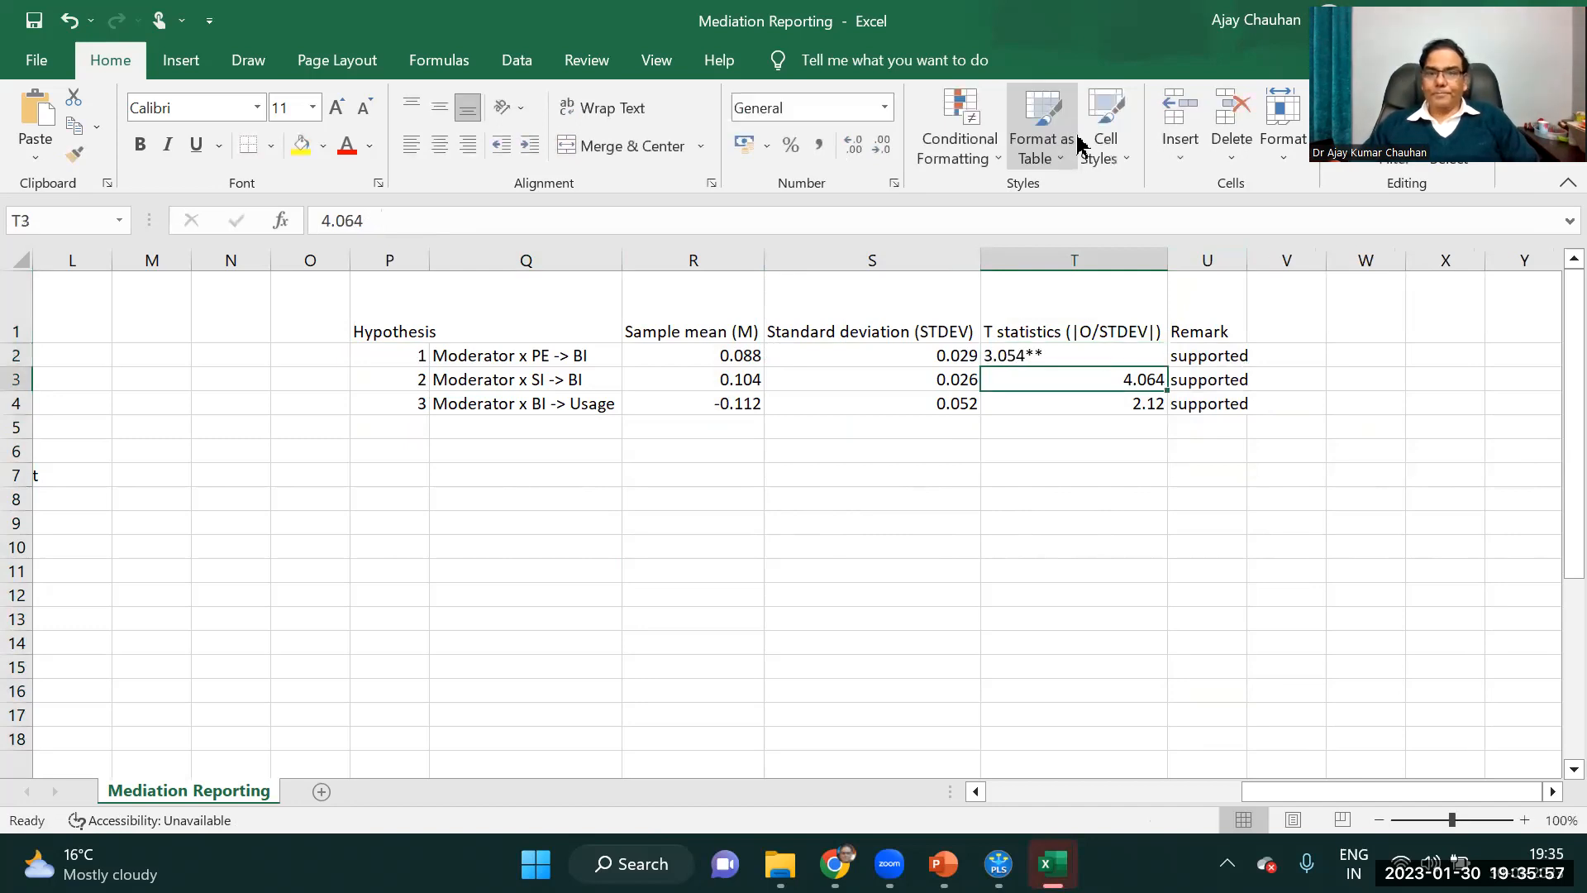
click(373, 228)
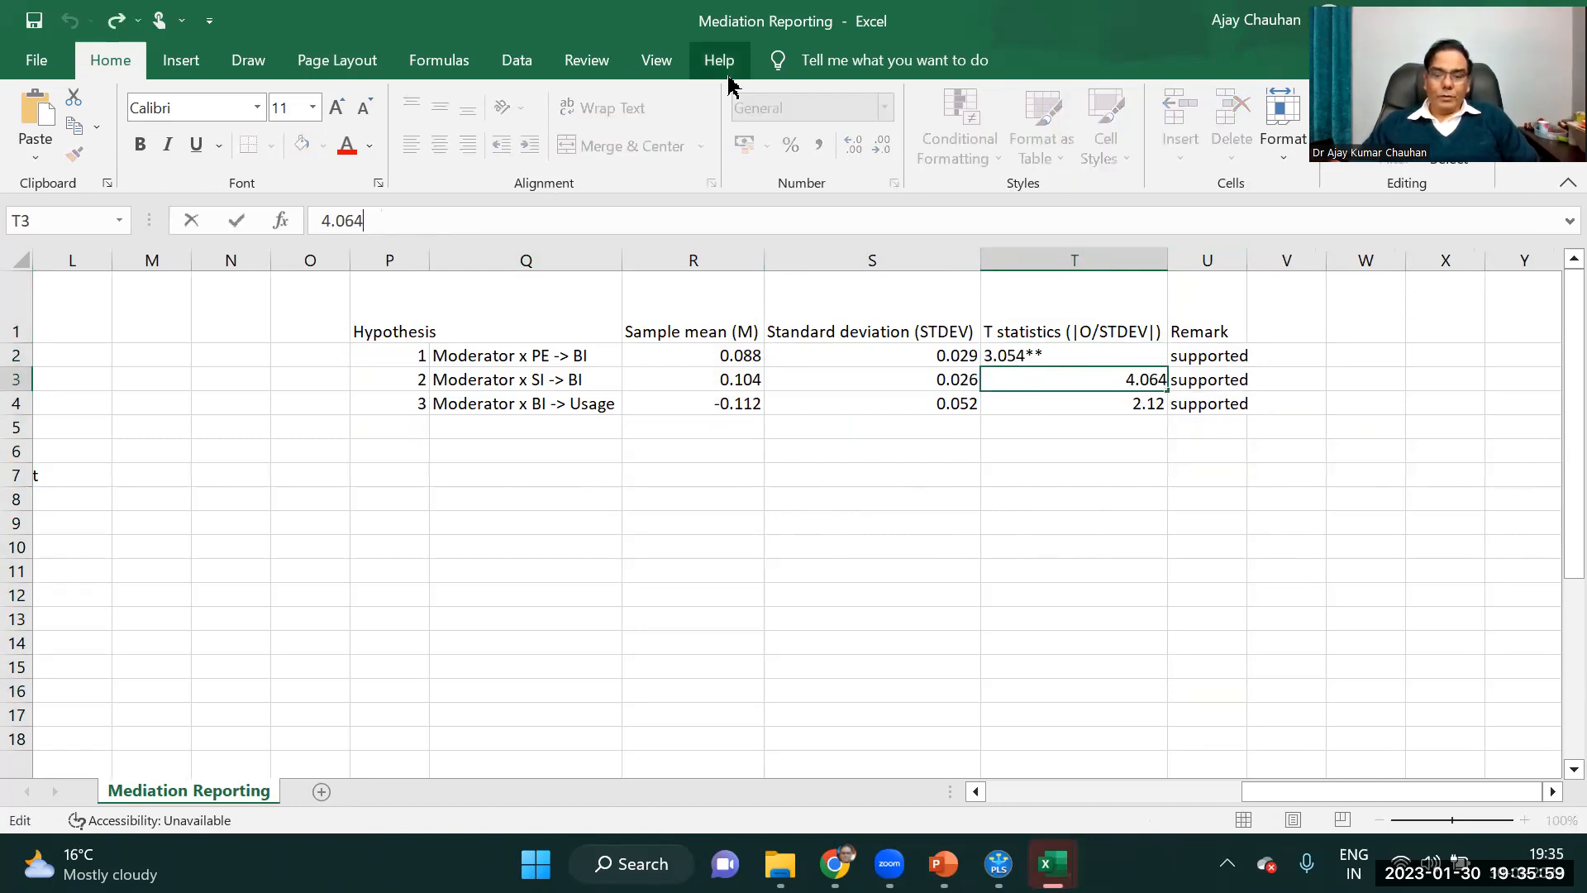
text(**)
key(Return)
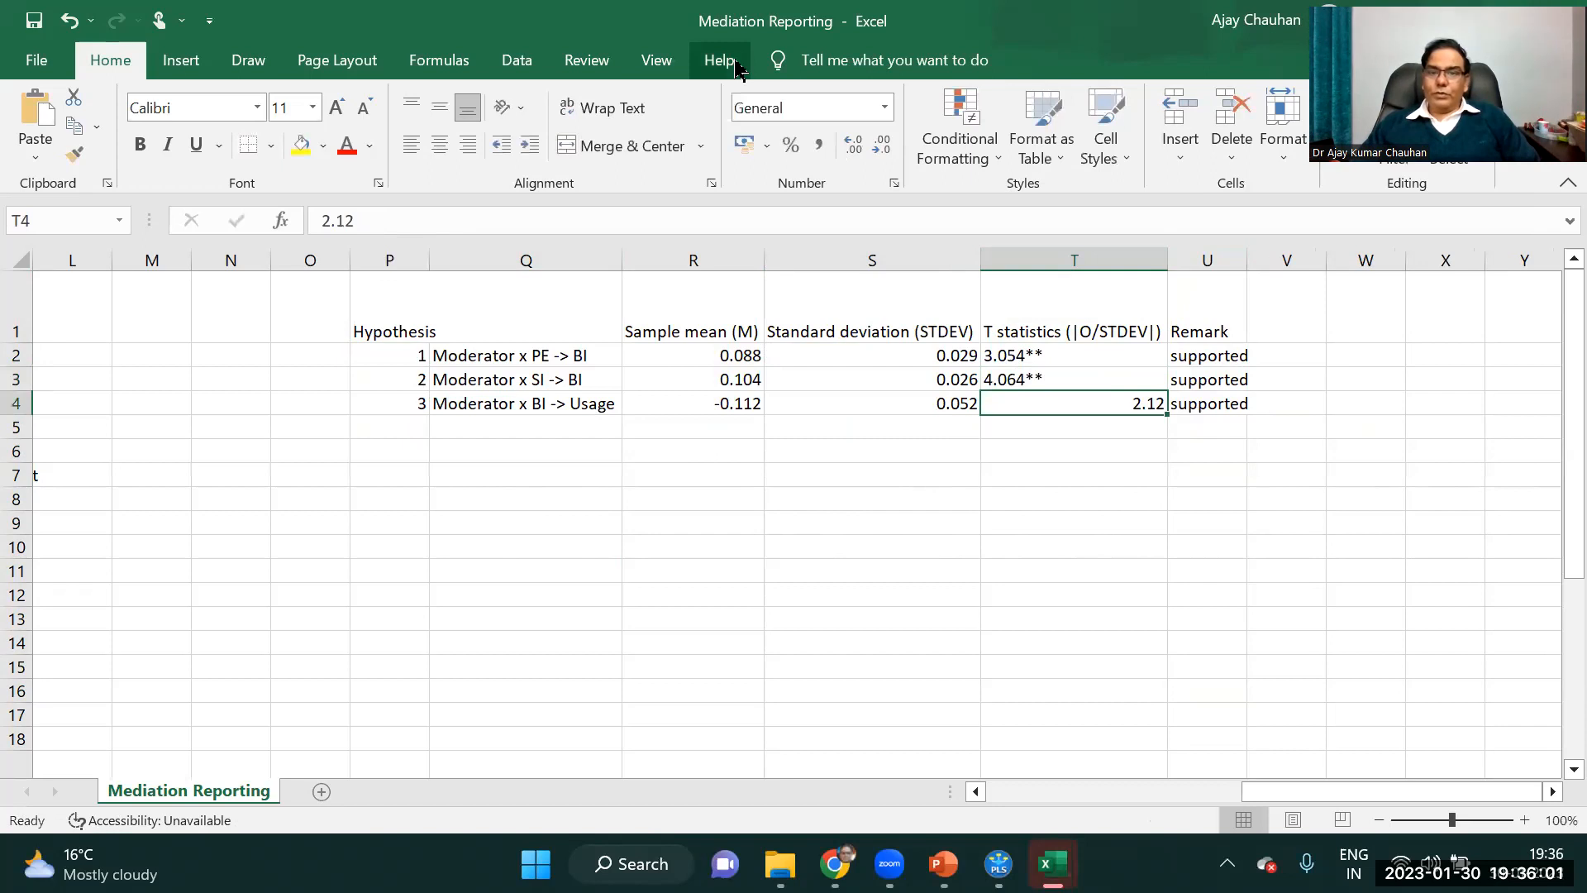
click(382, 223)
text(**)
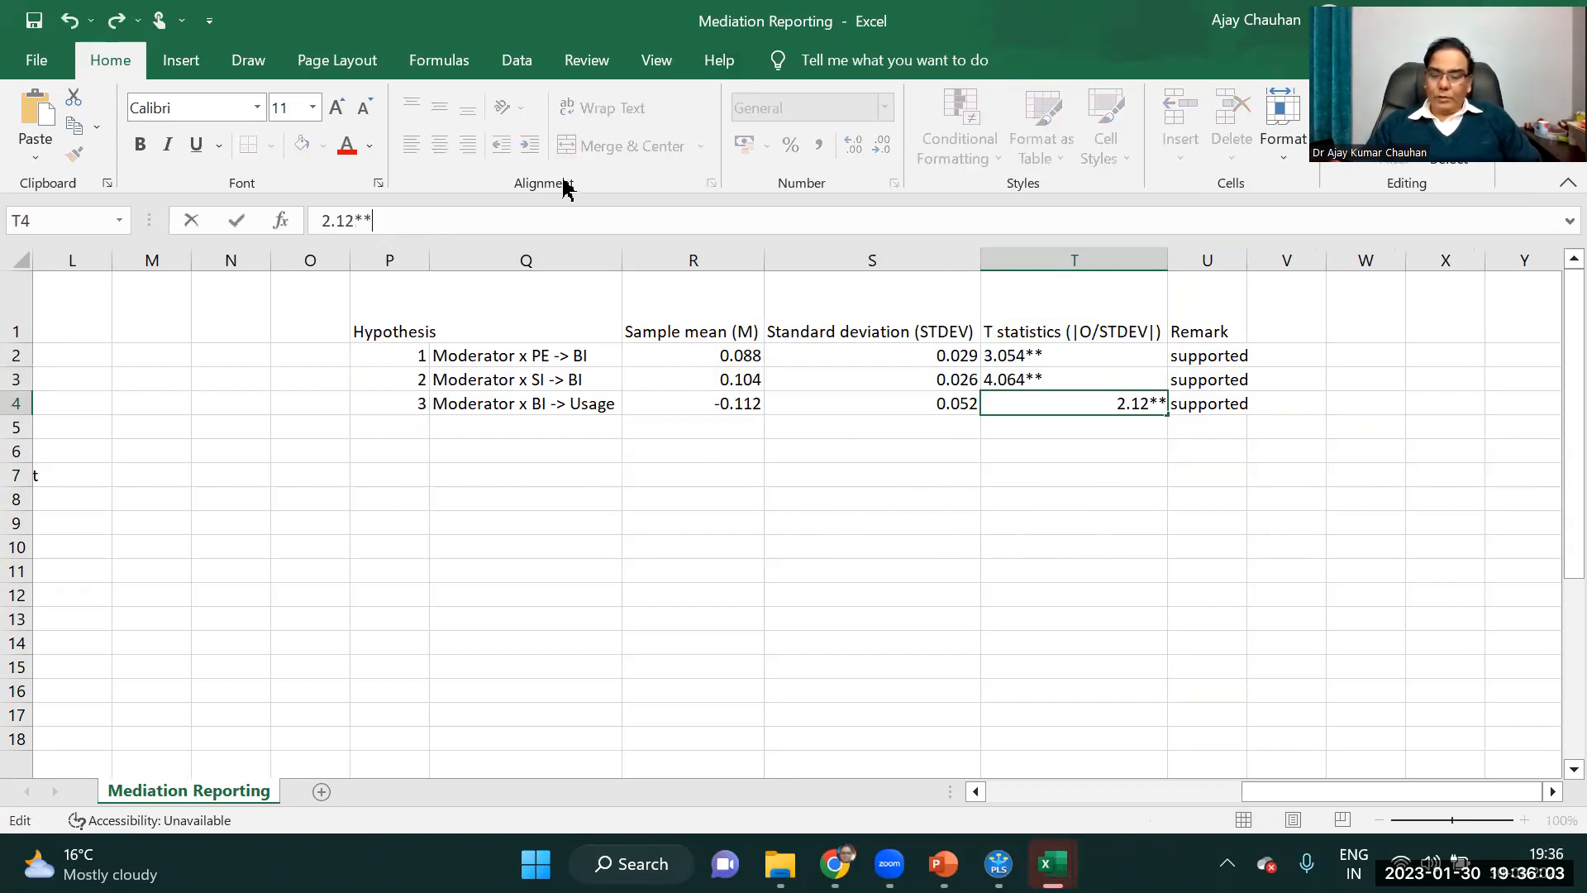
key(Return)
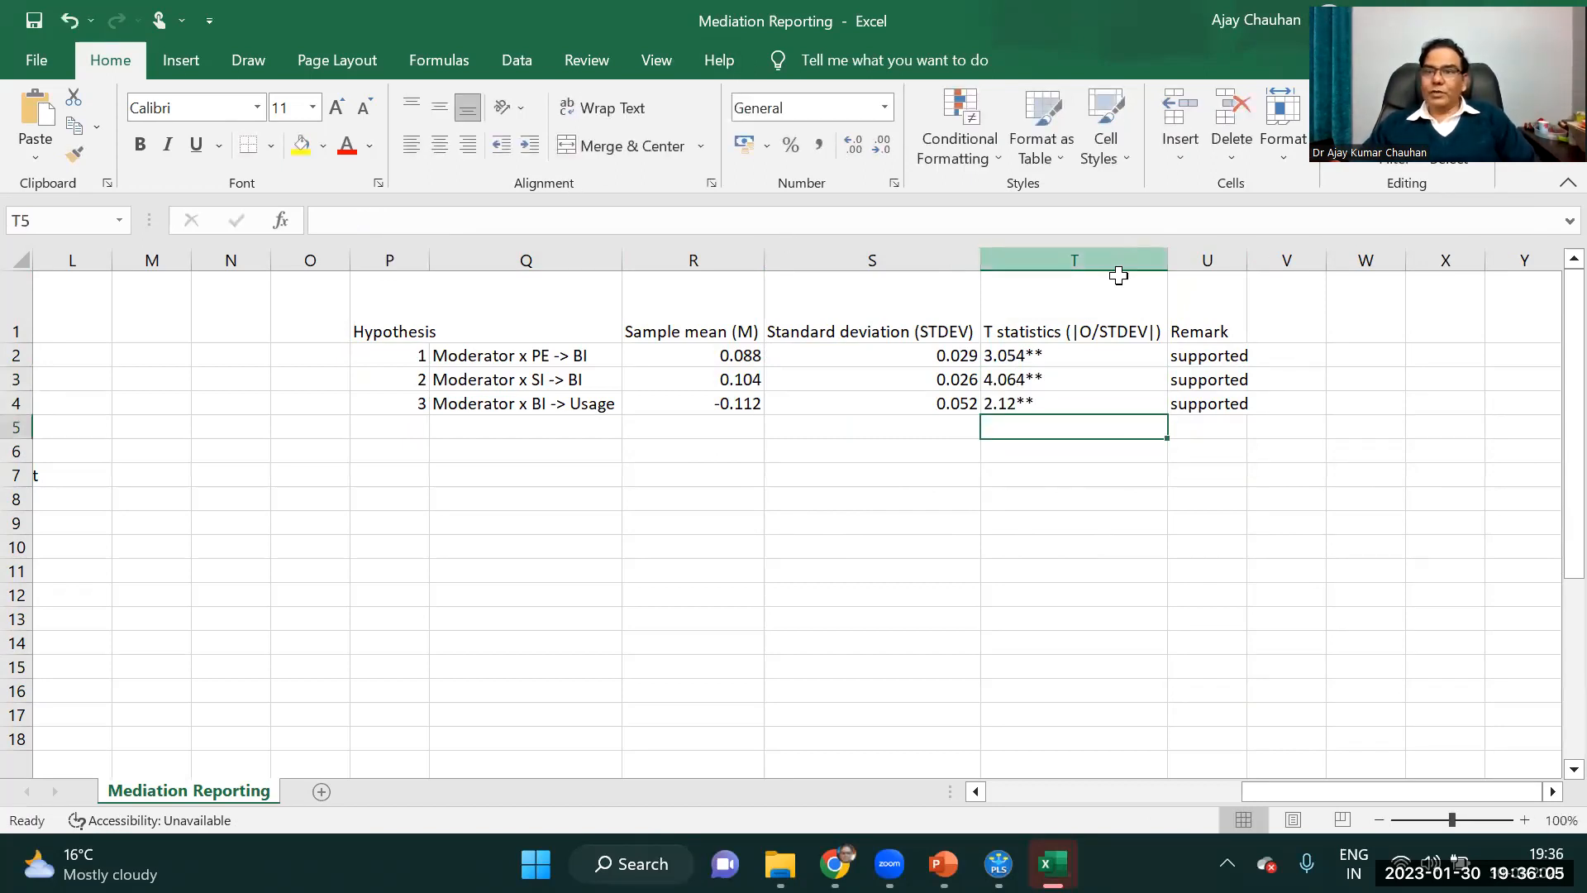
Center the mean, standard deviation and T statistic values in R2:T4 and the hypothesis numbers in P2:P4.
drag(1016, 353, 1017, 378)
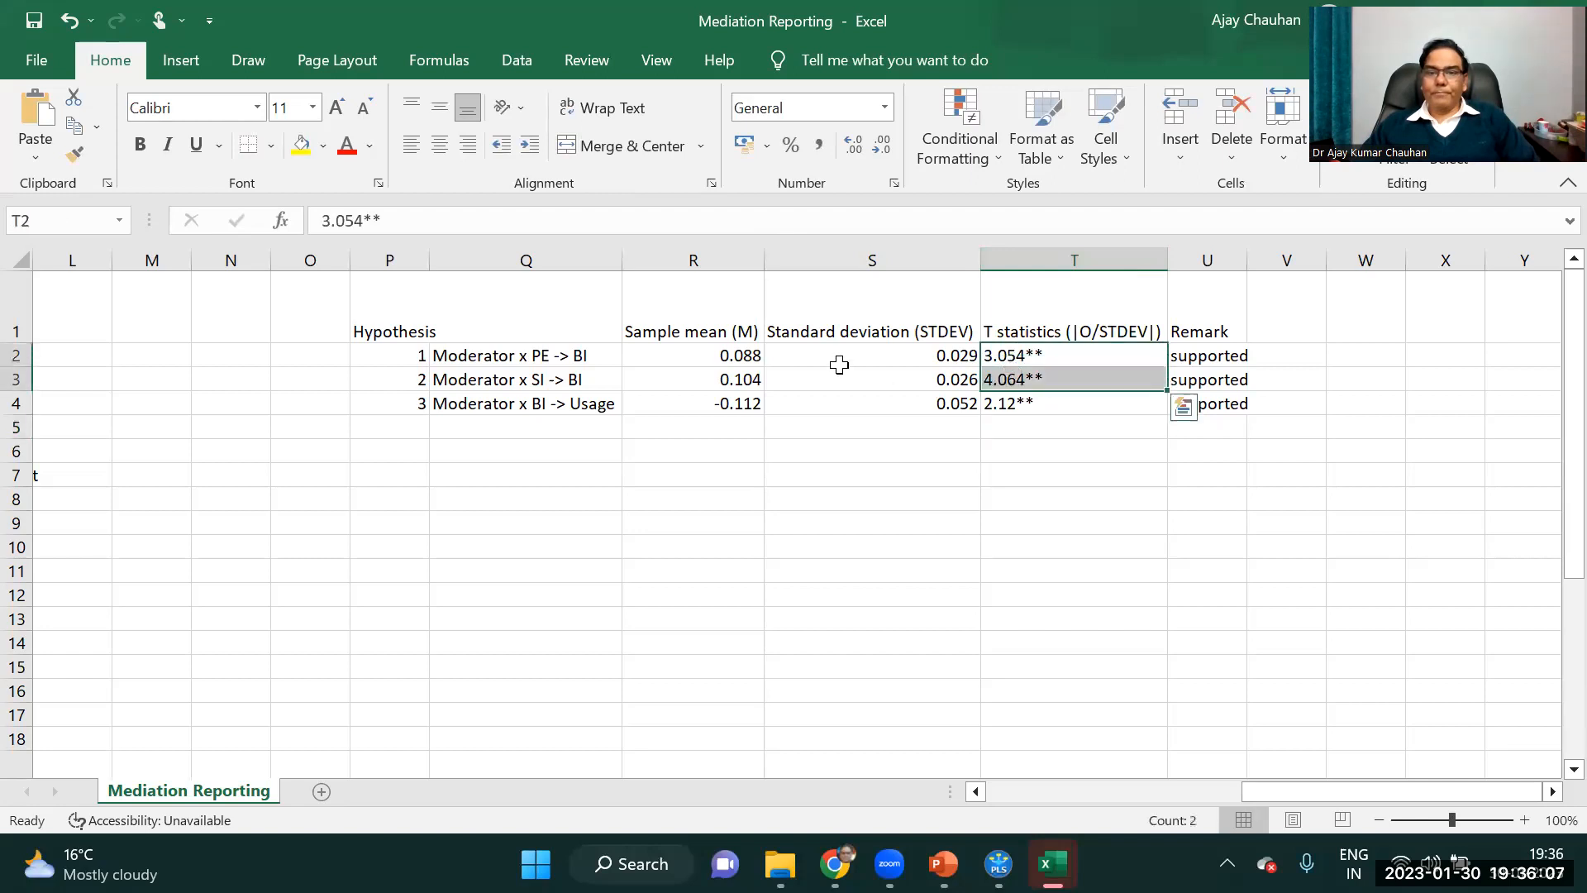
drag(747, 361, 1014, 403)
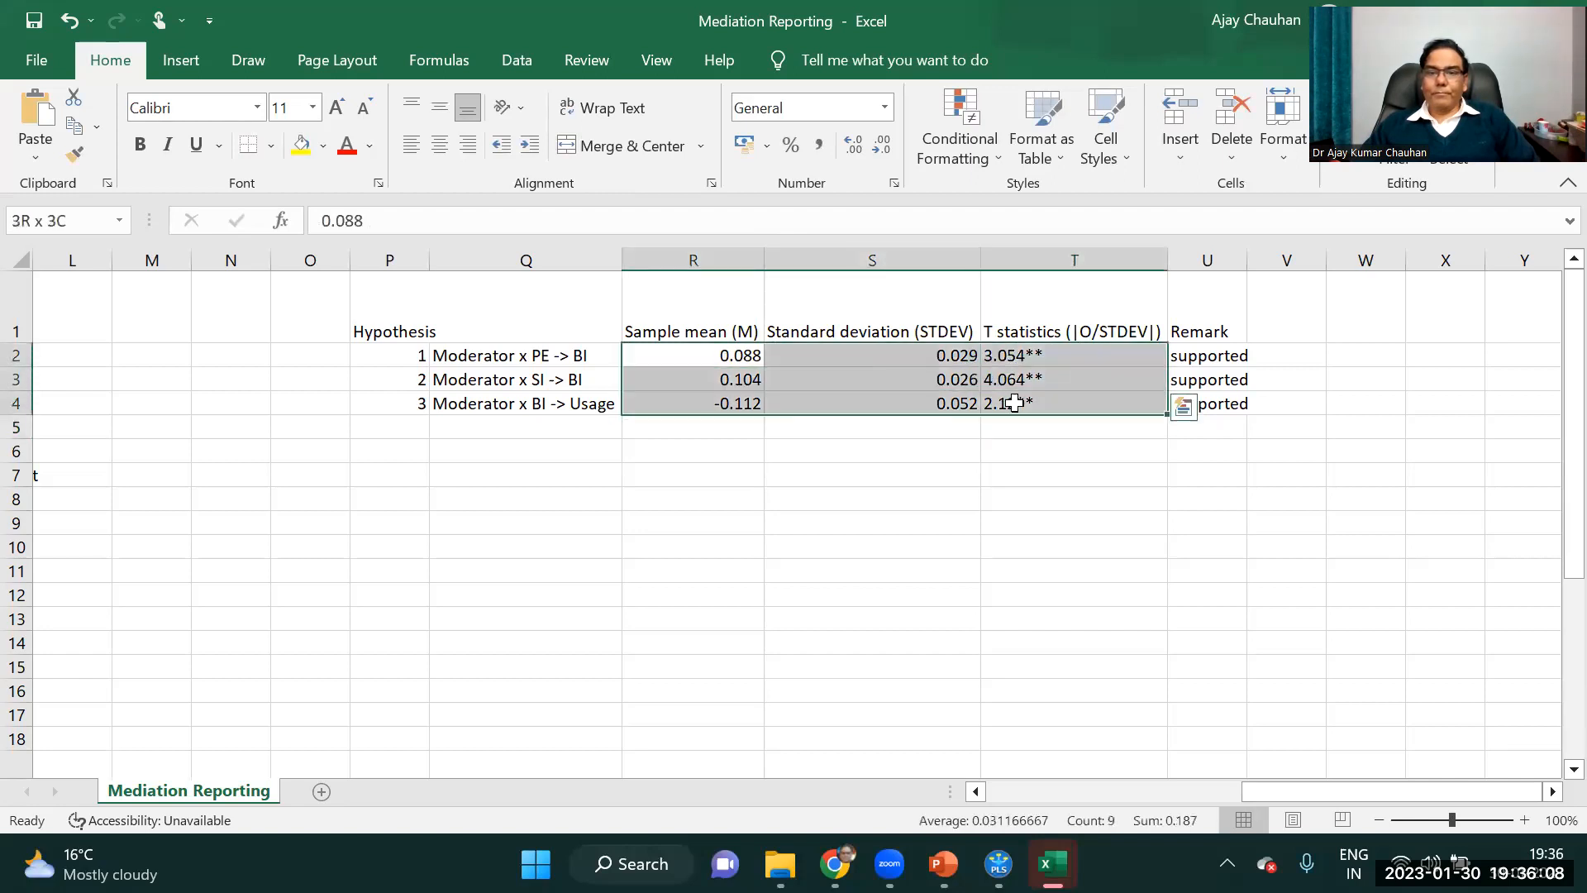
click(439, 145)
click(949, 516)
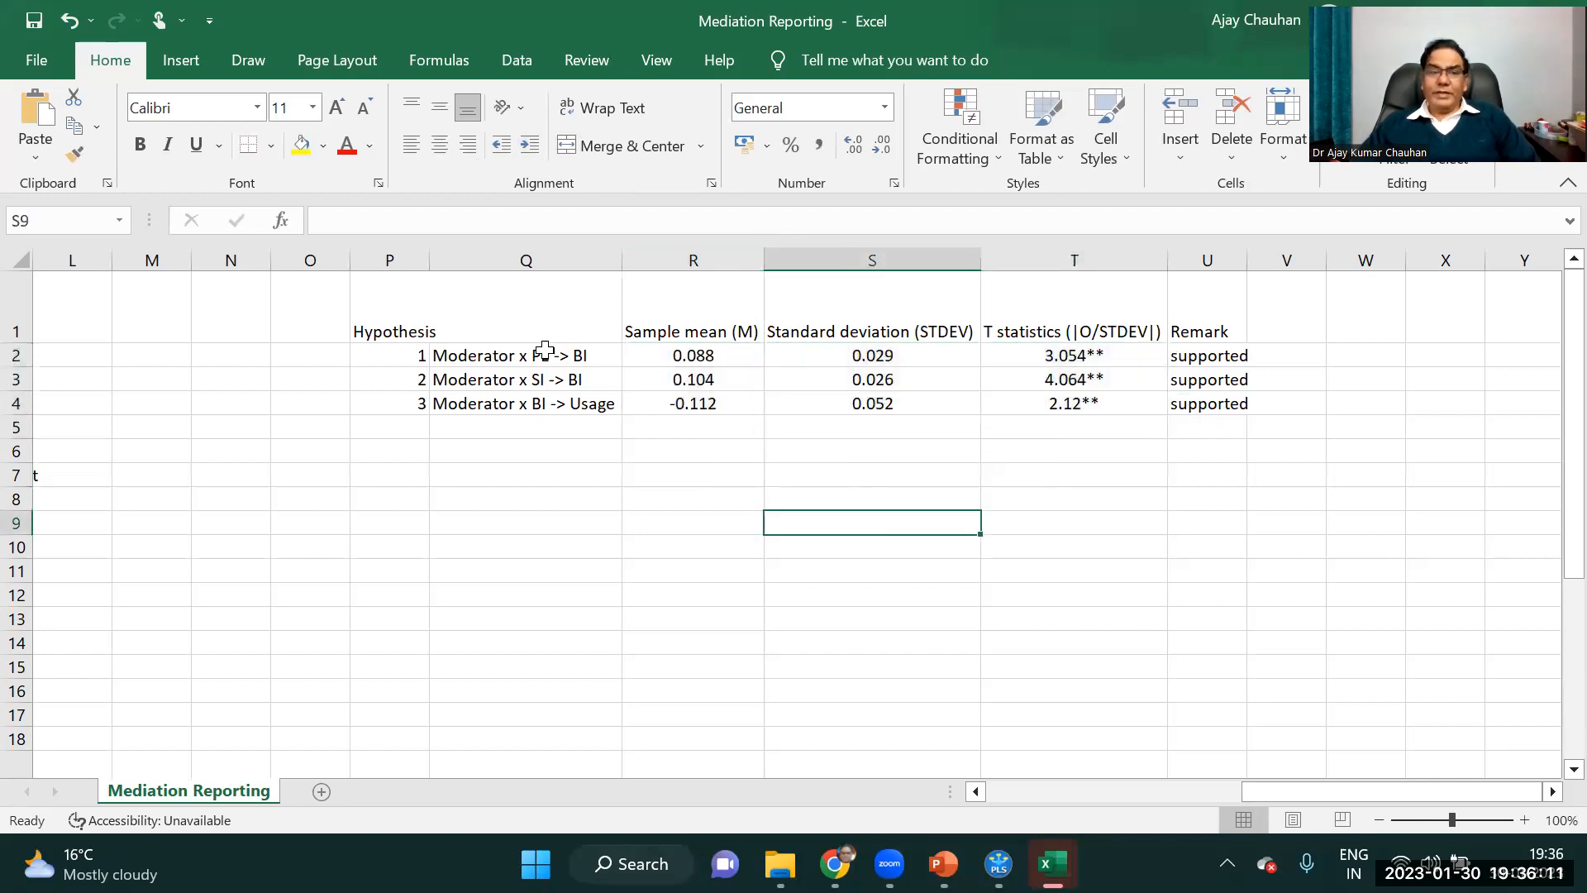
drag(412, 353, 427, 404)
click(439, 145)
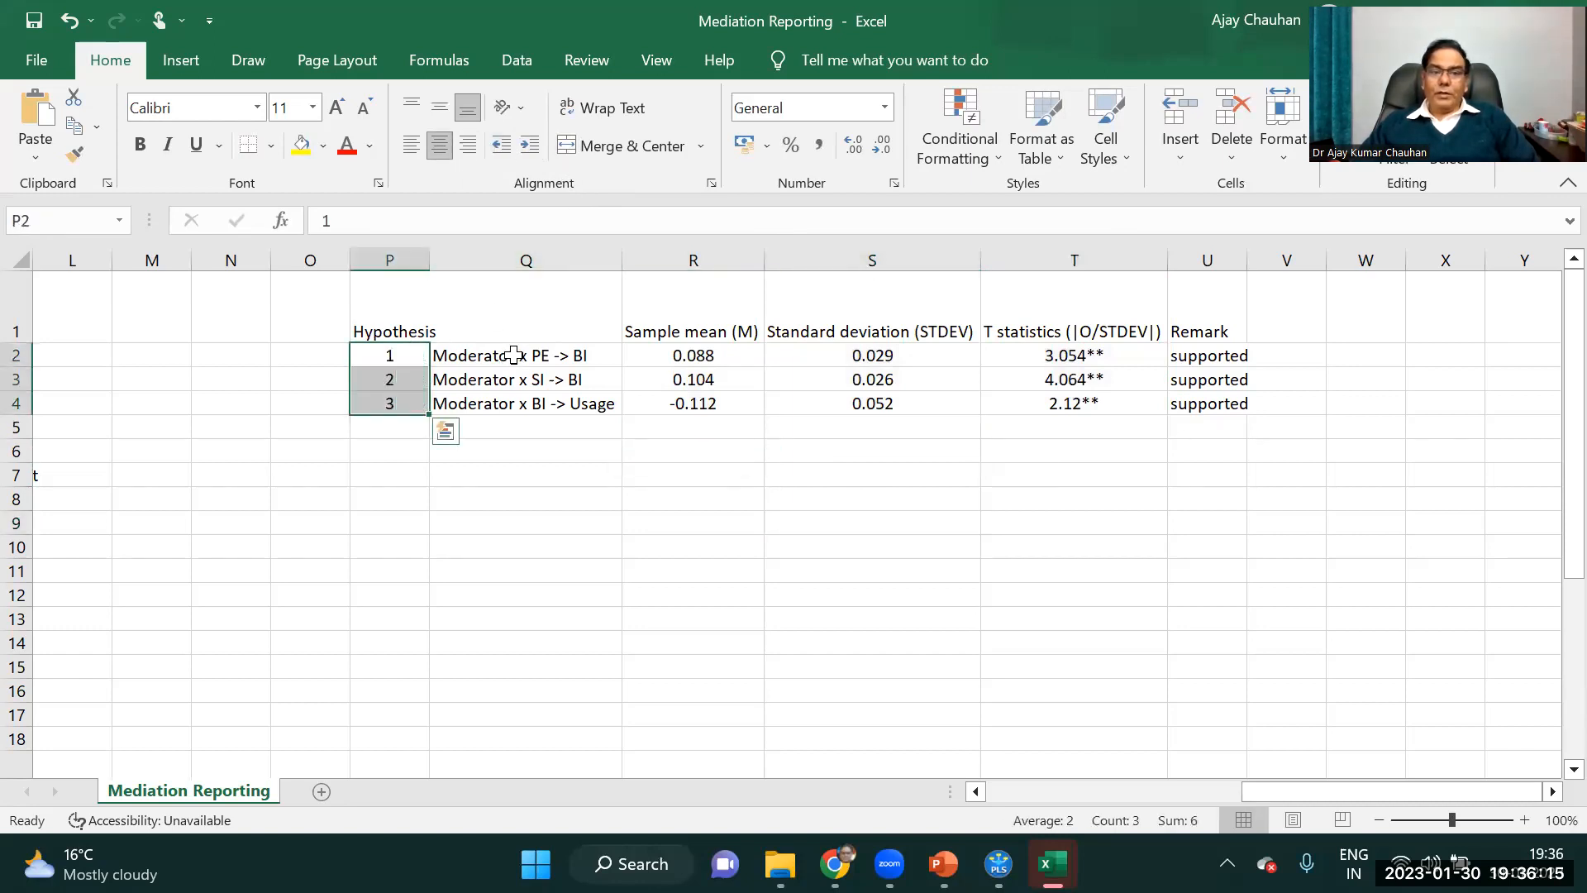
Apply all borders to the moderation table in P1:U4.
click(513, 354)
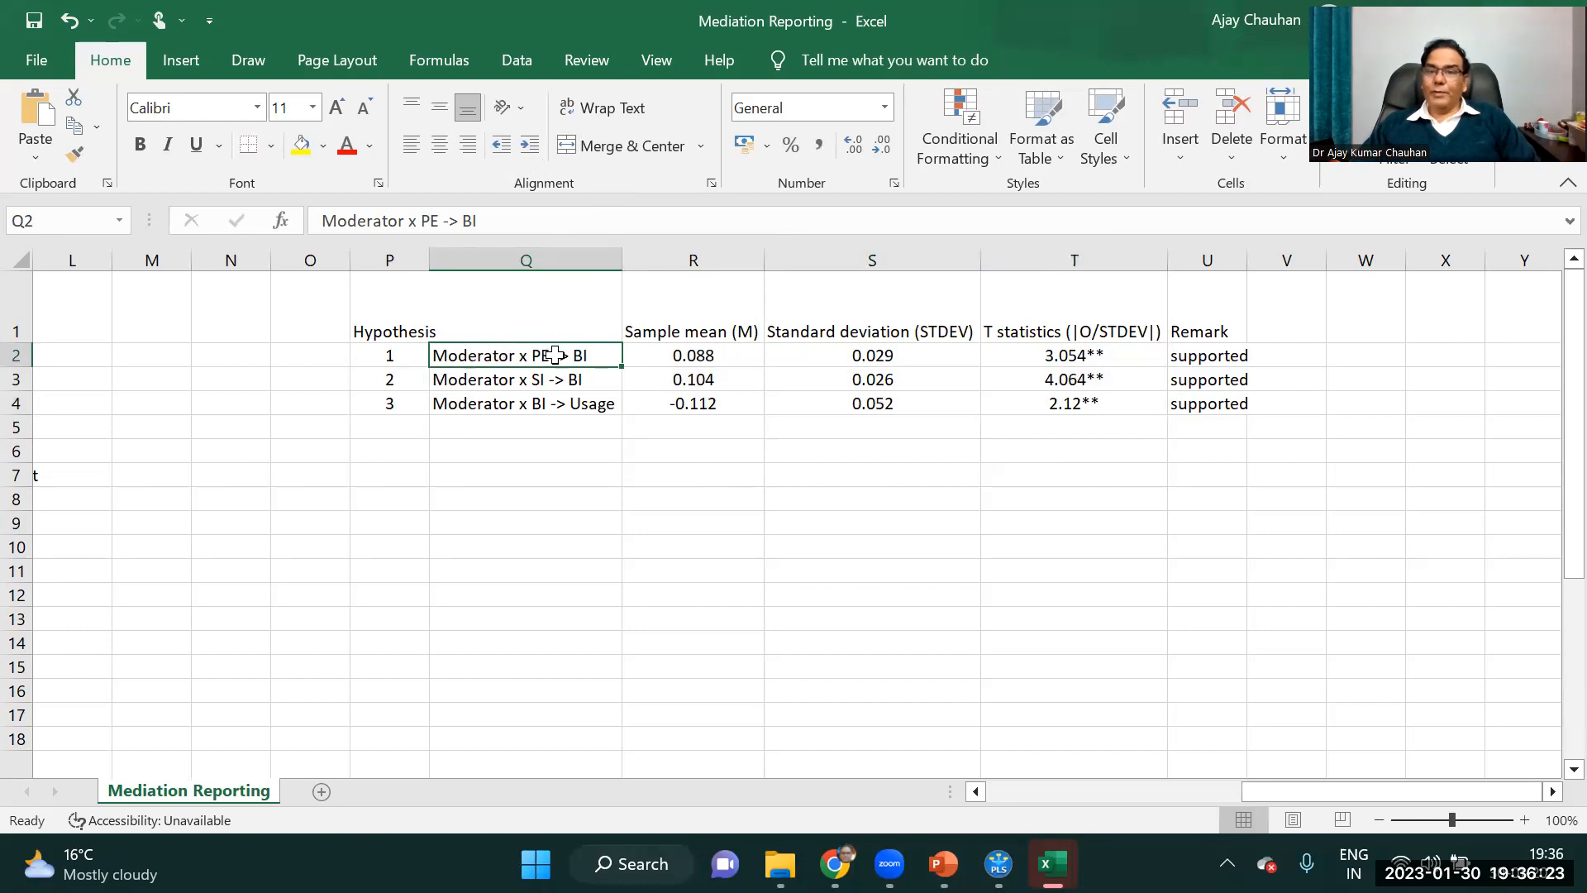
click(469, 380)
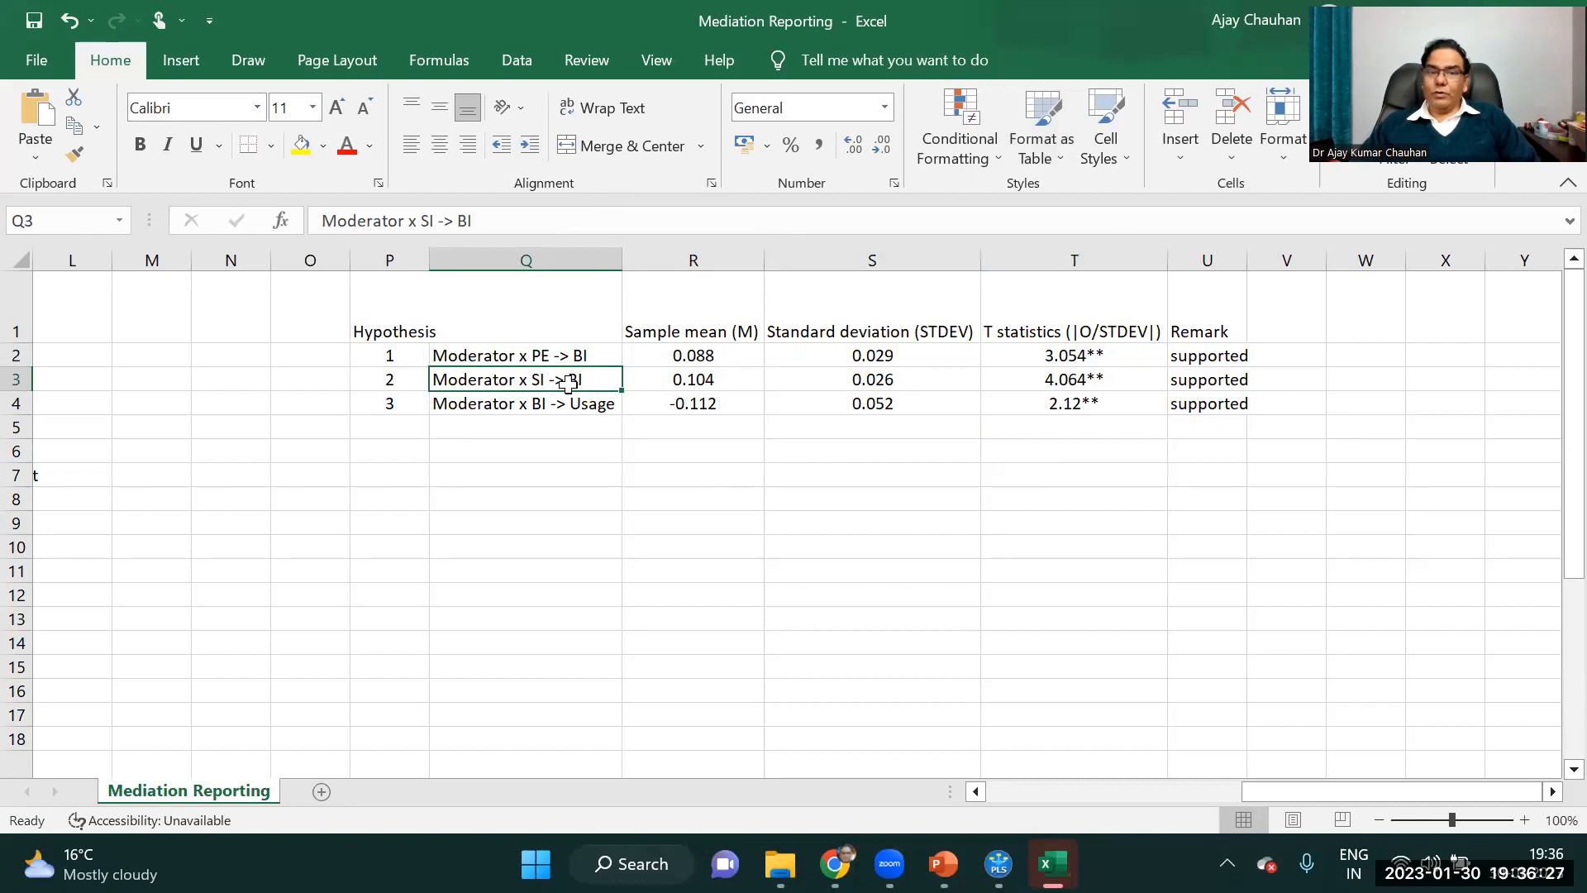
drag(416, 332, 1193, 418)
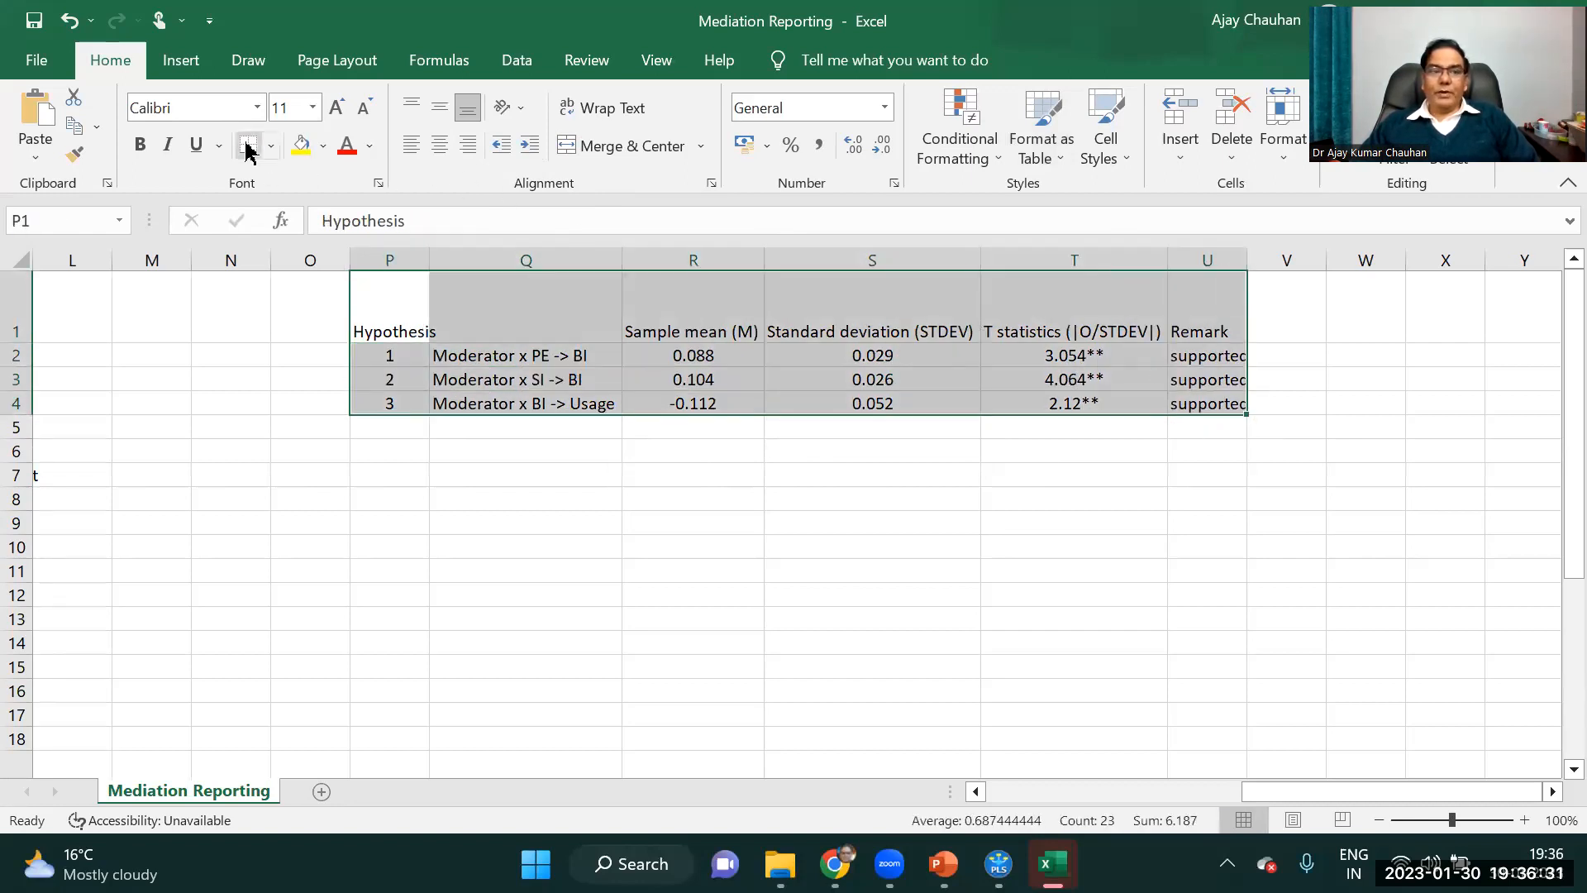
click(271, 146)
click(302, 364)
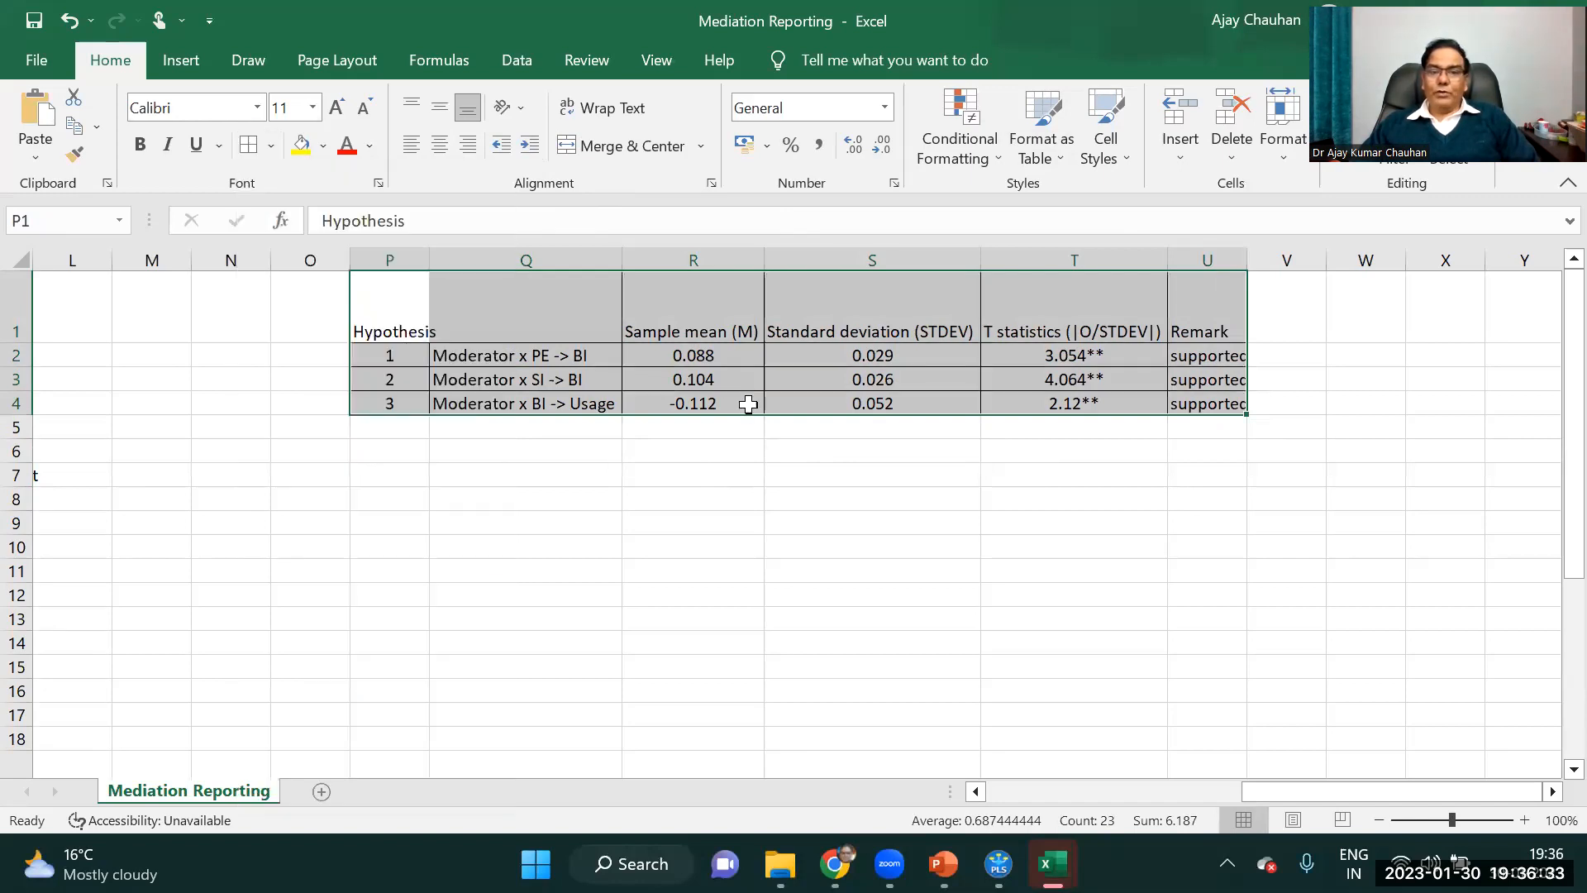
click(836, 528)
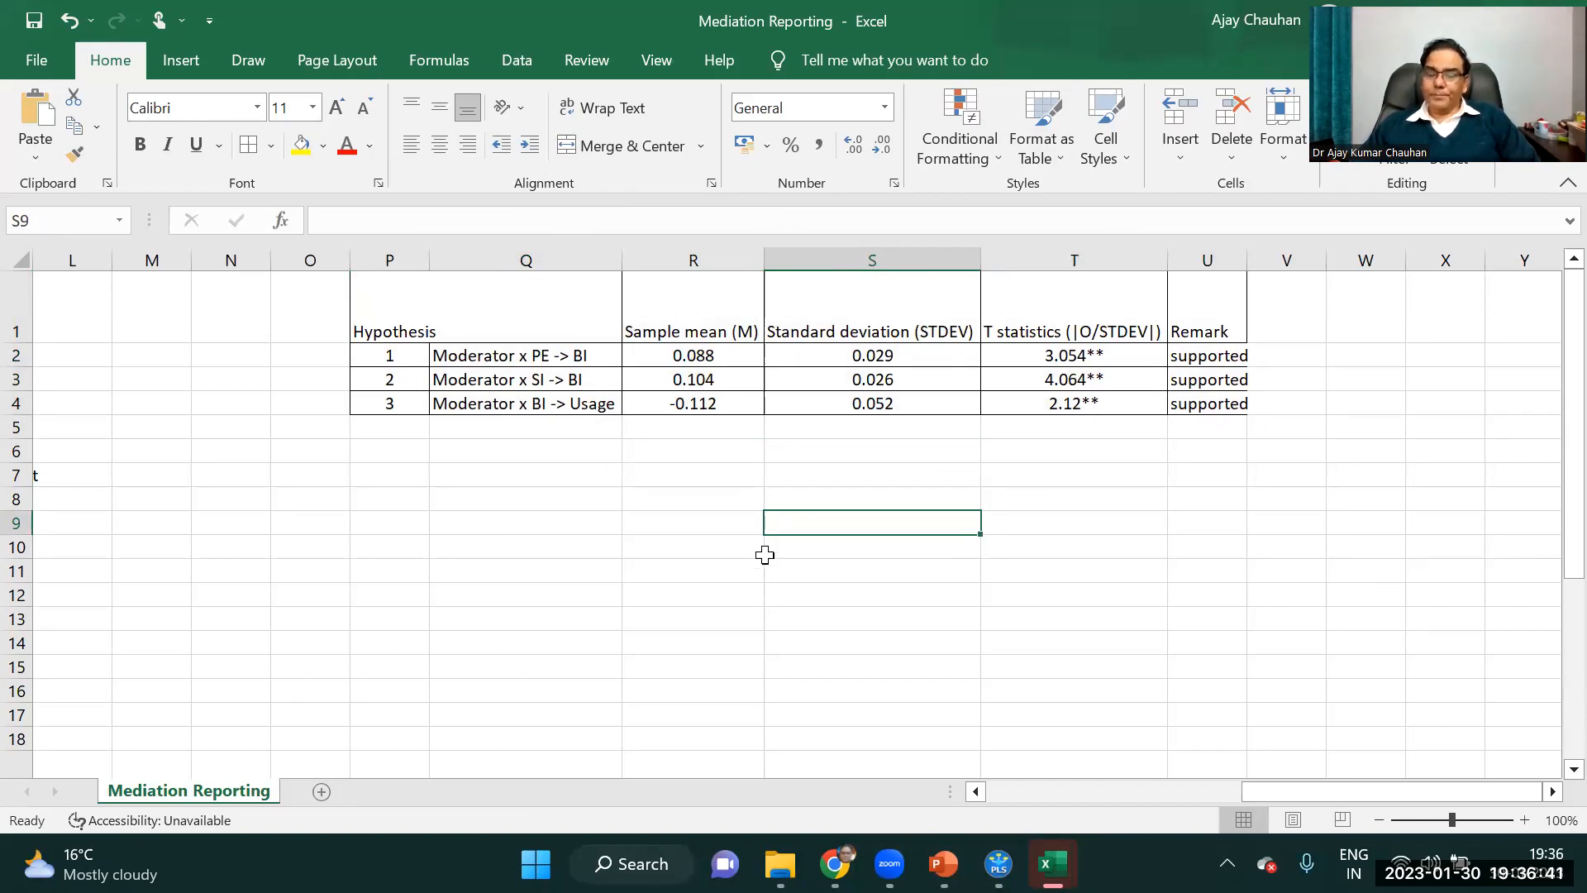
Switch to SmartPLS and examine the direct-effect rows, BI -> Usage to SI -> BI, in the path coefficients table.
click(998, 863)
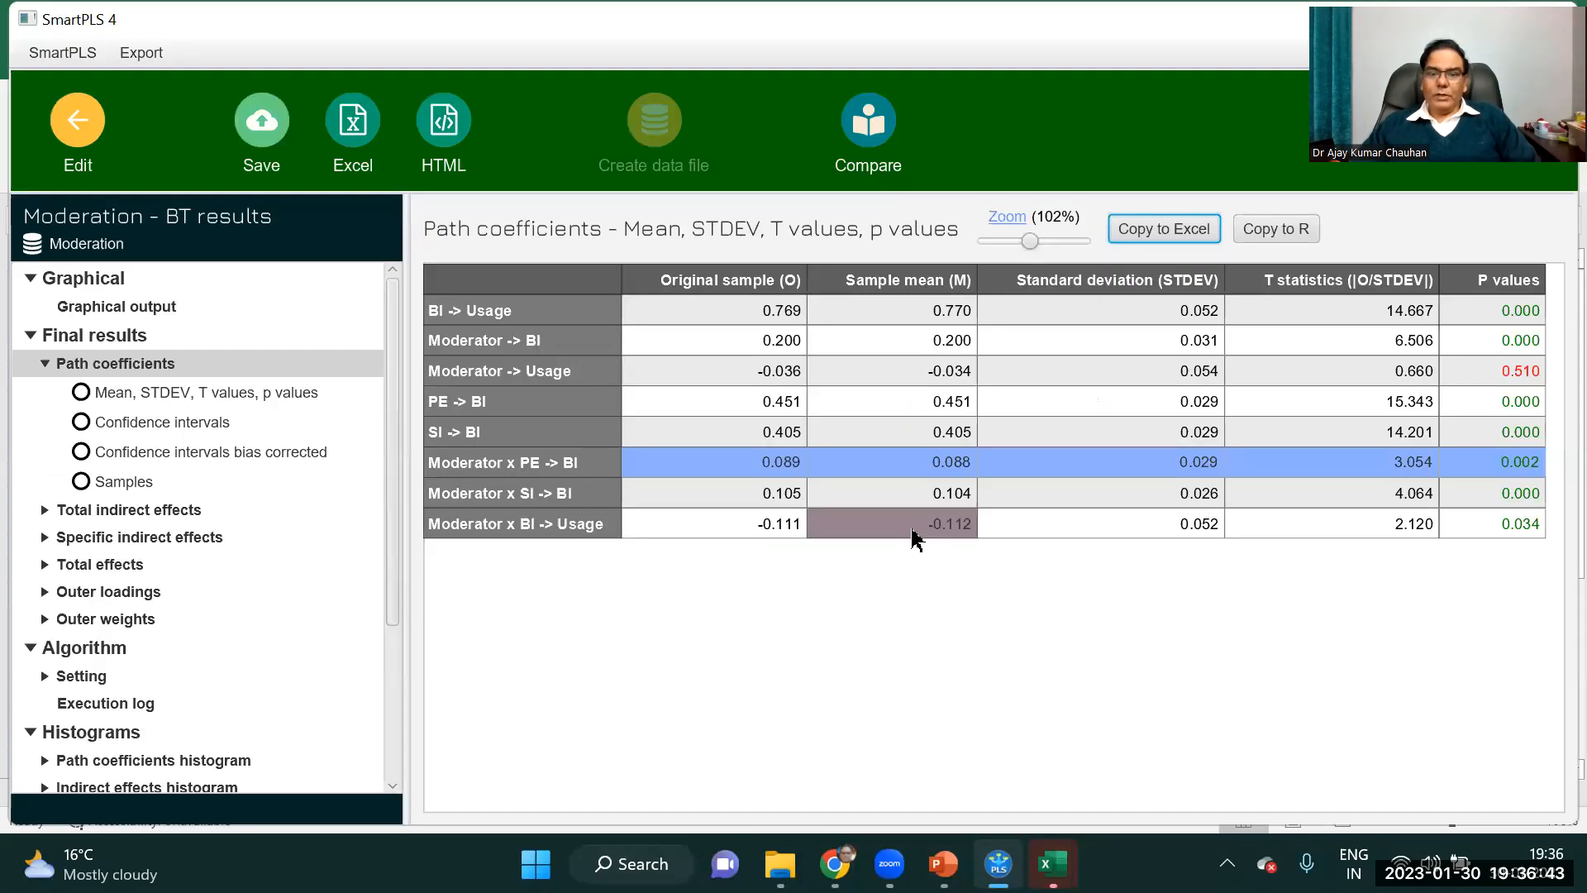
mouse_move(1053, 864)
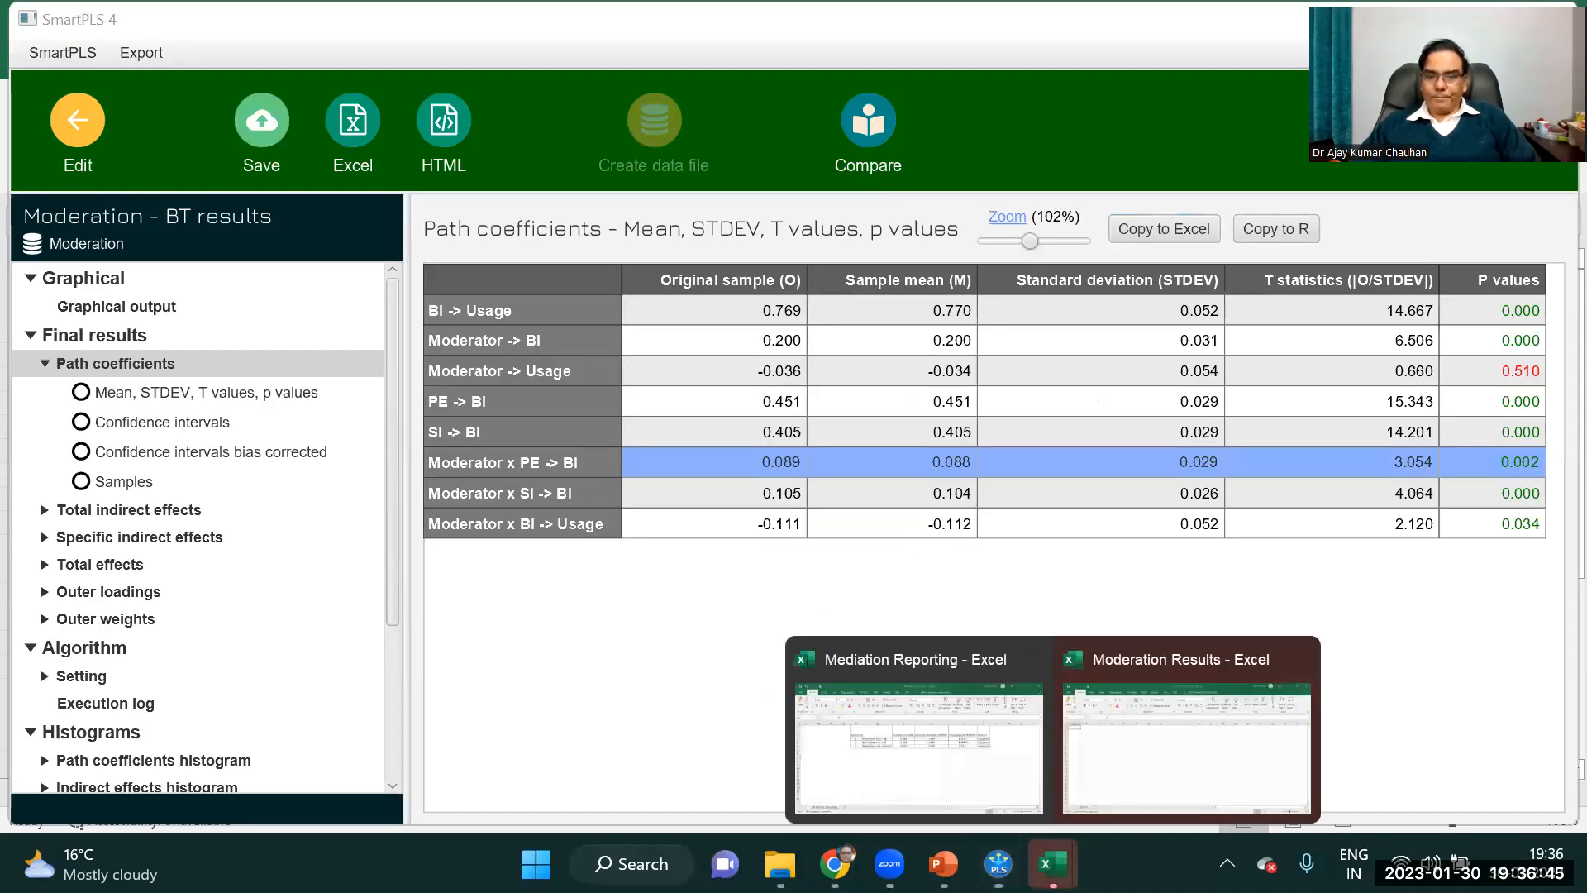
click(1133, 755)
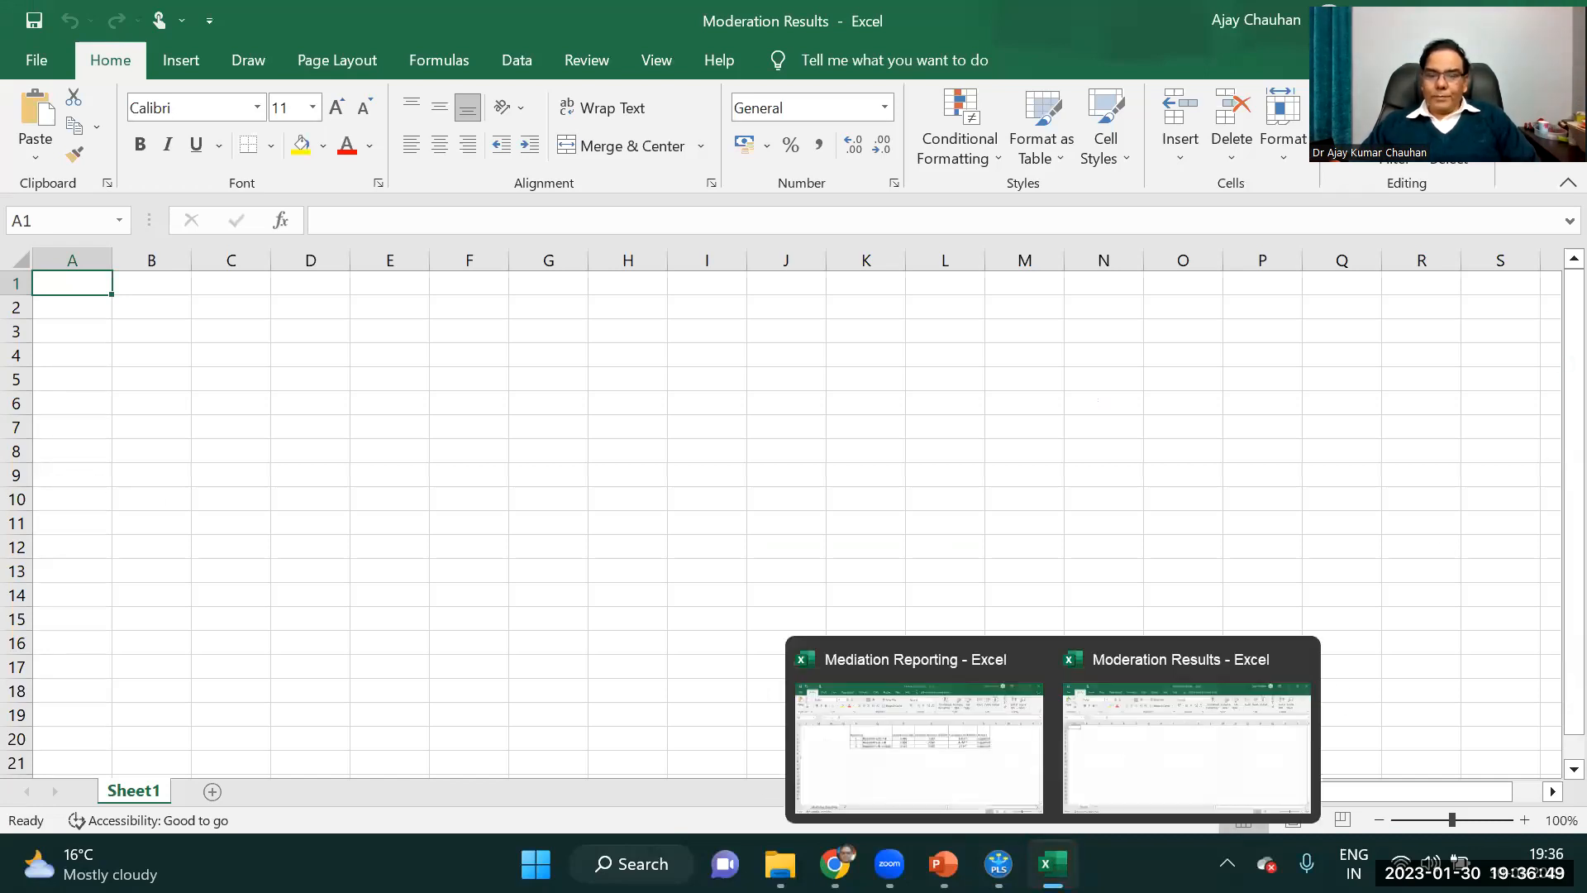
click(998, 864)
click(991, 616)
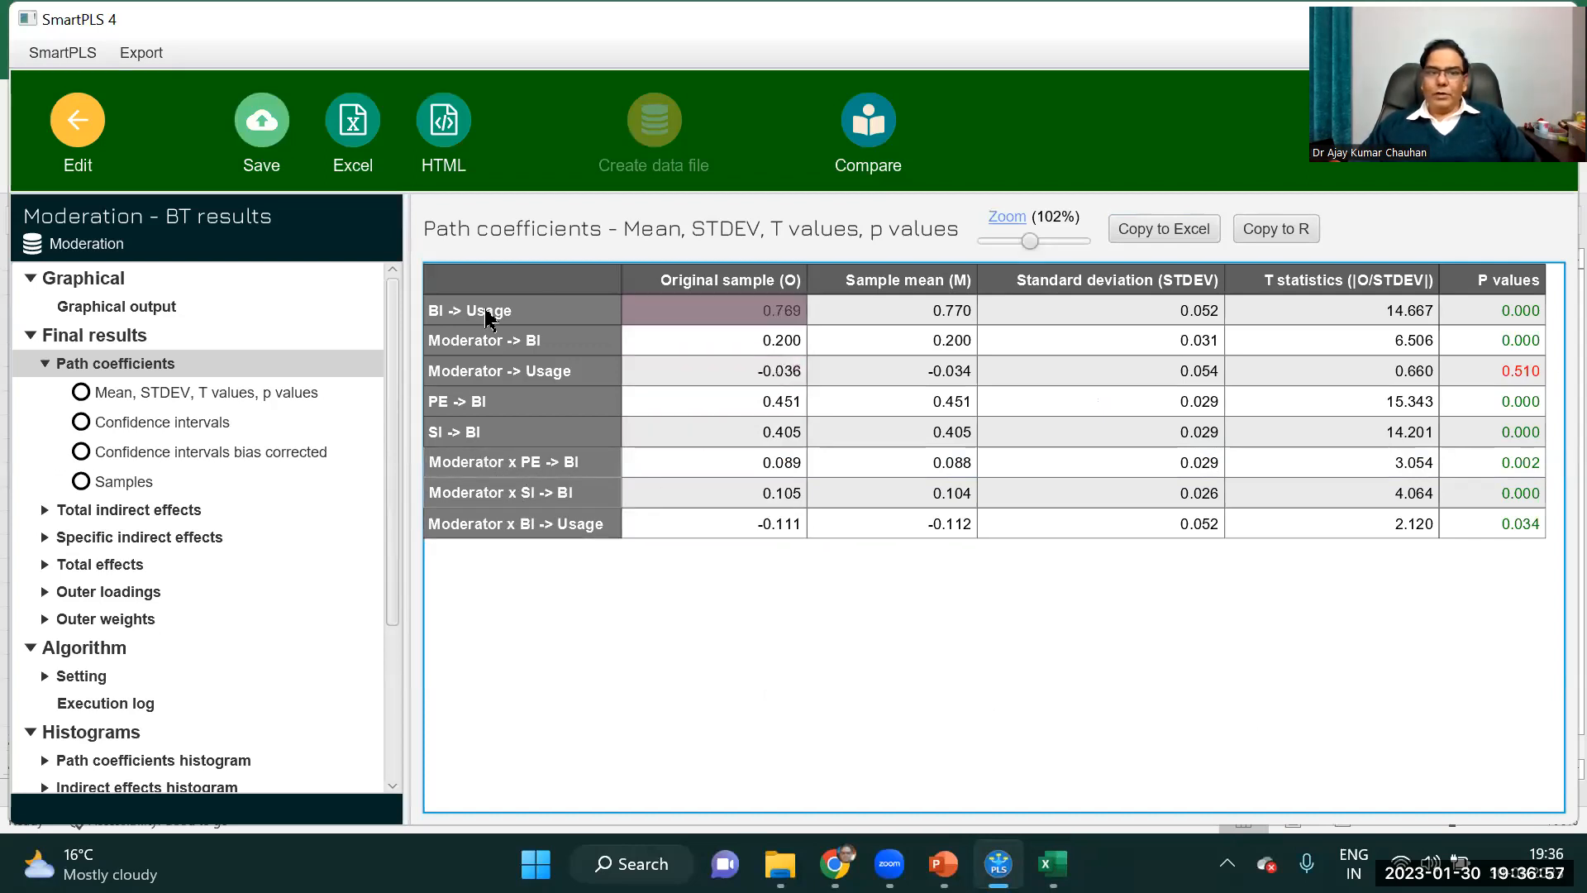
drag(744, 310, 1510, 446)
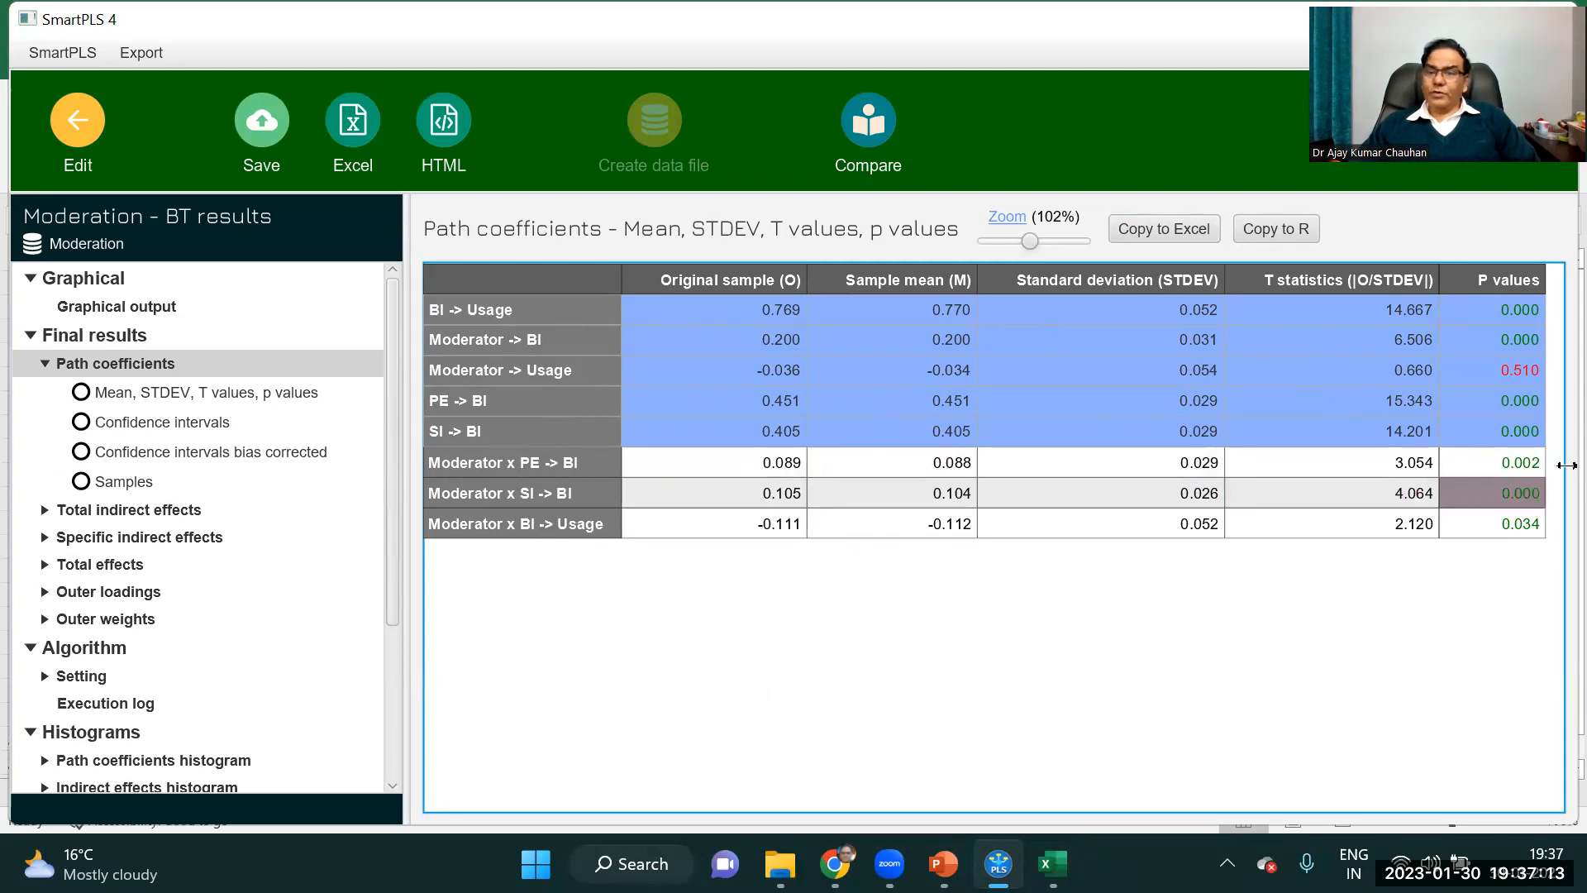
click(728, 600)
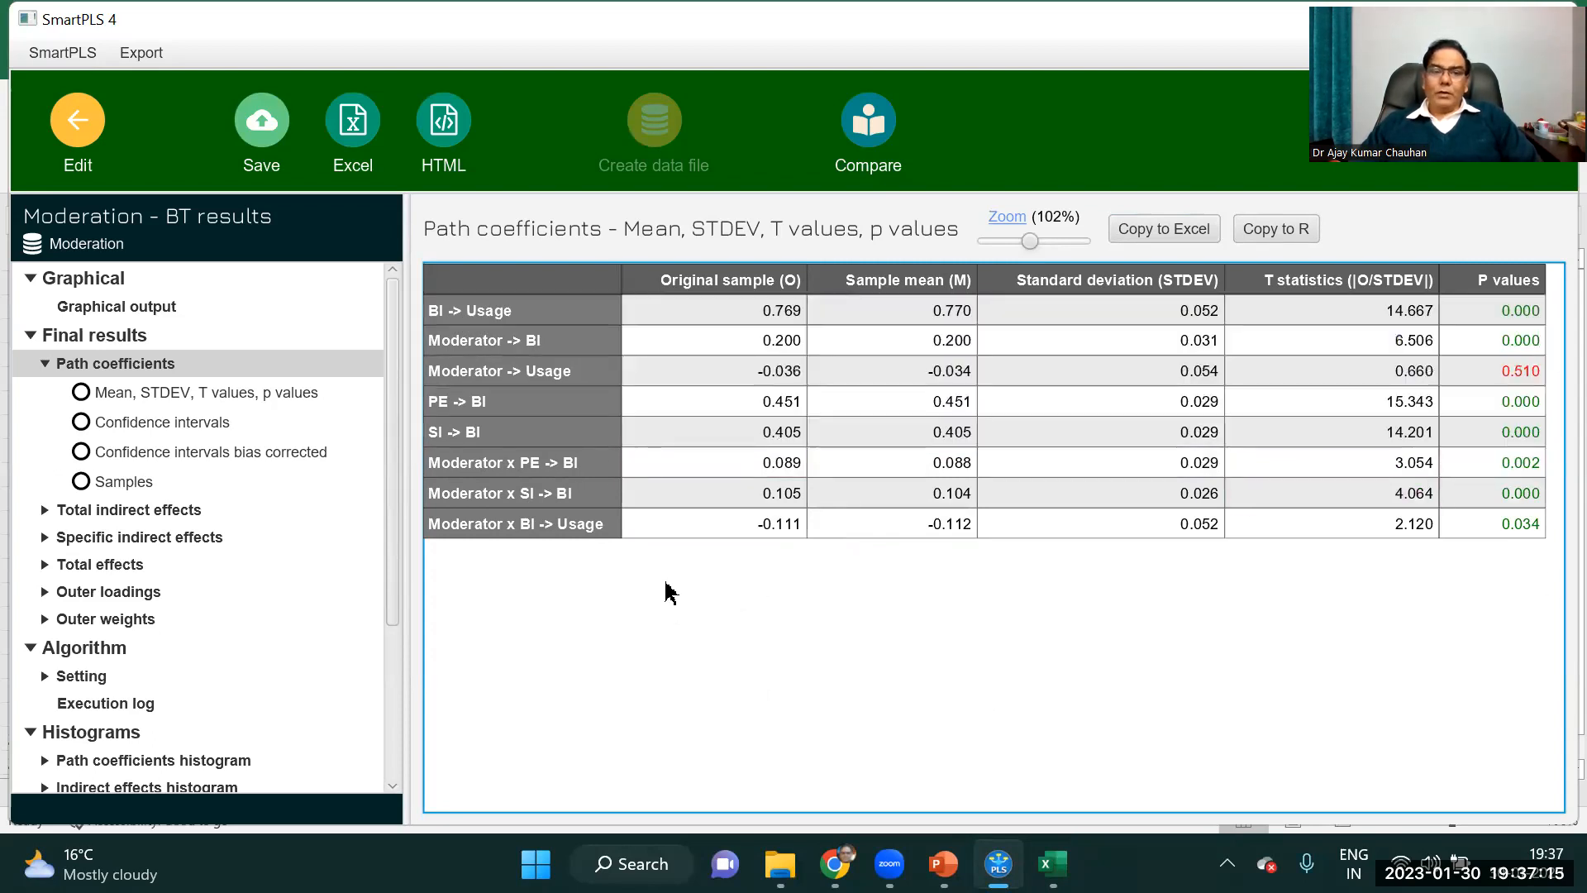
Return to the Moderation model and delete the Moderator construct with its moderating effects.
click(81, 132)
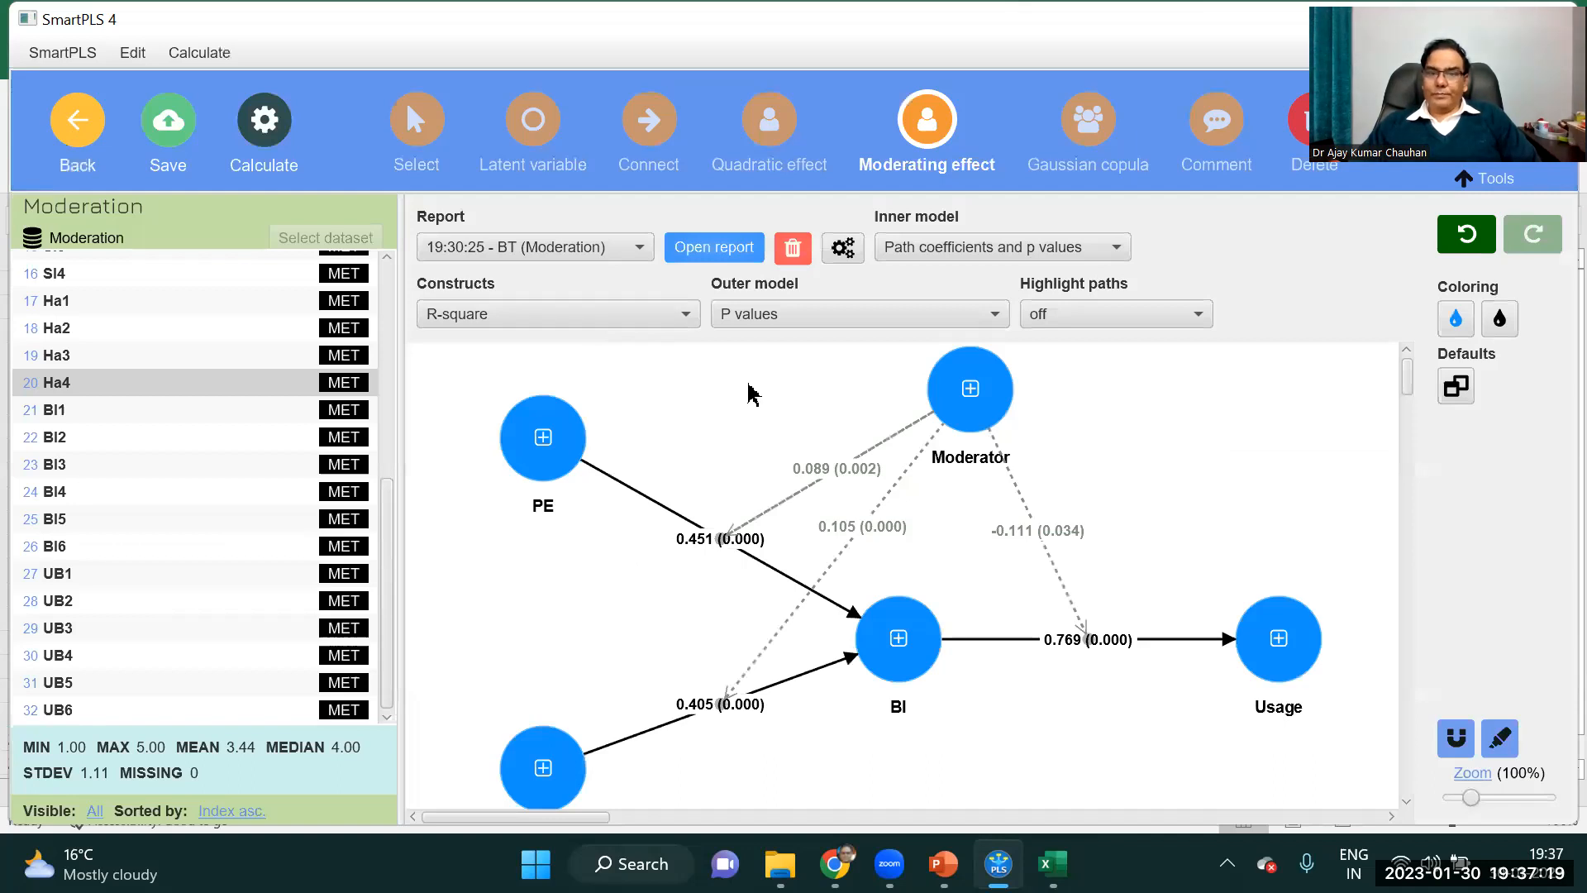
click(960, 383)
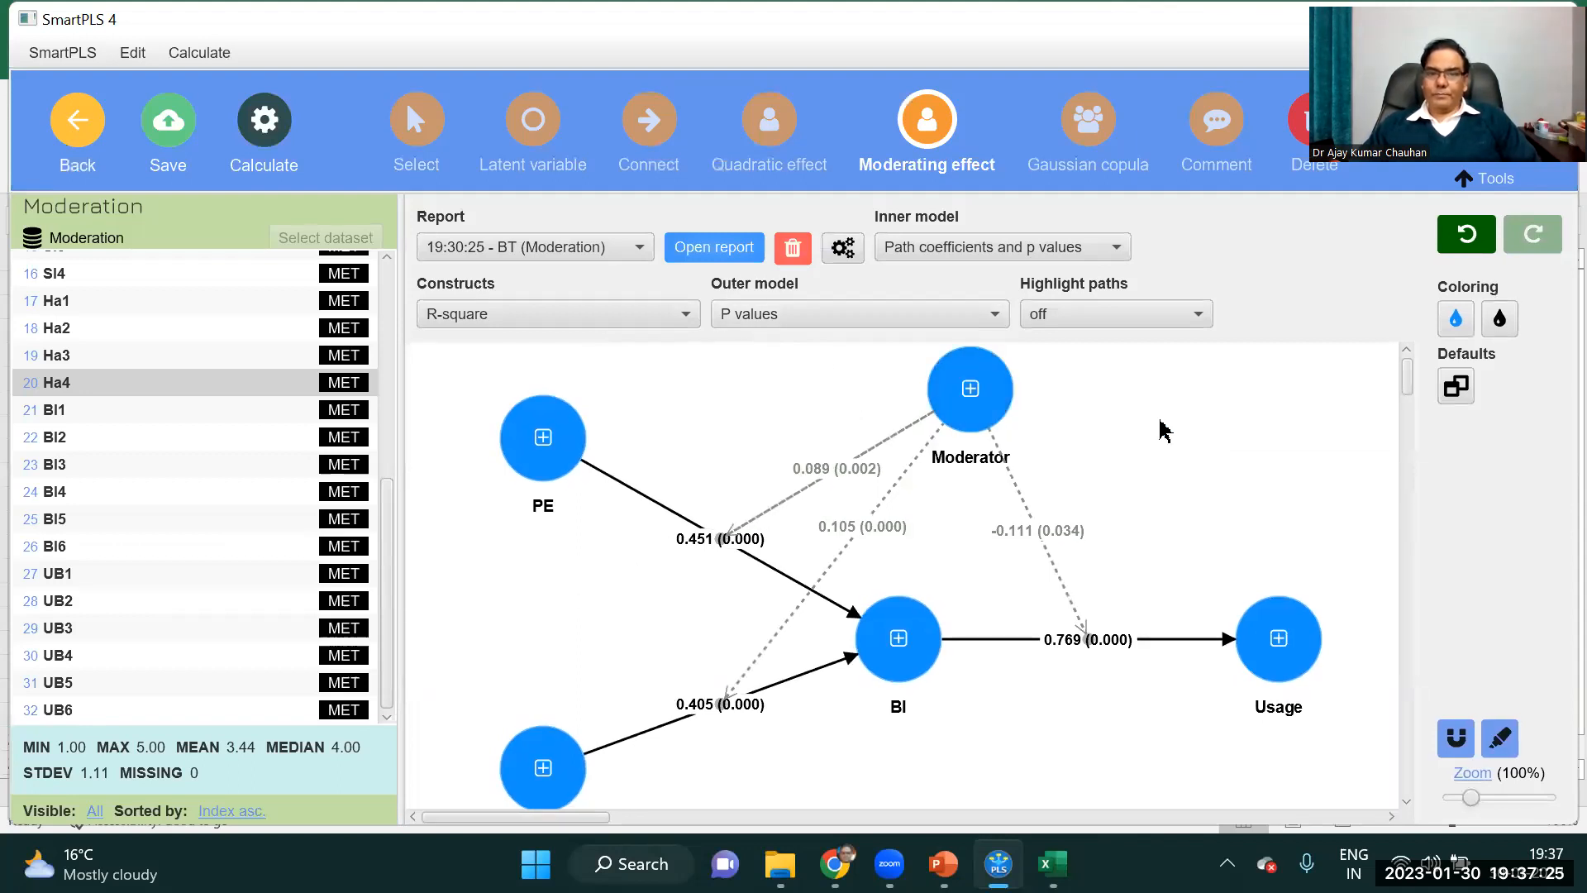
key(Escape)
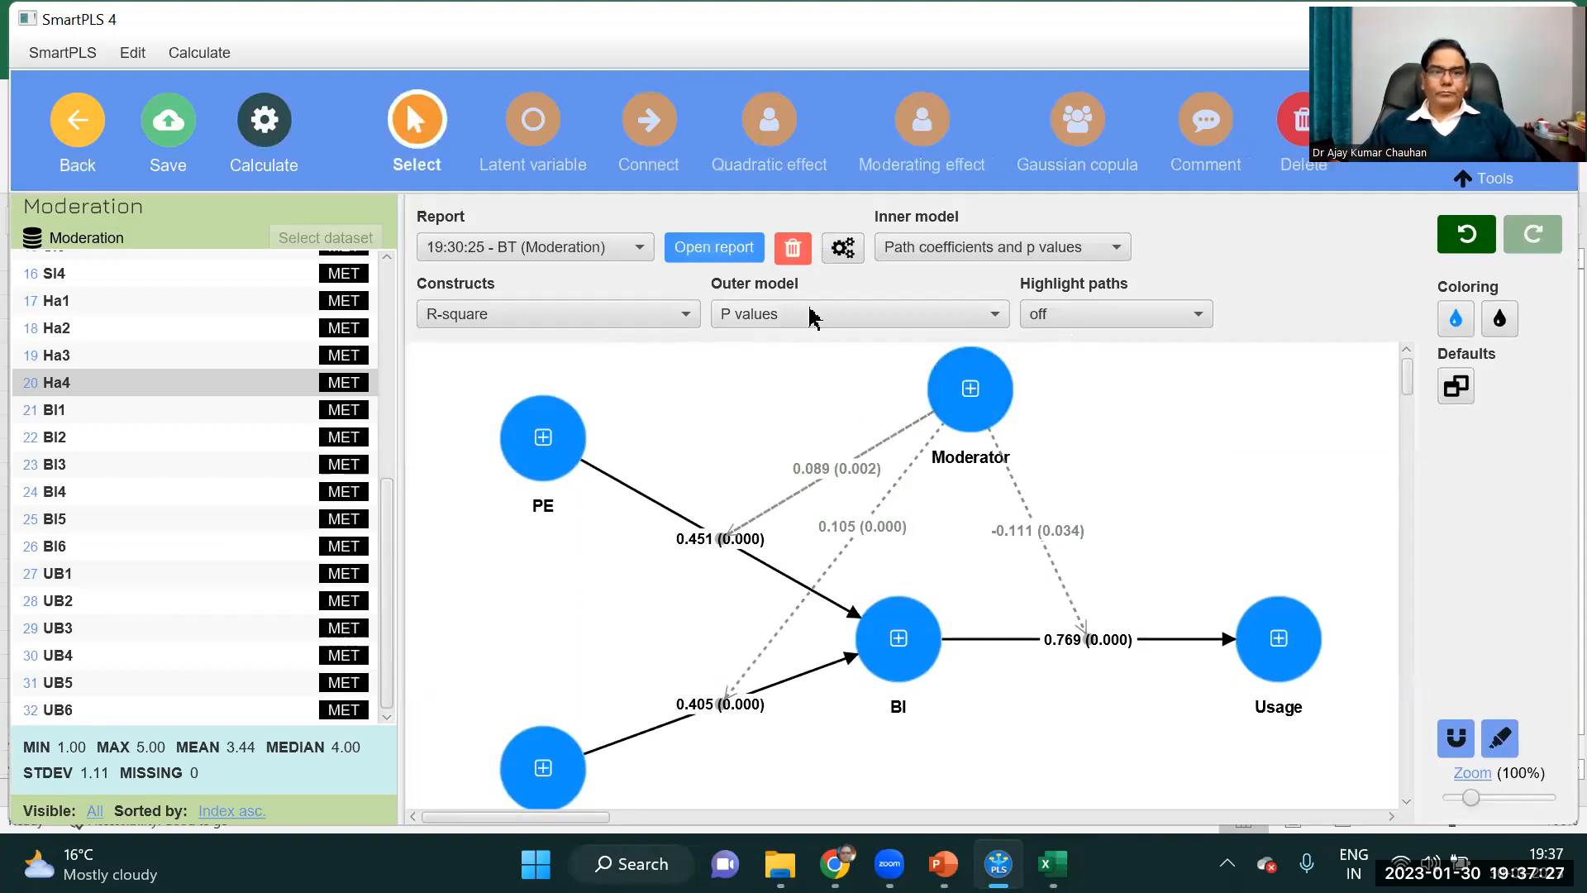
click(992, 389)
key(Delete)
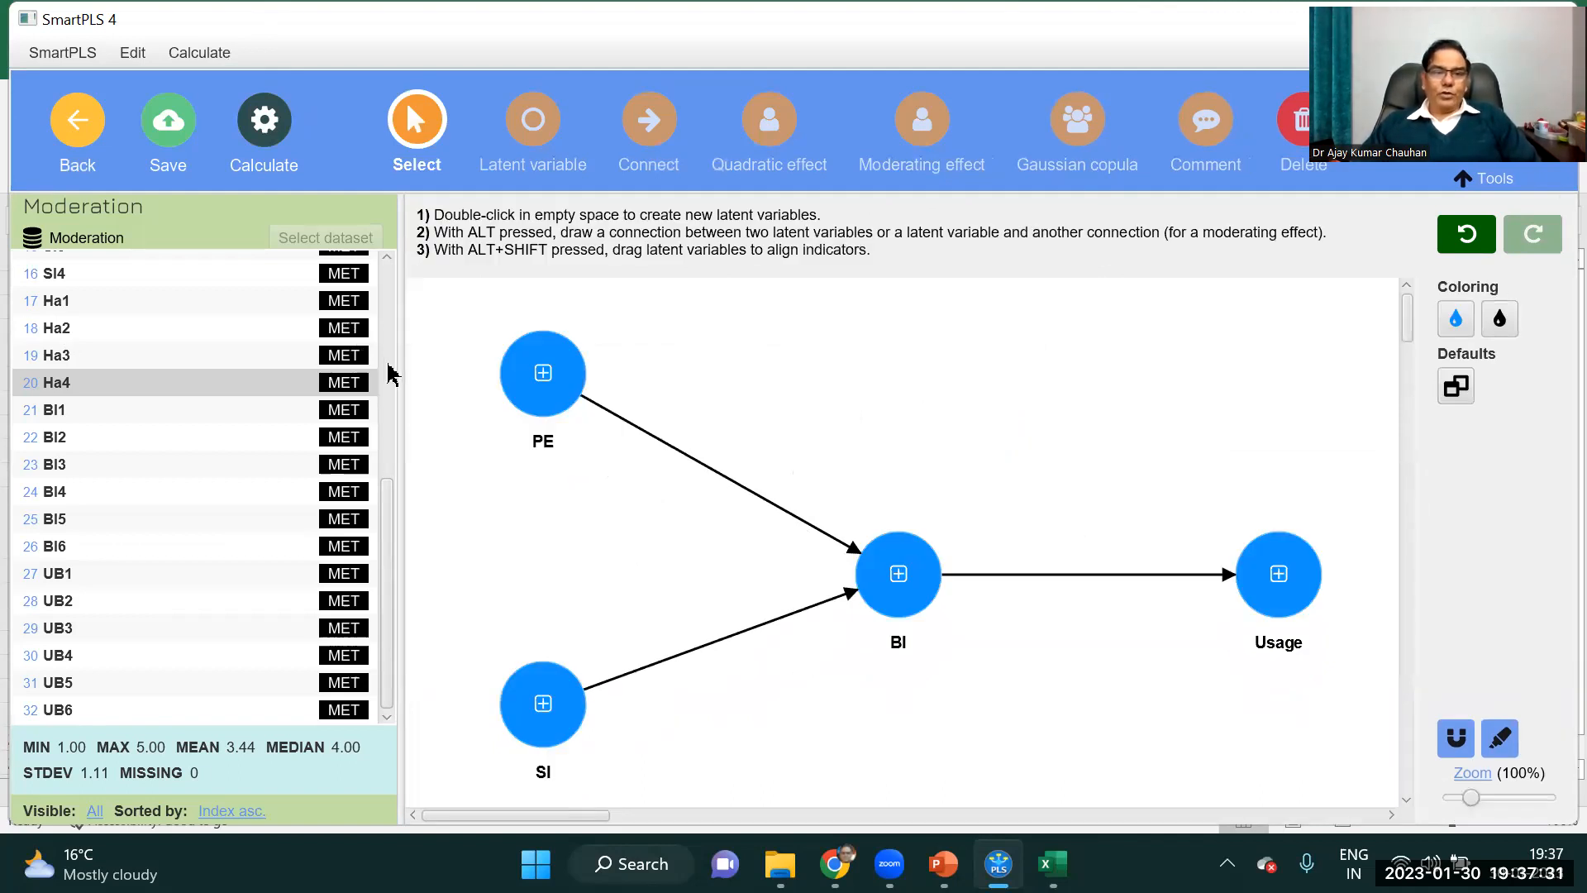
Add Gender from the indicator list as a construct and link it as moderating effect to the PE-BI, SI-BI and BI-Usage paths.
drag(383, 532, 444, 252)
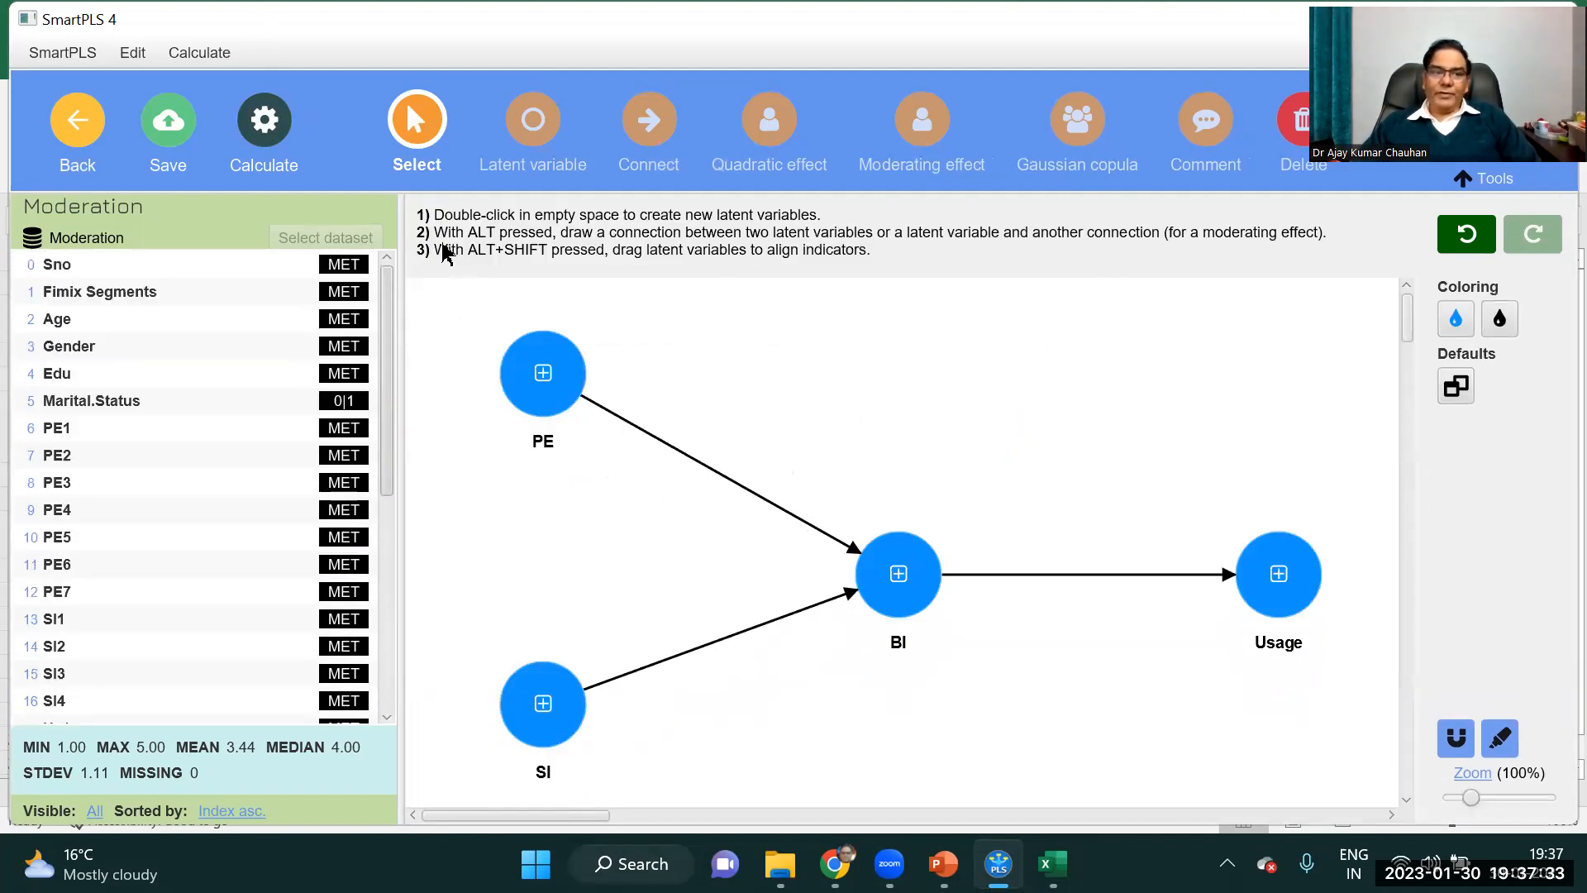
drag(86, 345, 923, 355)
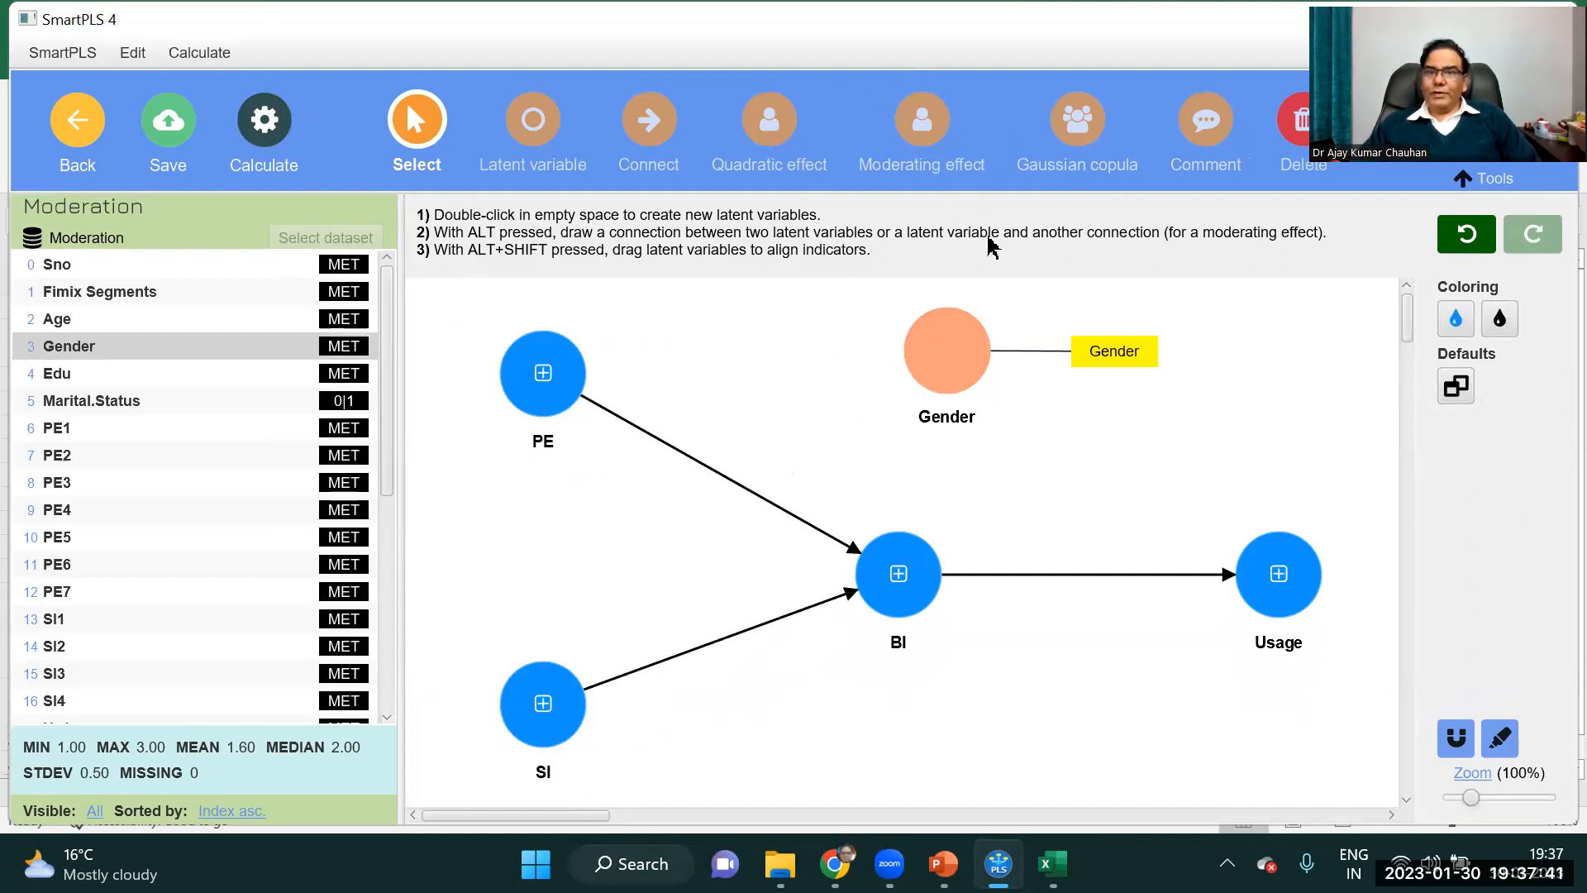
click(922, 122)
drag(937, 356, 684, 460)
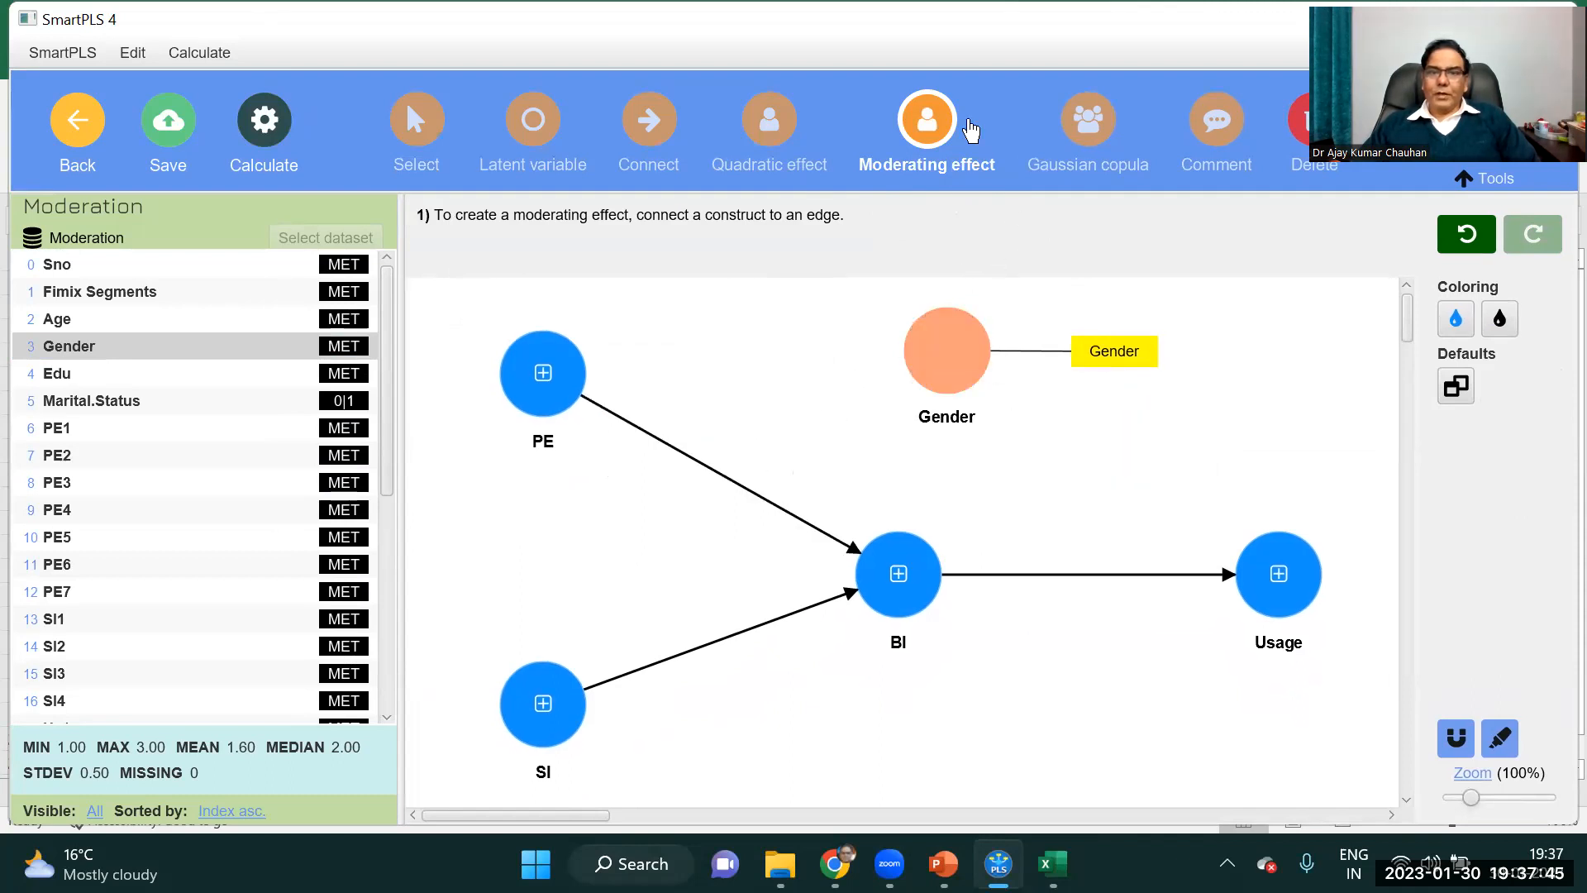
drag(935, 379, 717, 469)
drag(931, 370, 1084, 575)
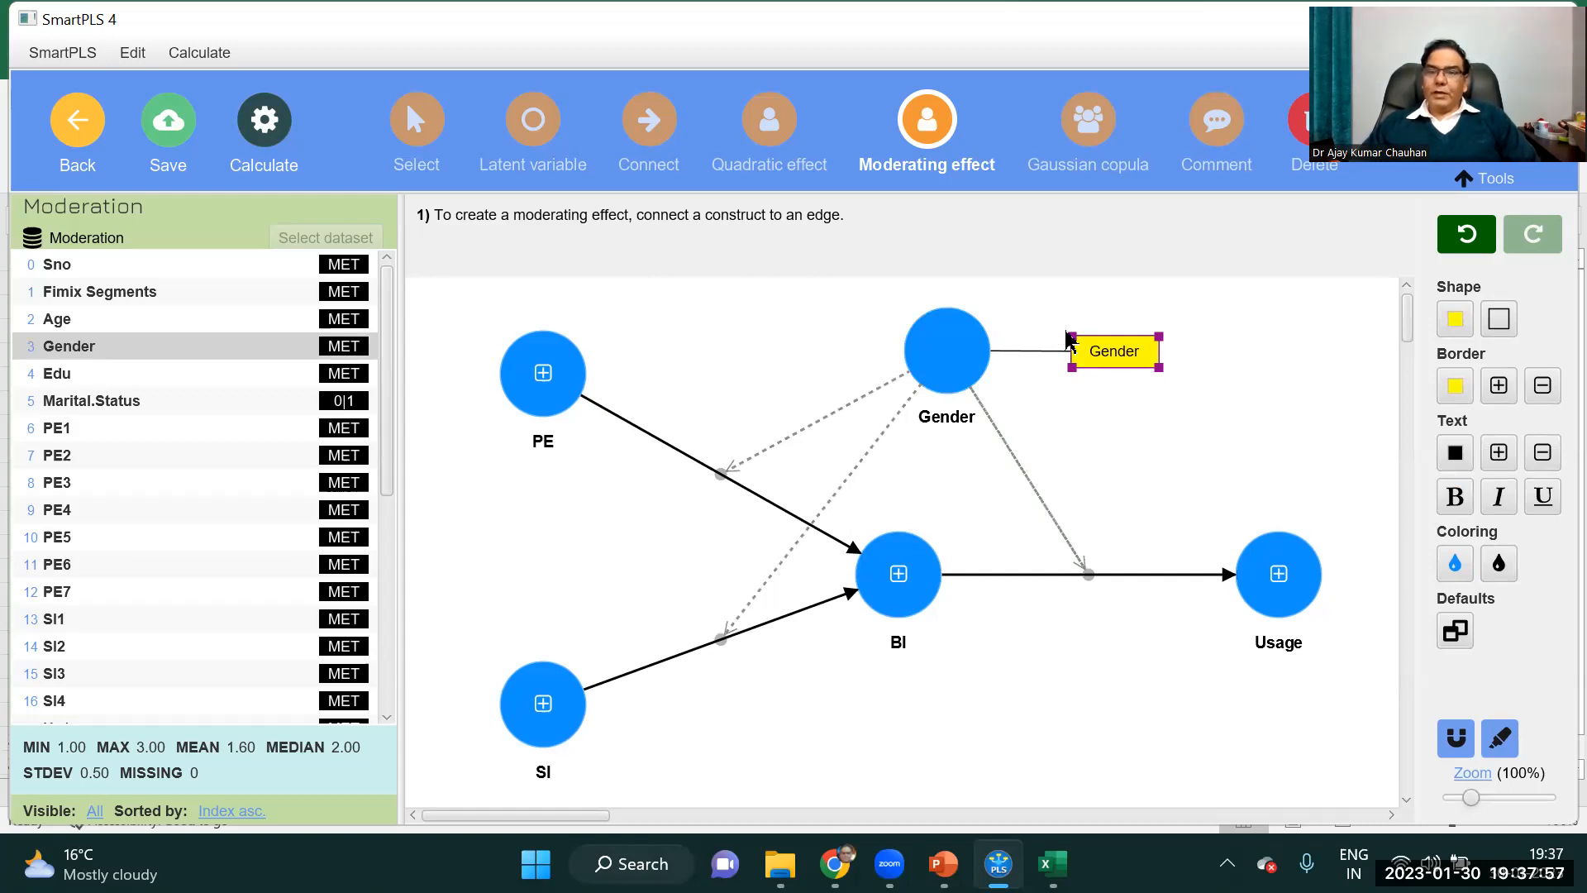
Move the Gender indicator box close to the upper right of the Gender construct.
drag(1099, 341, 1092, 297)
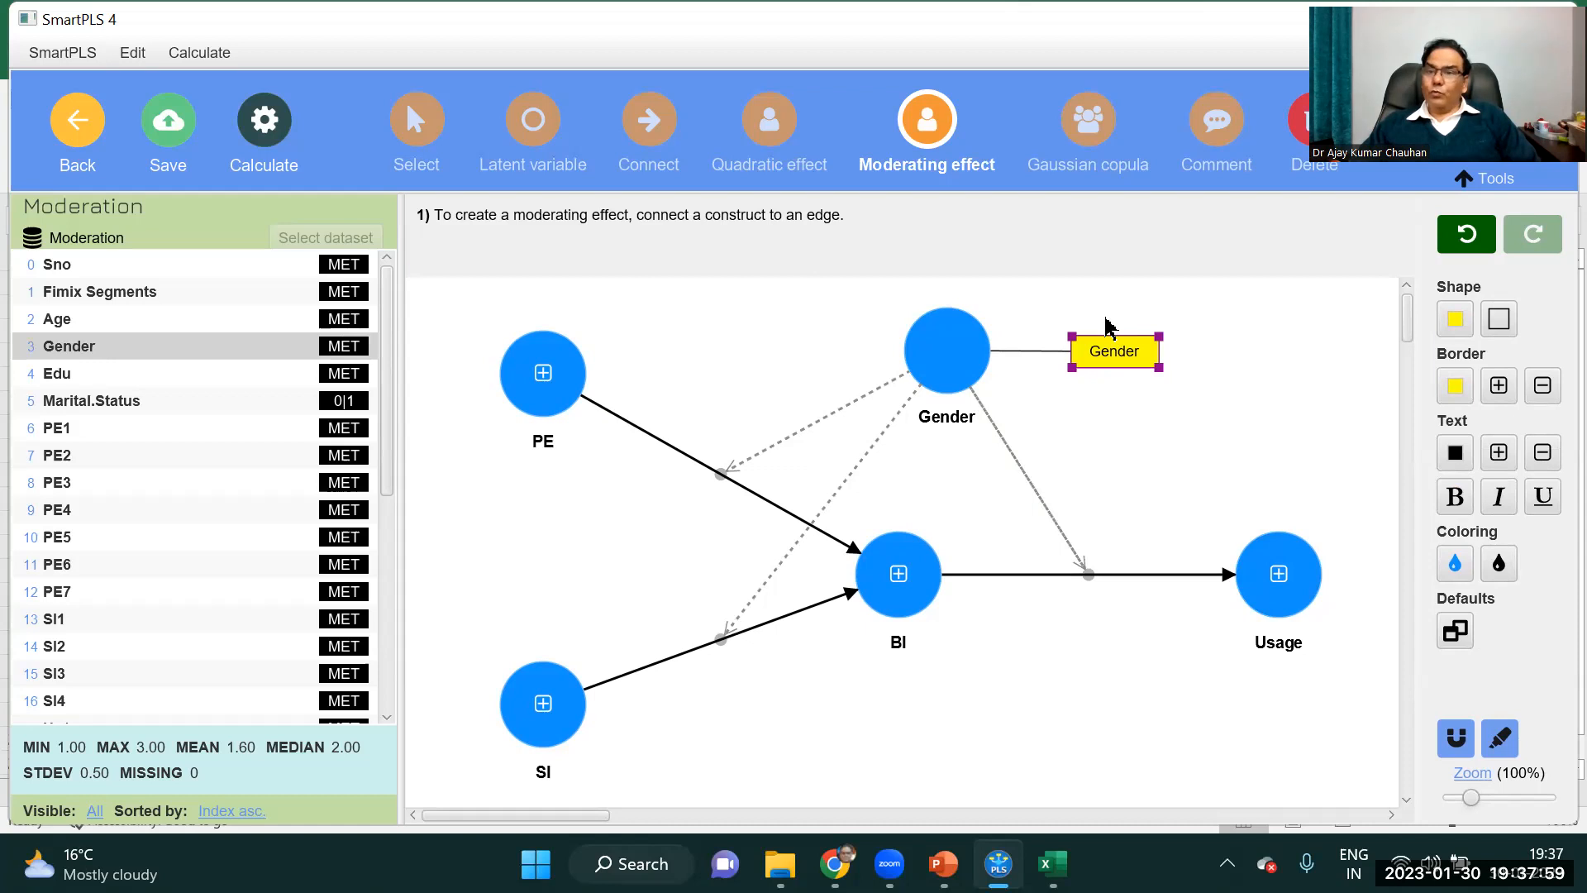
click(422, 154)
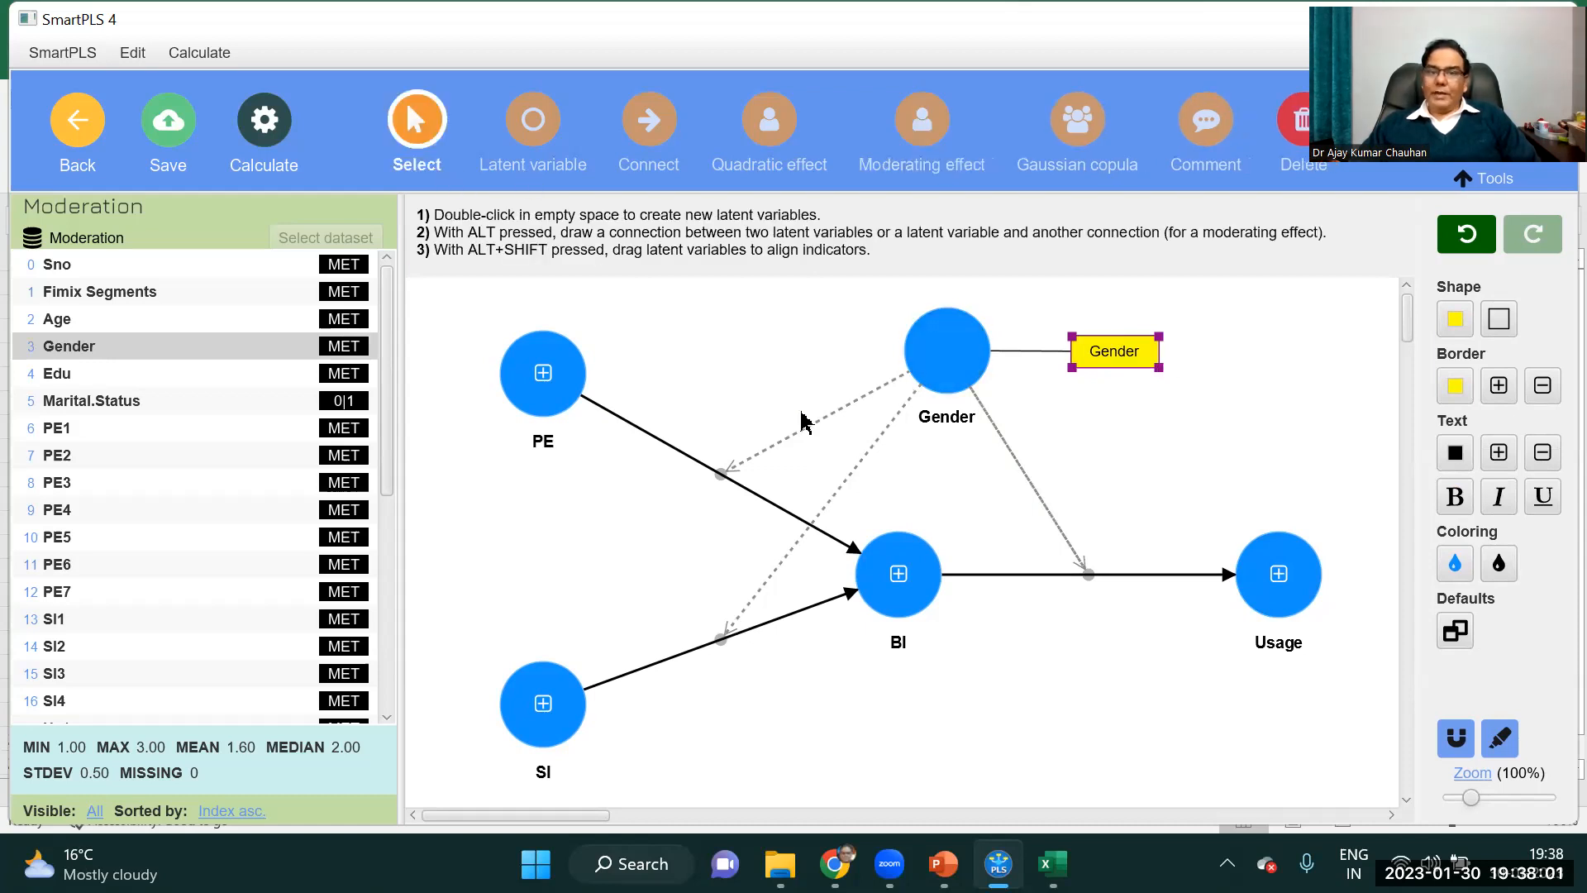
drag(1111, 339, 1044, 291)
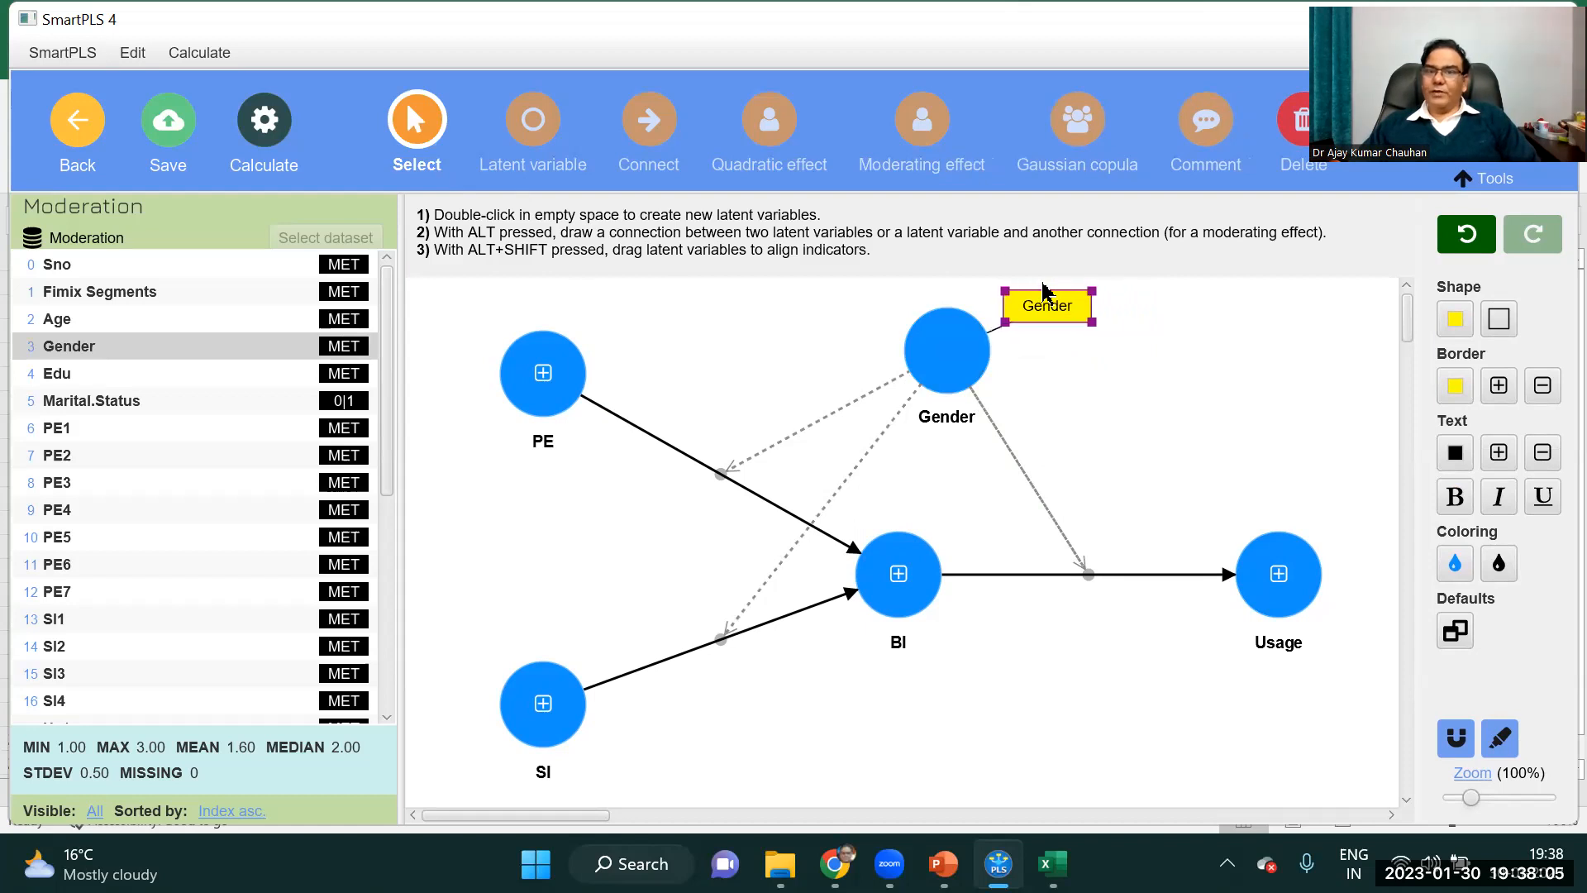
click(1155, 420)
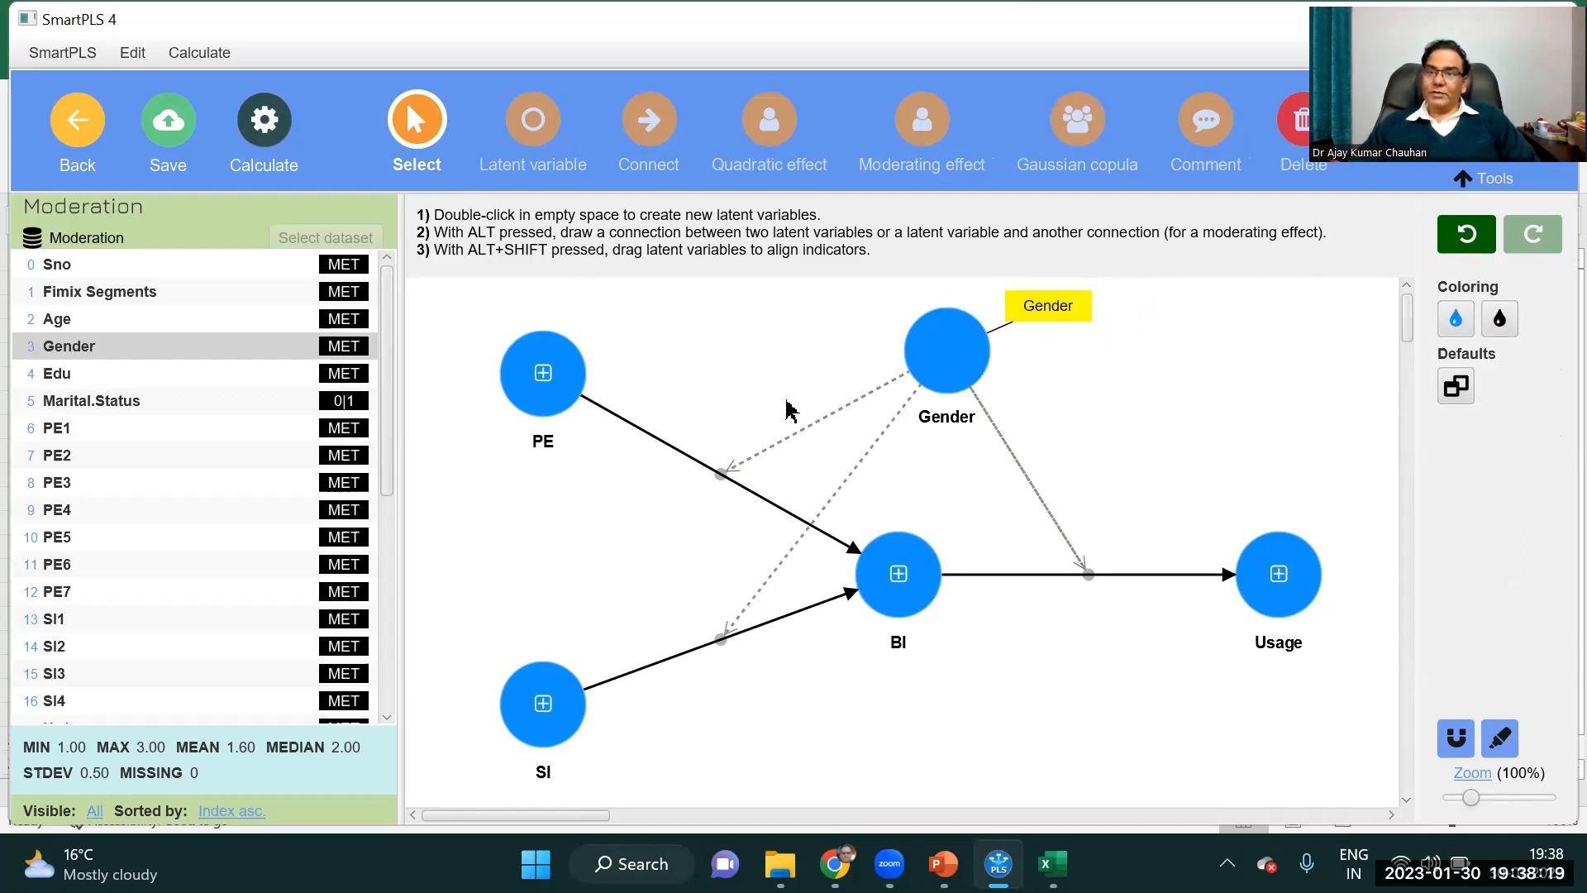
Run bootstrapping on the Gender moderation model with 5000 subsamples, percentile bootstrap, two tailed at 0.05, and open the report.
click(263, 126)
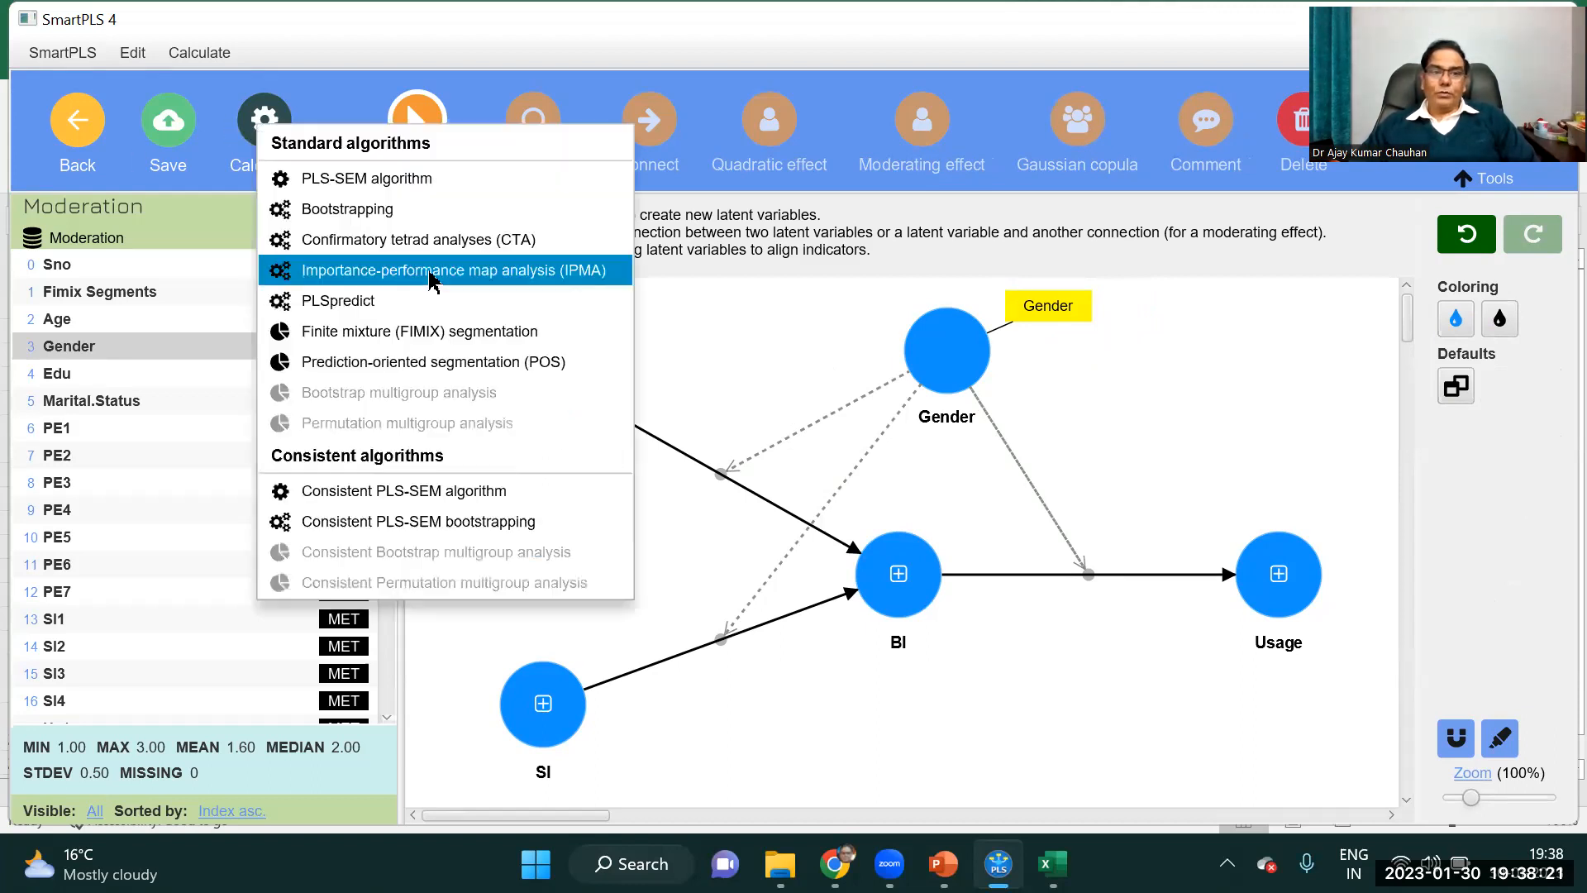
click(429, 216)
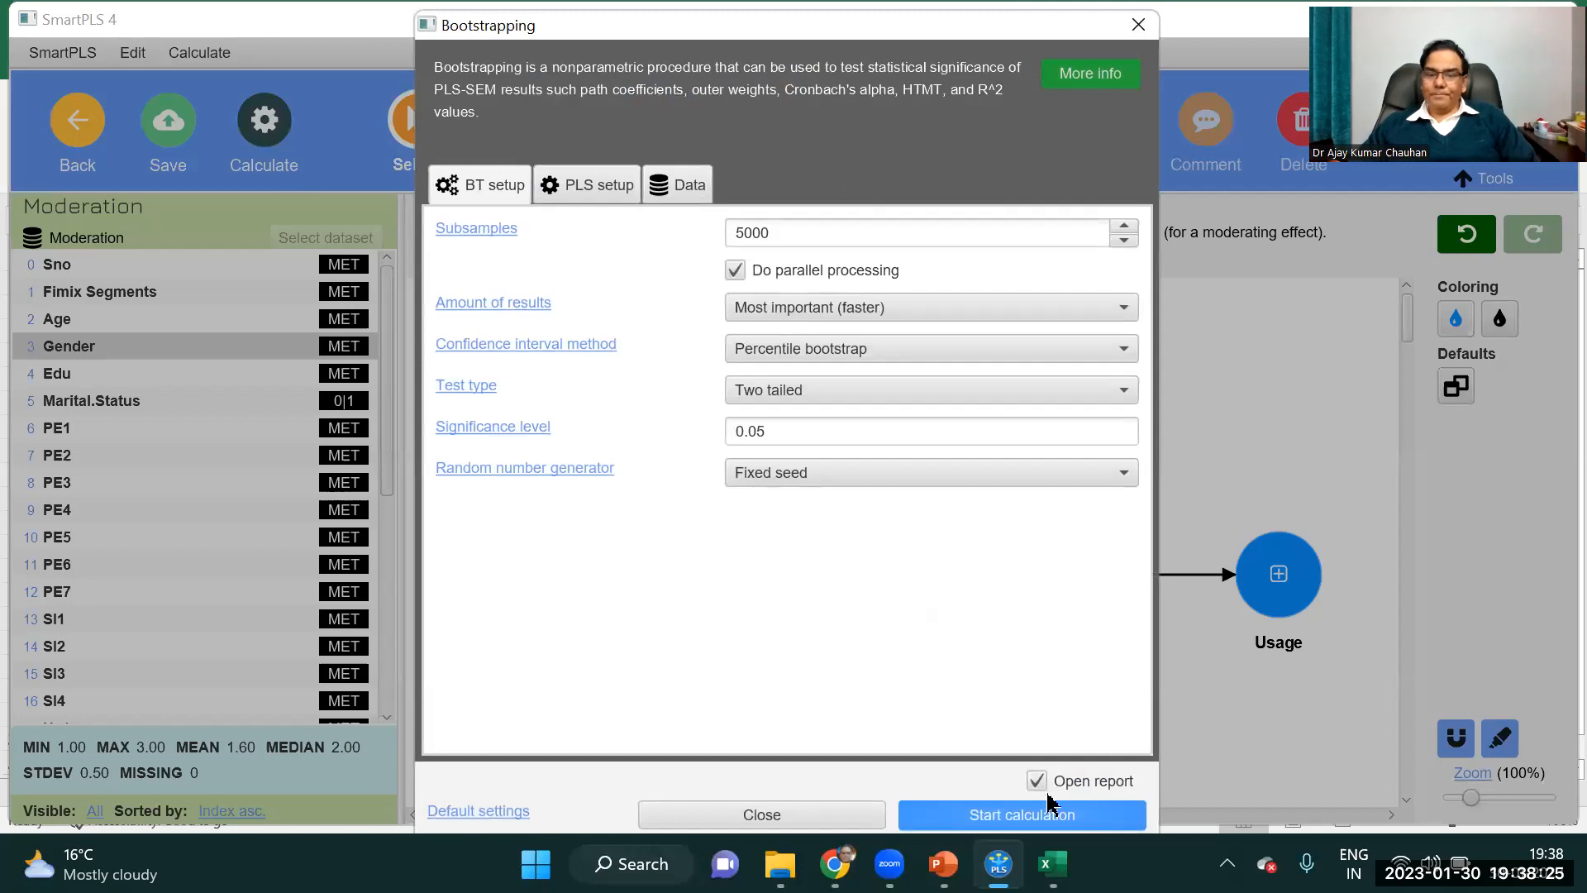
click(1048, 809)
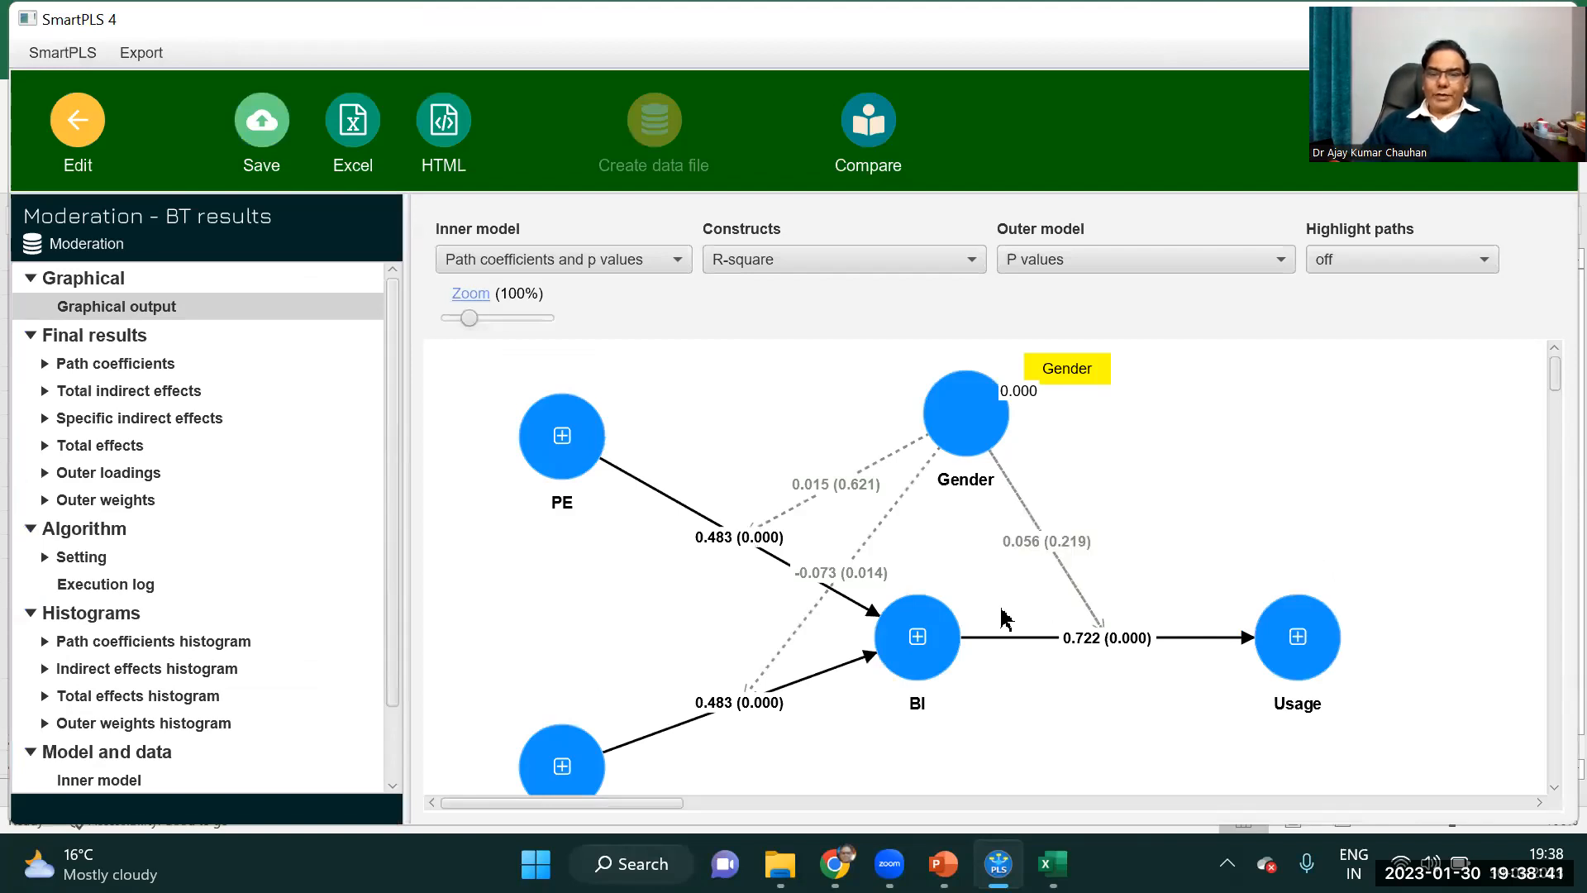
Spread out the graphical output by moving PE, Gender and the overlapping coefficient labels, and bend the Gender x PE path outward.
mouse_move(864, 573)
mouse_down()
mouse_move(889, 514)
mouse_move(883, 573)
mouse_up()
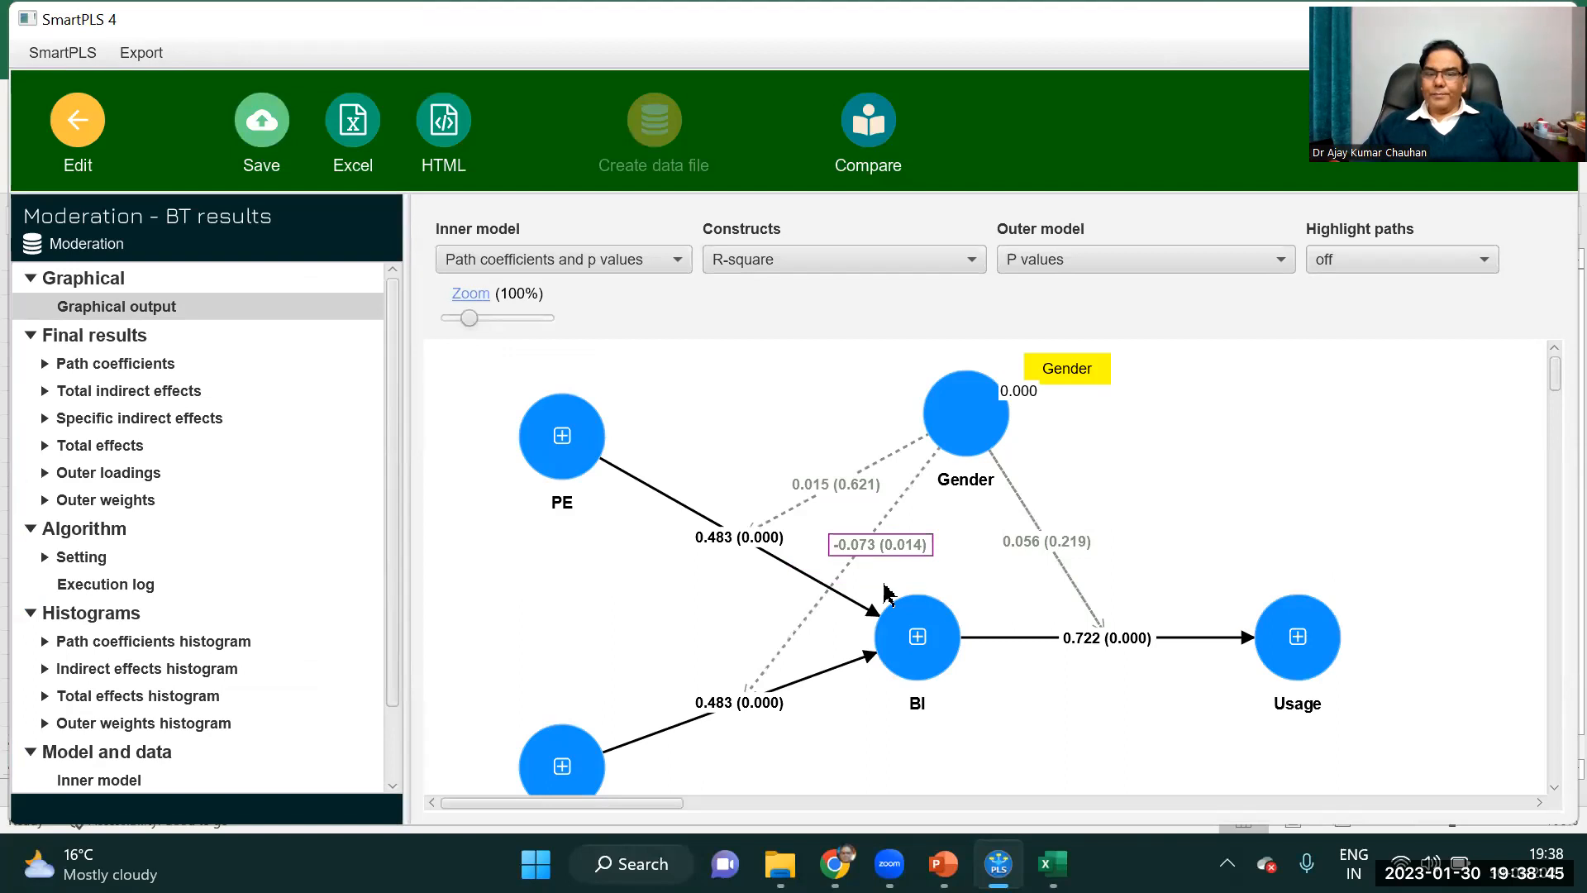
click(1063, 545)
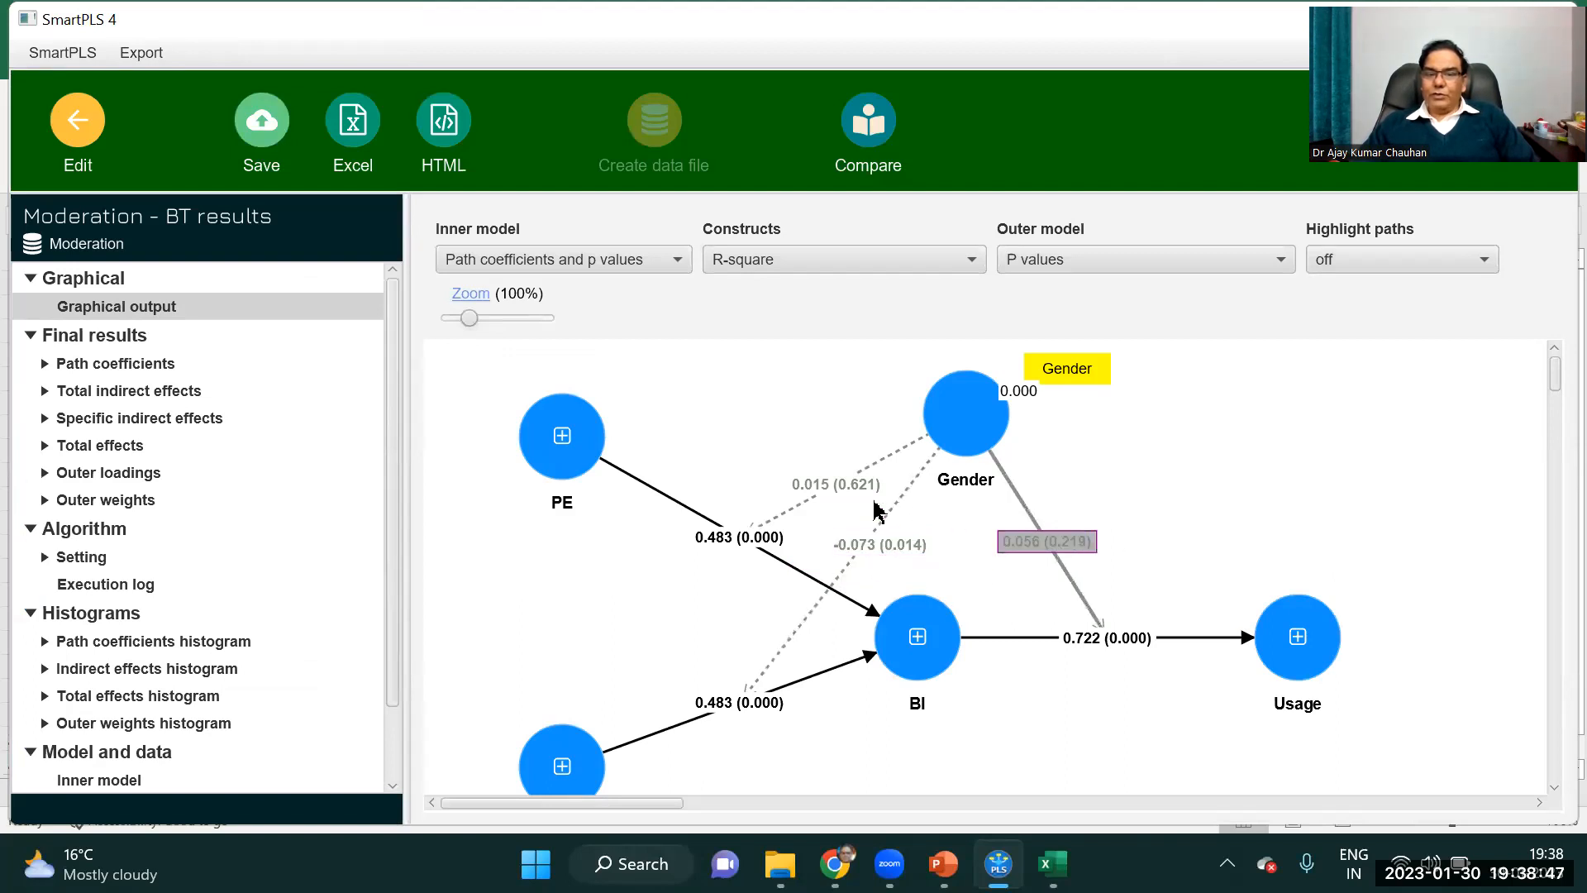
click(831, 478)
drag(574, 461, 536, 531)
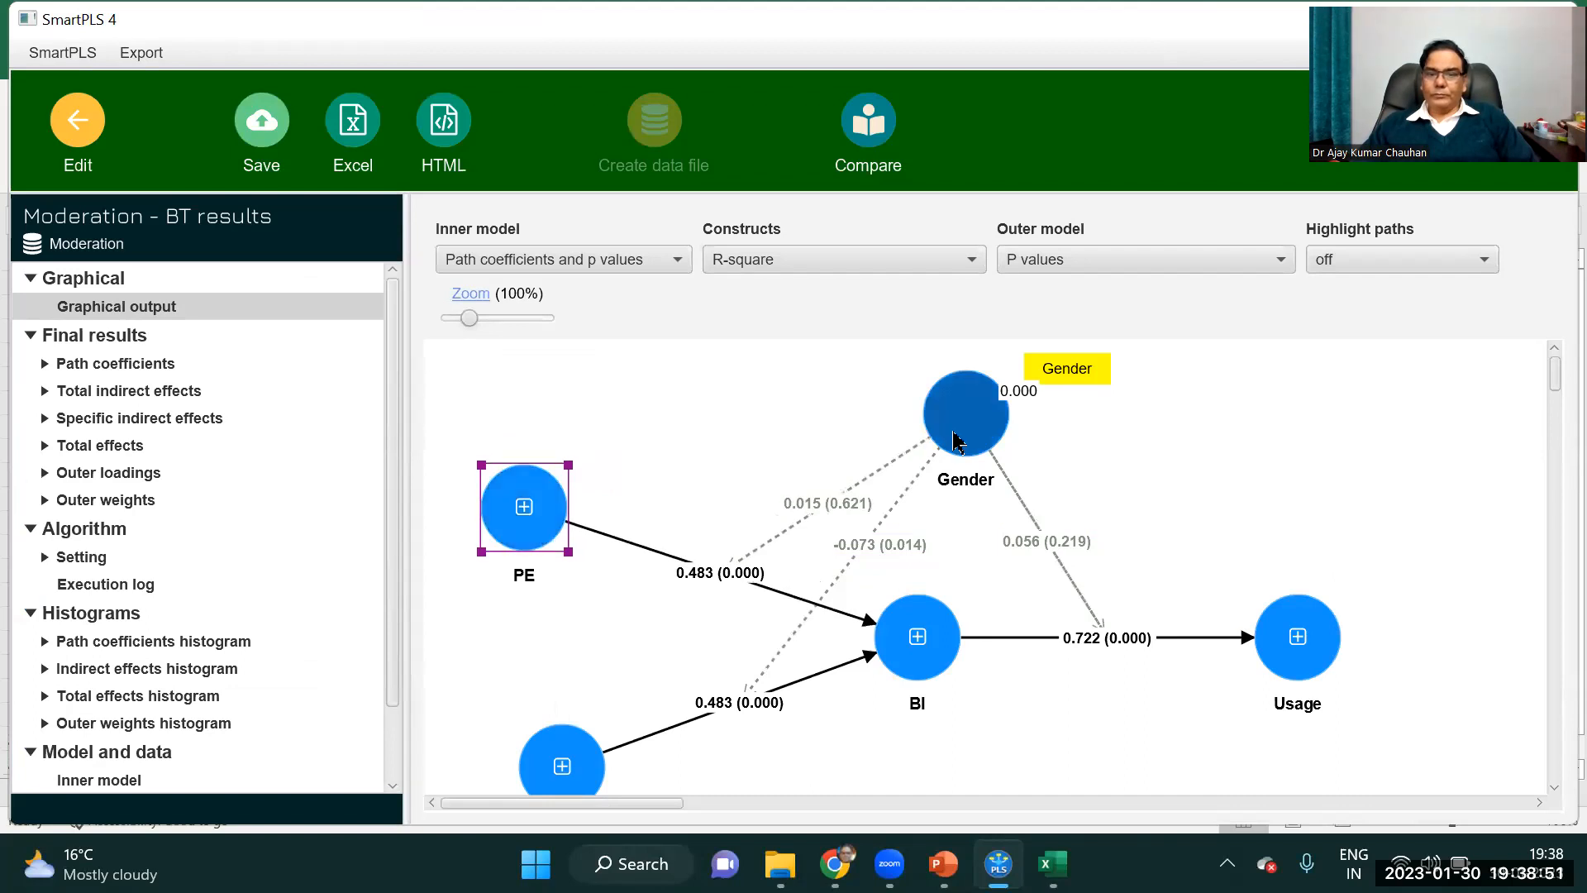
drag(955, 441, 945, 442)
drag(726, 576, 675, 565)
click(748, 552)
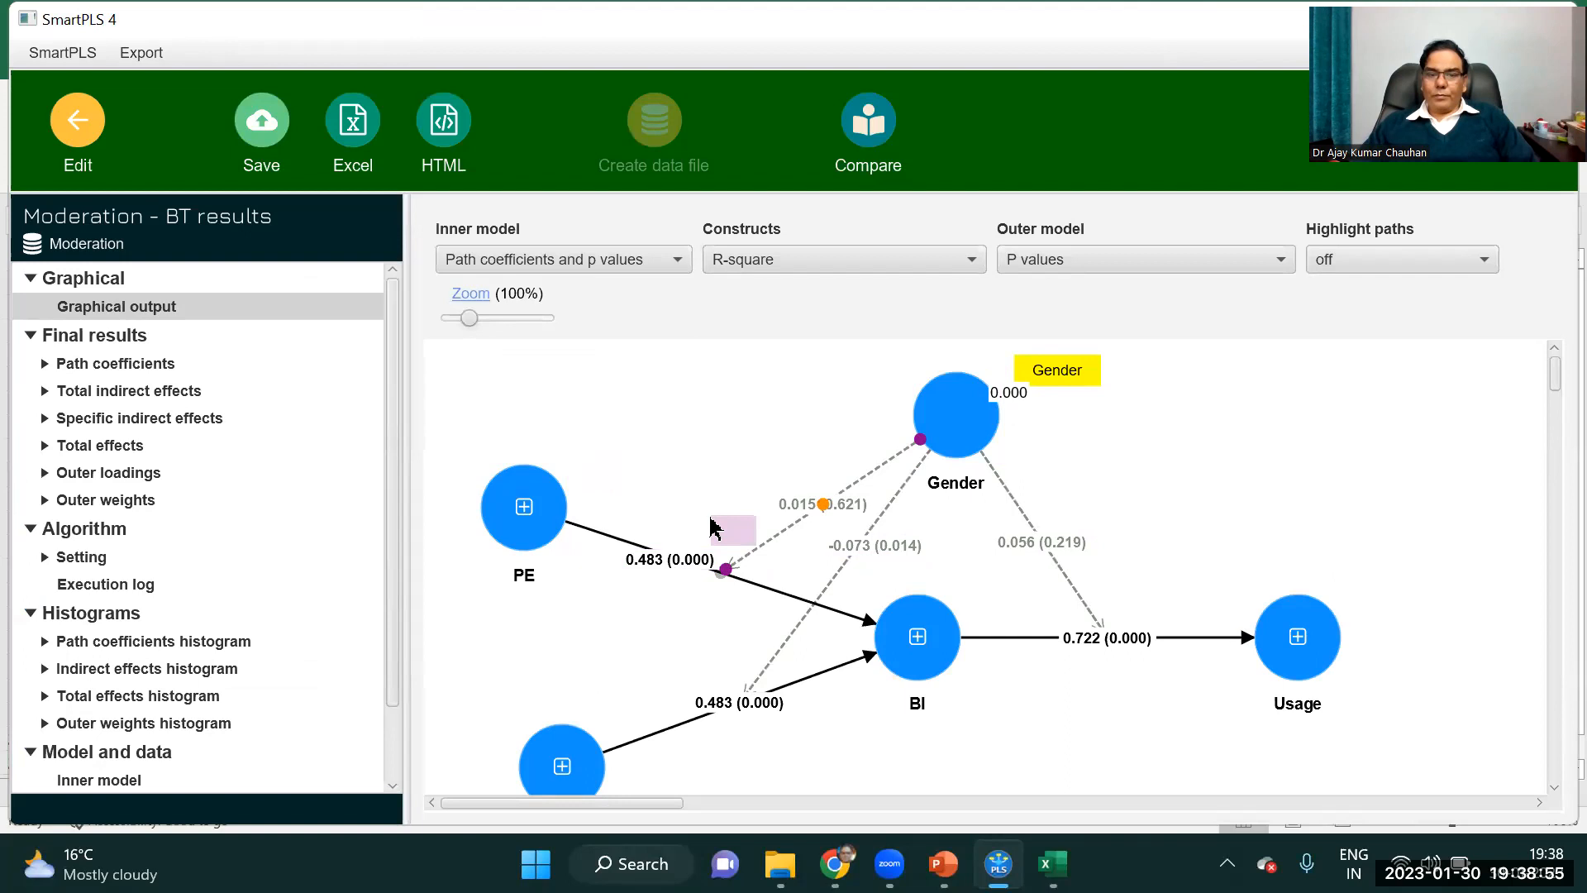
drag(822, 504, 756, 473)
Bend Gender's moderating path on BI-Usage outward with its label at the bend, and move the SI construct slightly up.
drag(1040, 548, 1141, 515)
click(1029, 531)
drag(1042, 541, 1118, 503)
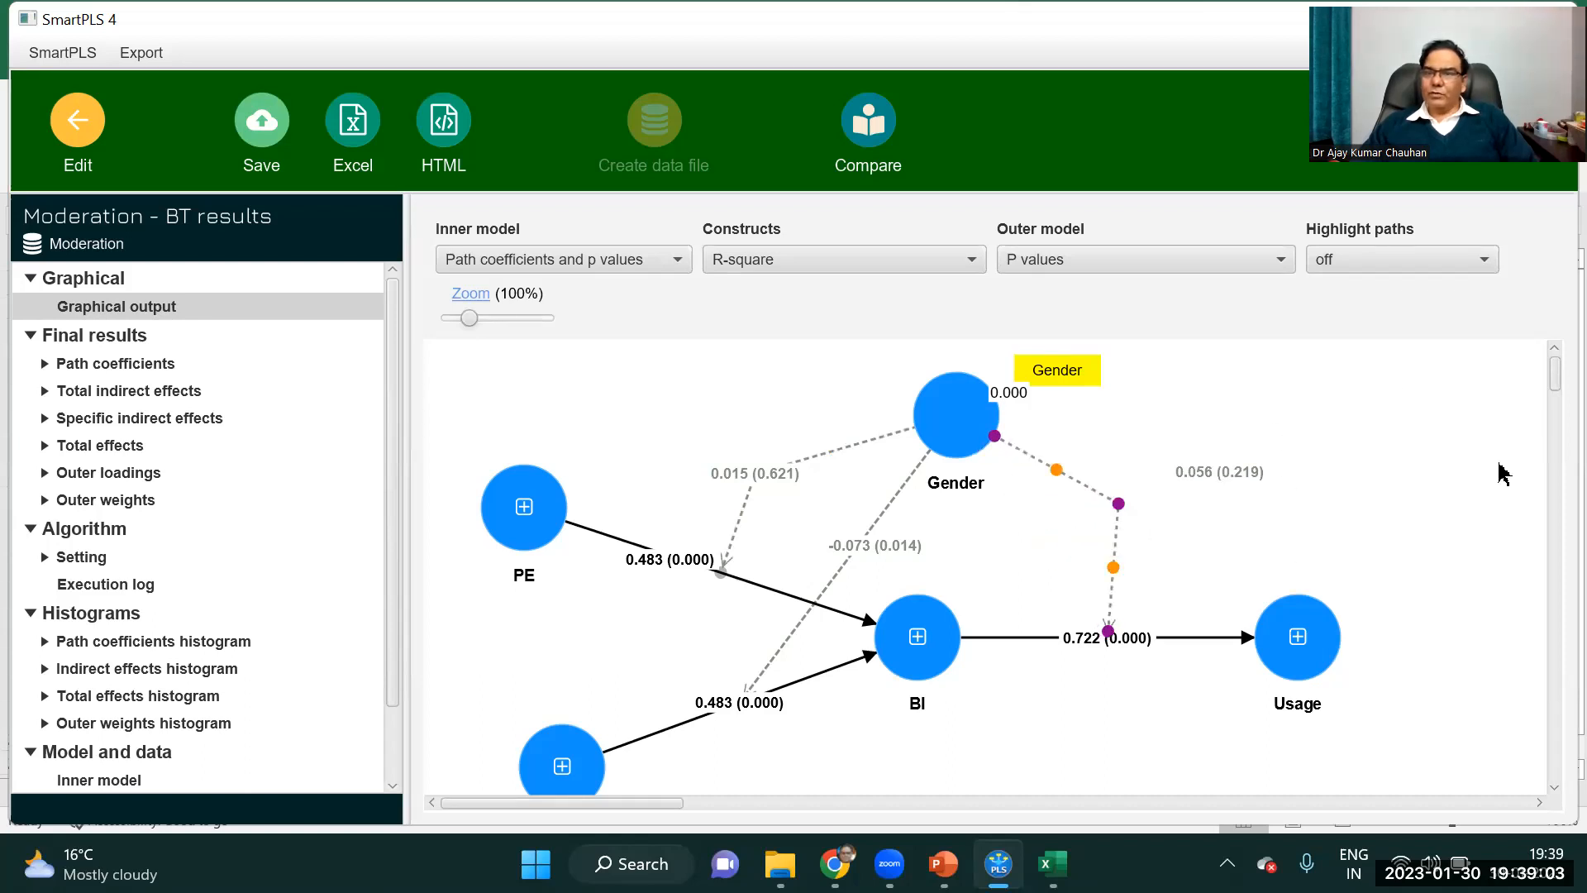
click(754, 475)
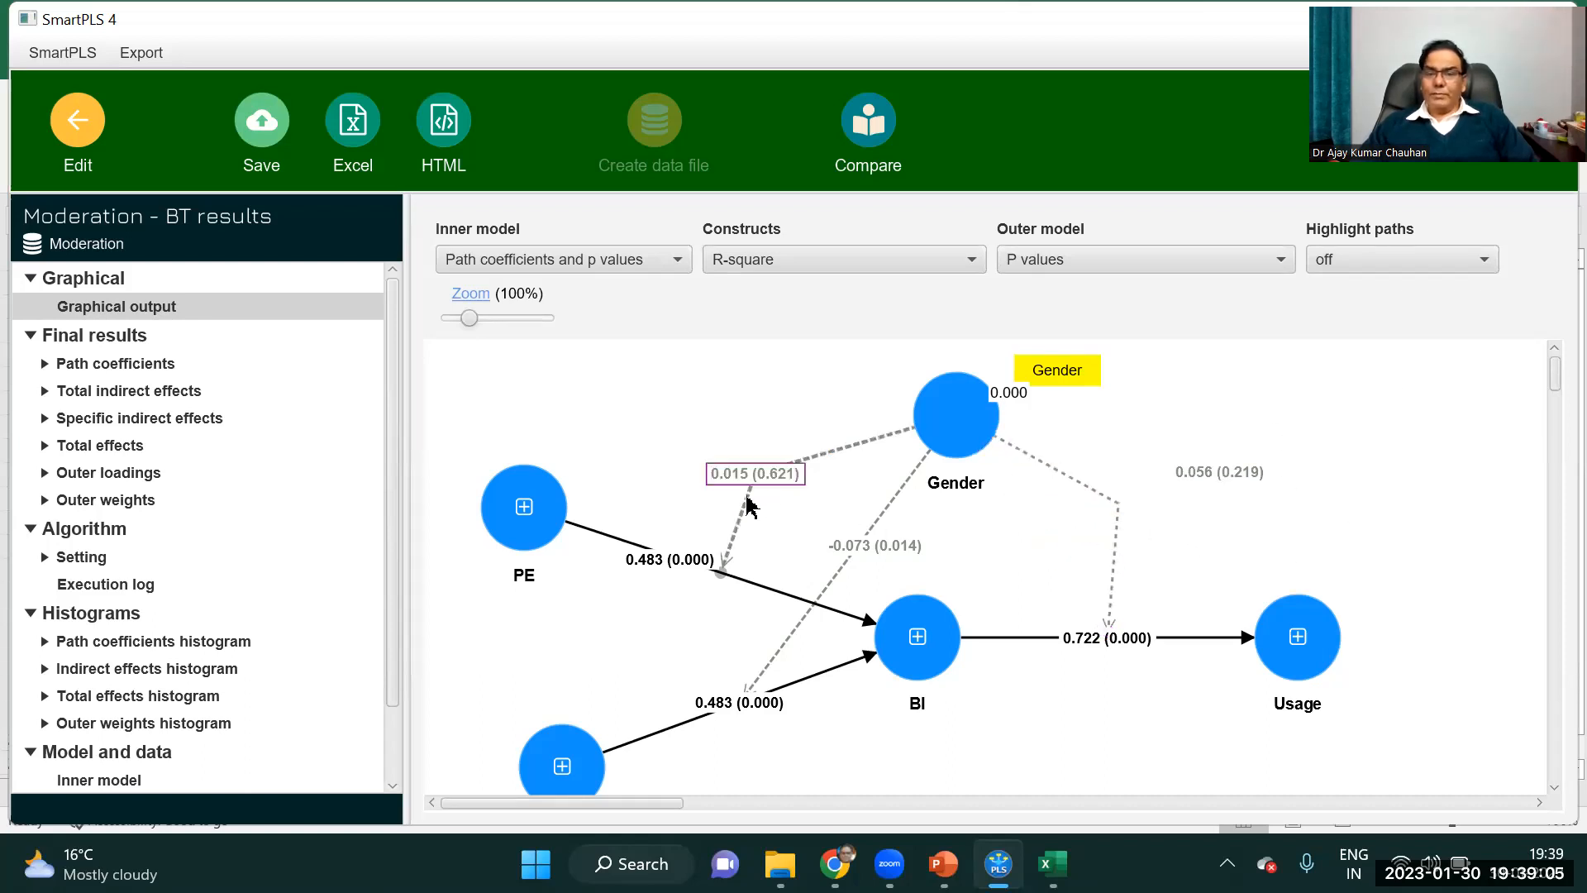
drag(1214, 480, 1003, 542)
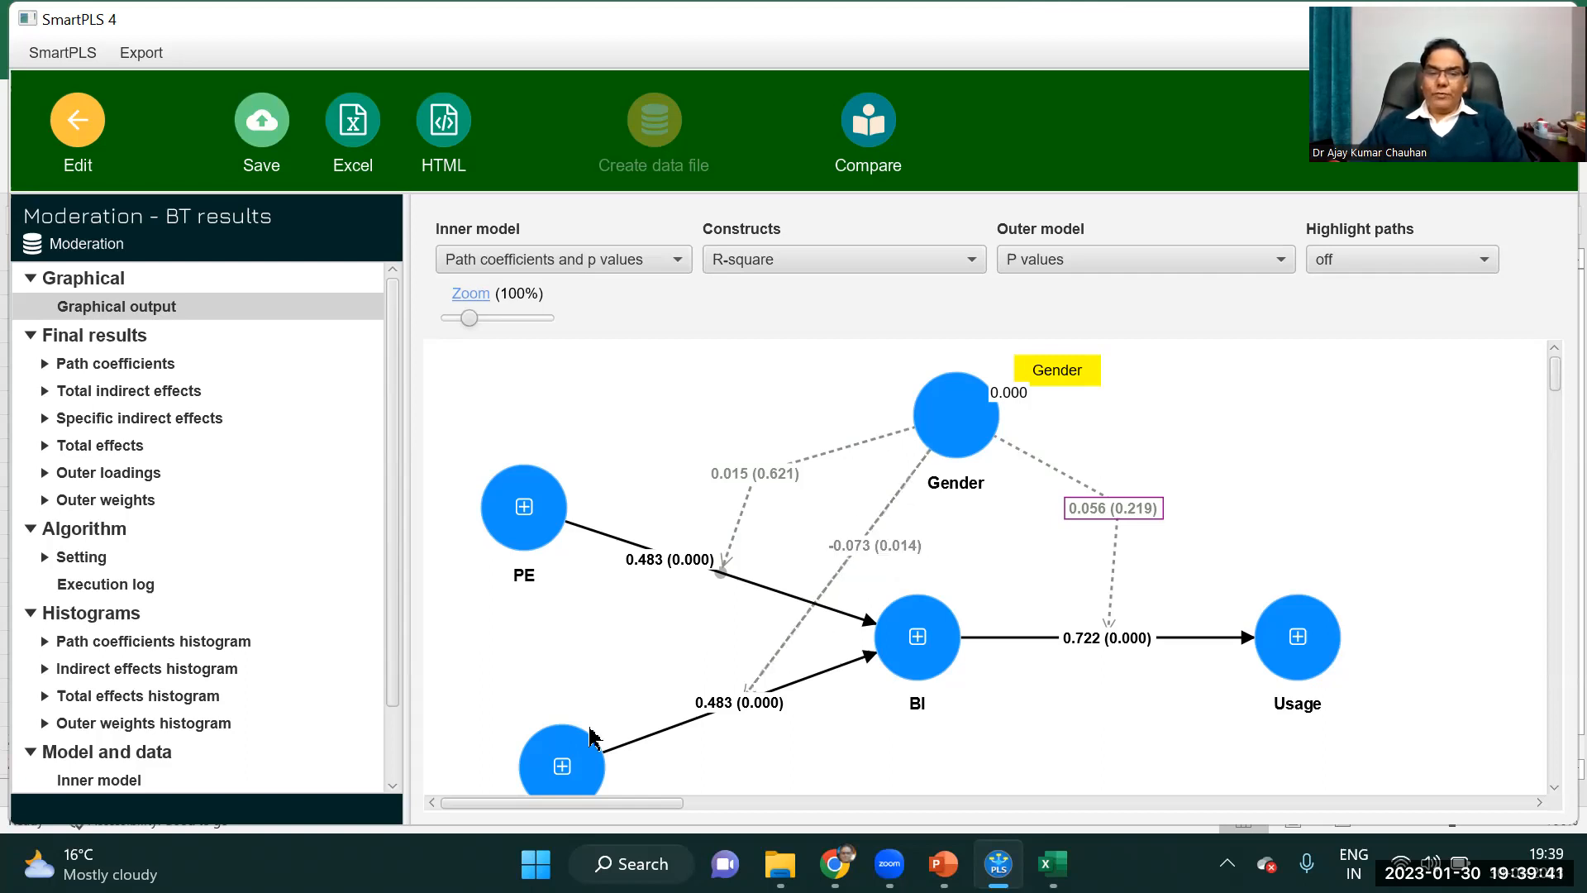
drag(571, 757, 565, 731)
drag(565, 668, 561, 712)
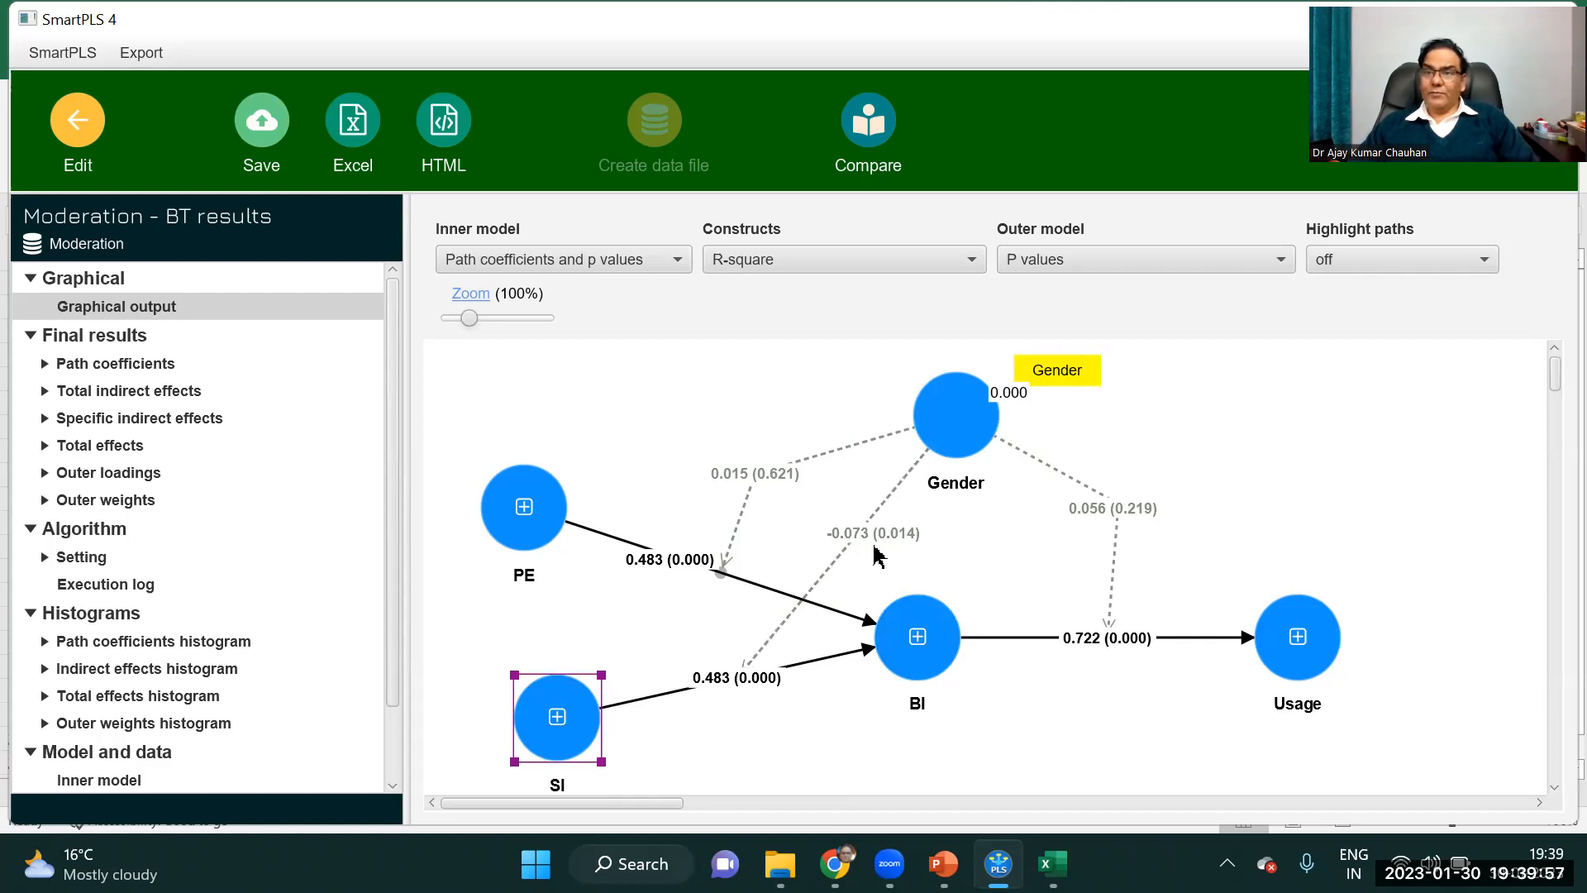
Open the path coefficients table and highlight the whole Gender x SI -> BI row to read its values.
click(156, 365)
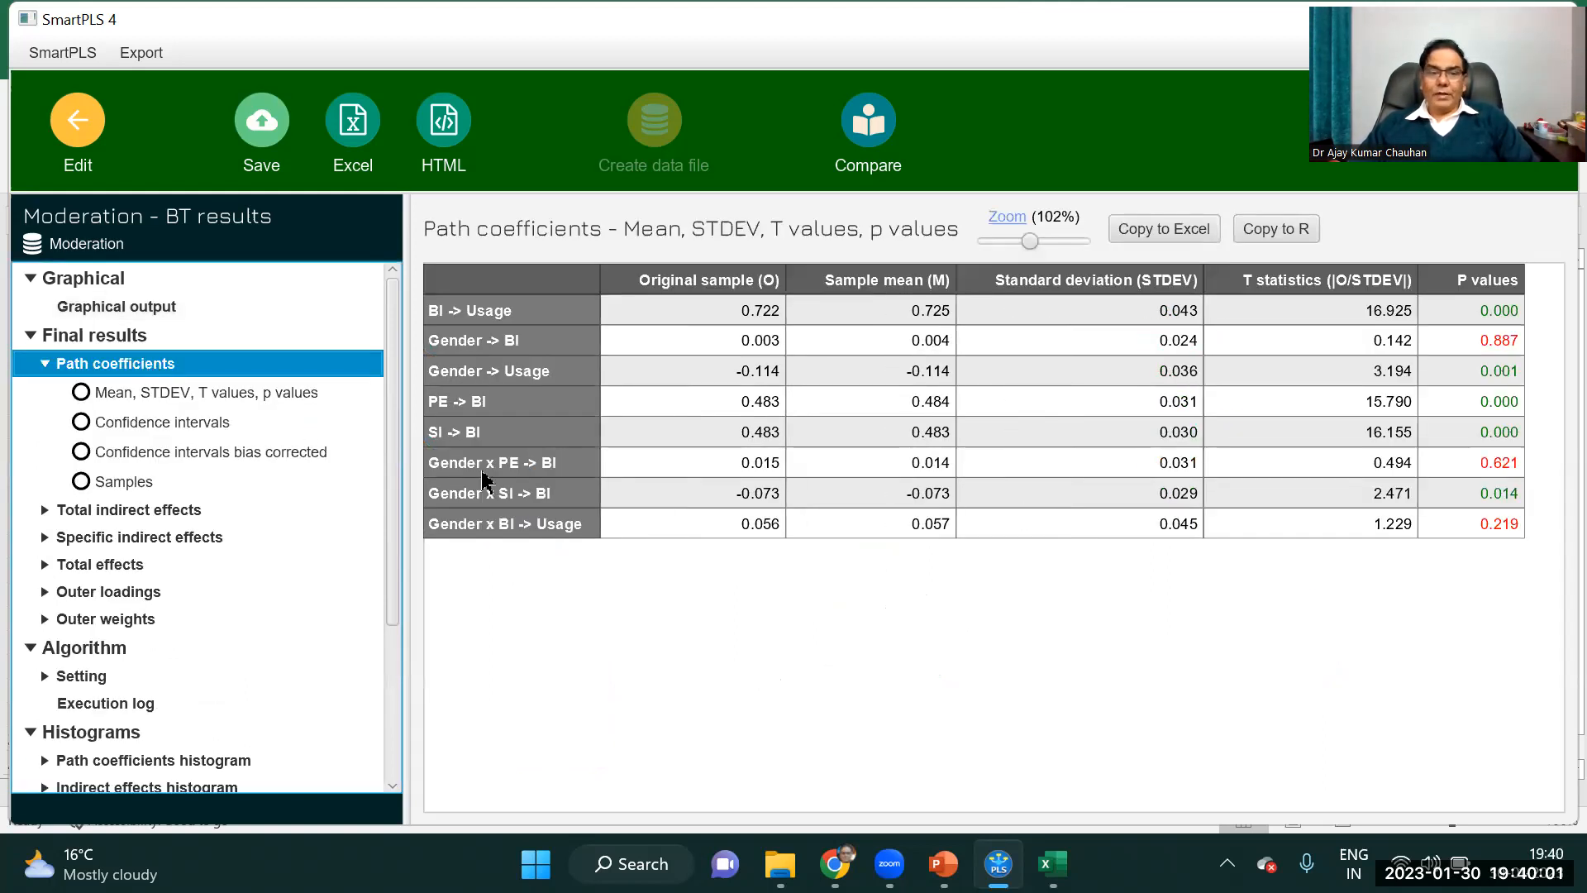
click(1501, 499)
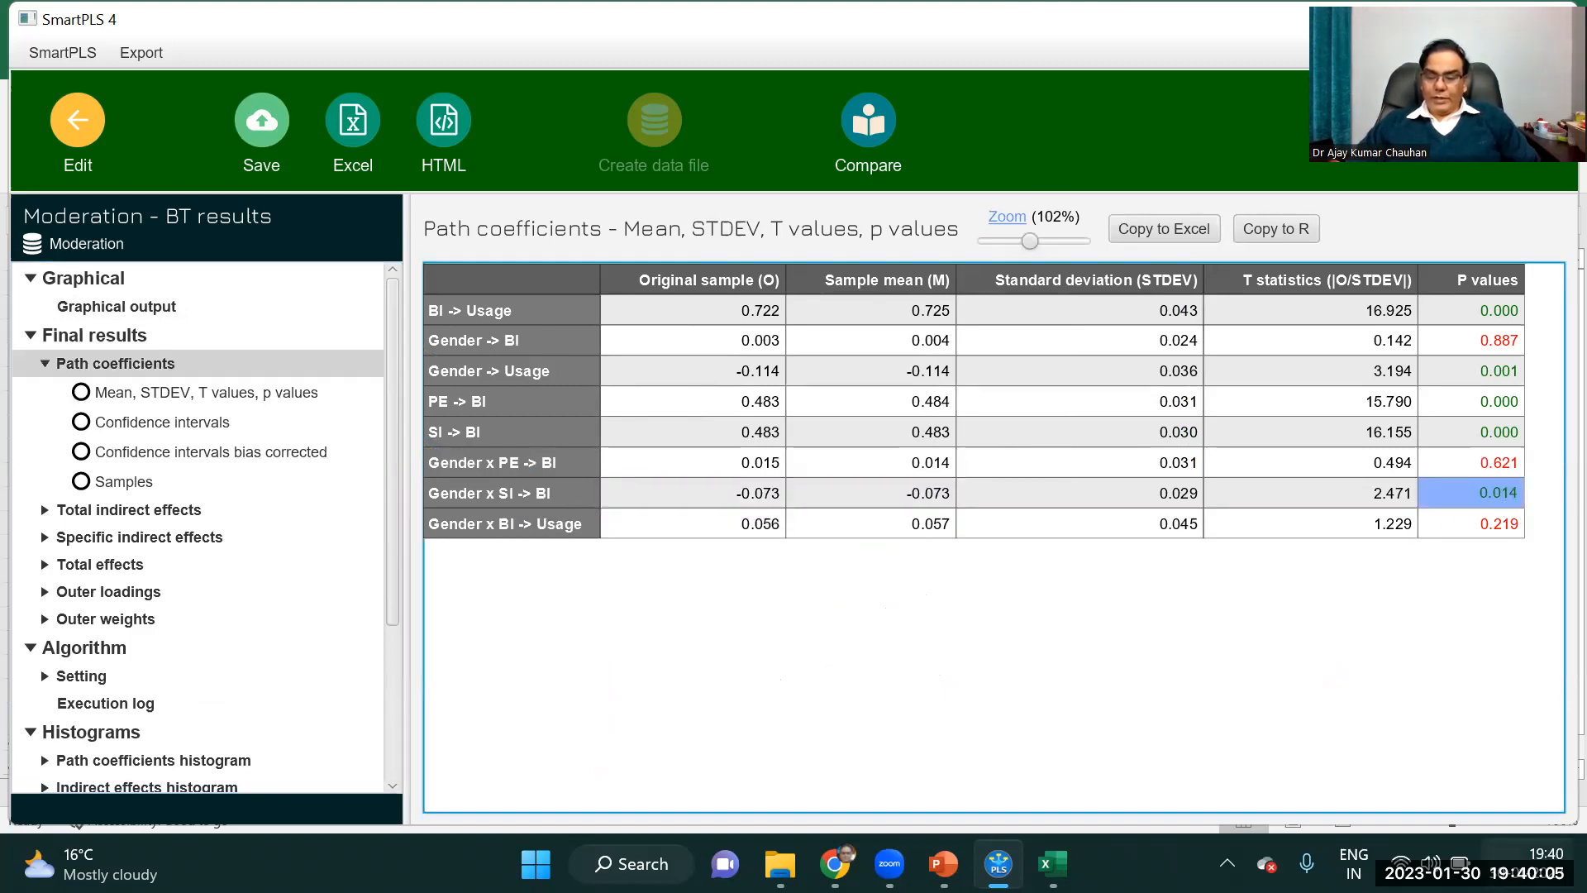
key(shift+Left)
key(shift+Left)
key(shift+Left)
key(shift+Left)
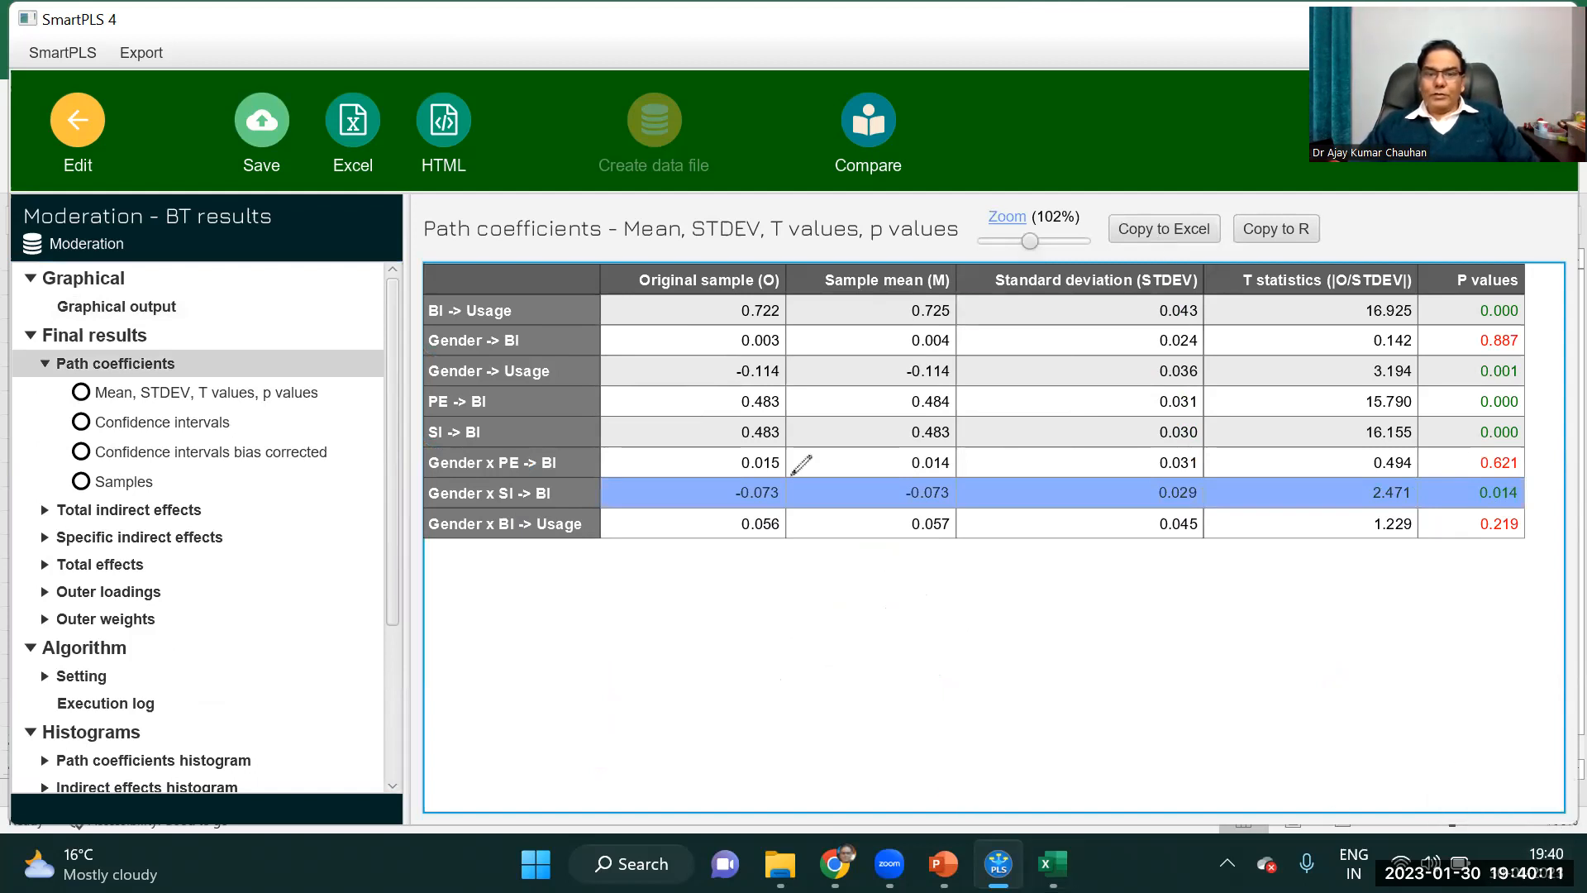
Mark the sample mean and p value of Gender x SI -> BI with circles and arrows, and clear the annotations.
mouse_move(961, 470)
mouse_down()
mouse_move(942, 530)
mouse_move(976, 473)
mouse_move(958, 475)
mouse_up()
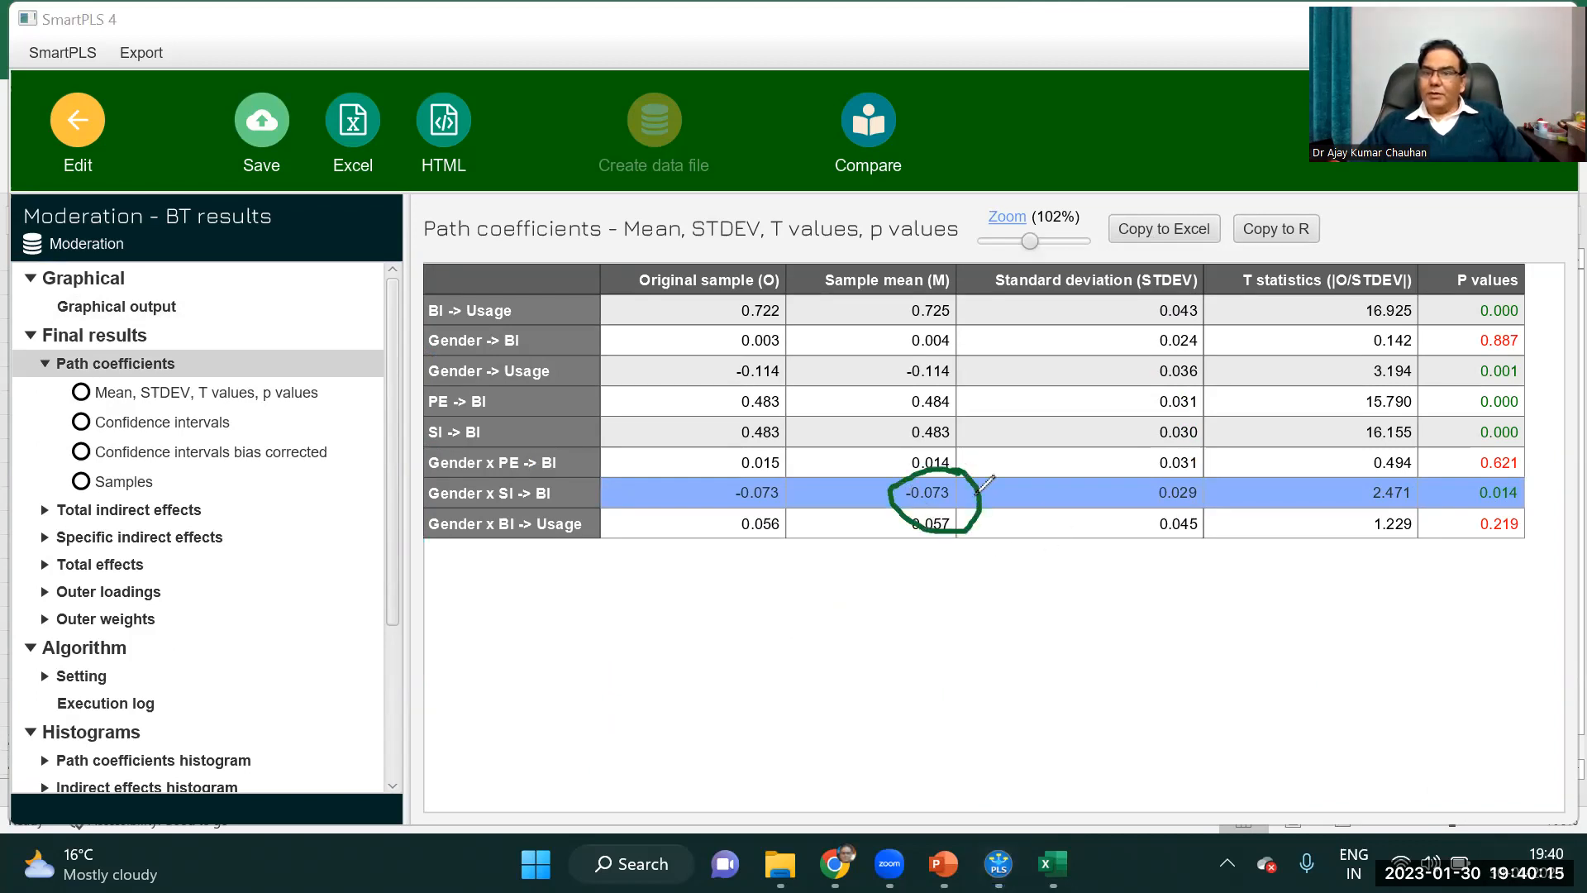
mouse_move(1503, 468)
mouse_down()
mouse_move(1459, 504)
mouse_move(1530, 512)
mouse_move(1535, 478)
mouse_up()
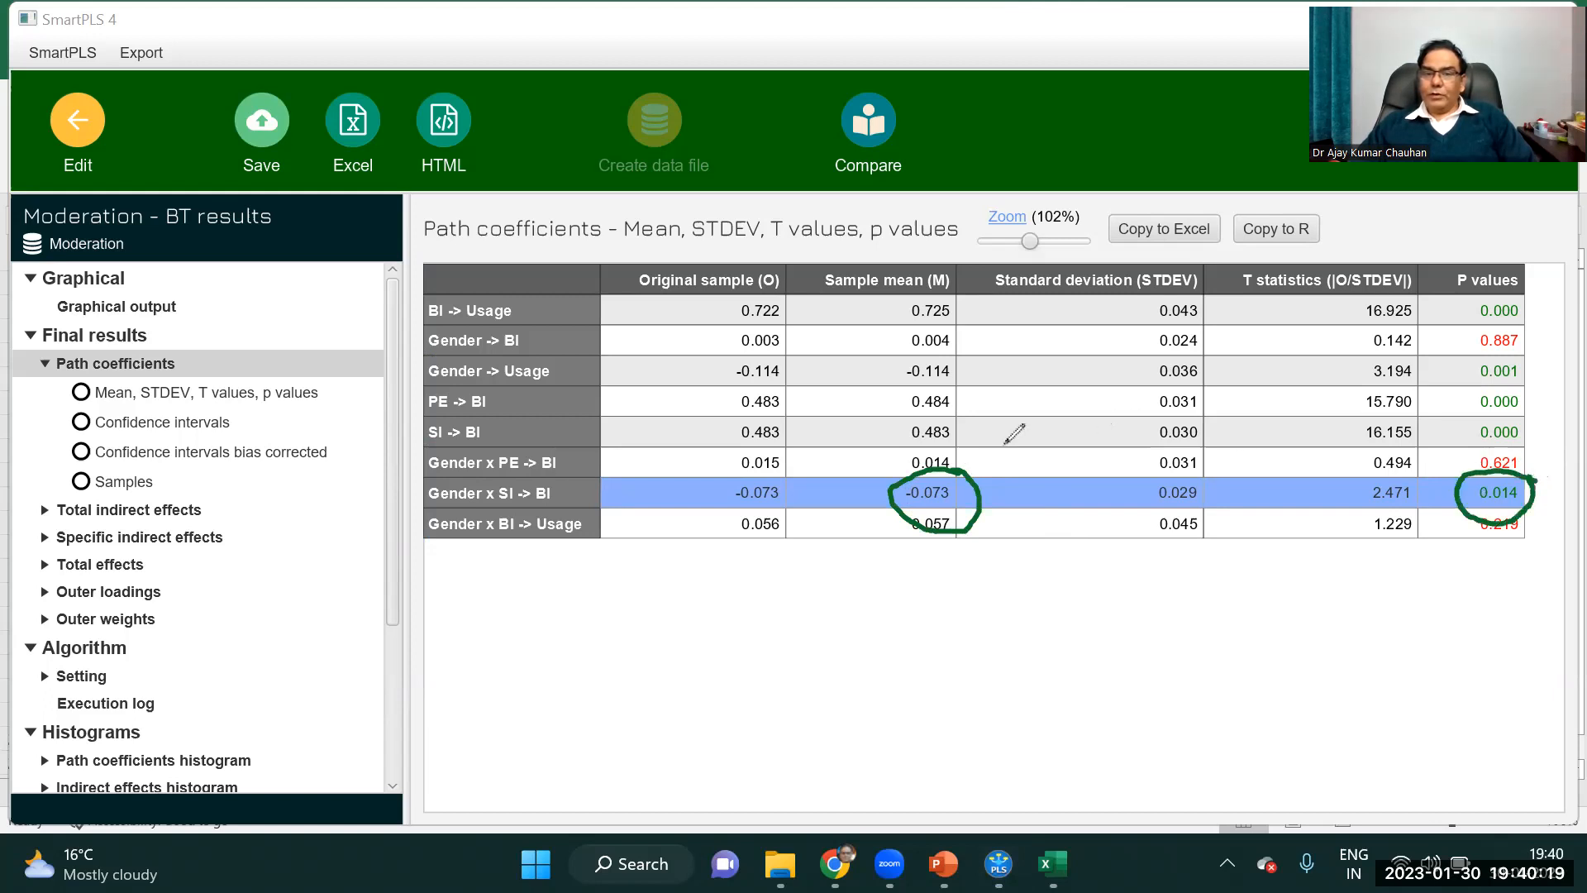
mouse_move(952, 462)
mouse_down()
mouse_move(1000, 413)
mouse_move(990, 465)
mouse_up()
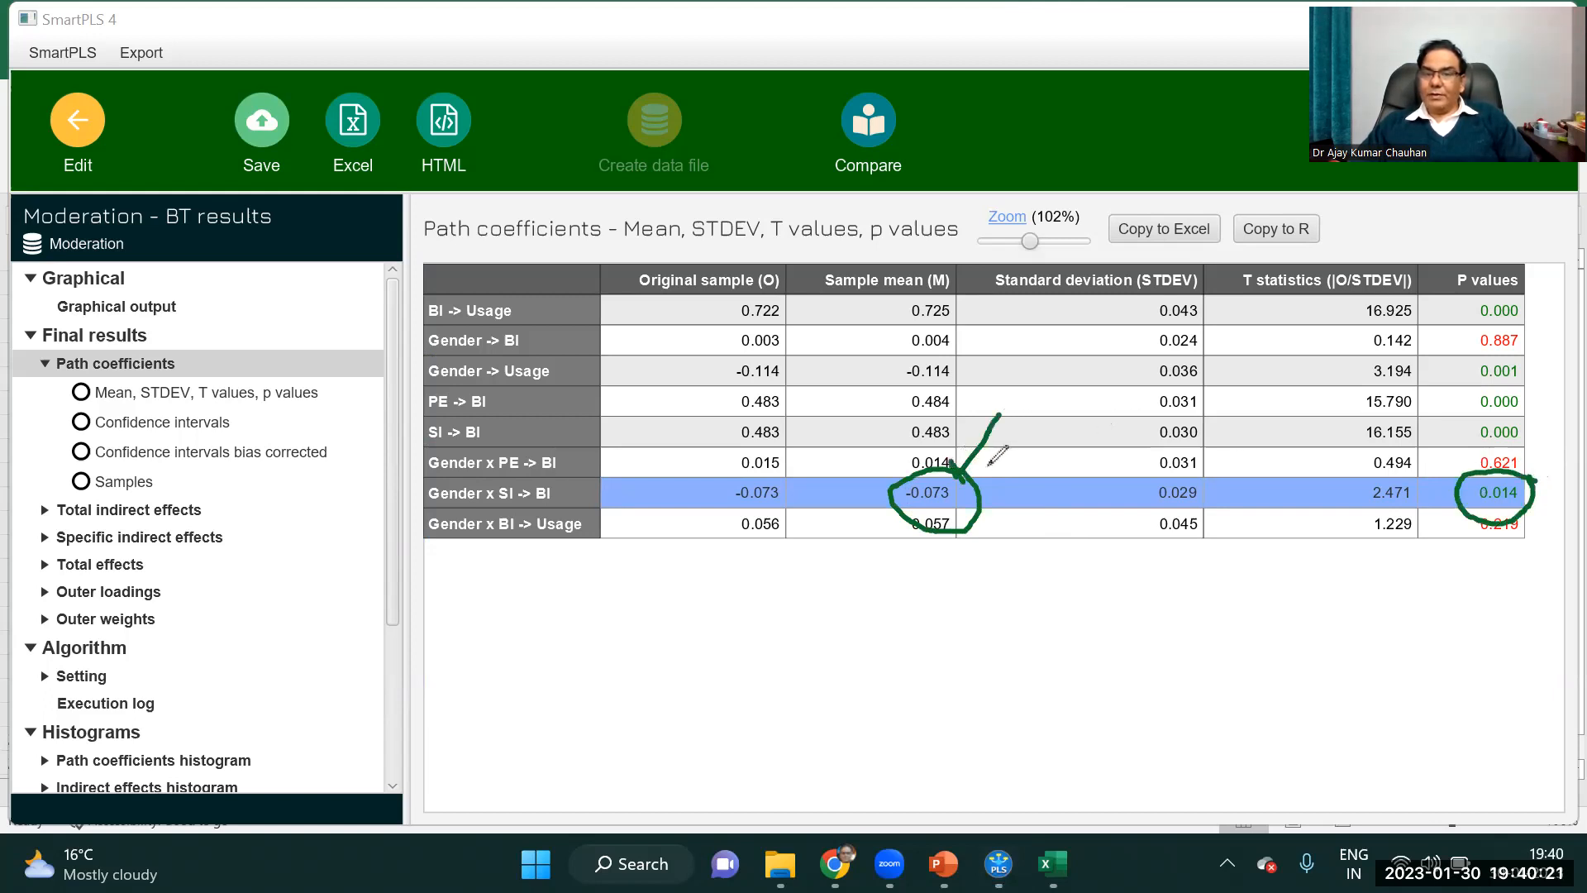
mouse_move(1515, 460)
mouse_down()
mouse_move(1548, 409)
mouse_move(1528, 484)
mouse_up()
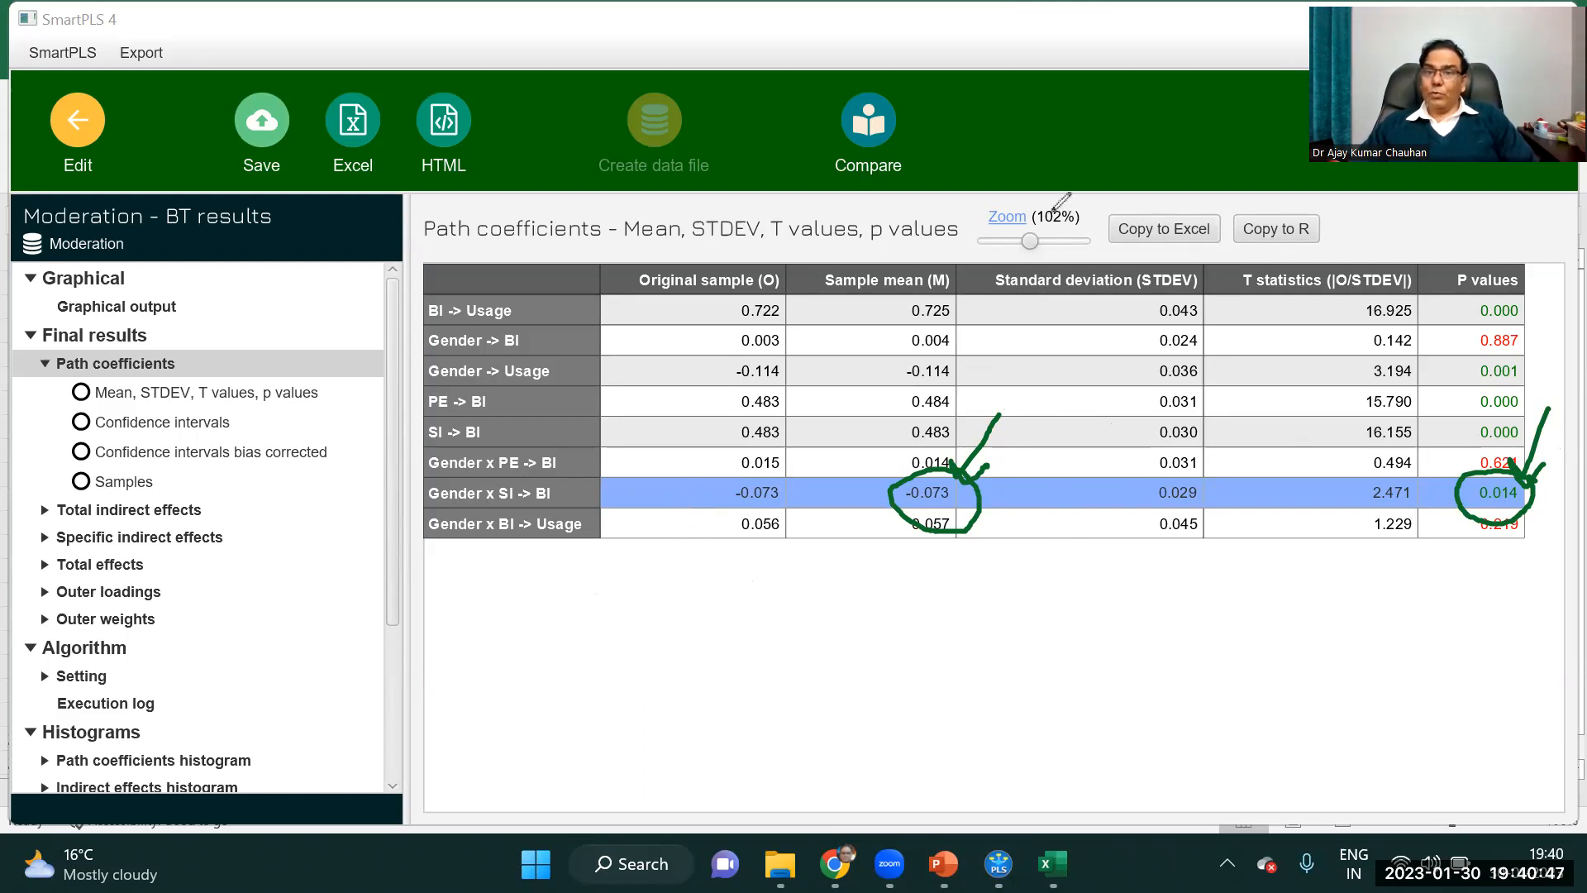
click(1054, 212)
click(1054, 212)
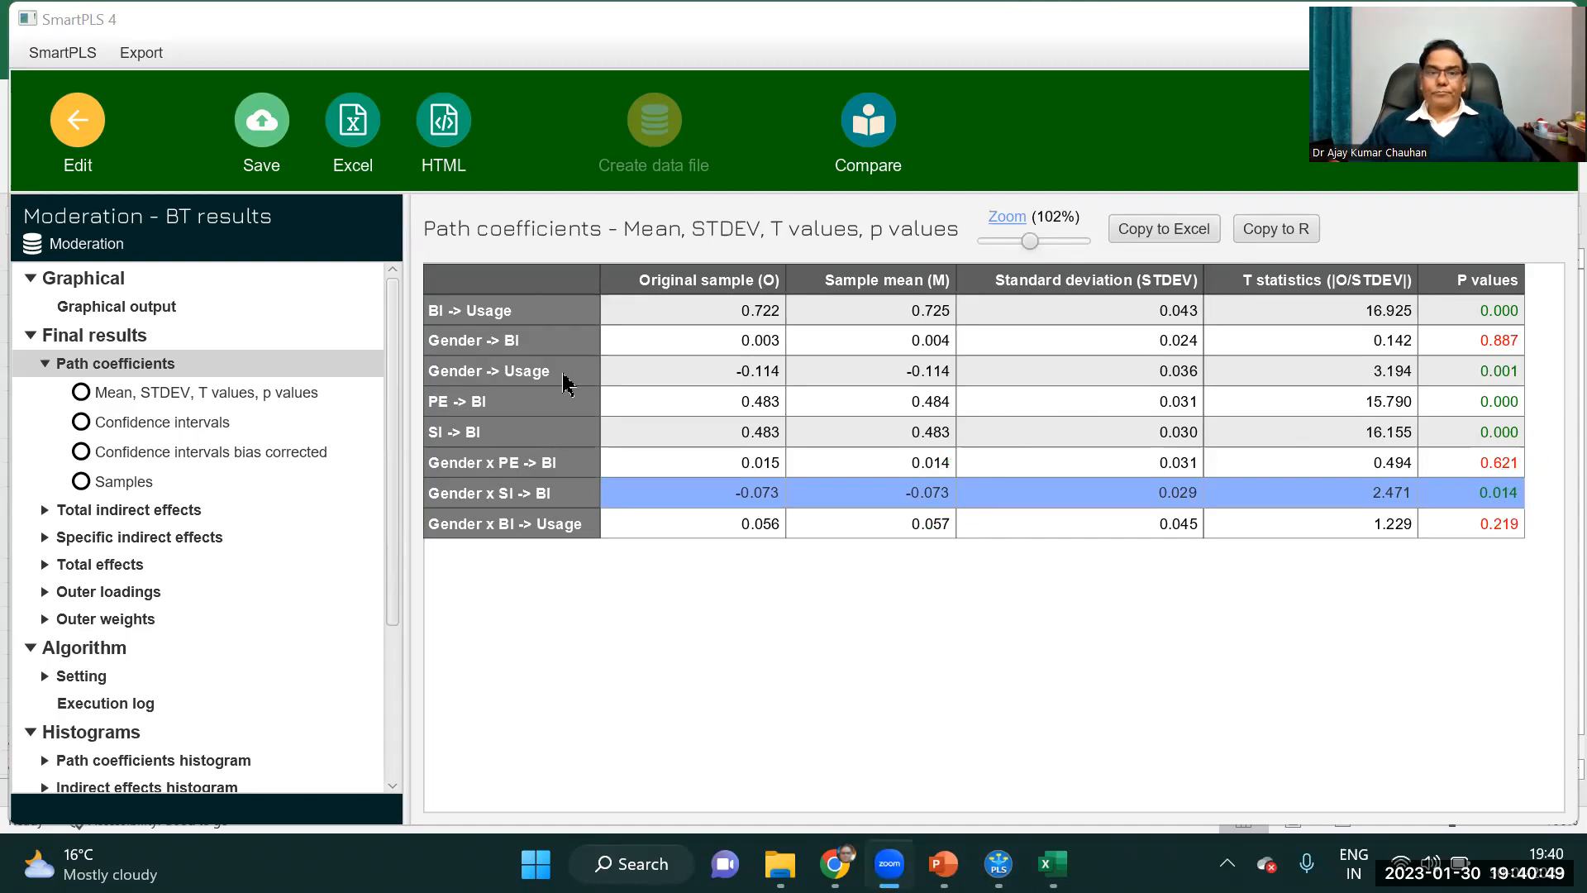
Return to the Moderation model, save it and go back to the workspace.
click(78, 119)
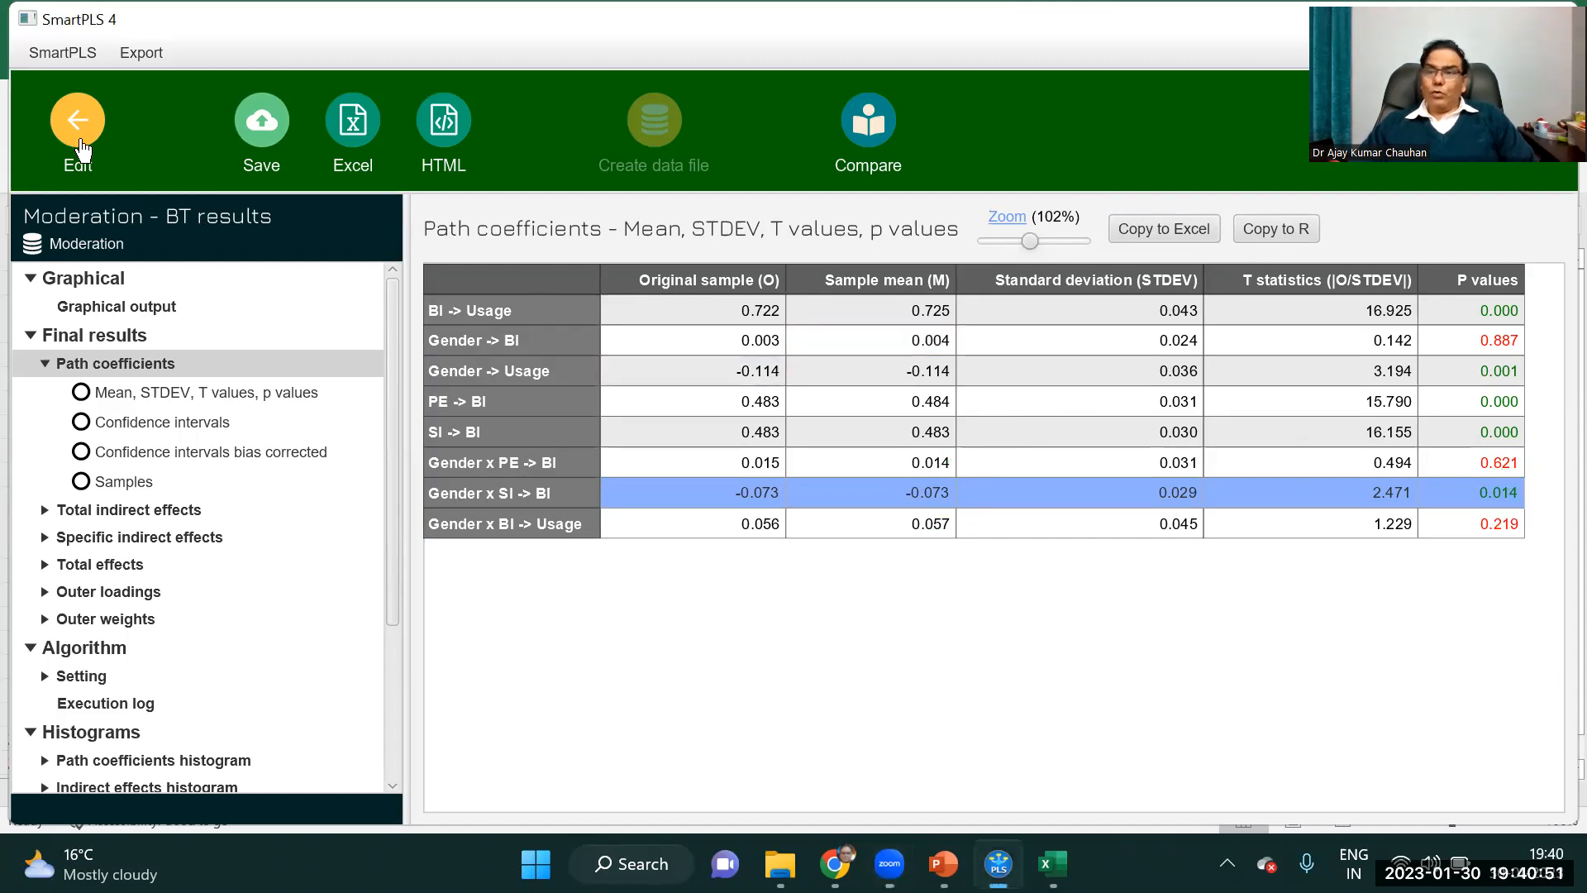
click(168, 120)
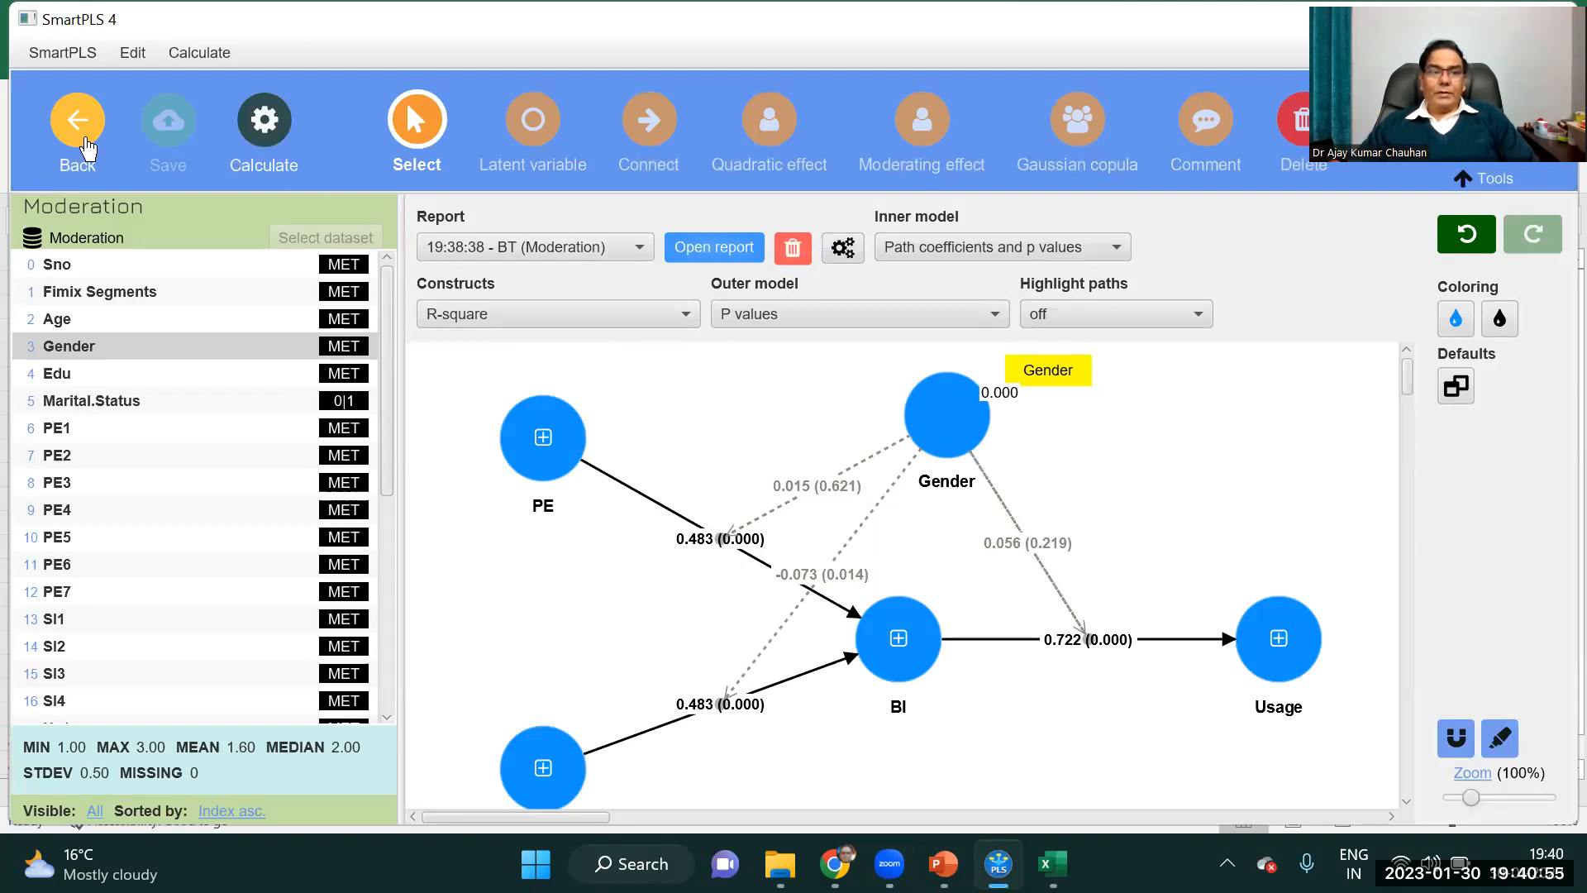
click(80, 141)
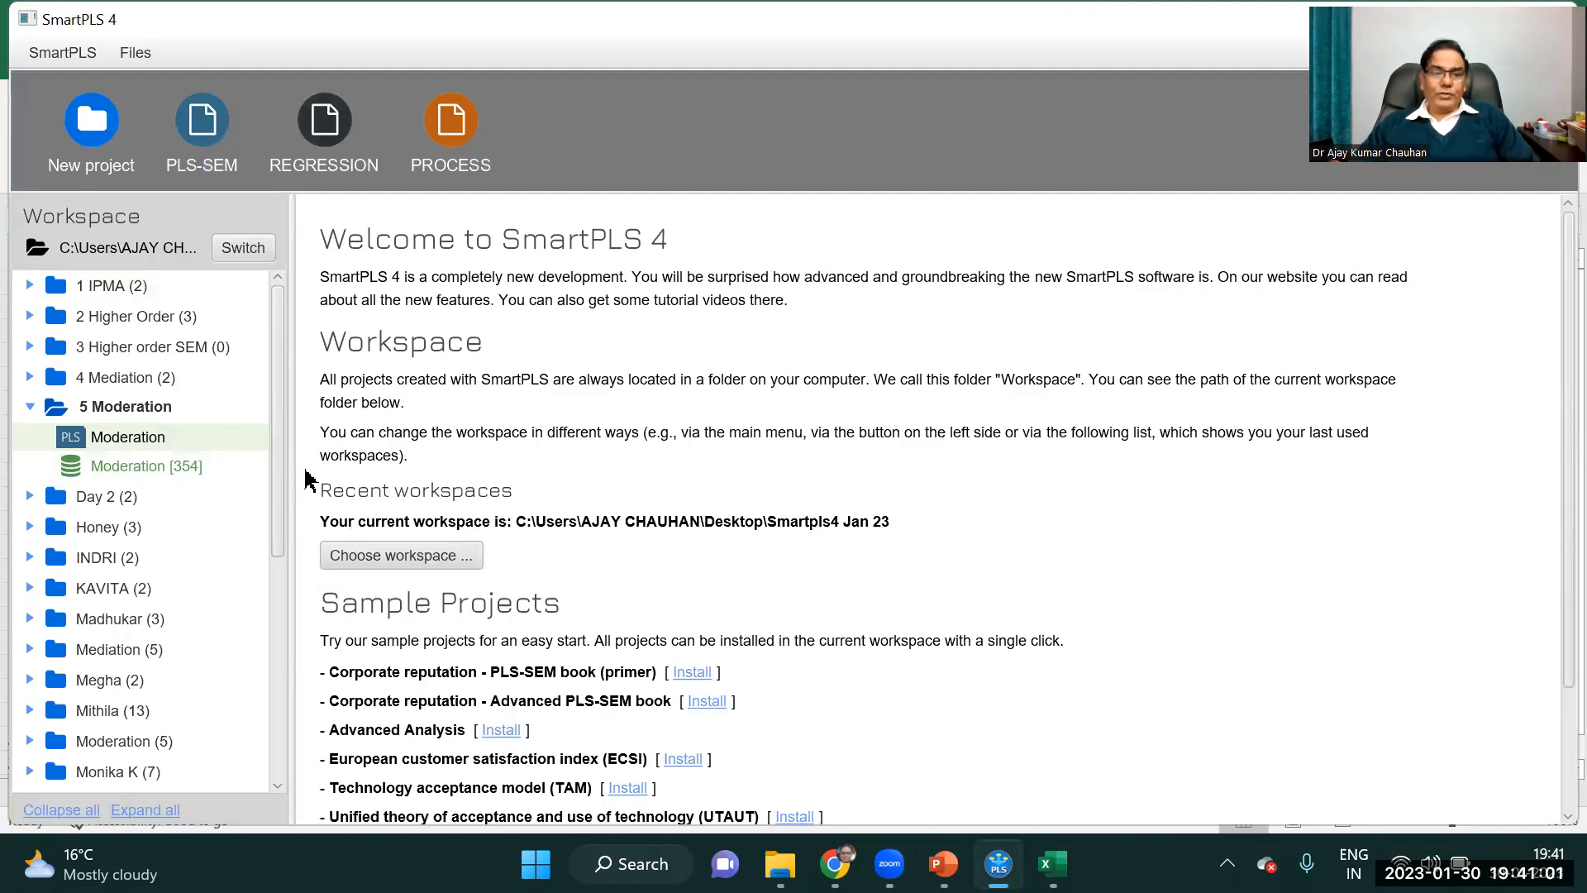
Check the Moderation dataset, reopen the Moderation model and delete the Gender construct with its moderating effects.
double_click(137, 474)
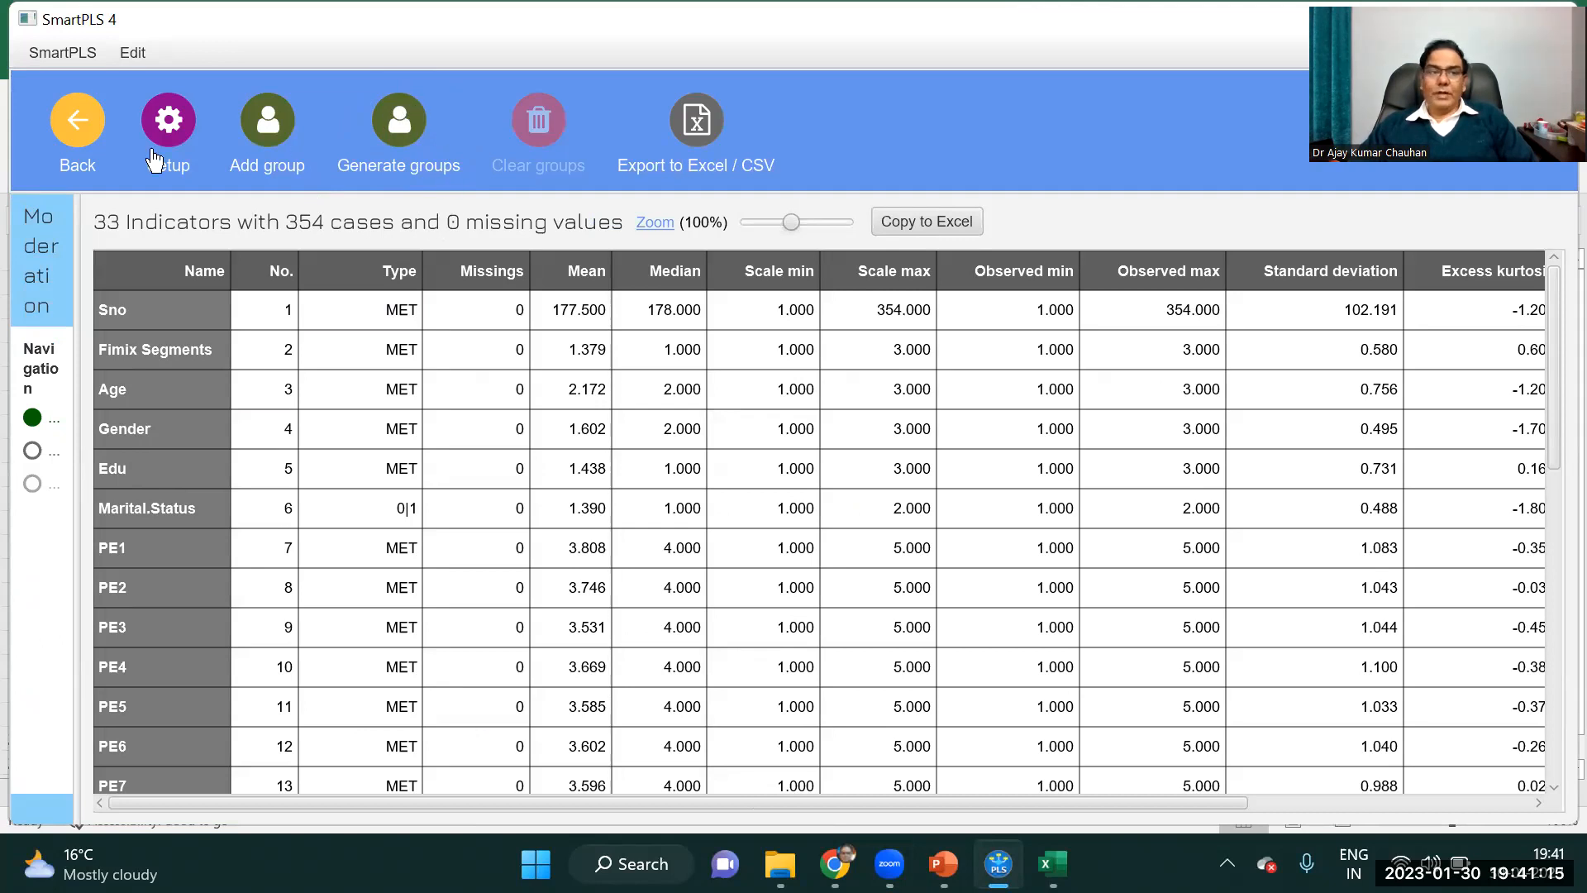
click(86, 131)
click(126, 442)
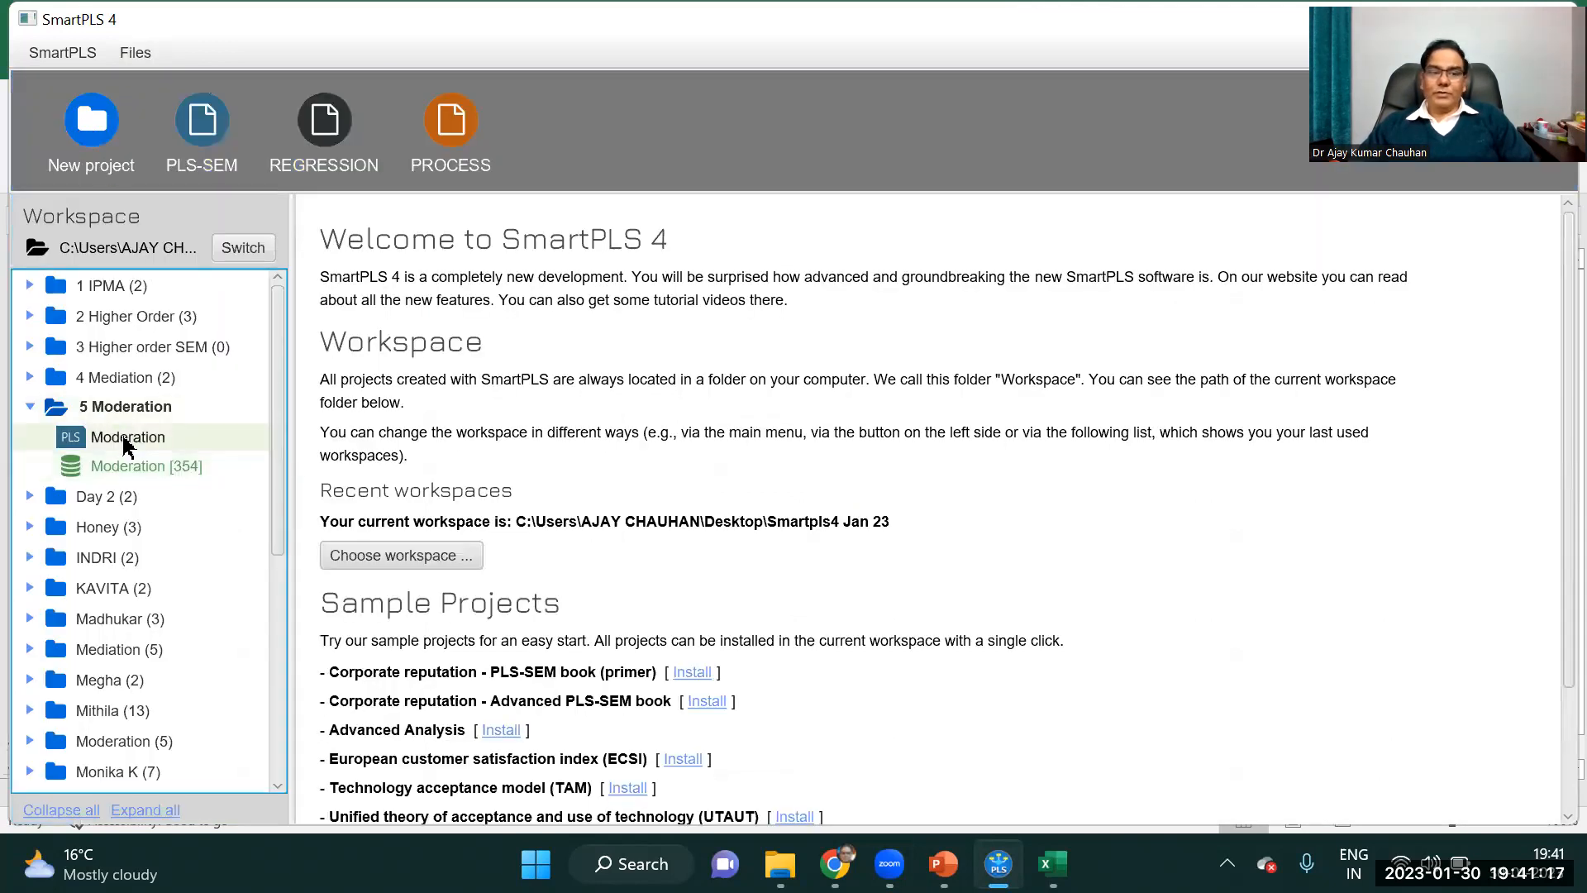
double_click(157, 442)
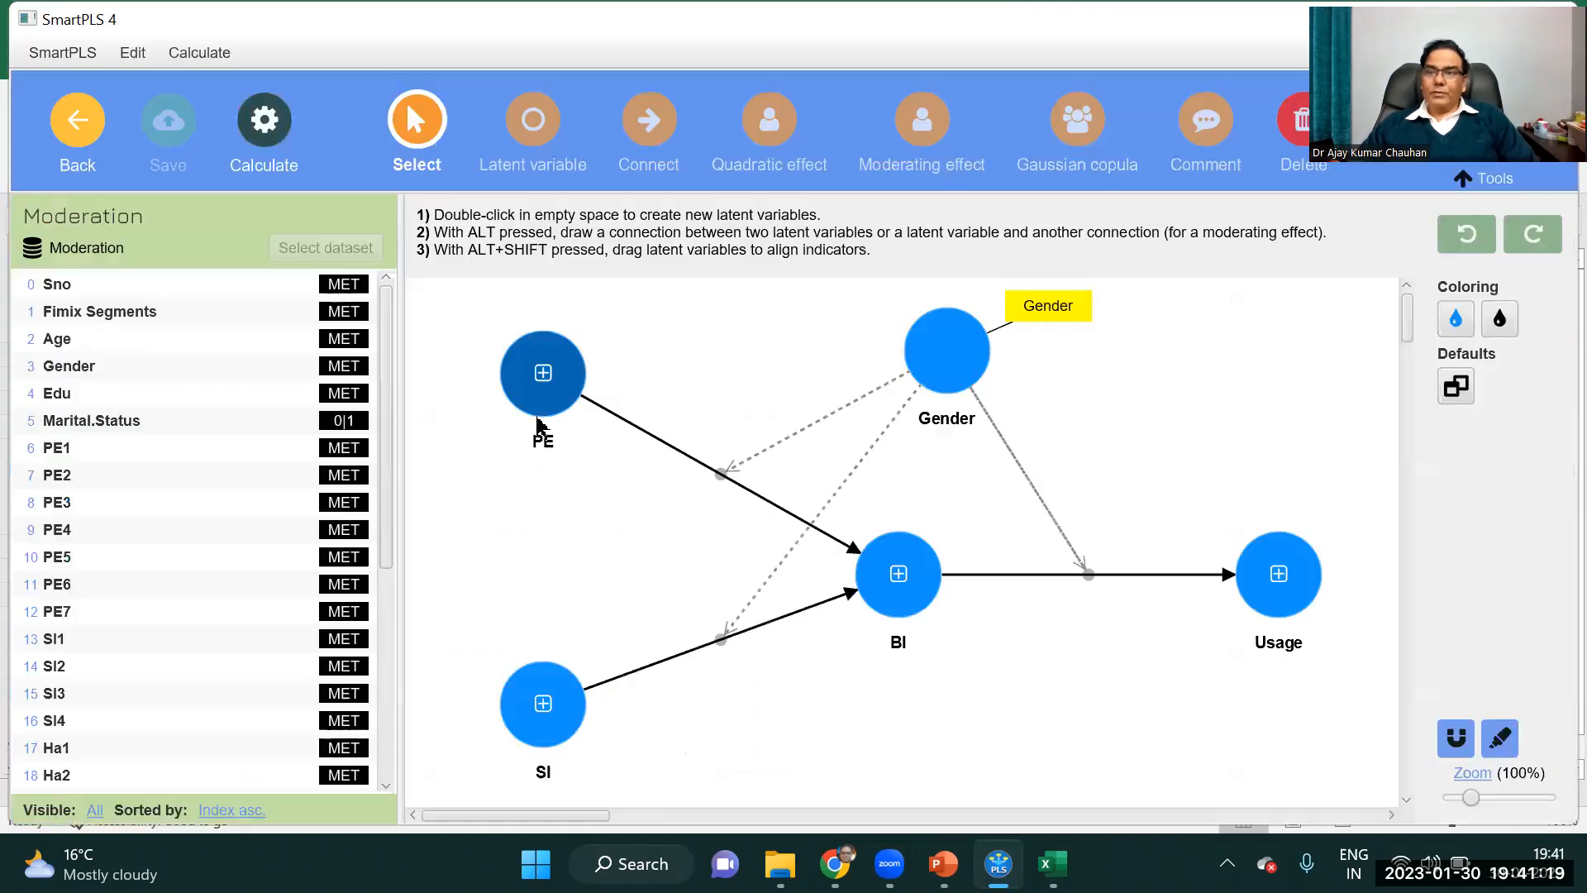
click(954, 376)
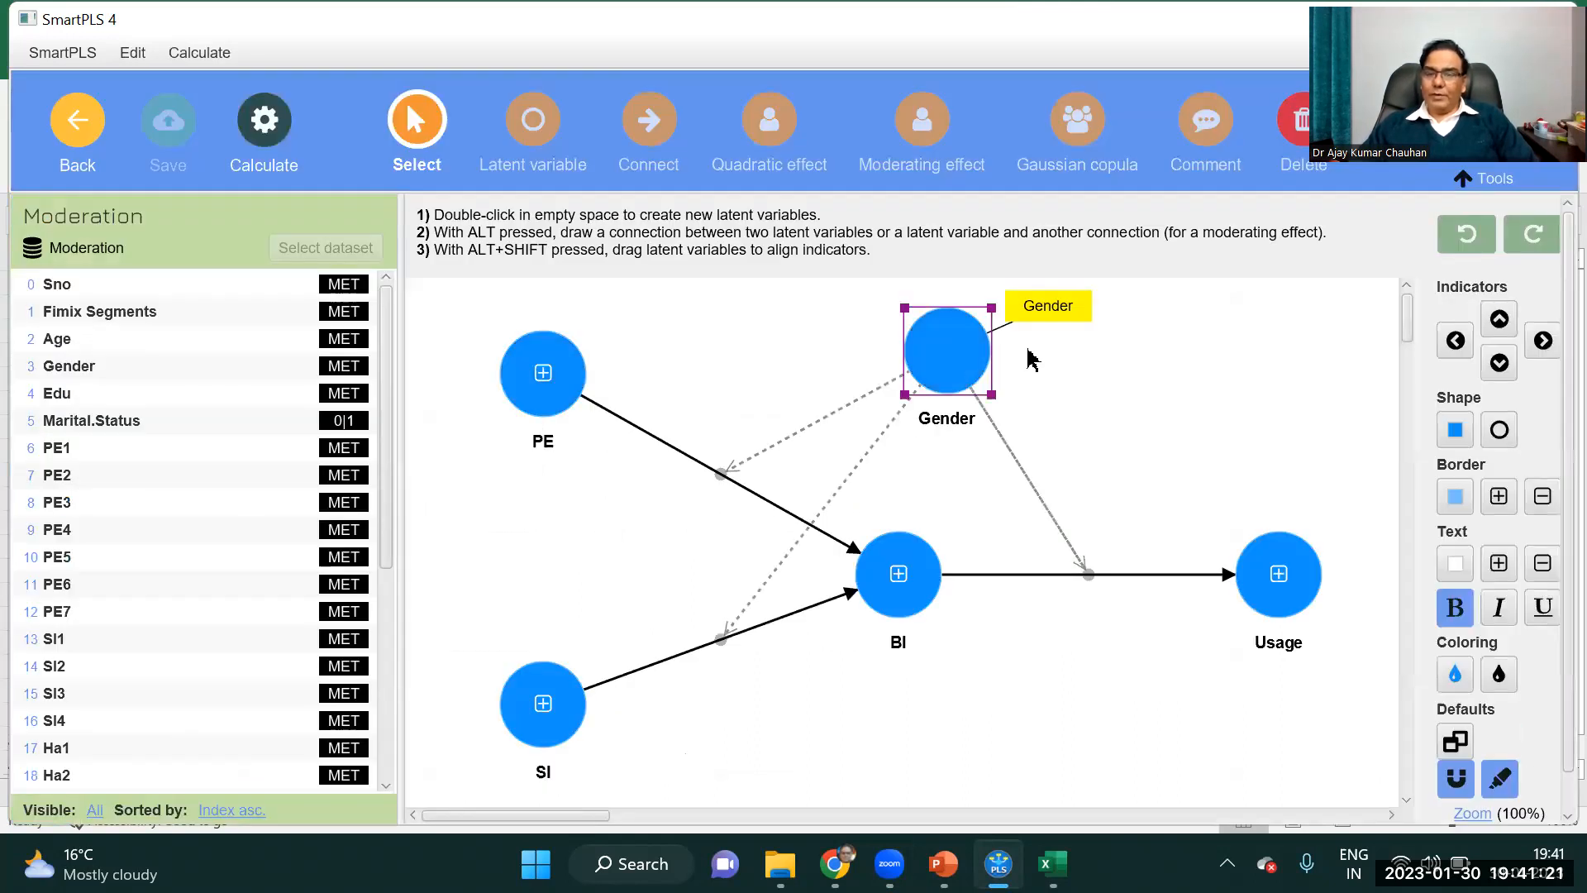
key(Delete)
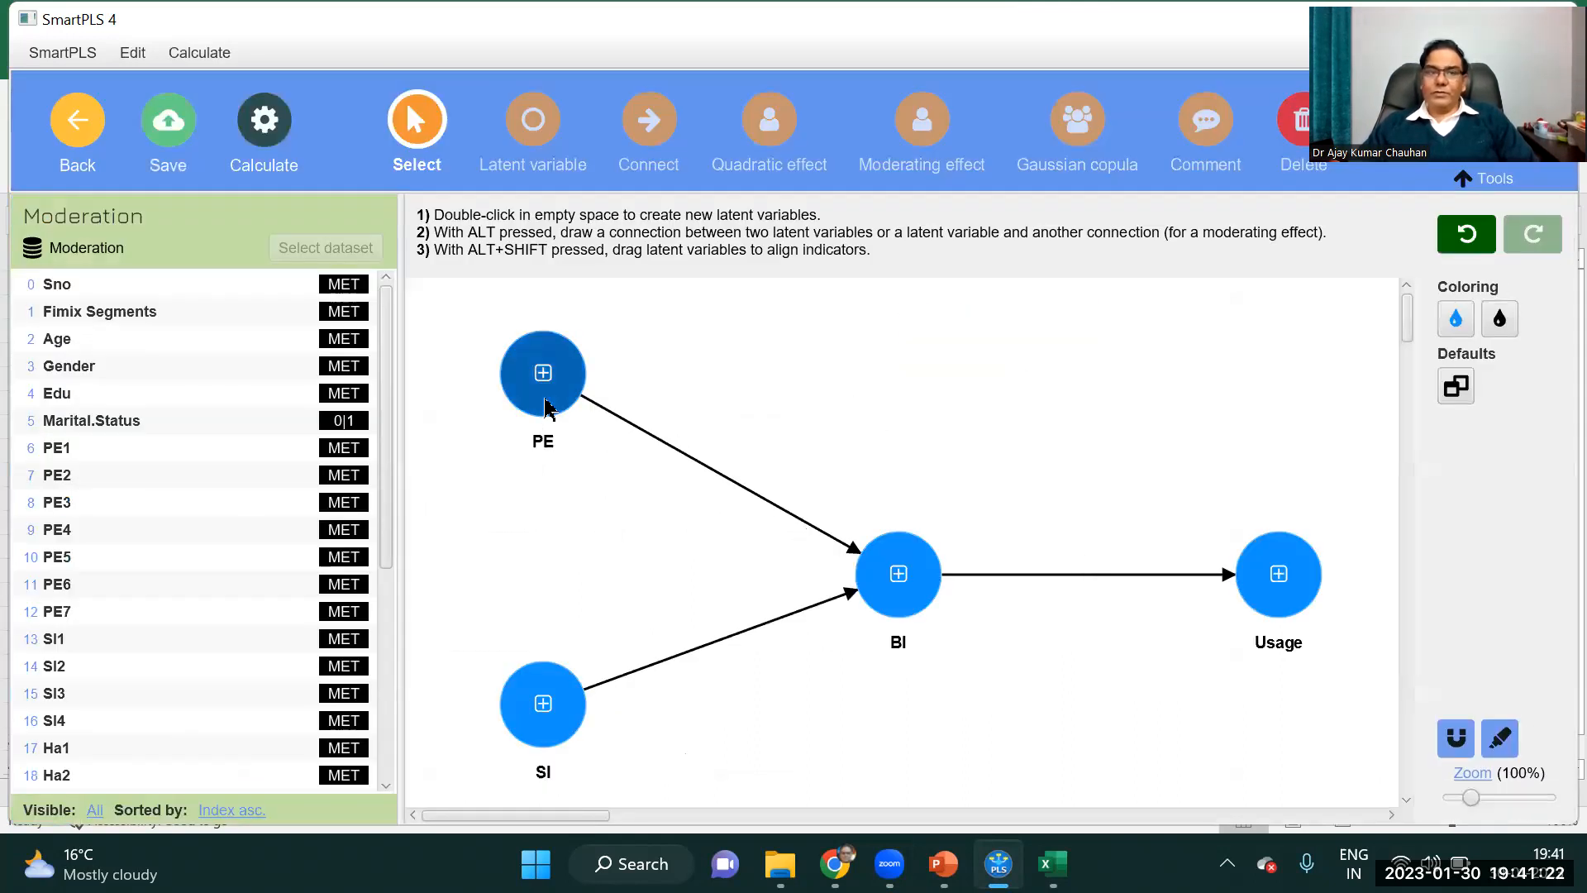
Look over the available calculation algorithms, including multigroup analysis, and close the model without saving the changes.
click(264, 124)
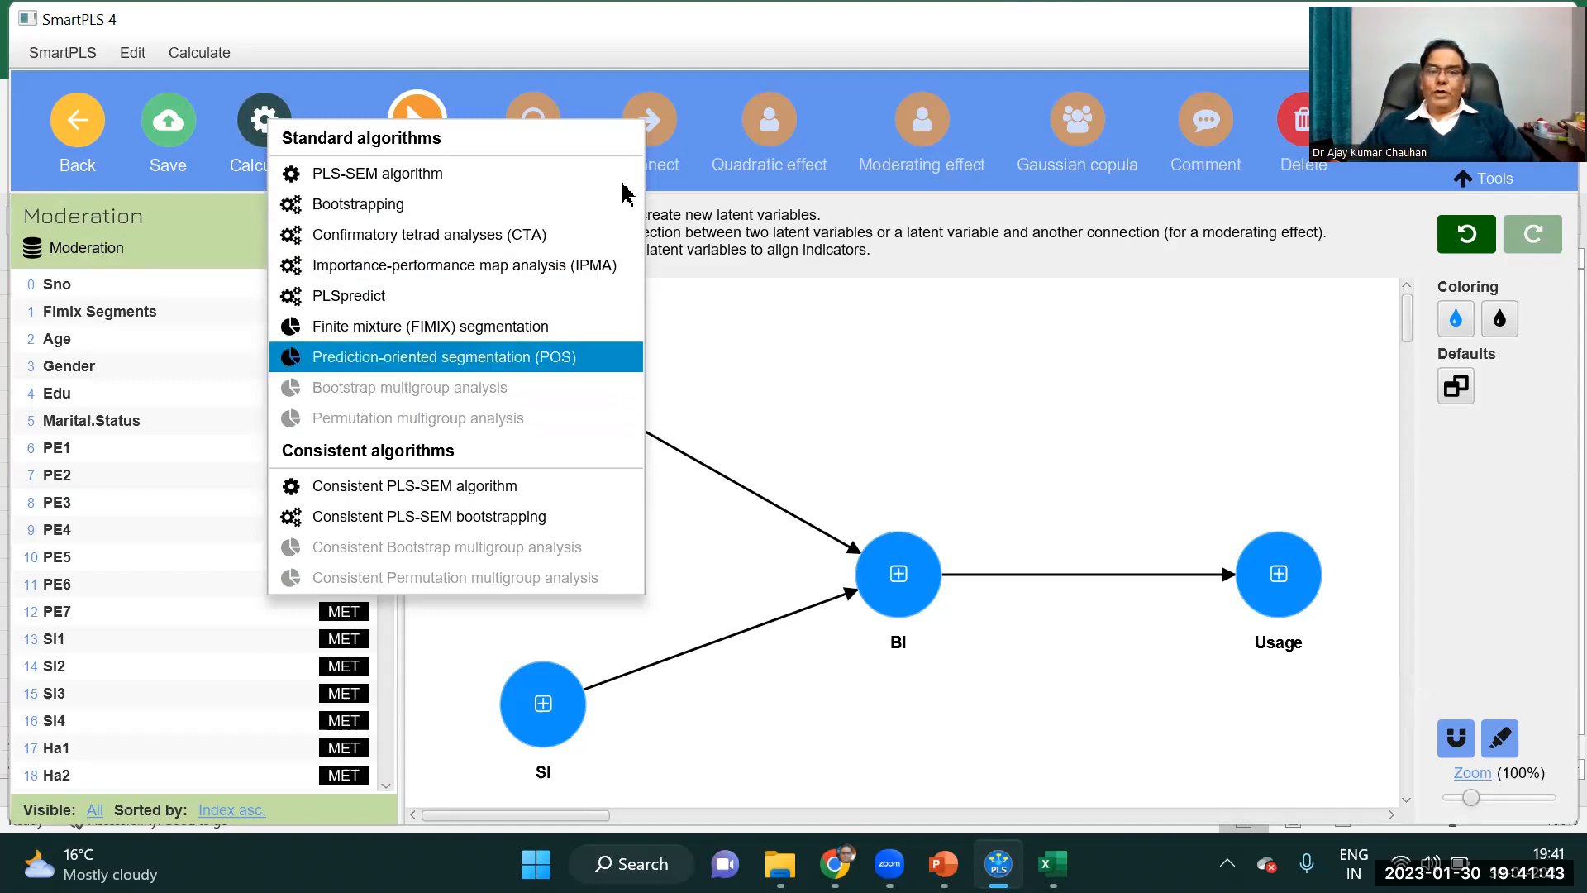
click(783, 326)
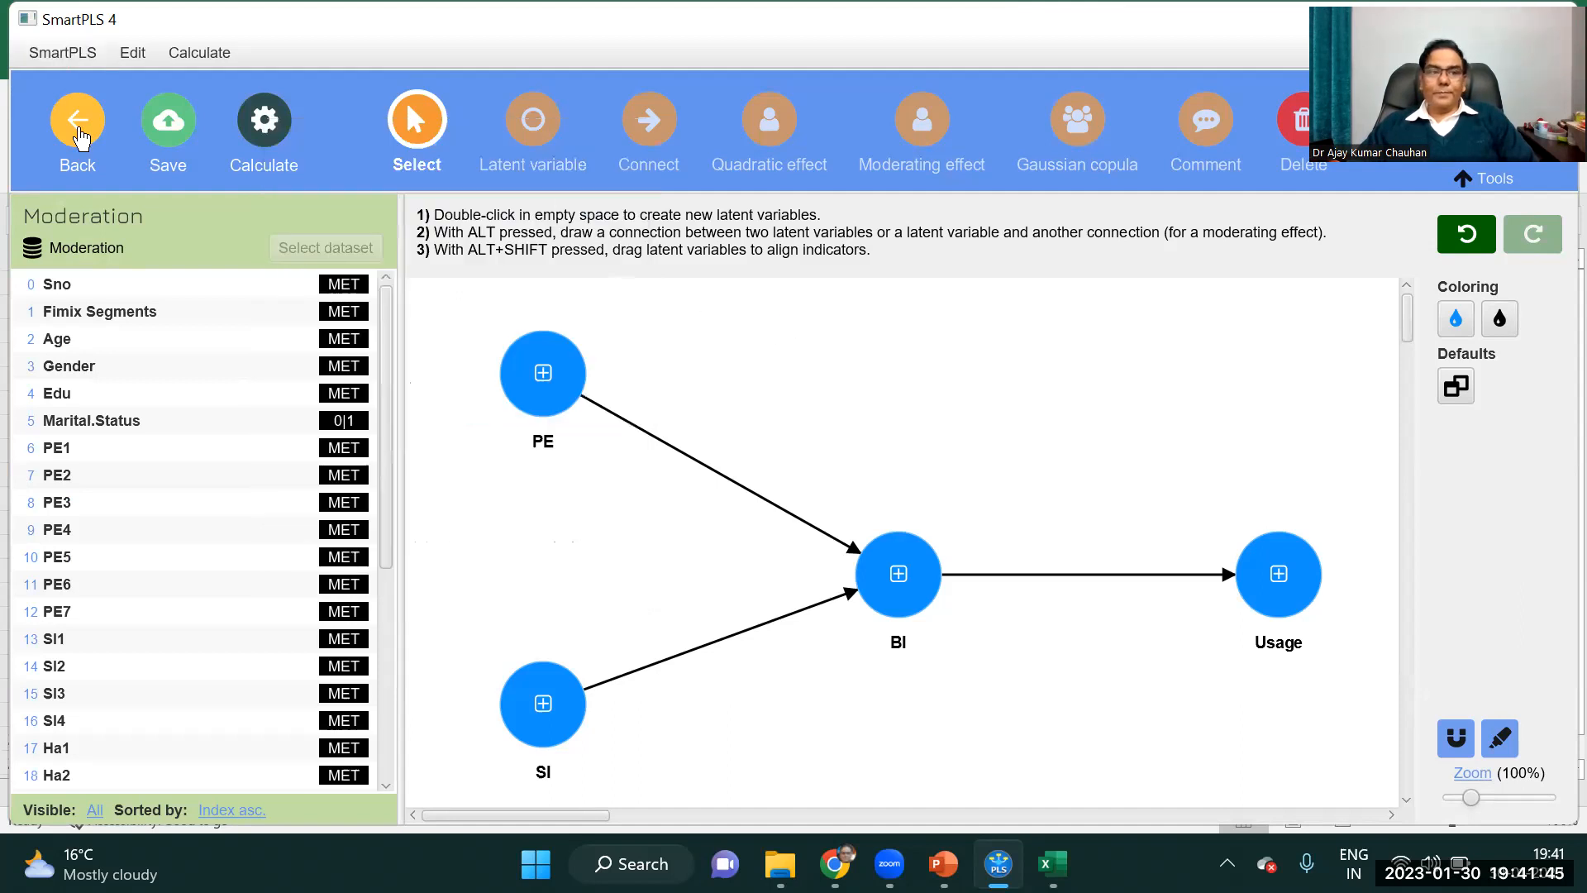
click(79, 135)
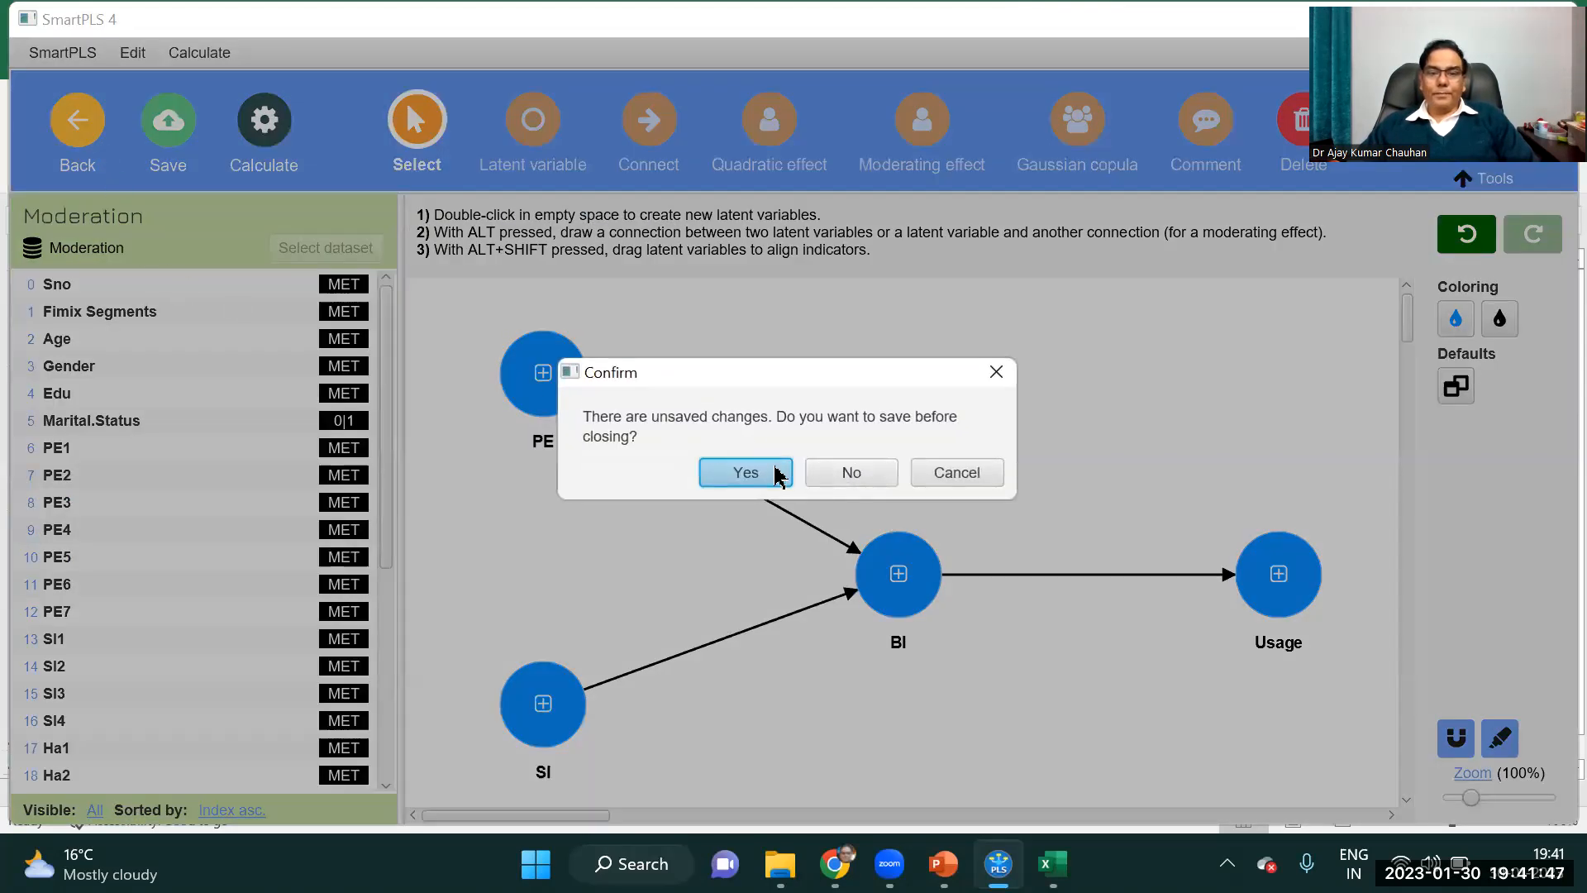
click(868, 468)
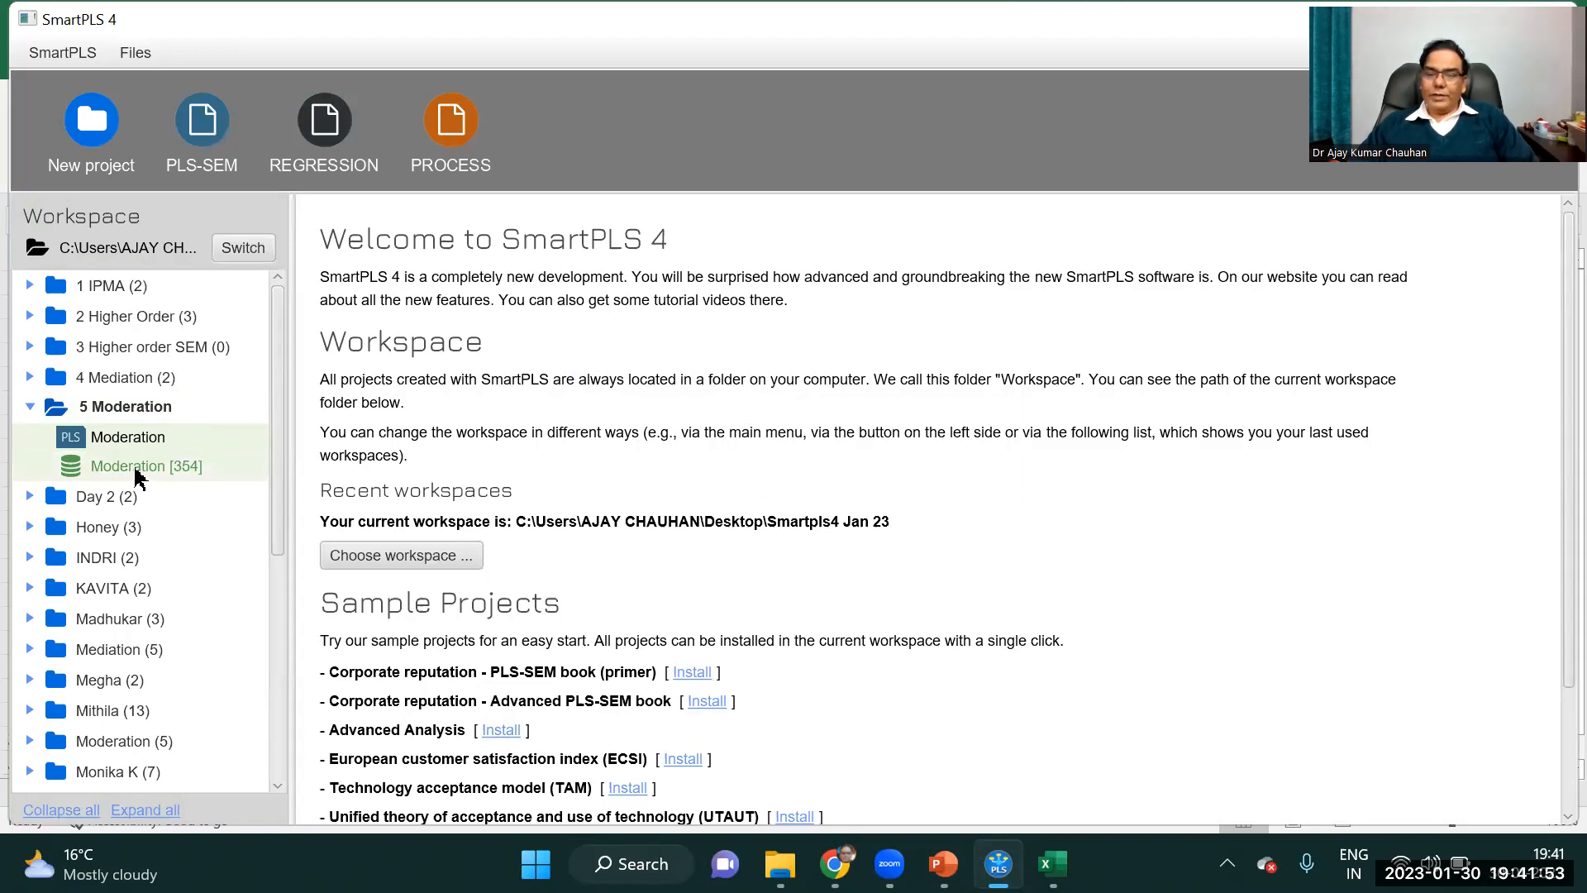
Open the Moderation dataset in the 5 Moderation project and generate data groups from the Gender indicator.
click(137, 475)
double_click(129, 471)
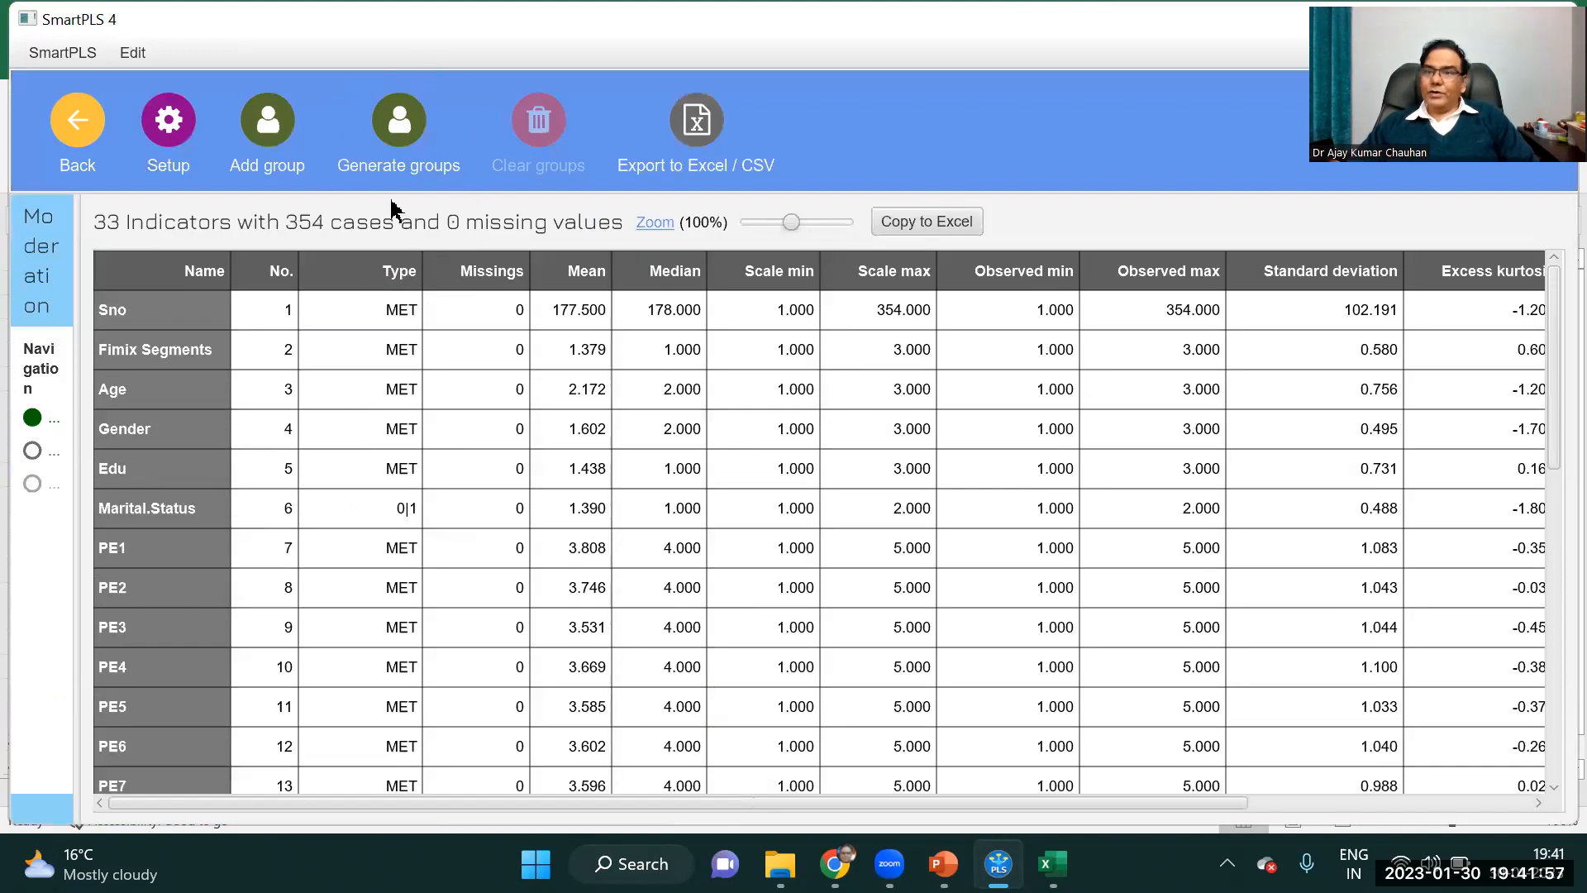
click(397, 145)
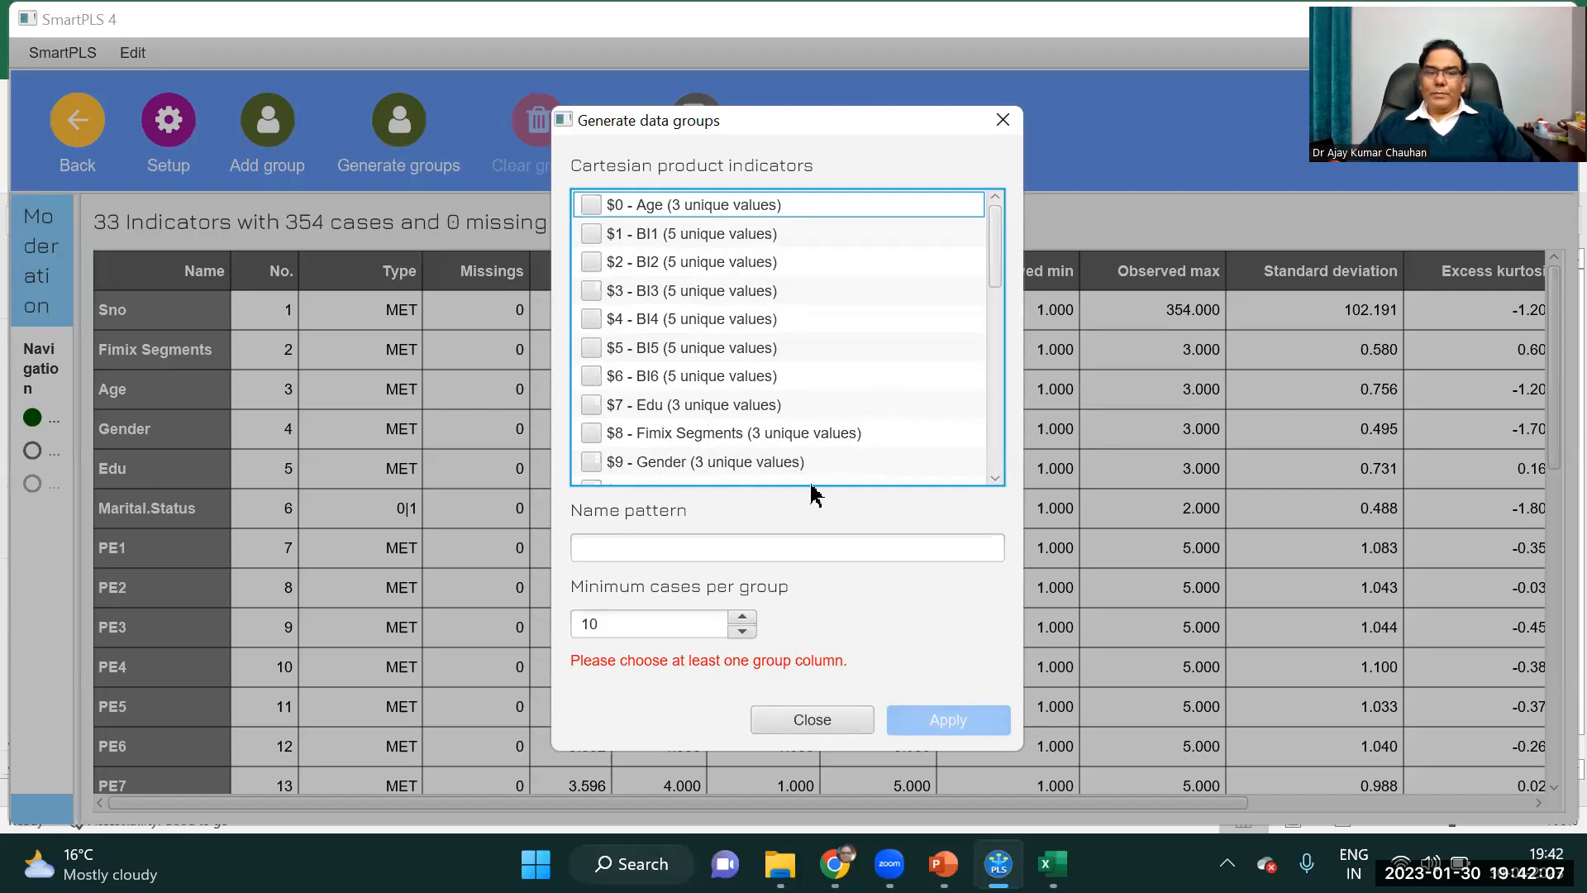
click(592, 462)
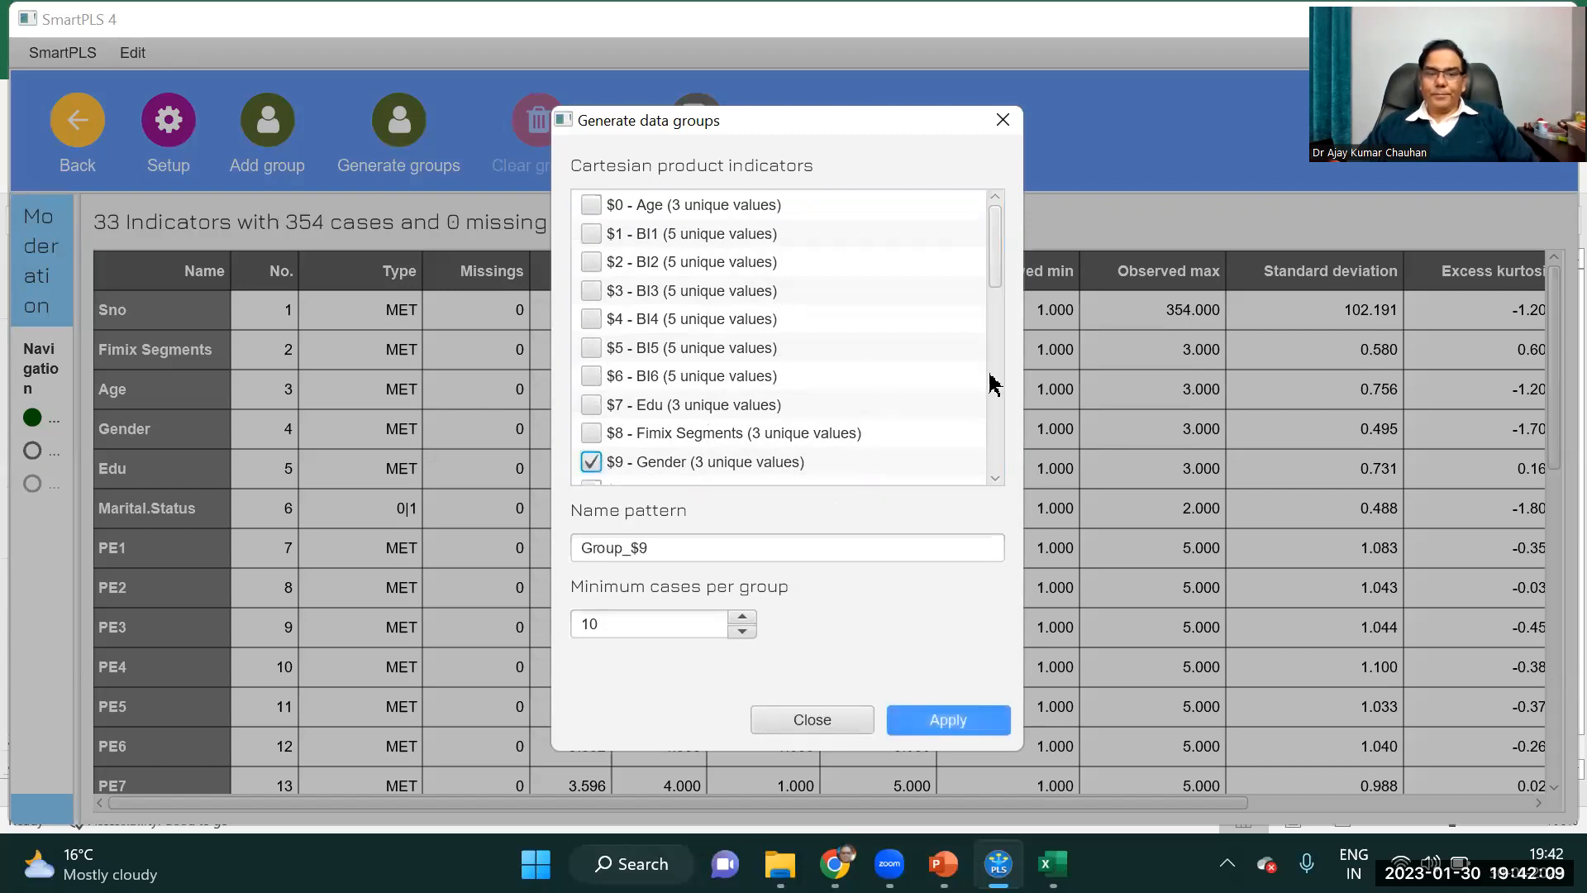
drag(998, 287, 1003, 344)
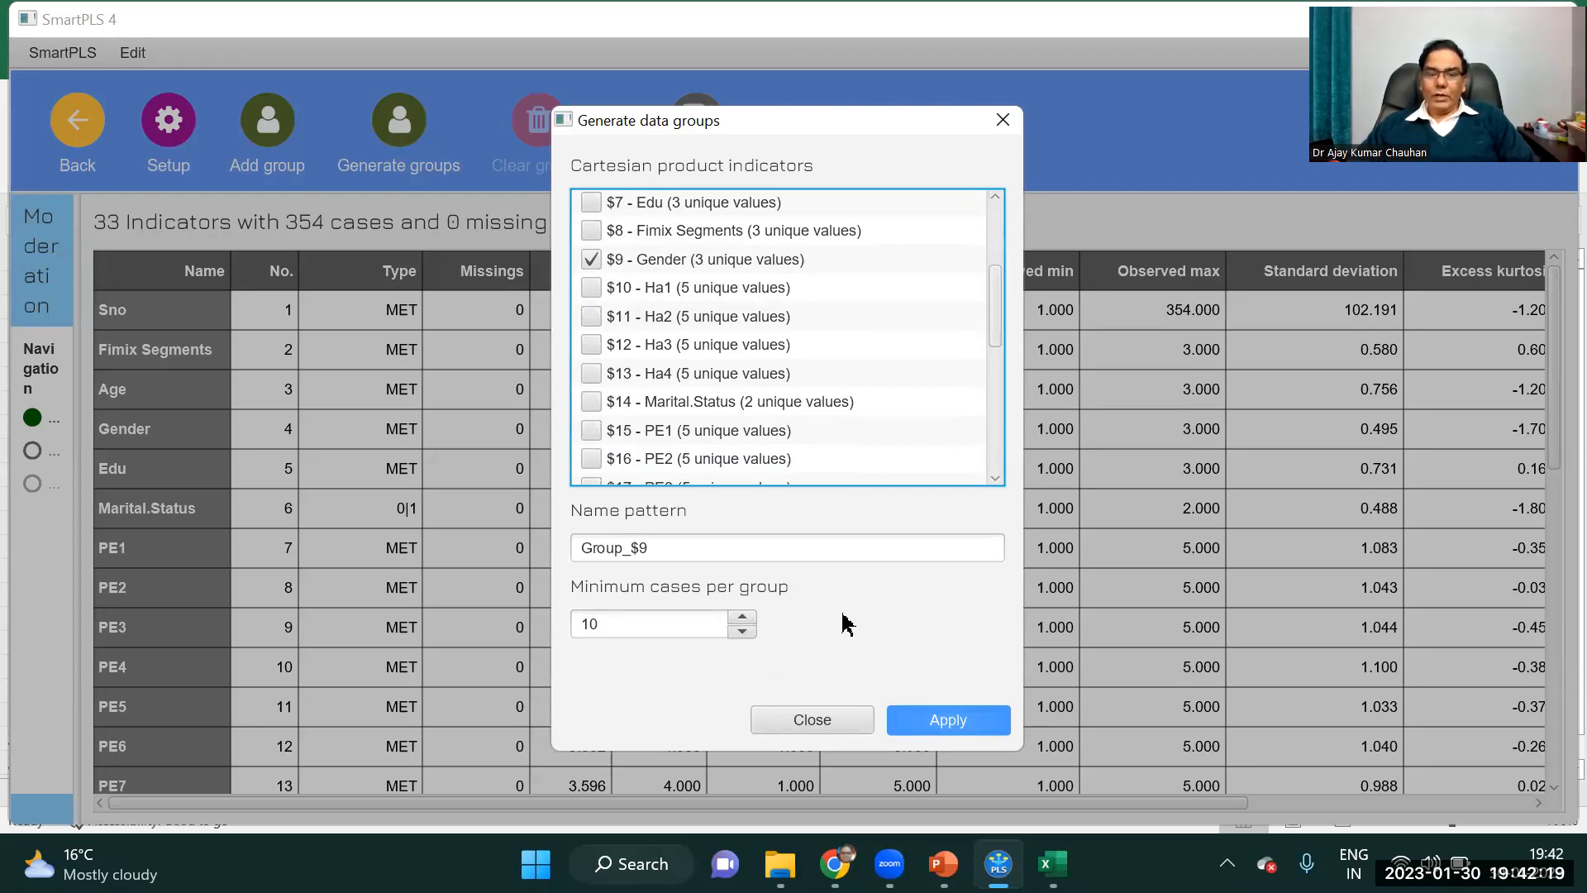
click(949, 732)
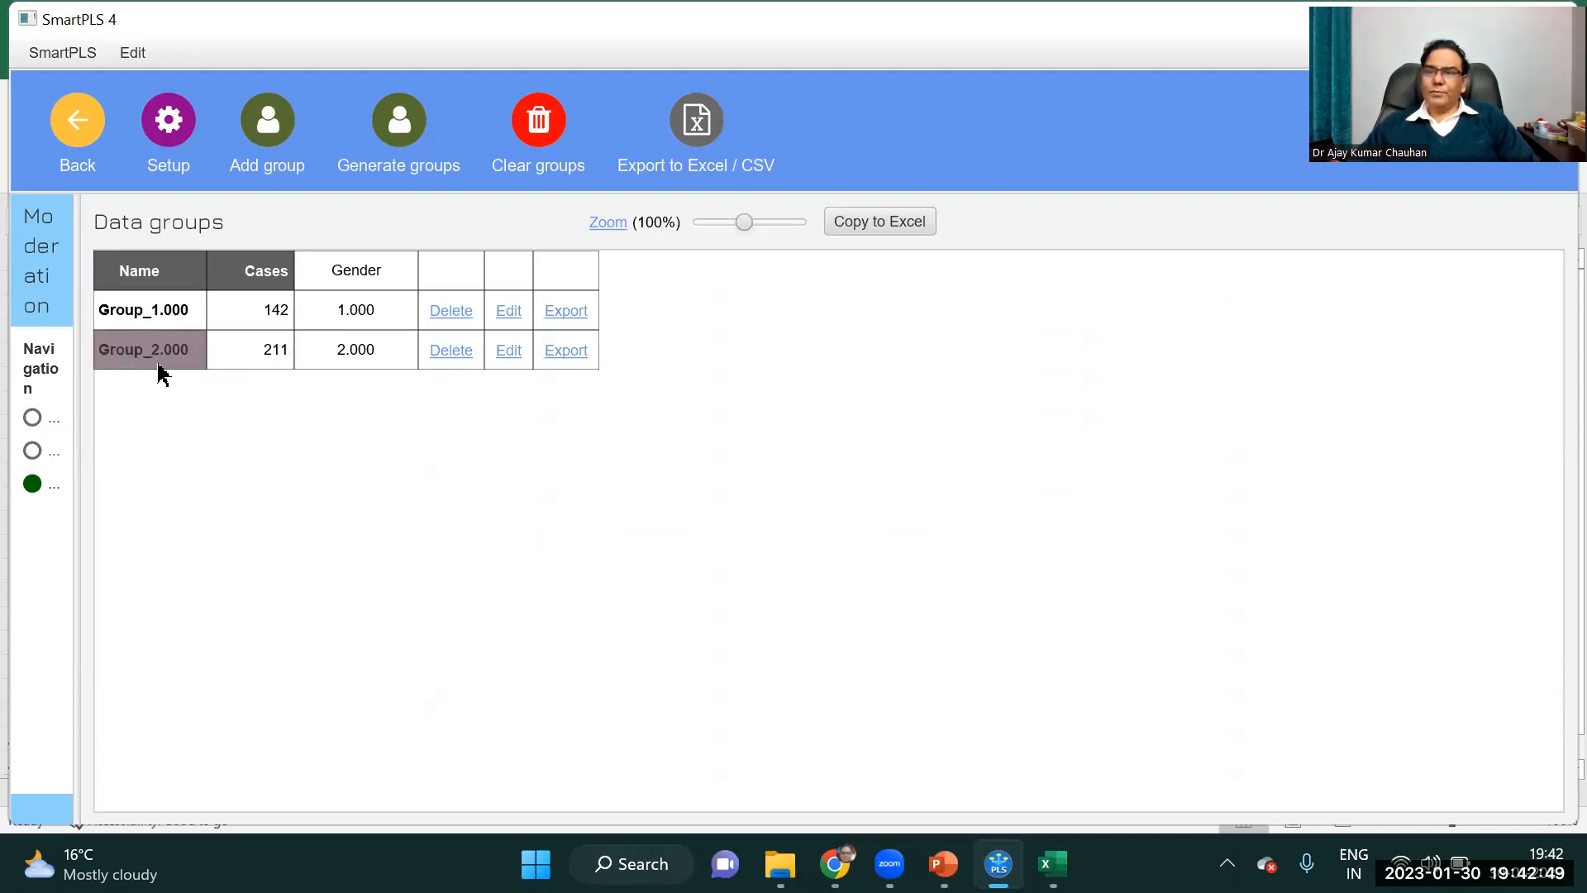
Rename the data group for Gender equal to 1 as Male.
click(141, 323)
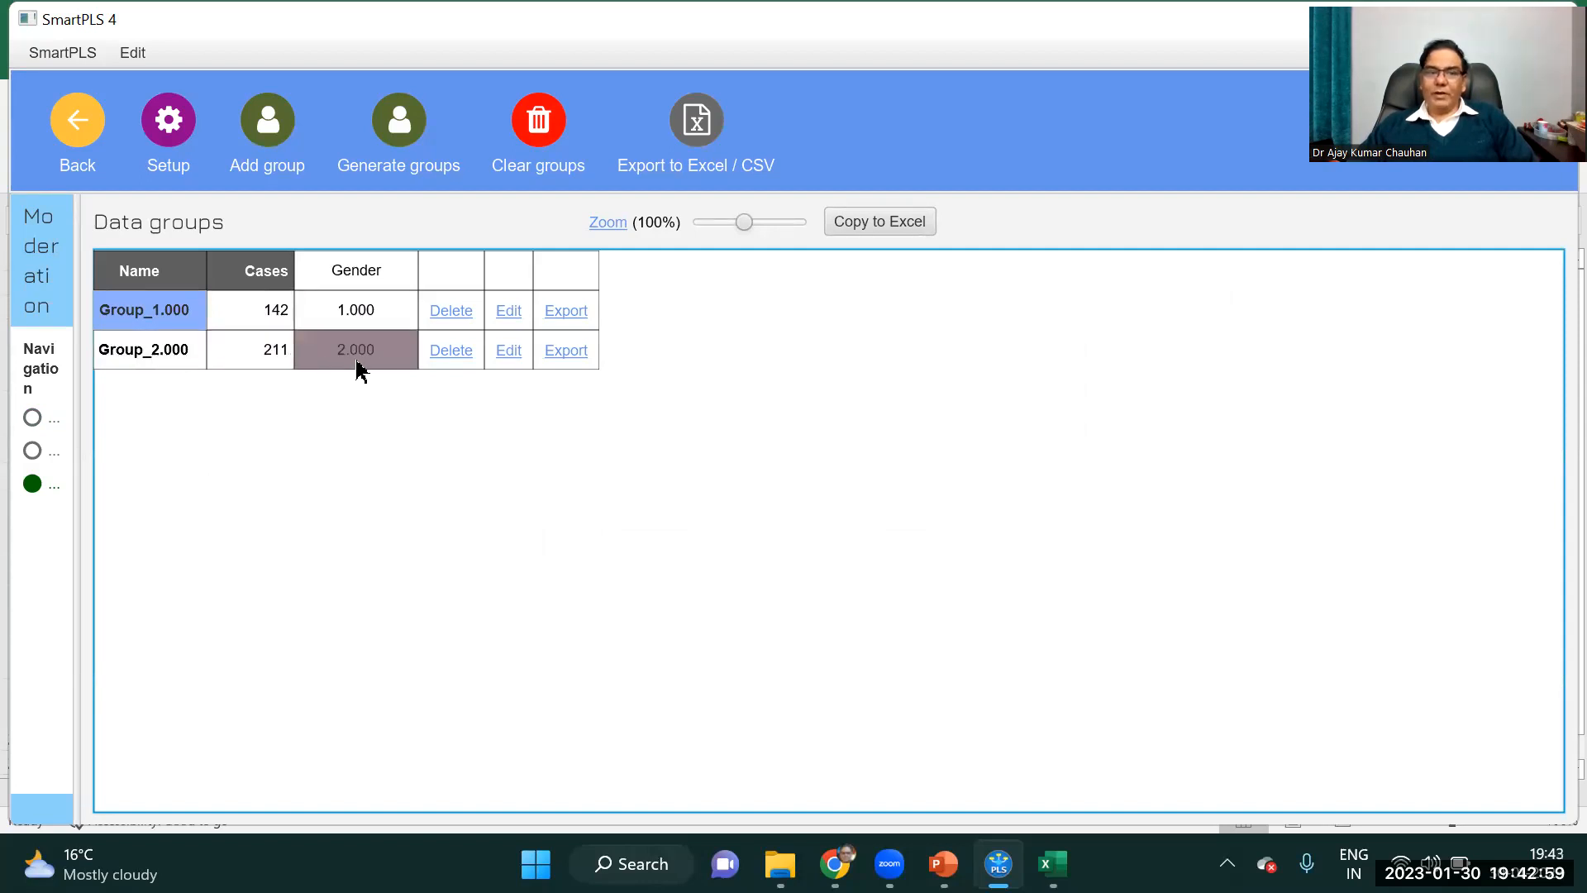
click(509, 314)
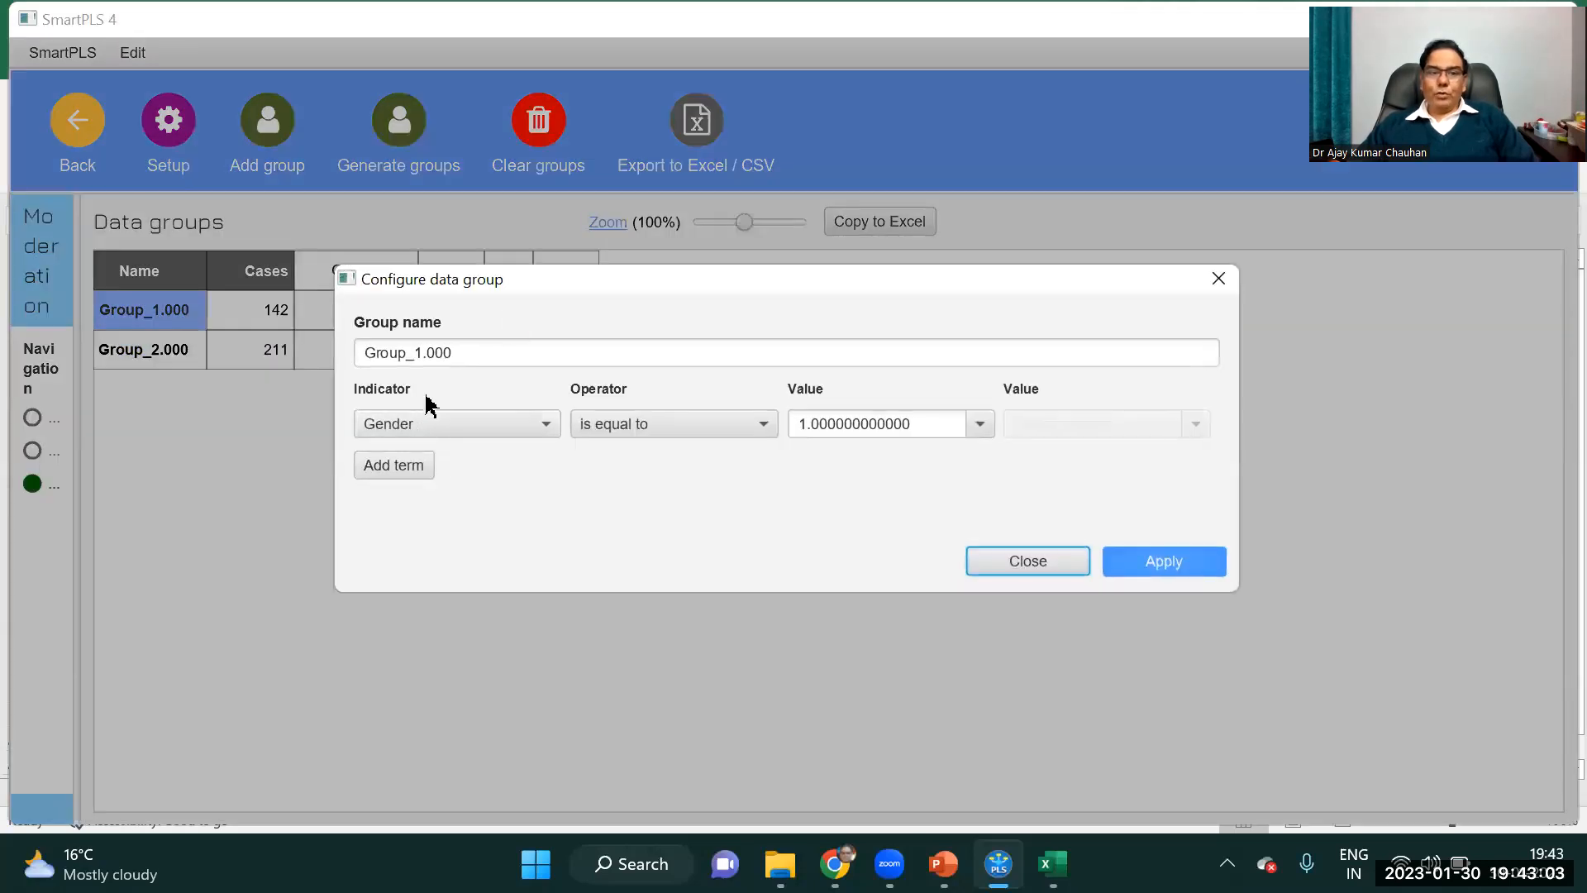
drag(457, 355, 334, 376)
text(Male)
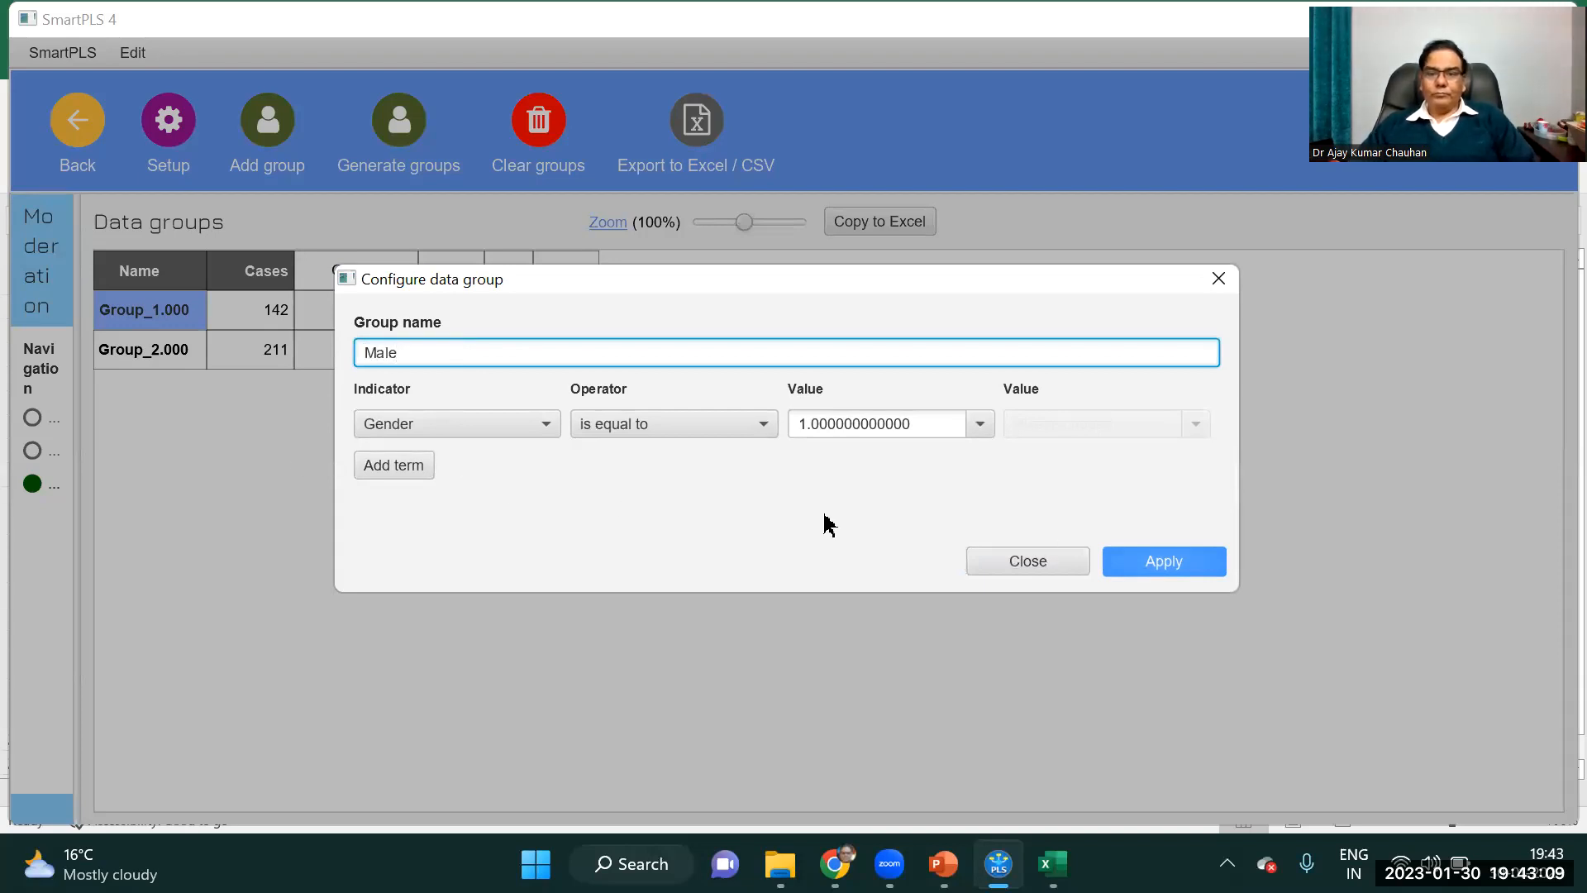
click(1166, 562)
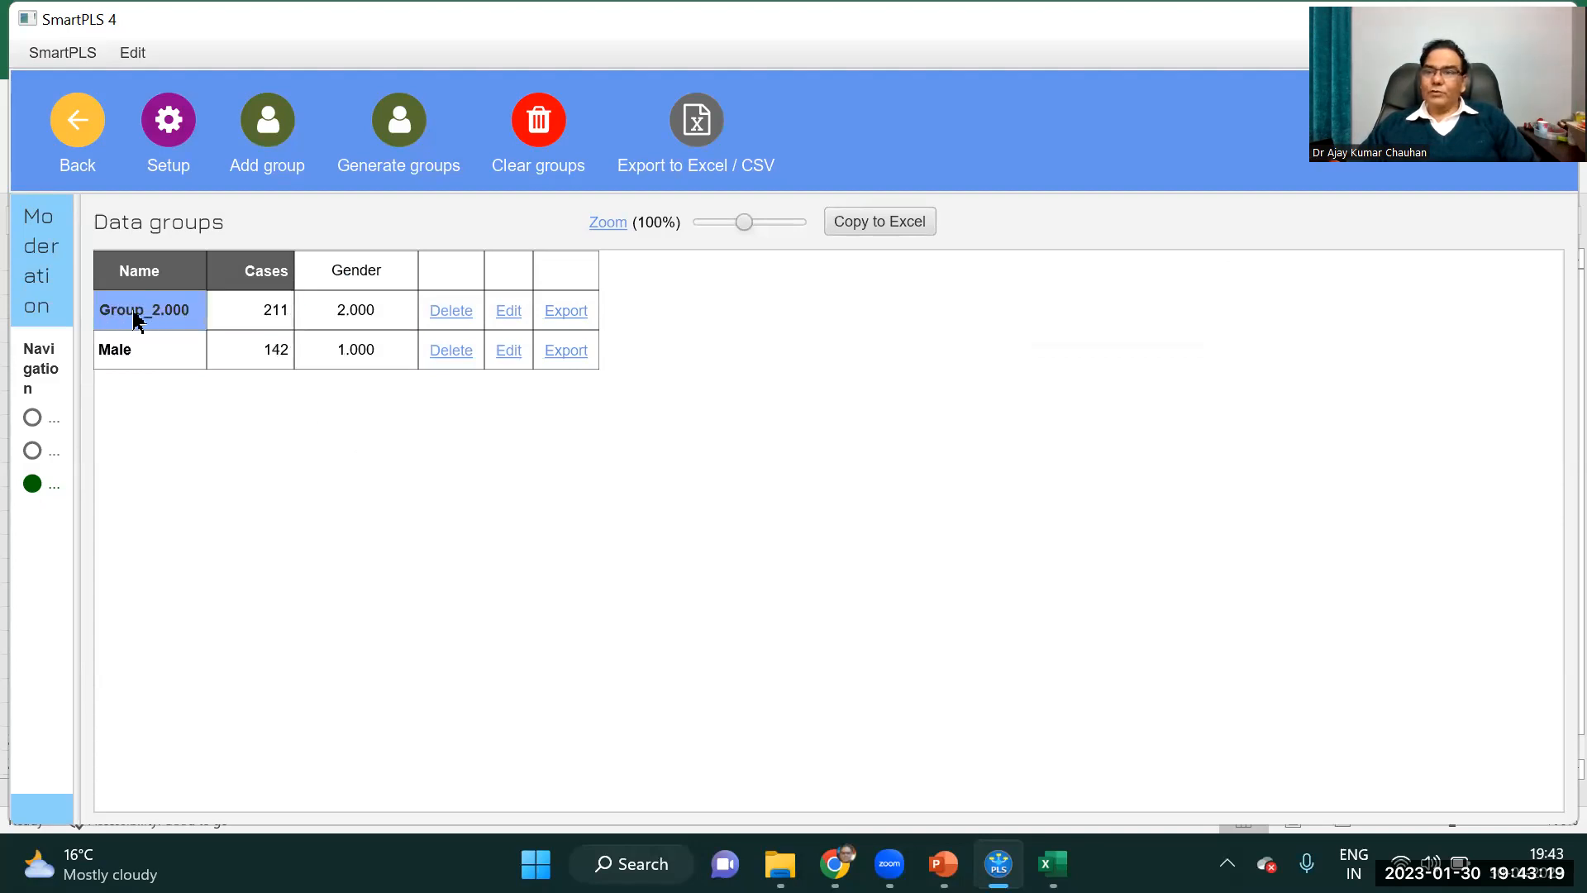
Rename the data group for Gender equal to 2 as Female.
click(508, 312)
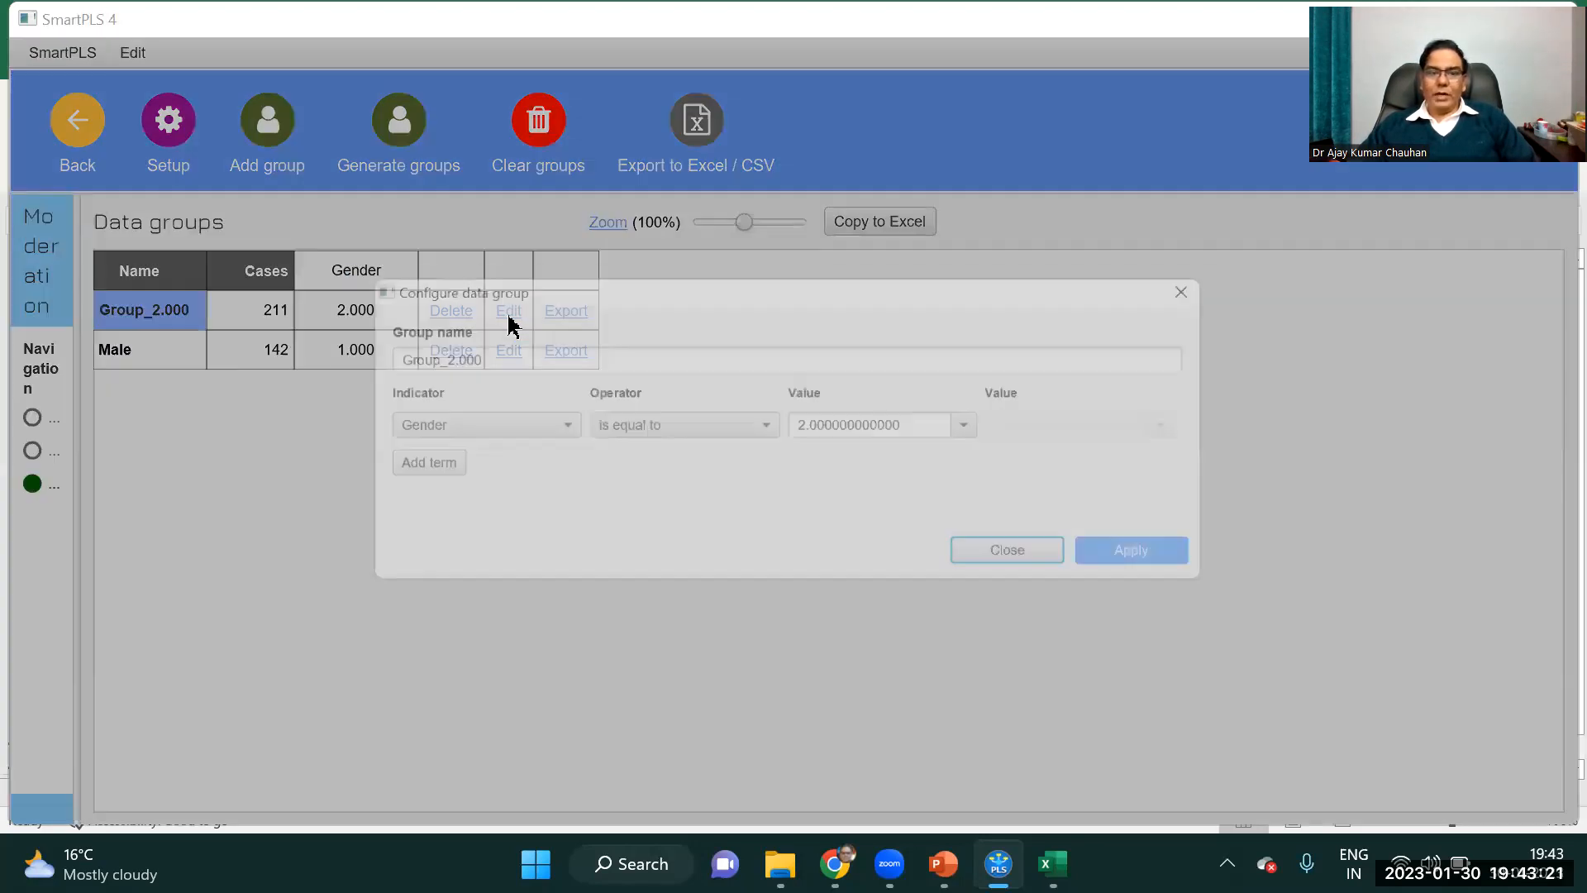
double_click(479, 357)
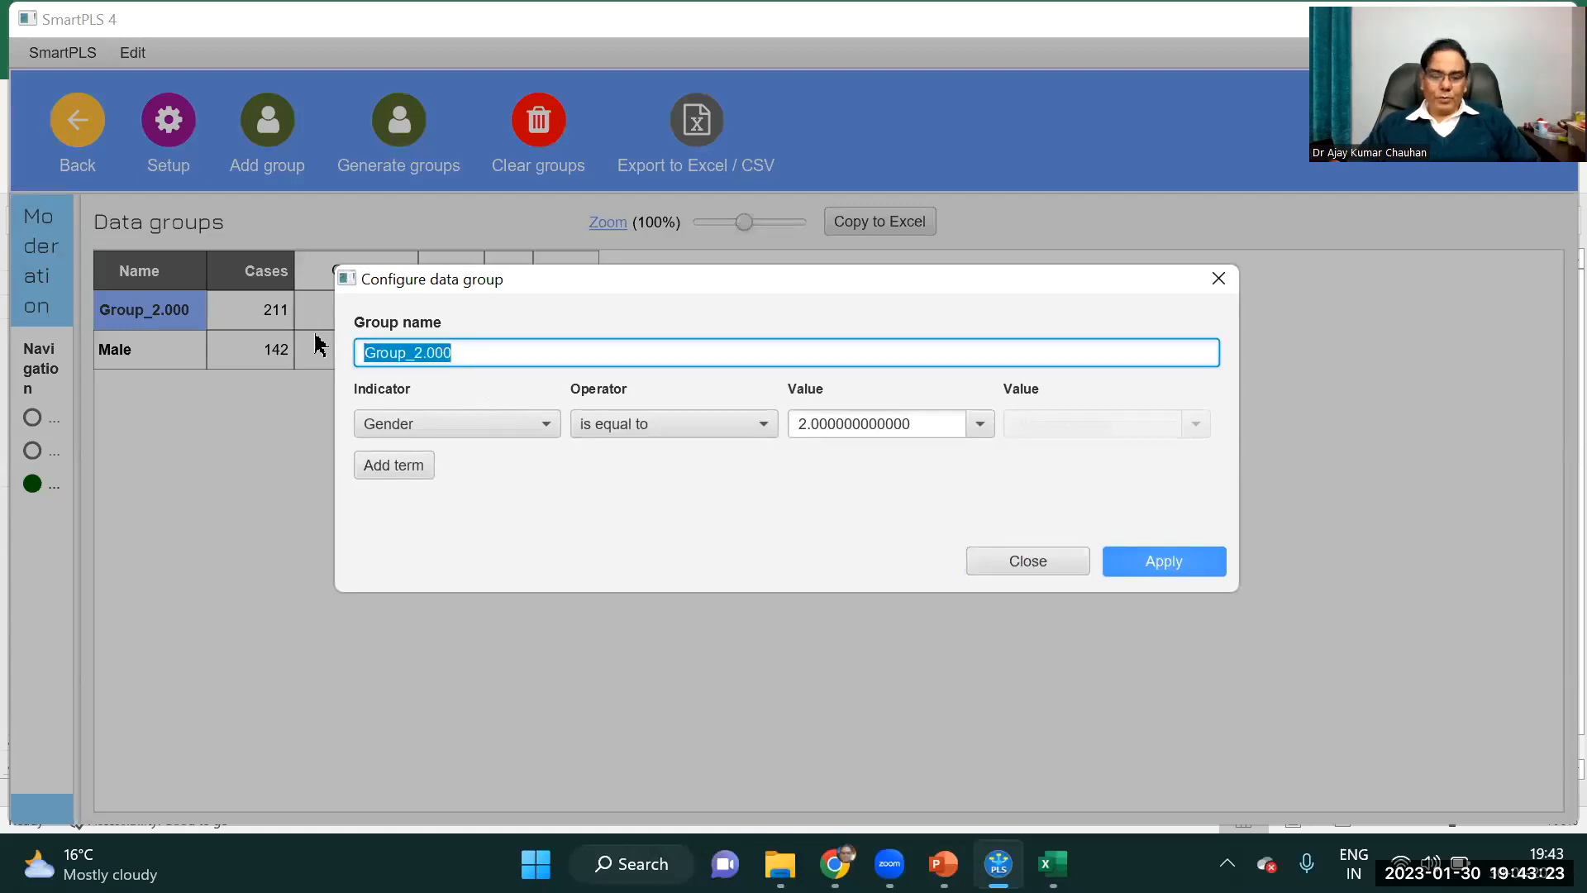
text(Female)
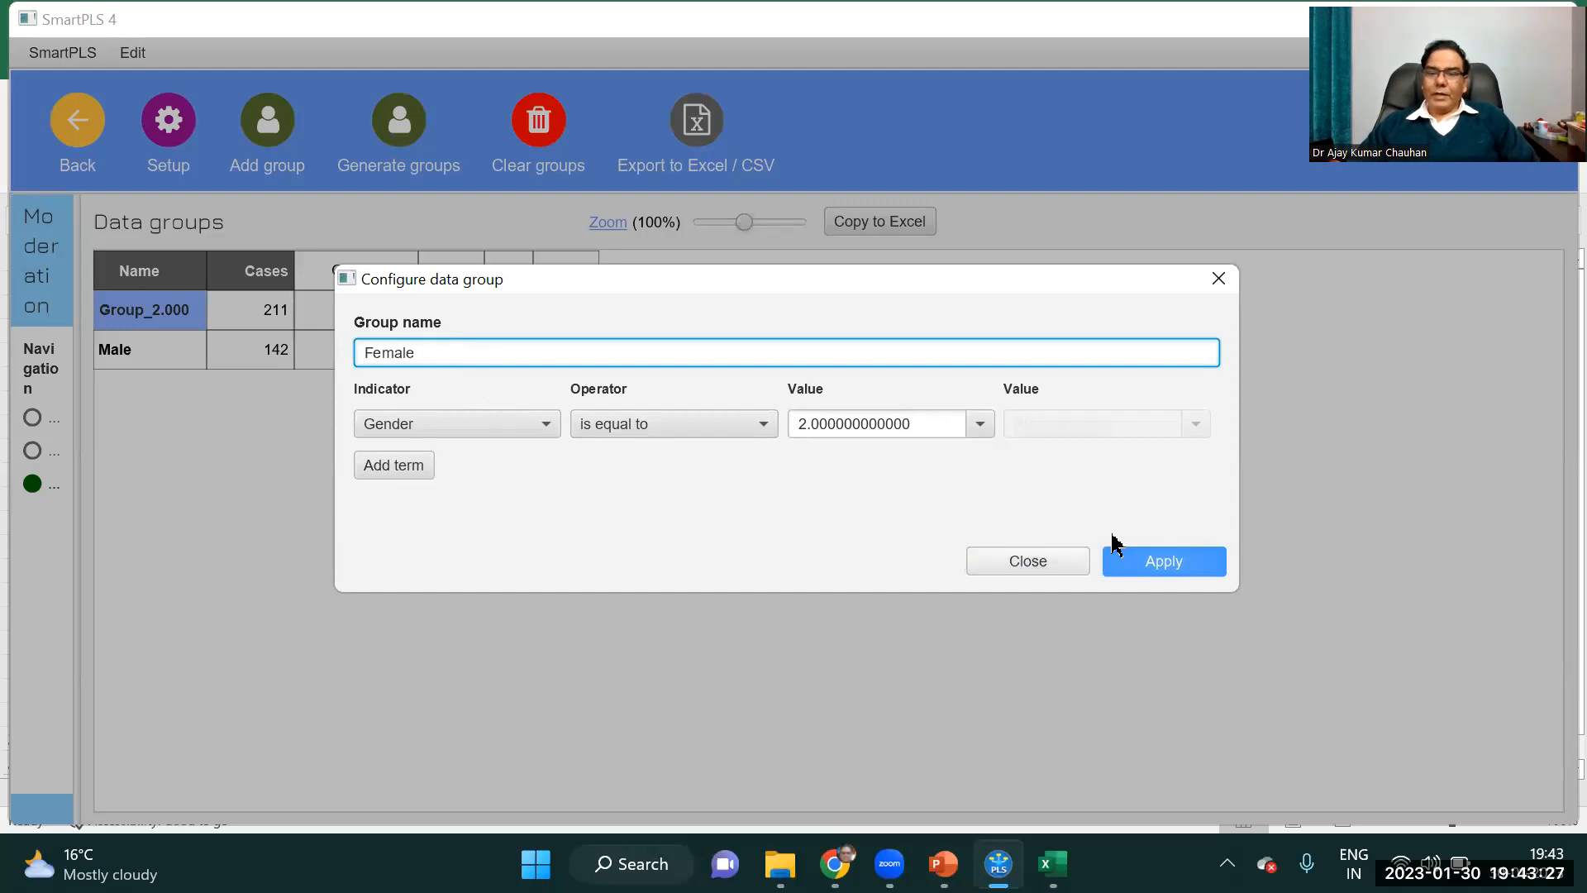
click(1162, 564)
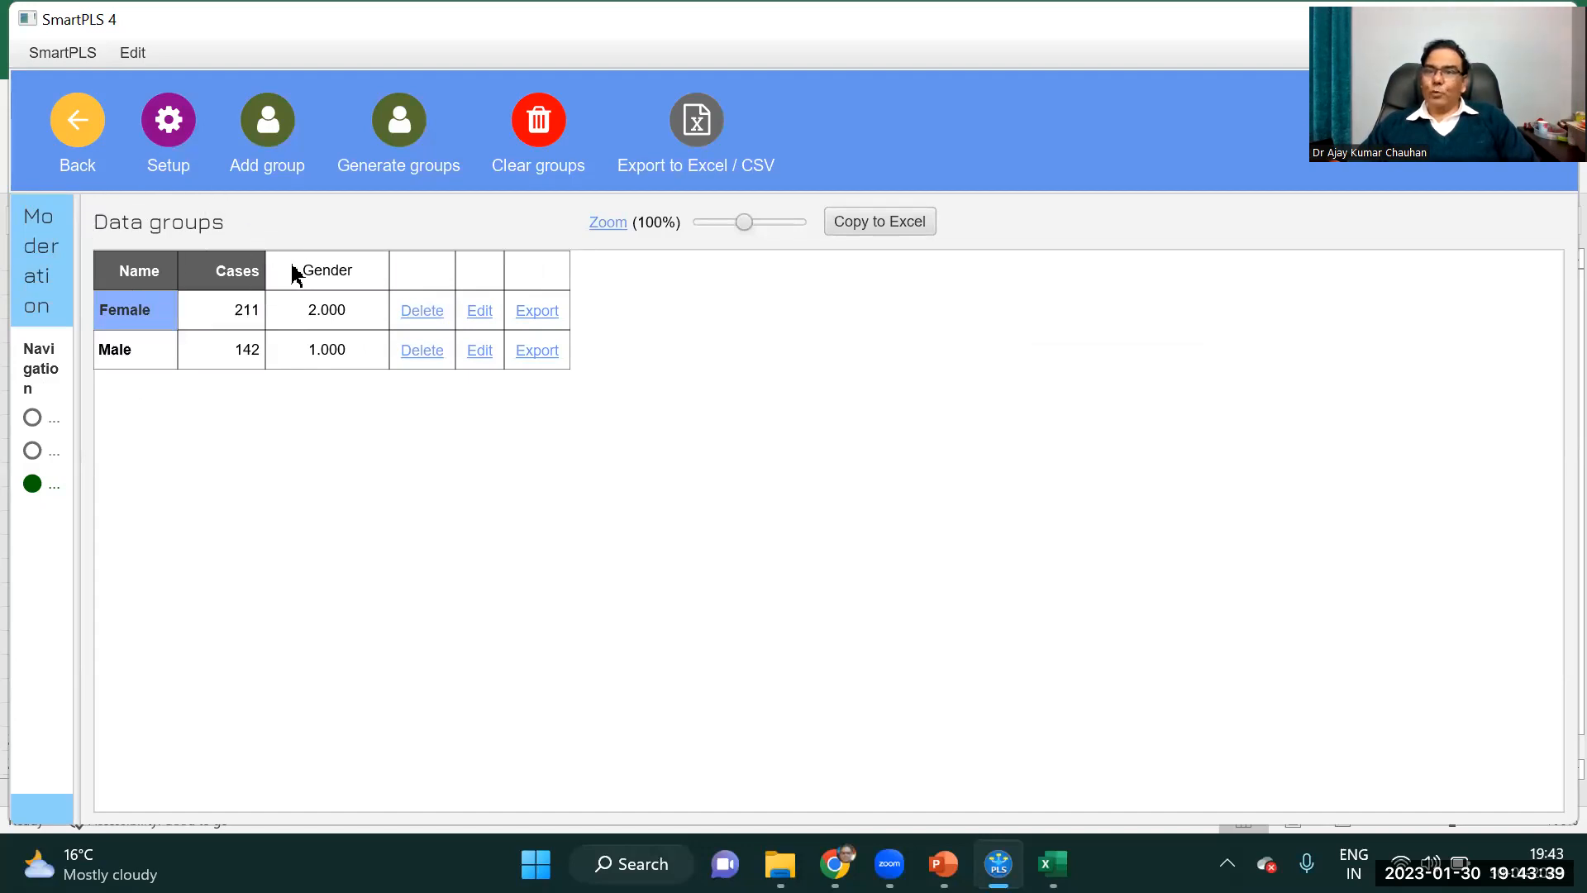
Return to the workspace and open the Moderation PLS model.
click(78, 132)
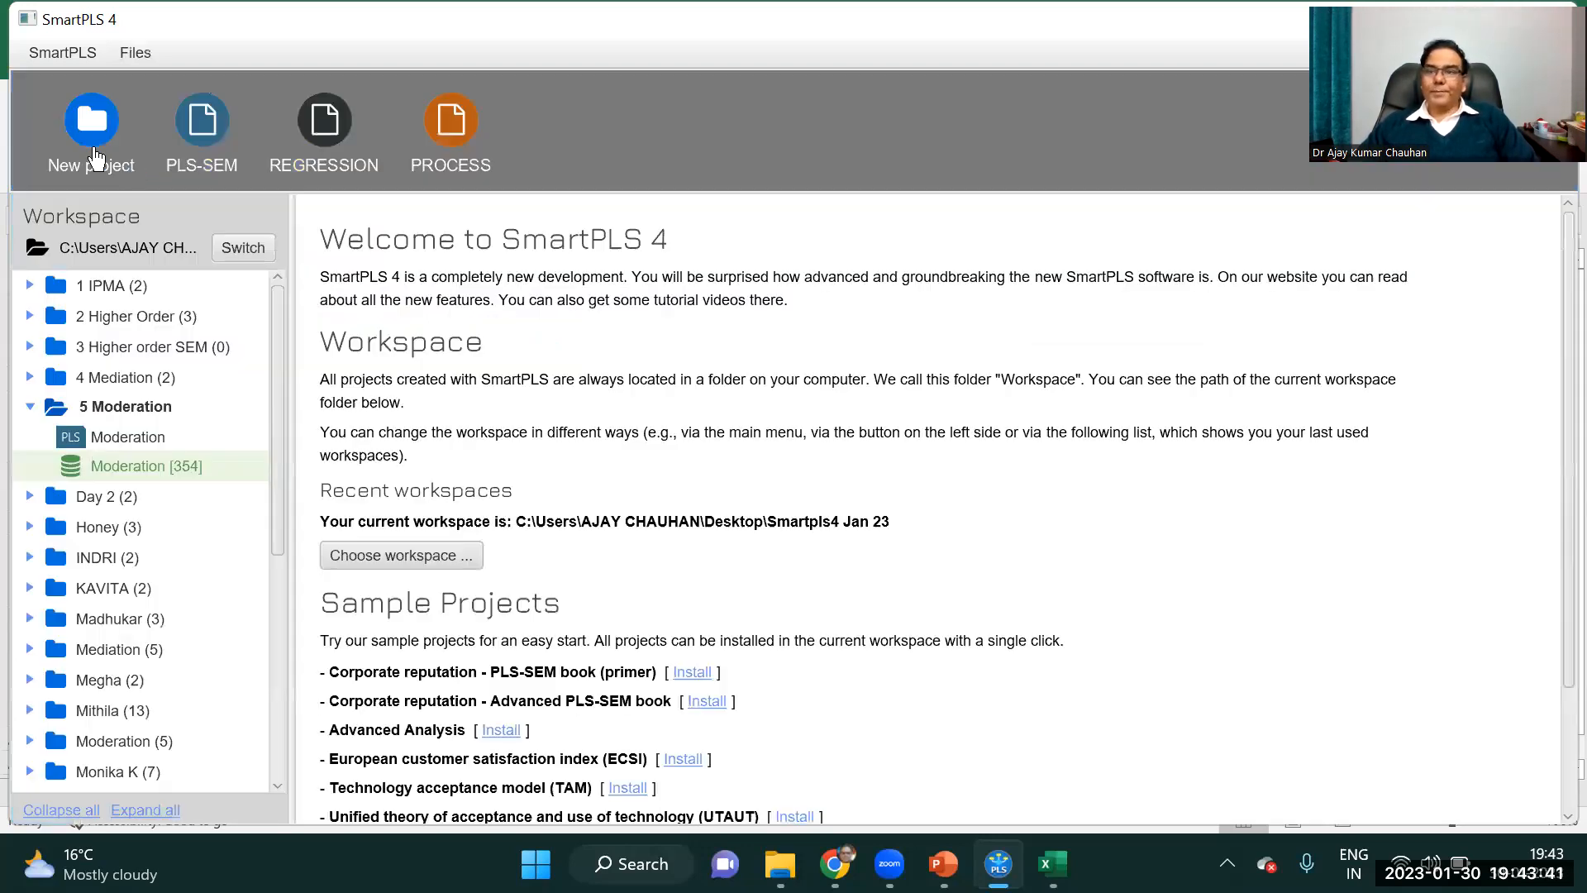
click(143, 436)
double_click(142, 437)
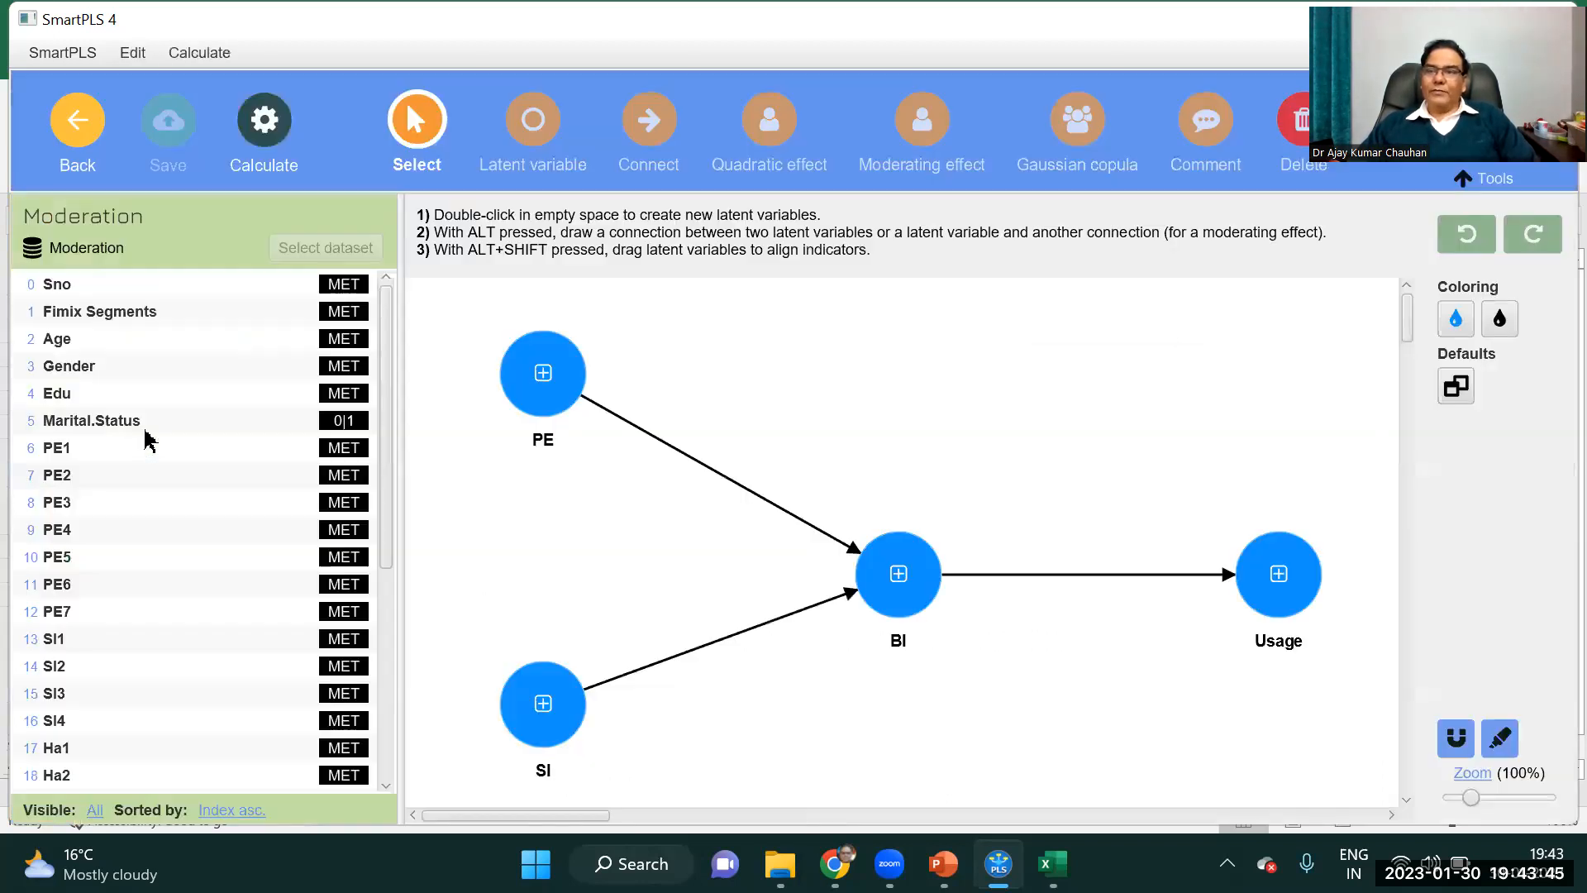
Run a bootstrap multigroup analysis with Male as group A and Female as group B.
click(258, 136)
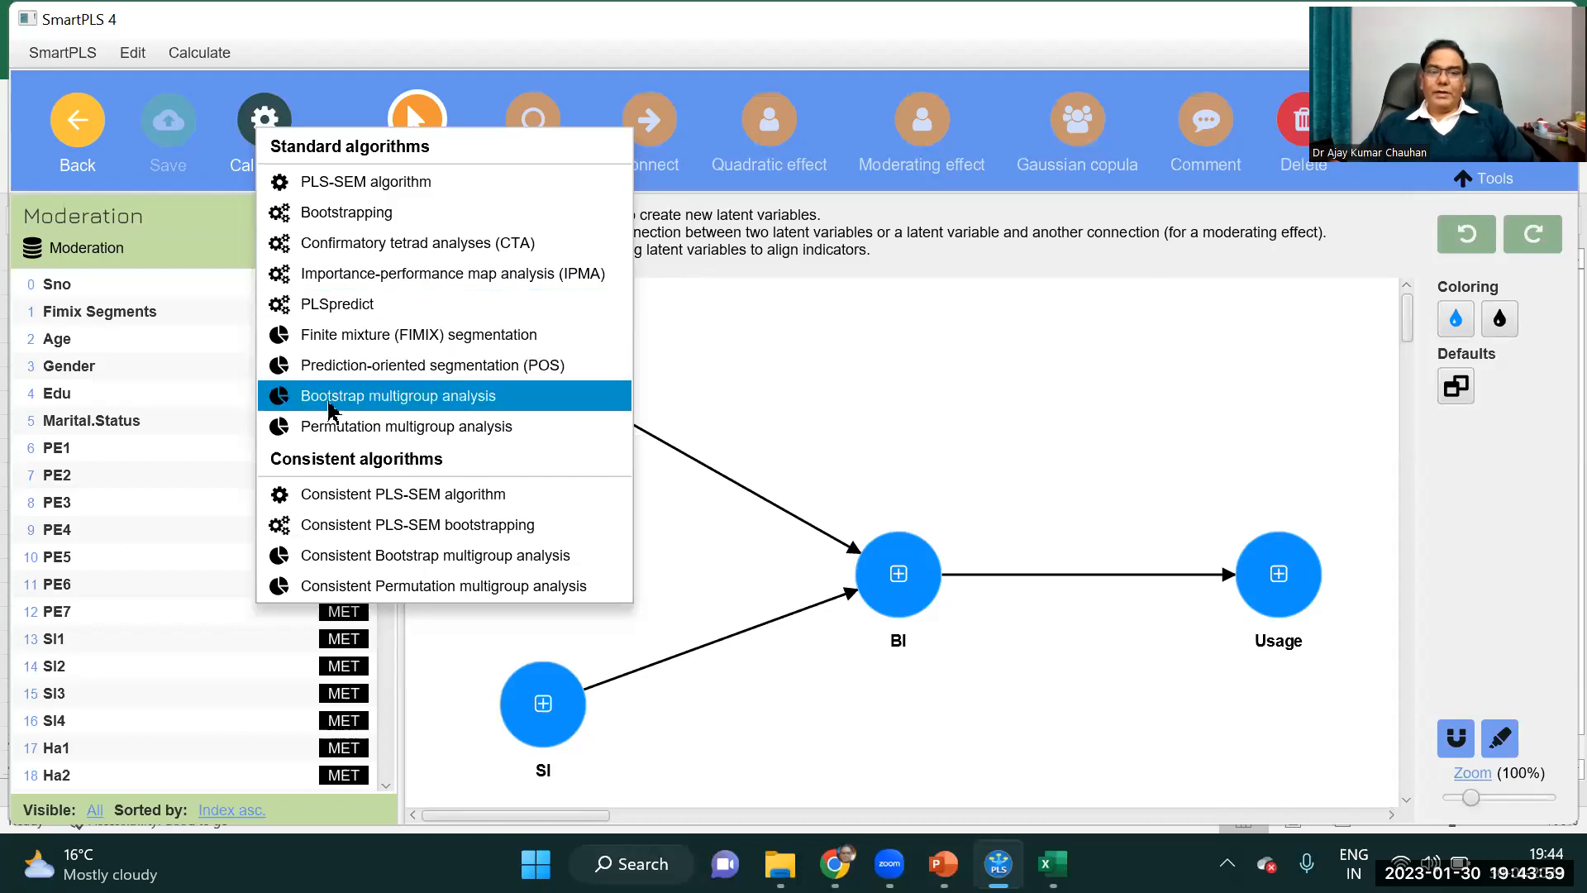
click(398, 398)
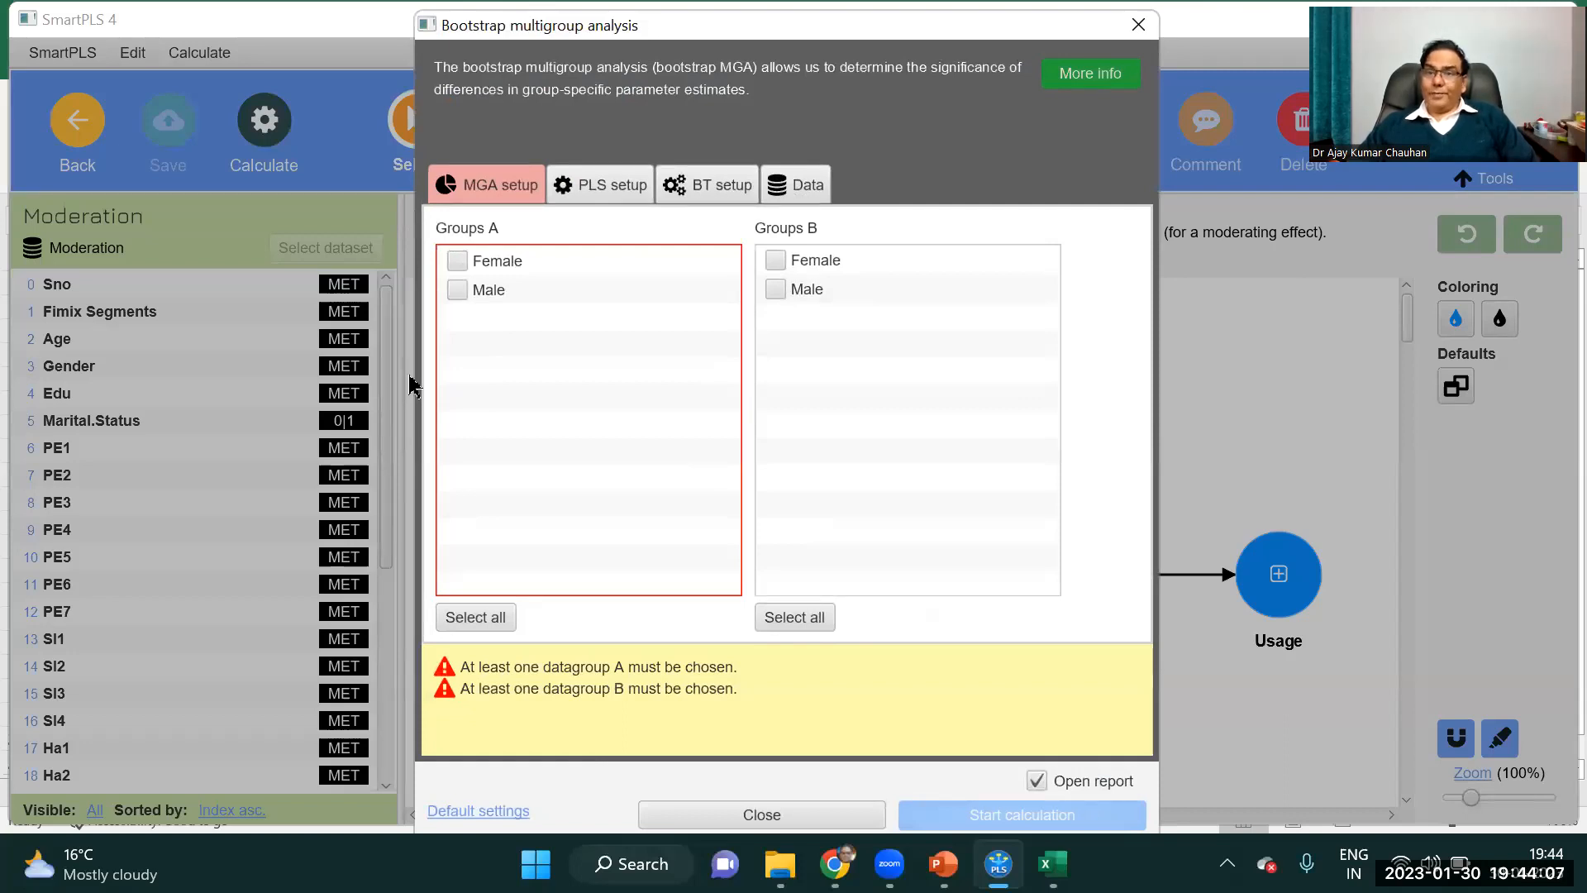
click(457, 289)
click(775, 260)
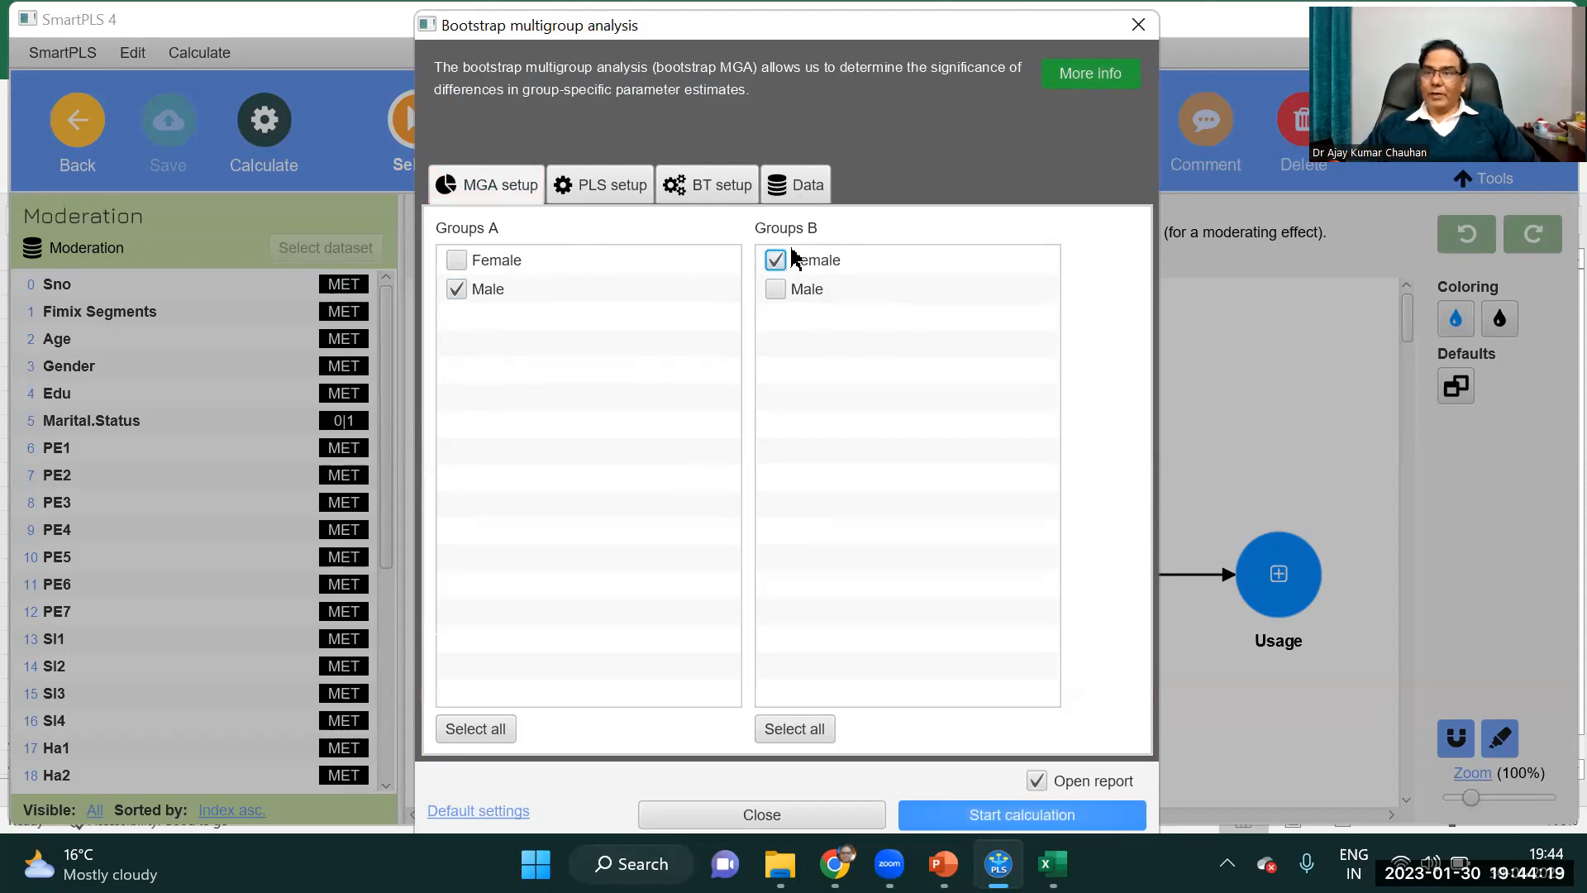
click(1011, 824)
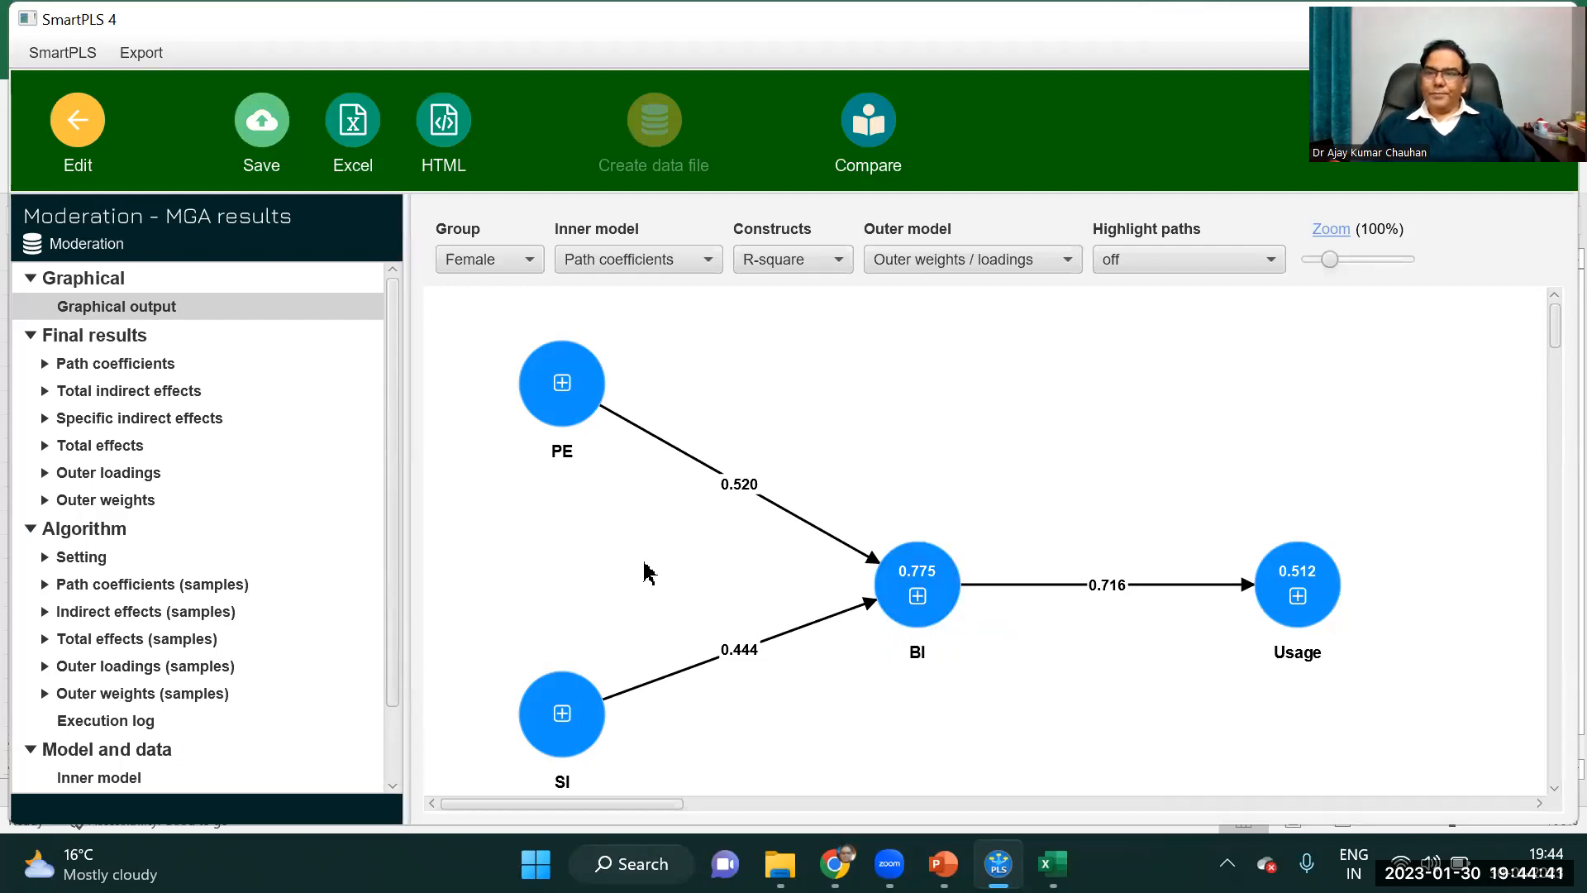
Examine the path coefficients in the Bootstrap MGA, parametric test, Welch-Satterthwait test, confidence interval and bootstrapping results.
click(122, 365)
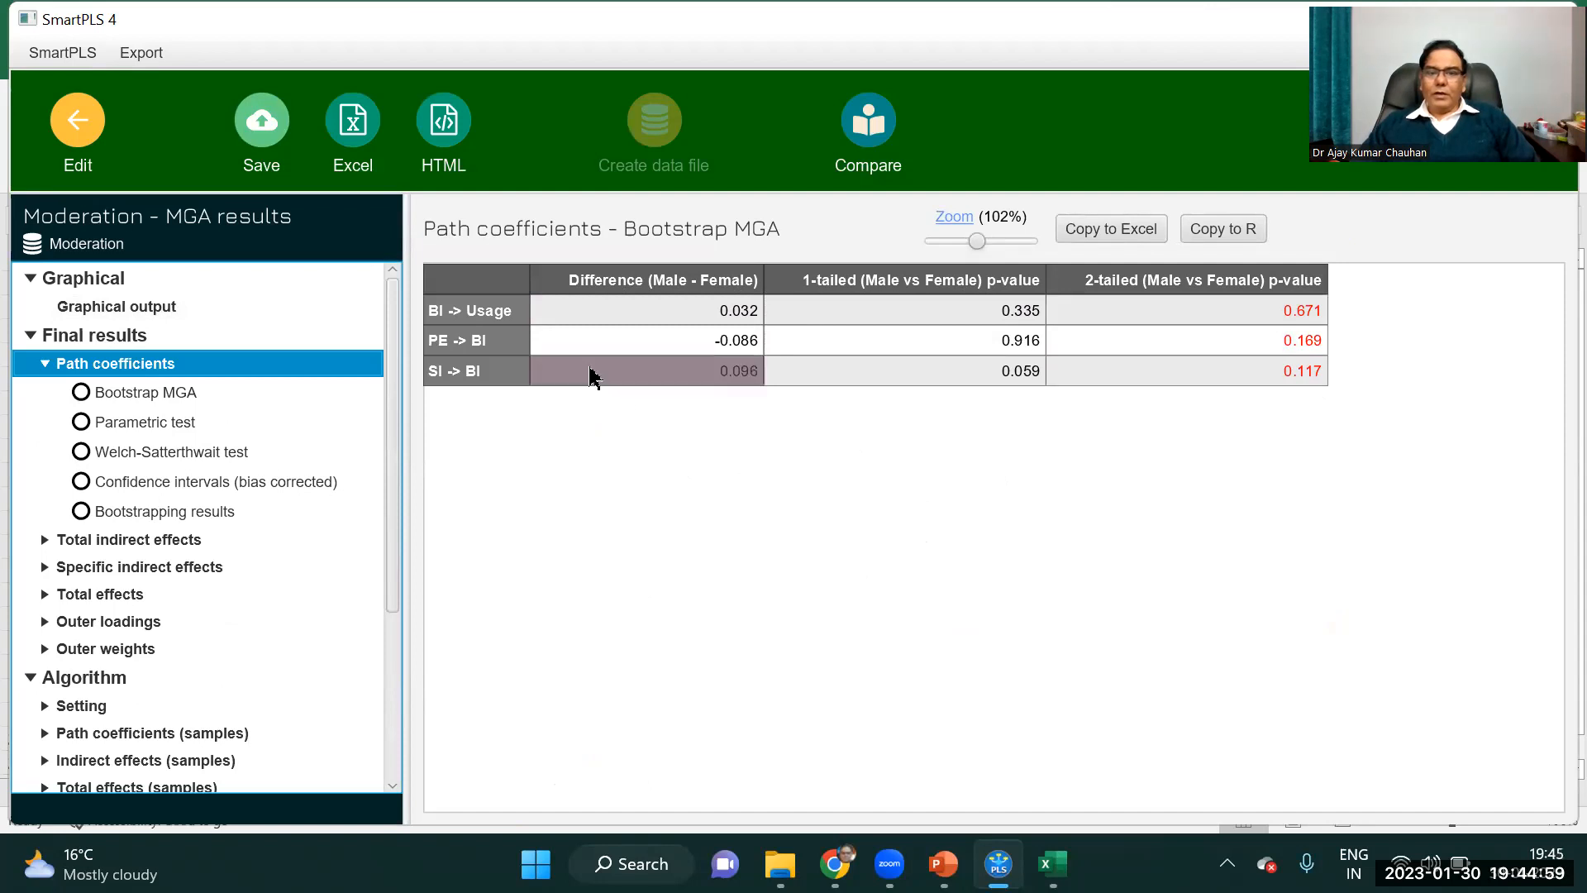
click(453, 381)
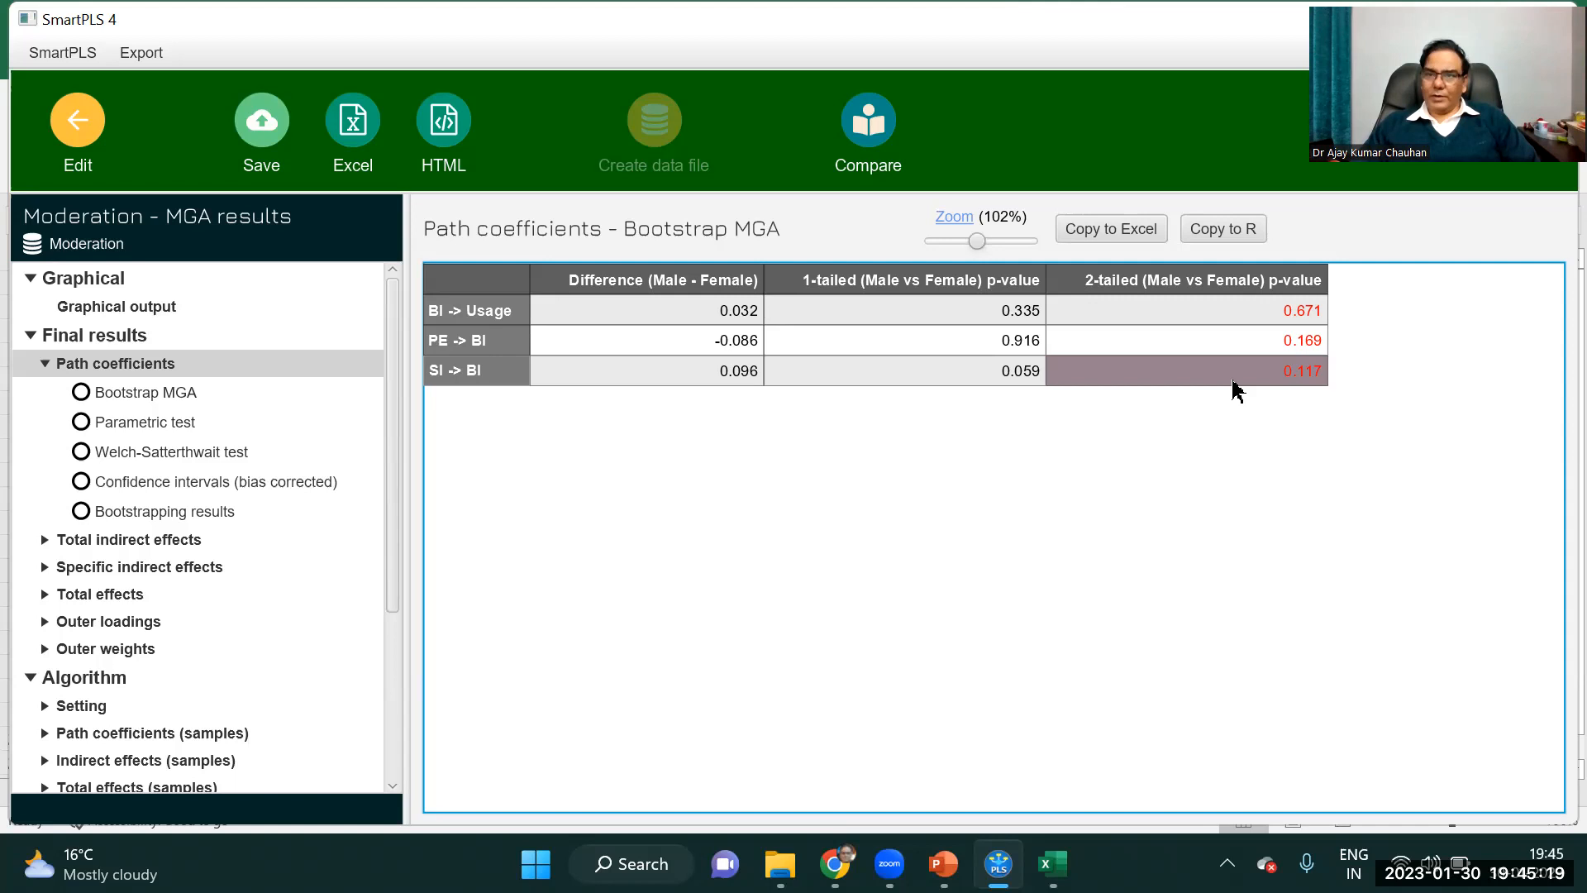
click(699, 421)
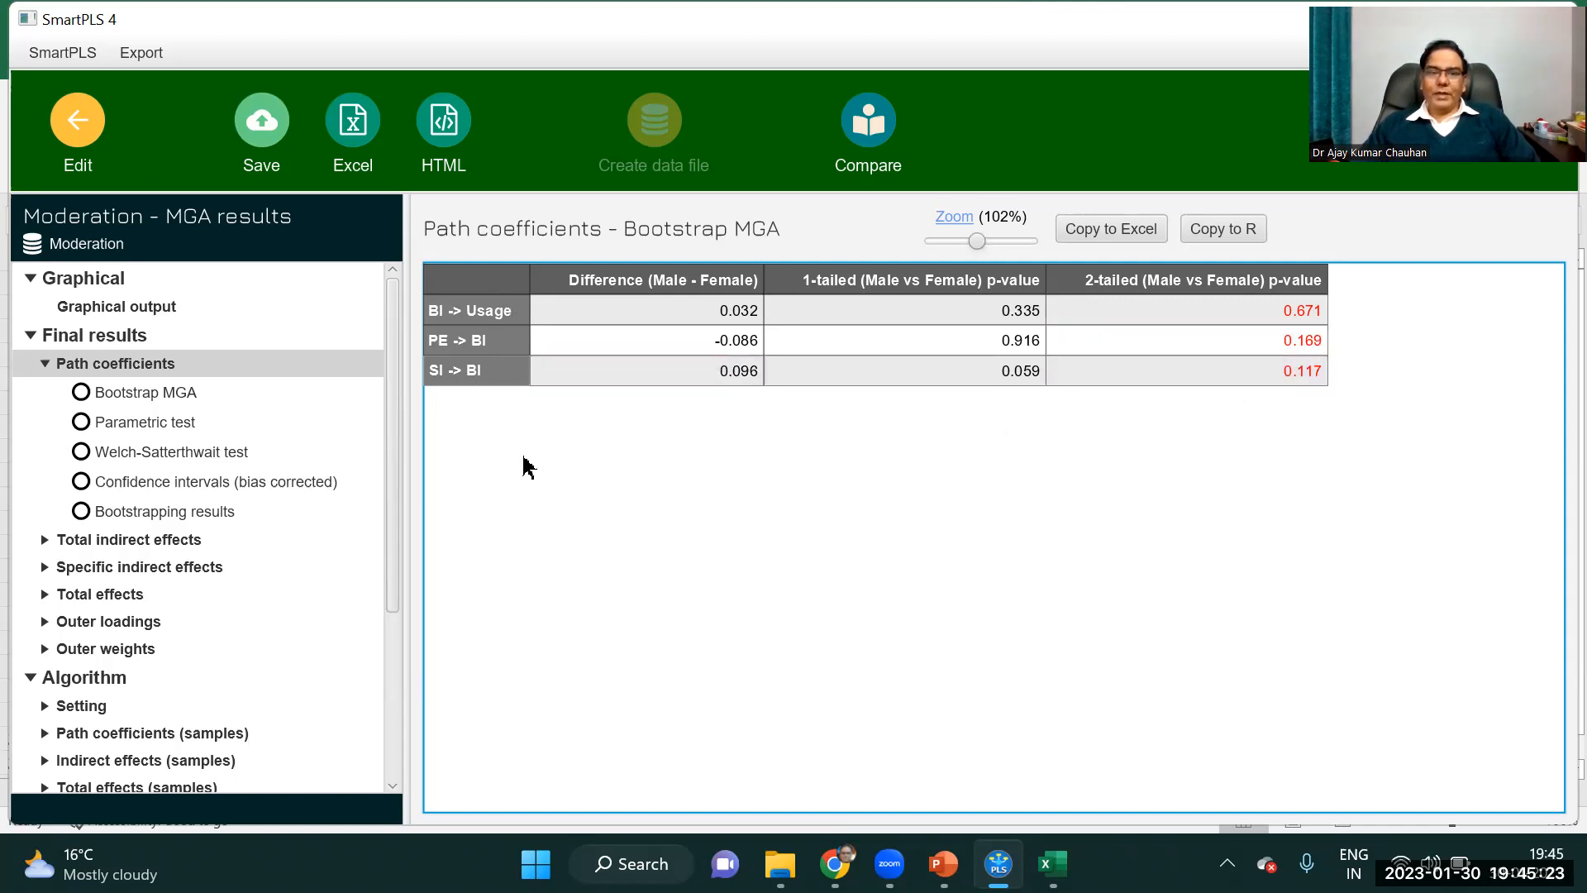
click(141, 397)
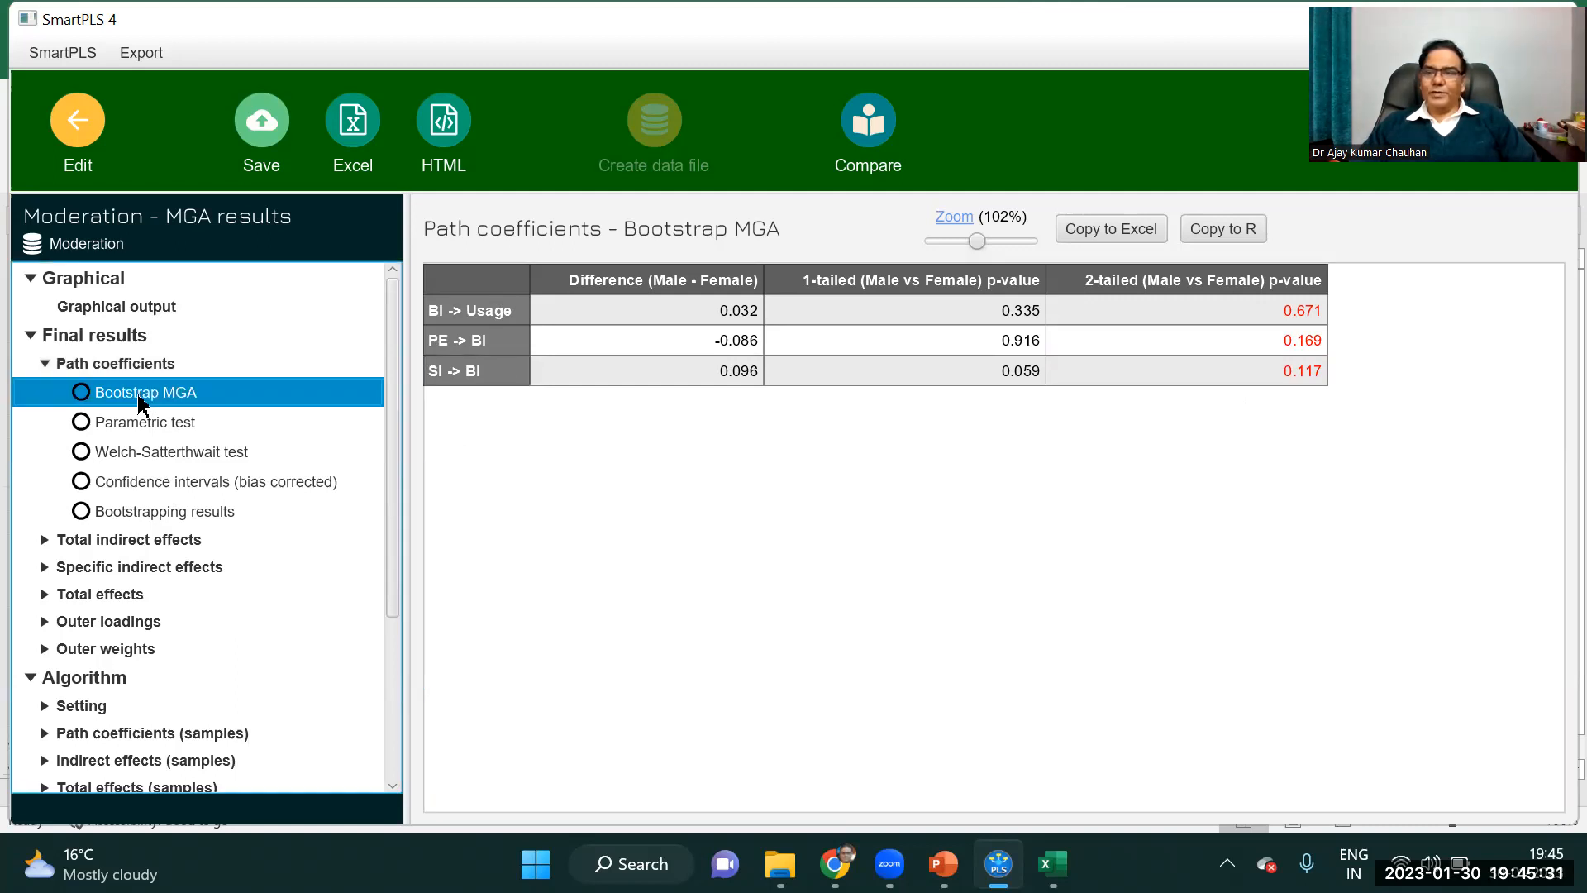
click(160, 425)
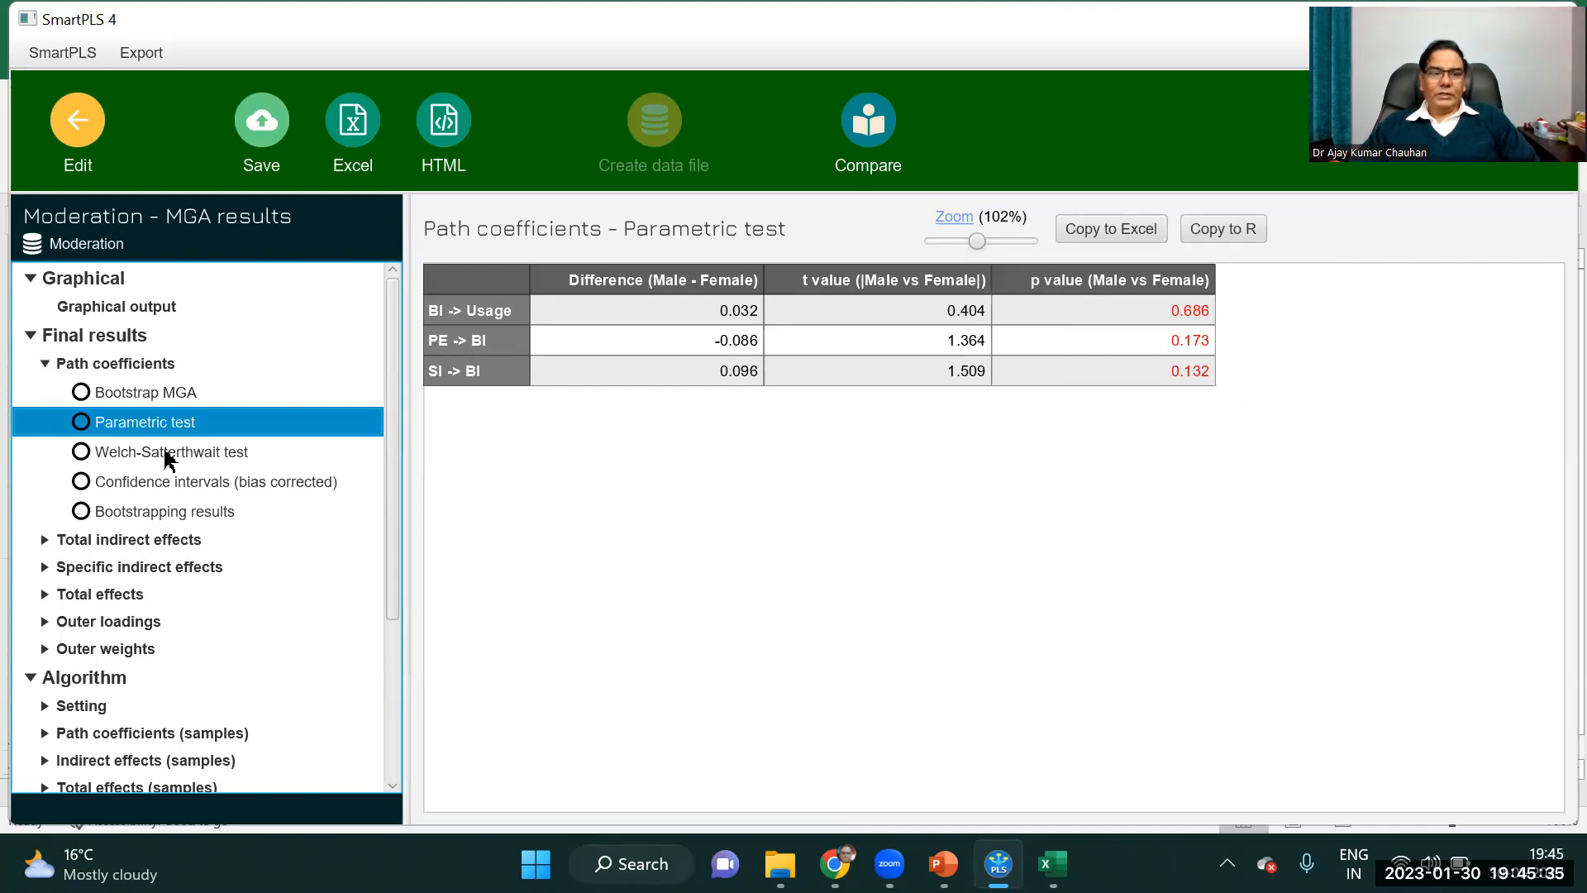
click(170, 456)
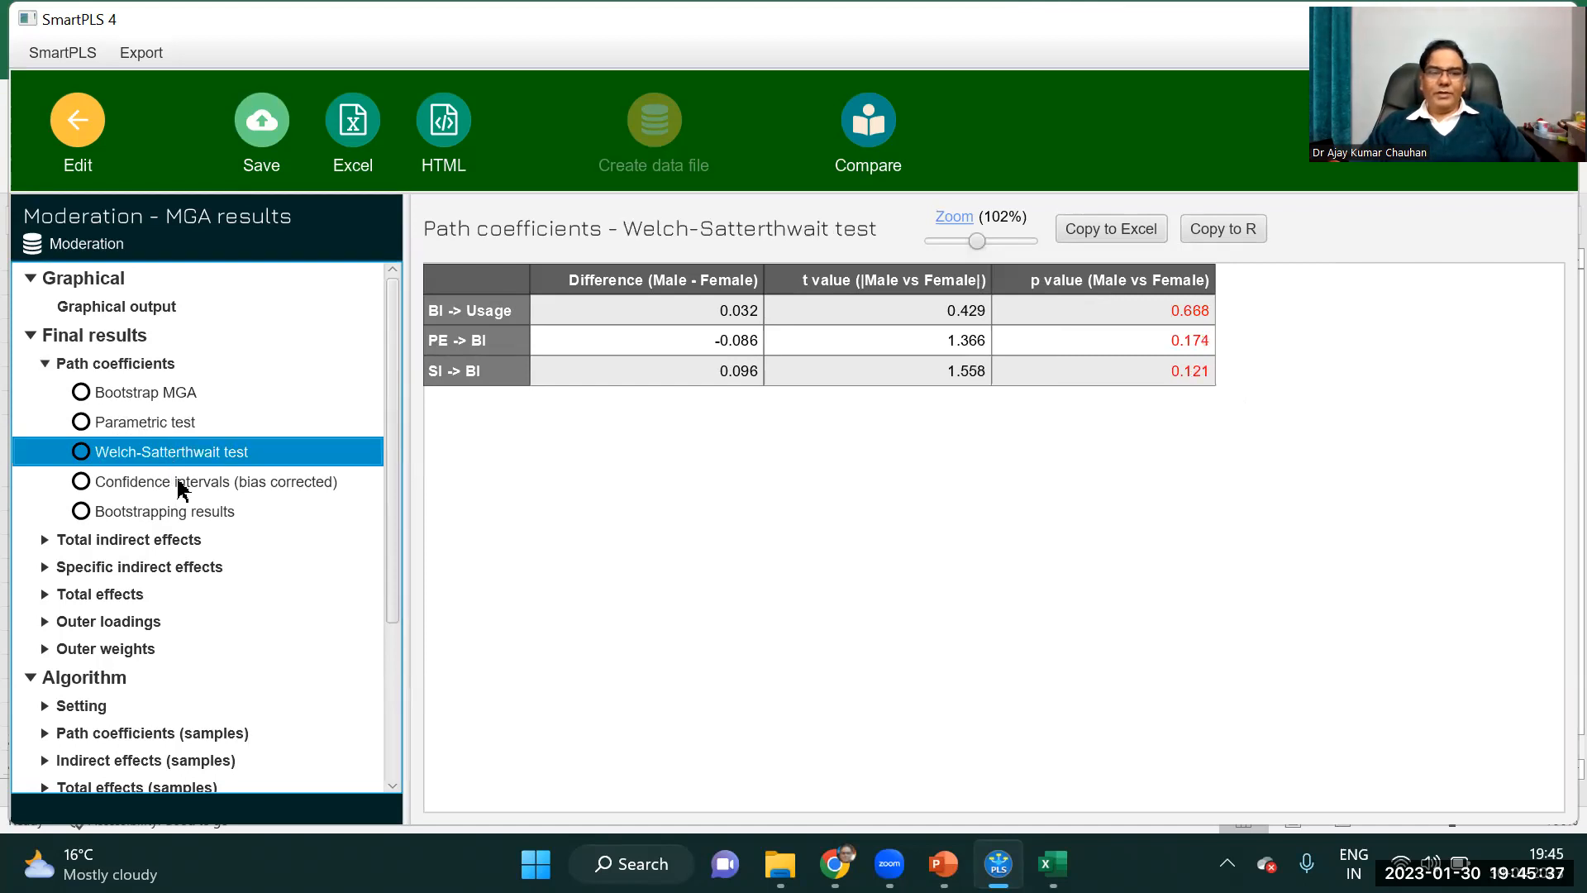
click(180, 486)
click(176, 513)
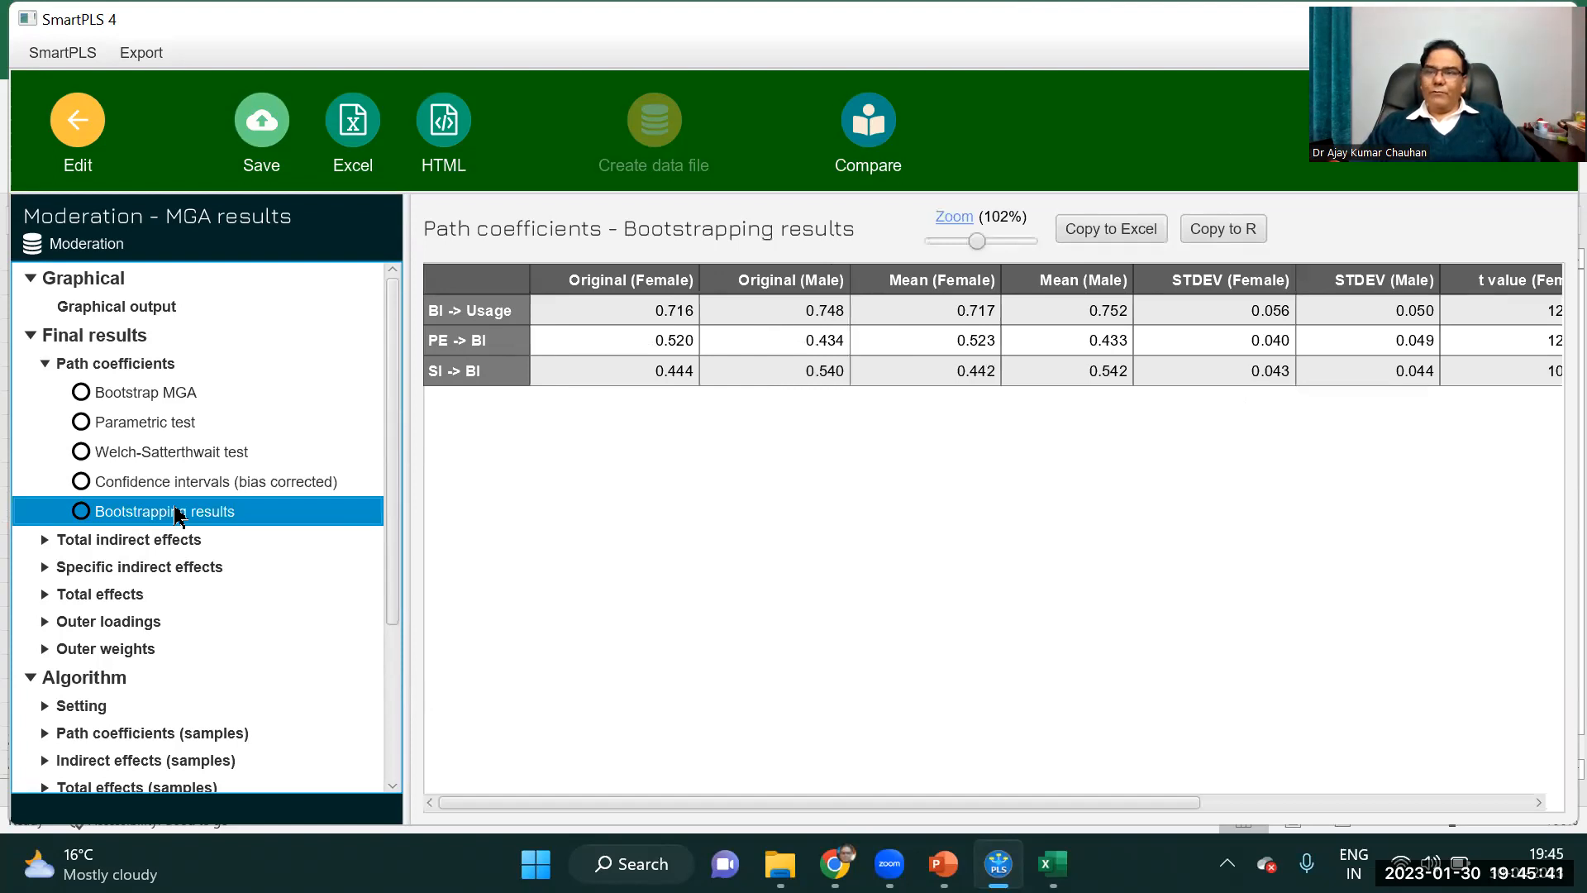
Compare the Male versus Female path coefficient differences and p values between the Bootstrap MGA and parametric test results.
click(137, 395)
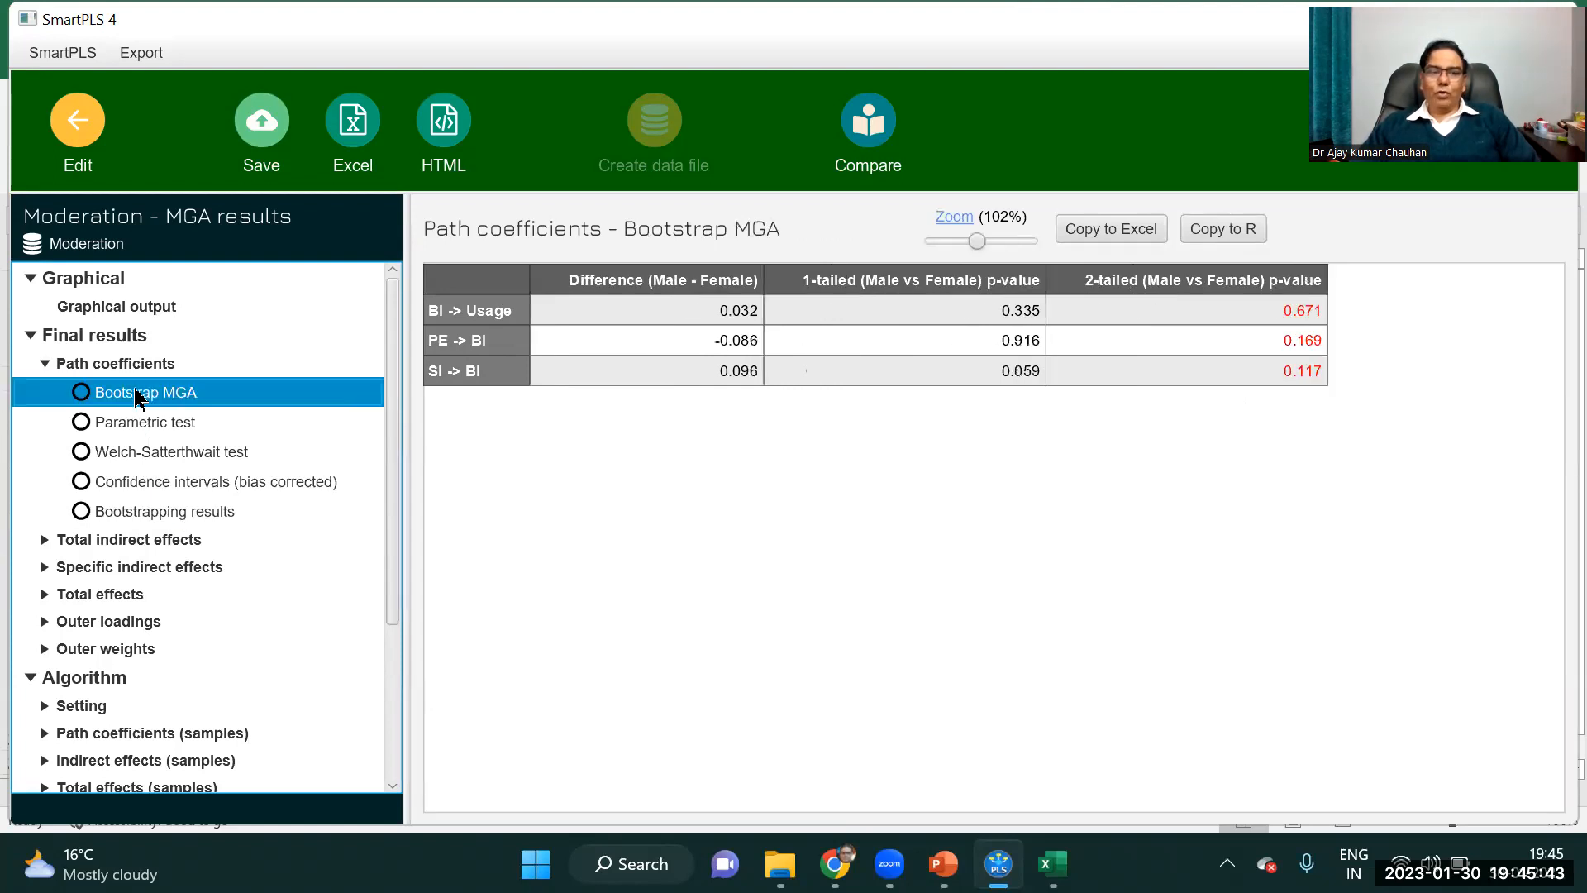
click(164, 432)
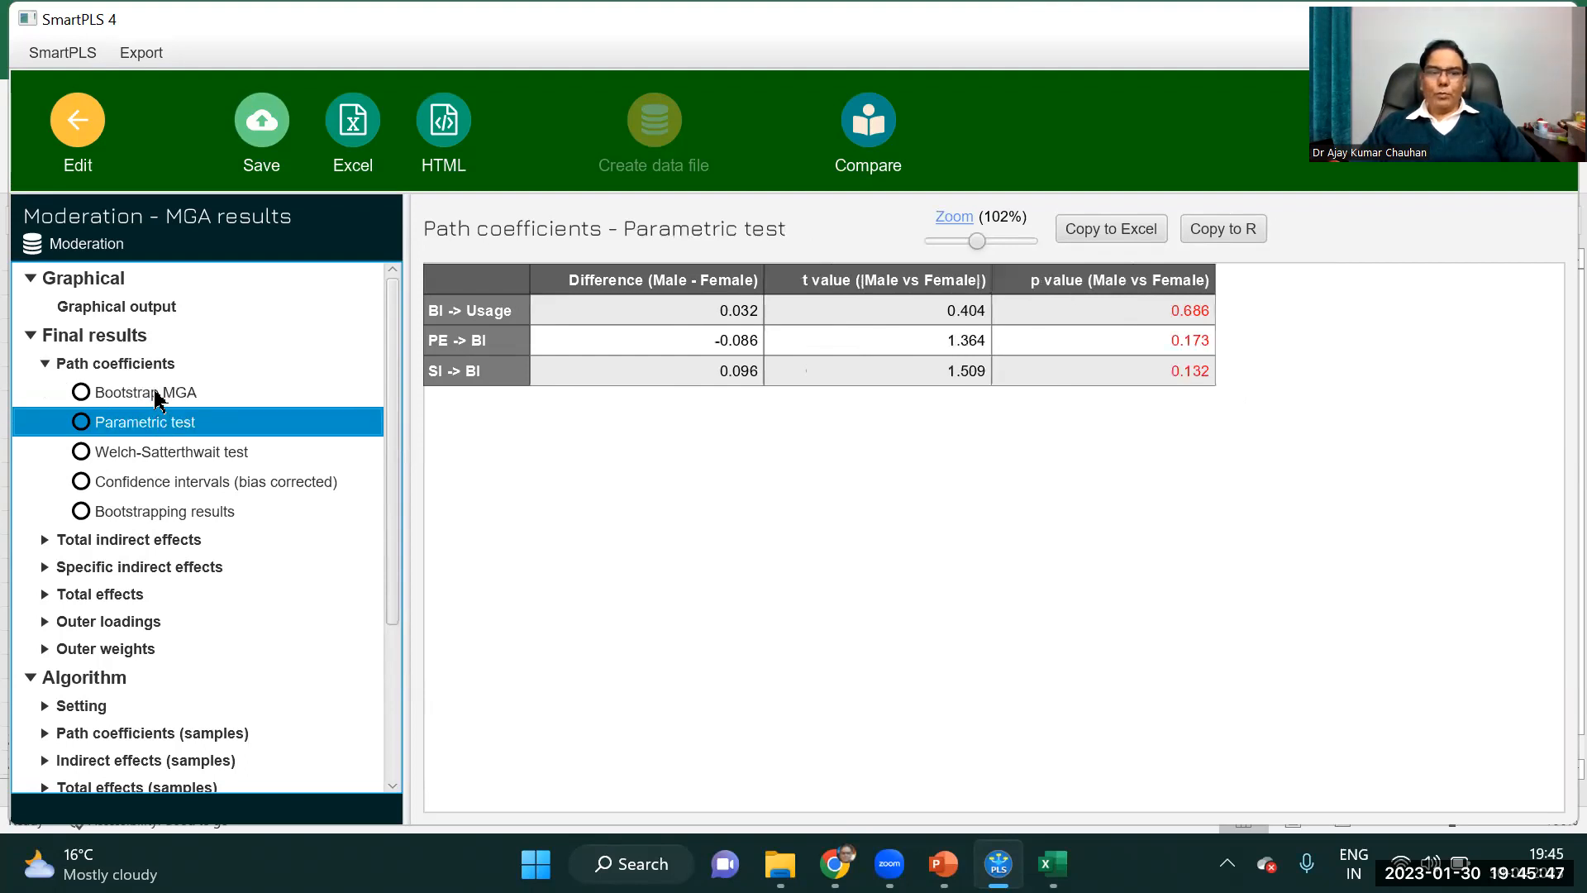
click(157, 397)
click(164, 432)
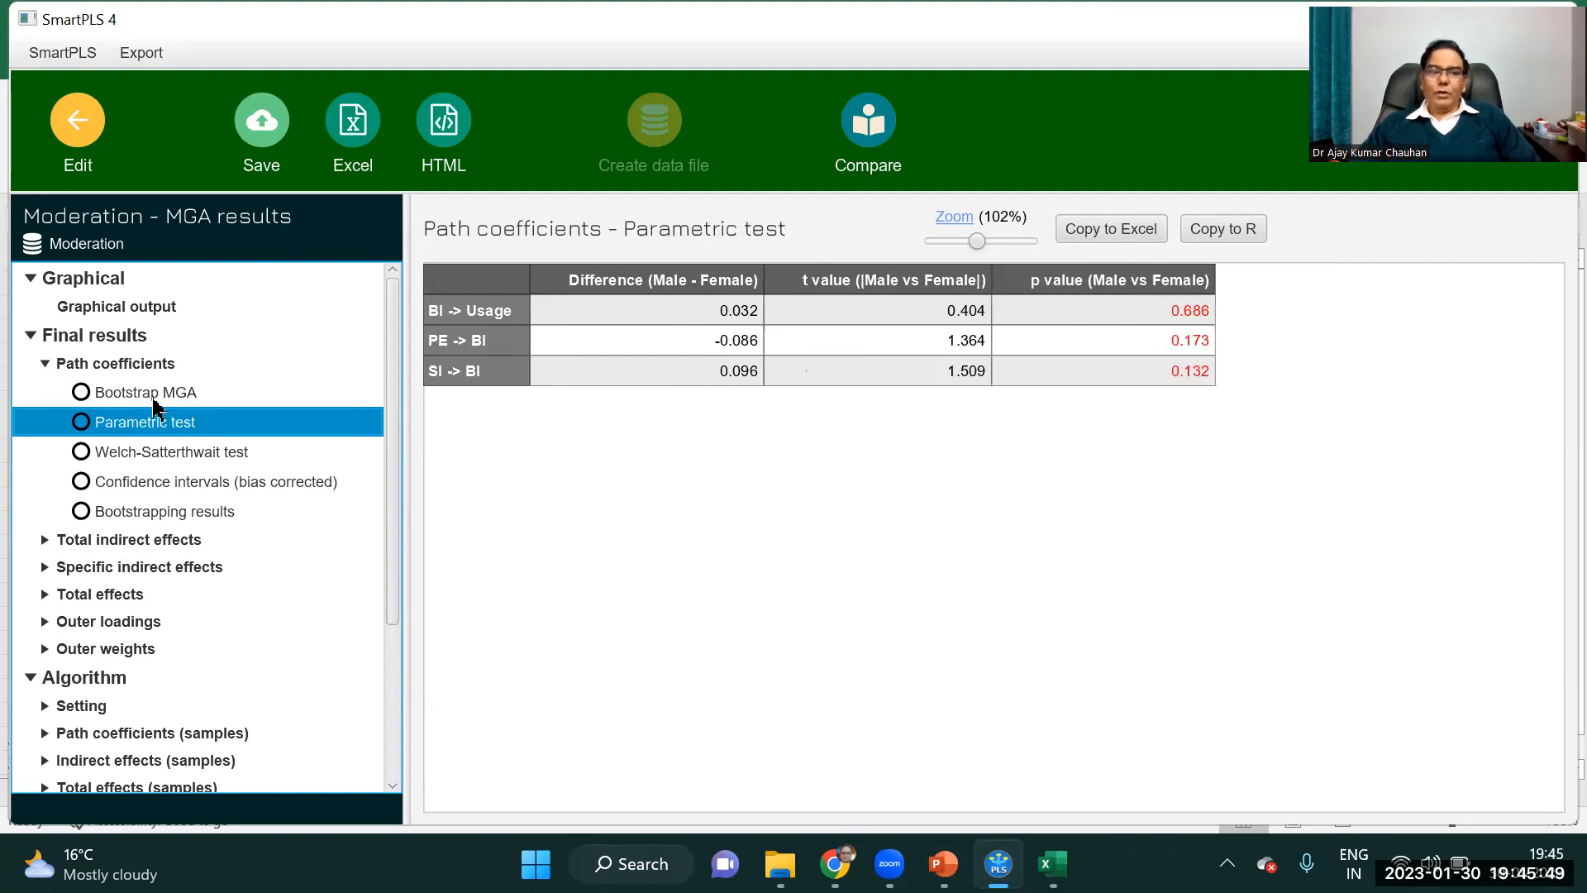
click(168, 398)
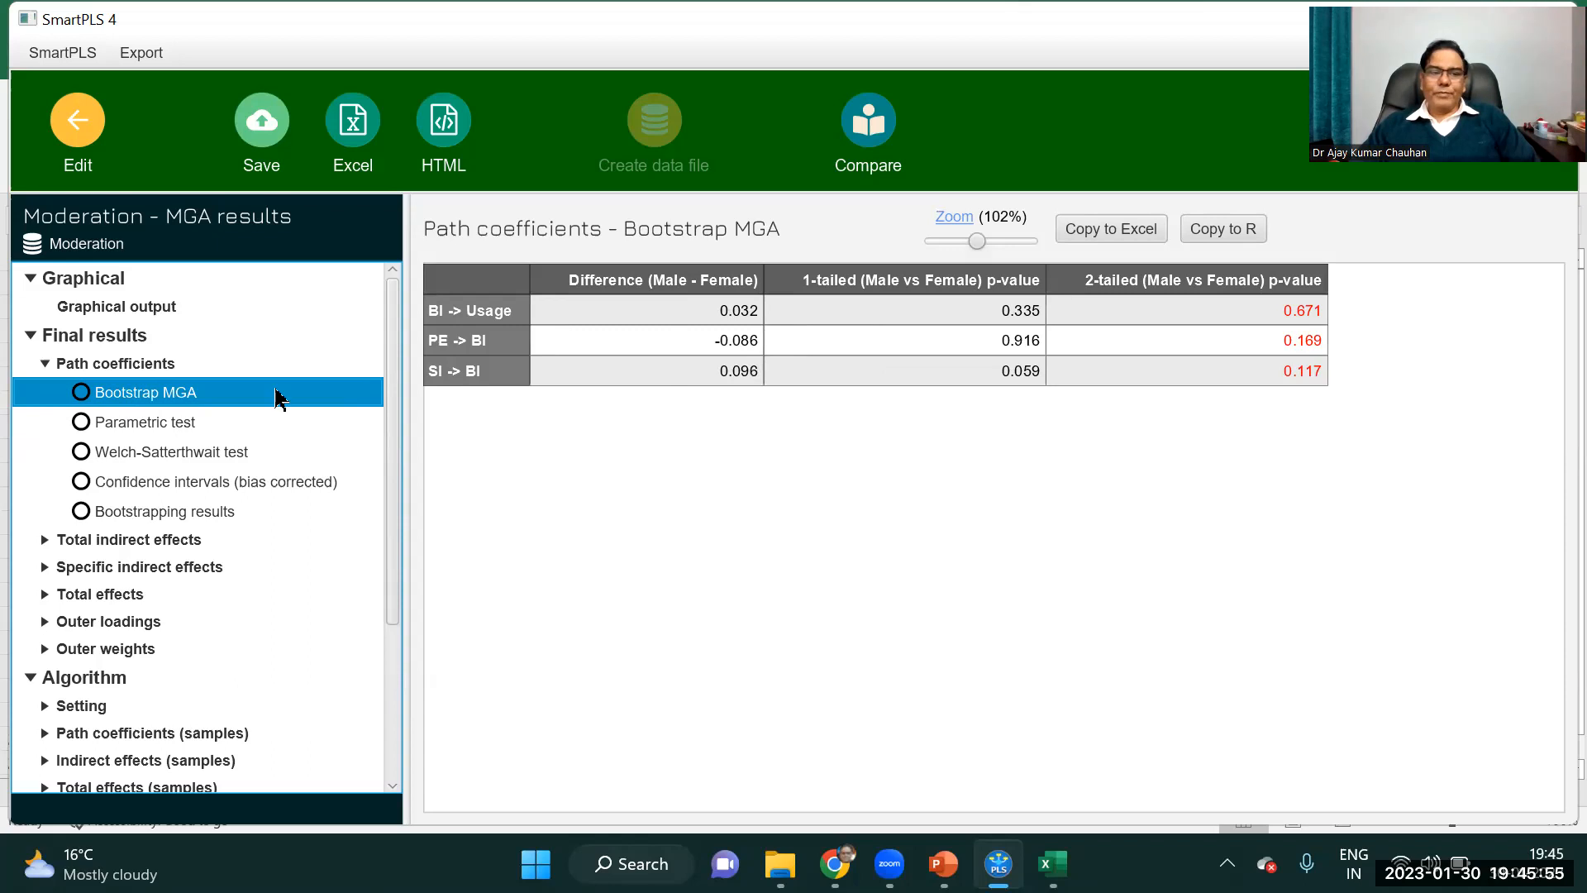
click(169, 425)
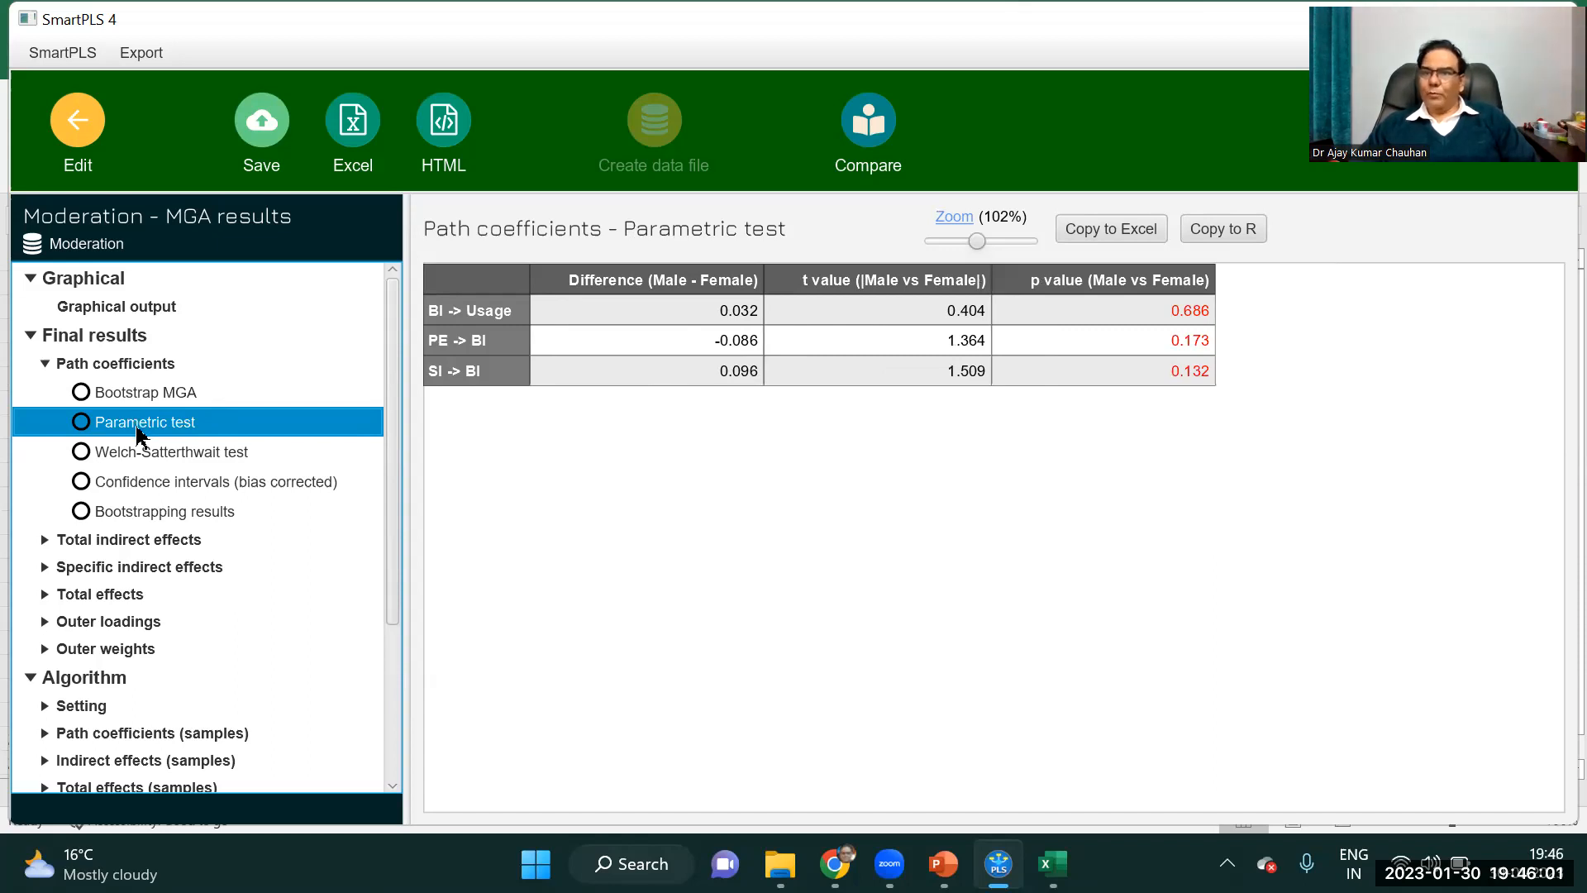
click(153, 397)
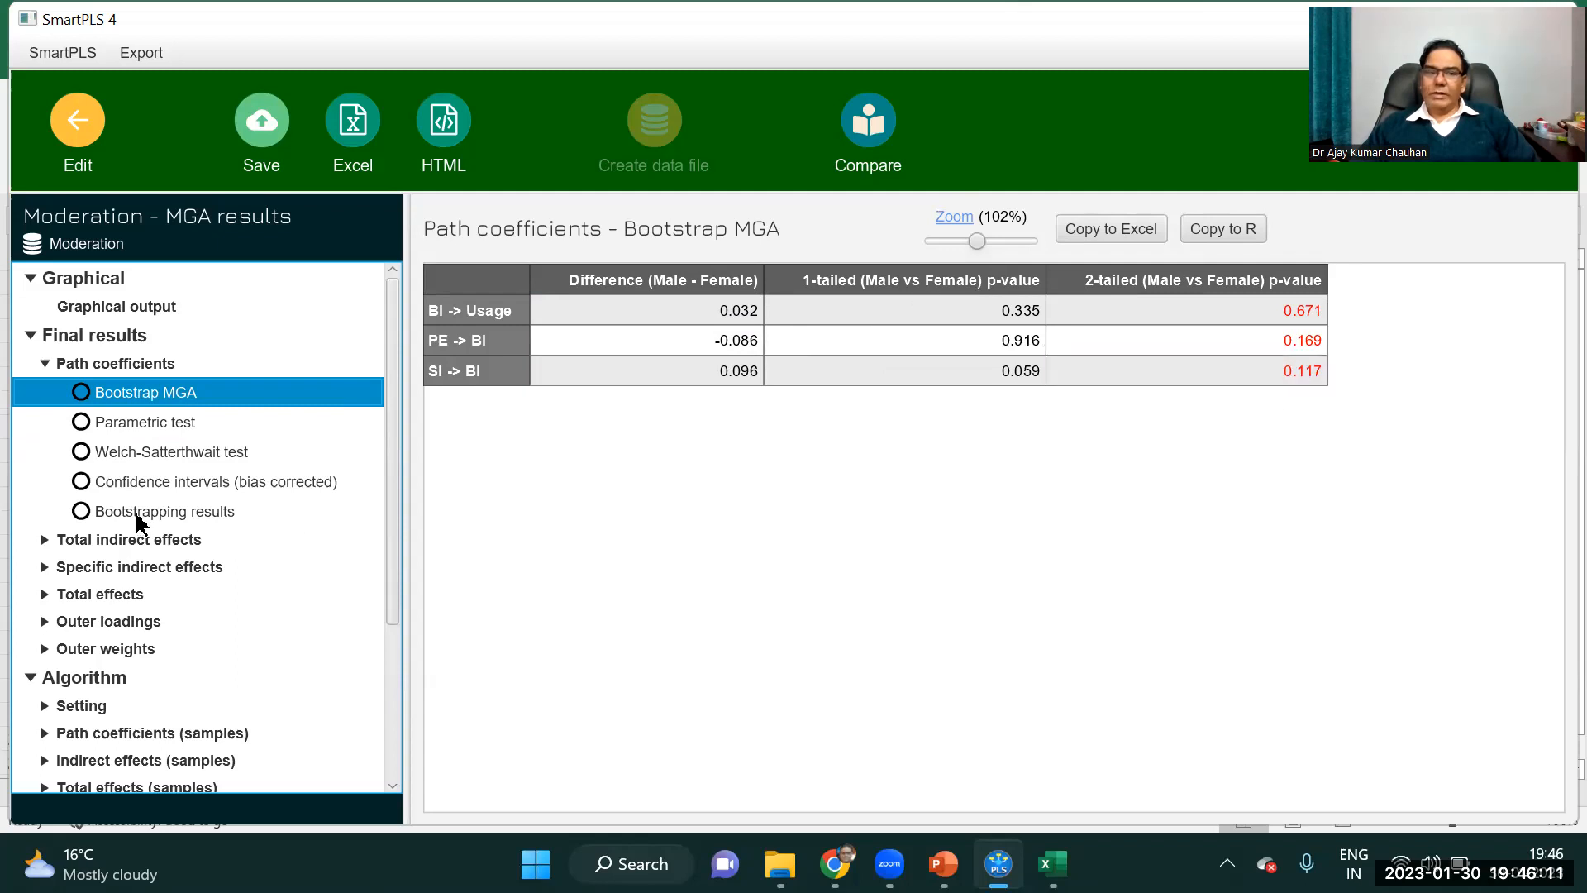
click(124, 429)
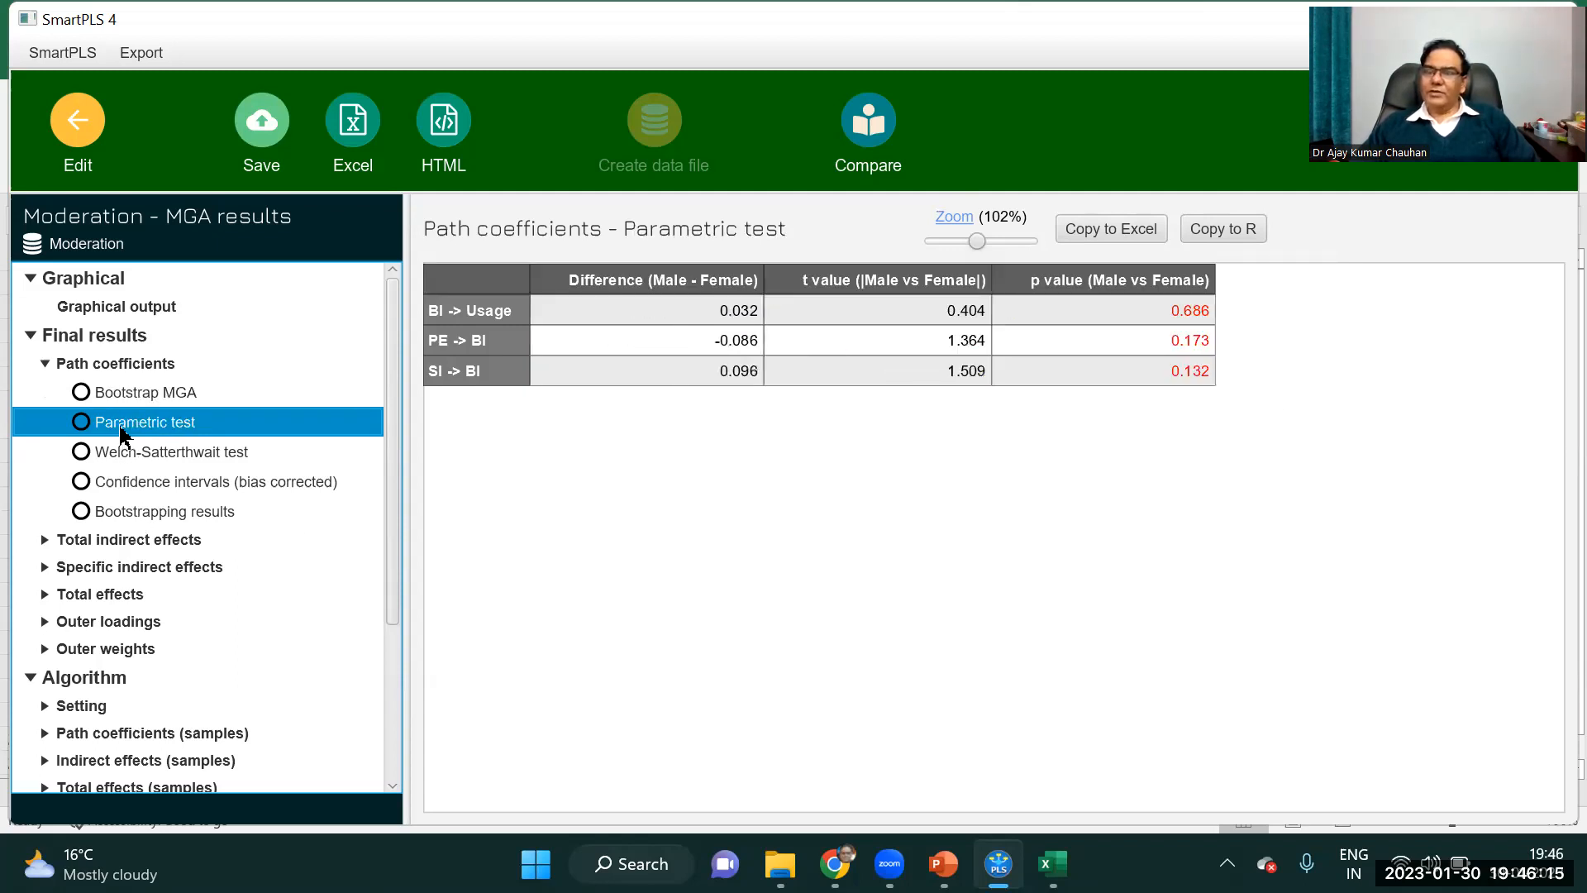
click(671, 354)
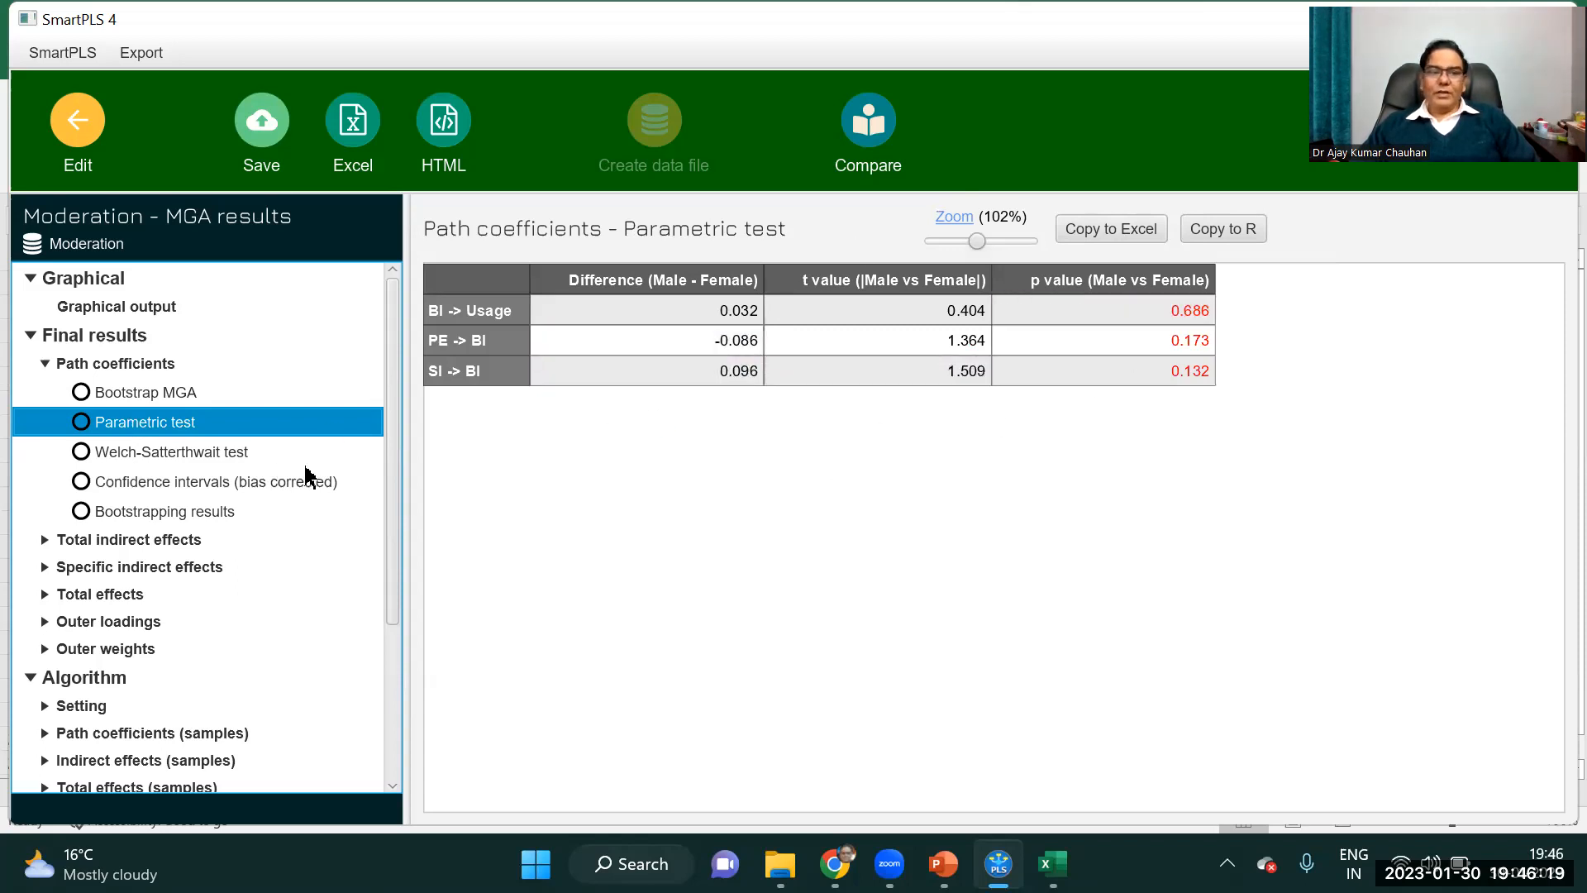
click(130, 400)
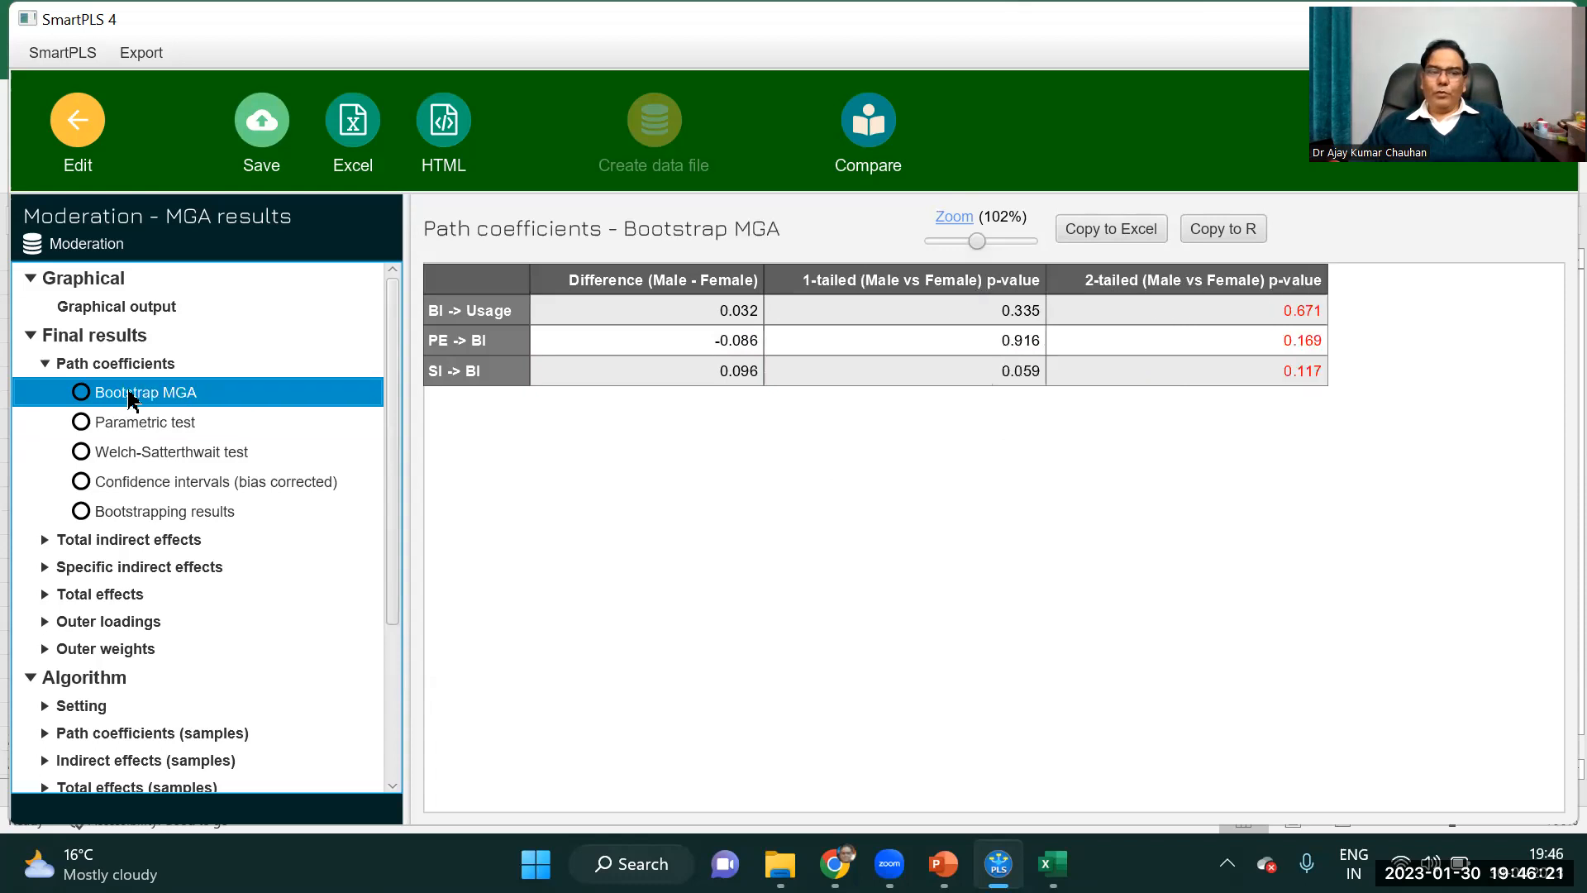
Copy the Bootstrap MGA path coefficients table into cell A1 of the Moderation Results workbook in Excel.
click(1128, 234)
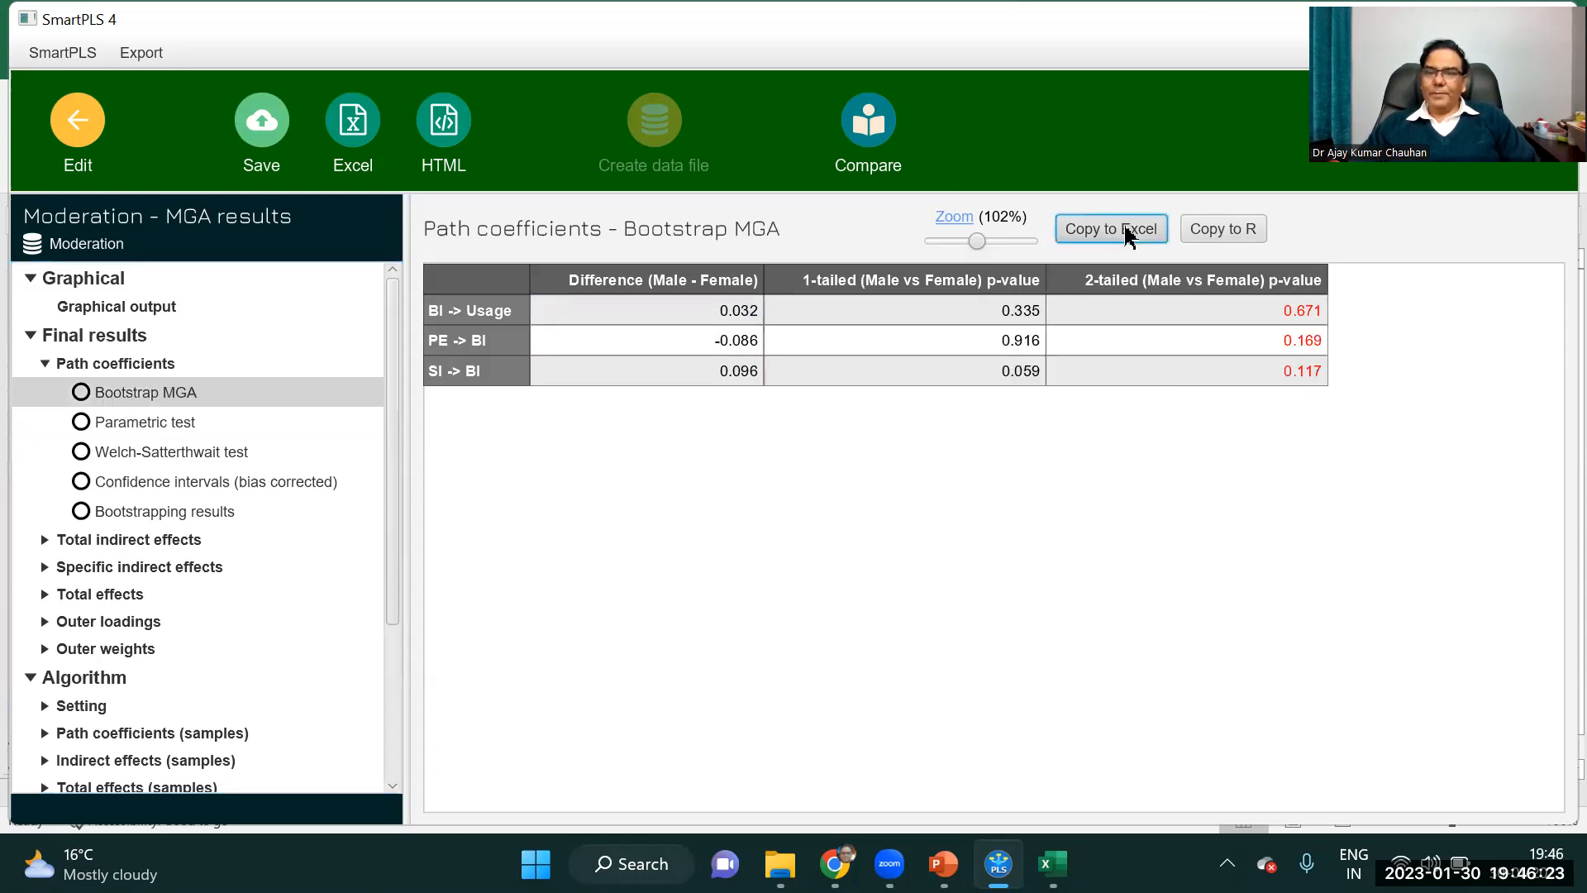
mouse_move(1052, 863)
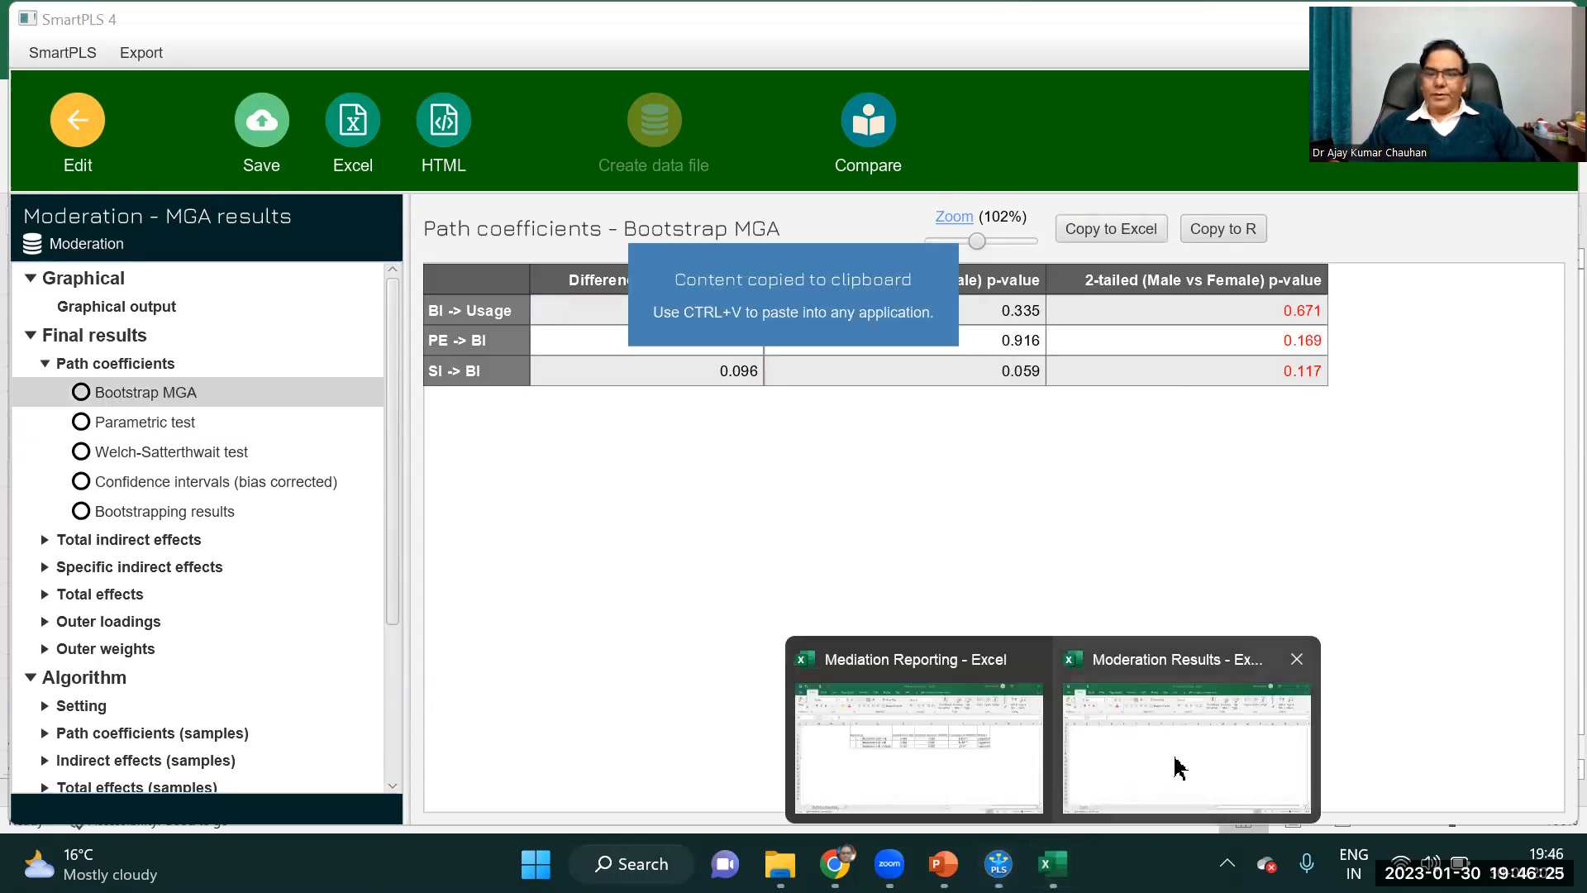
click(1176, 761)
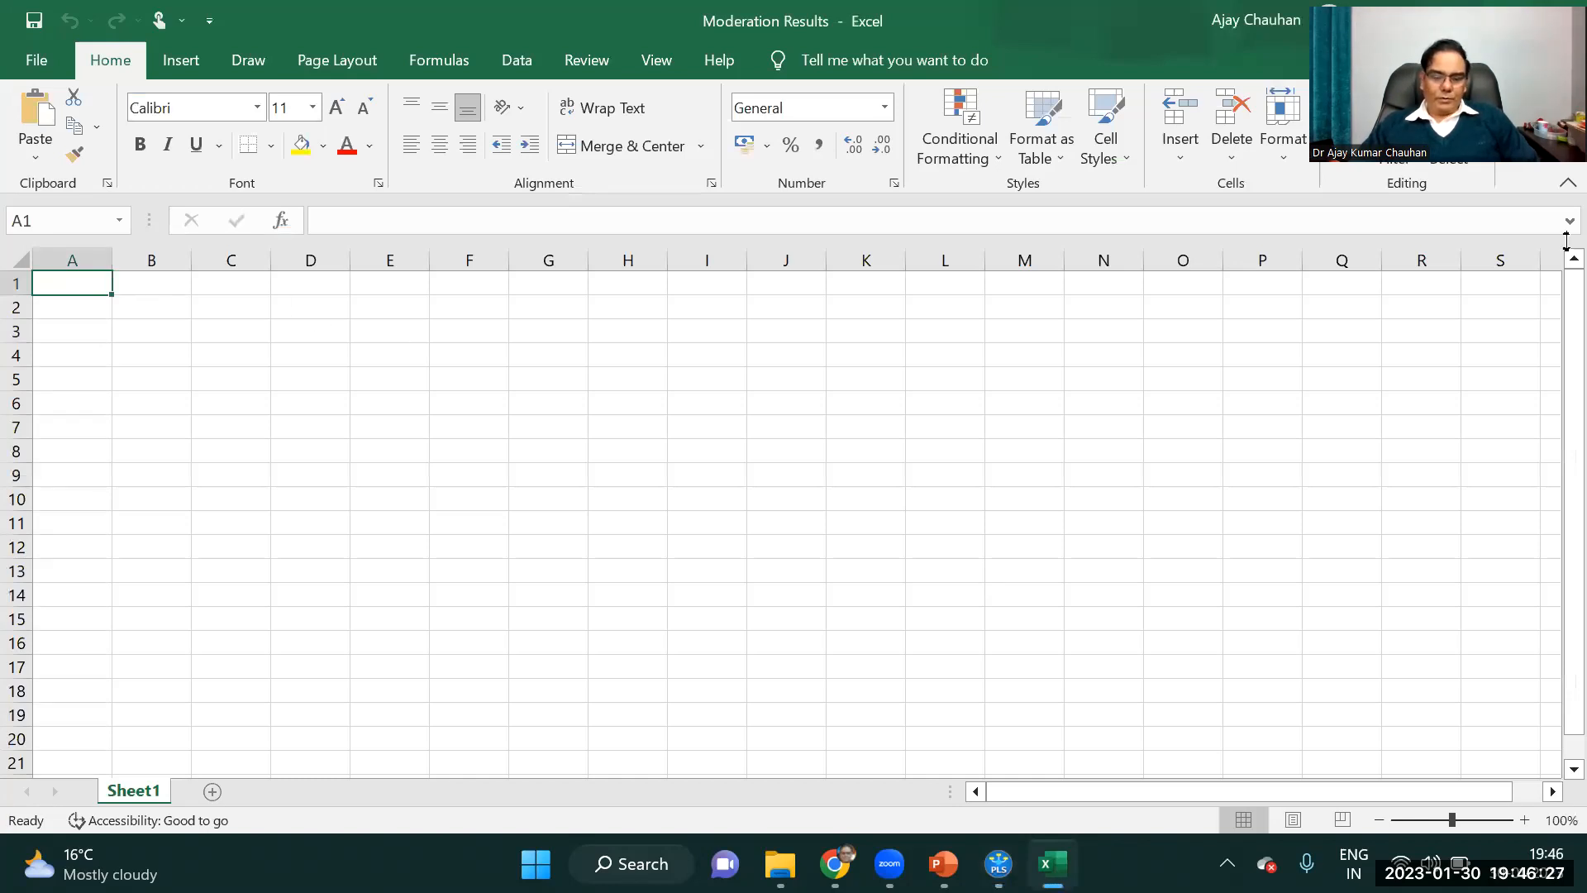
text(Difference	1-tailed (M	2-tailed (Male vs Female) p-value BI -> Usag	0.032	0.335	0.671 PE -> BI	-0.086	0.916	0.169 SI -> BI	0.096	0.059	0.117)
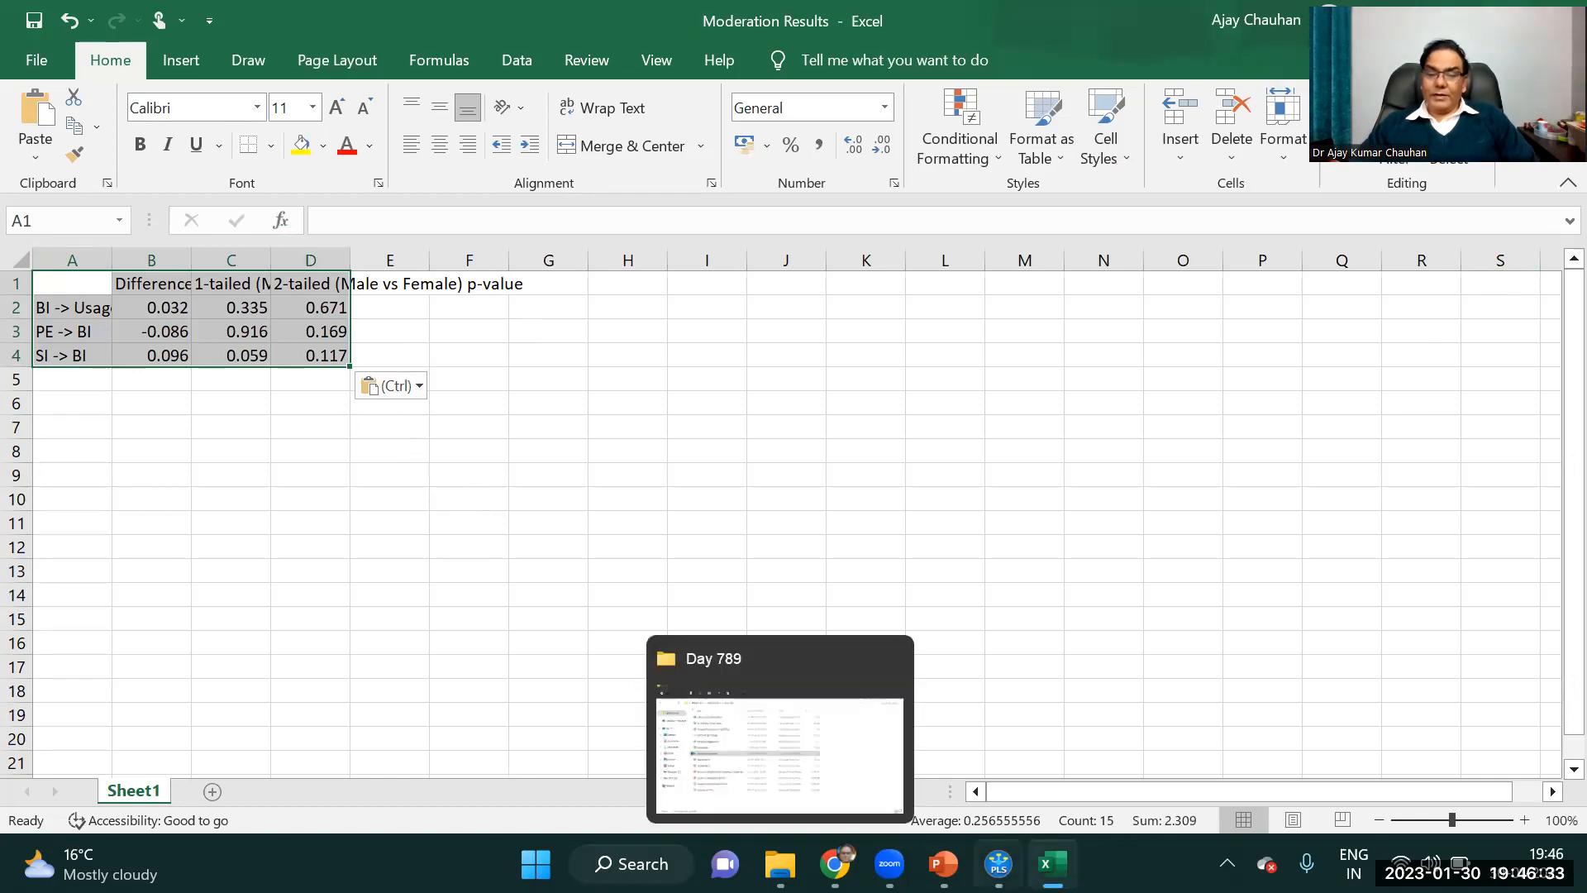
Copy the path coefficients Bootstrapping results table from SmartPLS into cell I1 of the Moderation Results workbook.
click(999, 864)
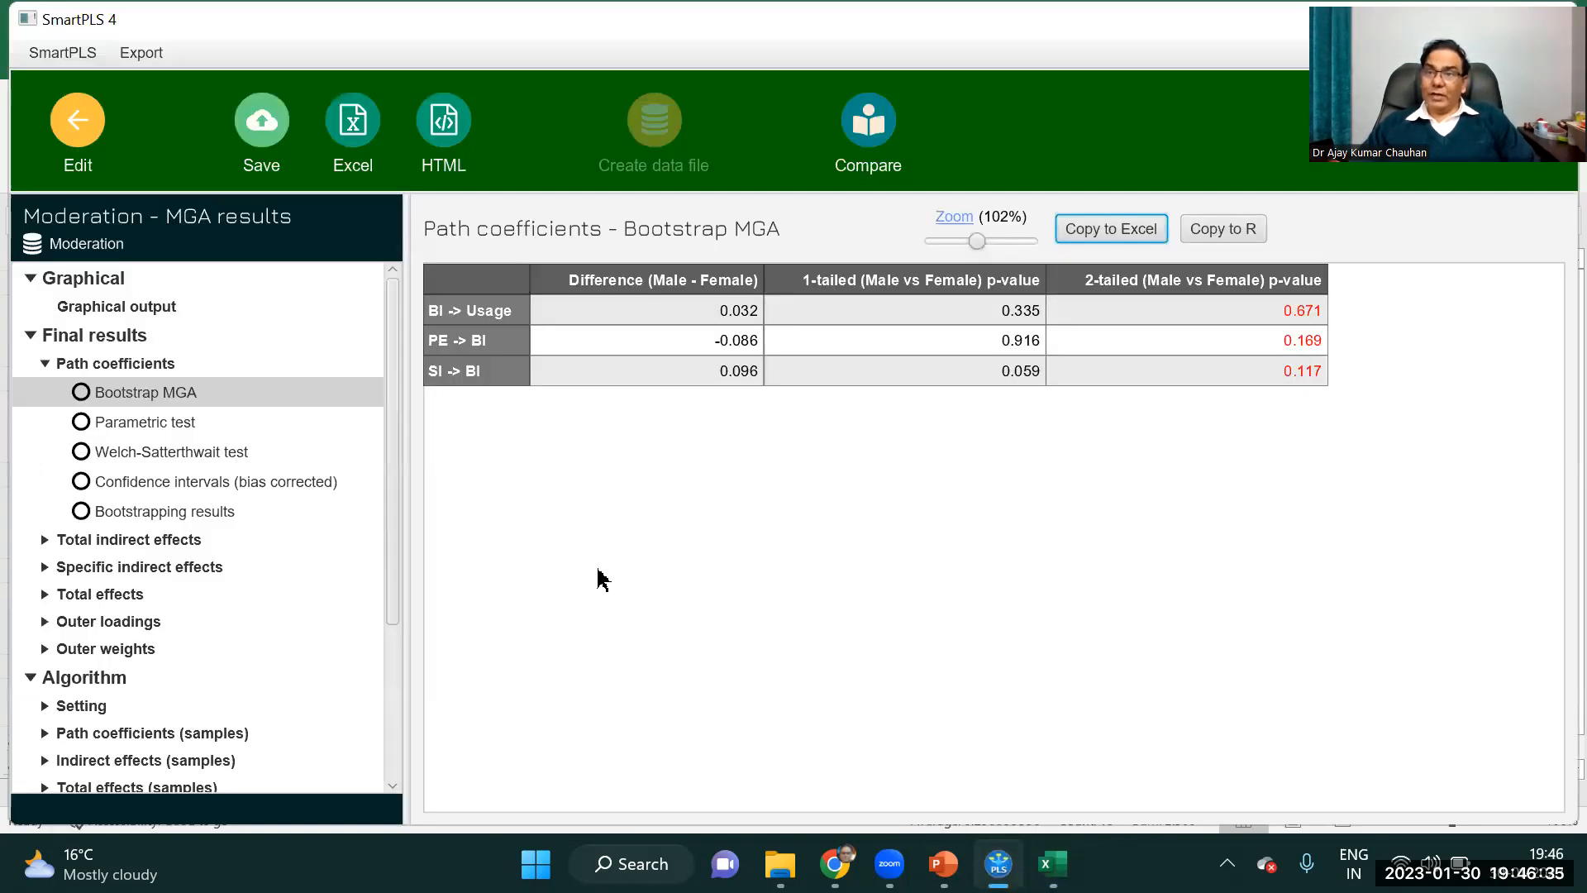
click(154, 517)
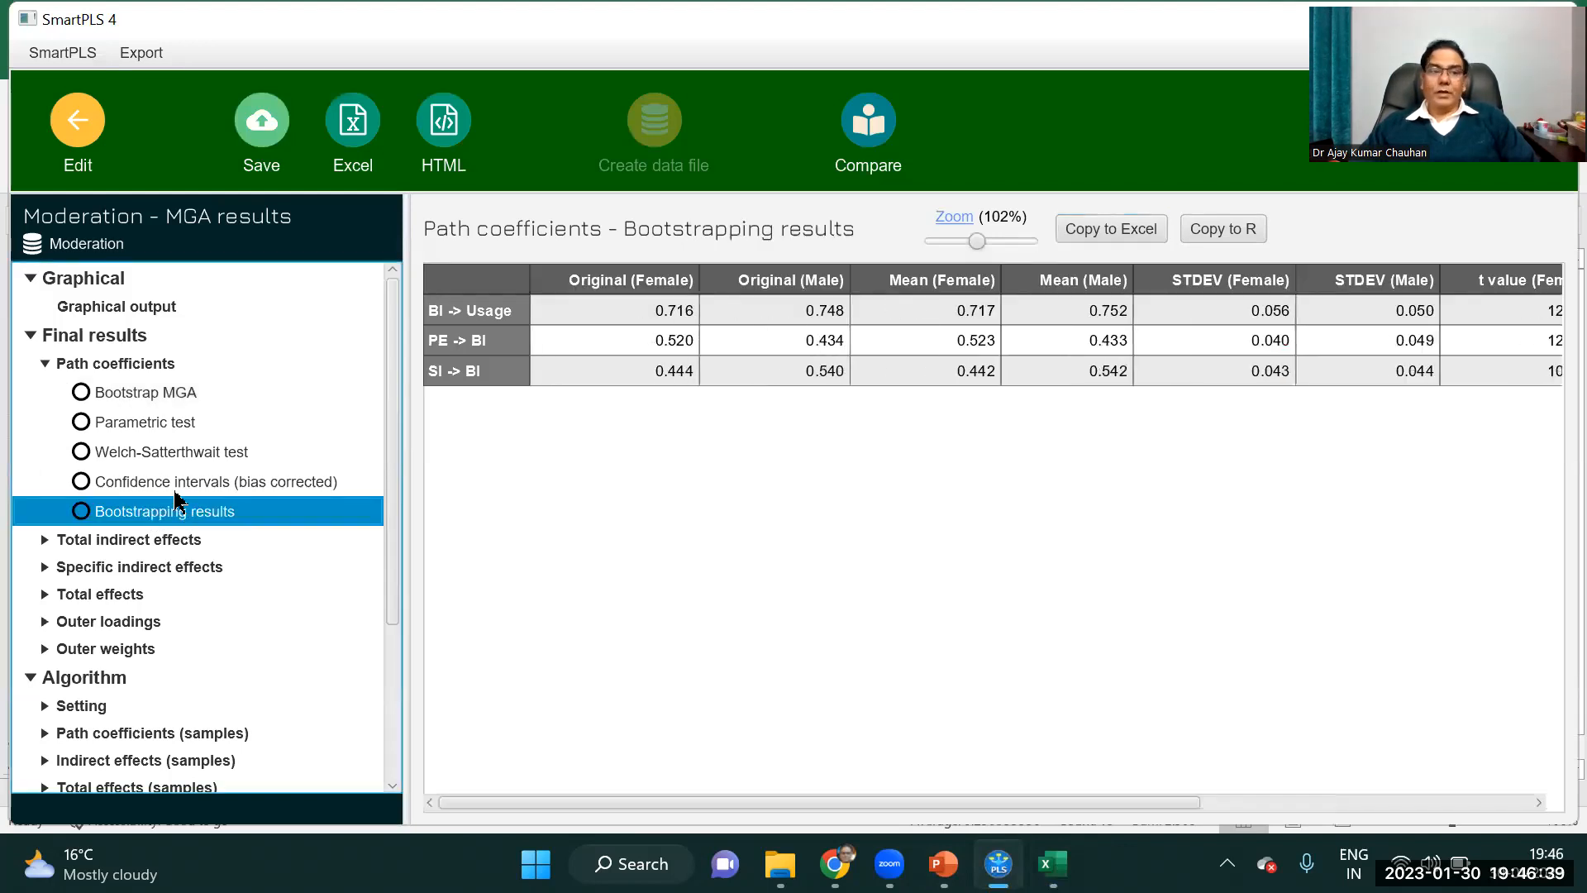
click(167, 396)
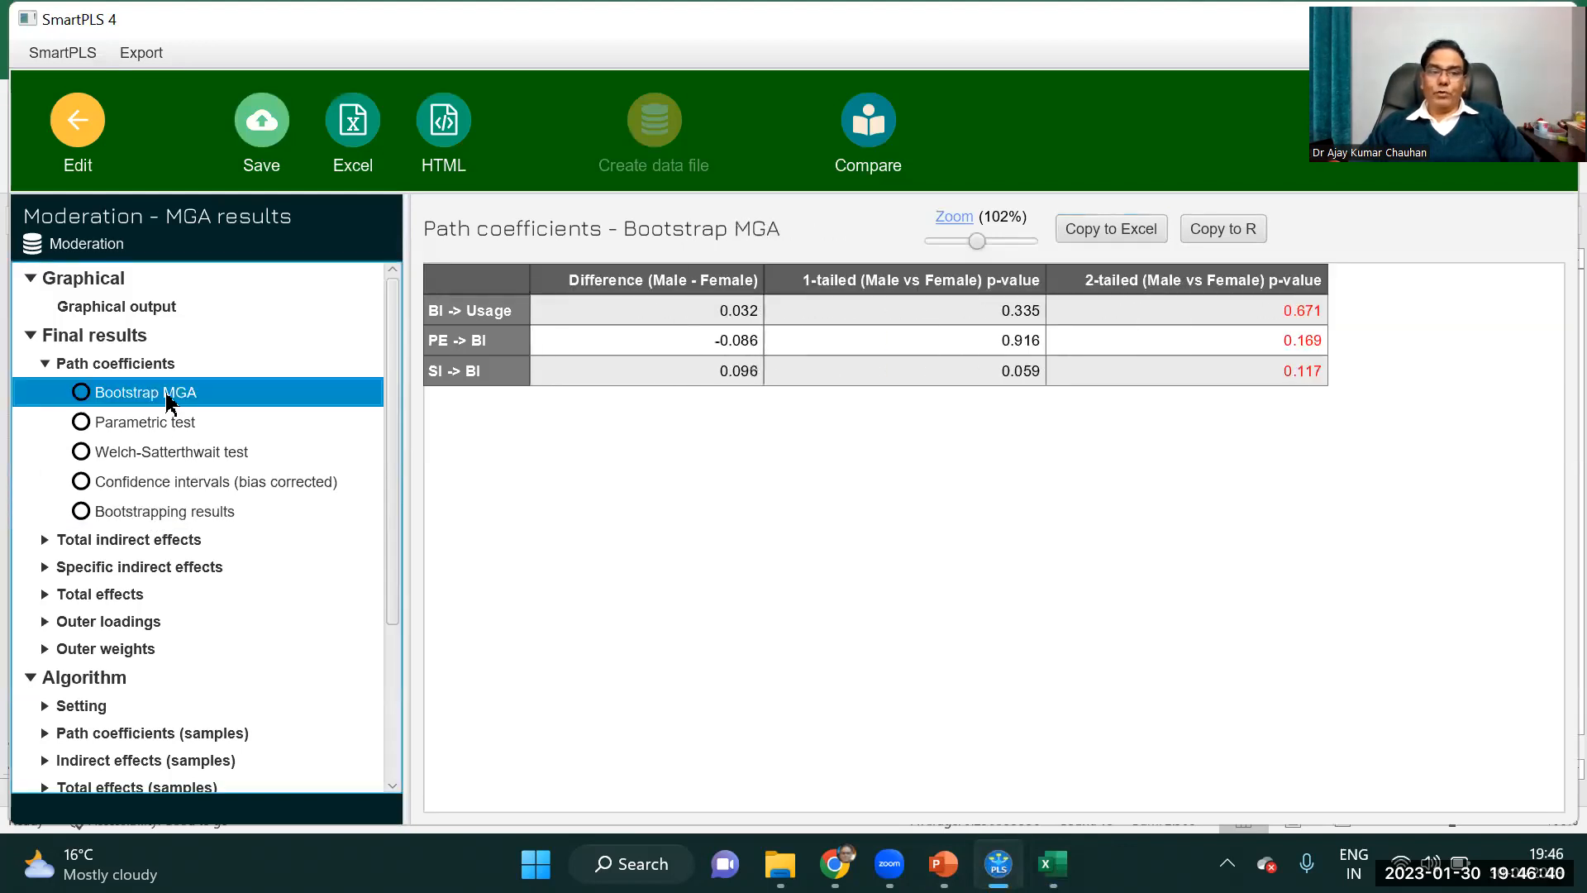
click(165, 517)
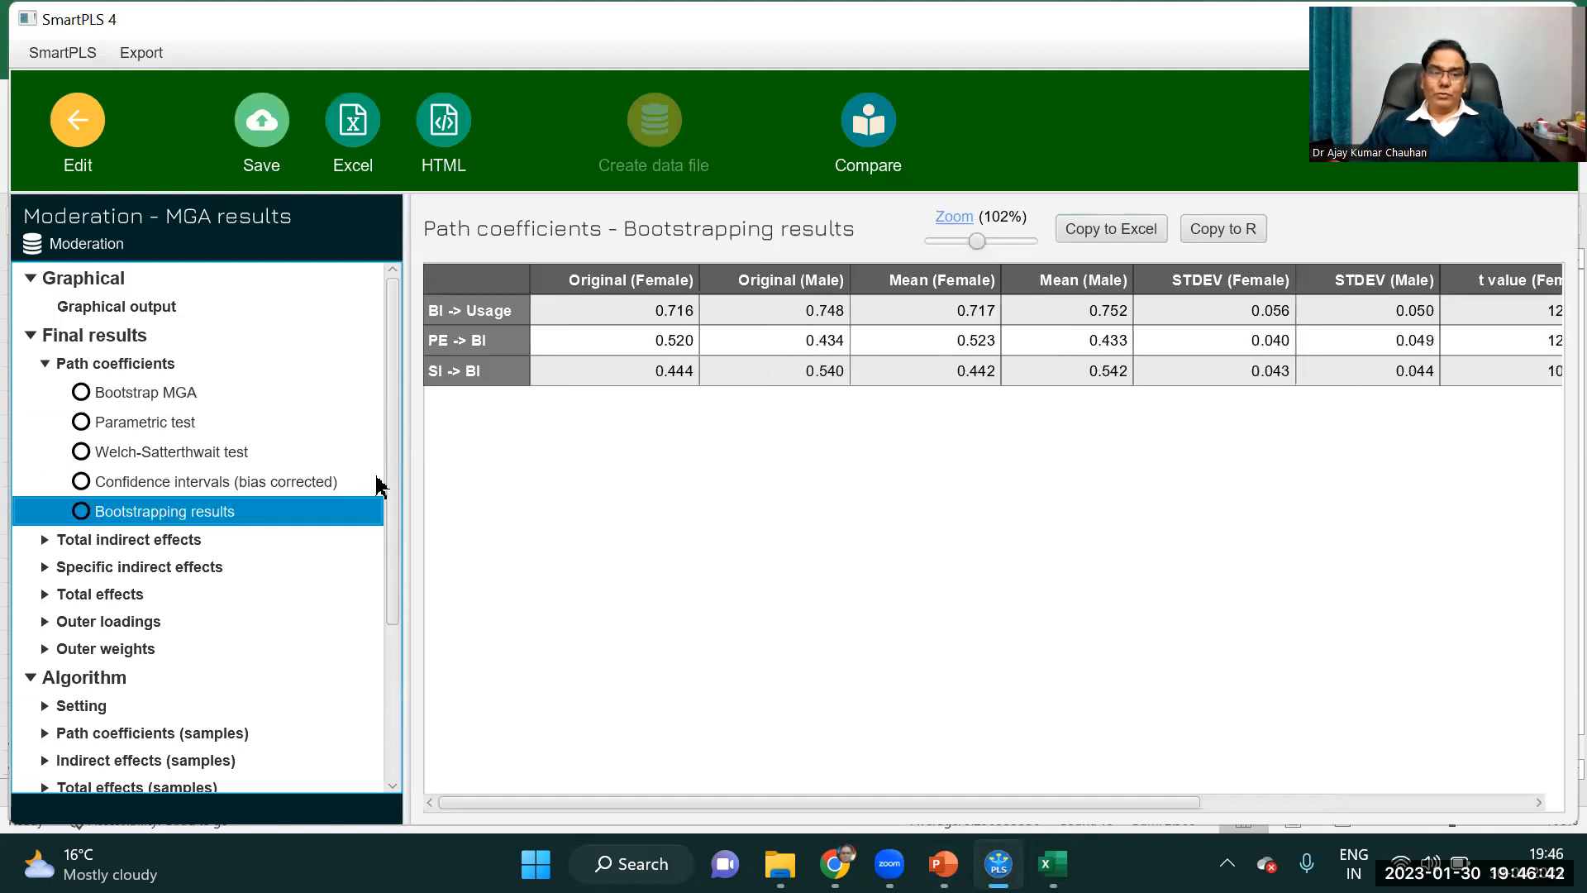
click(1107, 230)
mouse_move(1052, 864)
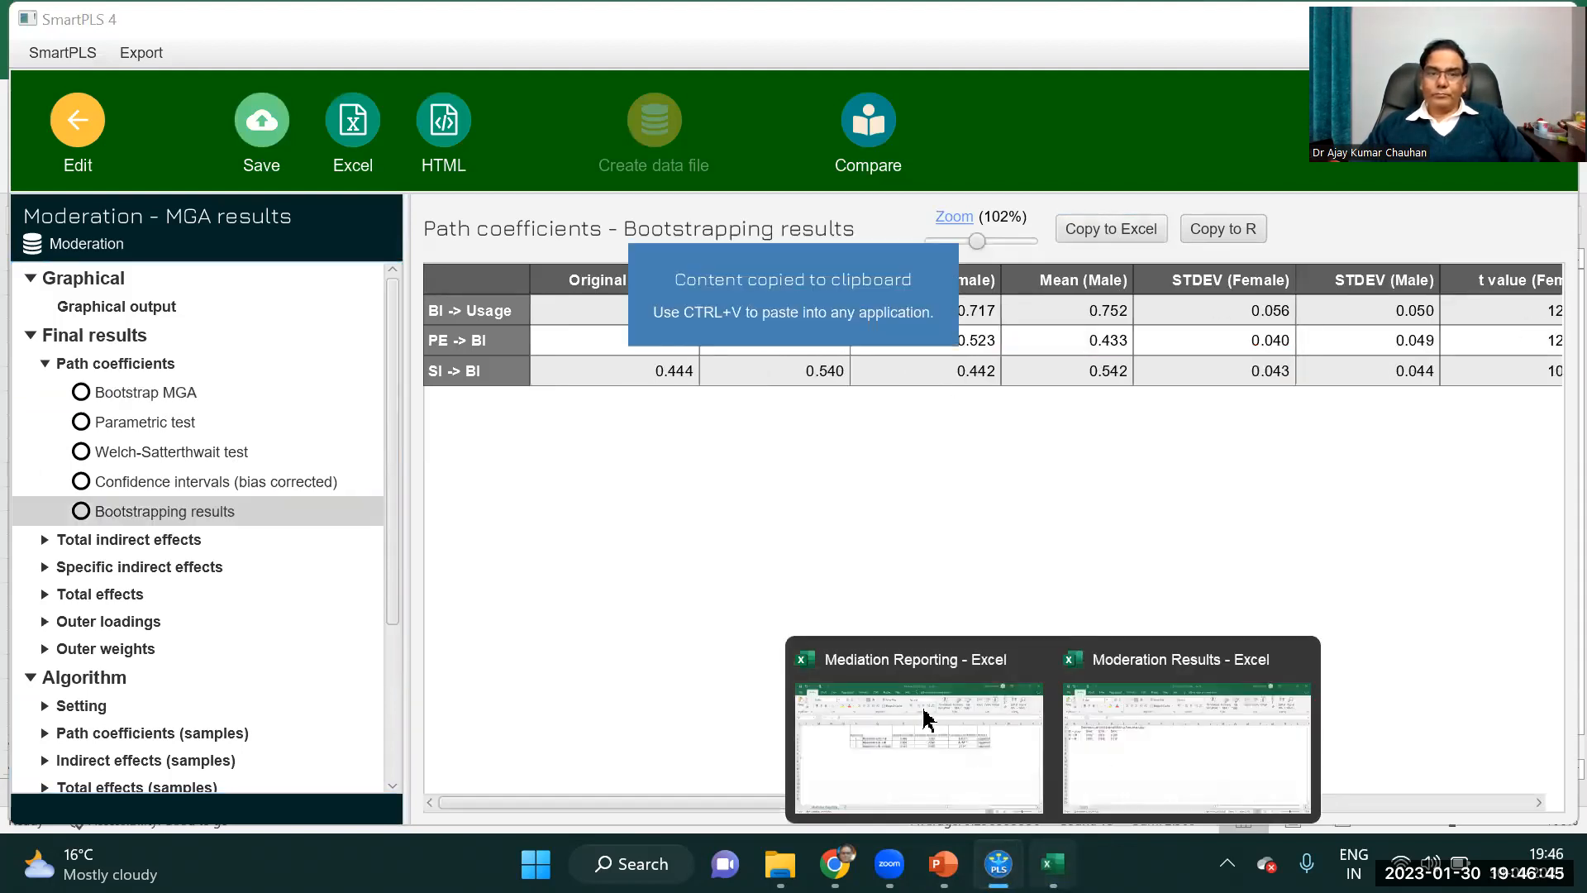
click(1160, 756)
click(703, 285)
key(ctrl+v)
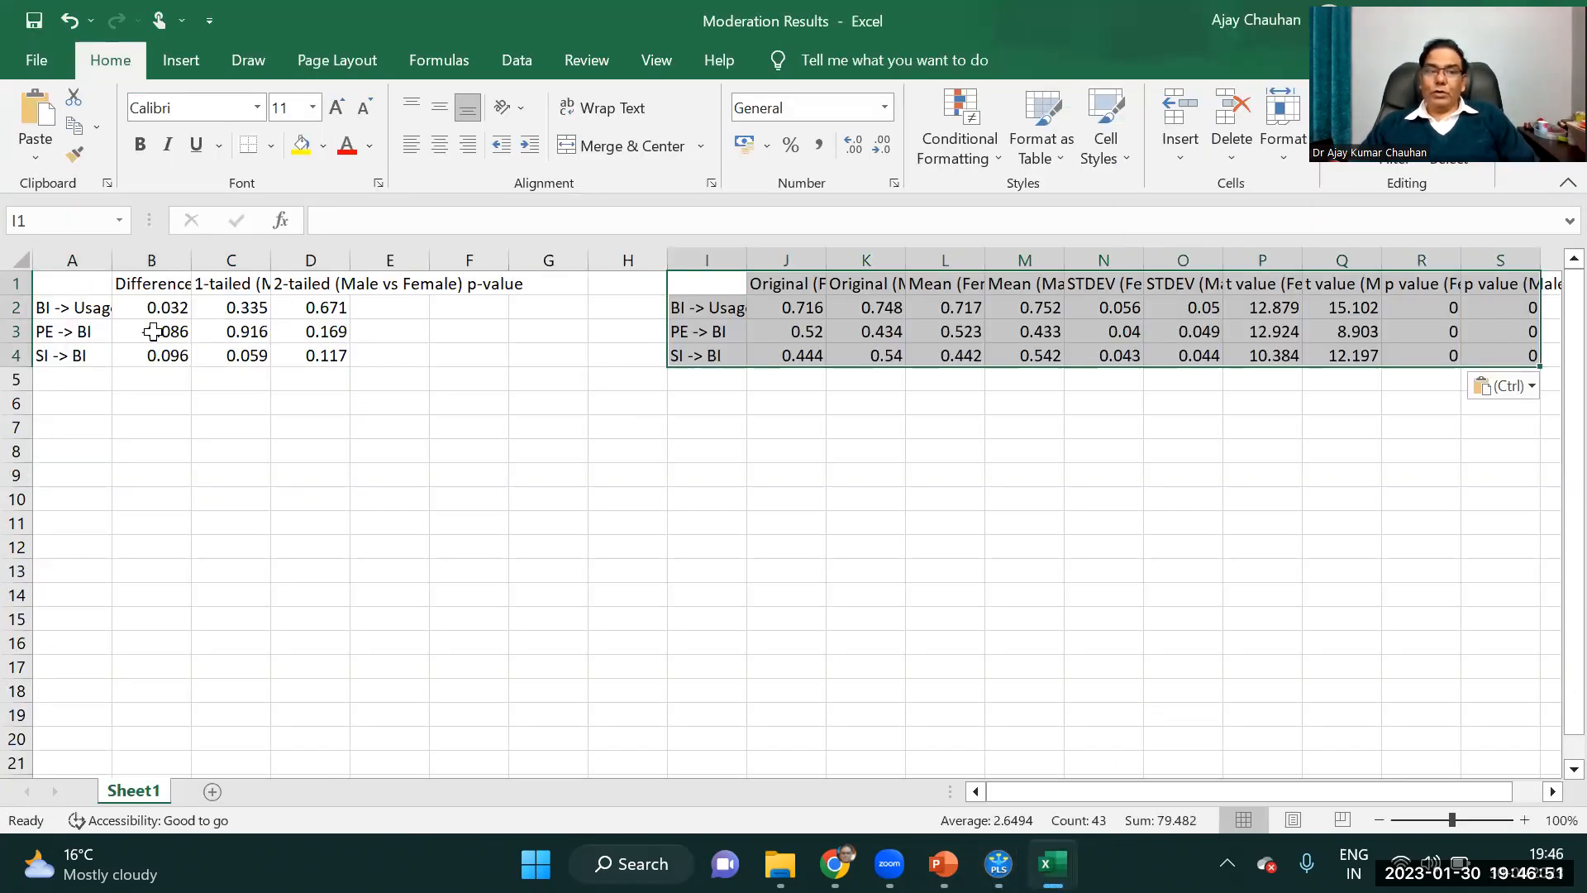
Delete the empty columns F to H between the two pasted tables.
drag(66, 285, 318, 355)
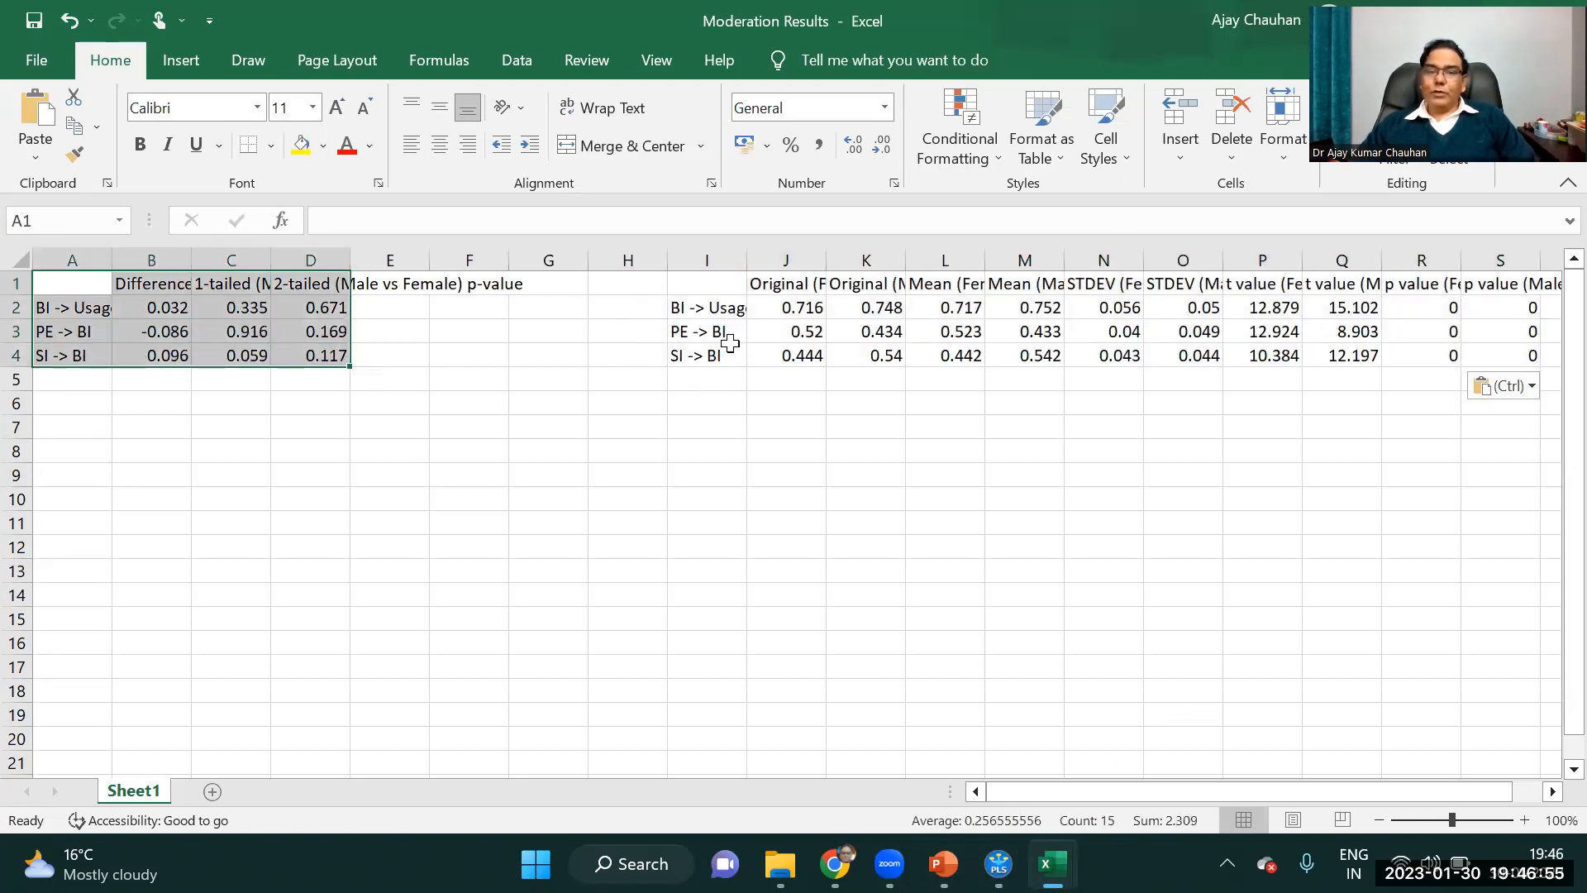
drag(500, 261, 628, 259)
right_click(562, 259)
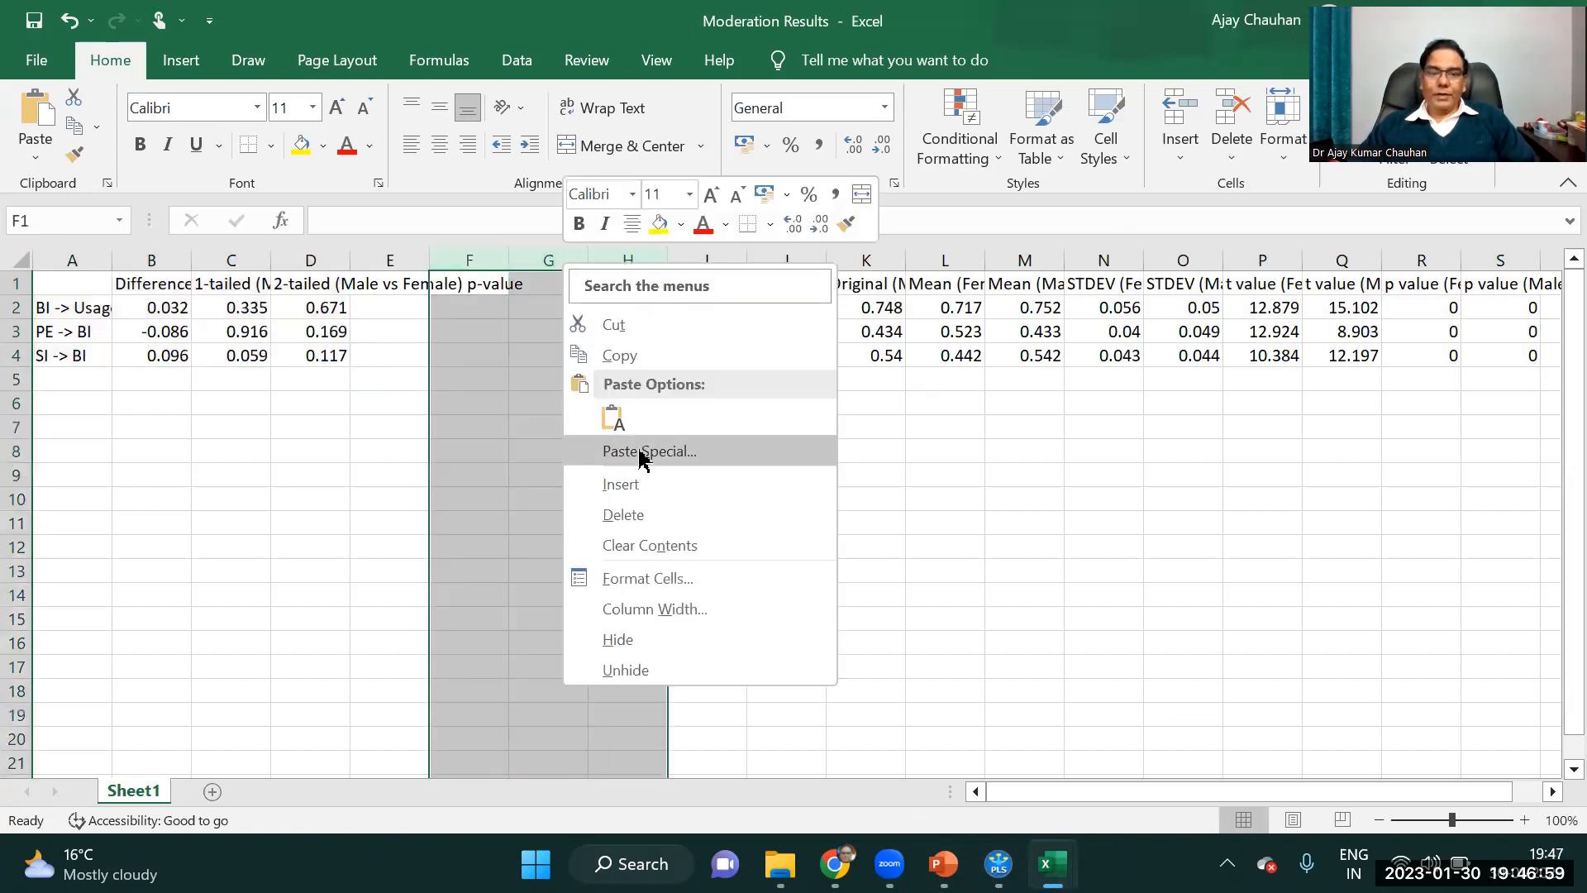
key(Escape)
key(ctrl+minus)
click(529, 451)
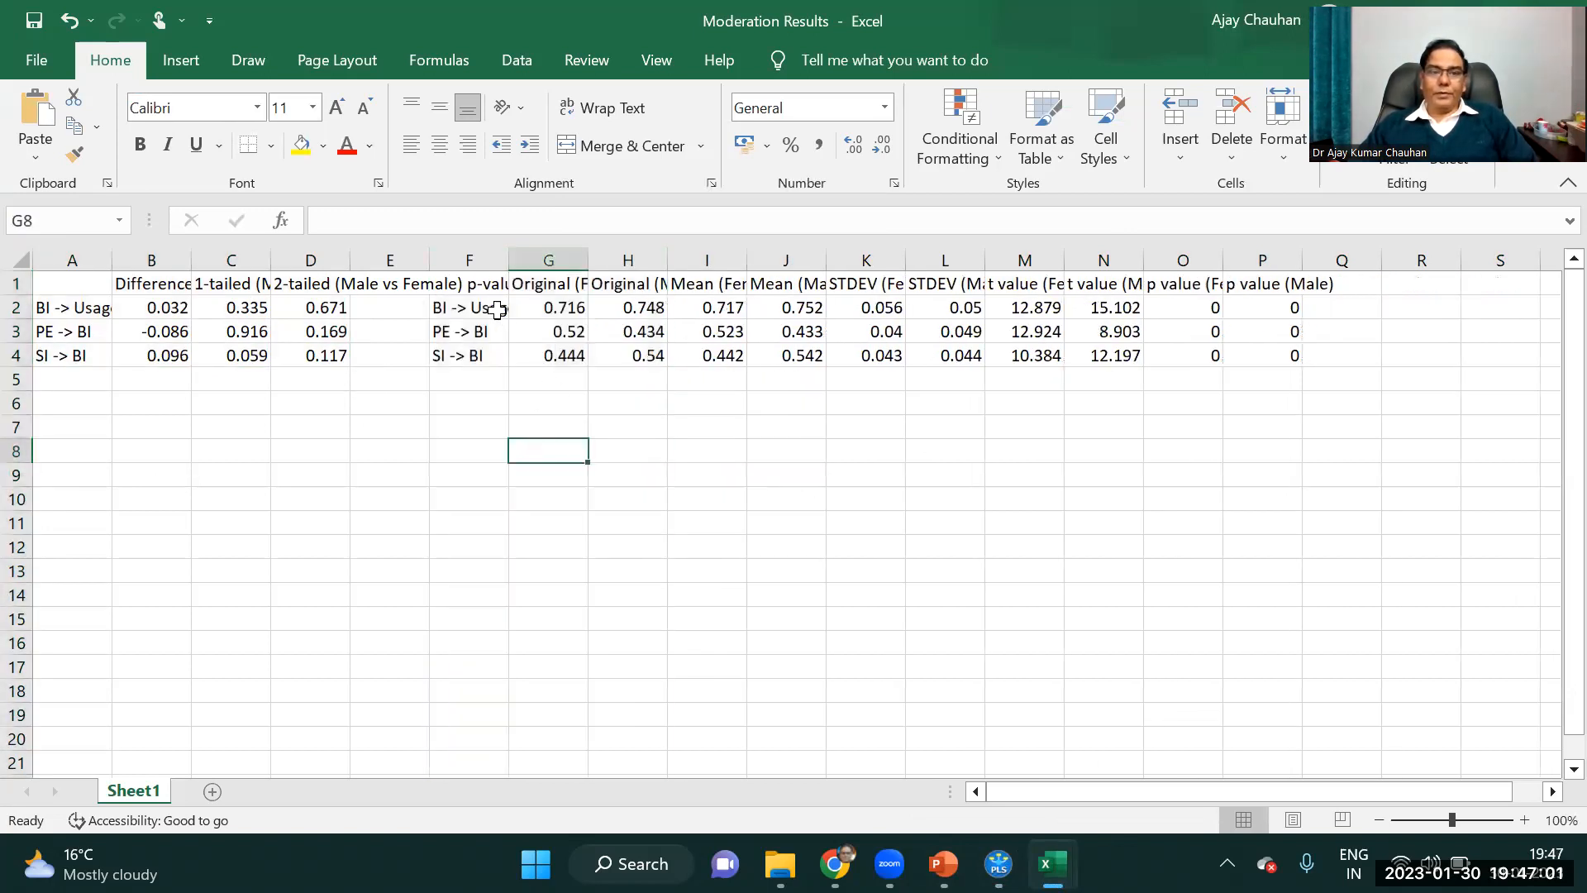
Apply all borders to the bootstrapping results table in F1:P4.
drag(463, 282, 1273, 357)
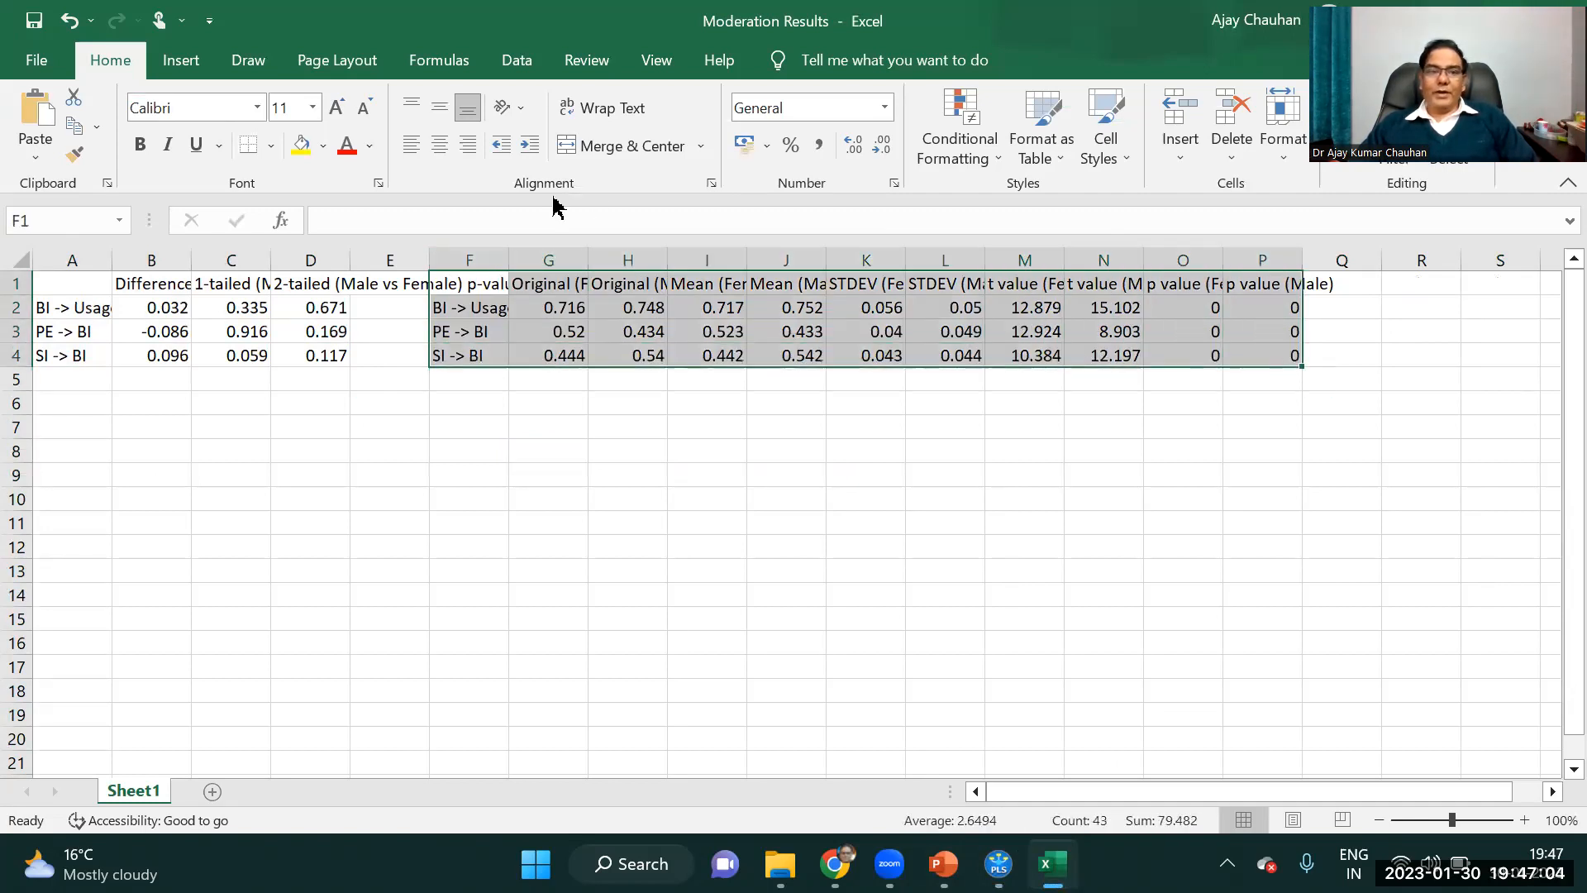
click(271, 149)
click(311, 361)
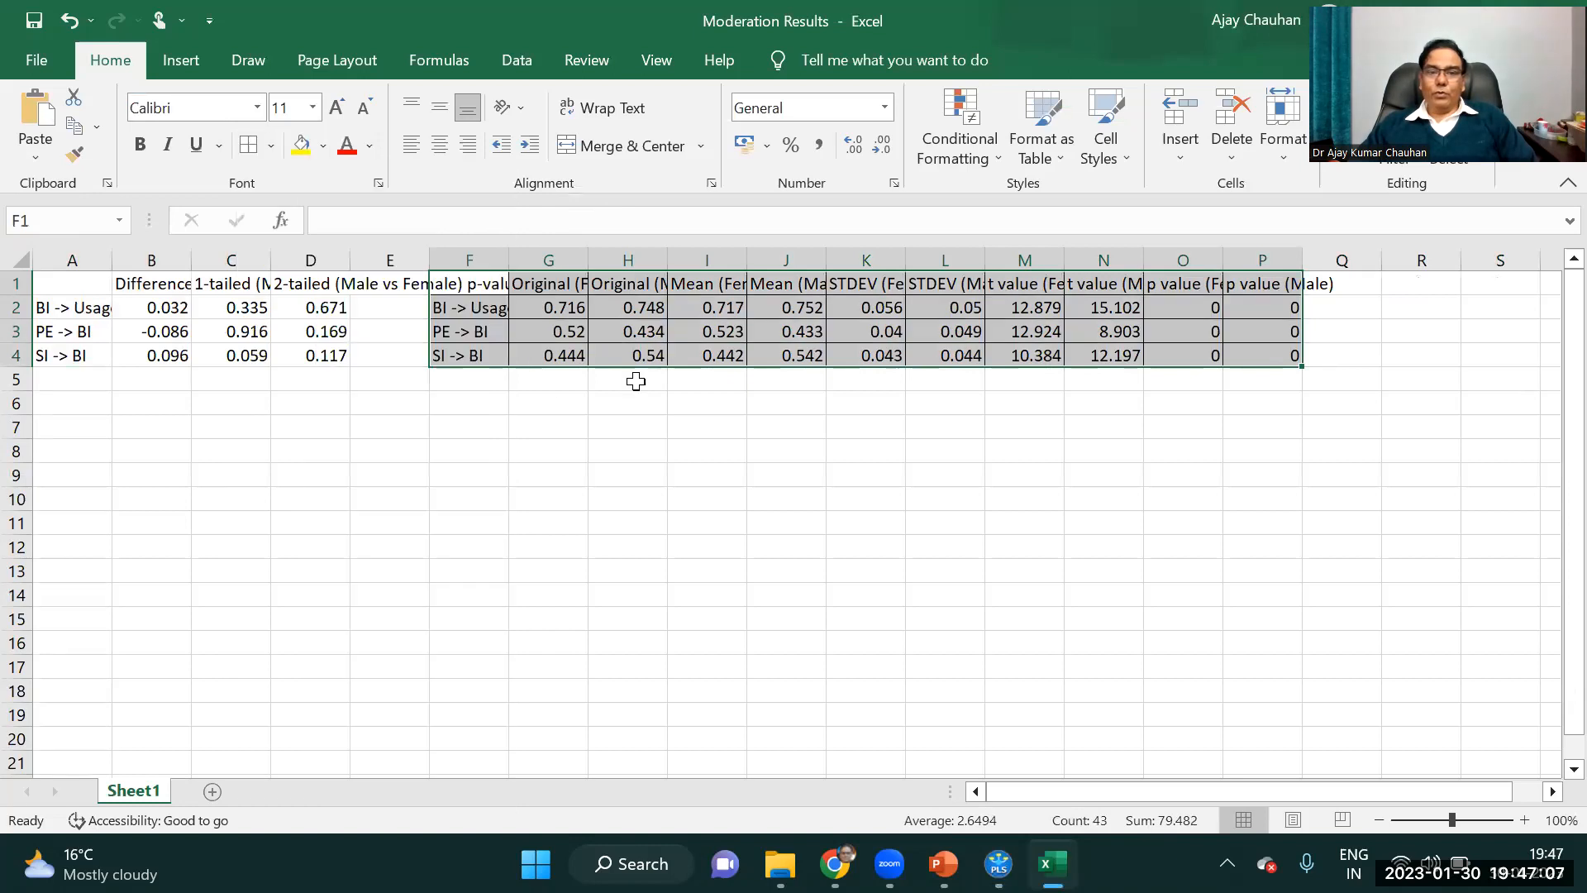
Widen columns F, G and H to fit the path names and the Original (Female) and Original (Male) headers.
double_click(508, 259)
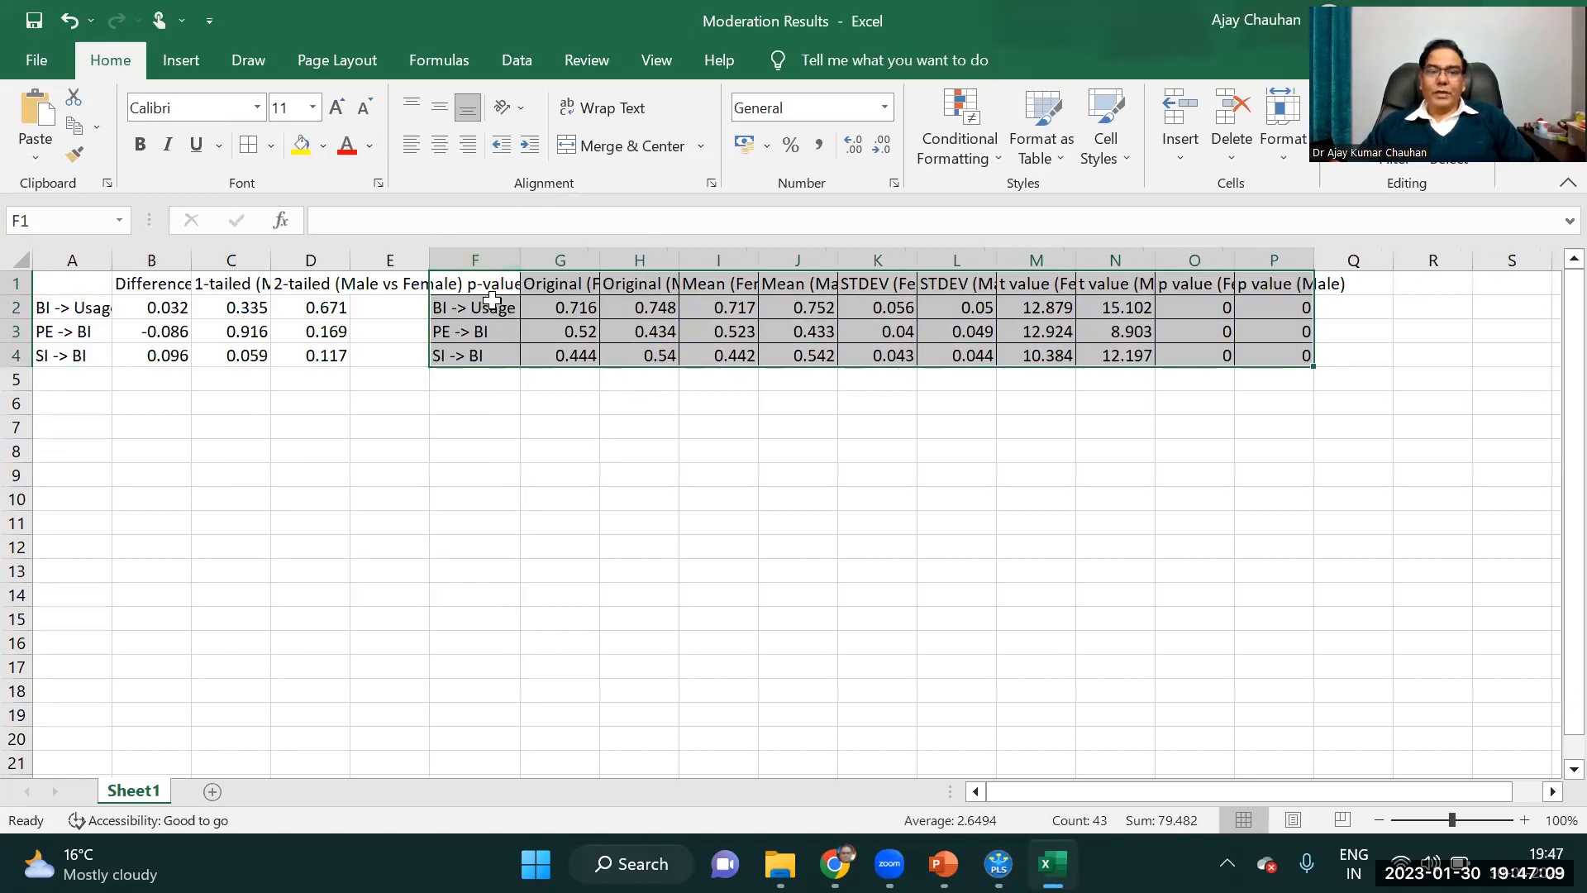
click(603, 423)
drag(600, 259, 674, 258)
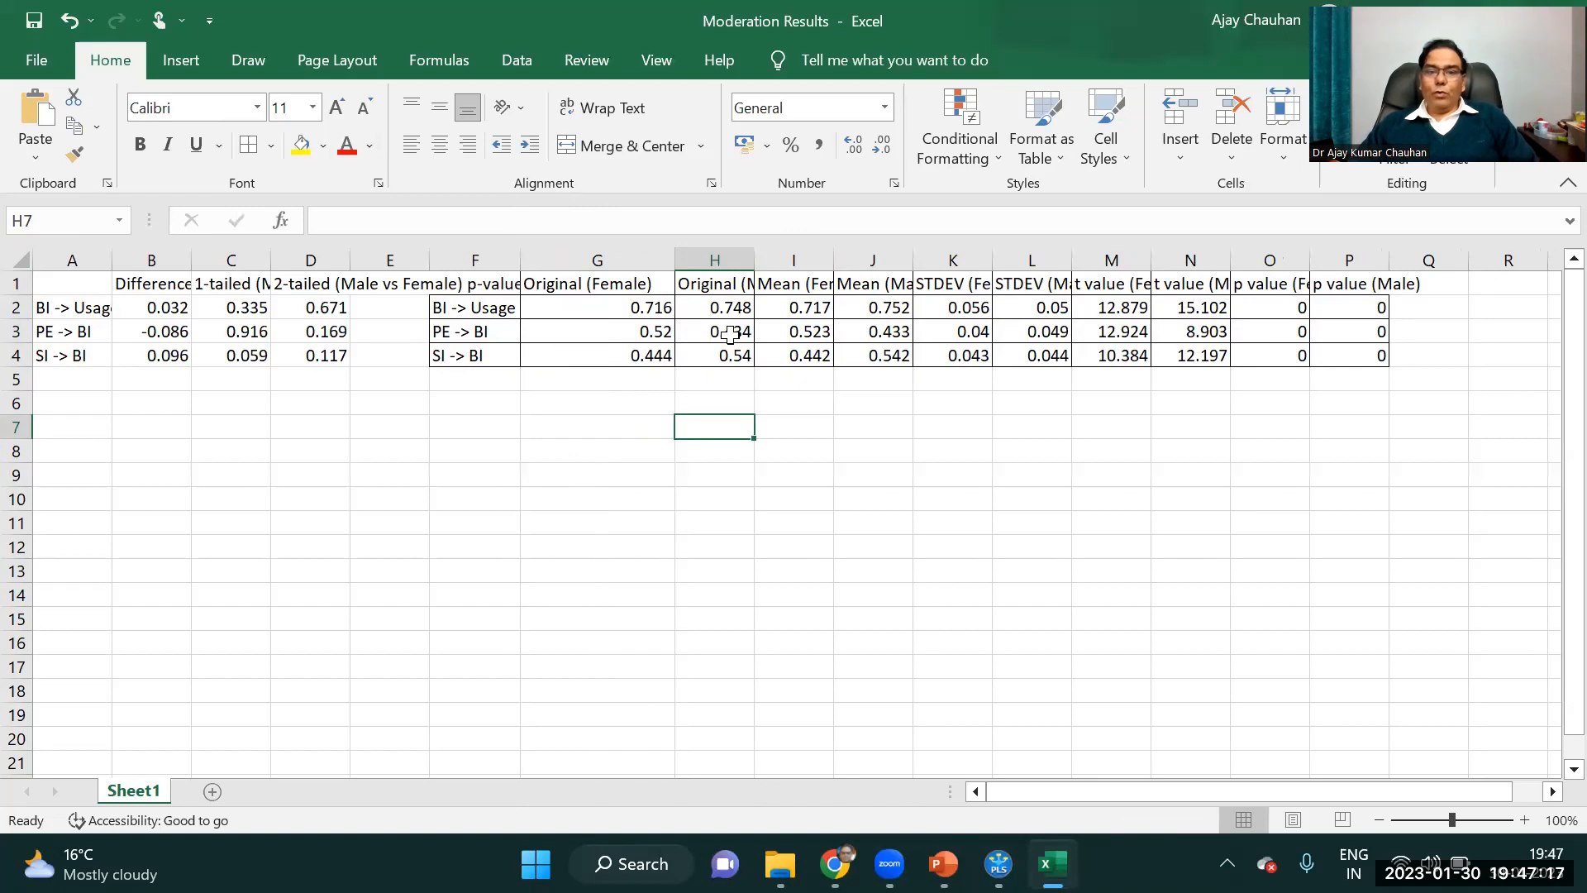
double_click(755, 260)
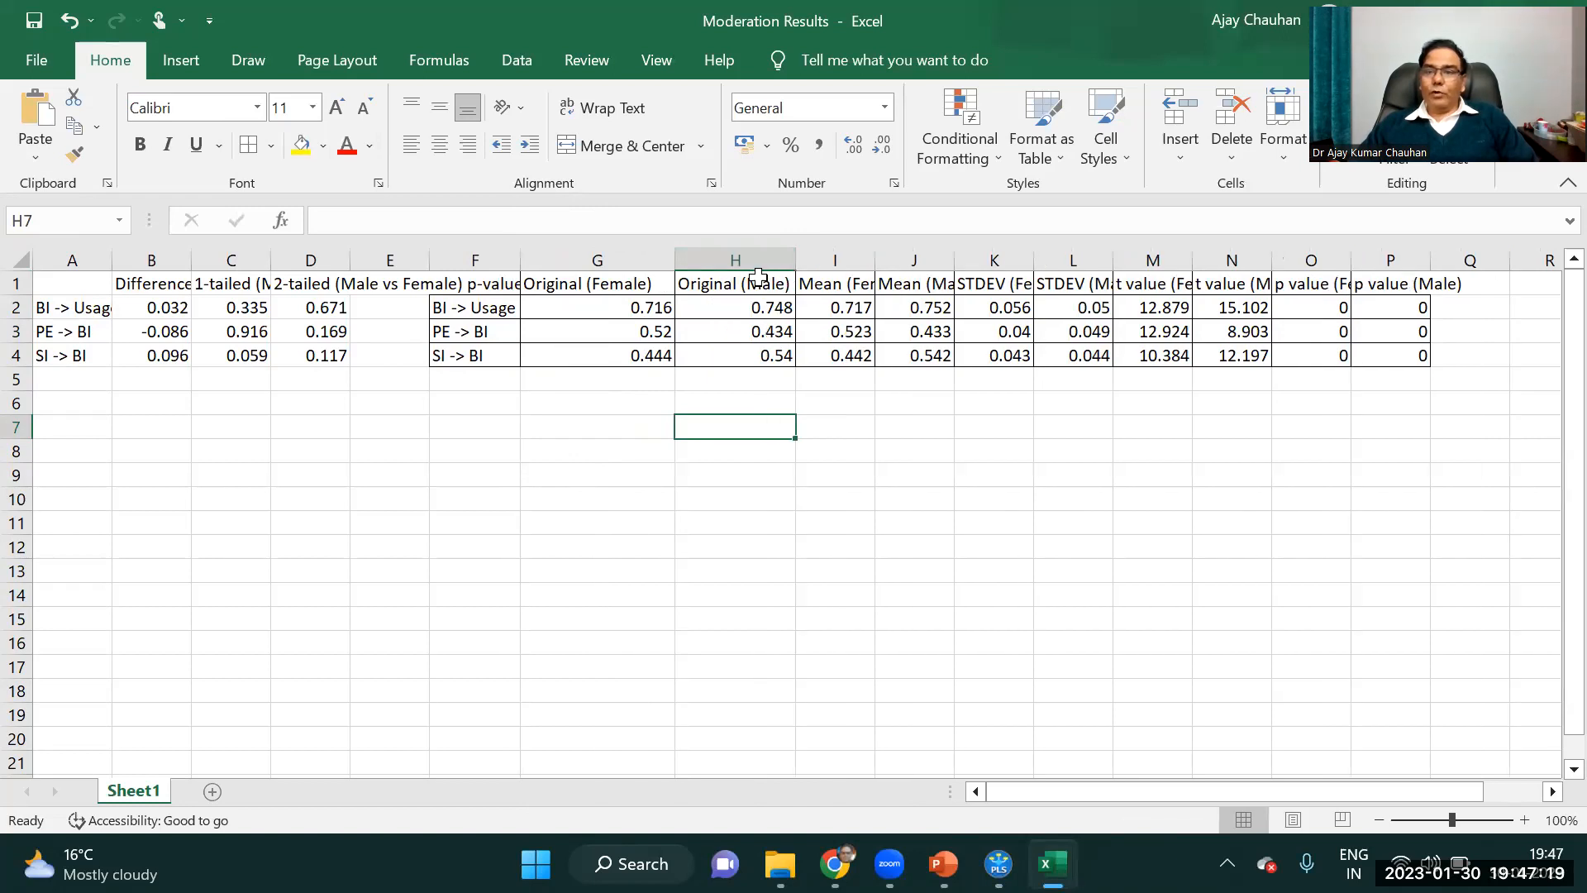
Delete the Original (Female) and Original (Male) columns from the bootstrapping results table.
drag(602, 259, 759, 248)
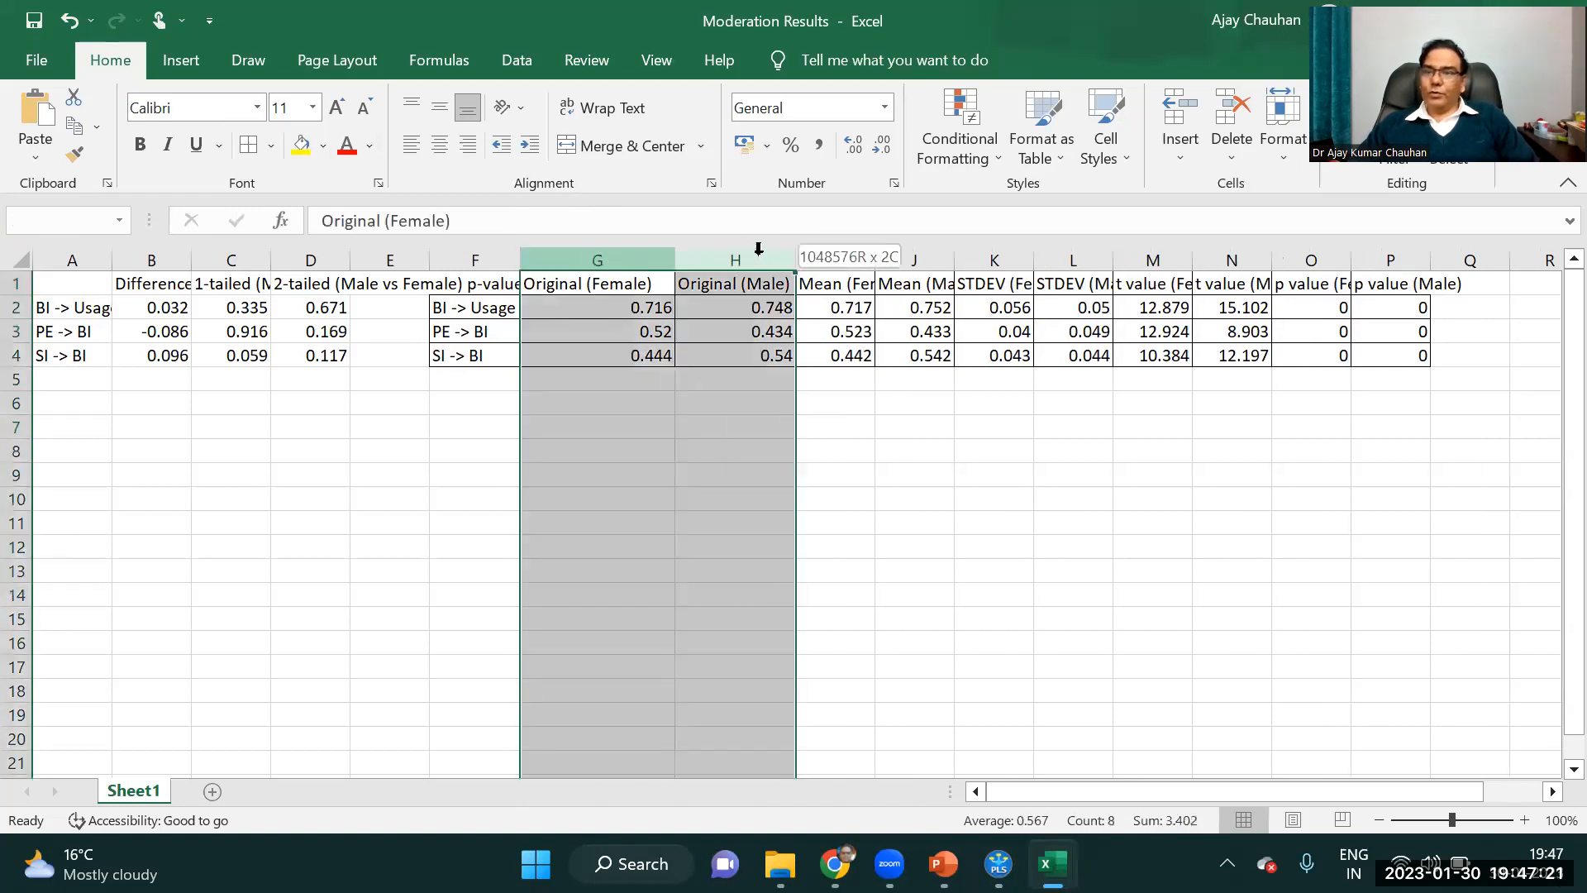
right_click(754, 276)
click(825, 519)
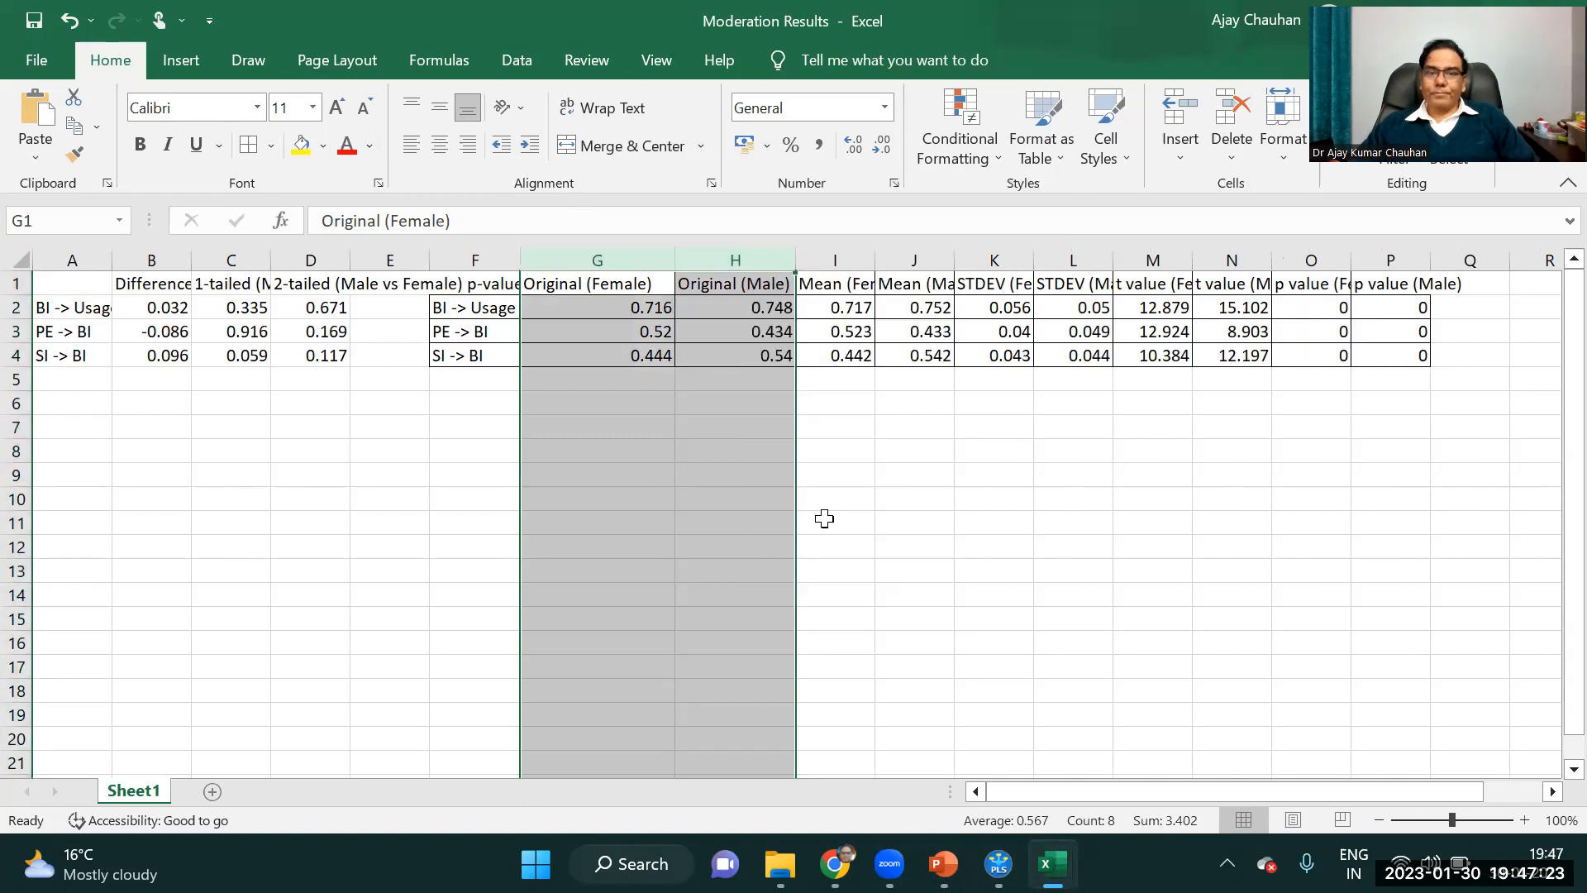
click(572, 291)
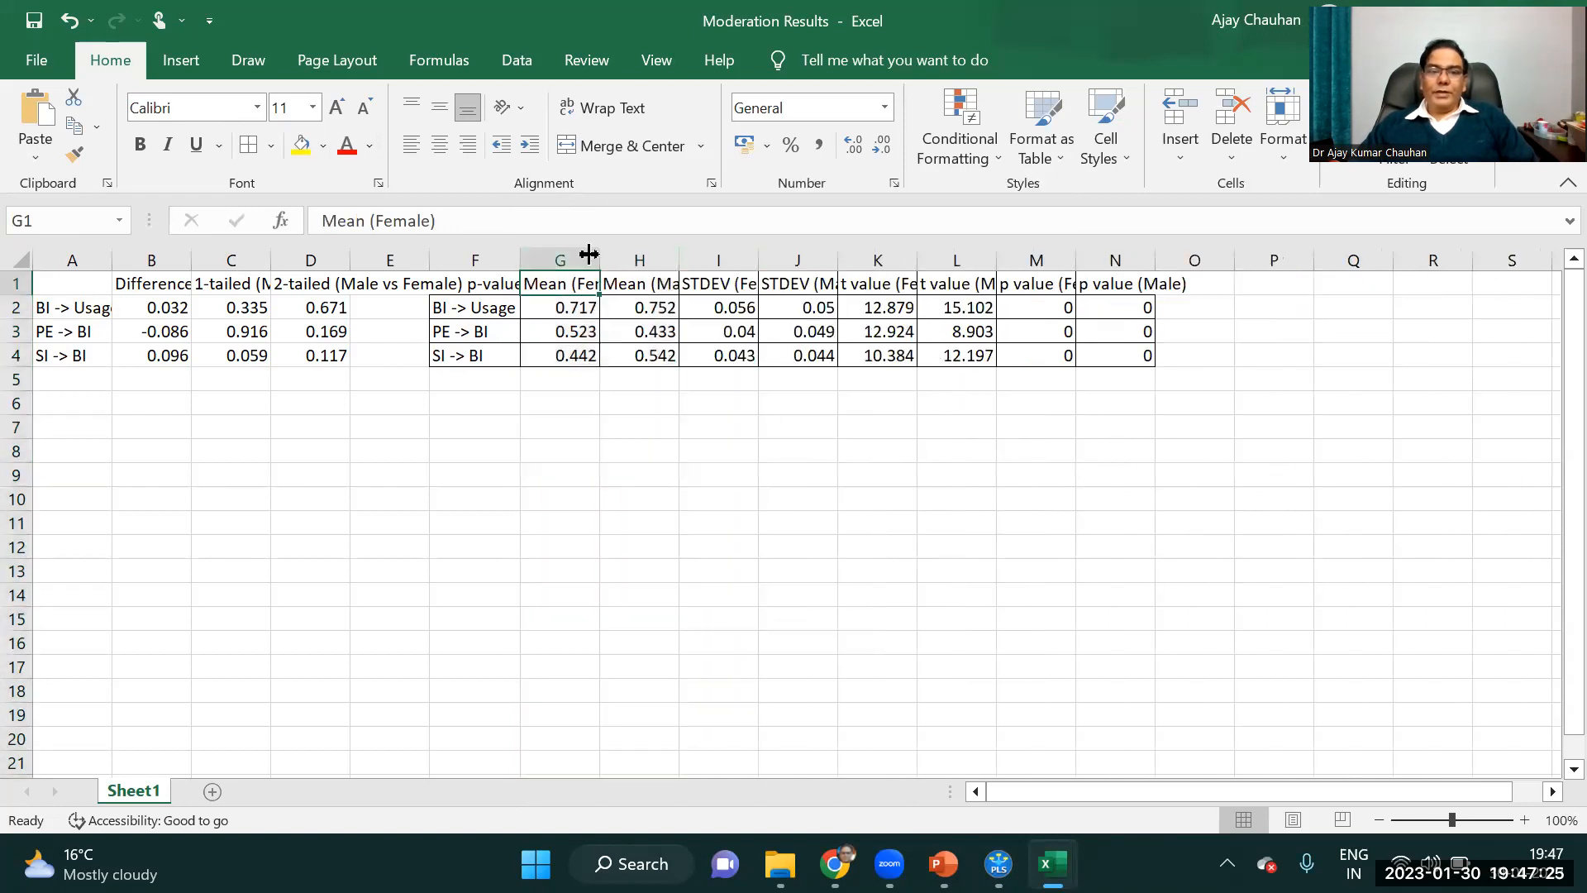
Fit the widths of the Mean (Female) and Mean (Male) columns to their headers.
double_click(589, 253)
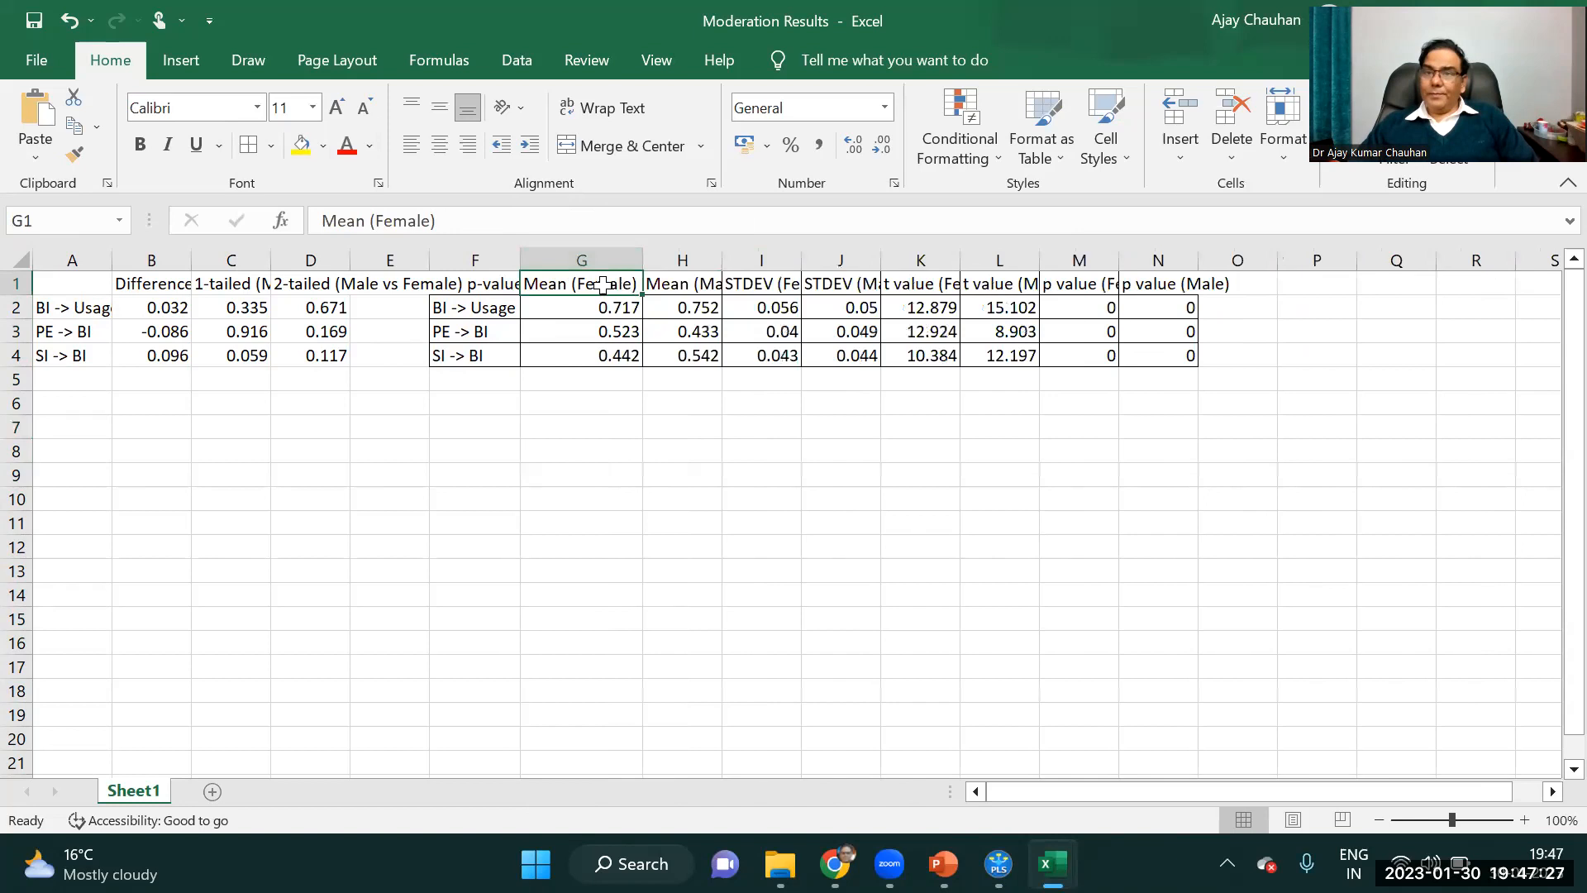
click(704, 284)
double_click(722, 260)
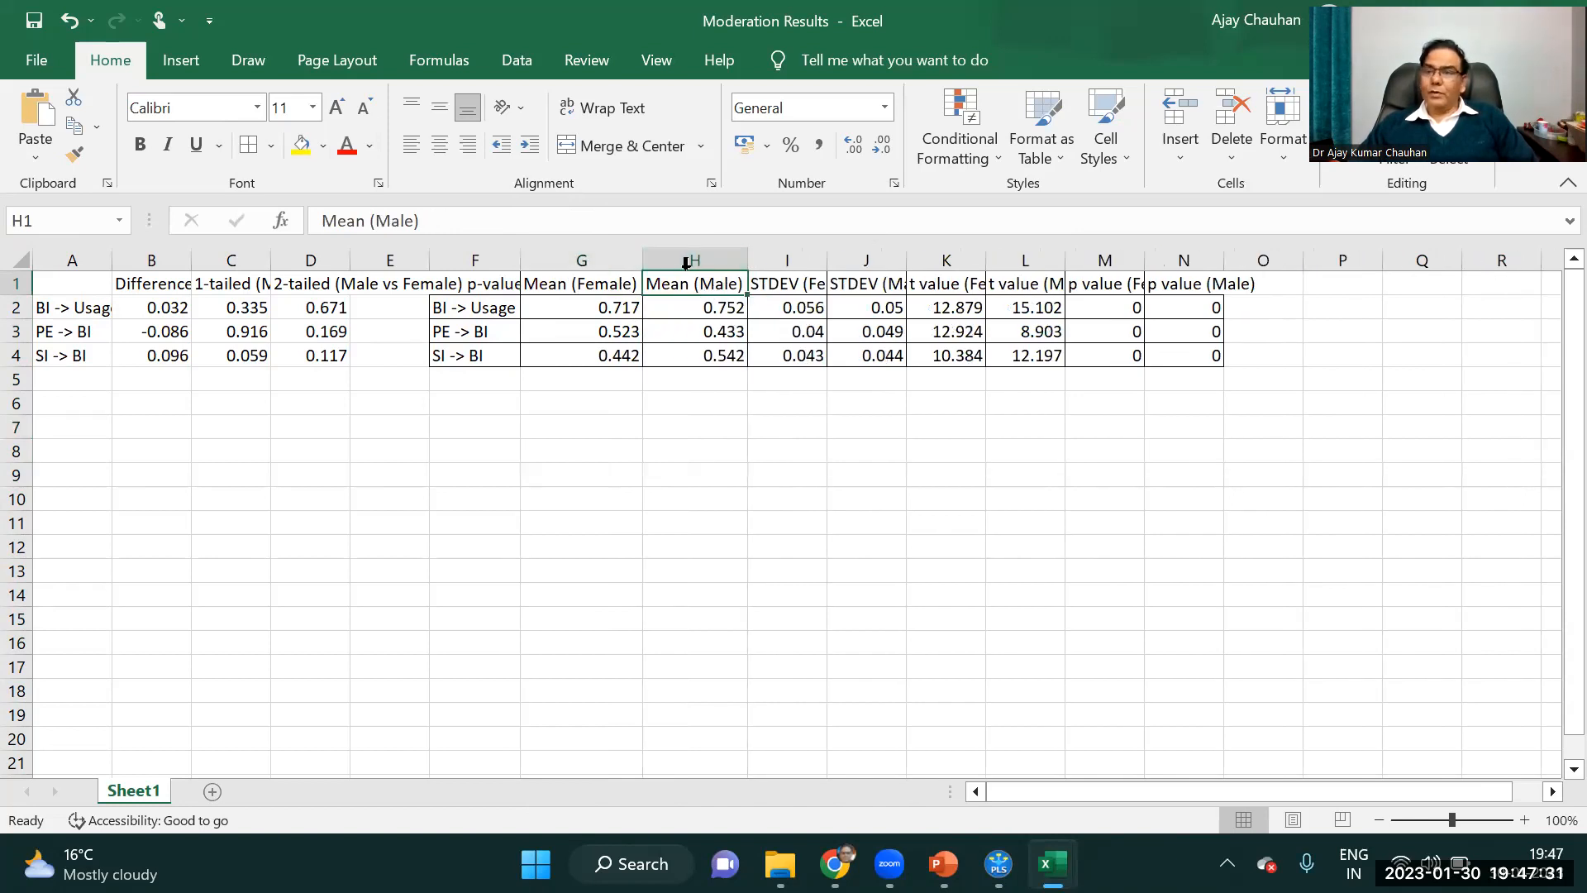
Rename the Mean (Female) and Mean (Male) headers to Beta (Female) and Beta (Male).
click(563, 281)
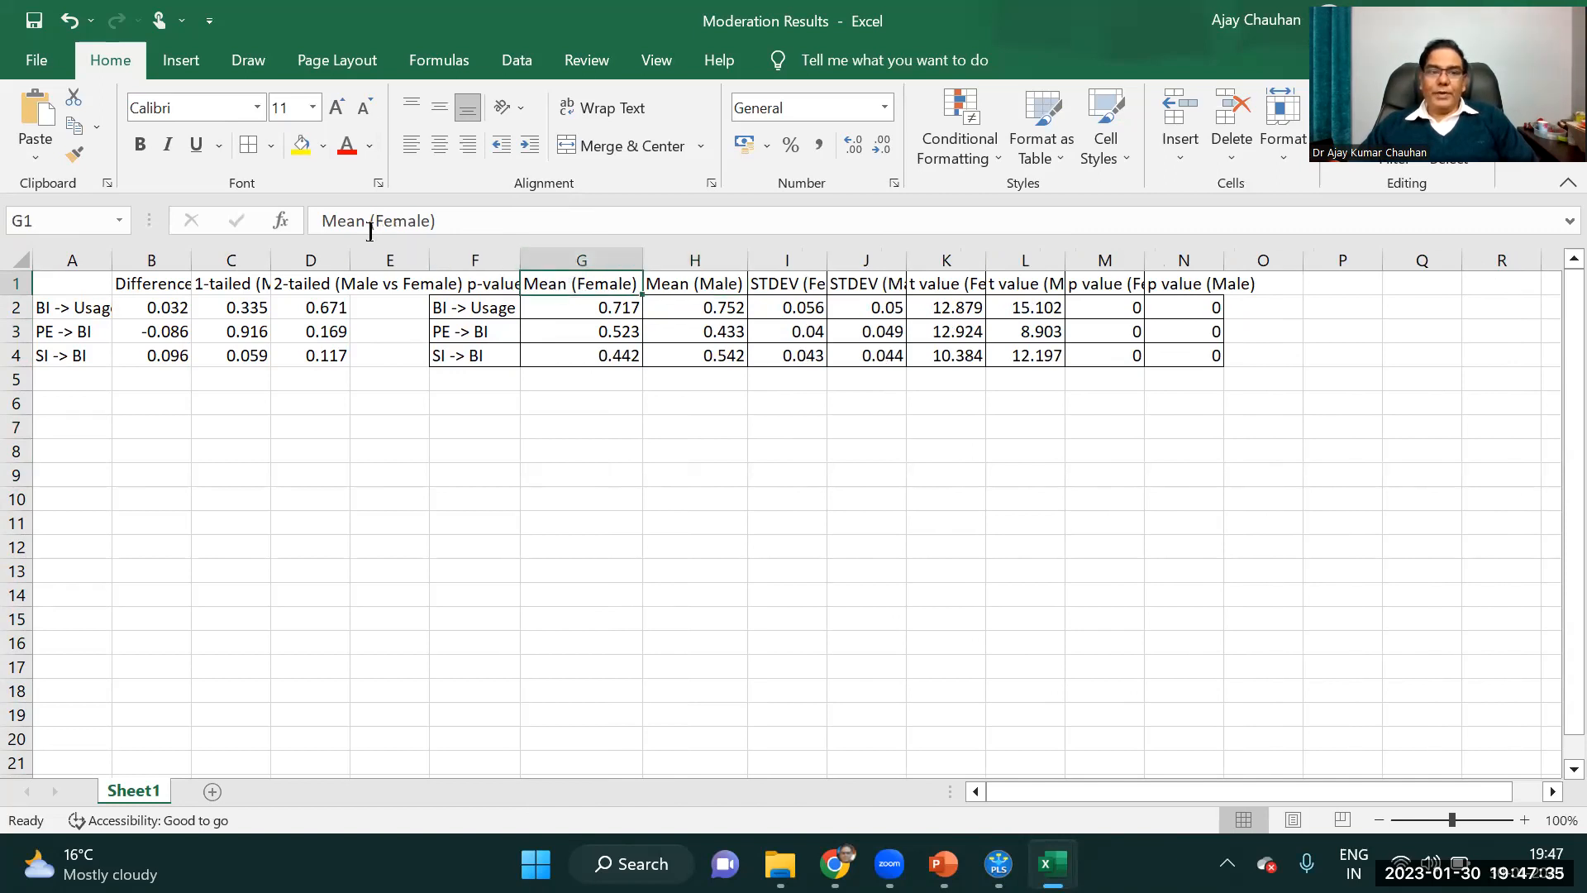
double_click(321, 219)
text(PC)
key(BackSpace)
key(BackSpace)
text(Beta)
key(Return)
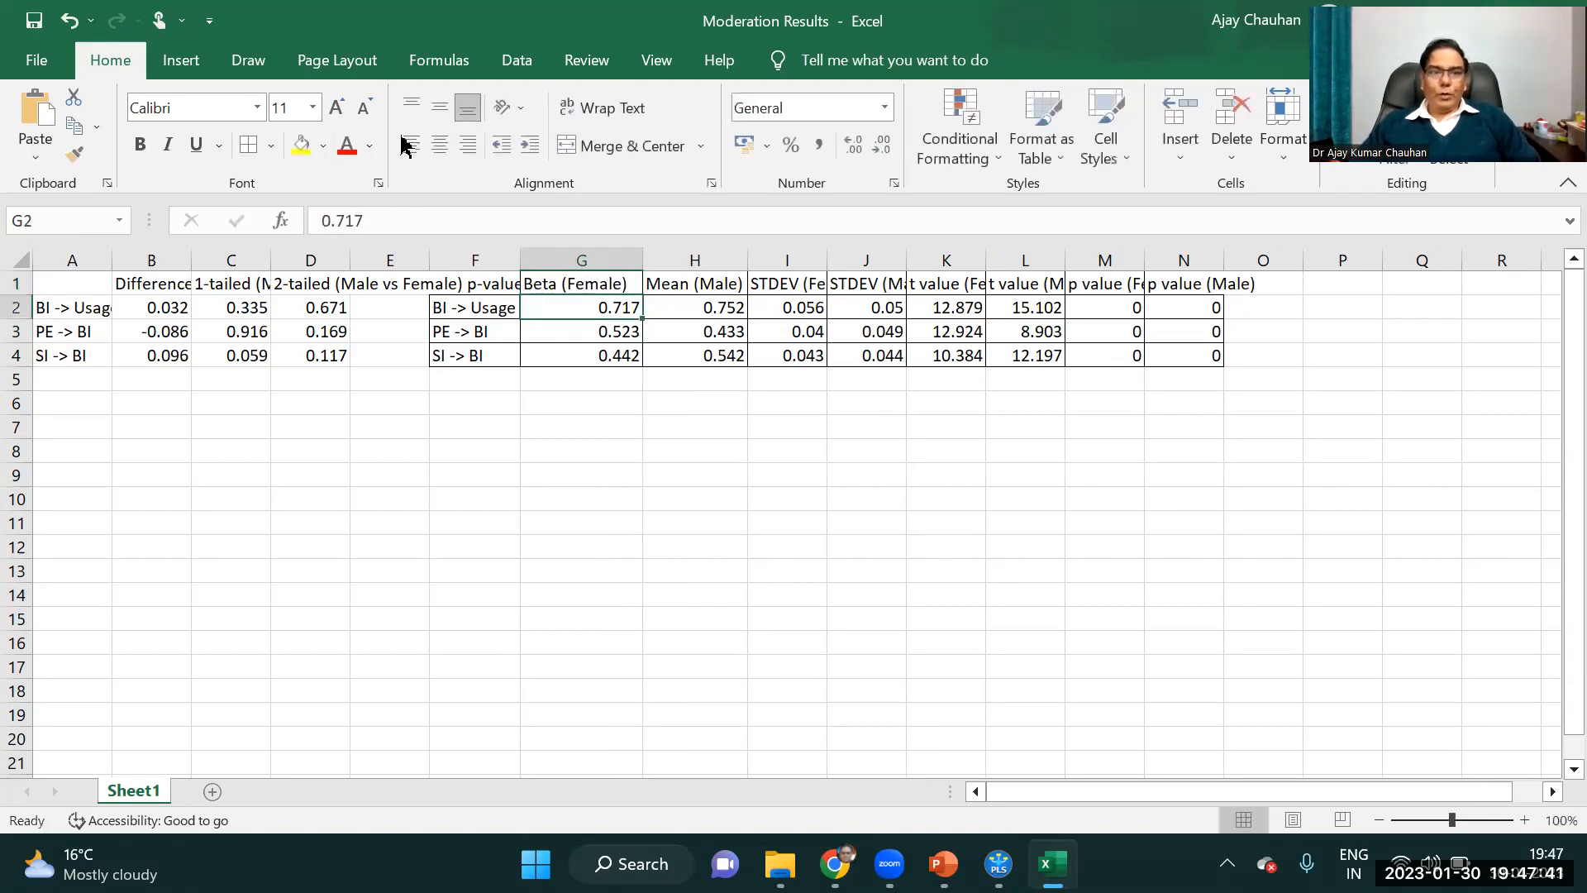
click(694, 284)
double_click(361, 223)
text(Beta)
key(Return)
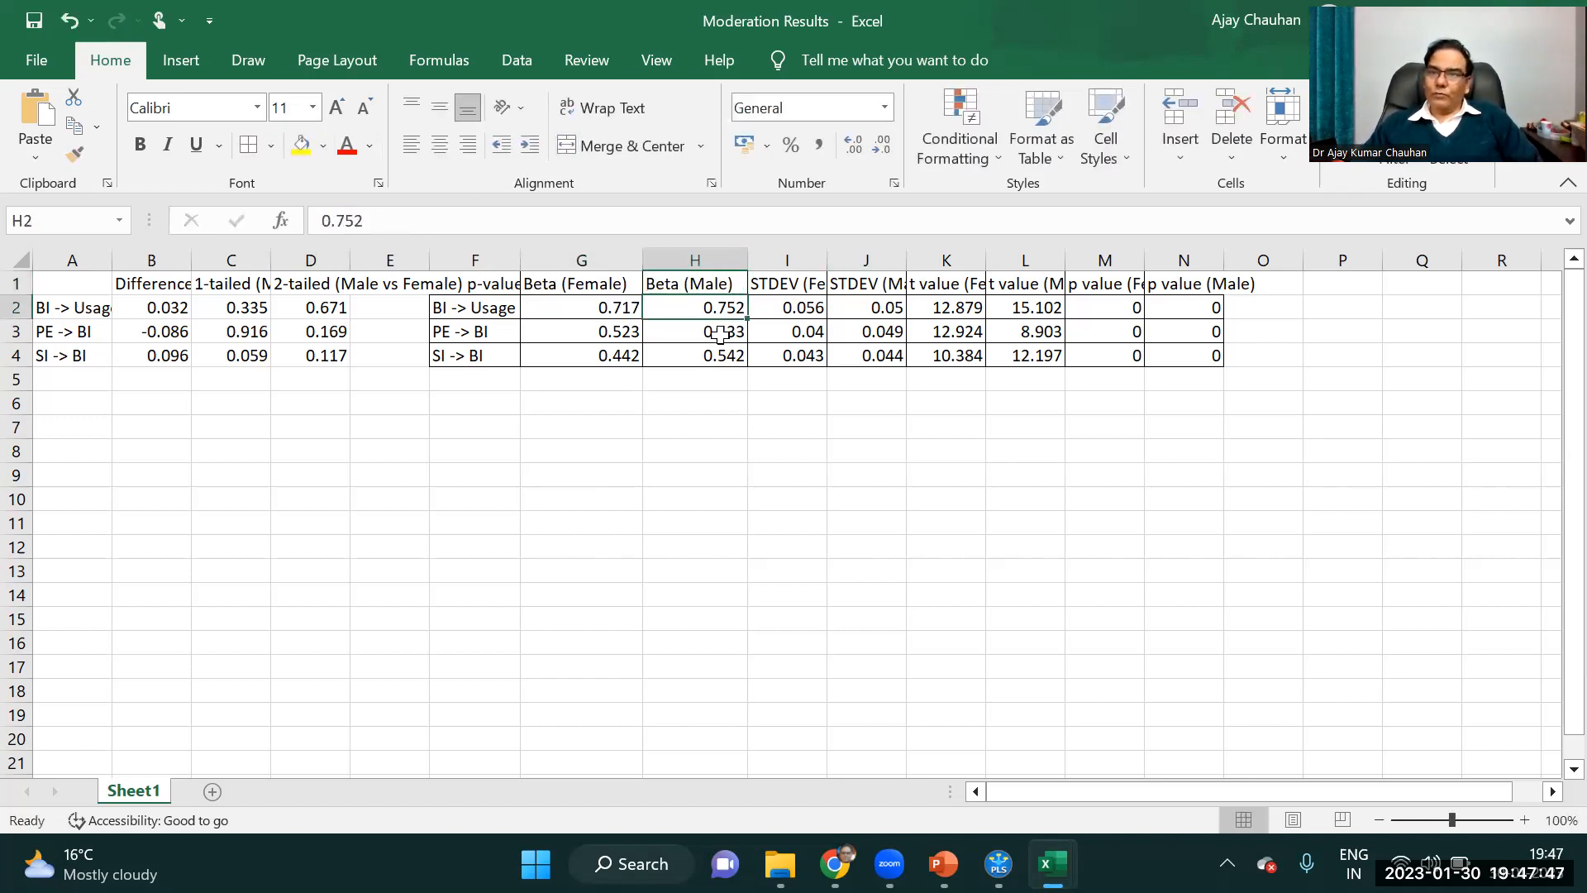
Delete the STDEV (Female) and STDEV (Male) columns from the bootstrapping results table.
drag(787, 259, 871, 250)
right_click(874, 261)
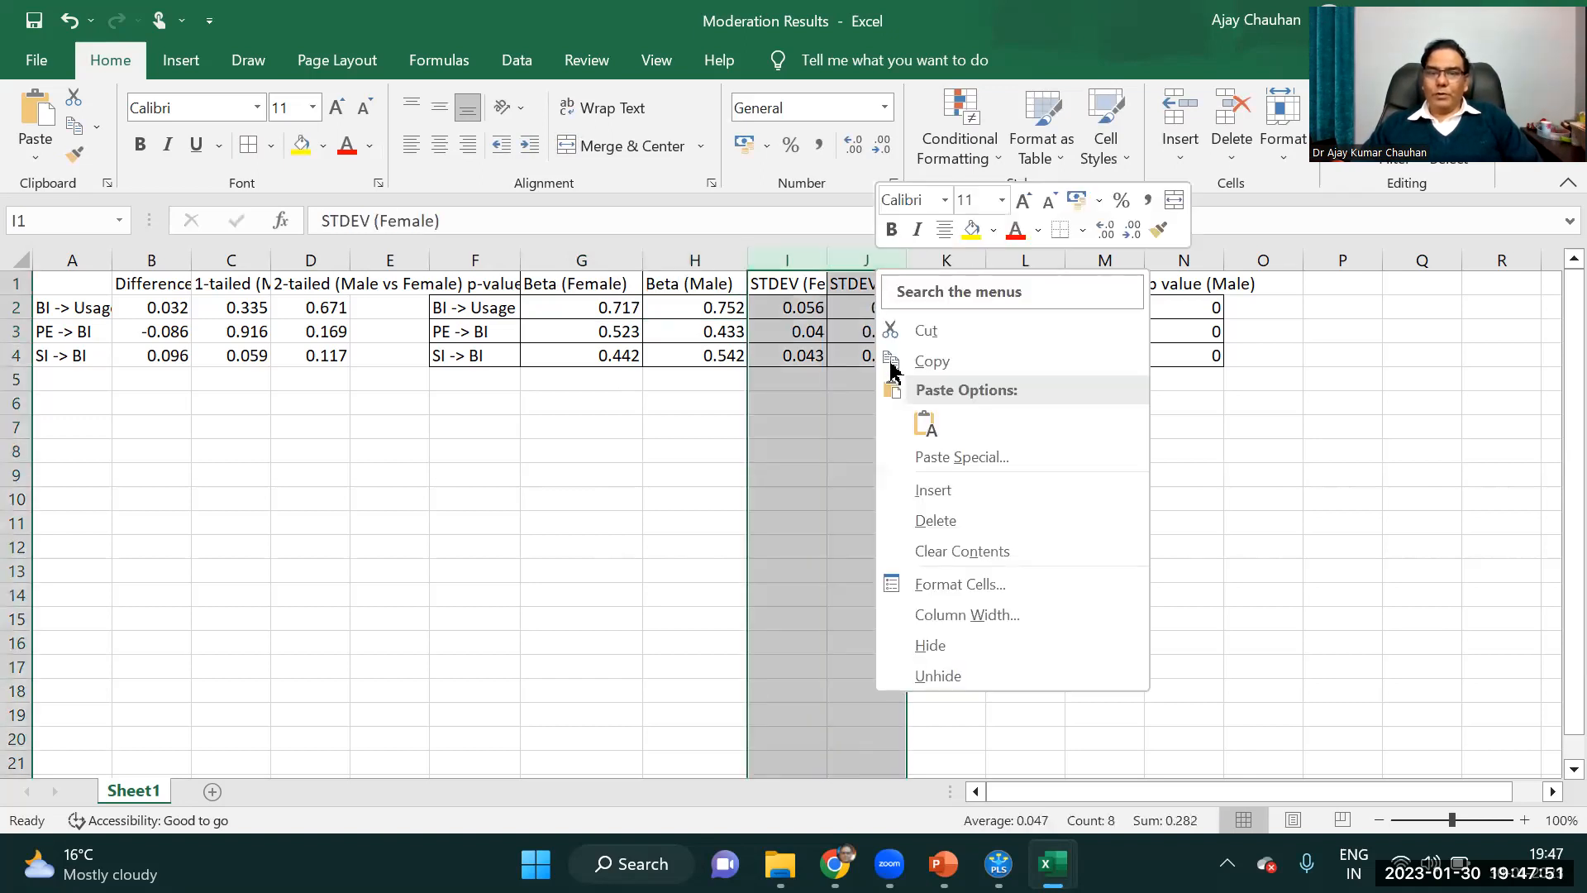
click(950, 519)
click(785, 405)
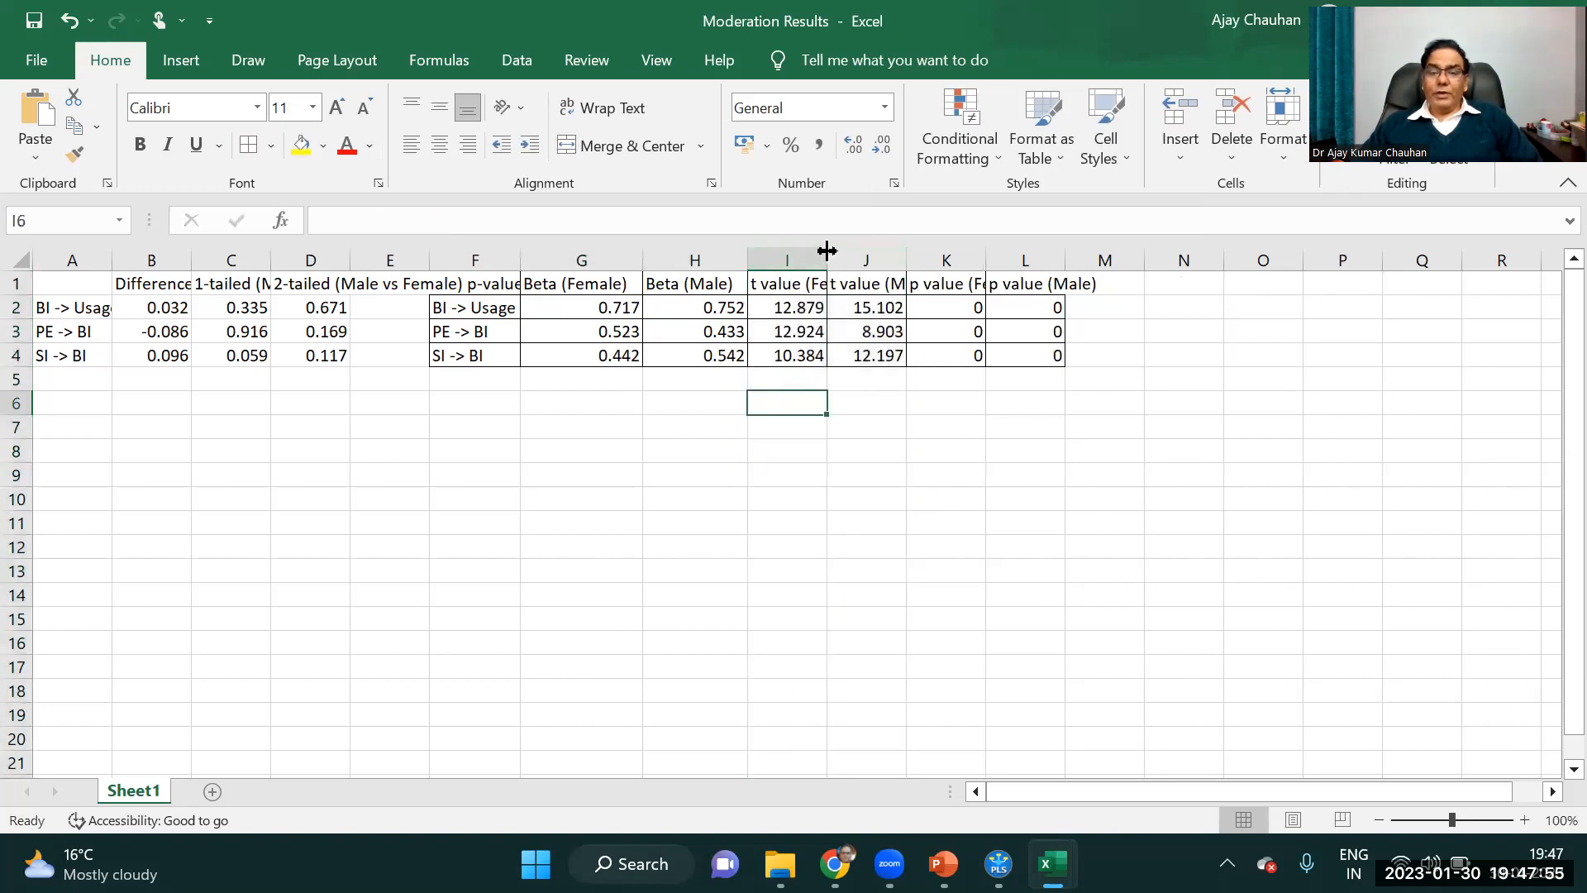
Delete columns I to M, which hold the t values and p values of both groups.
drag(798, 261, 1091, 260)
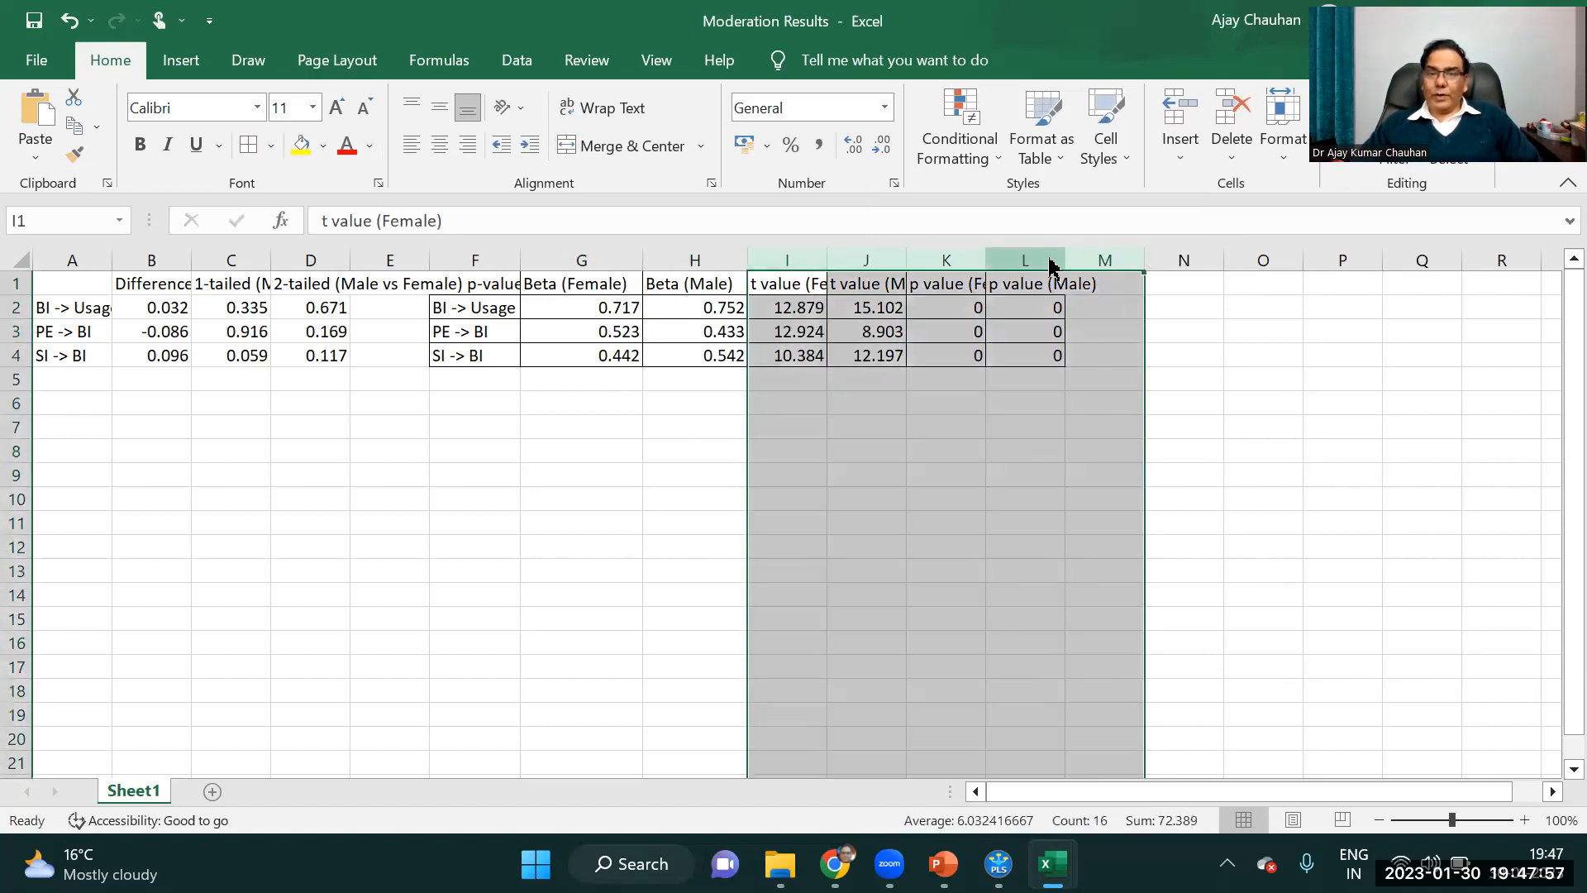
right_click(1052, 263)
click(1125, 509)
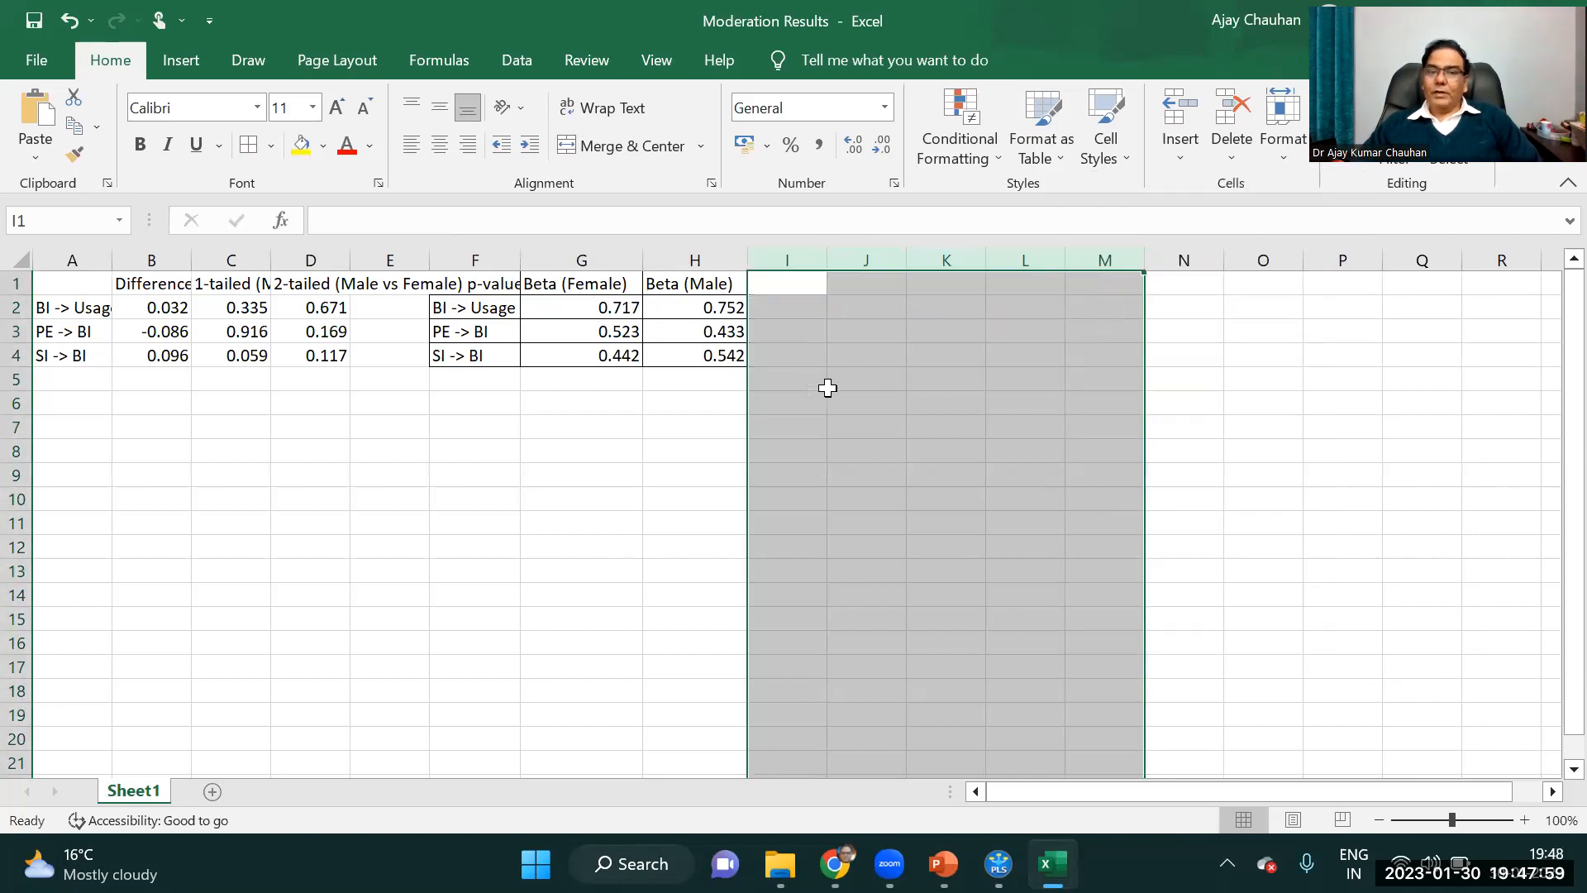
click(683, 405)
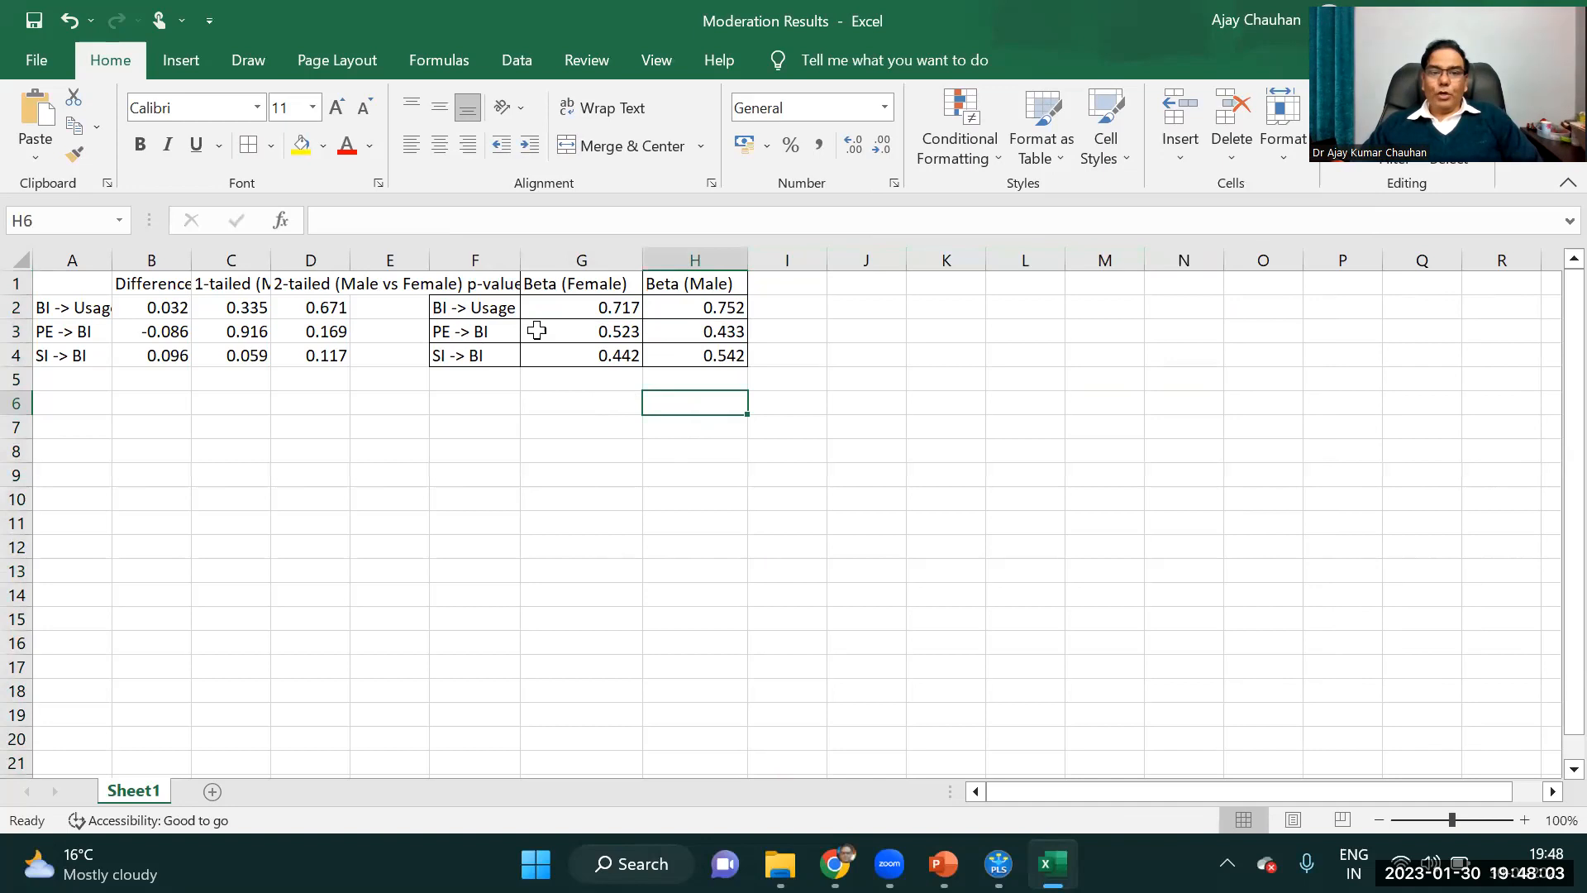
Compare the Female and Male beta values of the PE -> BI path.
click(619, 289)
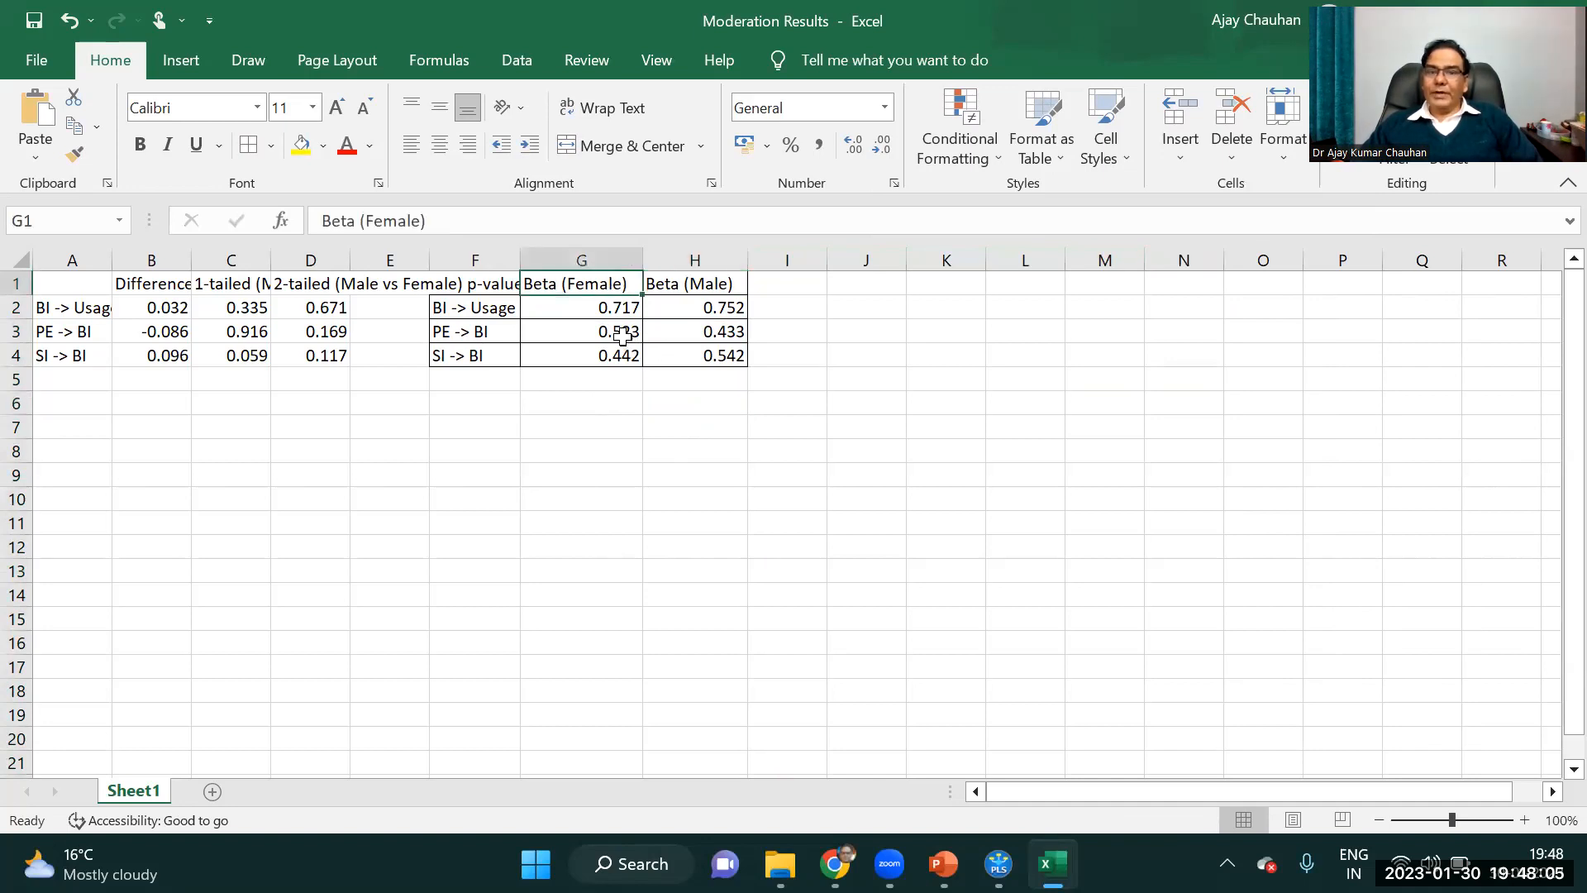
click(607, 335)
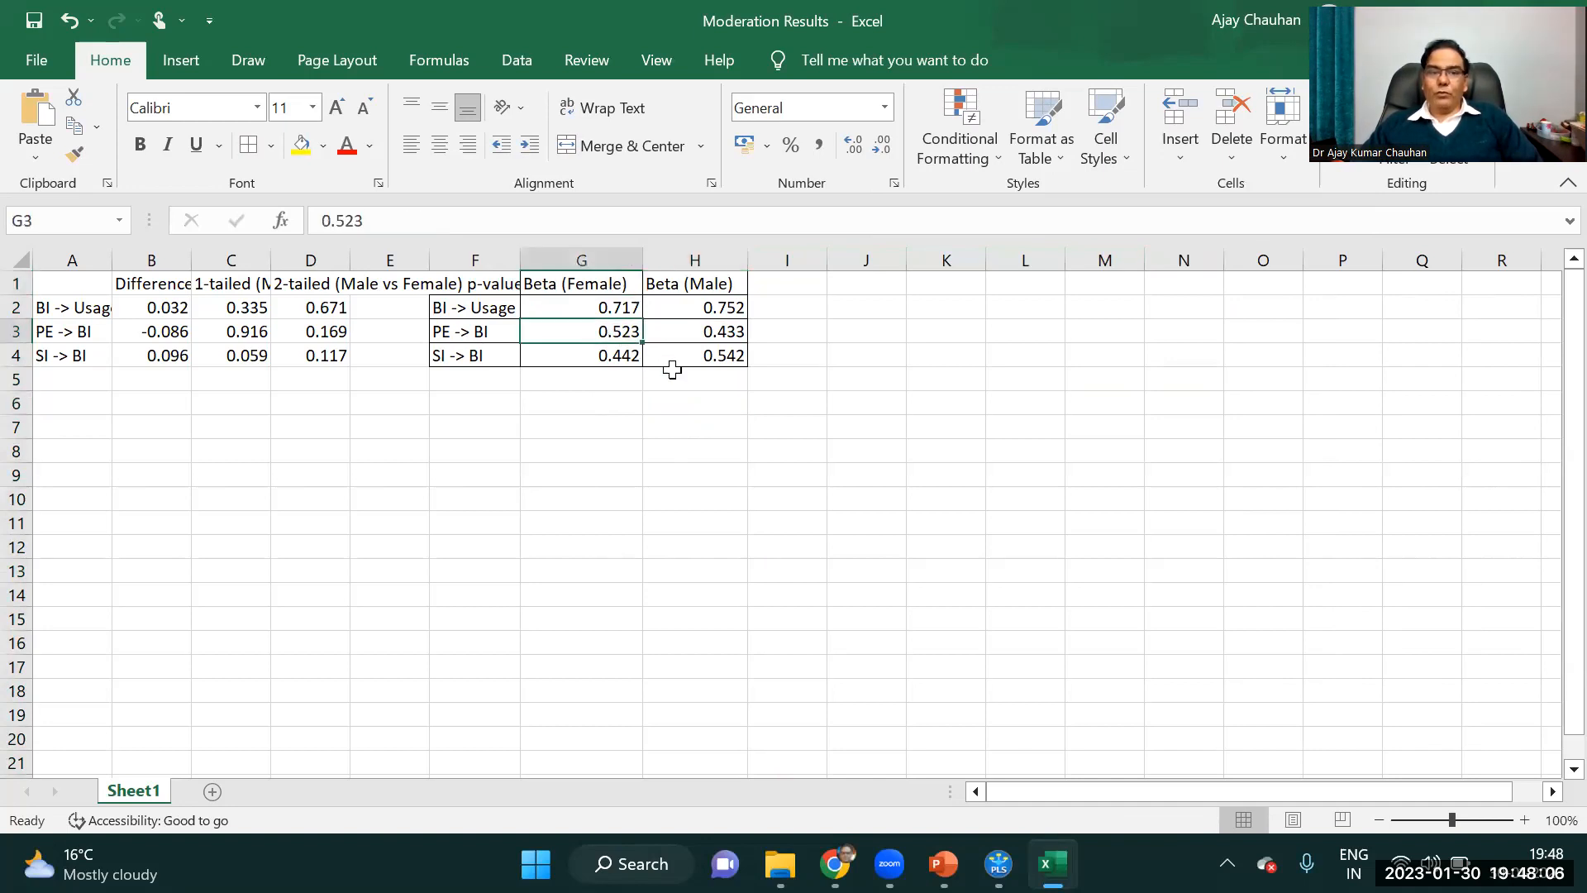
click(453, 335)
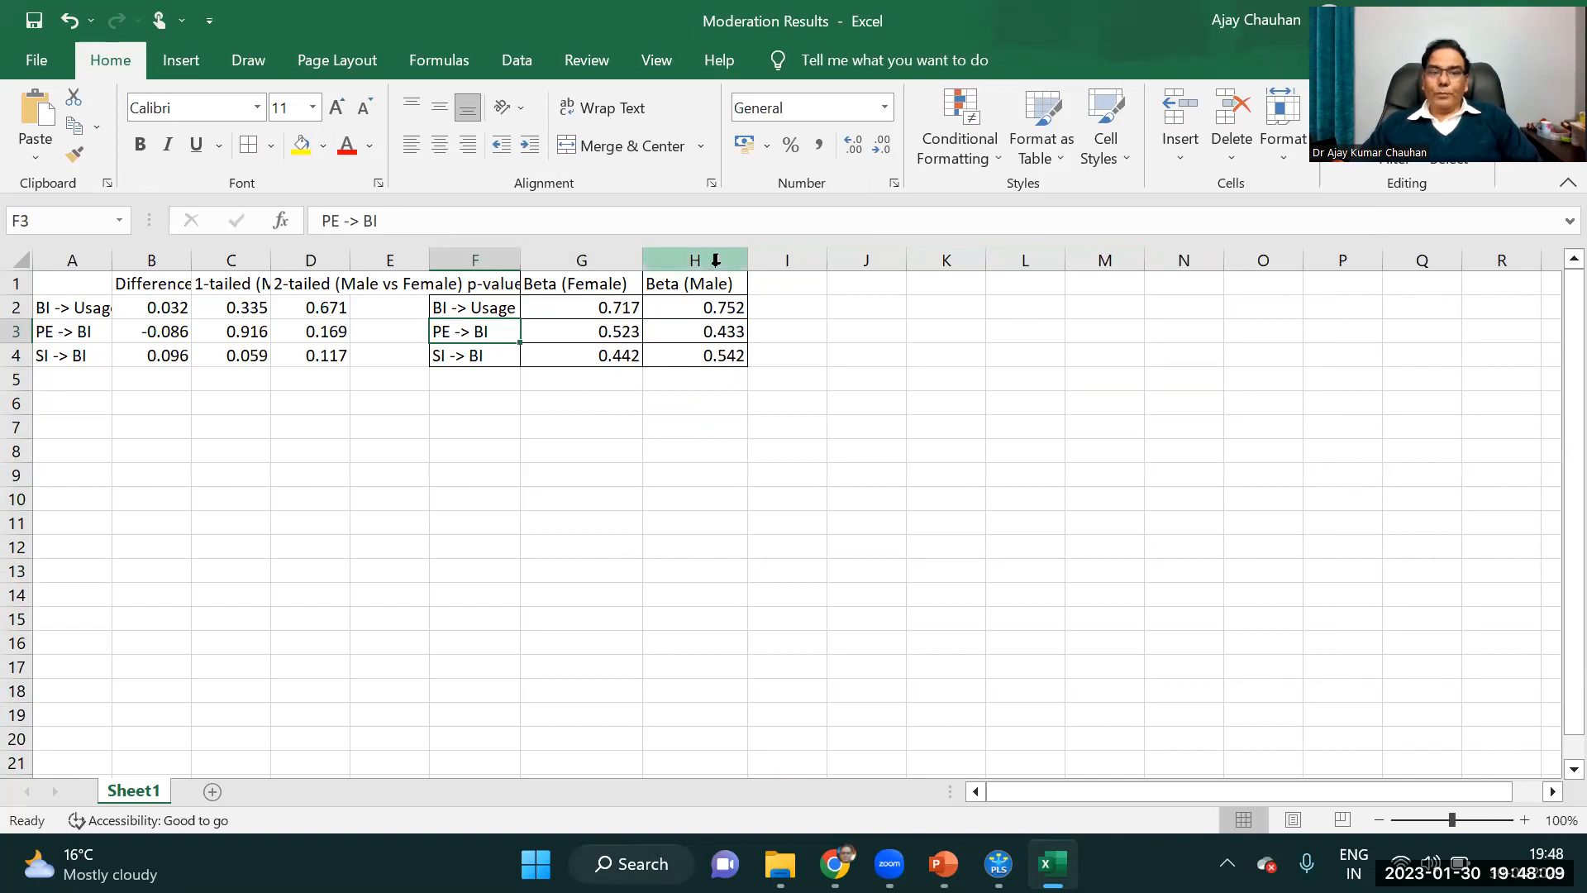
click(735, 331)
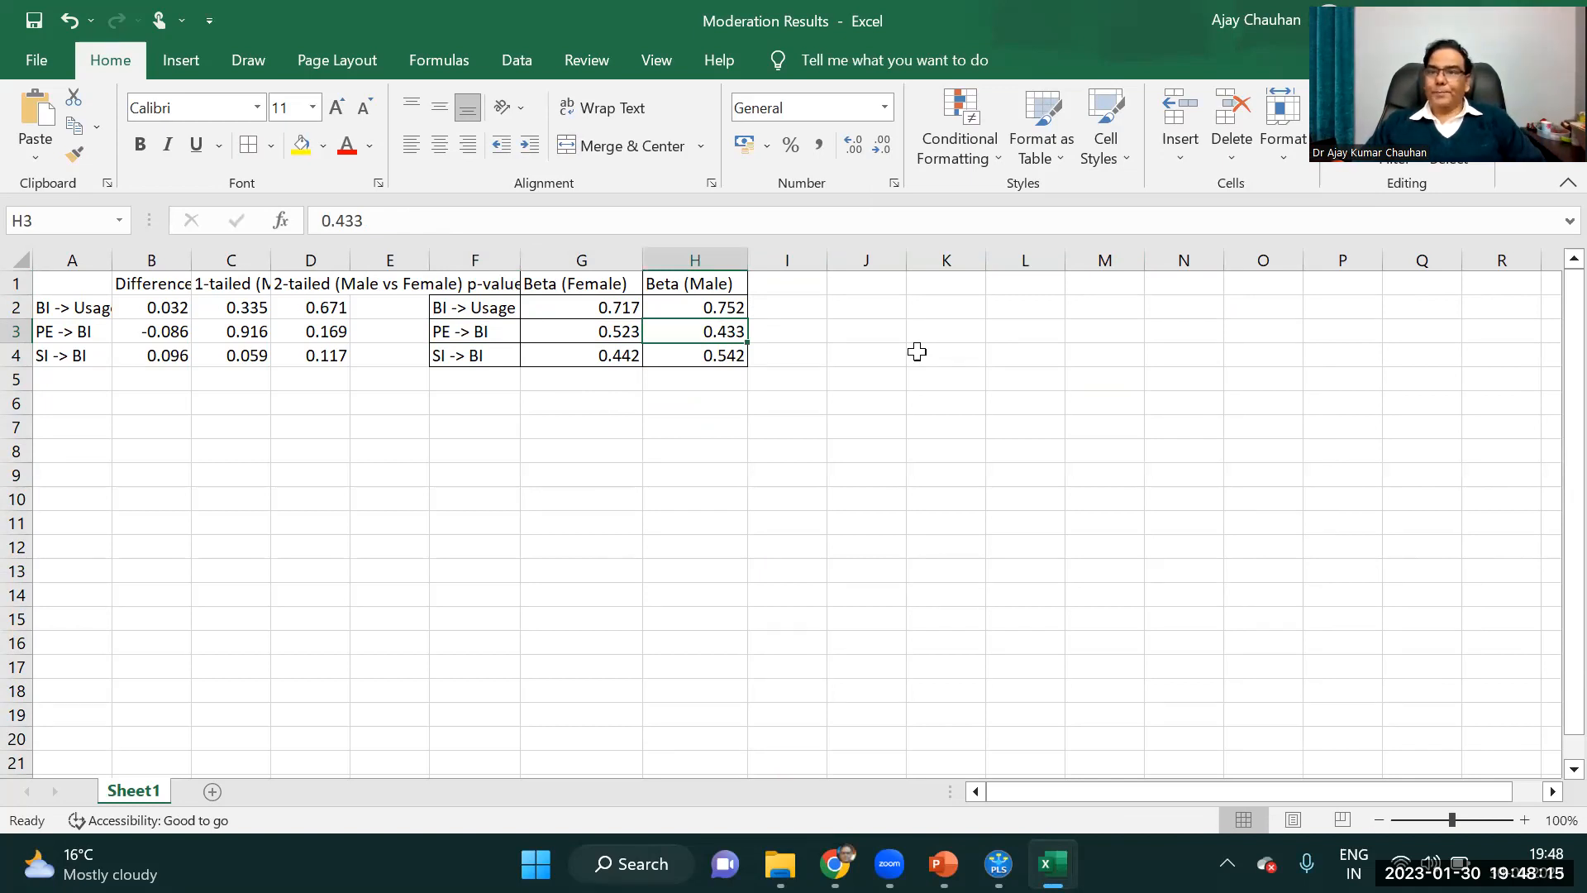
Compare the Female and Male beta values of the SI -> BI path.
click(450, 362)
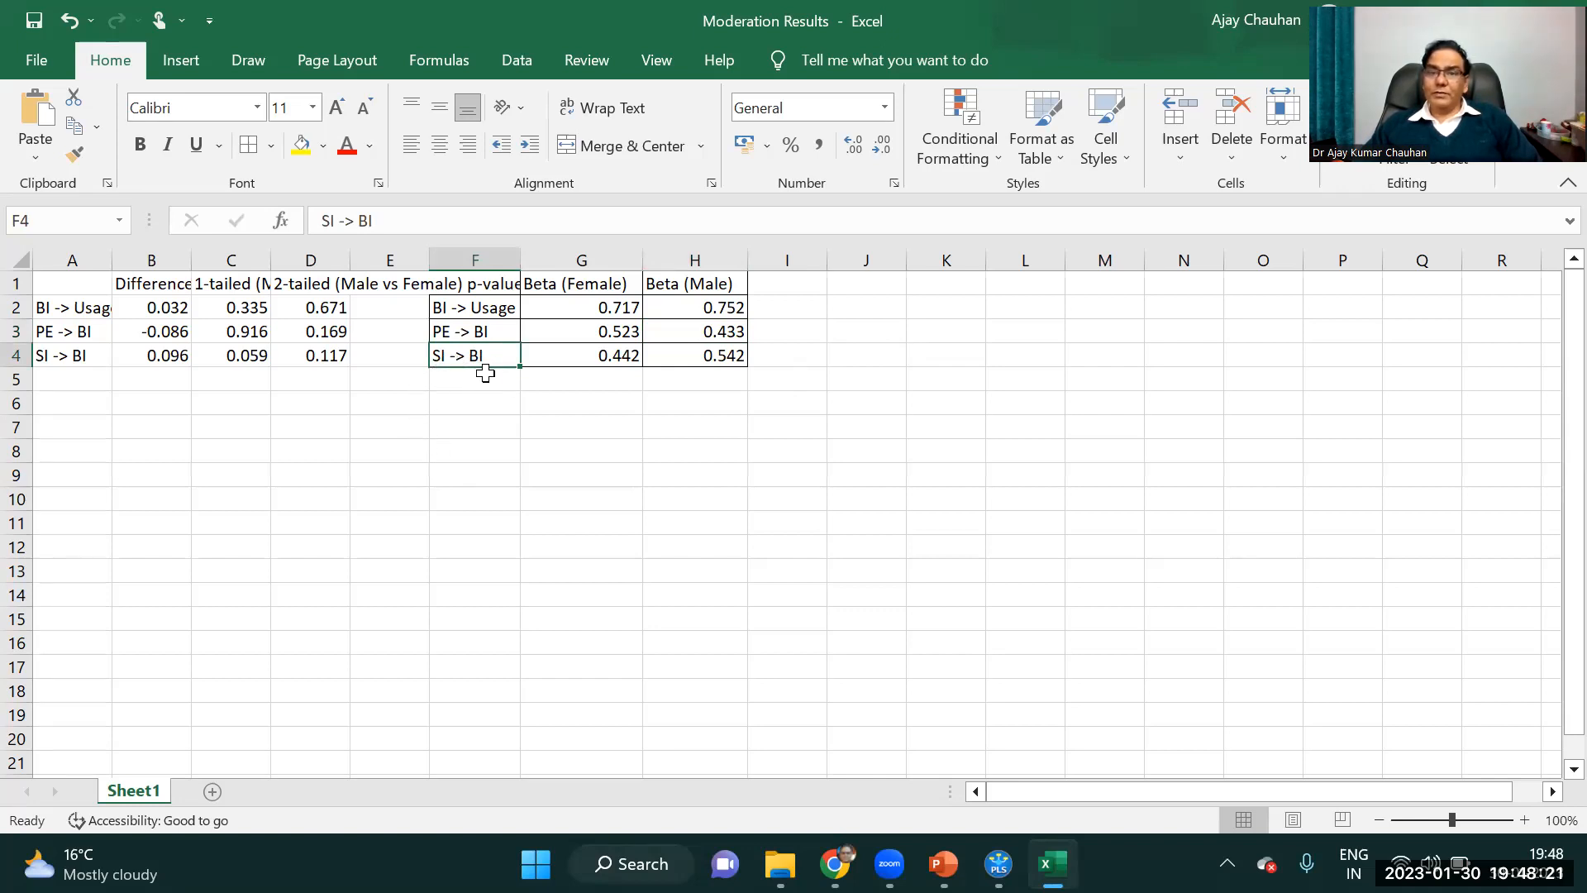
click(616, 357)
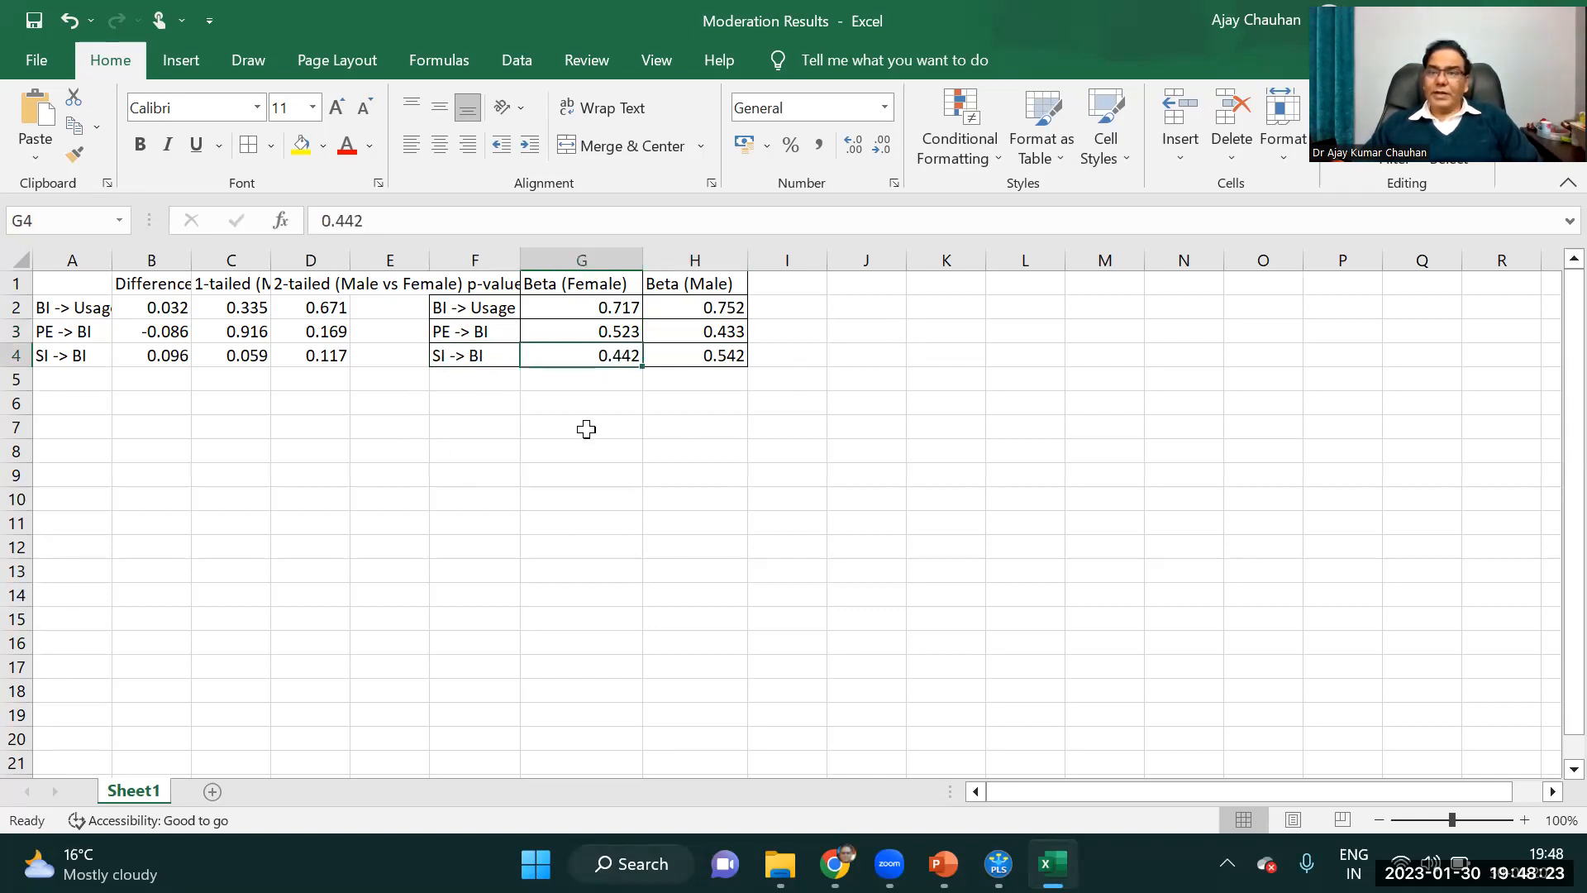
click(734, 357)
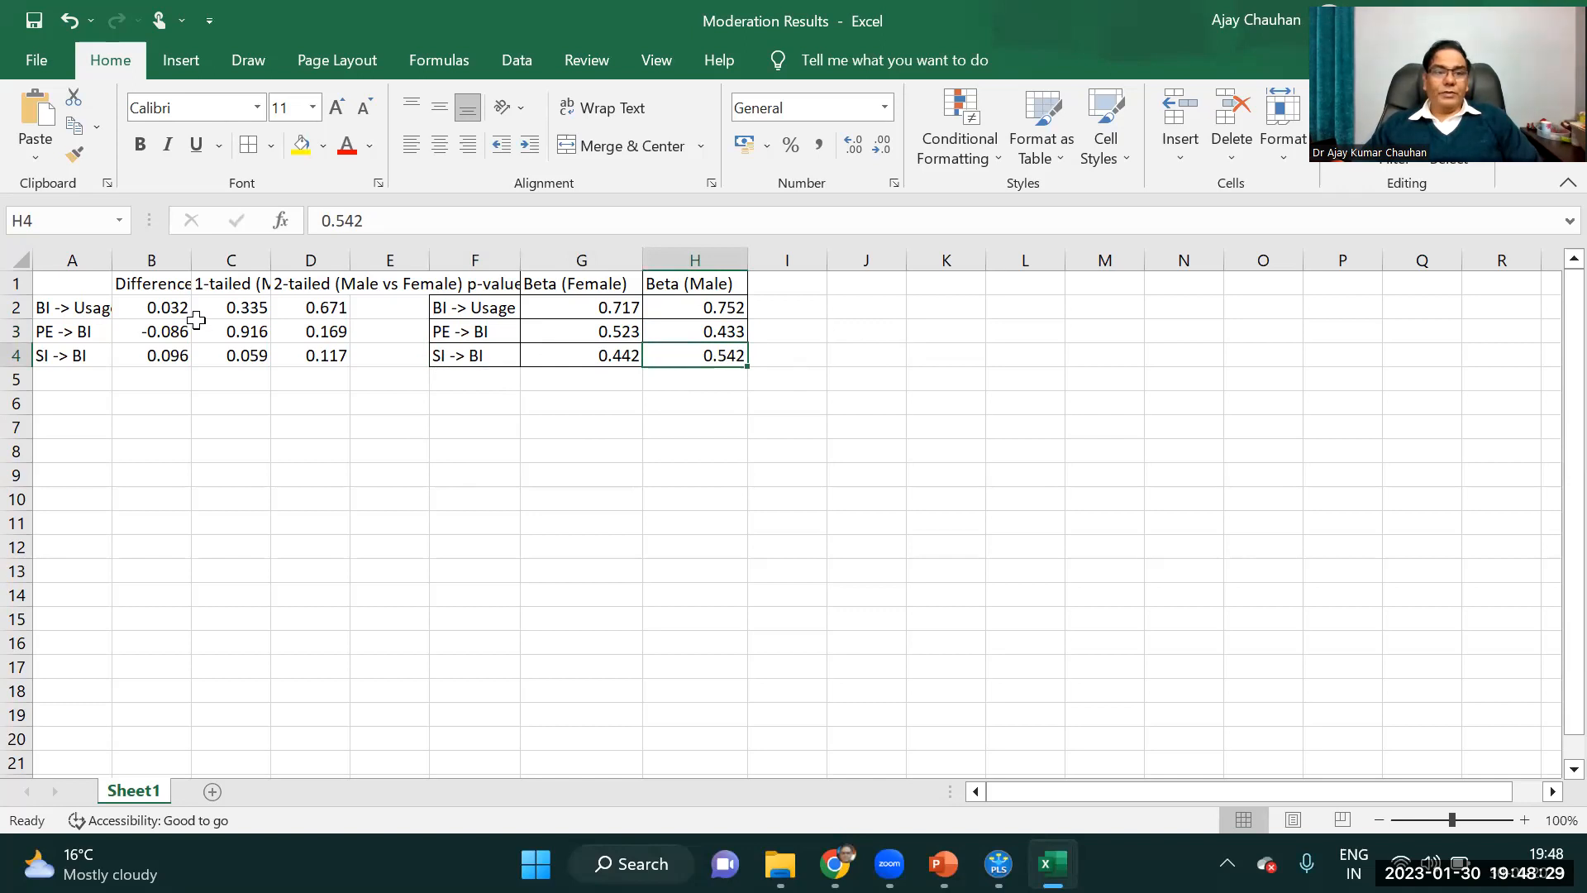
Move the Difference (Male - Female) column with its header beside Beta (Male) in column I, and fit the column width.
click(164, 307)
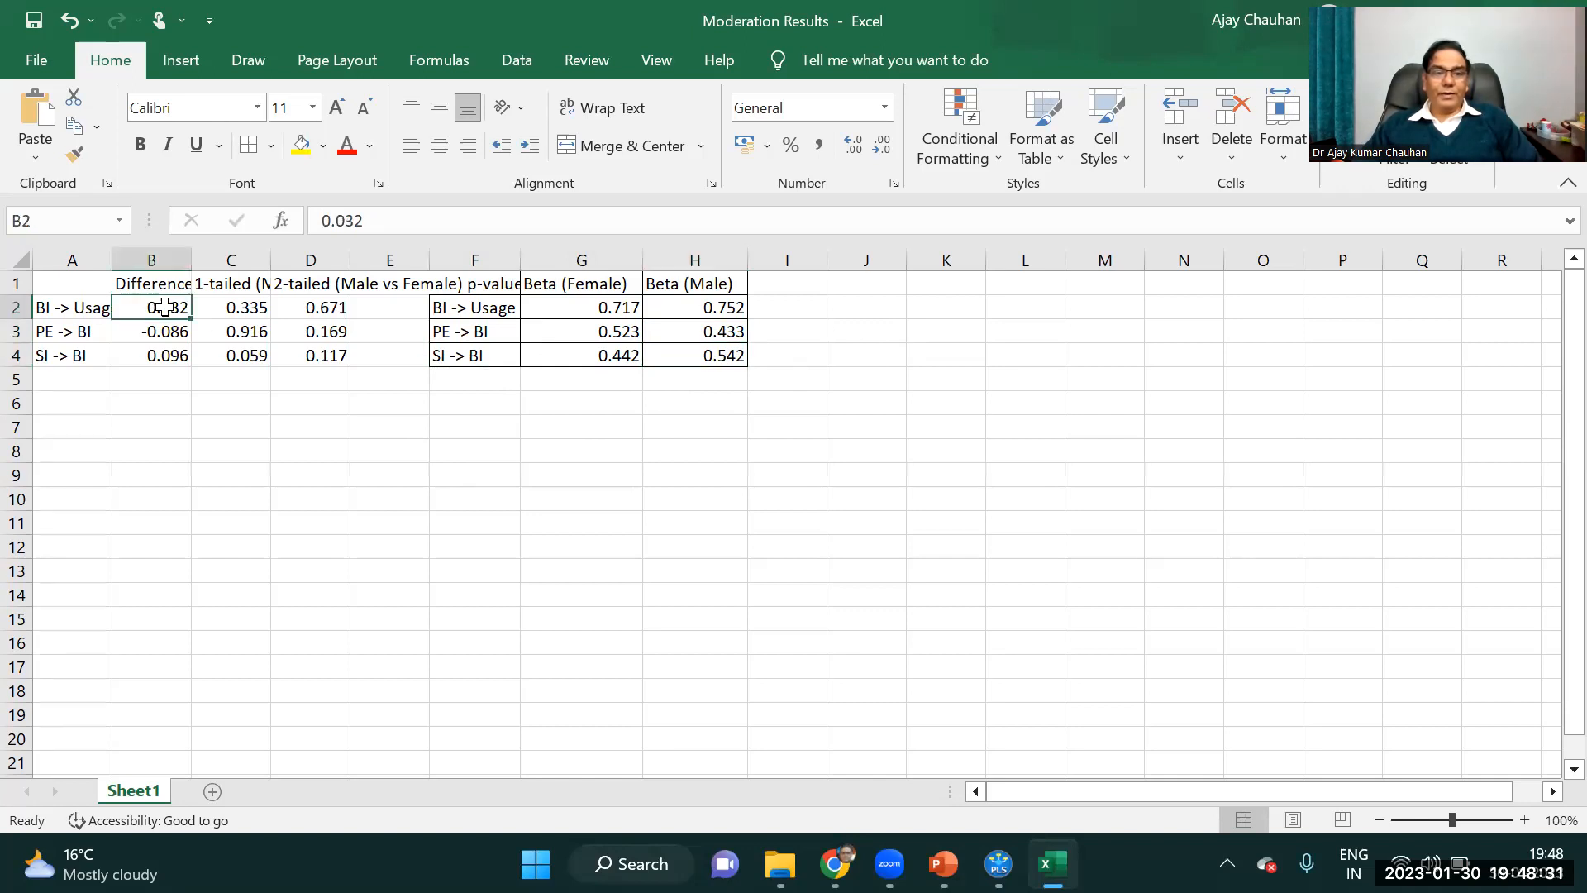
drag(164, 307, 173, 328)
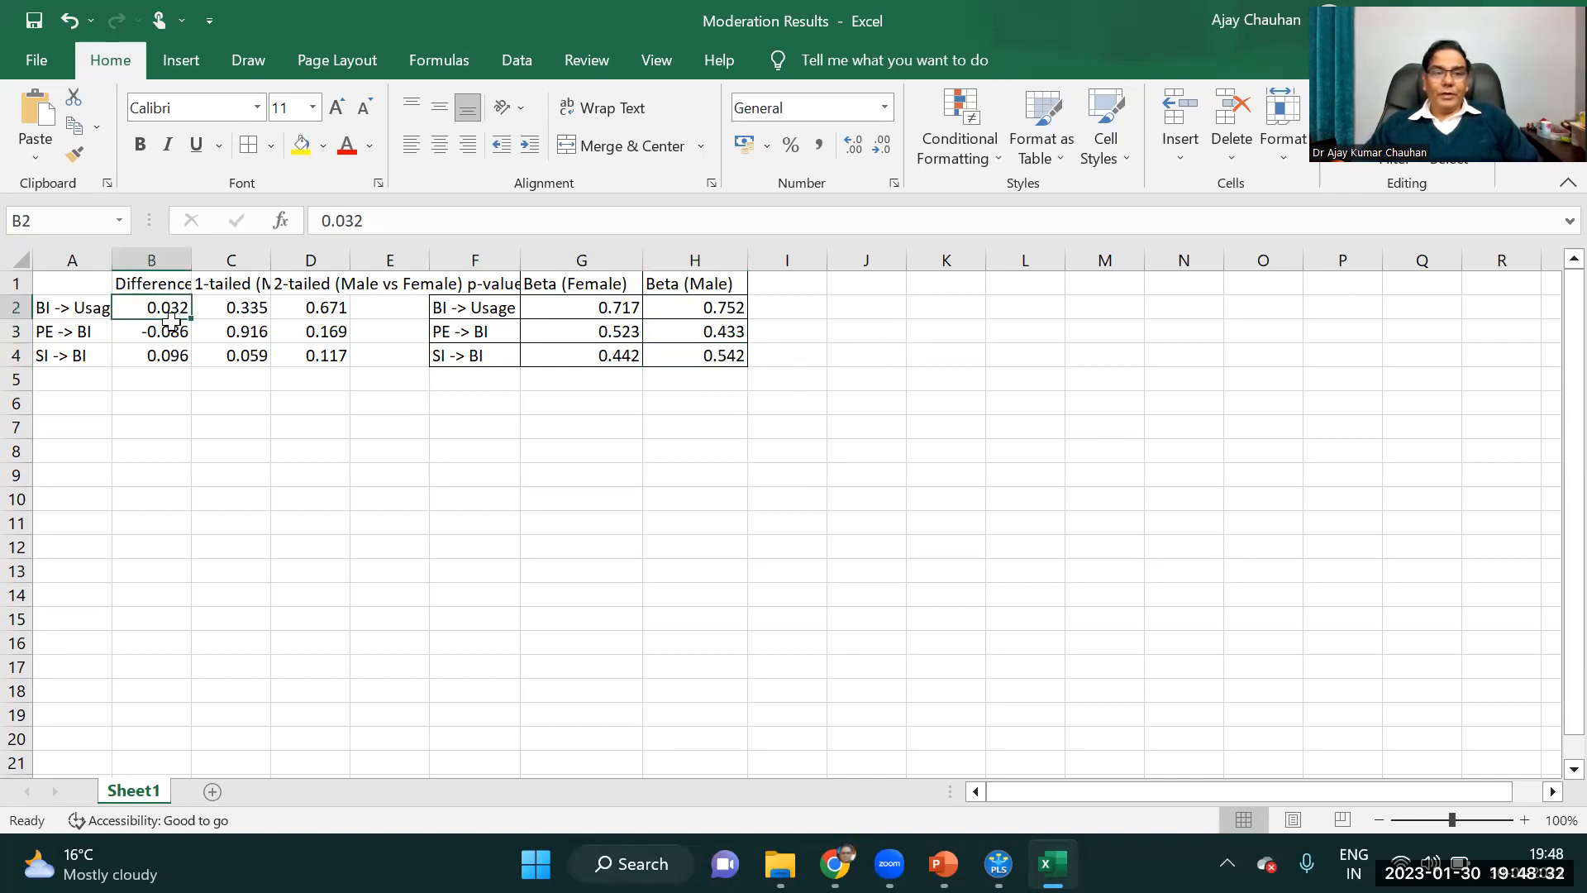
double_click(190, 261)
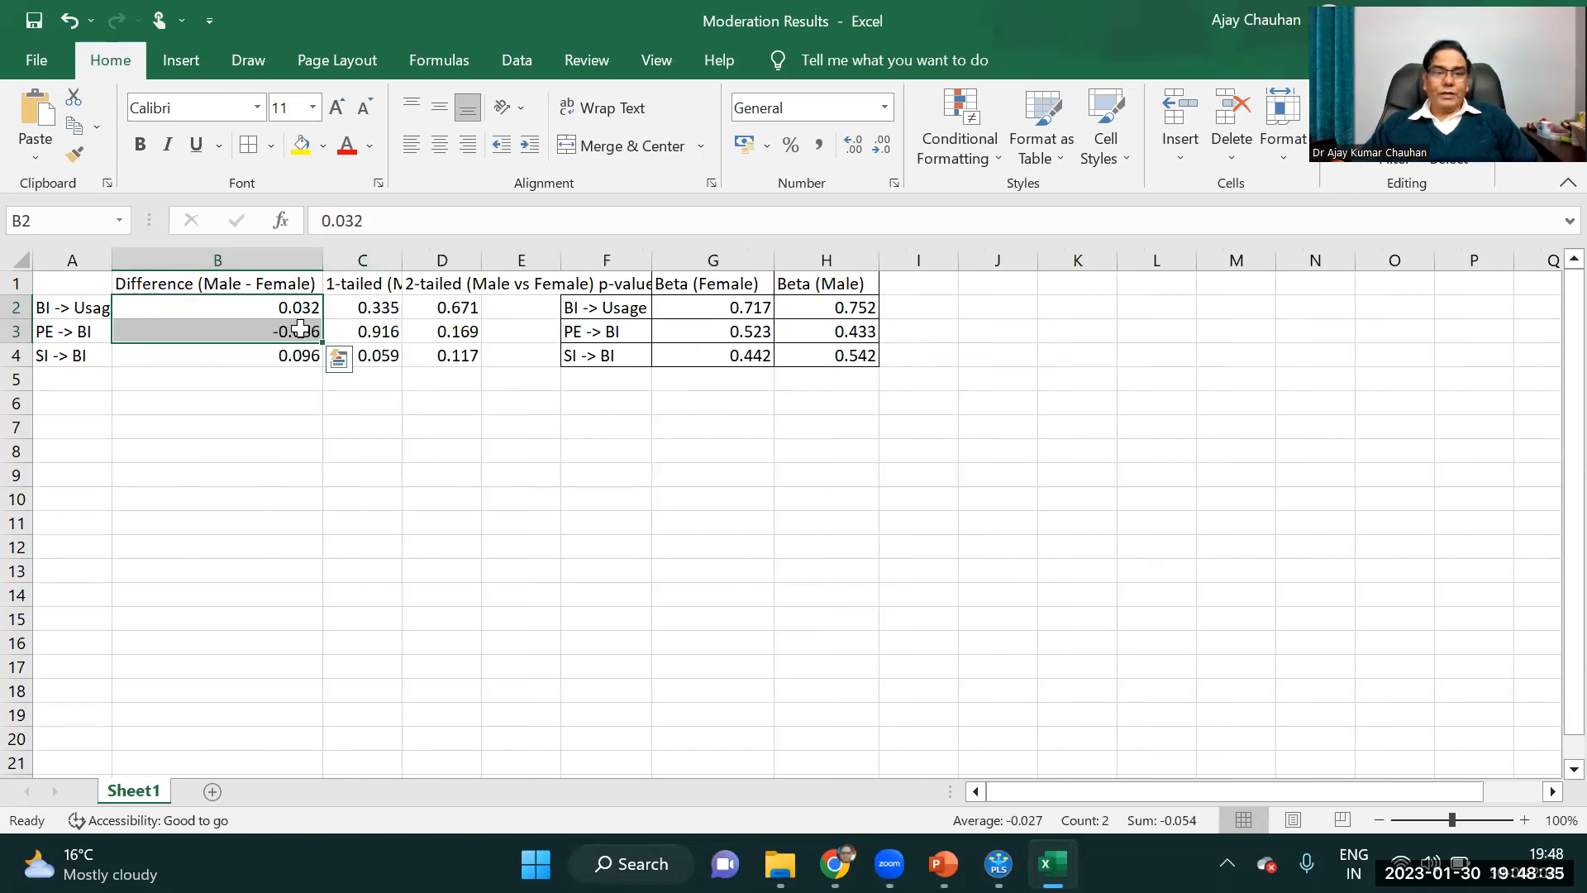
right_click(272, 338)
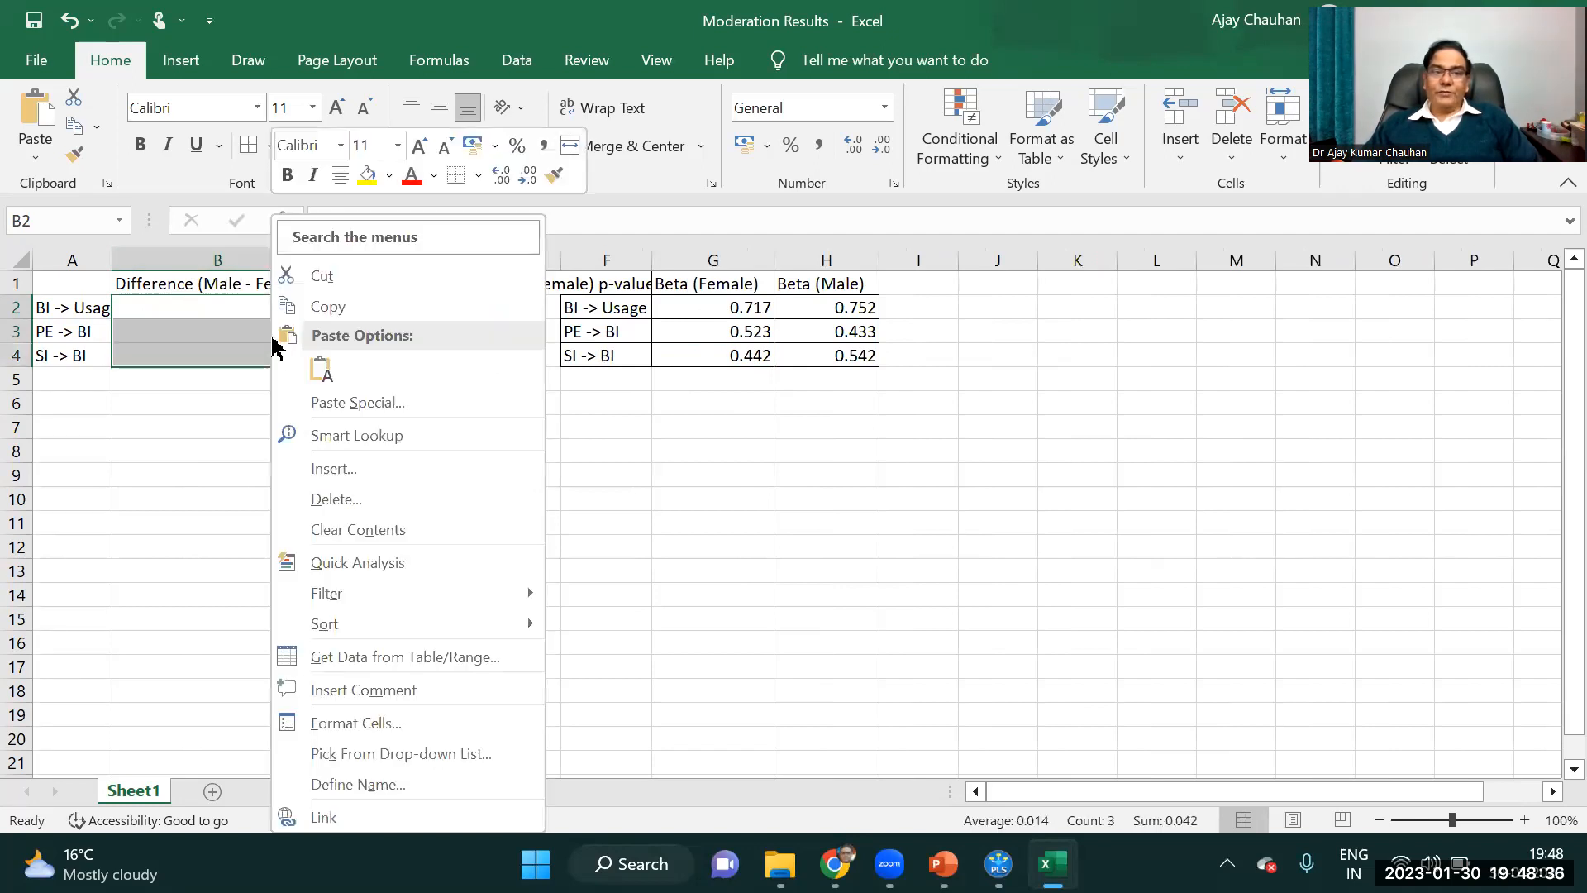
click(194, 278)
drag(210, 277, 224, 351)
right_click(225, 351)
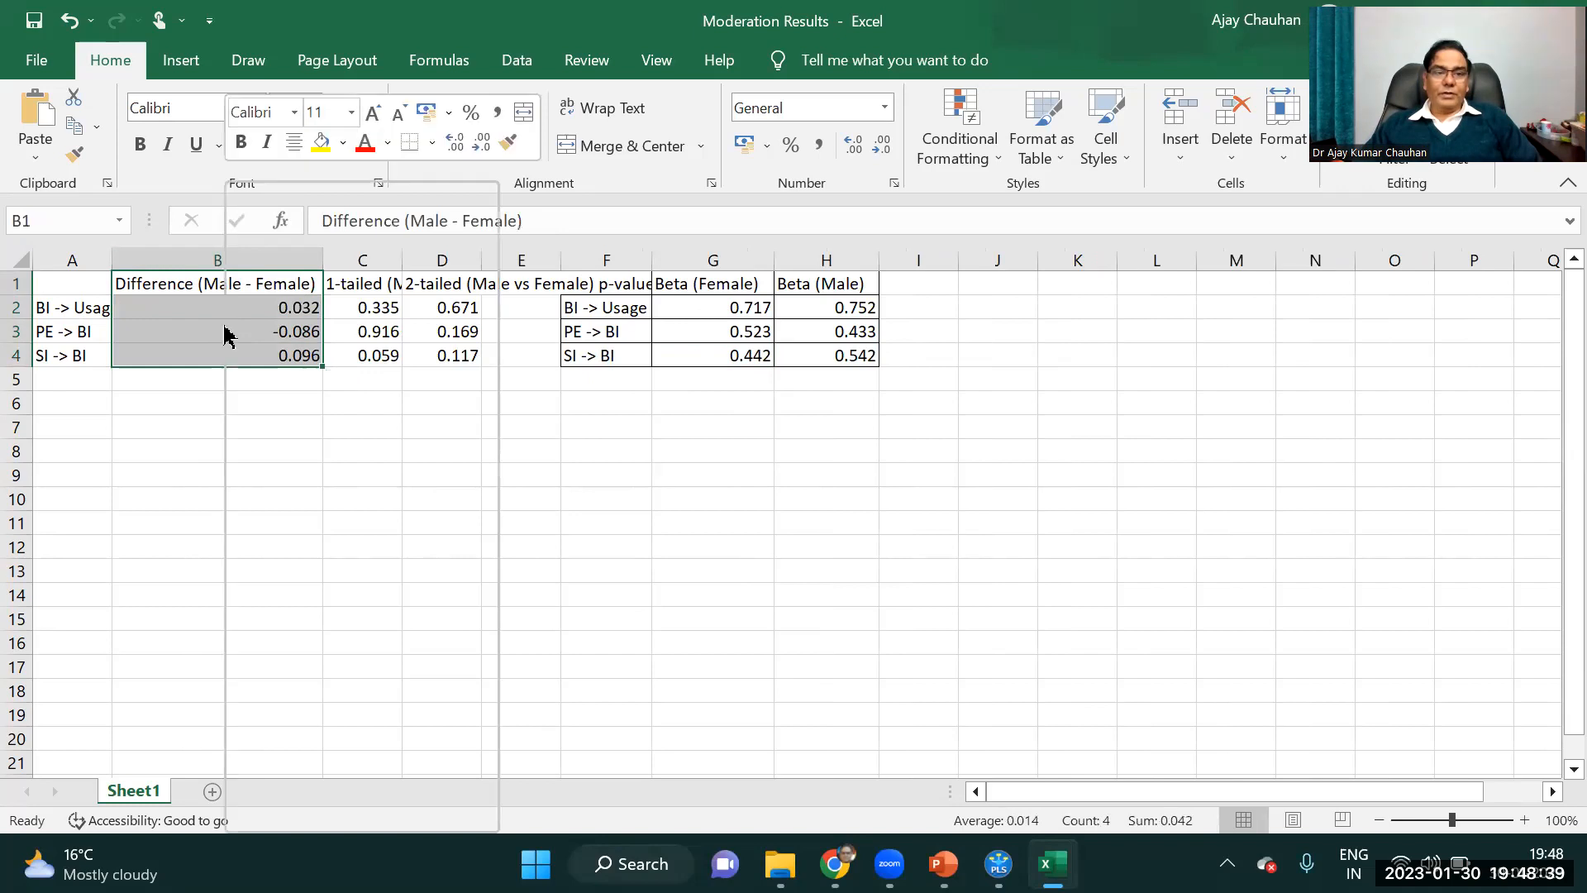
click(280, 274)
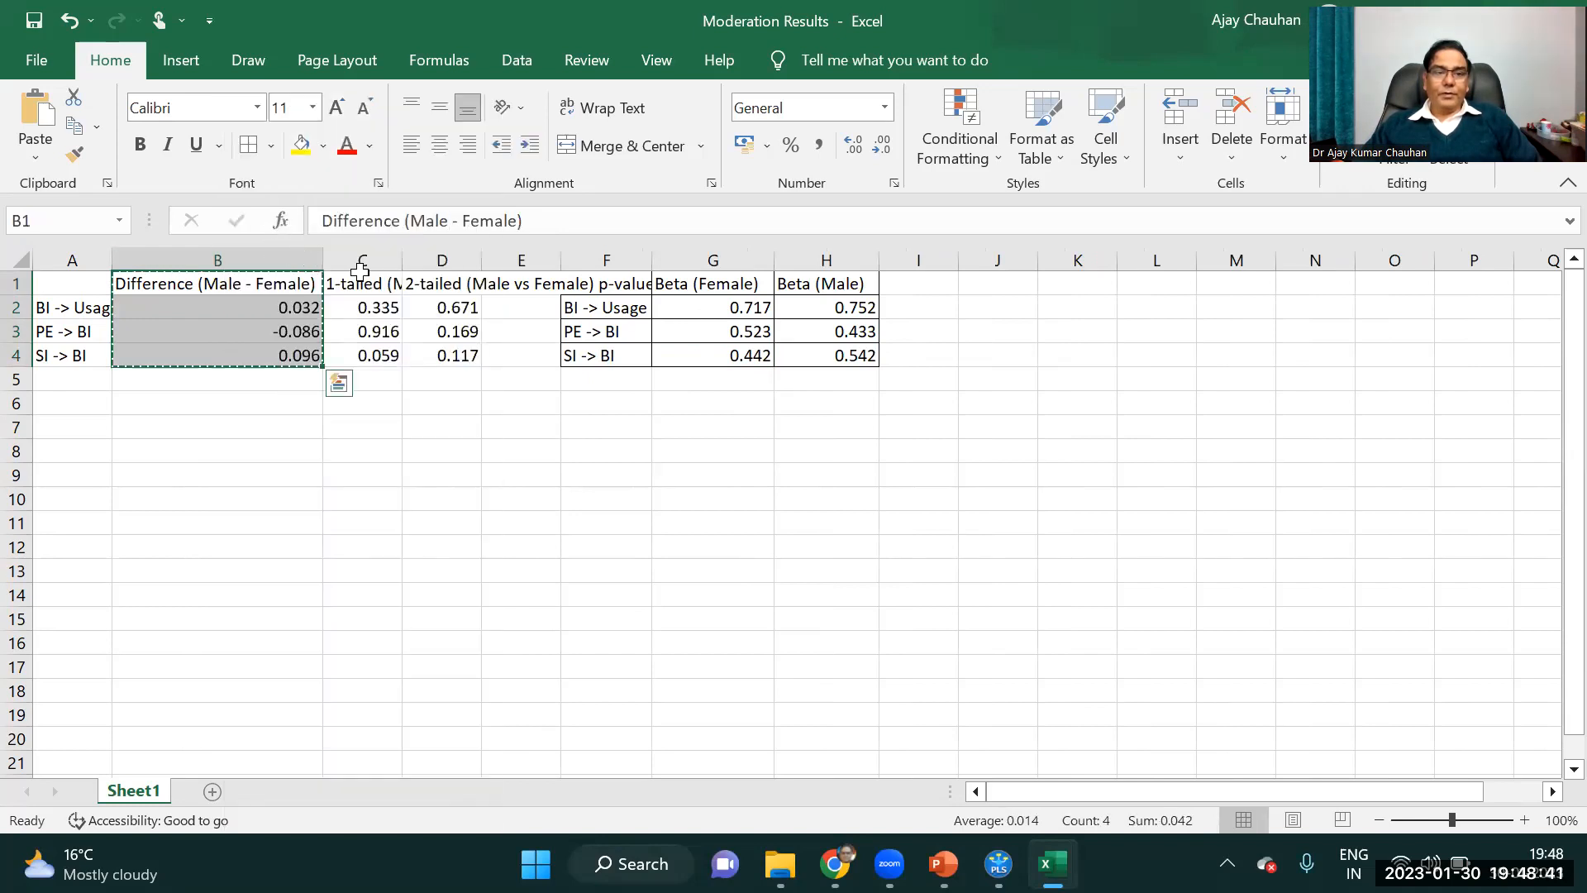
click(921, 283)
key(ctrl+v)
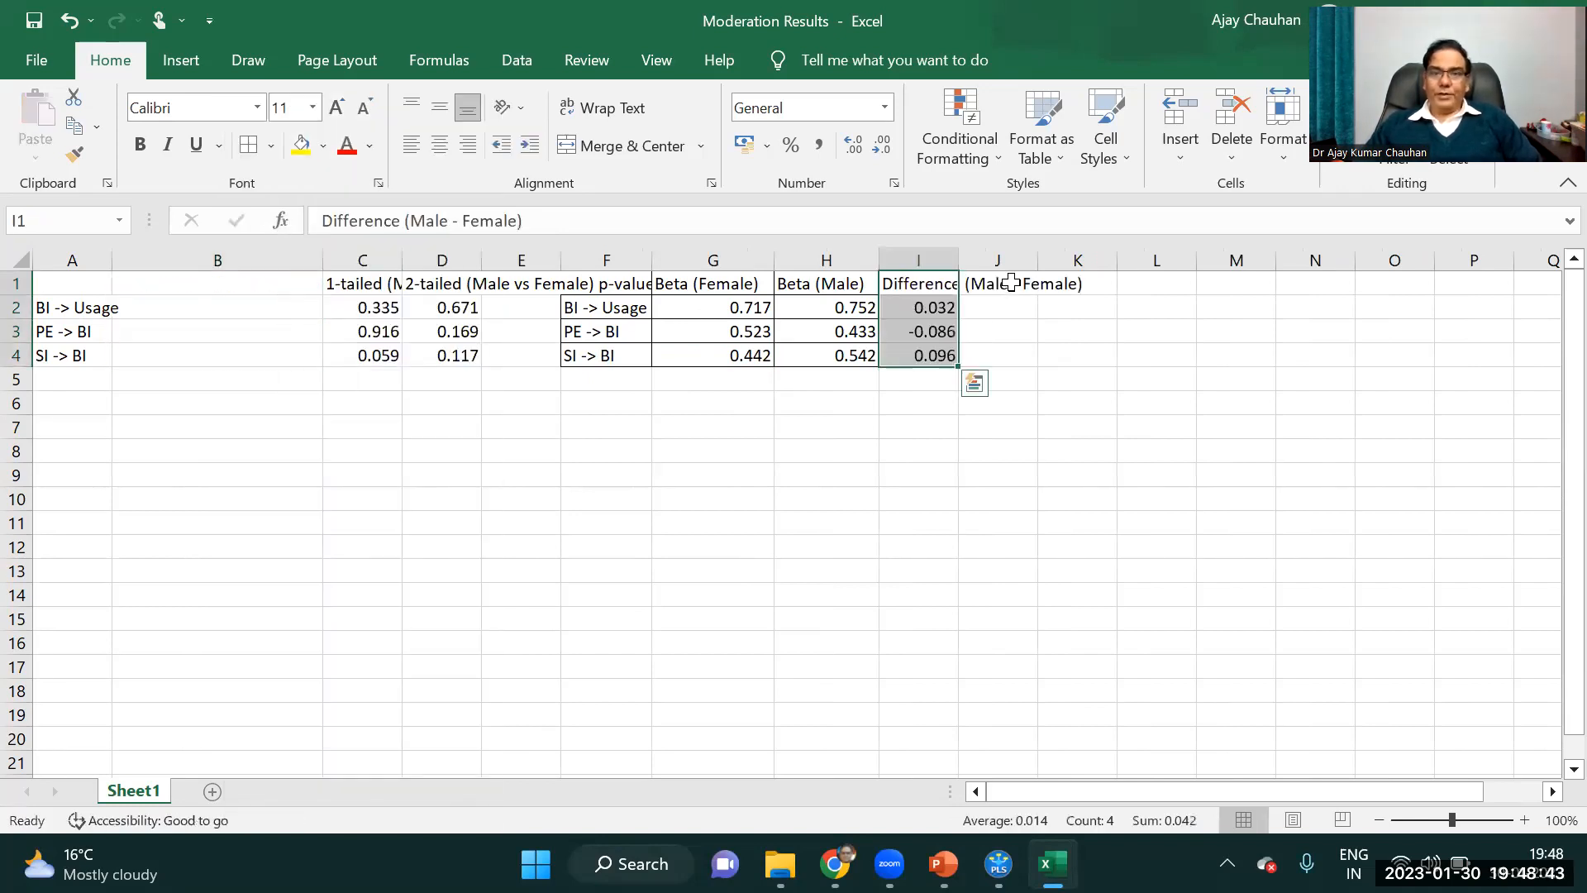
double_click(959, 259)
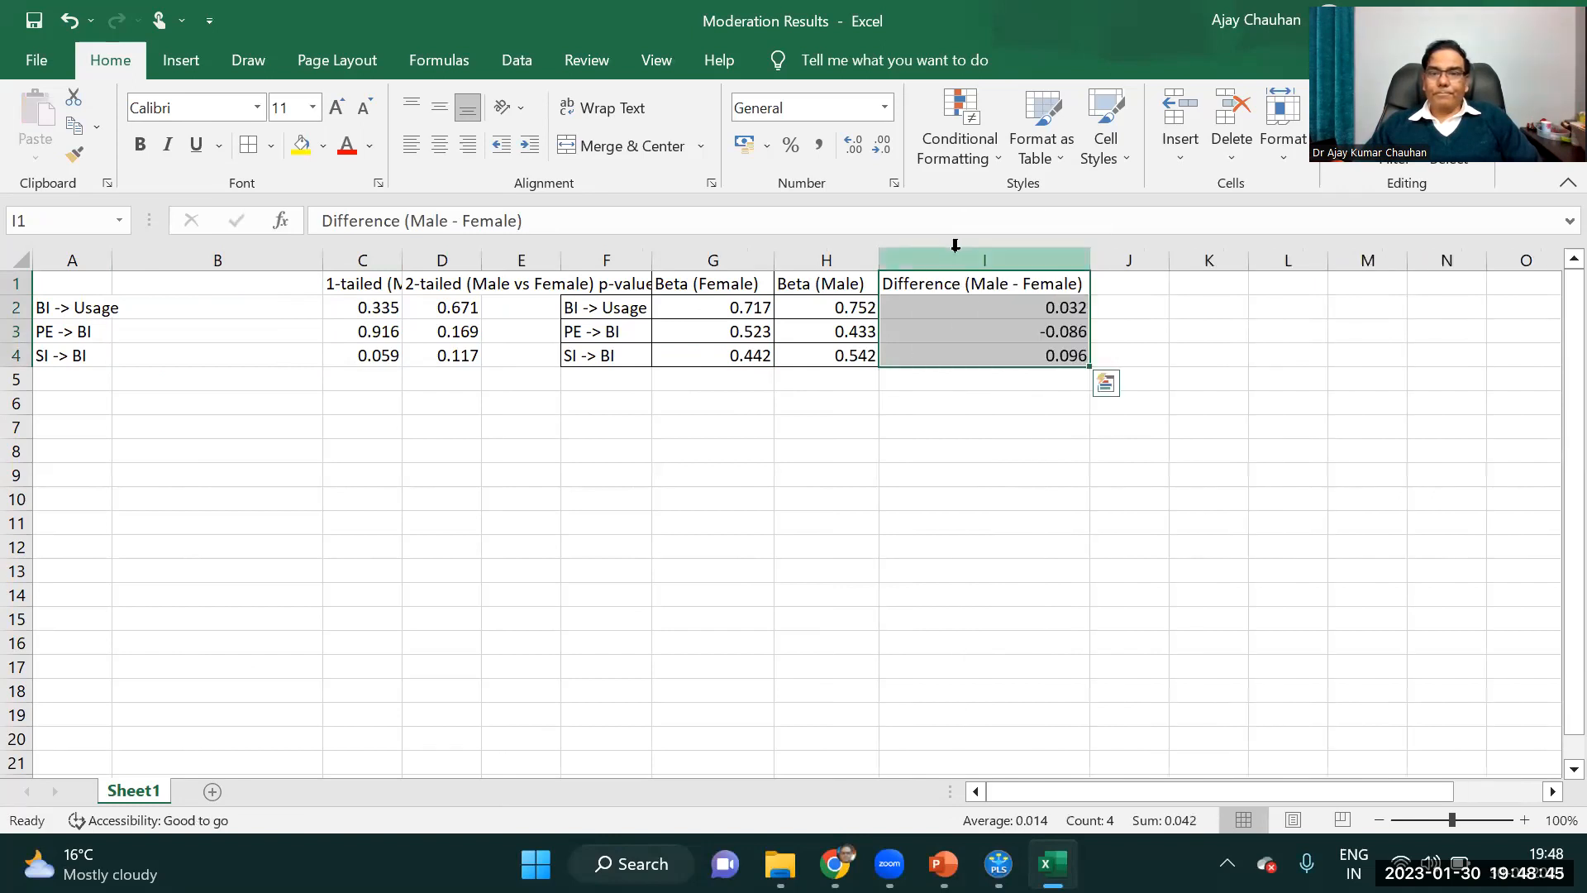
Center the beta and difference values in cells G2:I4.
click(951, 285)
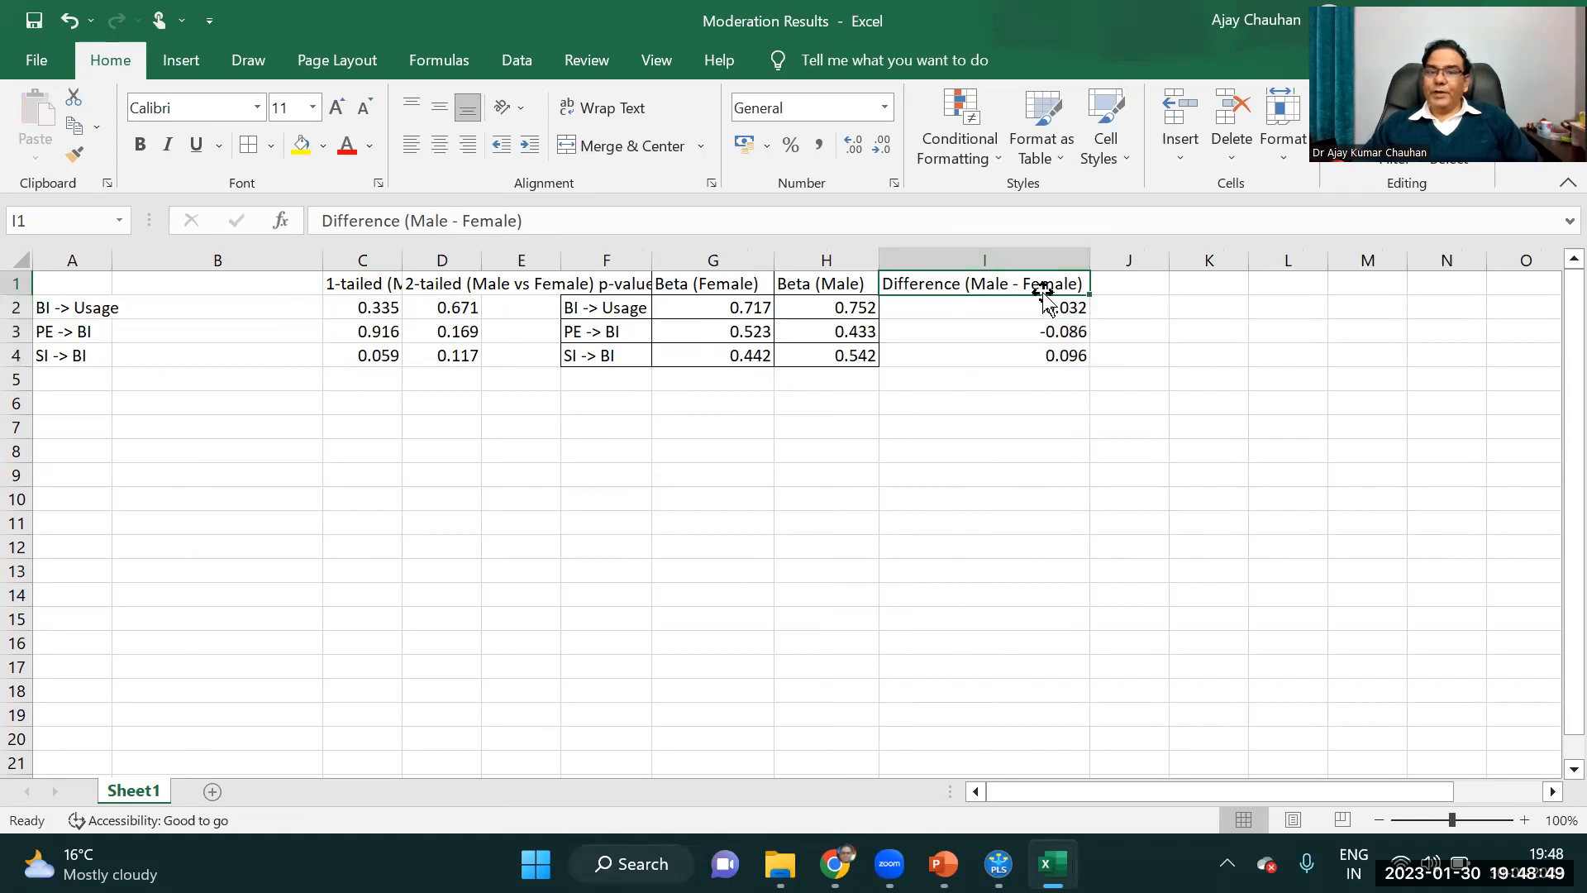
drag(754, 305, 989, 358)
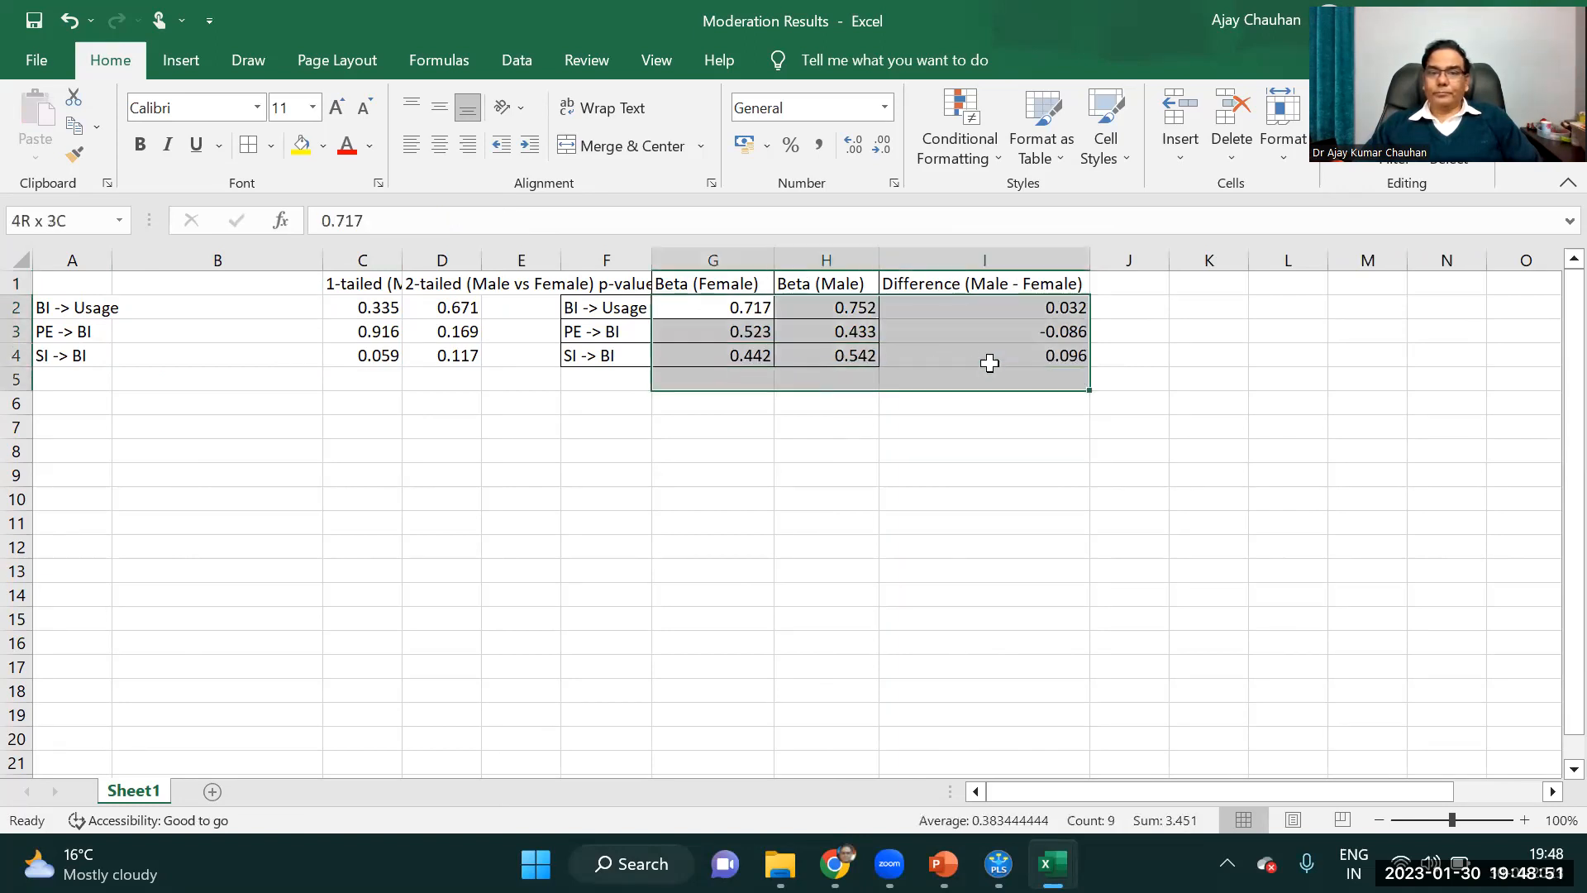
click(438, 147)
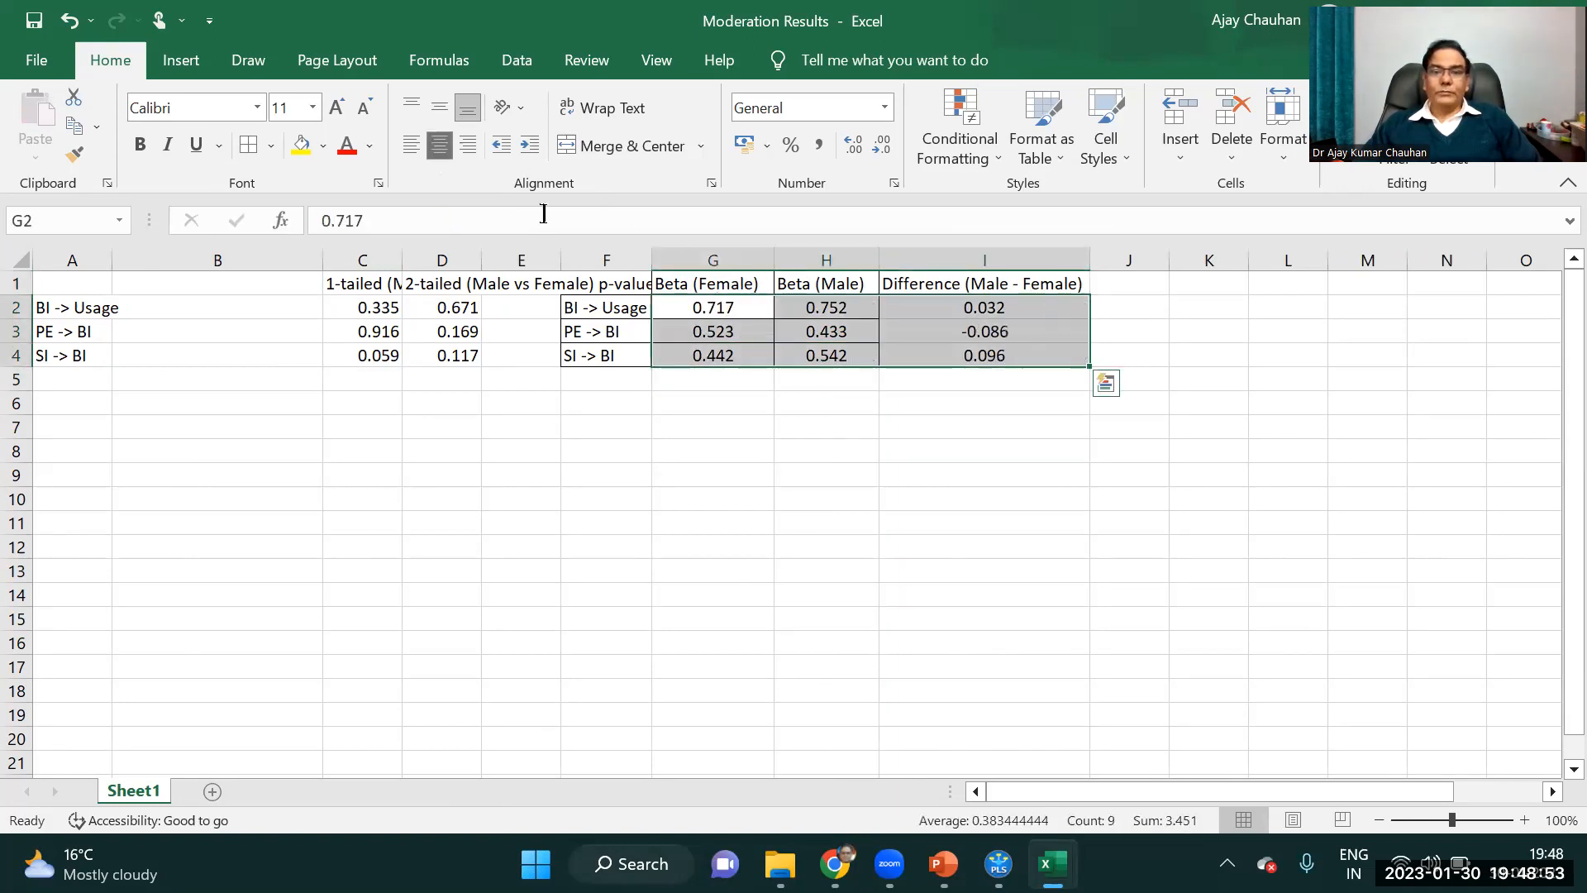
click(815, 407)
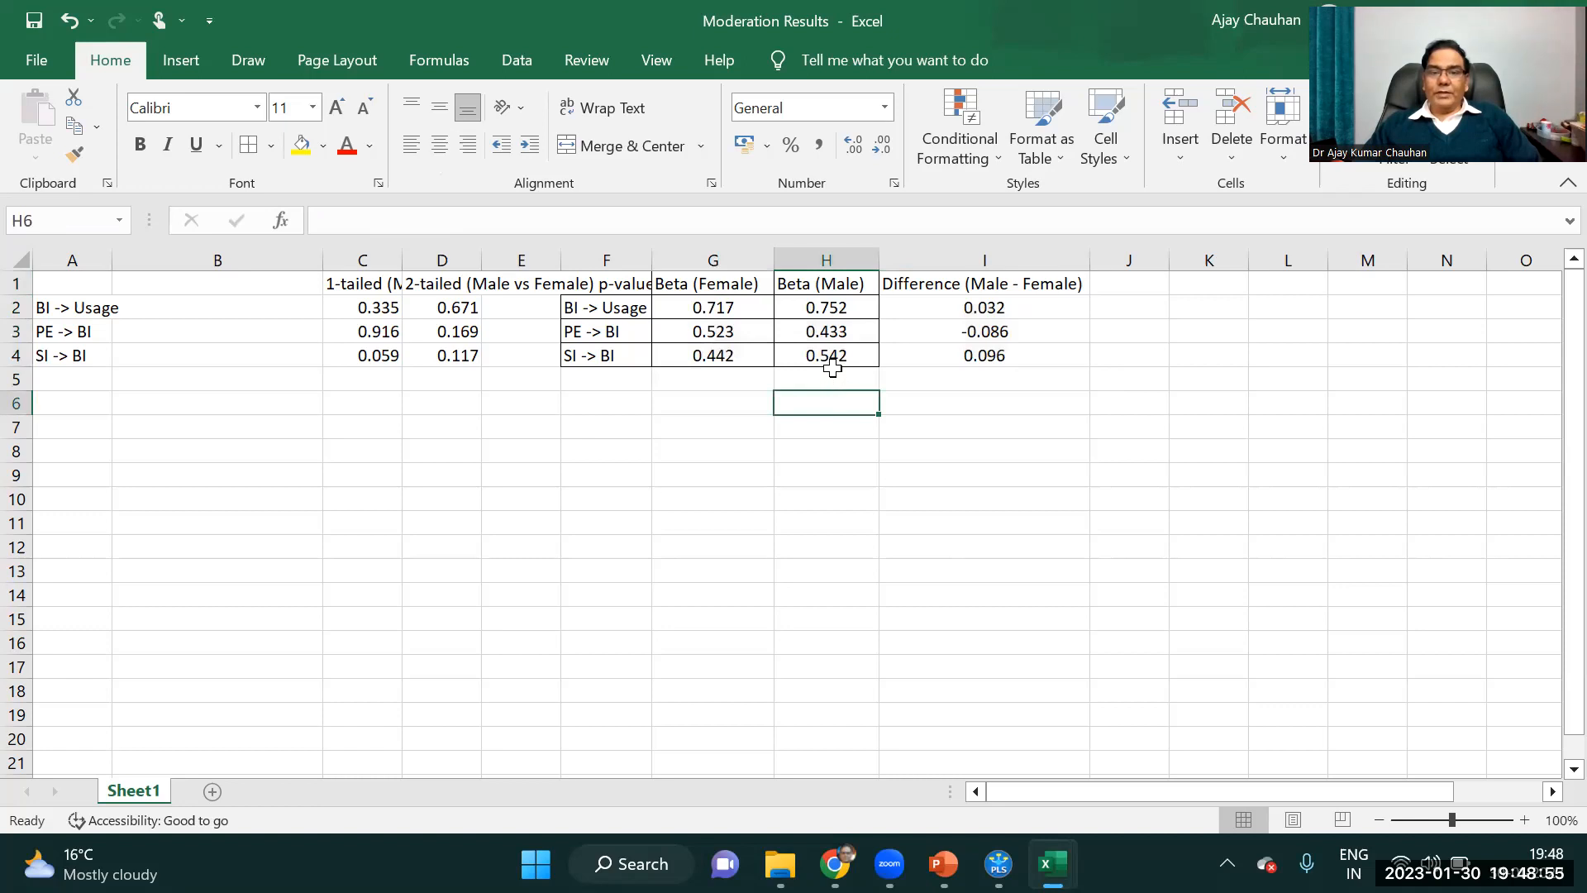
Check the SI -> BI difference value against the Male and Female betas.
click(829, 358)
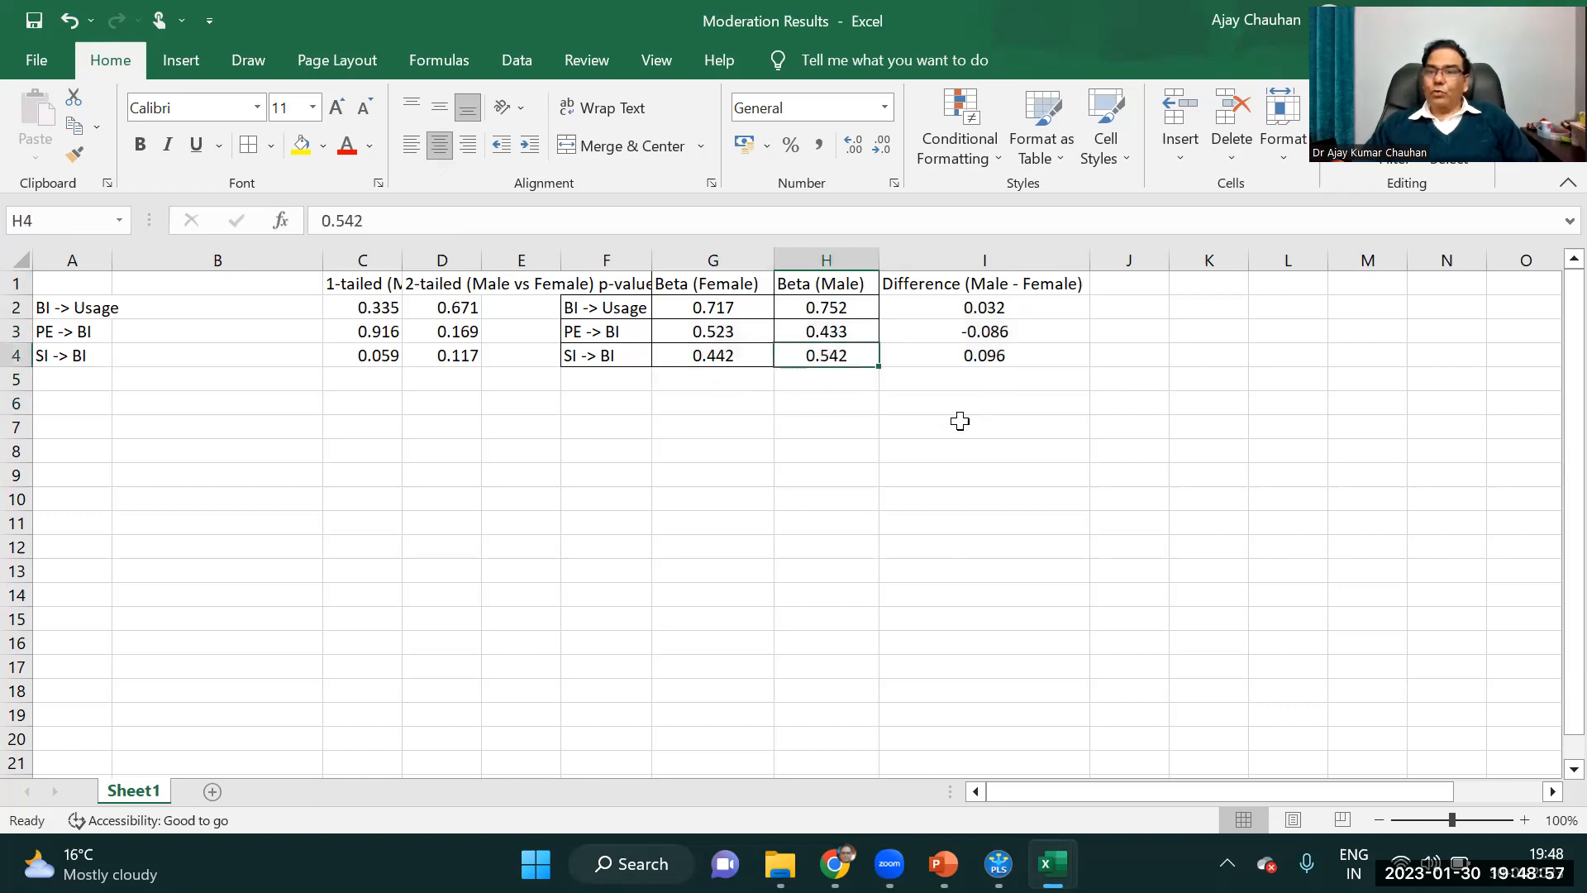
click(714, 358)
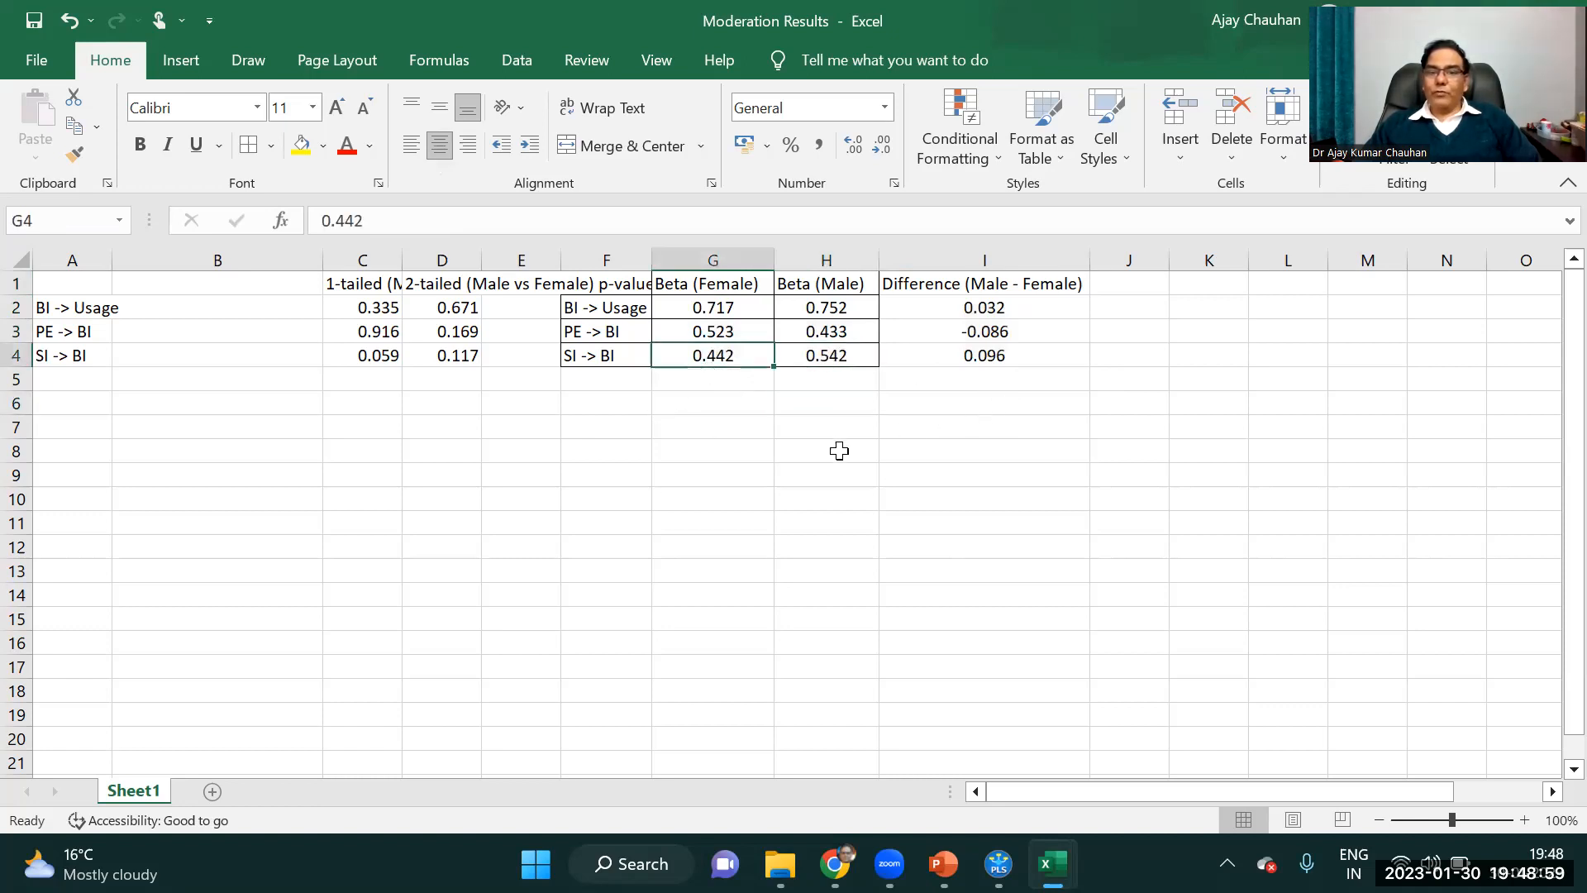
click(986, 358)
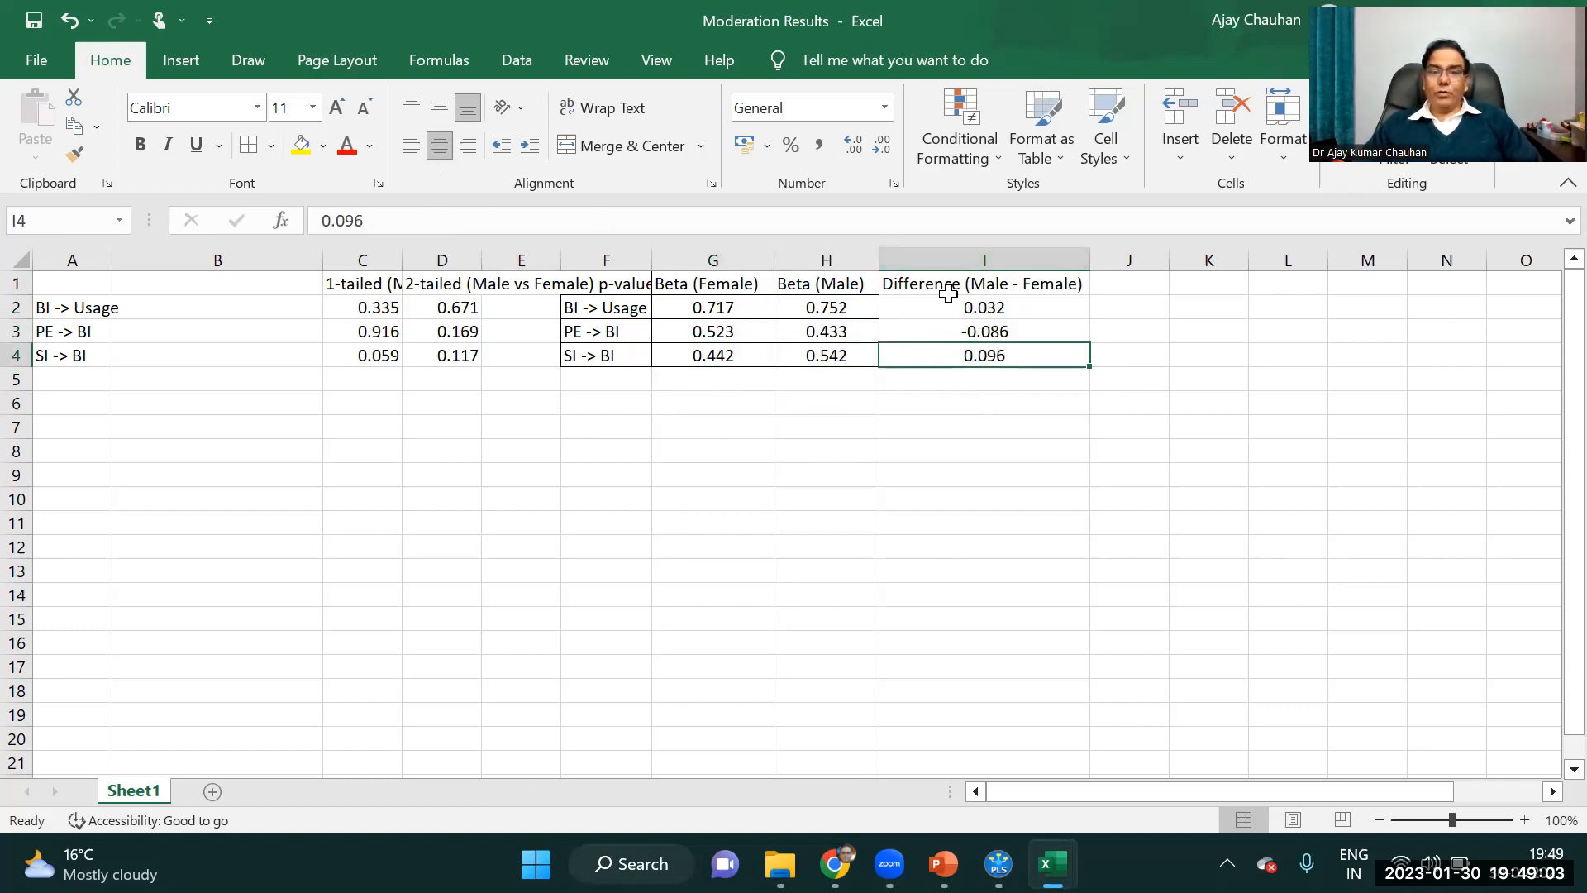
Shorten the difference column header to Diff (Male - Female) and fit the column width to it.
click(917, 281)
click(400, 220)
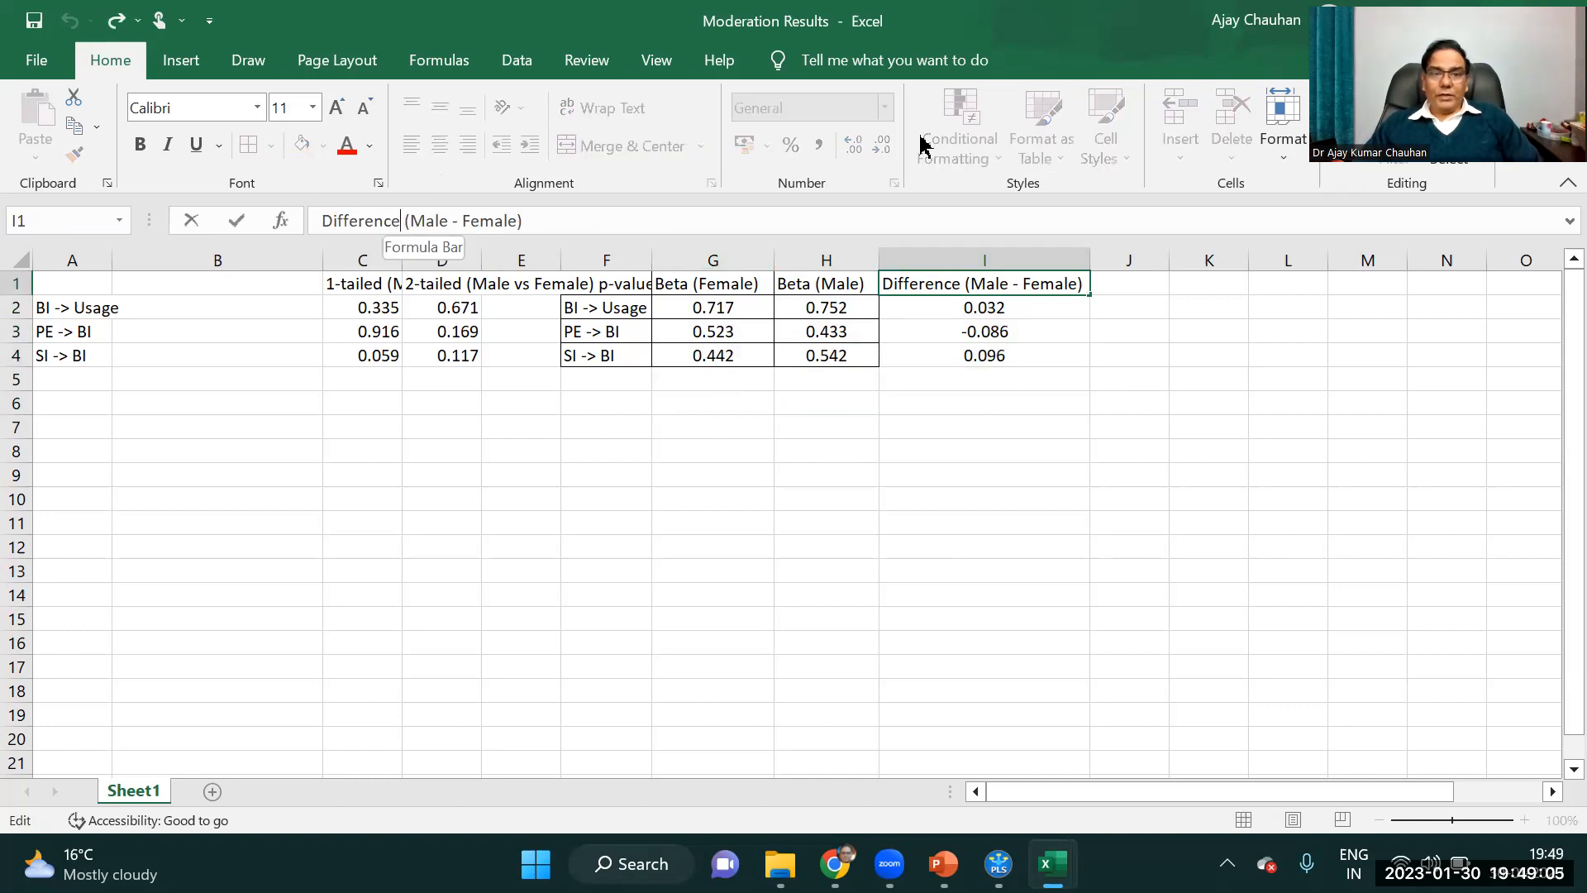
key(BackSpace)
key(BackSpace)
key(BackSpace)
key(BackSpace)
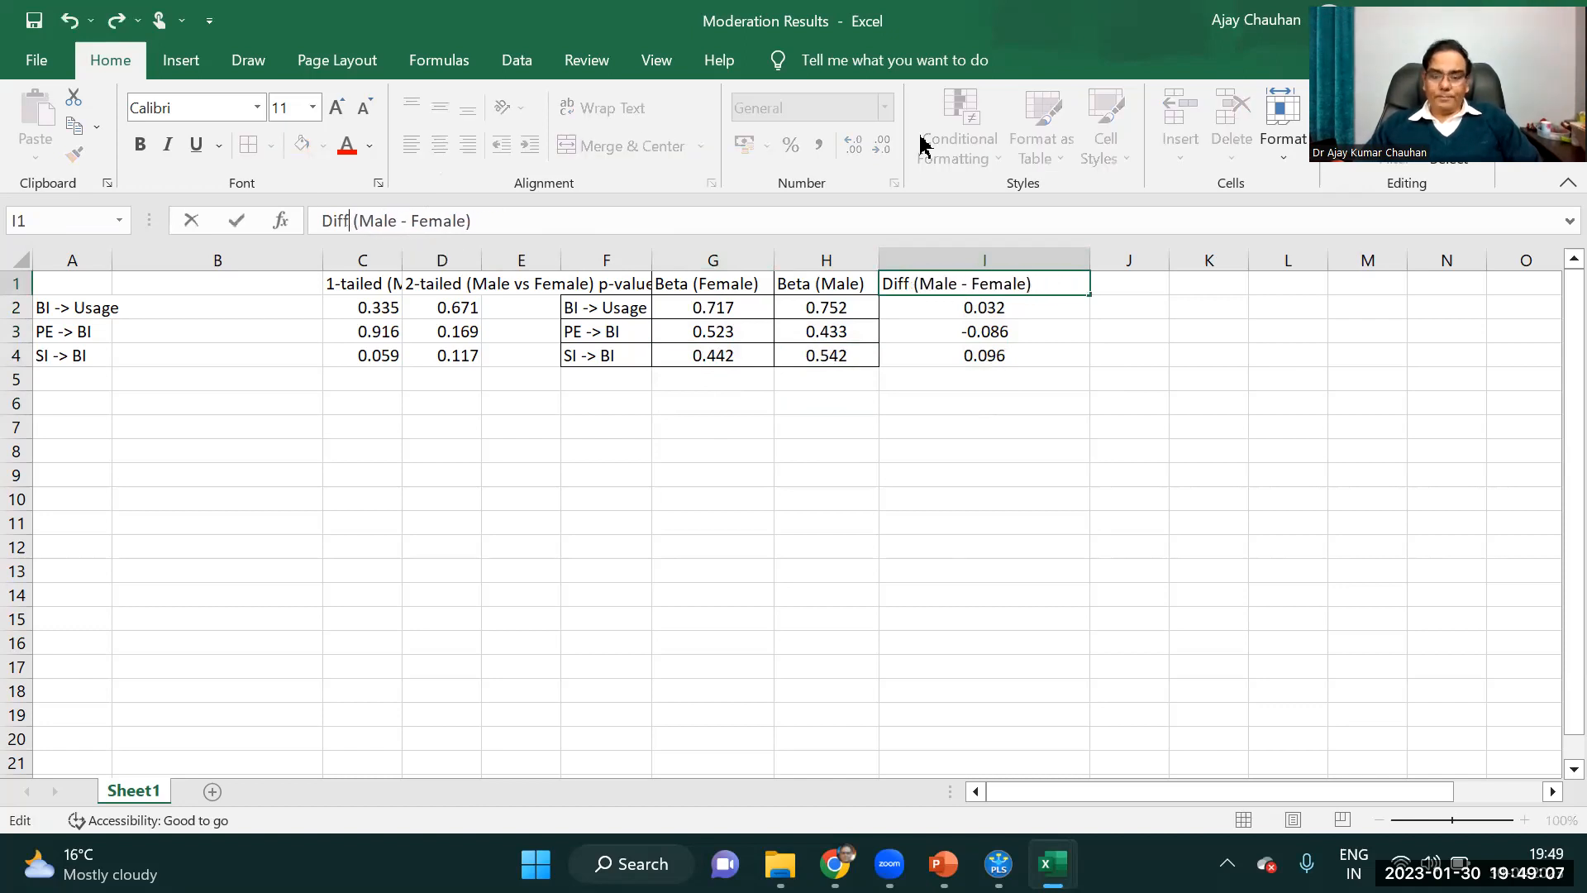
key(Return)
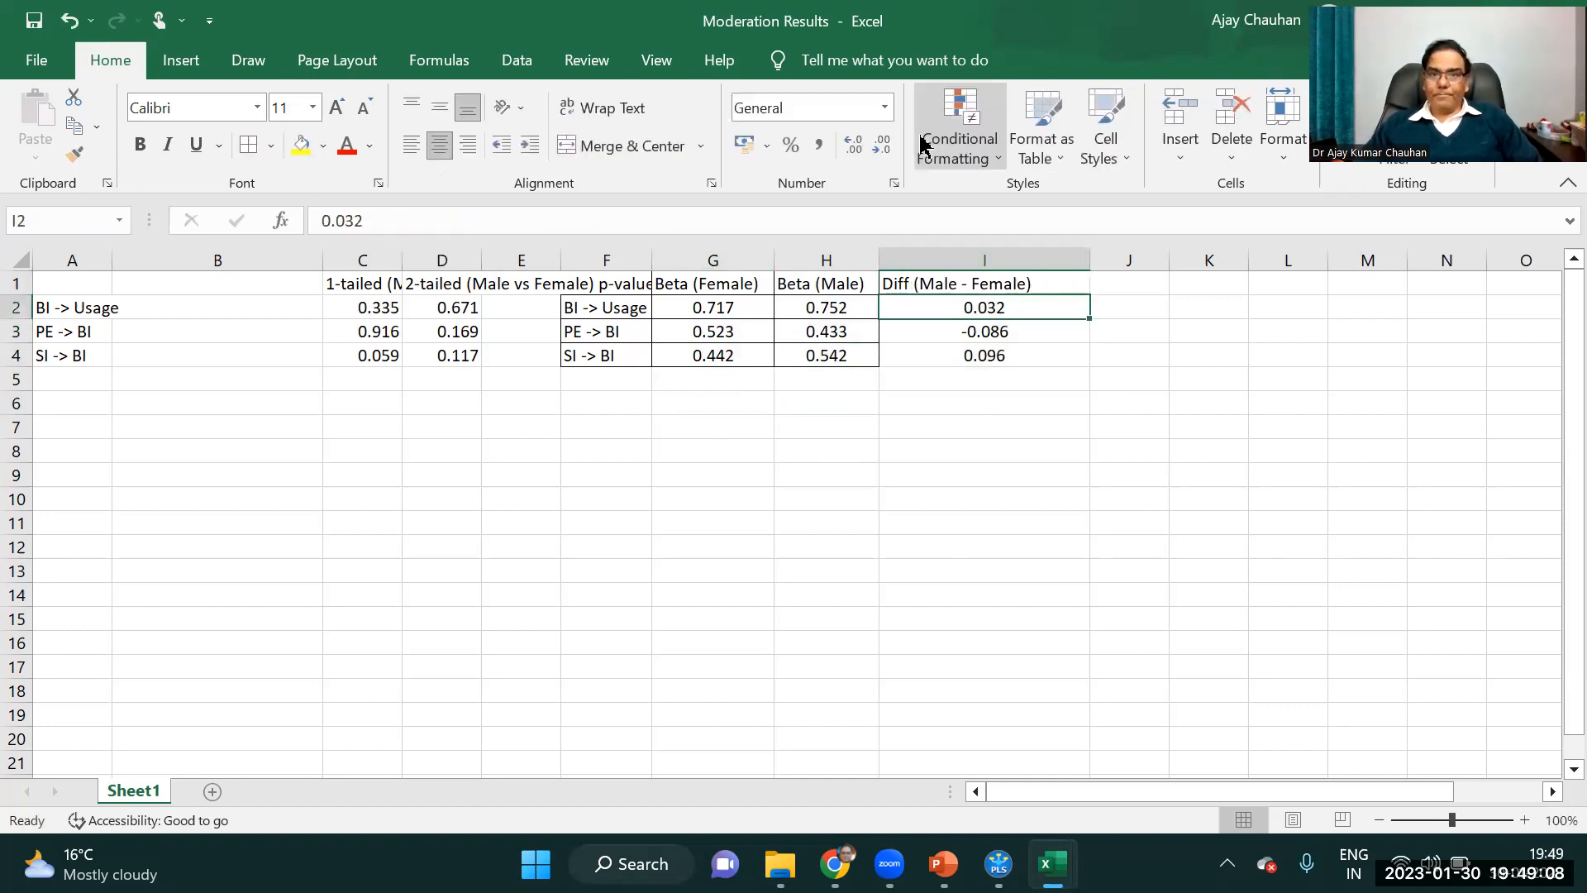
double_click(1088, 258)
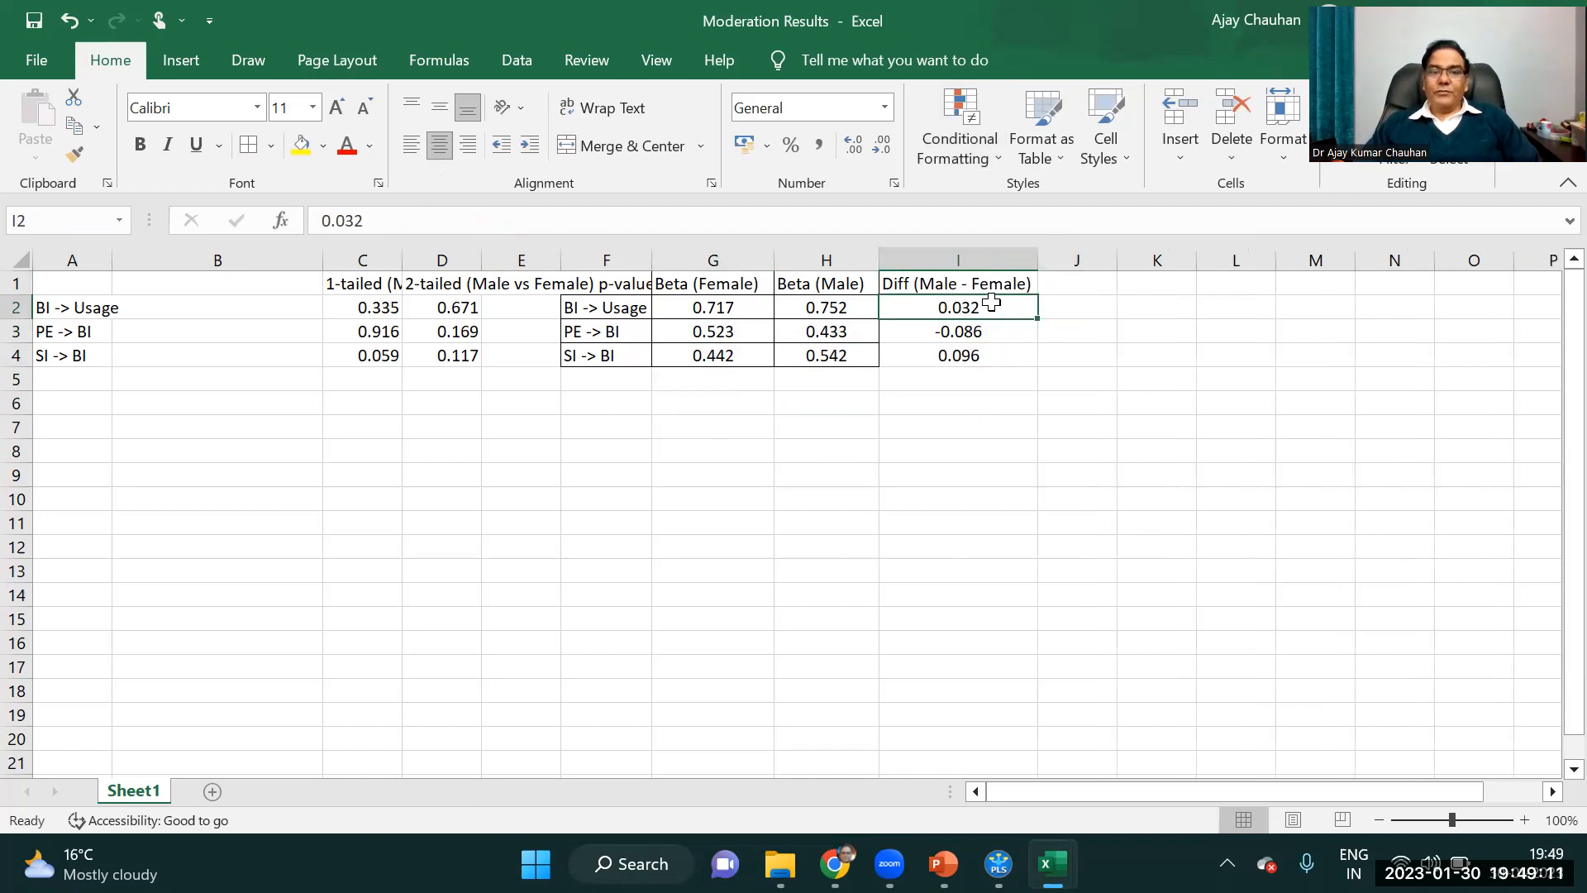
Fit the widths of the 1-tailed and 2-tailed p-value columns to their headers.
double_click(404, 250)
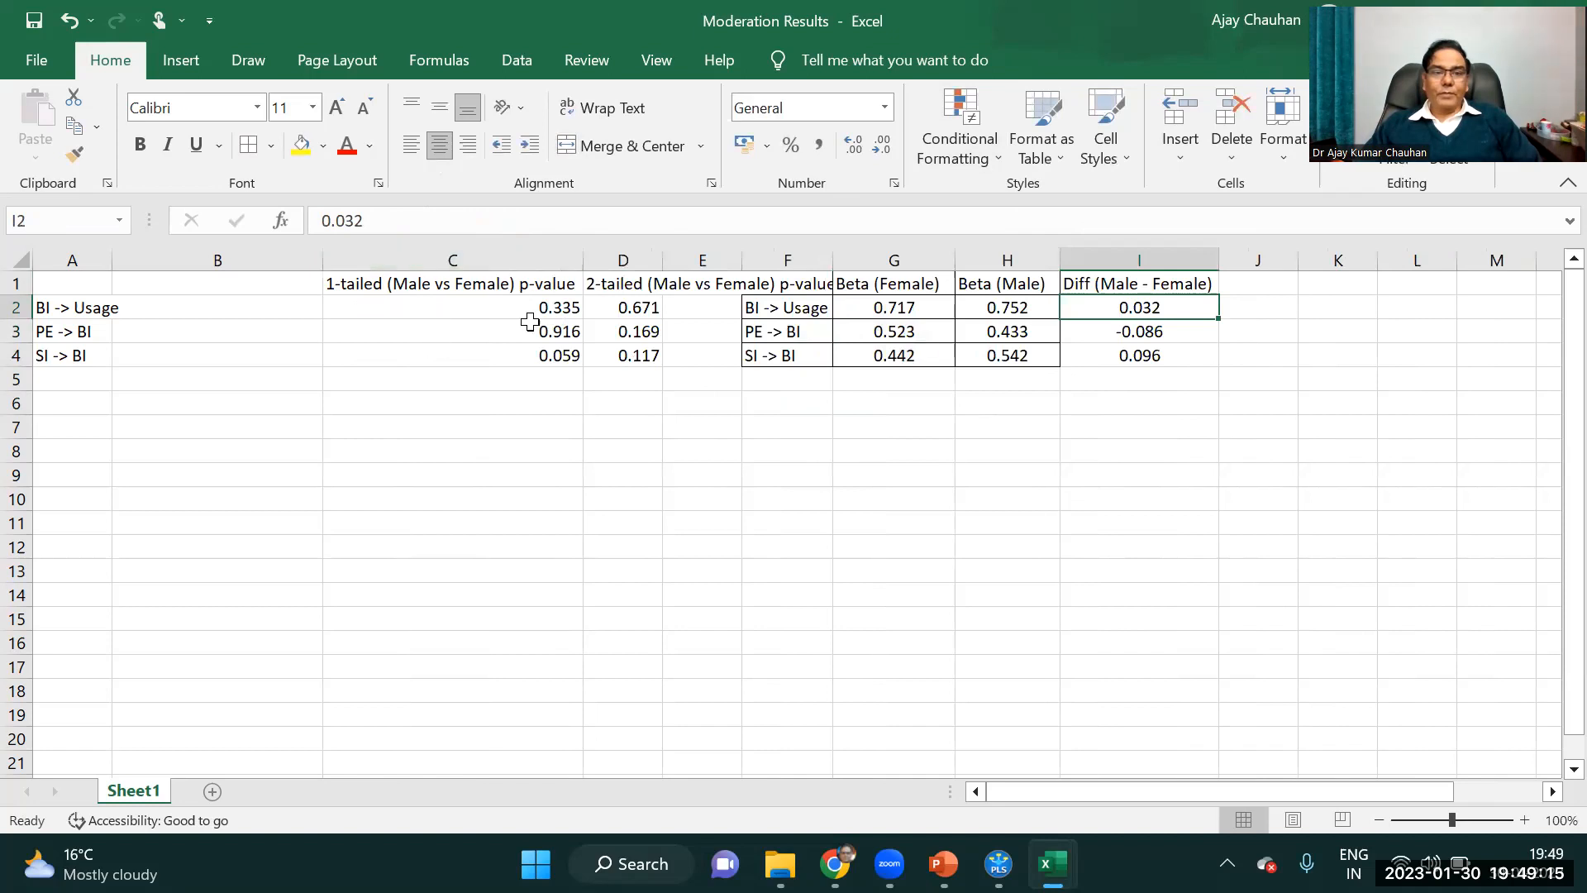
drag(667, 250, 666, 251)
double_click(666, 250)
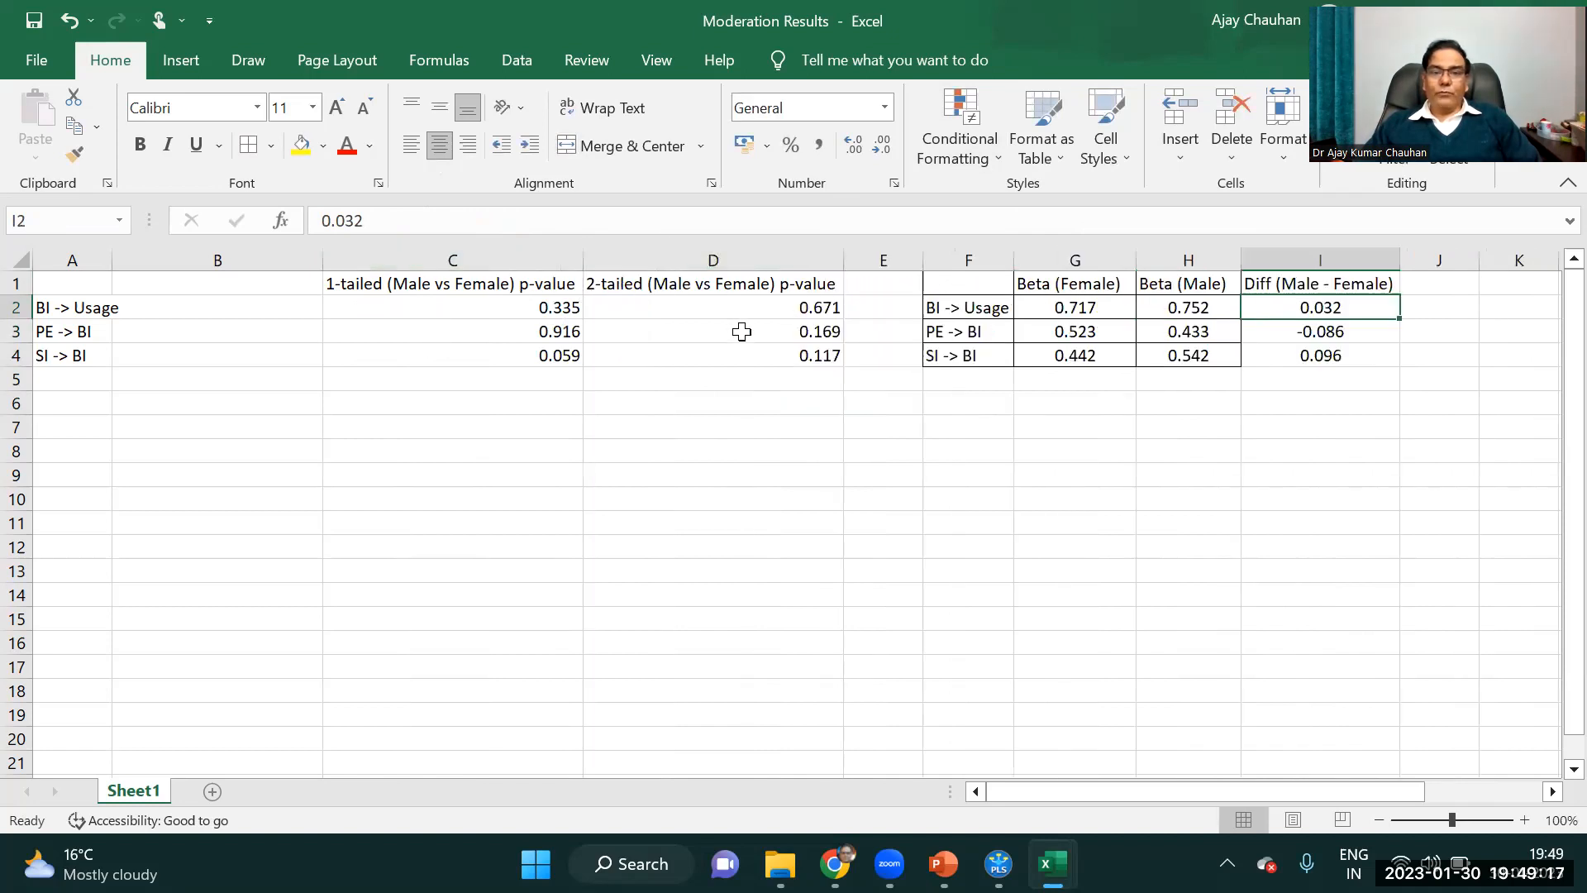
Move the three 2-tailed p-values to J2:J4 beside the difference column and head them P Value.
drag(823, 308, 818, 355)
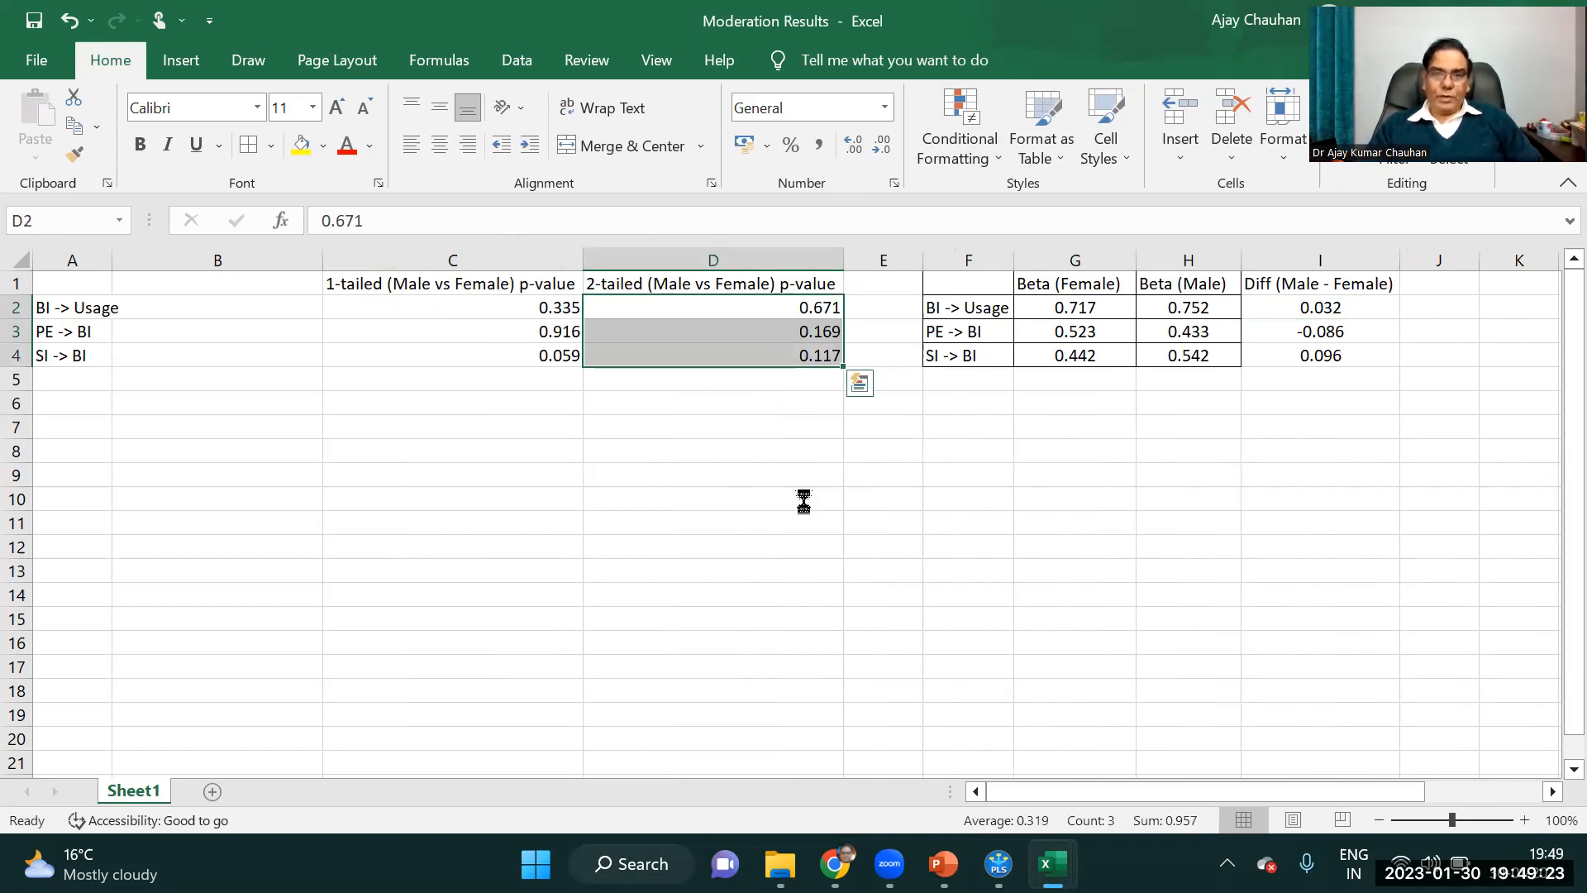
key(ctrl+c)
click(1398, 308)
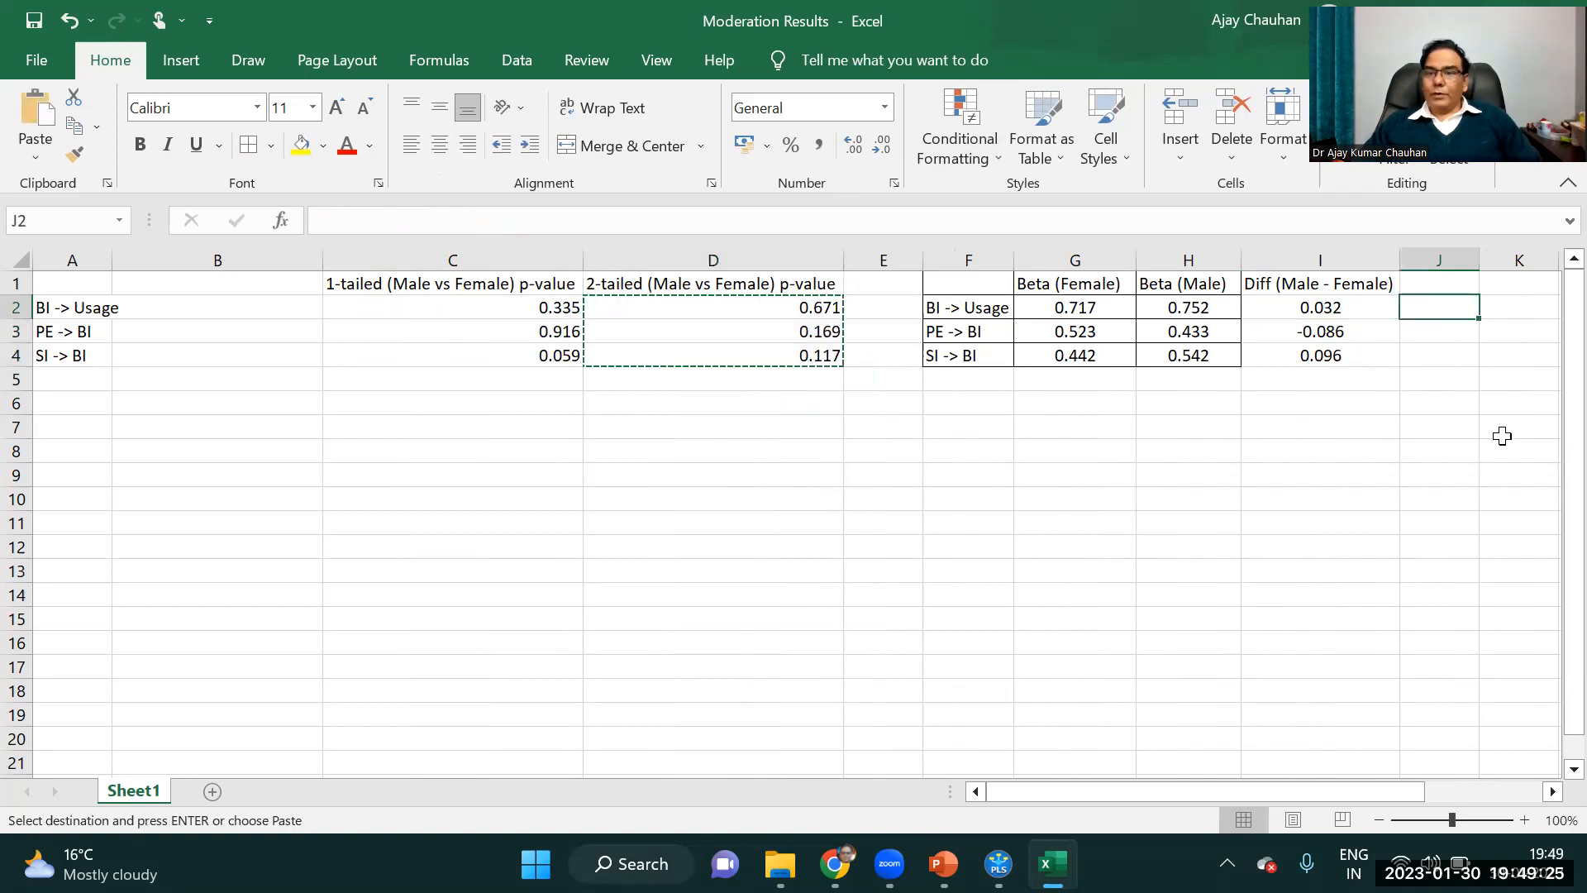
key(ctrl+v)
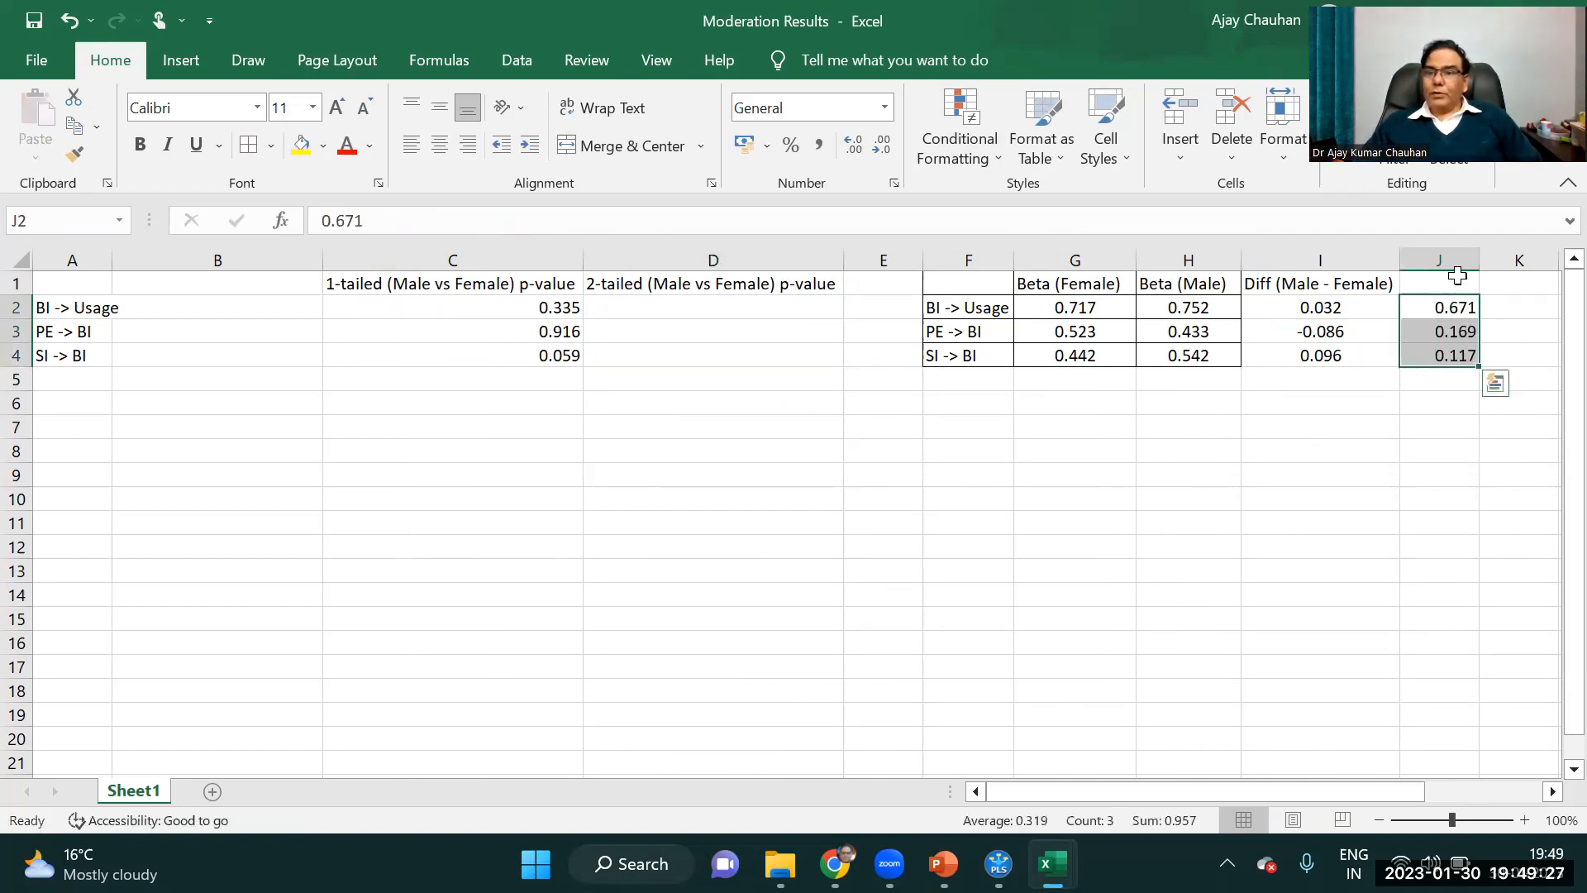
click(1454, 277)
text(P Value)
Delete columns A to D, which hold the leftover path names and p-value columns.
drag(601, 263, 91, 262)
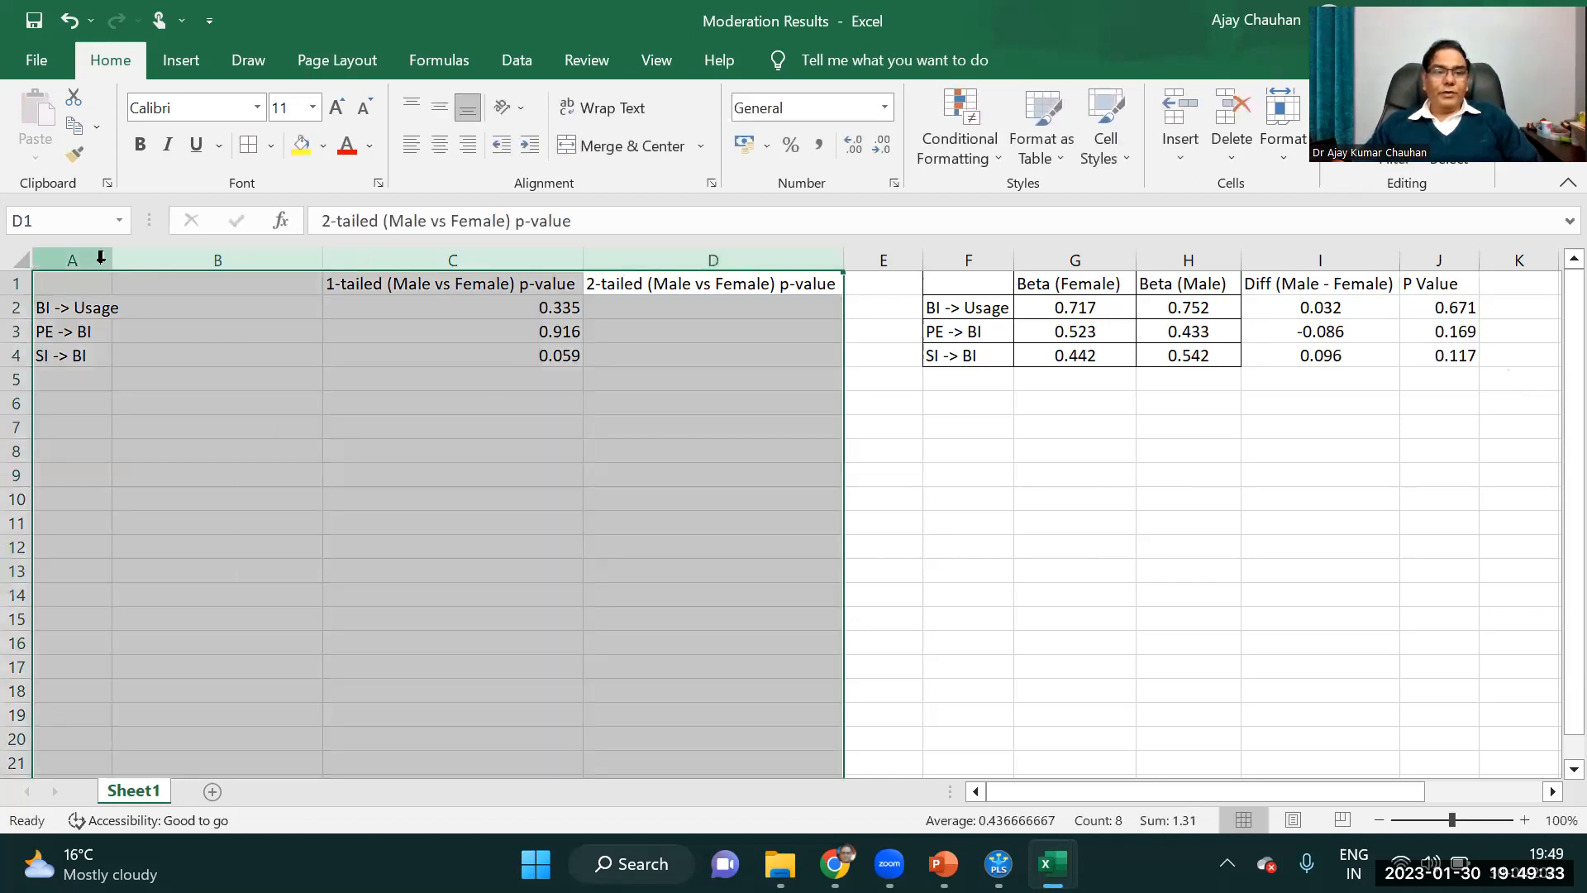
right_click(100, 259)
click(166, 507)
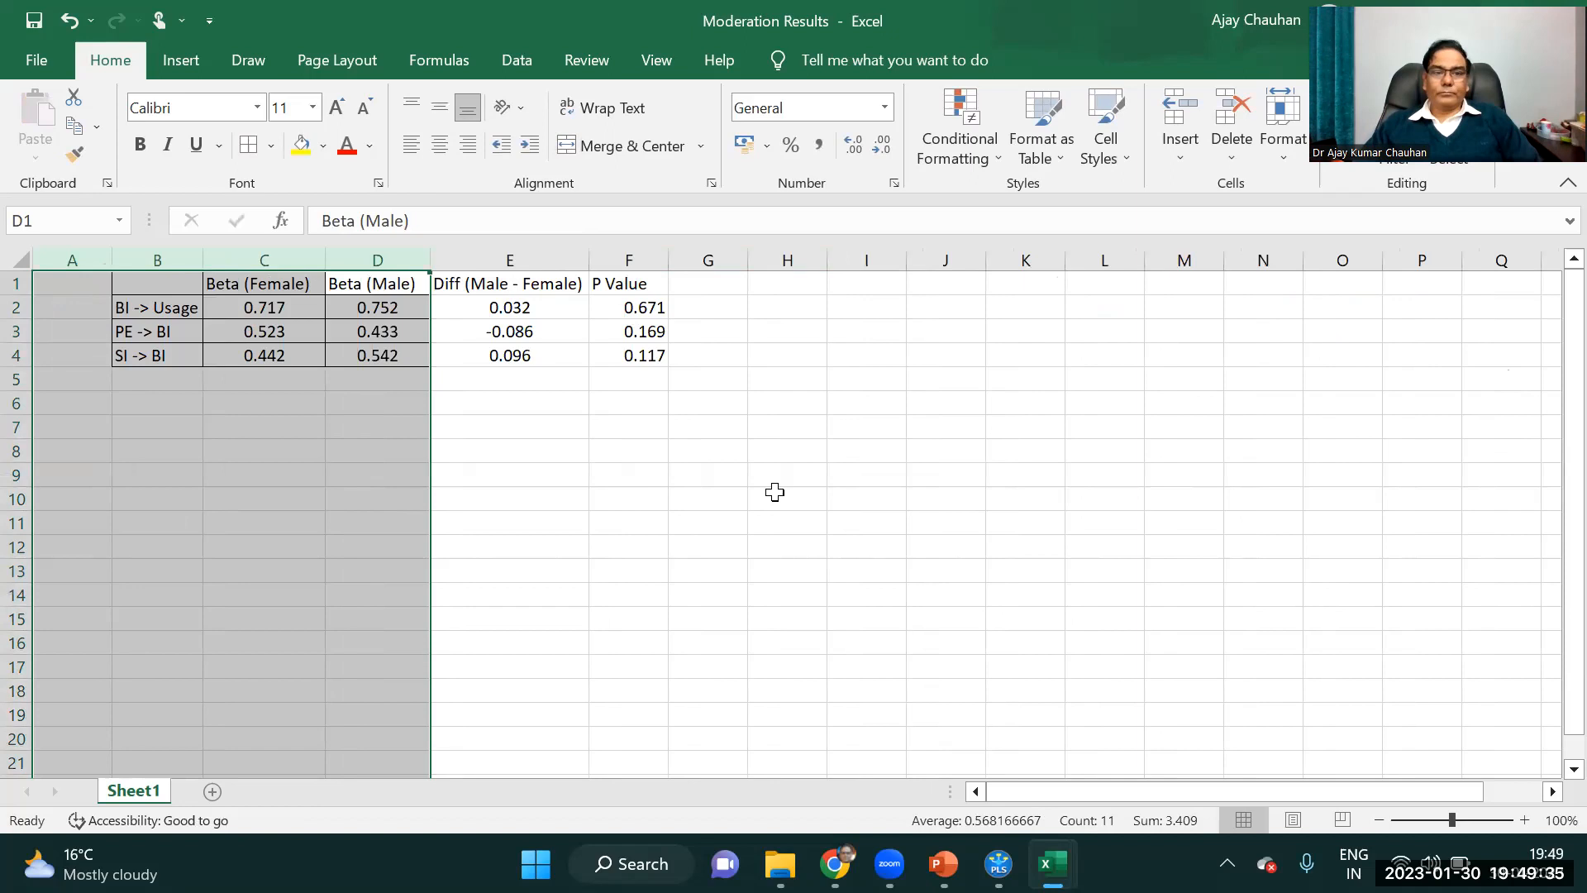
Apply borders to all cells of the results table in B1:F4.
click(744, 493)
drag(148, 291, 641, 355)
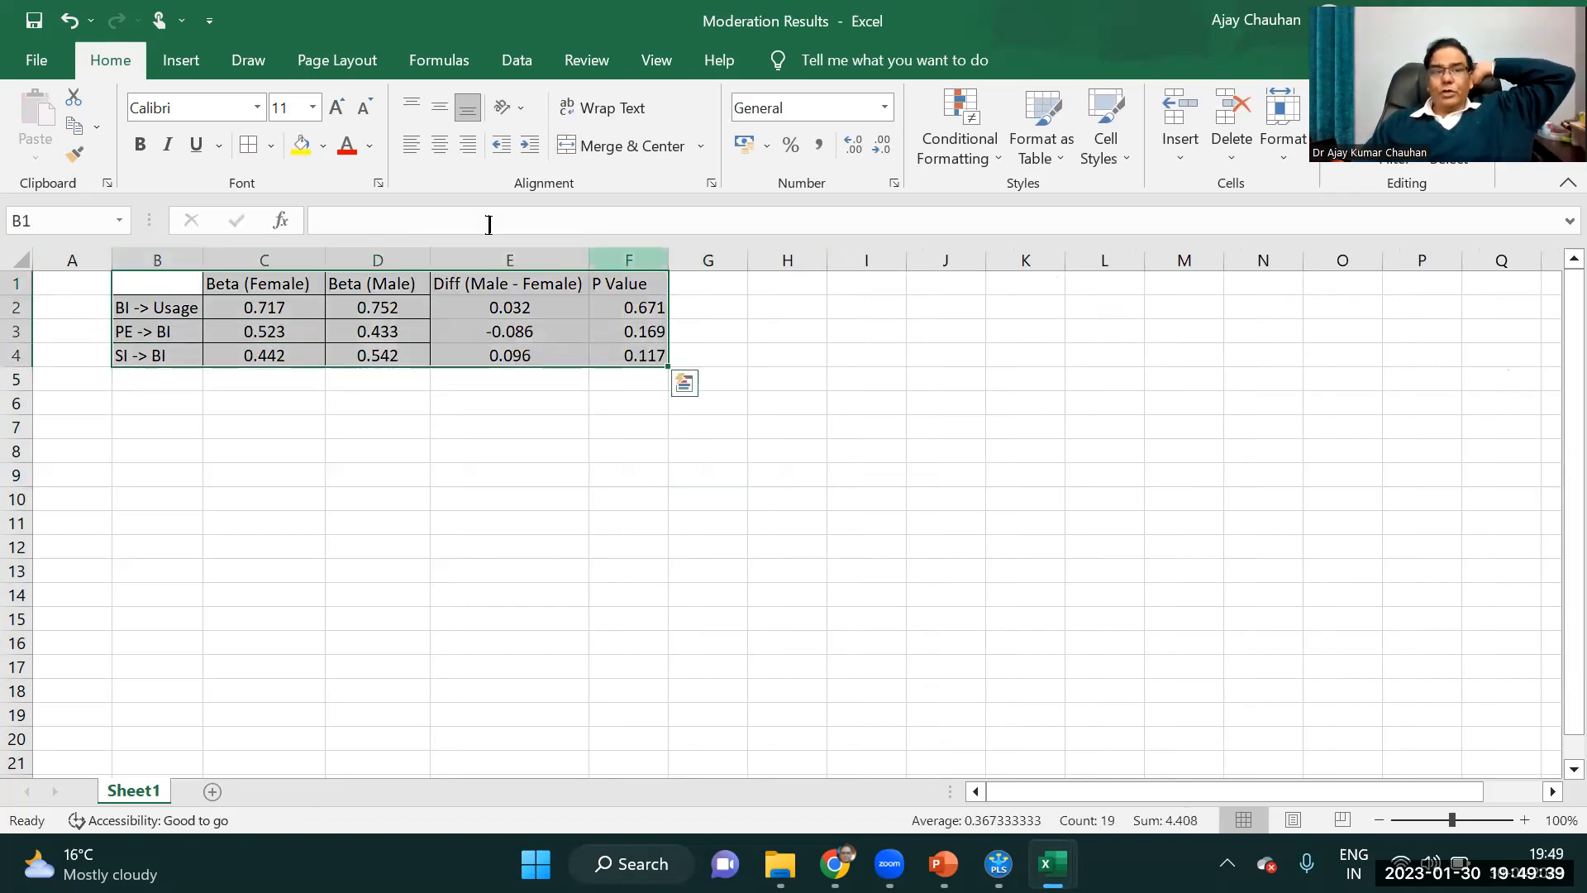
click(613, 457)
Examine the P Value column of the three paths for significance of the gender differences.
drag(652, 309, 653, 361)
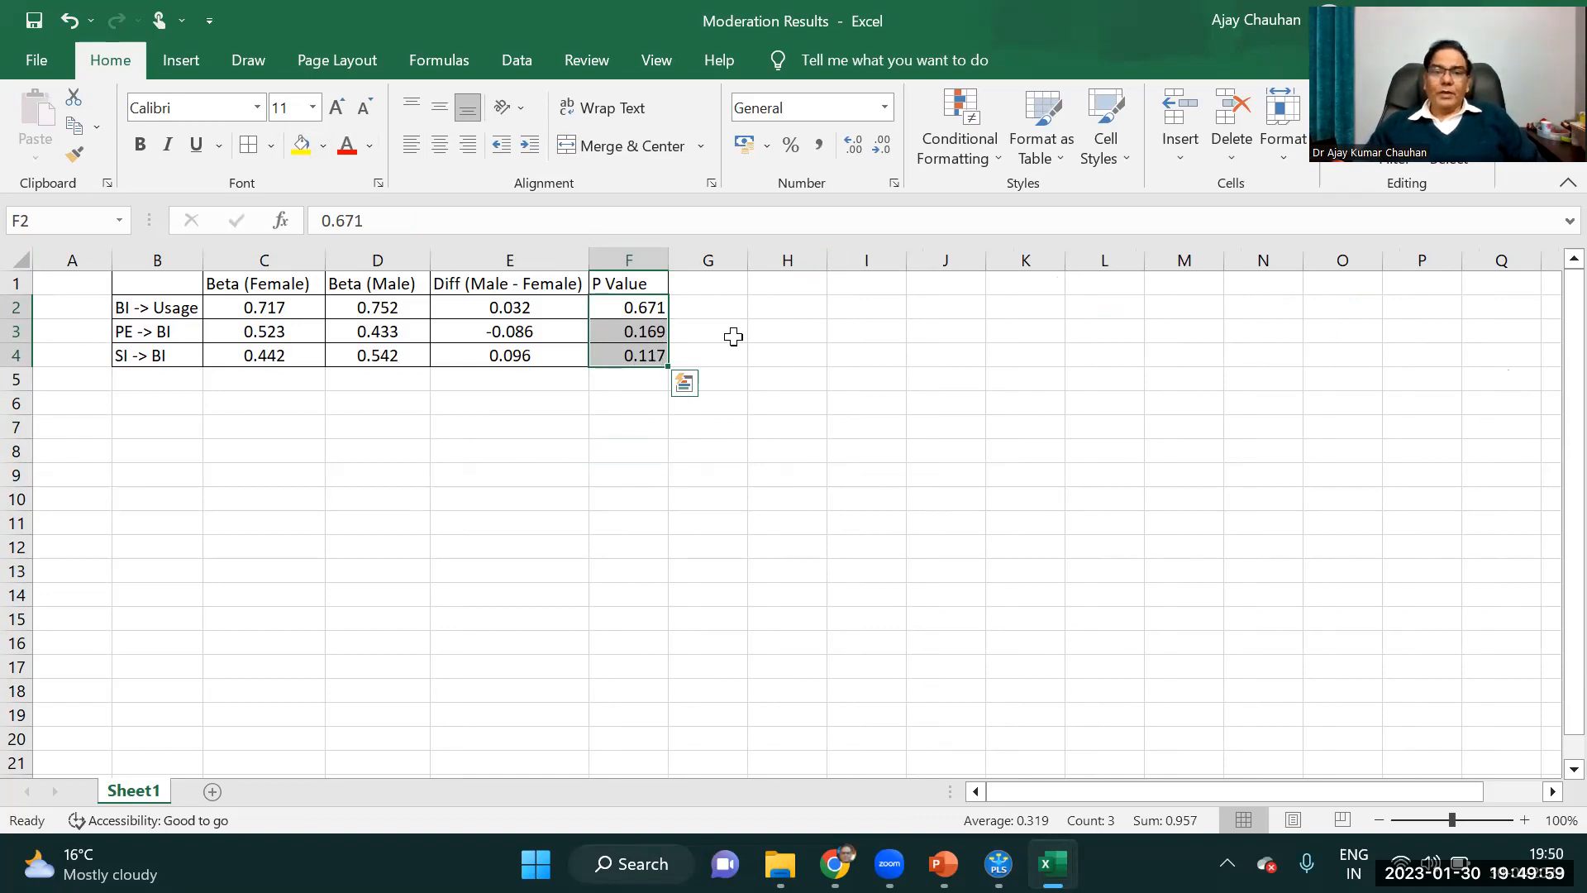
click(648, 312)
drag(649, 319, 656, 354)
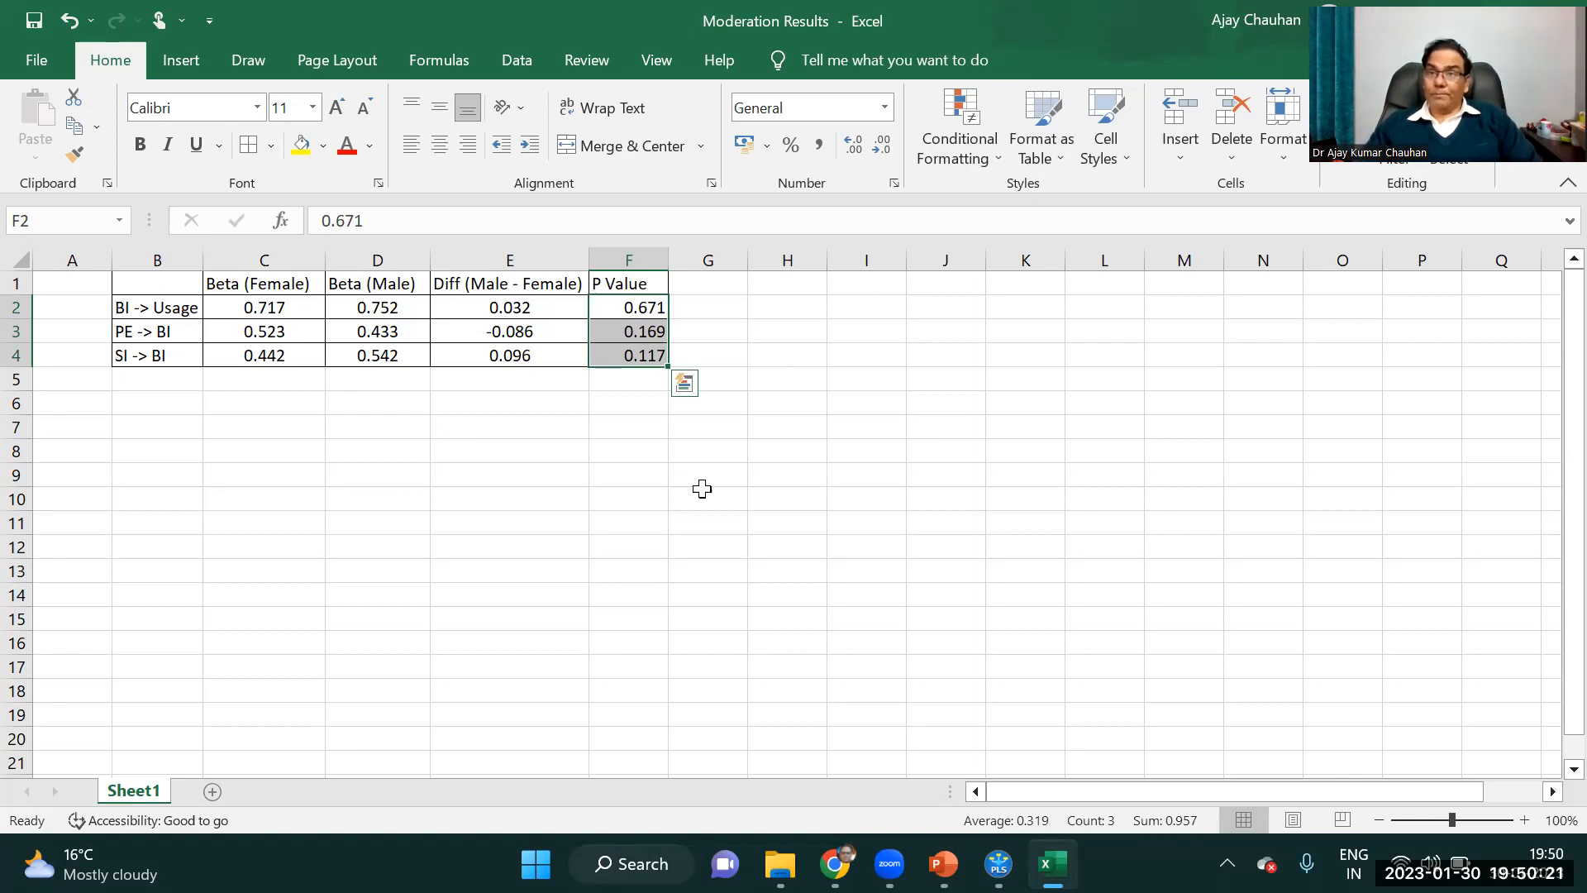
drag(158, 262, 311, 266)
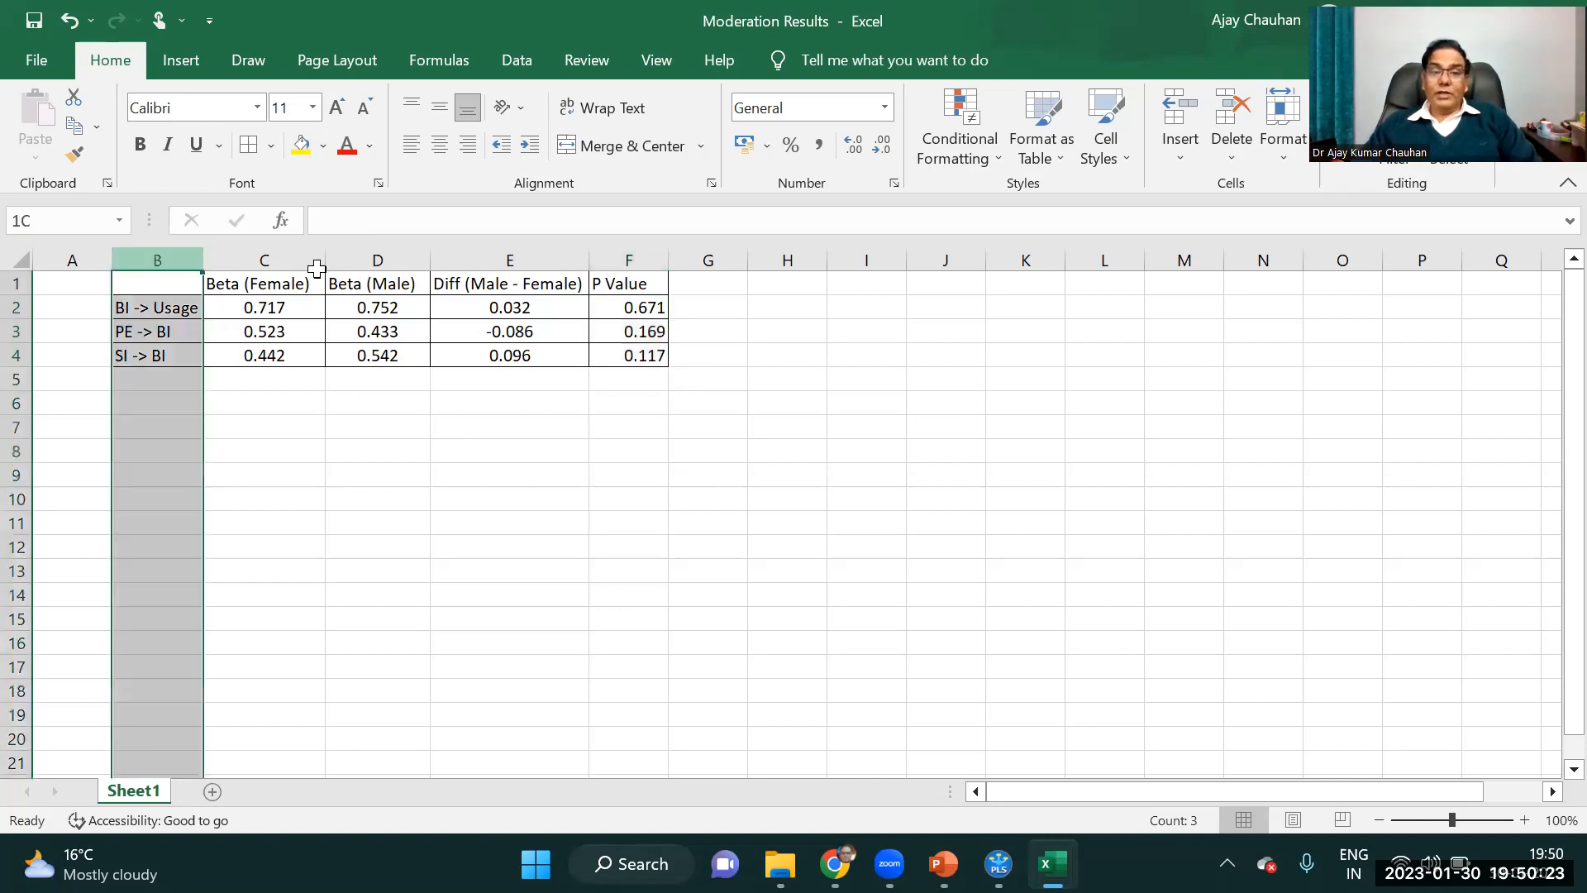
click(879, 494)
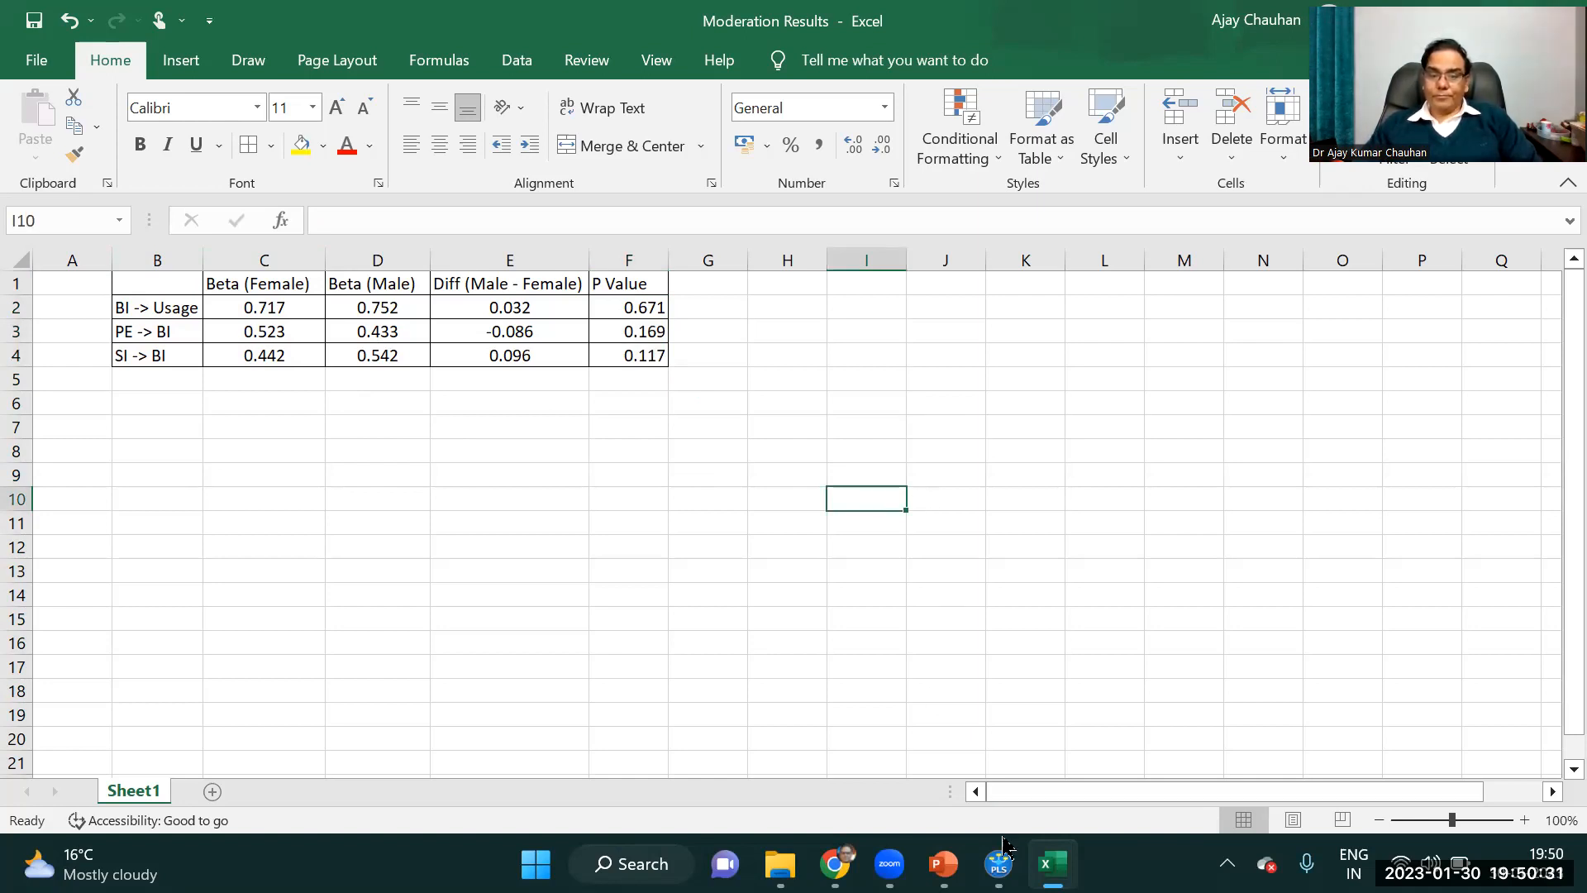
Switch to SmartPLS, leave the MGA results and the model, and open the Moderation dataset in the 5 Moderation project.
click(999, 863)
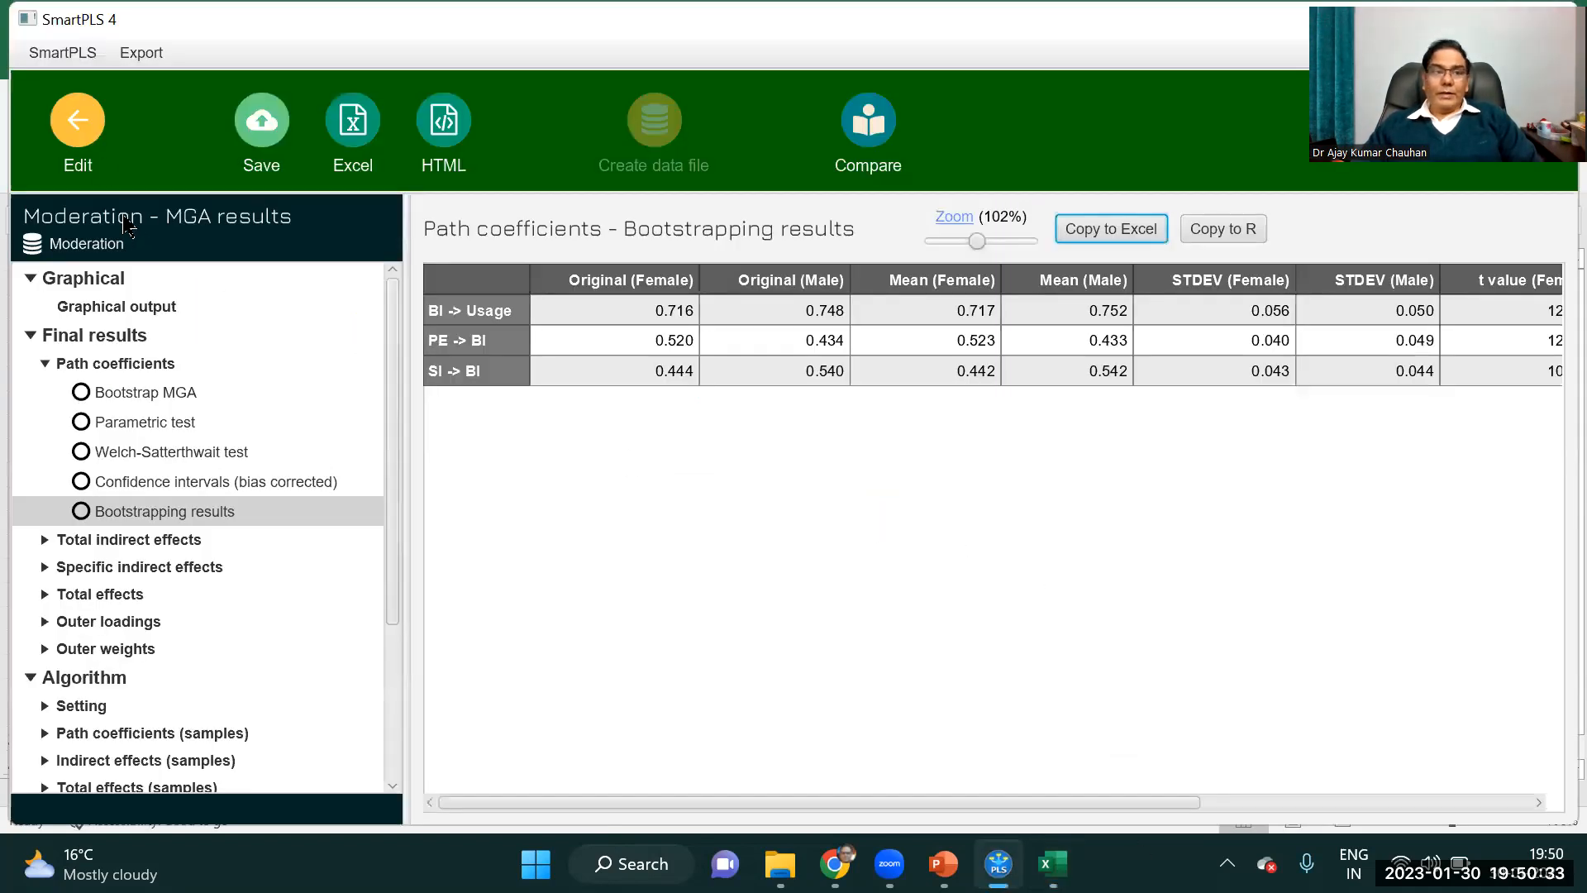
click(78, 136)
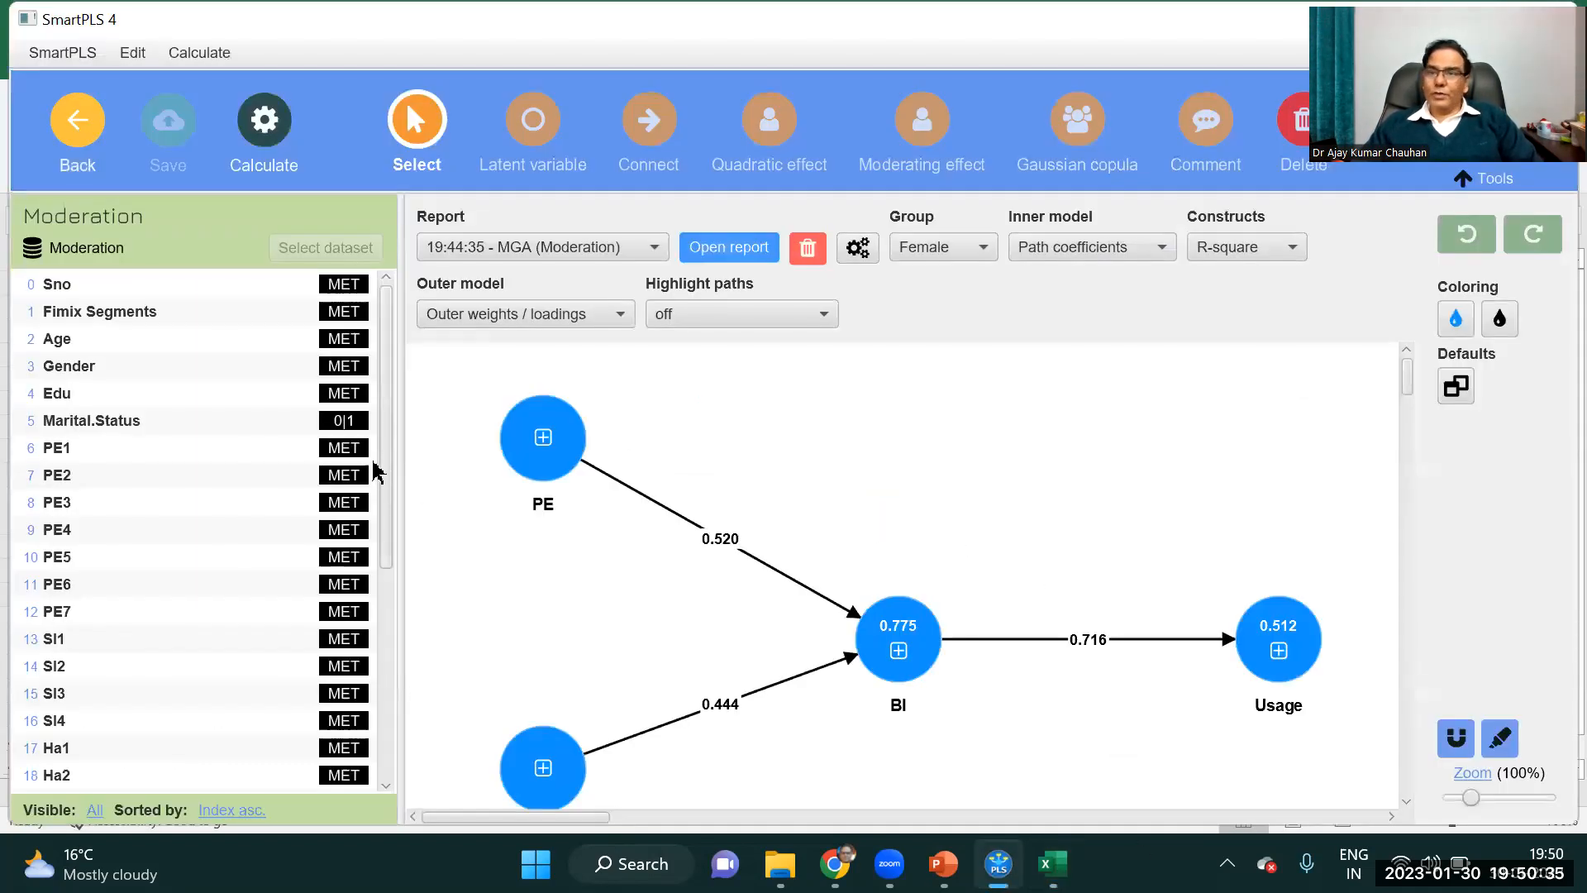
click(91, 153)
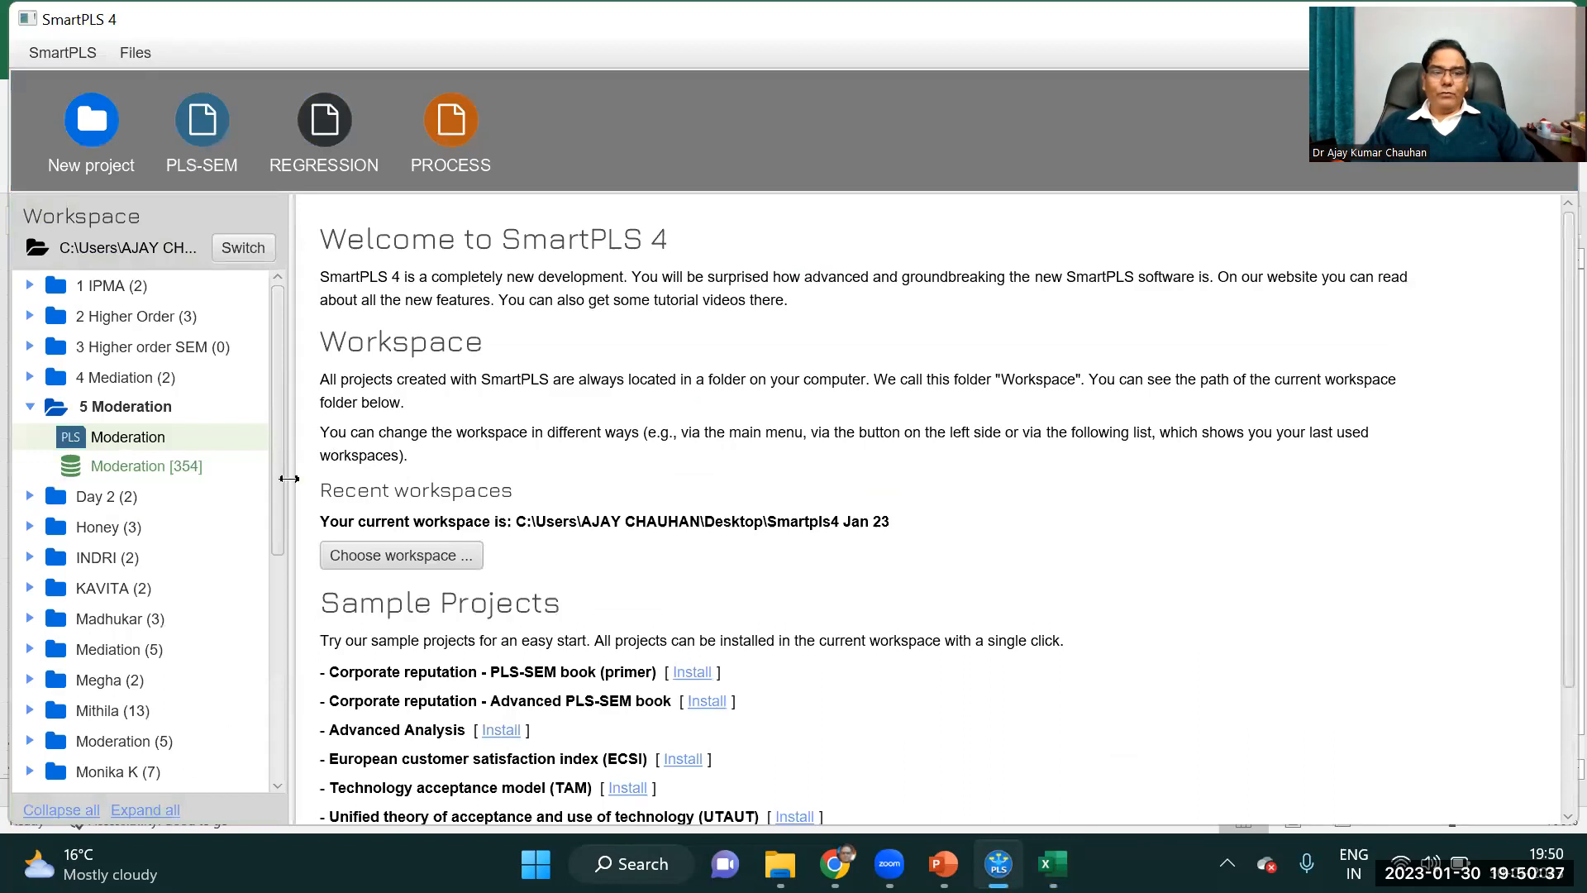
double_click(153, 468)
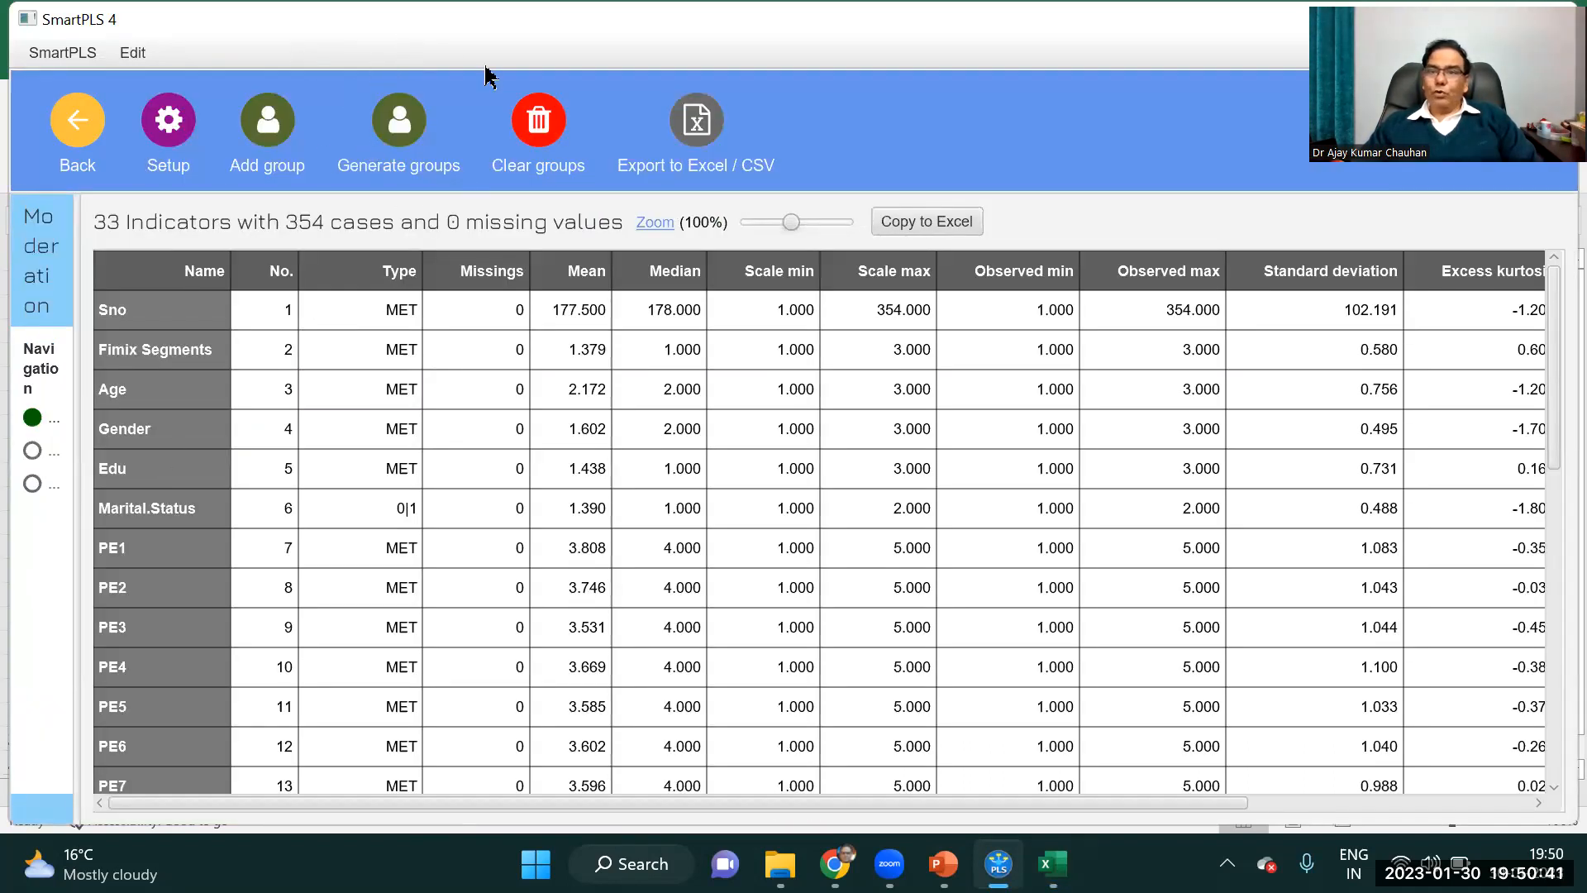
Generate data groups from the Age indicator with the name pattern Group_$0 and a minimum of 10 cases per group.
click(405, 135)
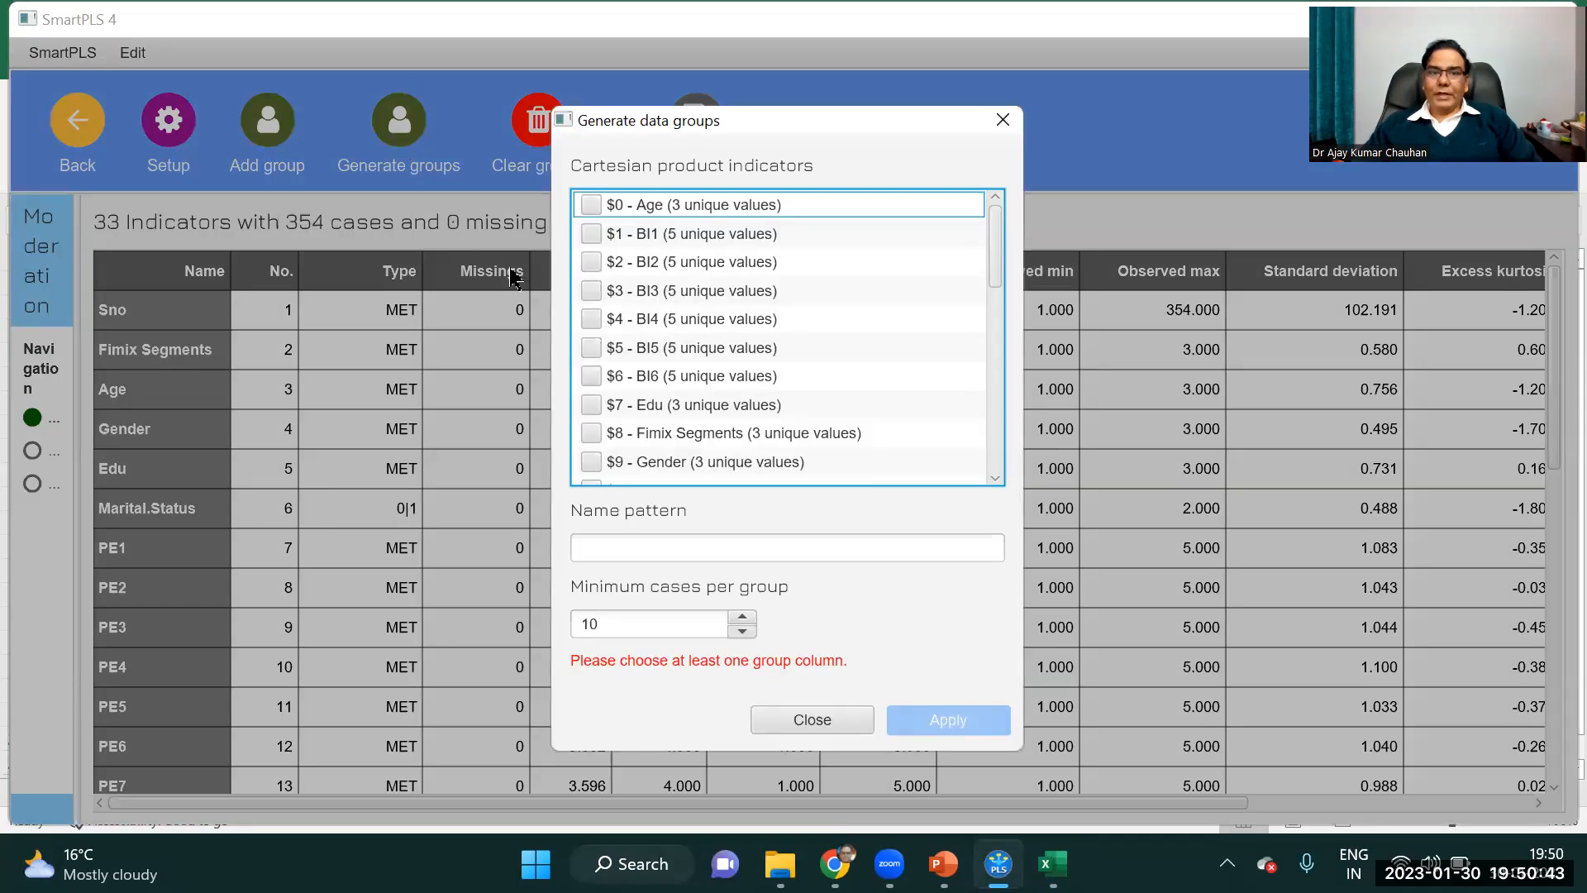
click(748, 207)
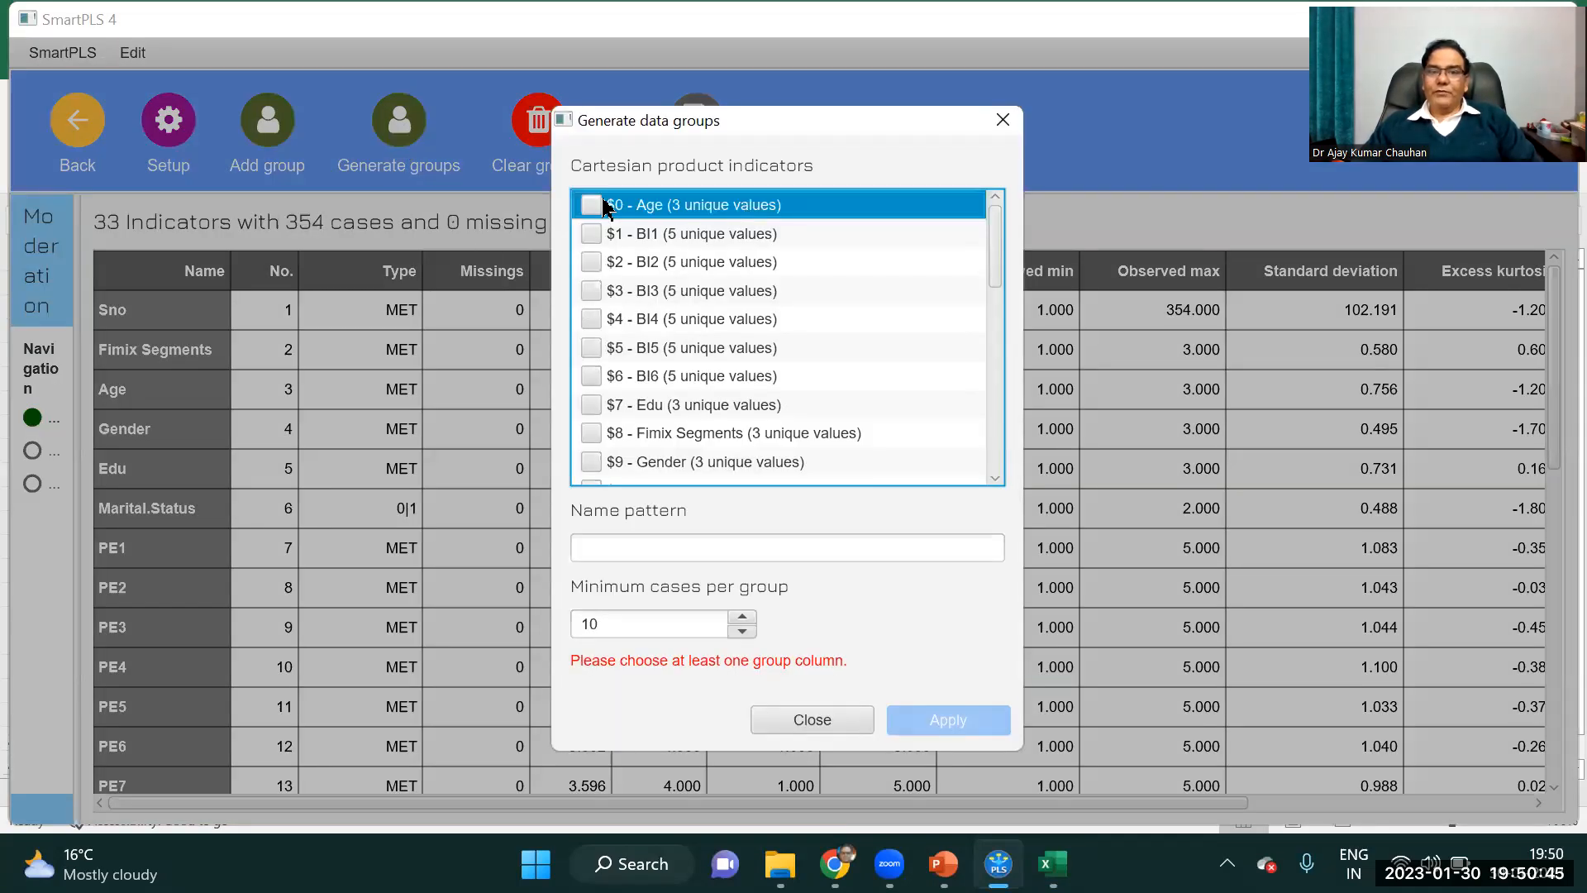
click(591, 205)
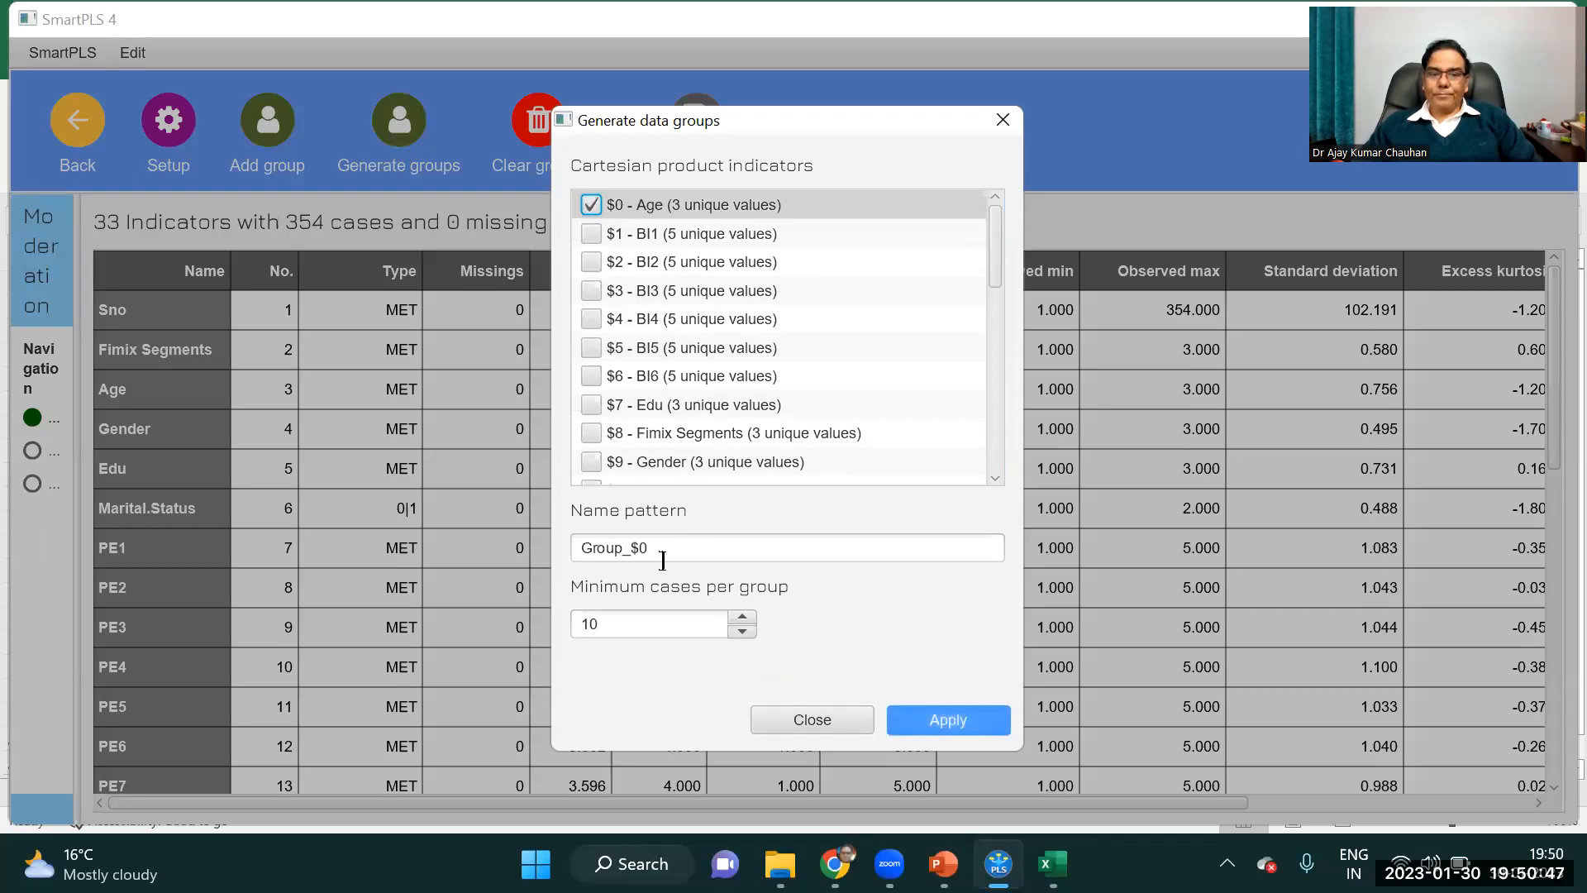
click(942, 719)
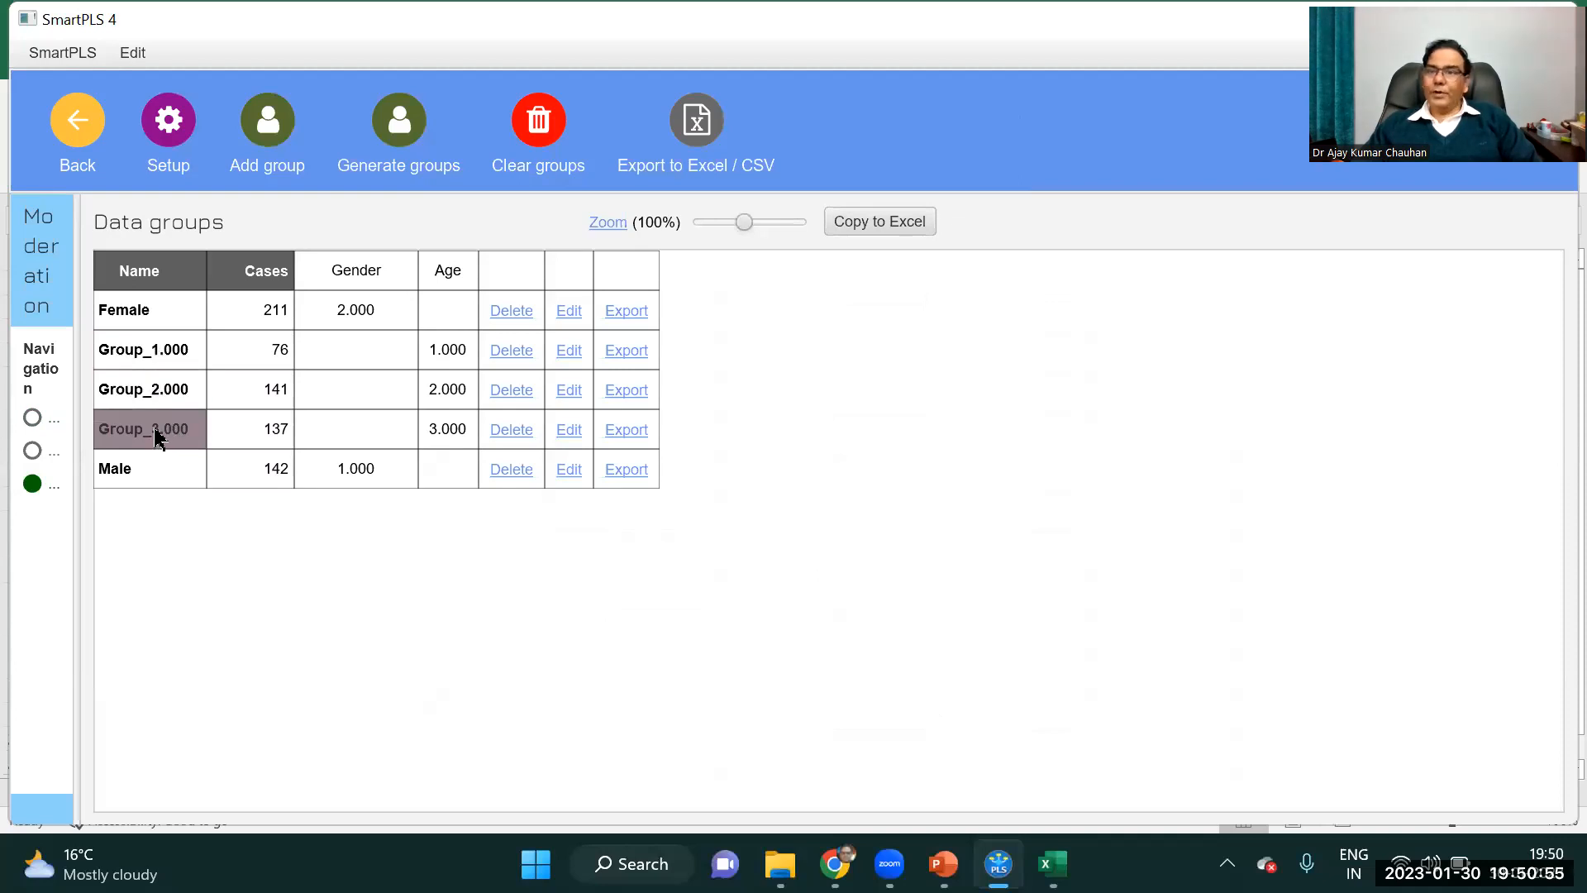
Rename the data group Group_1.000, where Age equals 1, as Young.
click(570, 351)
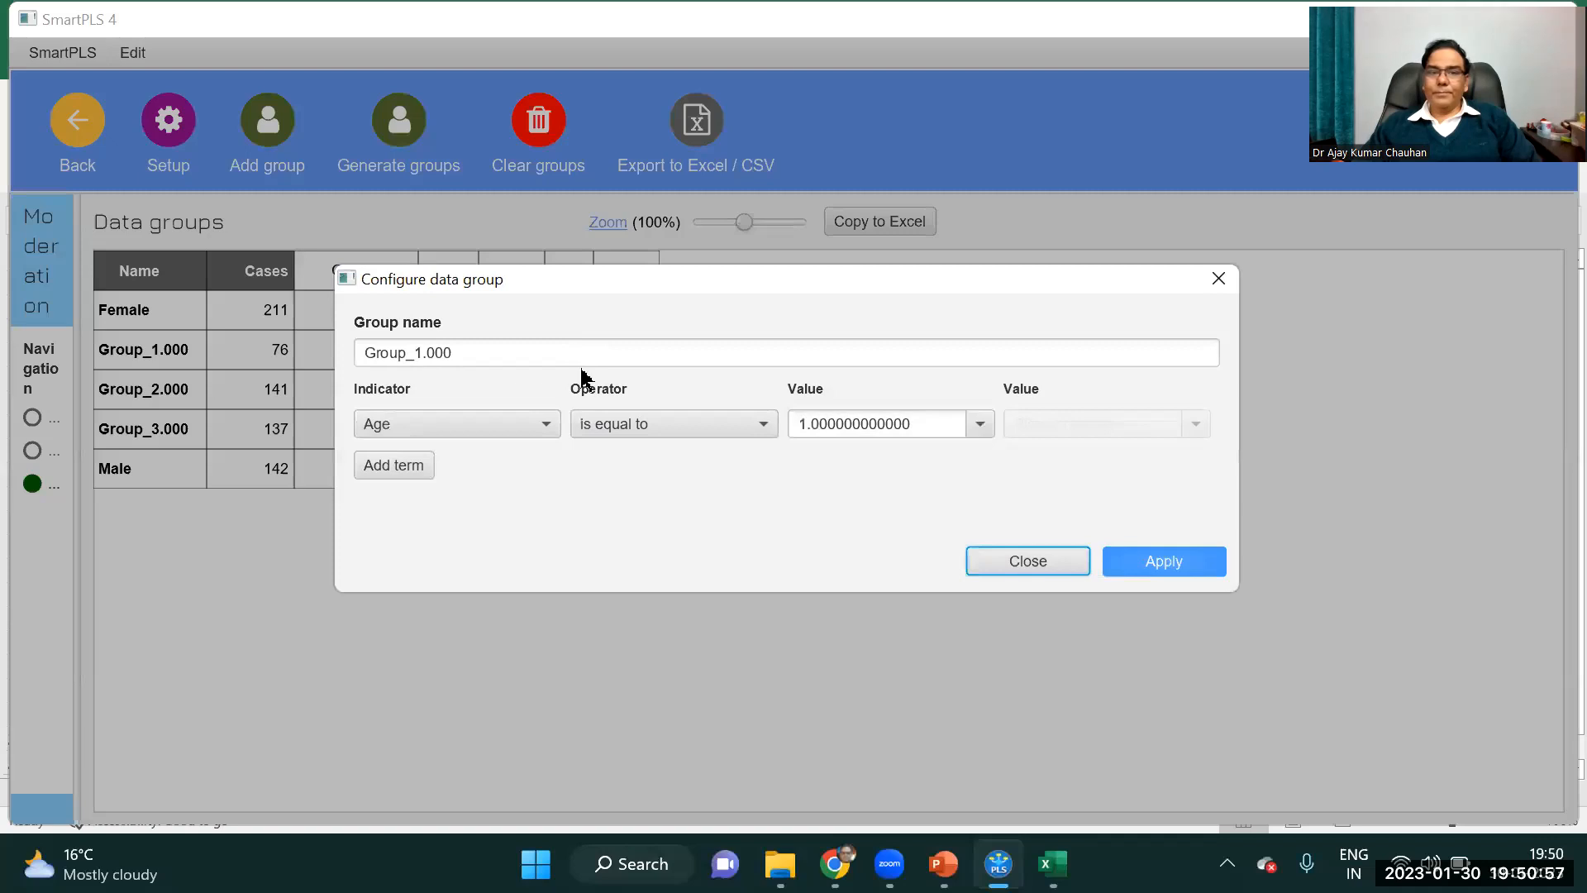
drag(503, 358, 320, 354)
text(Y)
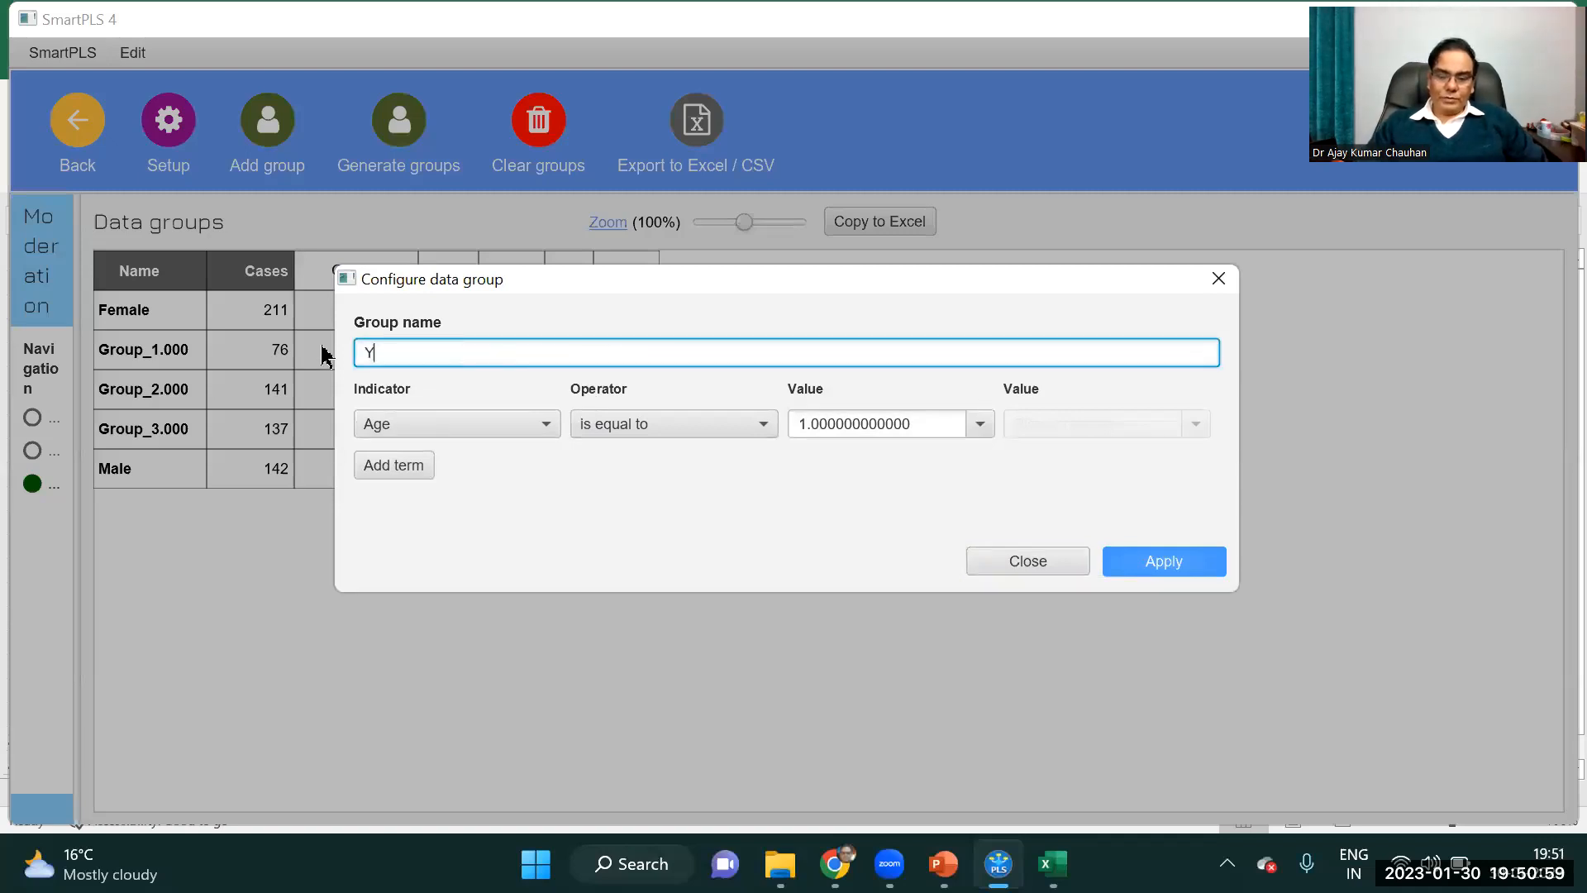
text(oung)
click(1148, 566)
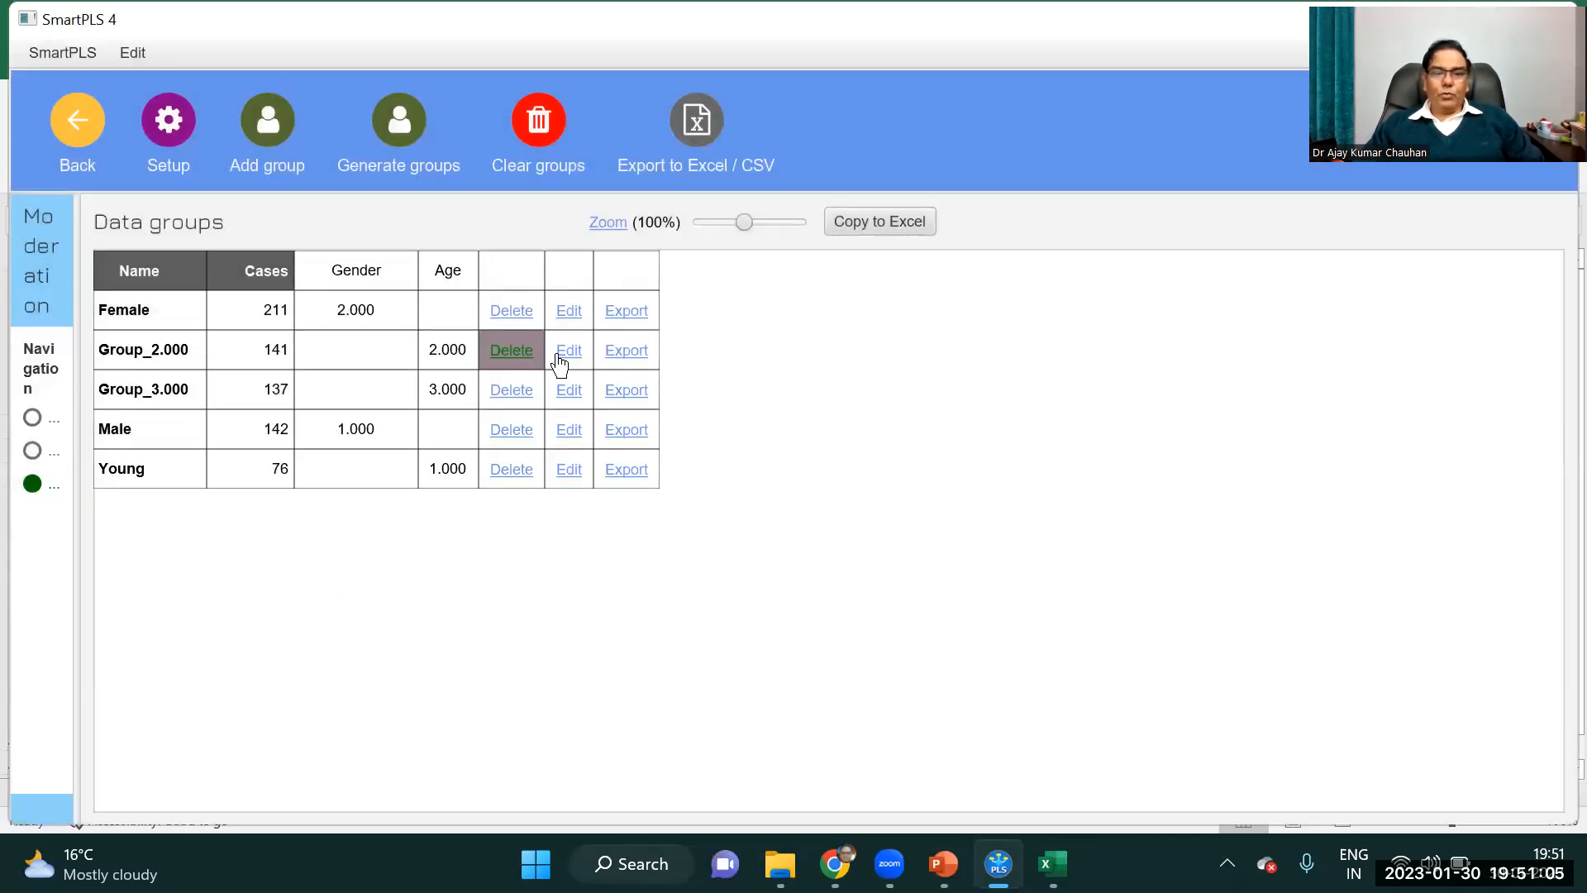
Rename the data group Group_2.000, where Age equals 2, as Middle.
click(560, 355)
drag(534, 359, 319, 352)
text(Middle)
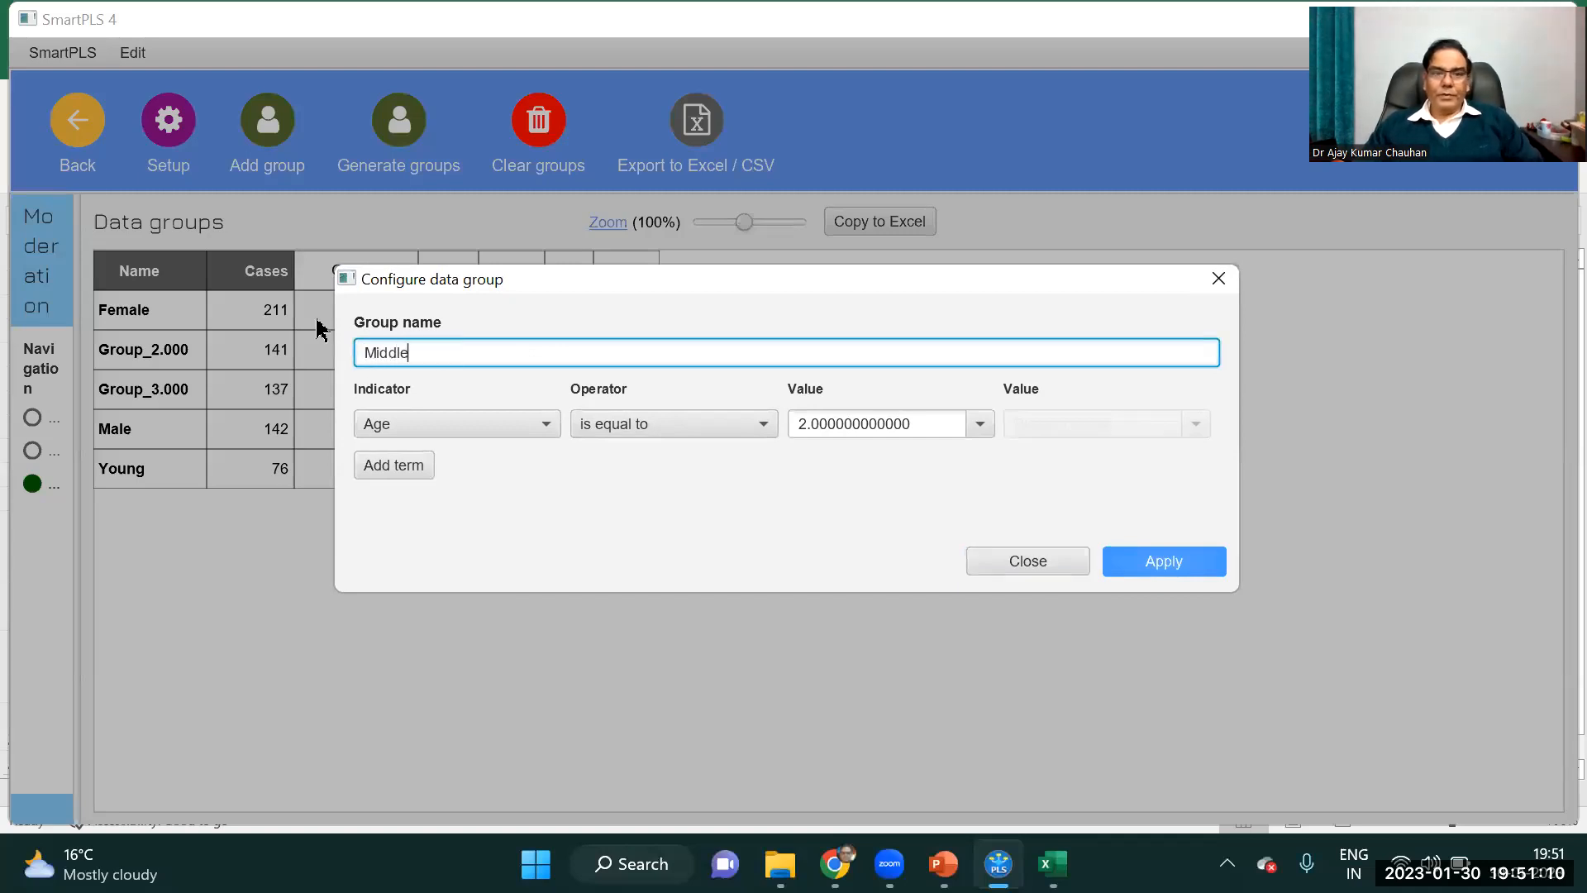
click(1161, 561)
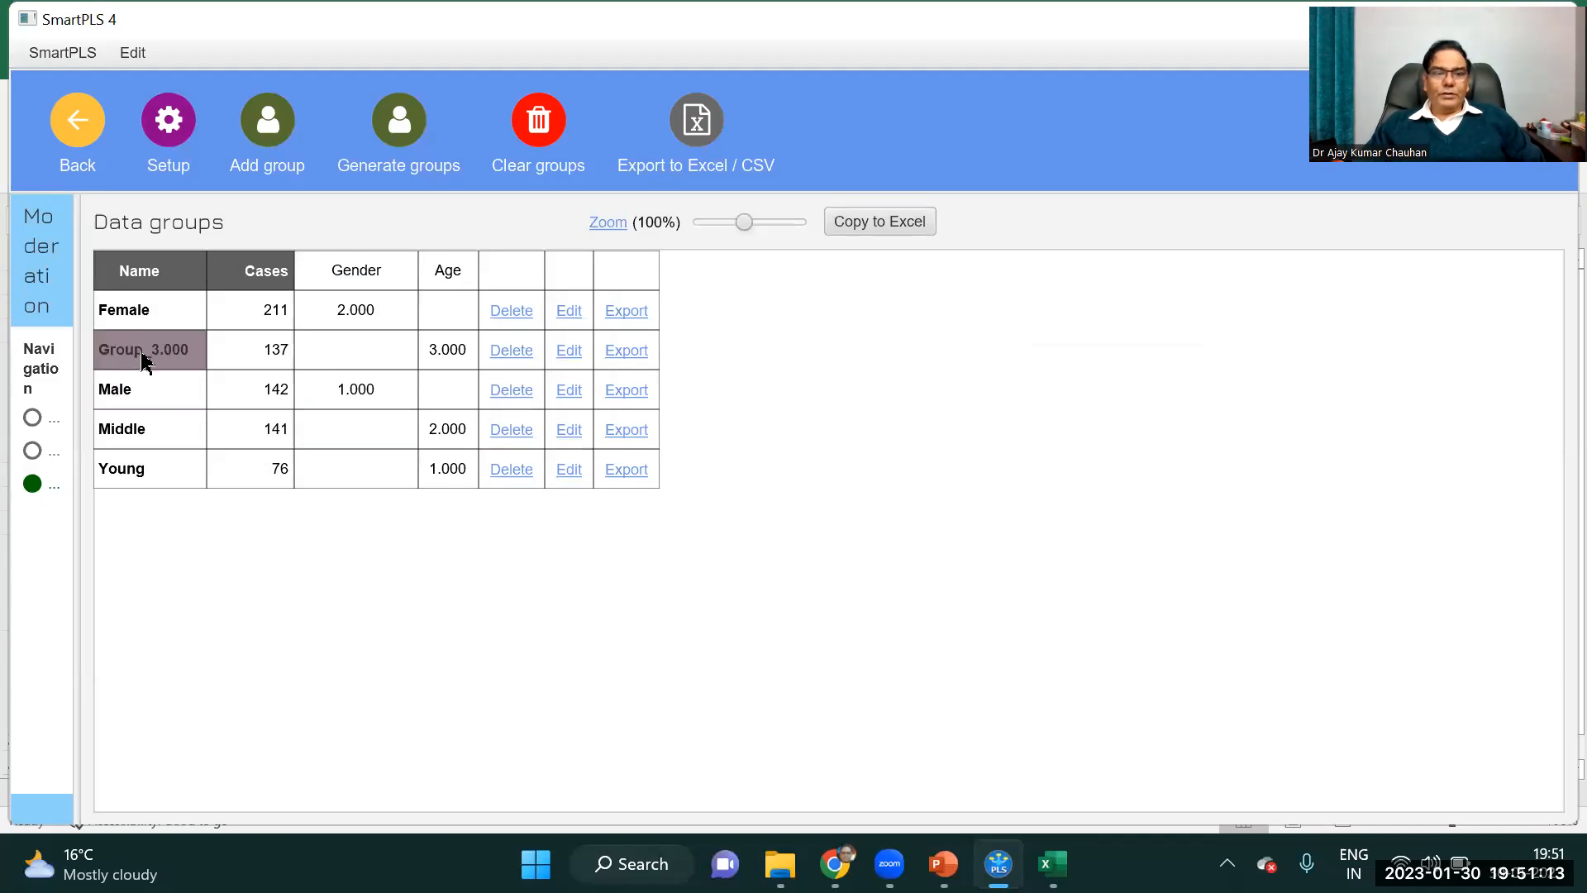
Rename the data group Group_3.000 as Old and delete the Female and Male groups.
click(569, 351)
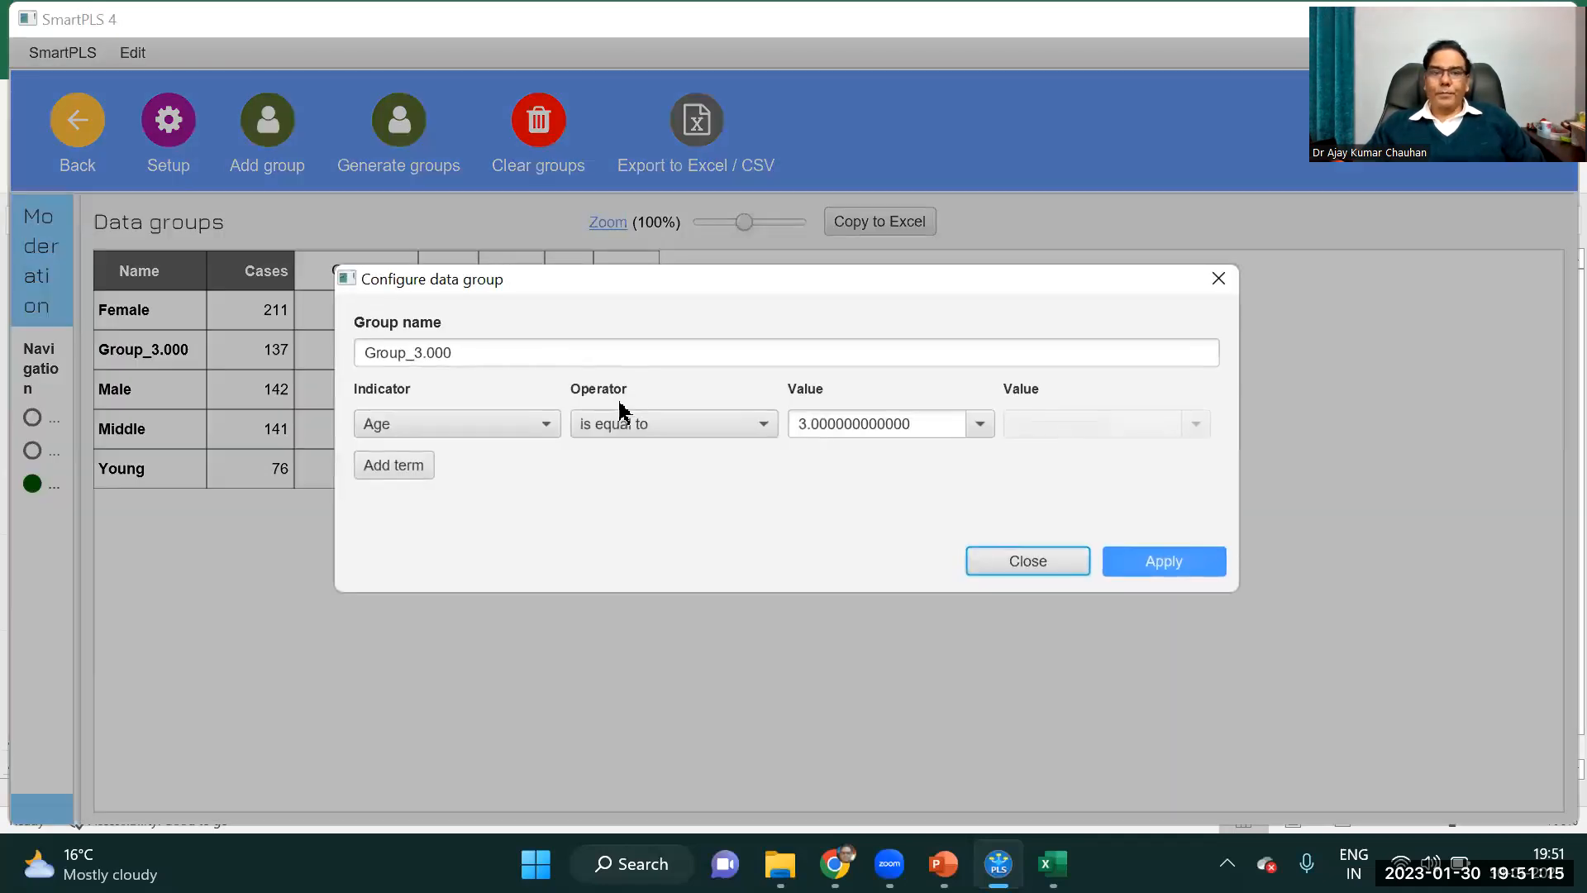
text(Old)
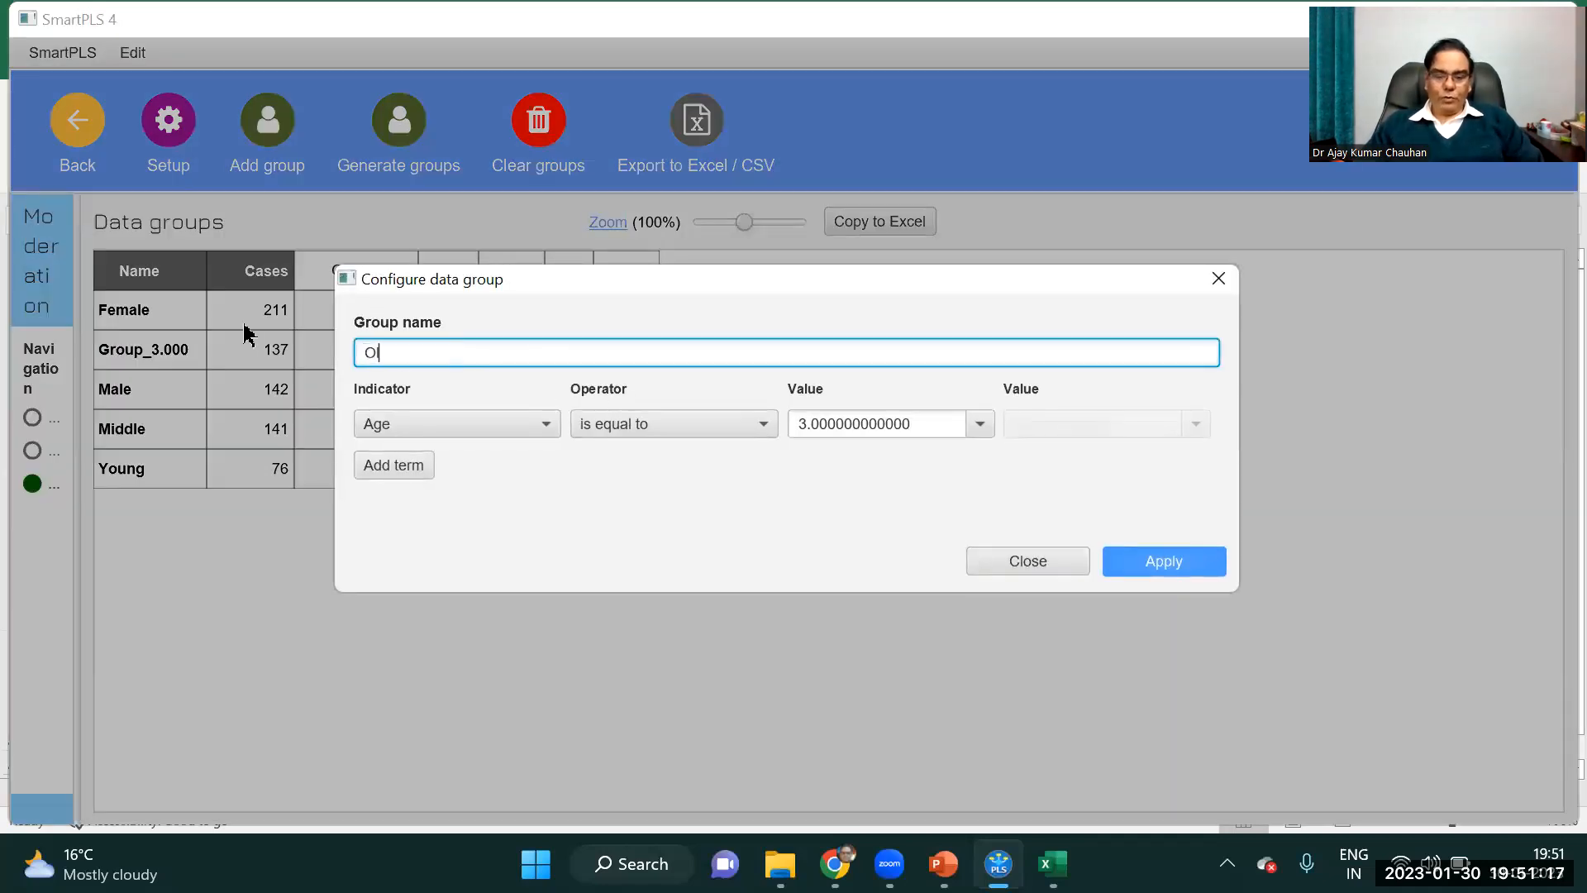
click(1158, 564)
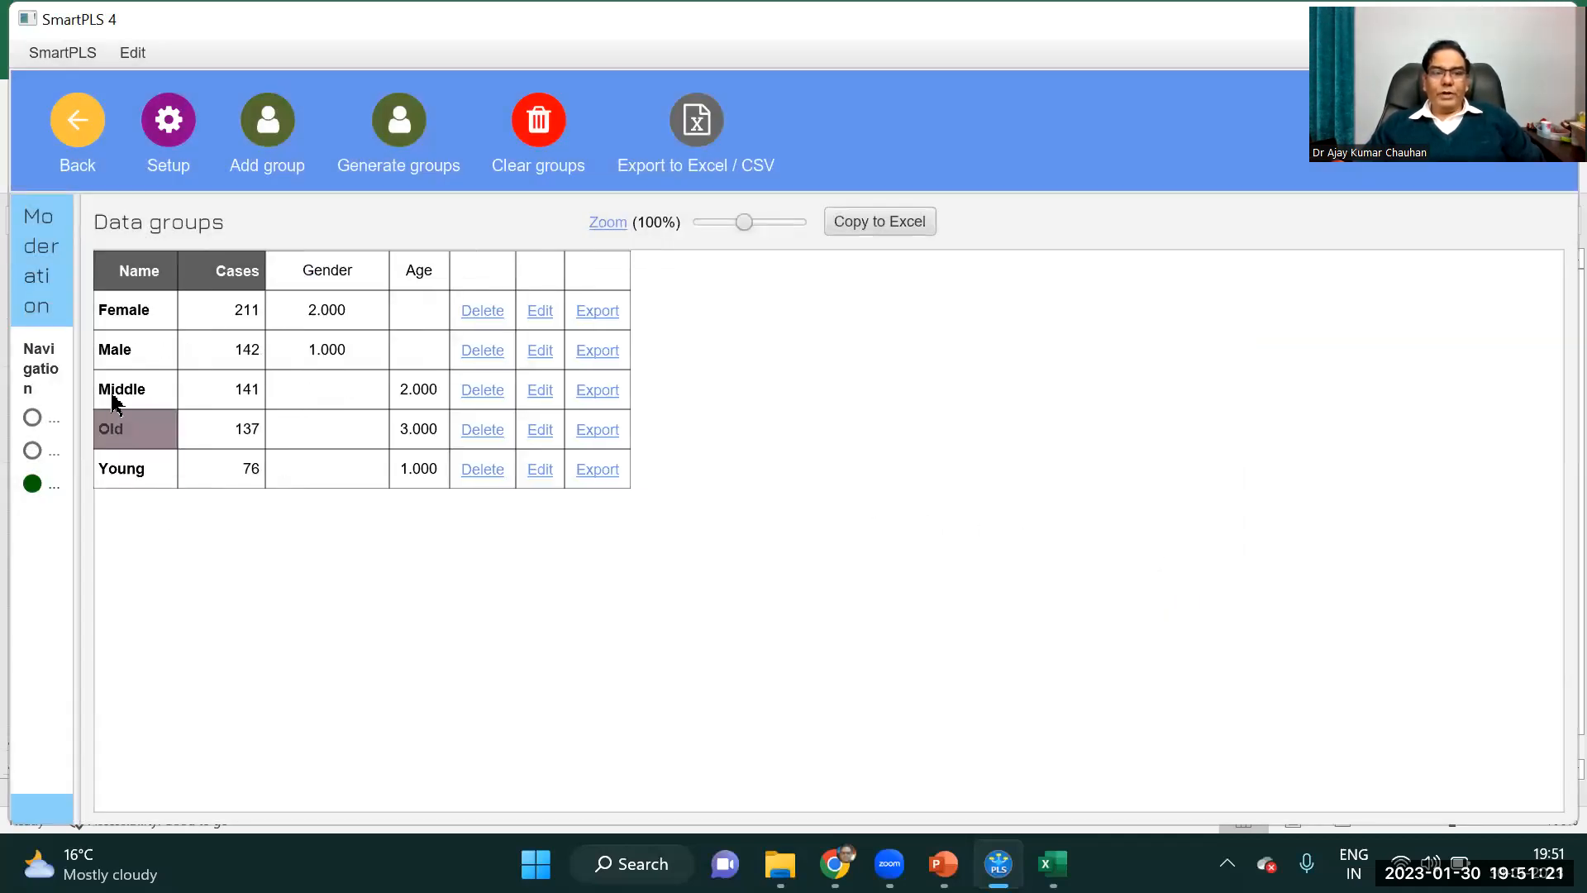
click(478, 312)
click(478, 315)
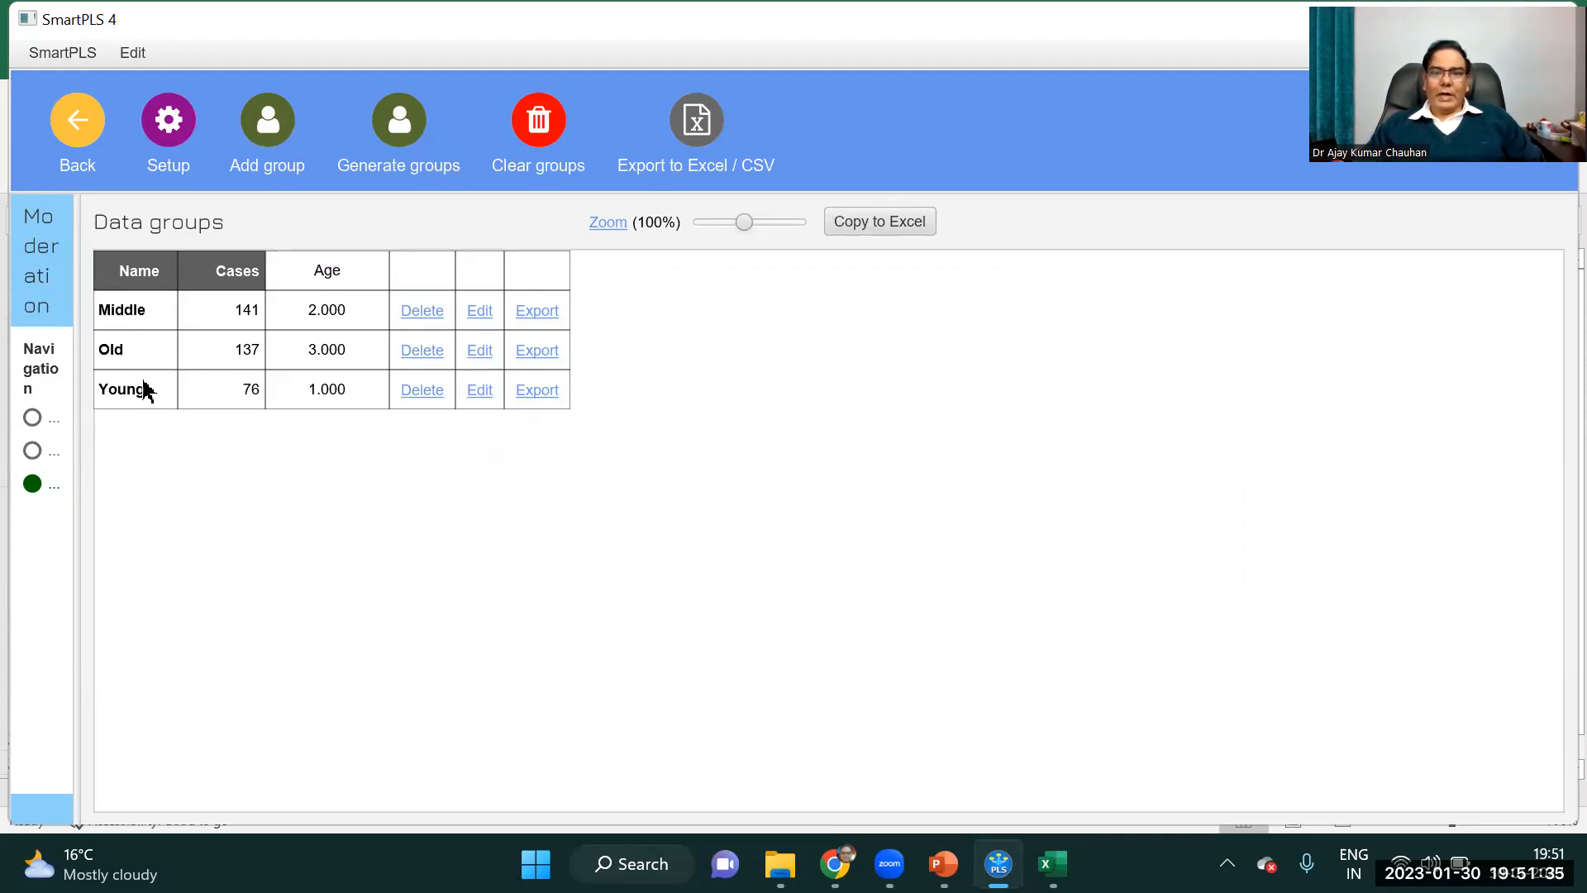
Return to the workspace, open the Moderation PLS model and bring up the Bootstrap multigroup analysis setup.
click(79, 145)
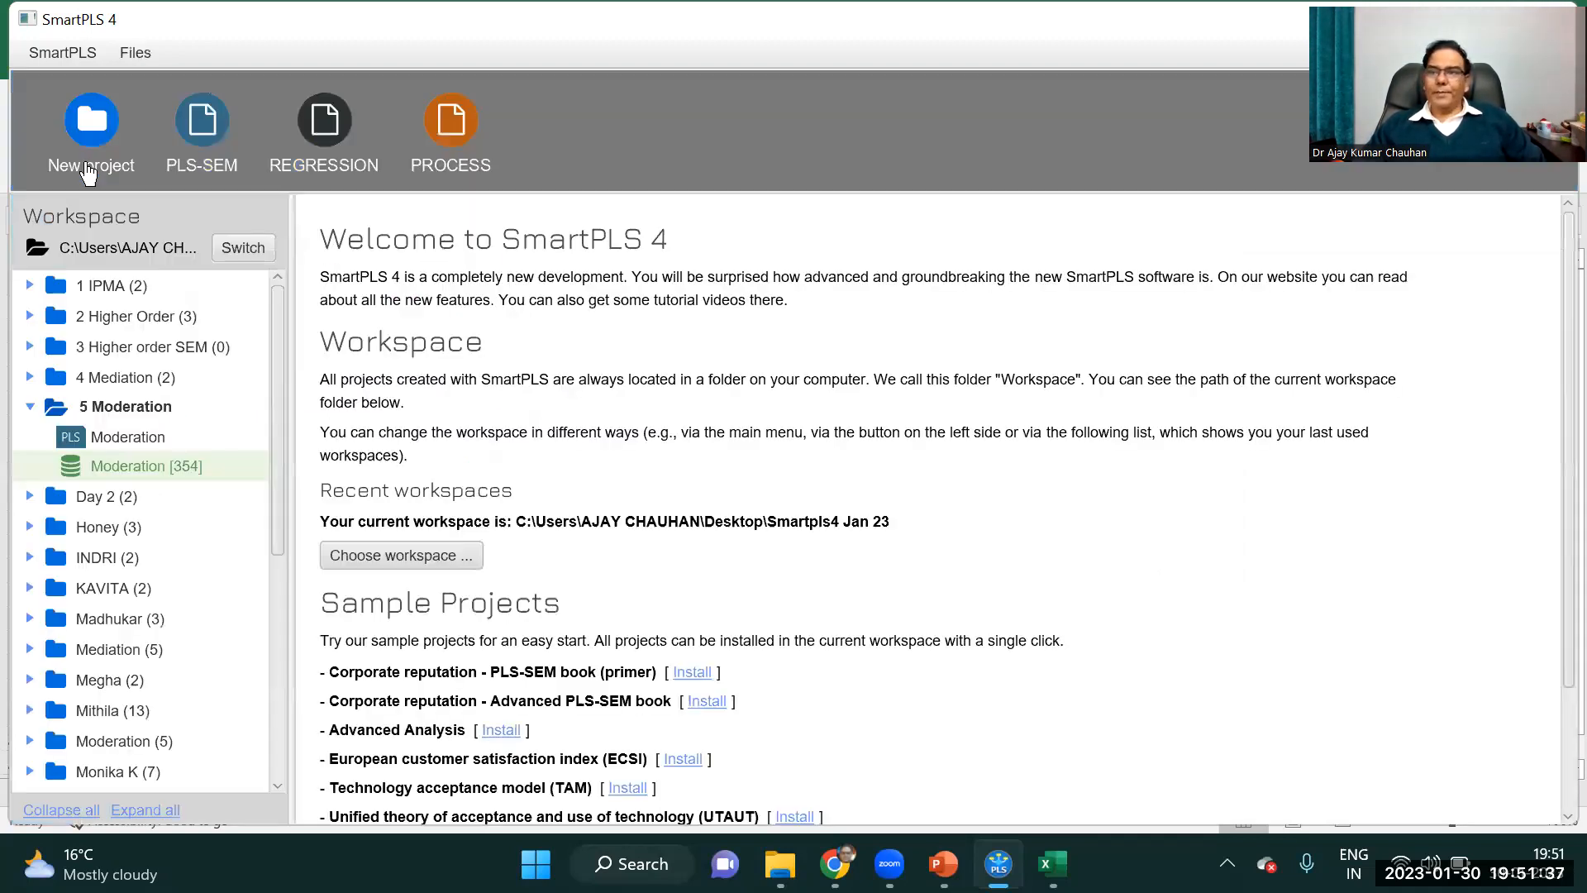
double_click(124, 439)
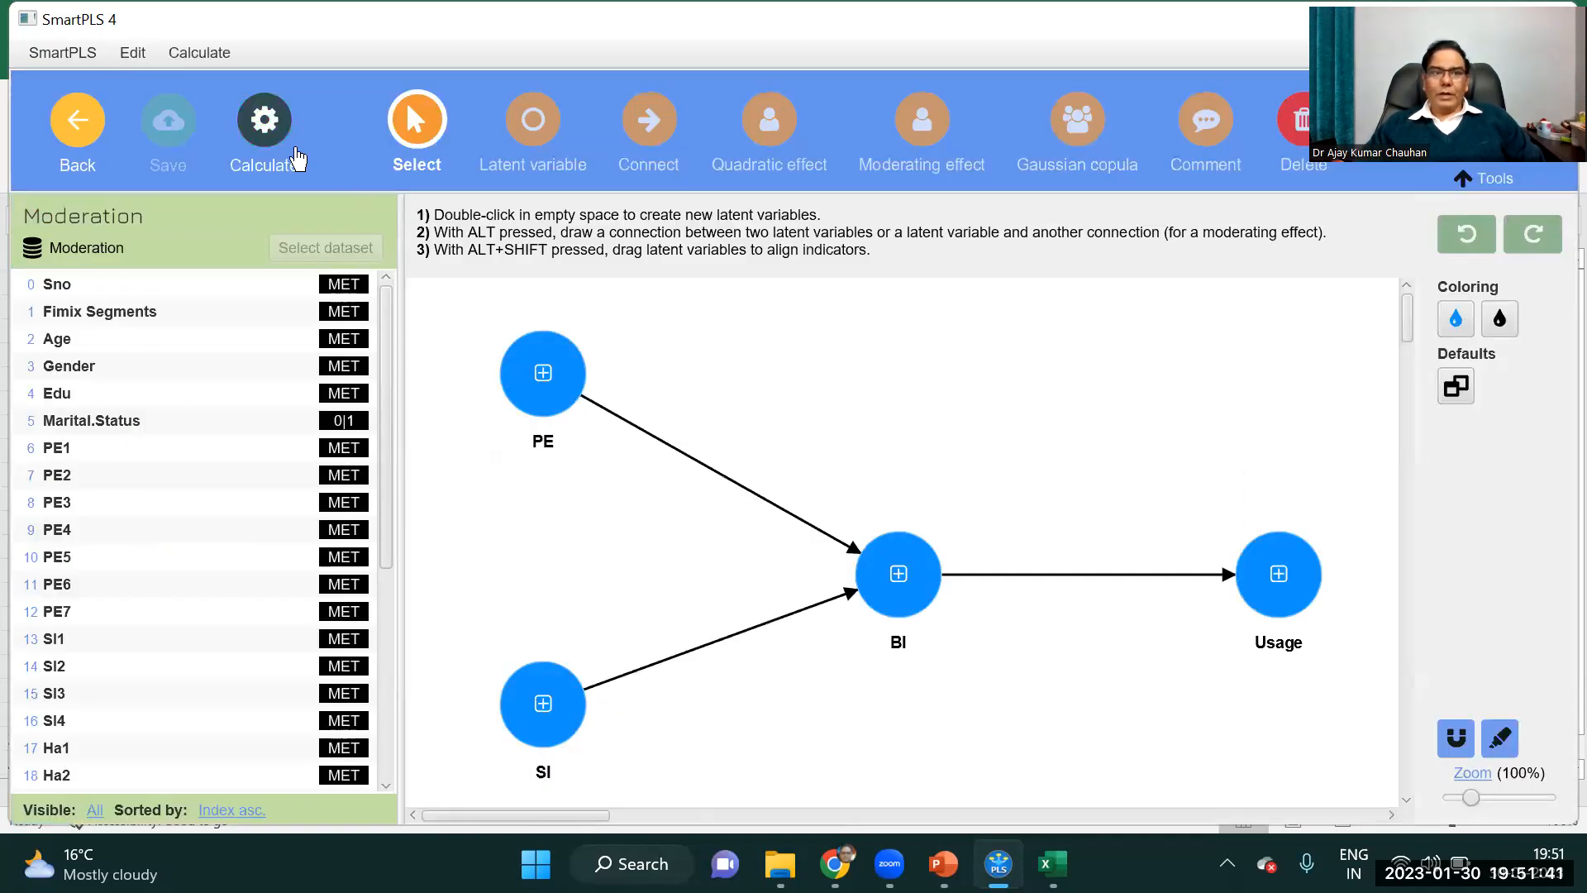
click(267, 131)
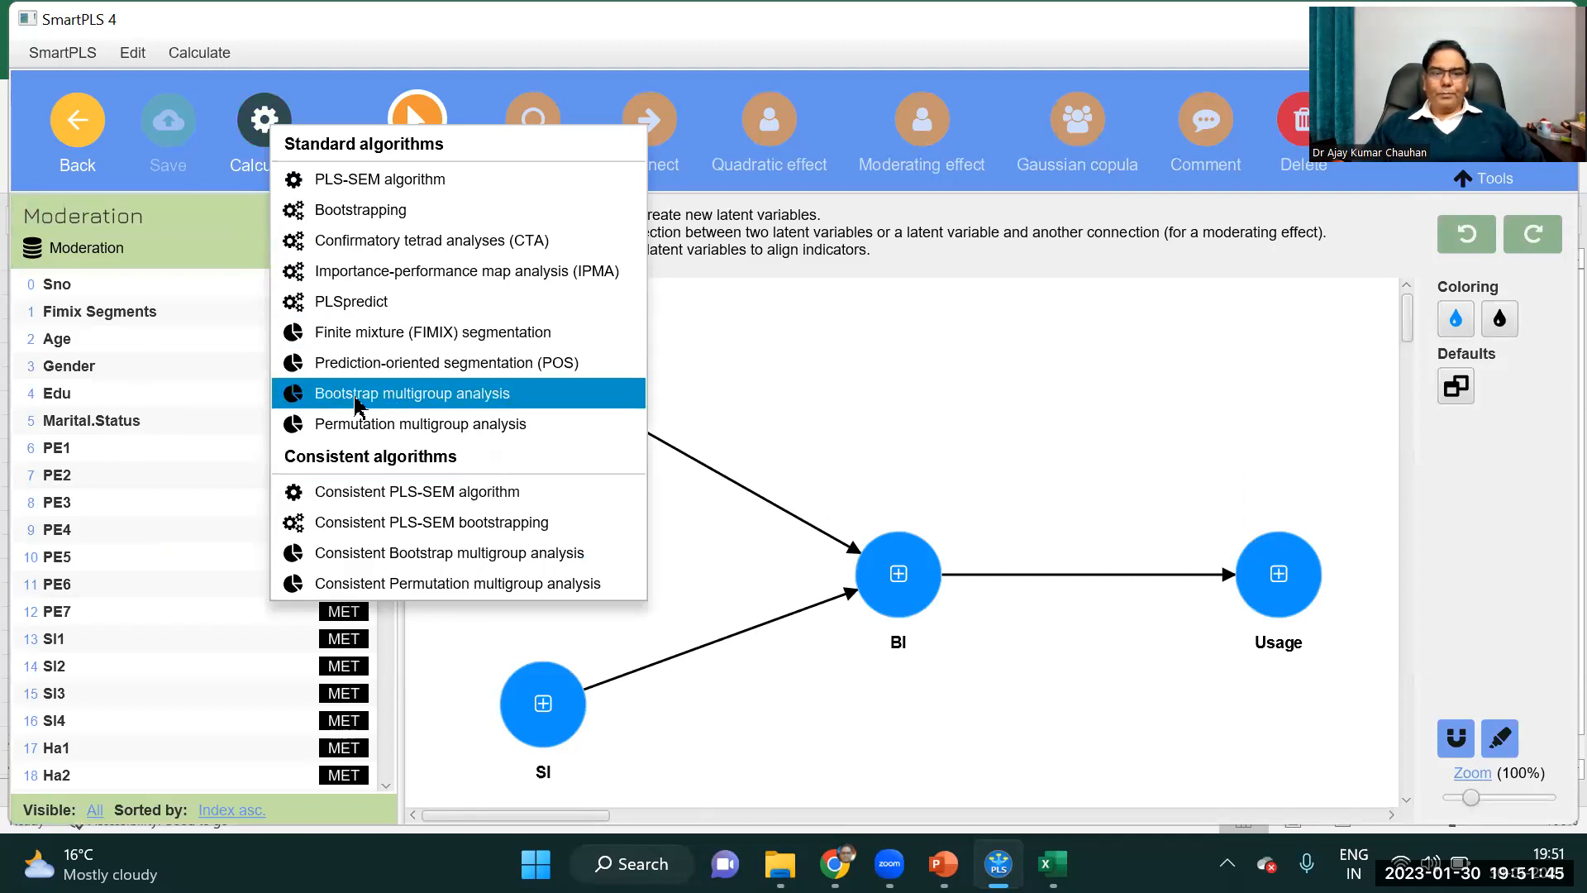
click(489, 395)
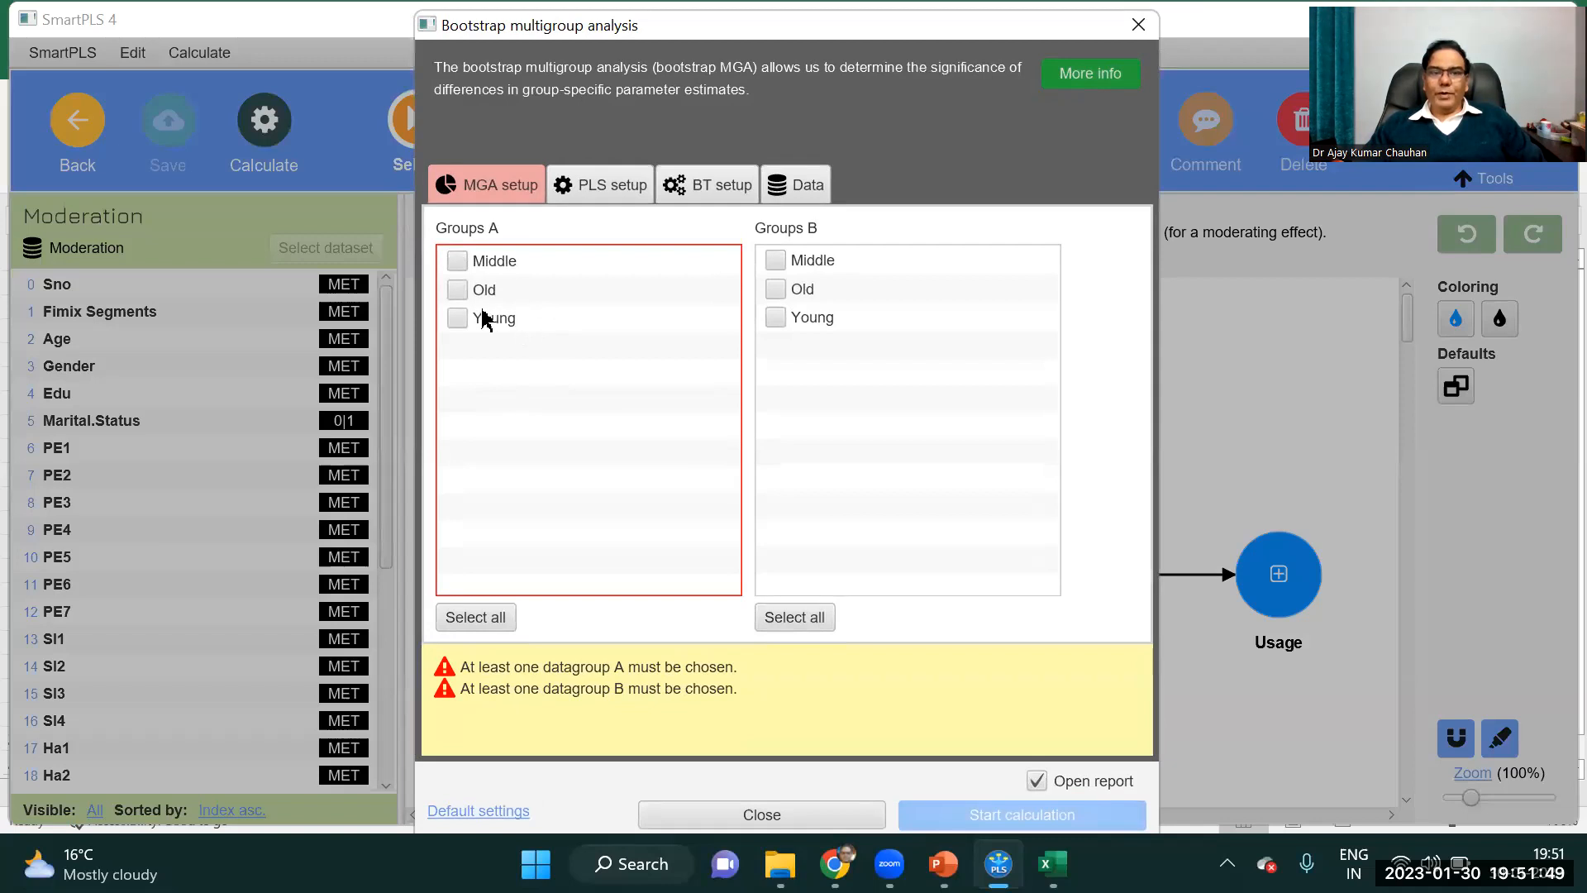
Include Middle, Old and Young in both Groups A and Groups B, and start the bootstrap multigroup calculation.
click(457, 290)
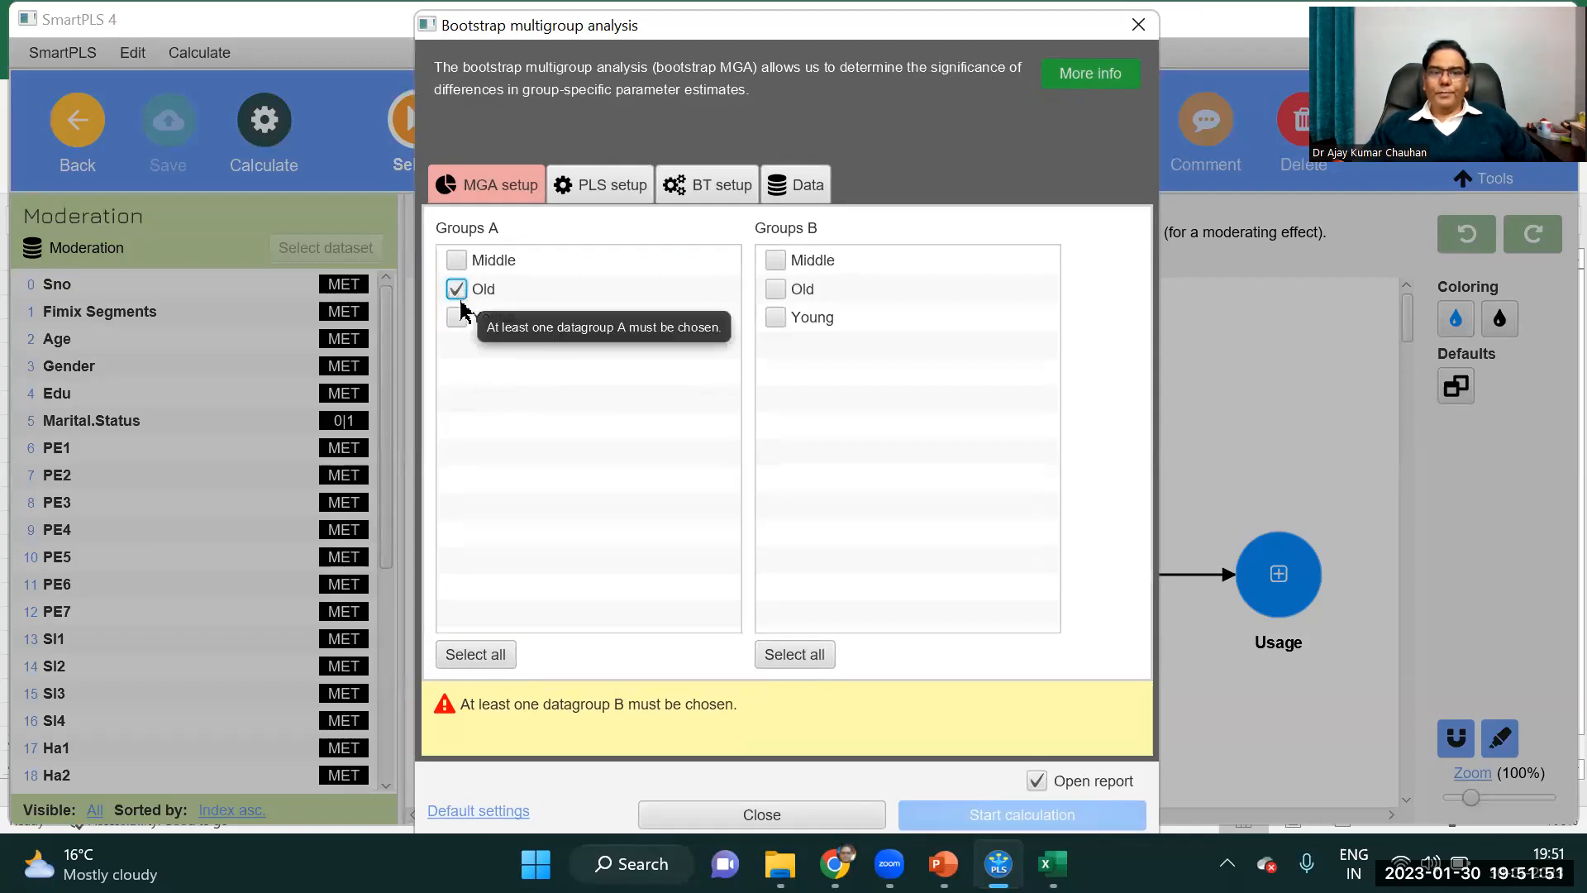
click(456, 261)
click(455, 317)
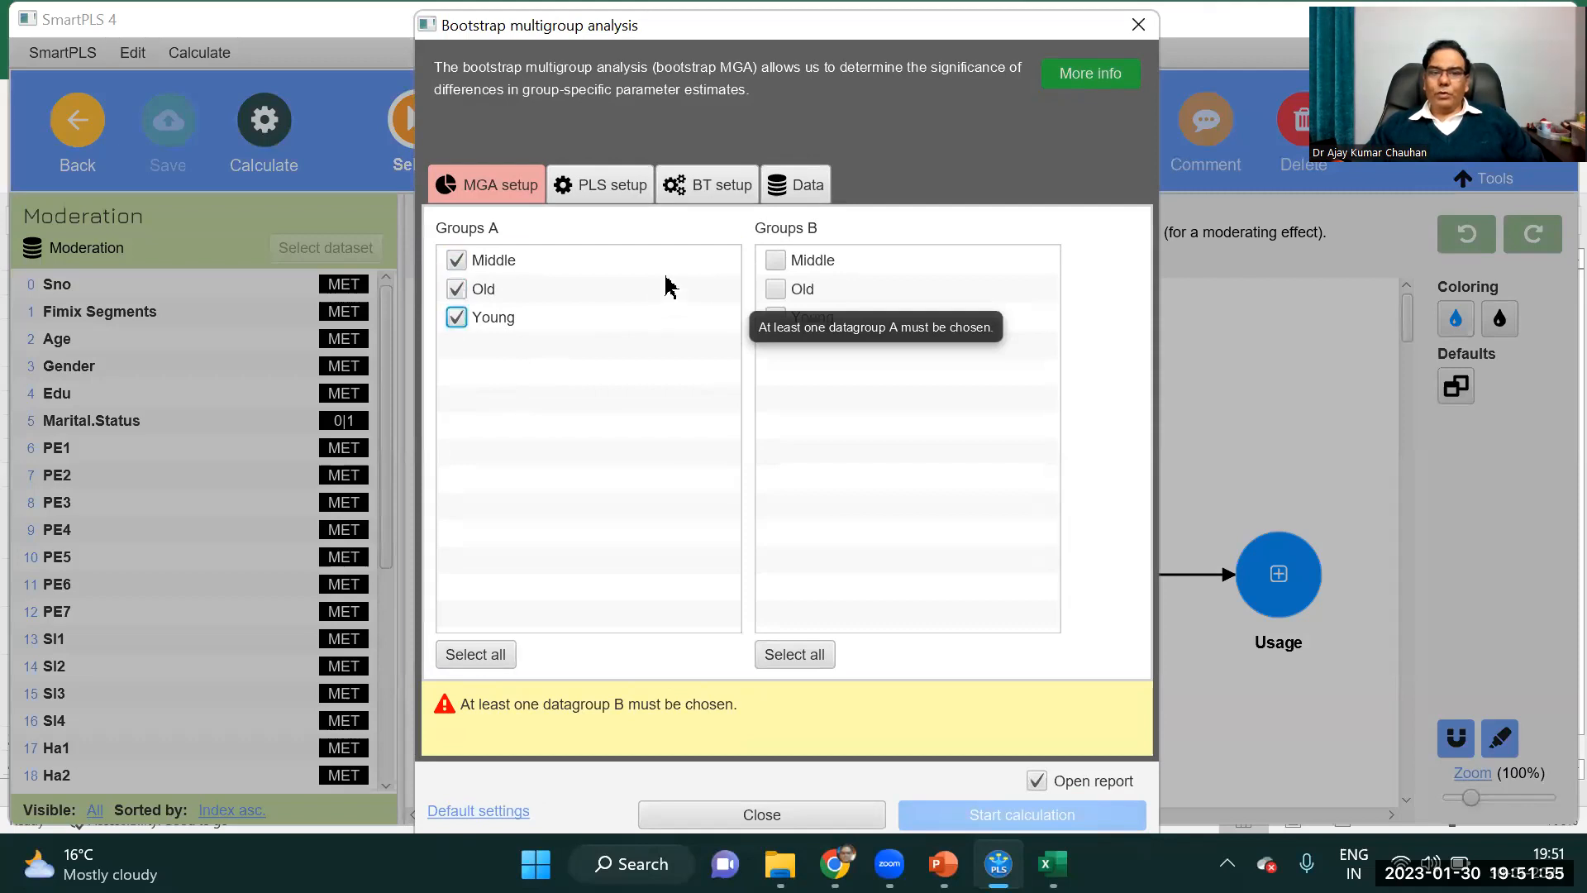
click(773, 261)
click(775, 318)
click(775, 289)
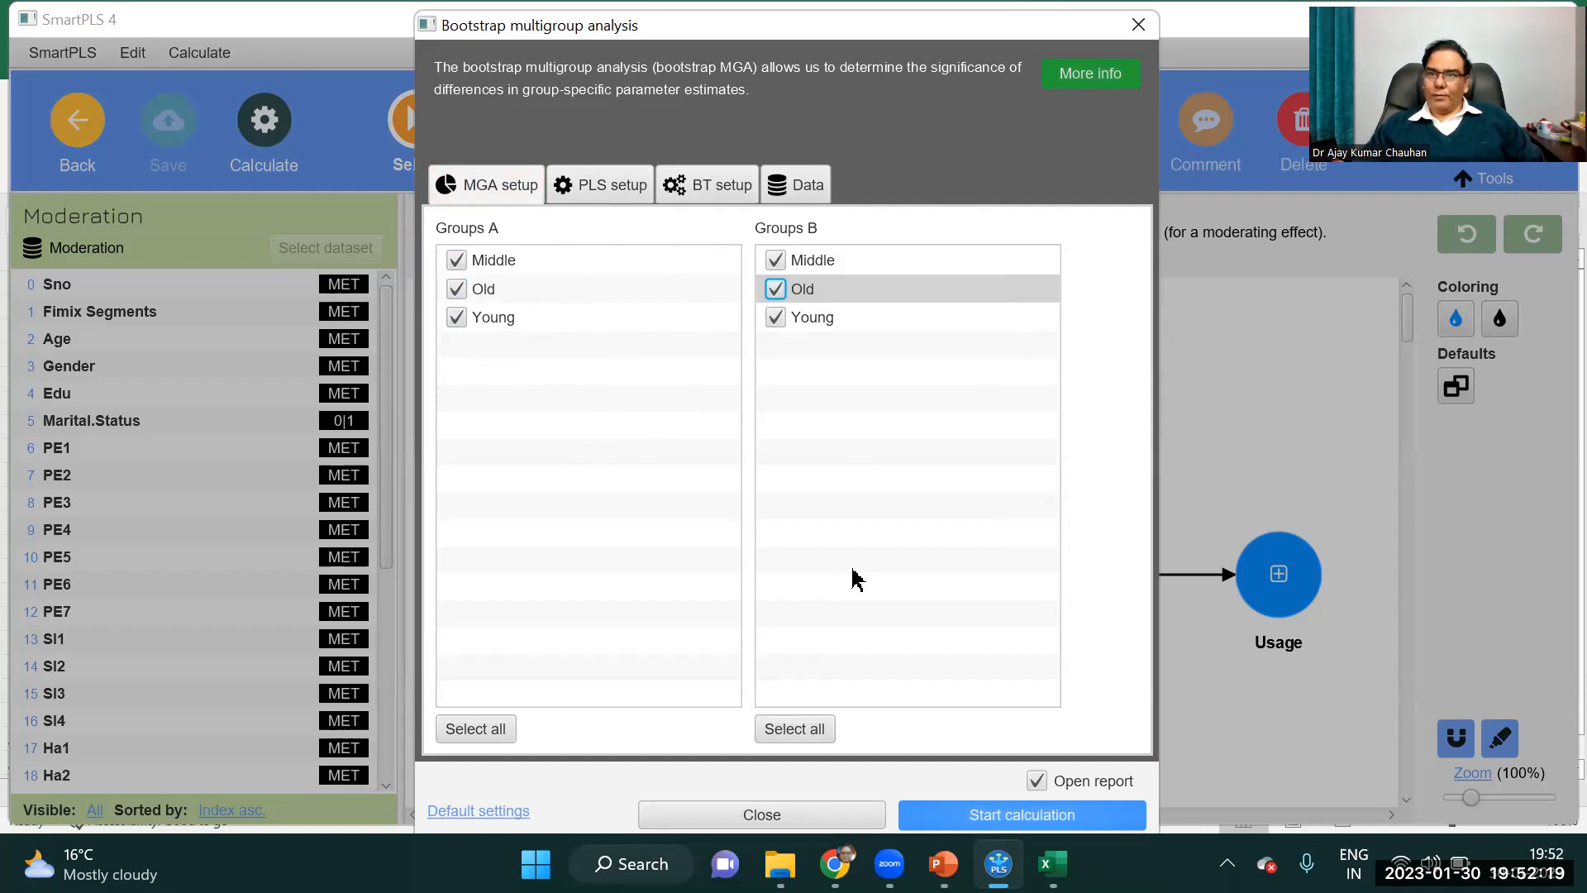
click(1023, 815)
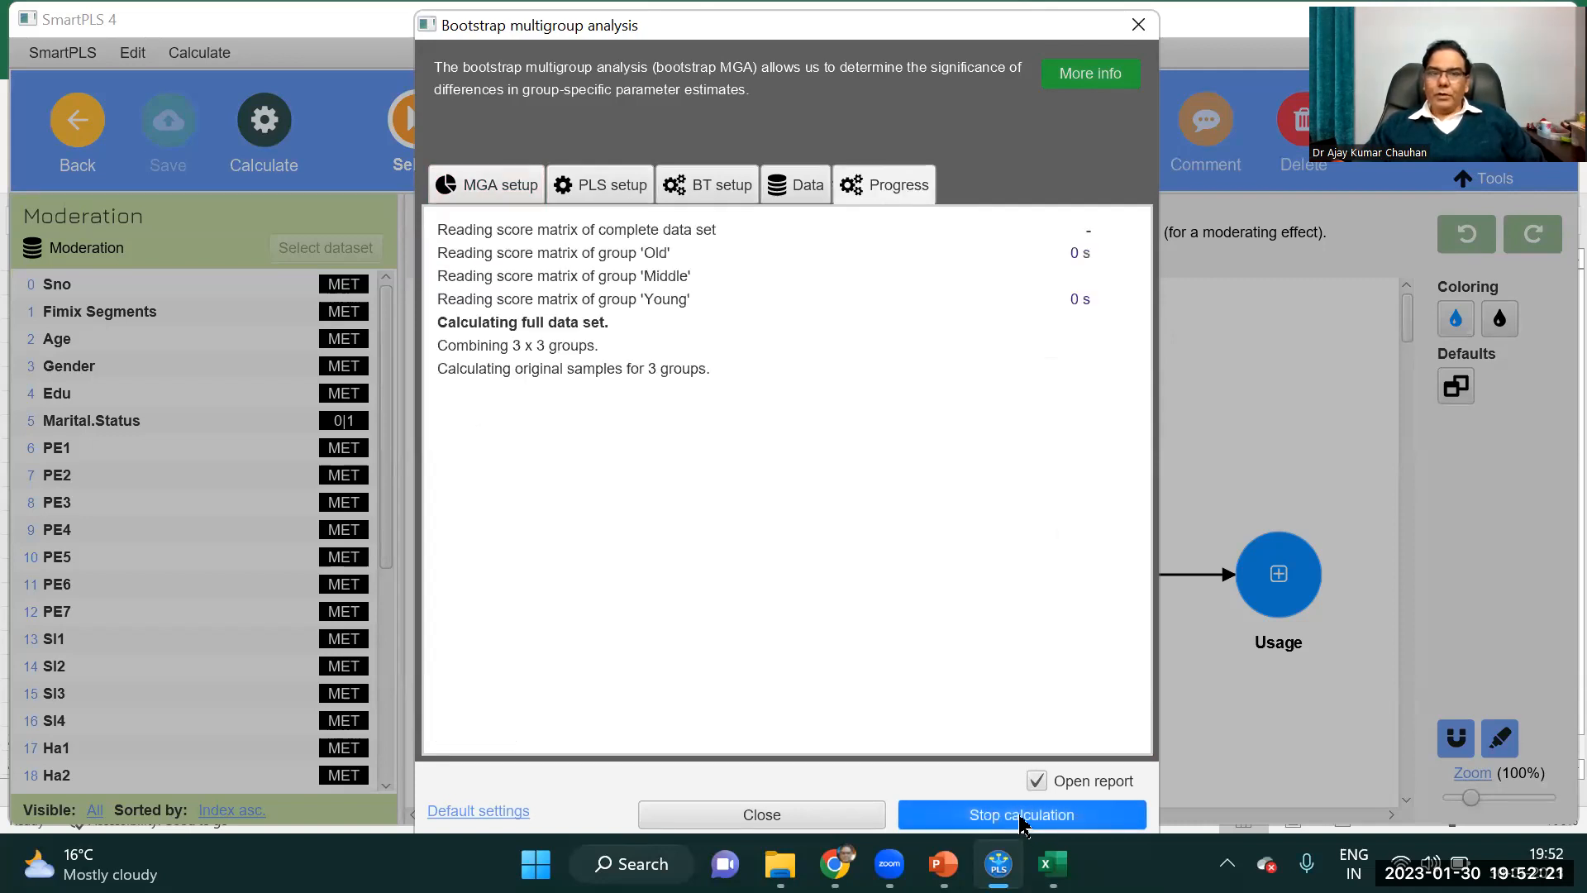
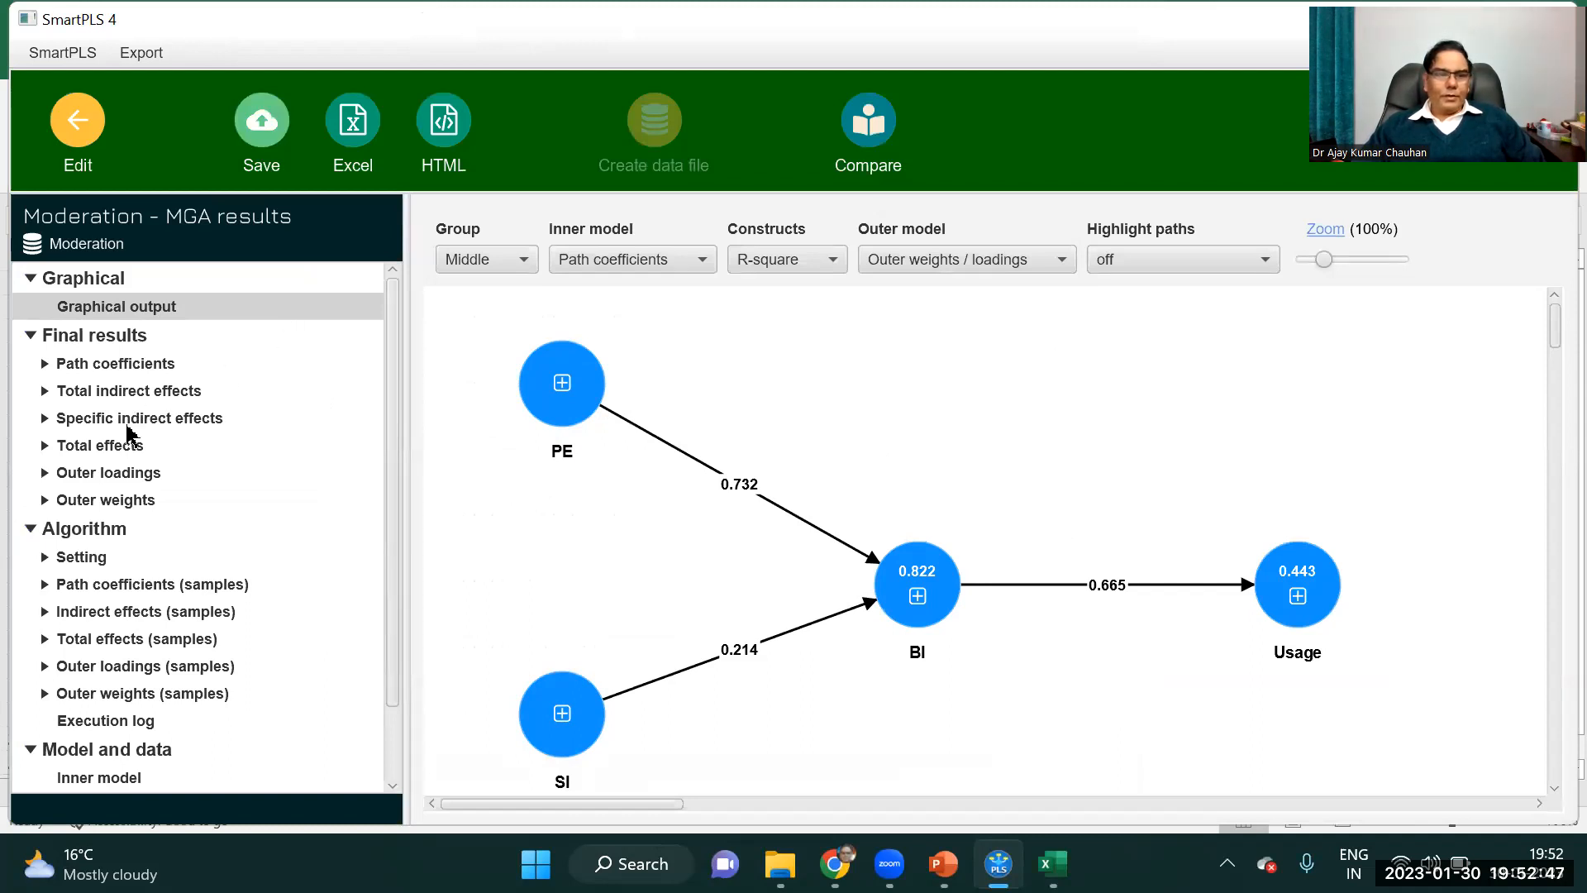
Copy the Bootstrap MGA path coefficients table and paste it at cell H1 of the Moderation Results workbook in Excel.
click(113, 364)
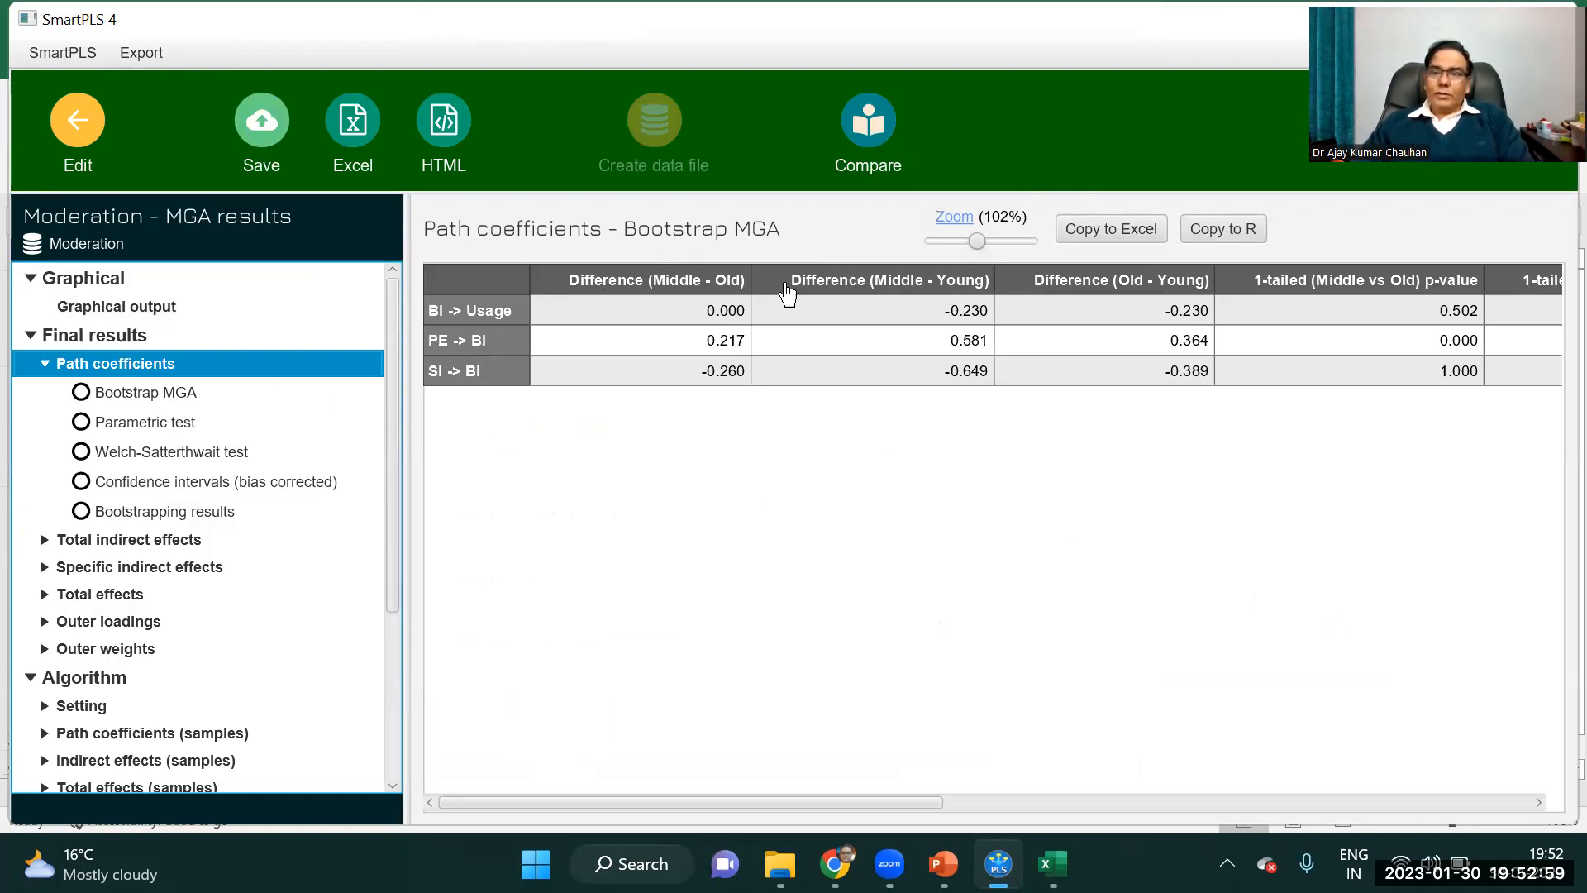
click(1102, 223)
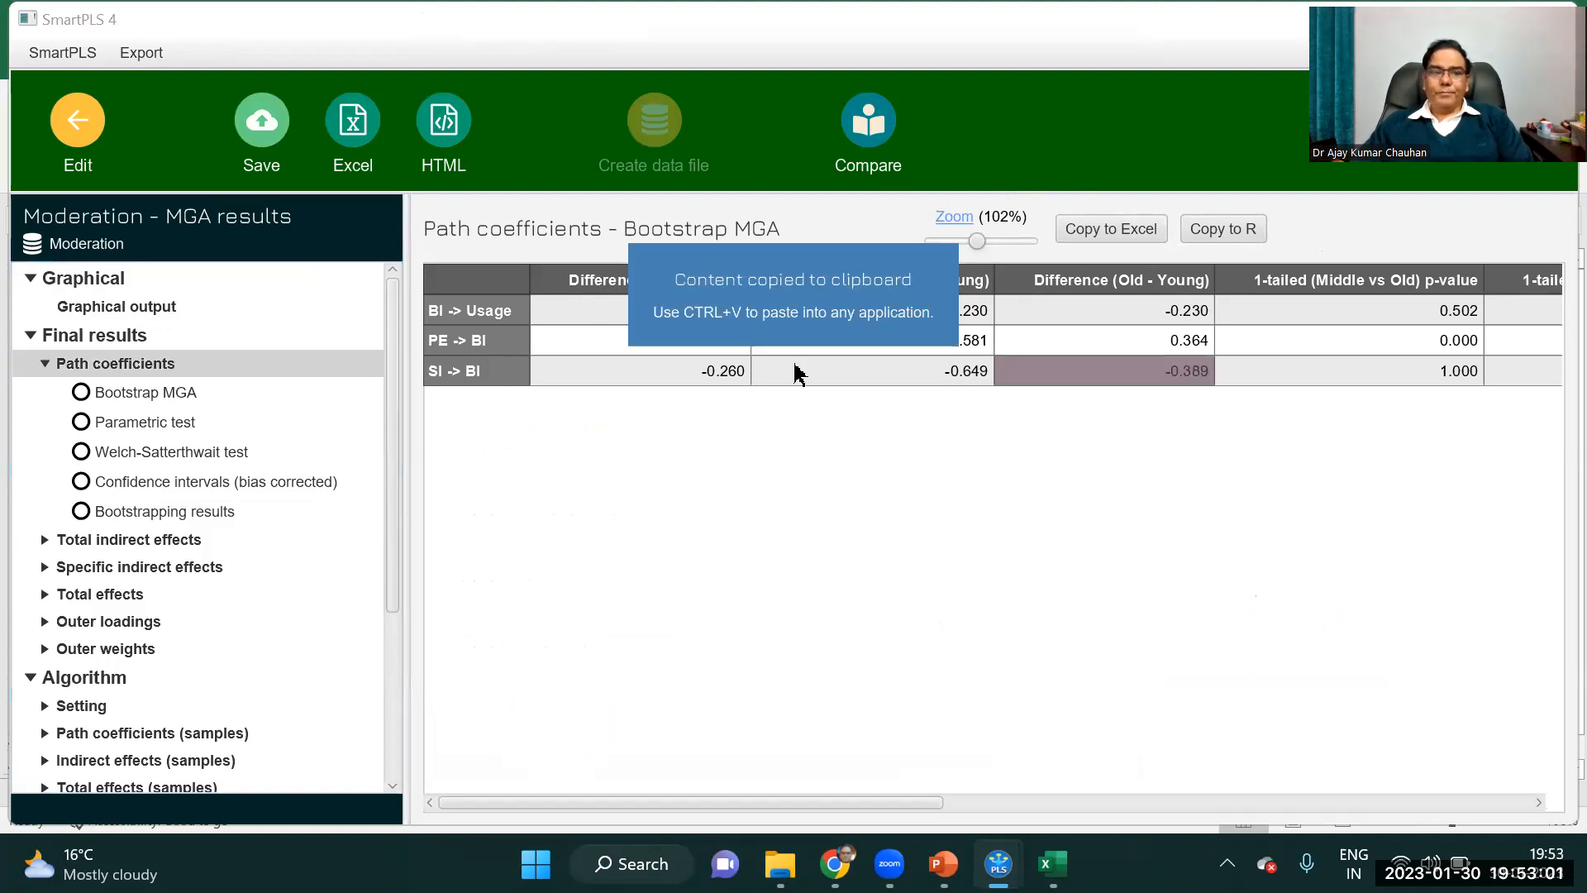
click(169, 395)
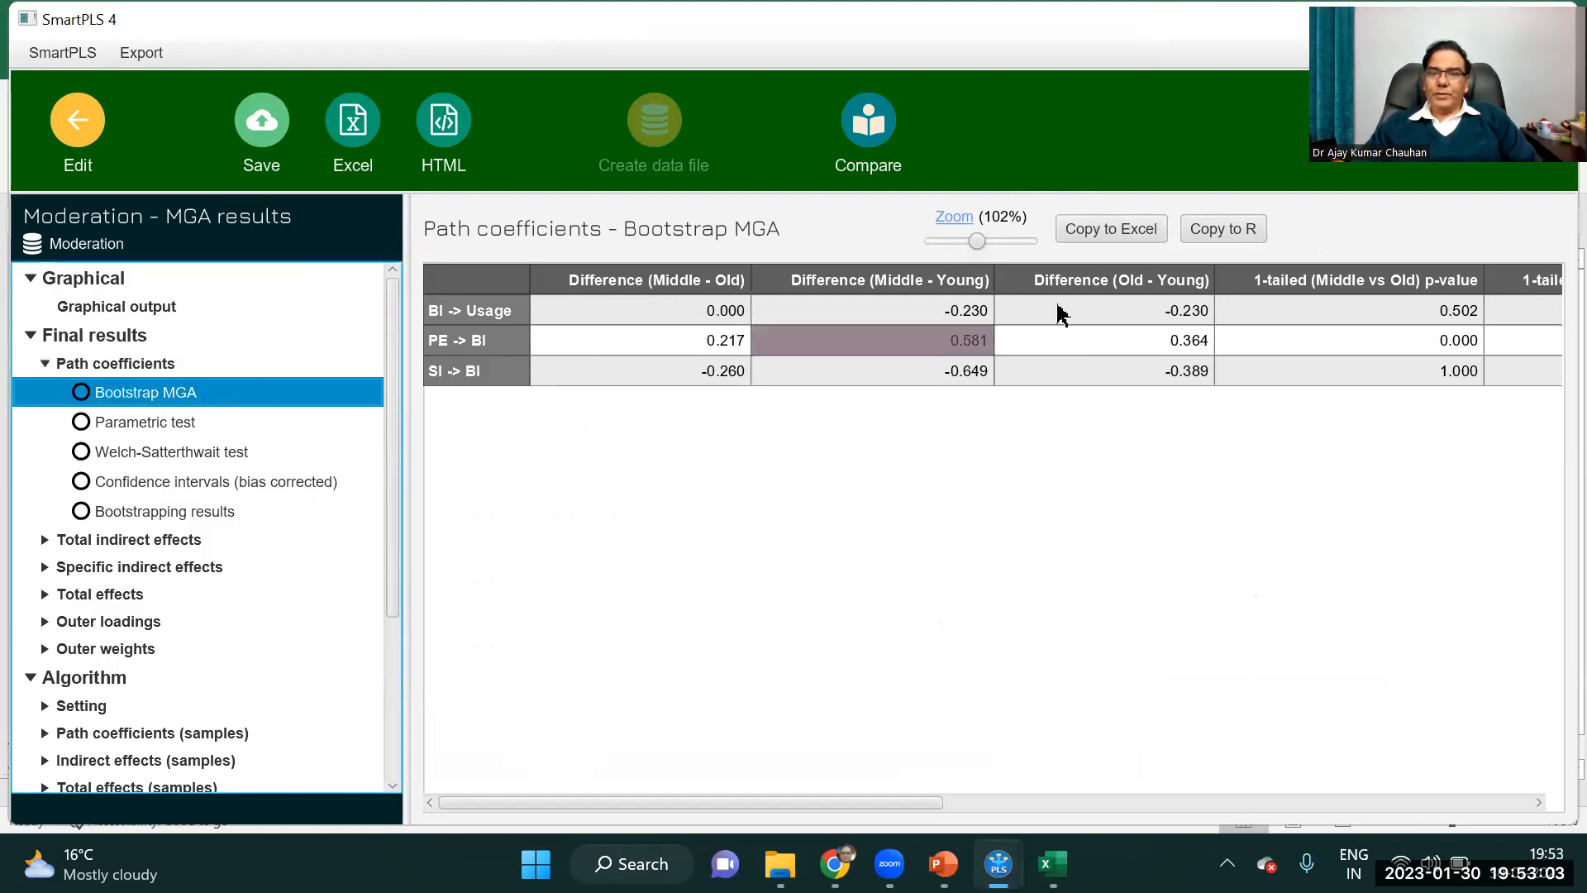
click(1114, 230)
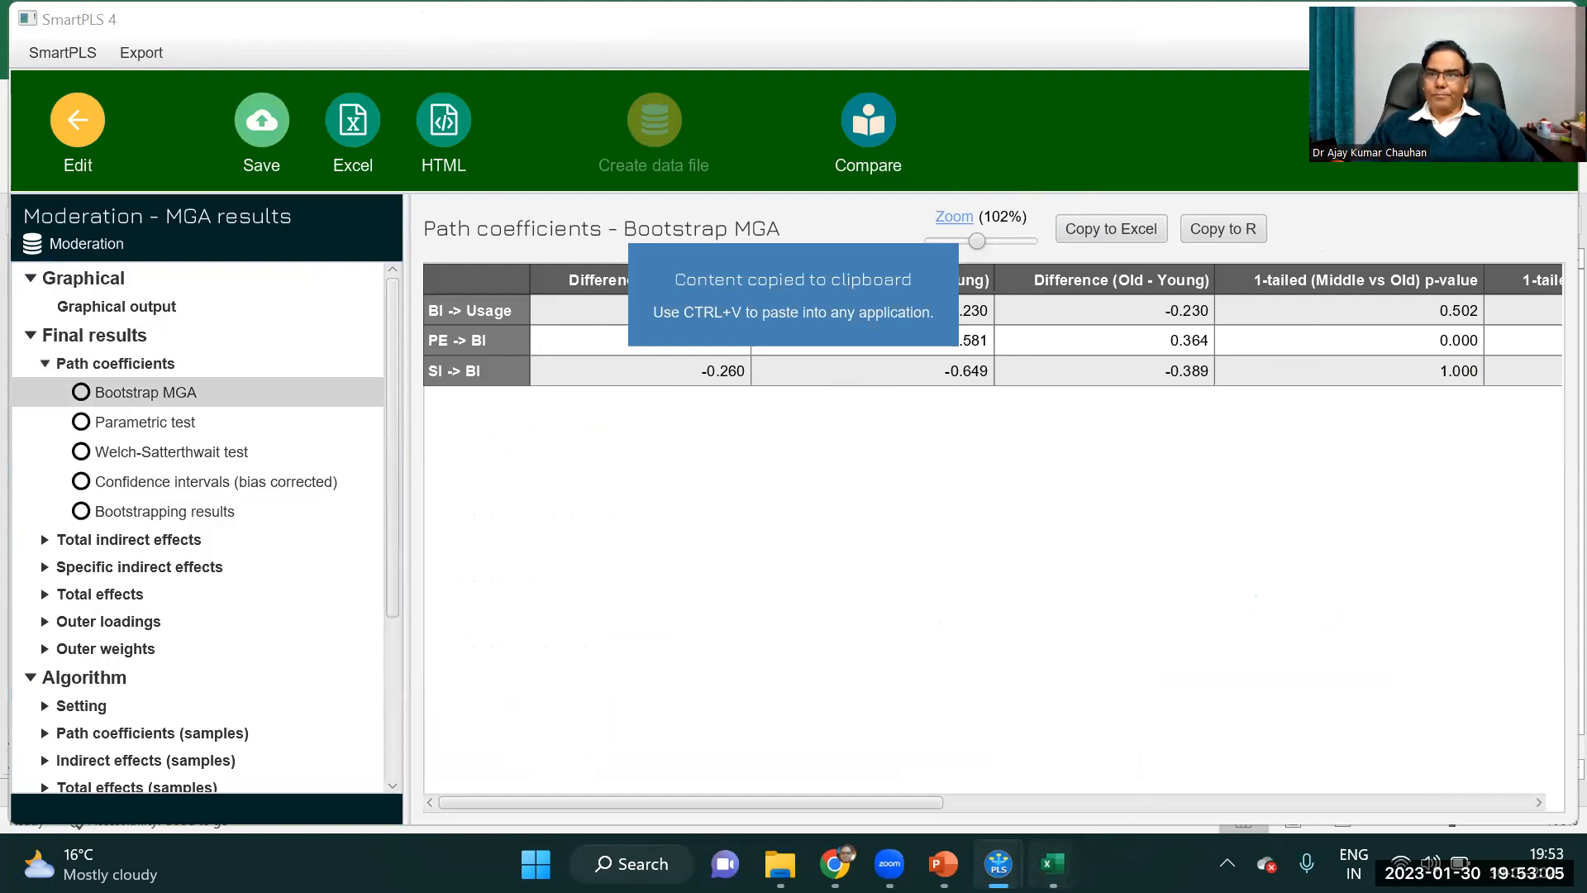
click(1053, 864)
click(1120, 766)
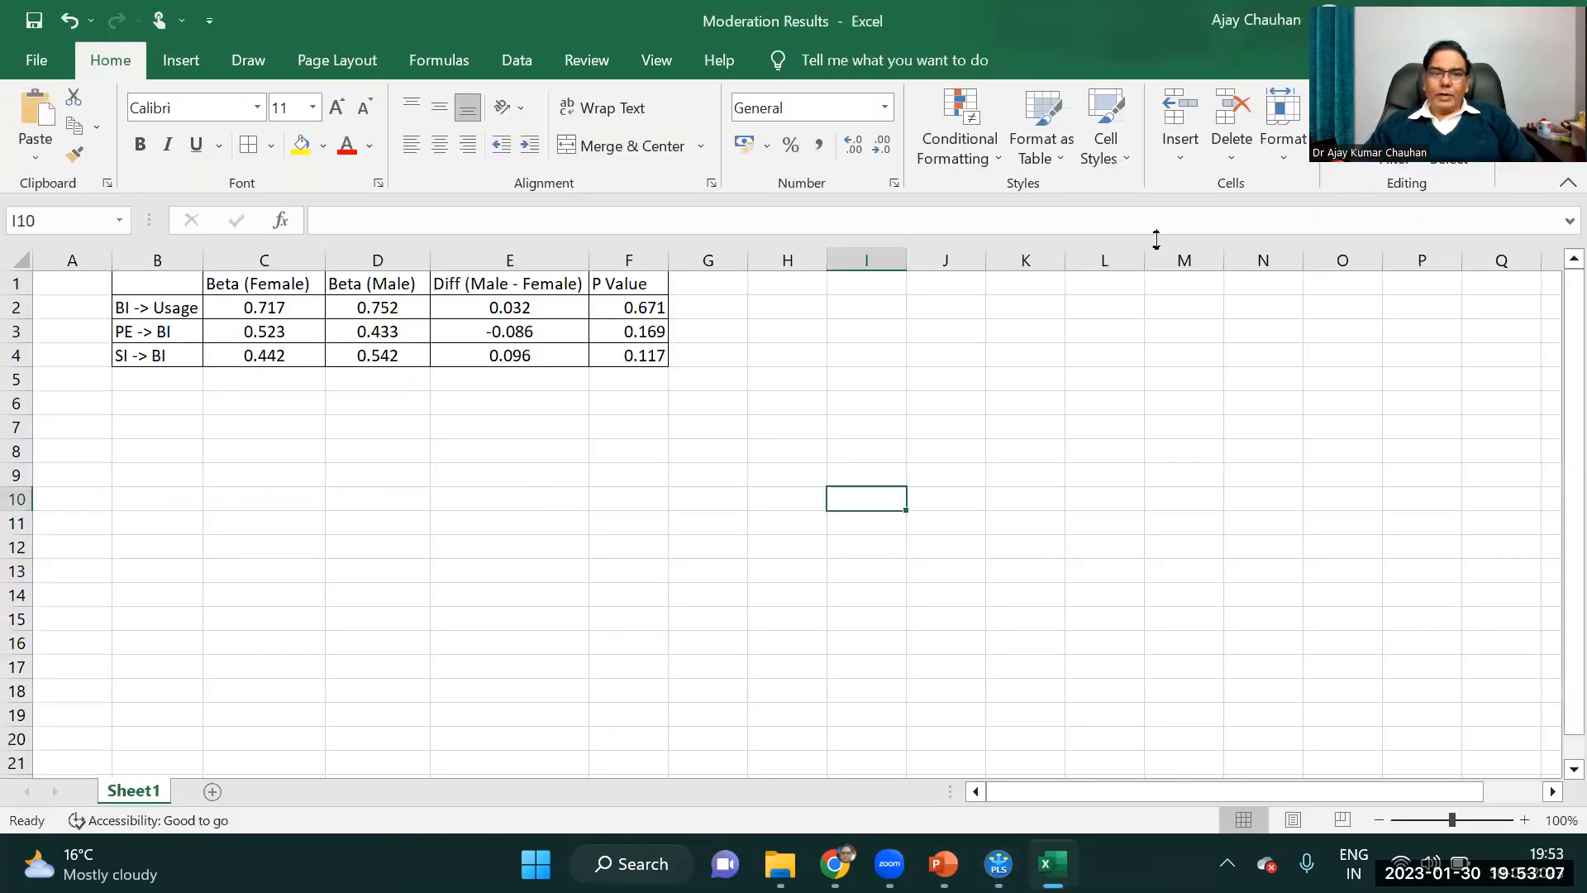
click(817, 288)
key(ctrl+v)
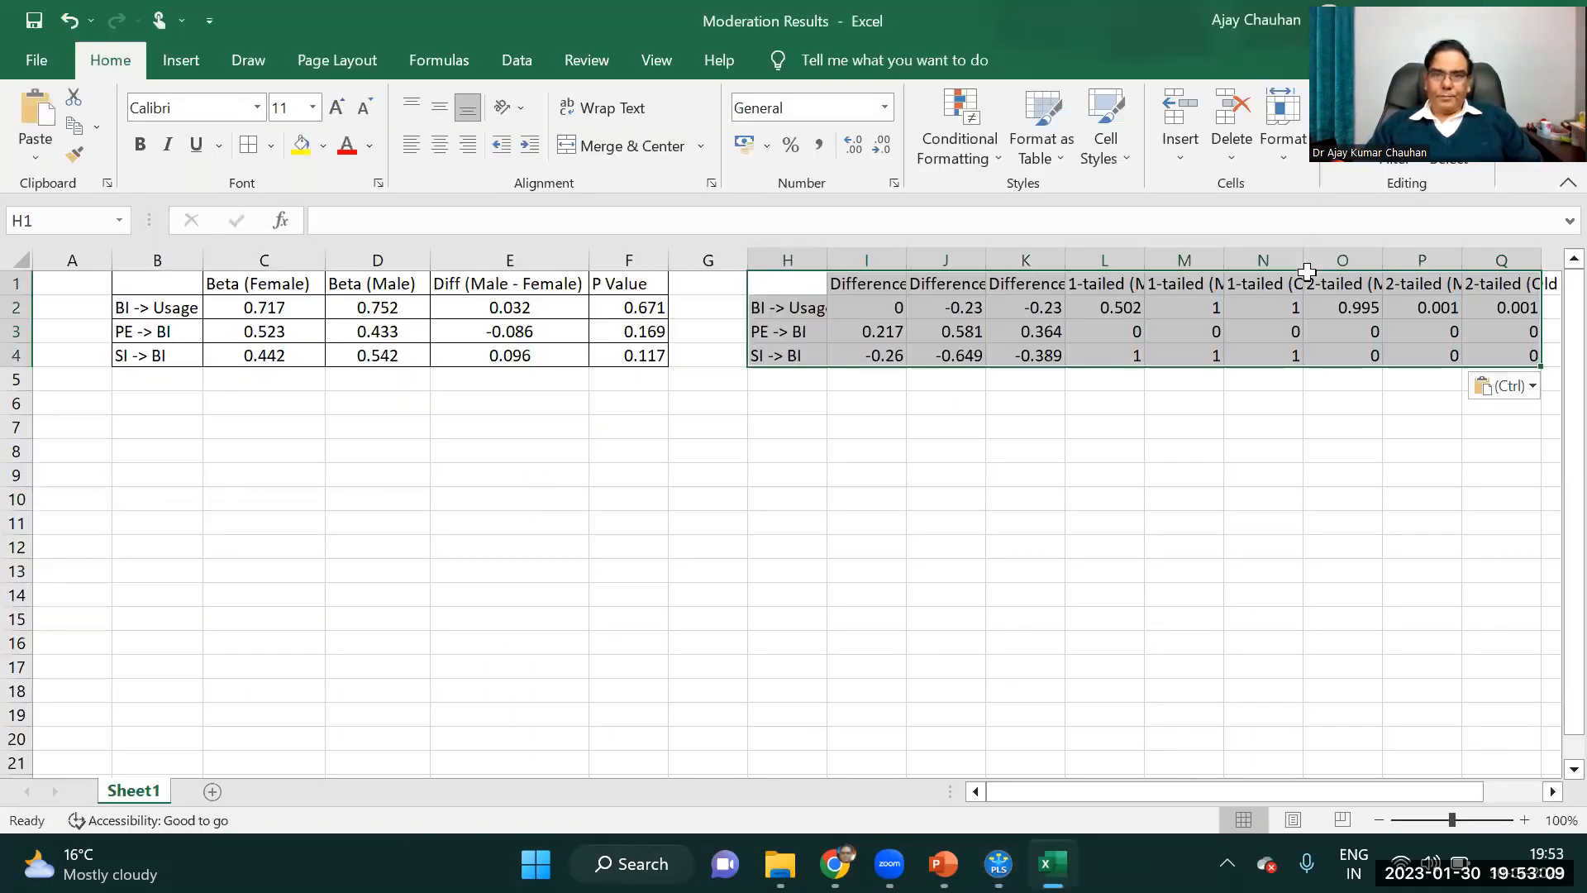
click(1145, 426)
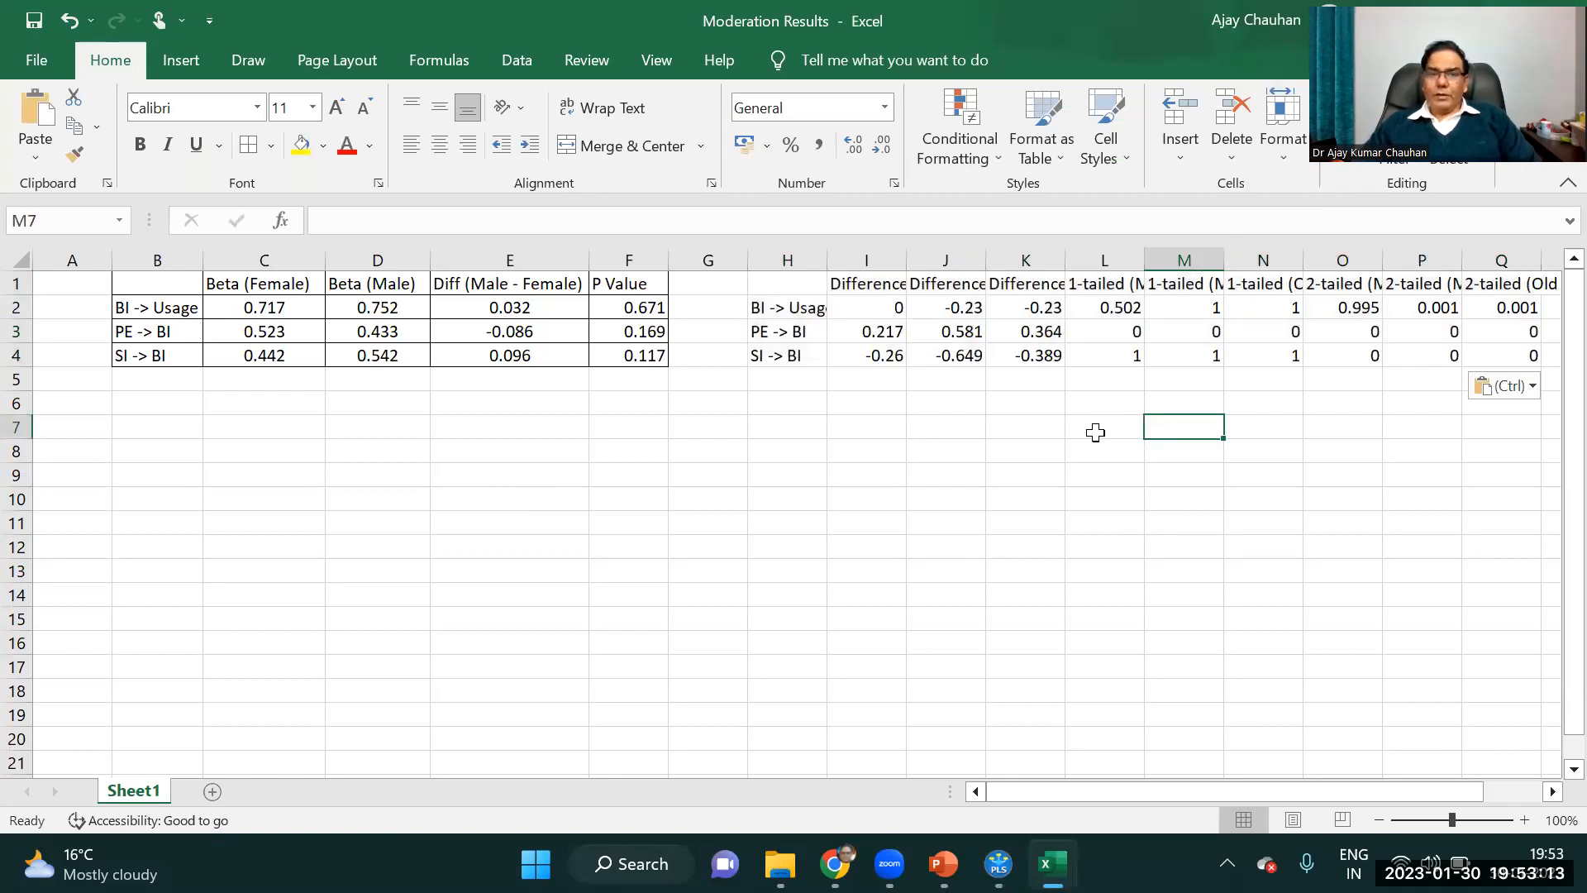
Copy the path coefficients Bootstrapping results from SmartPLS and paste them at cell E8 of the Moderation Results workbook.
click(999, 863)
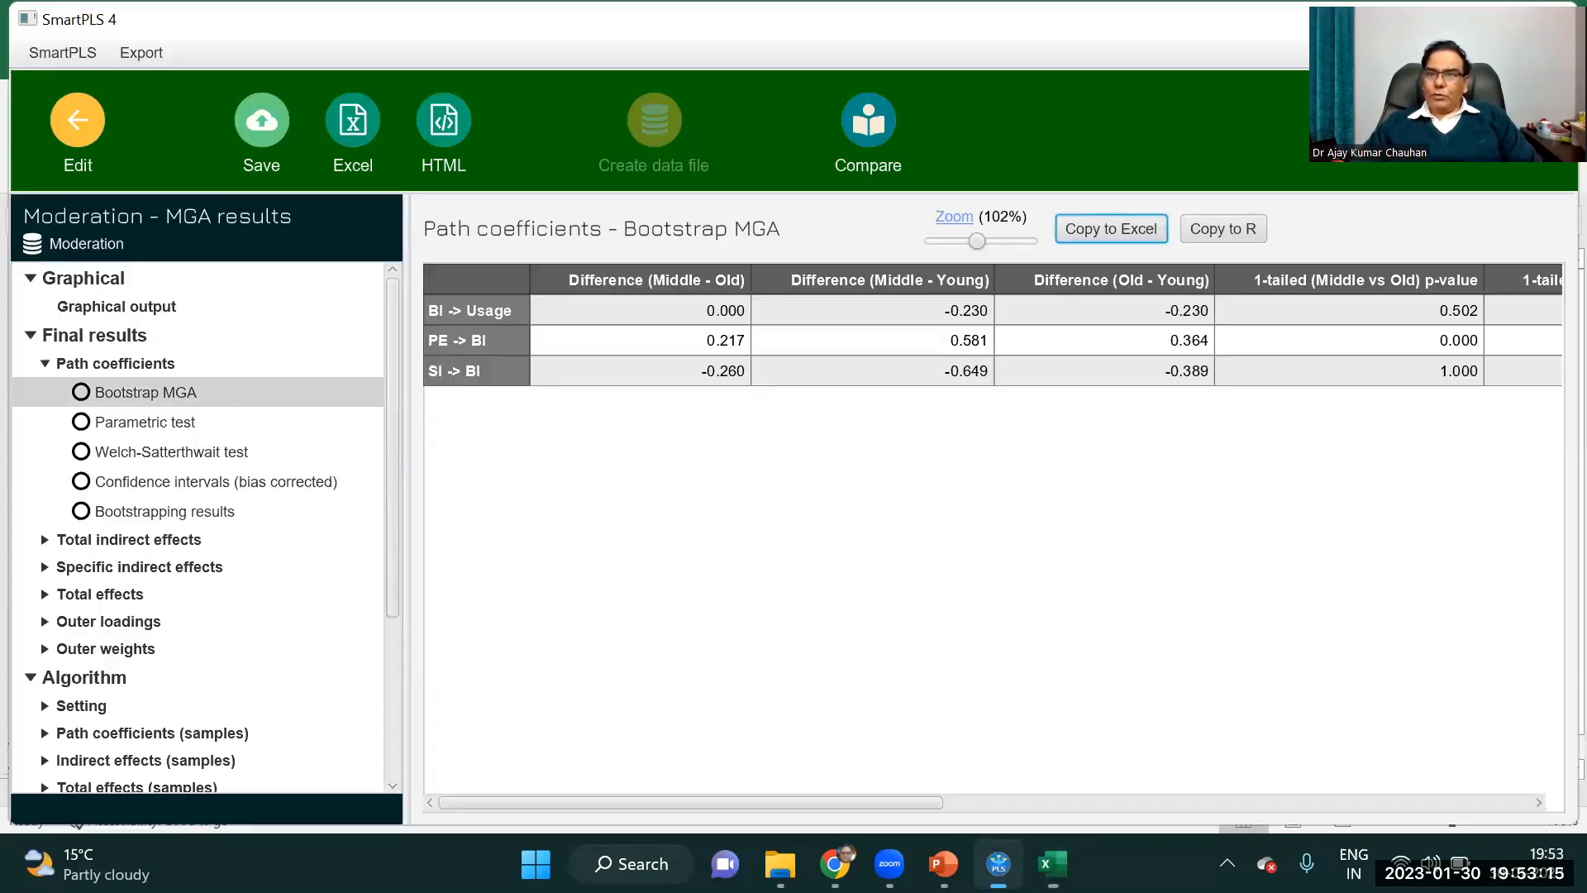
click(168, 518)
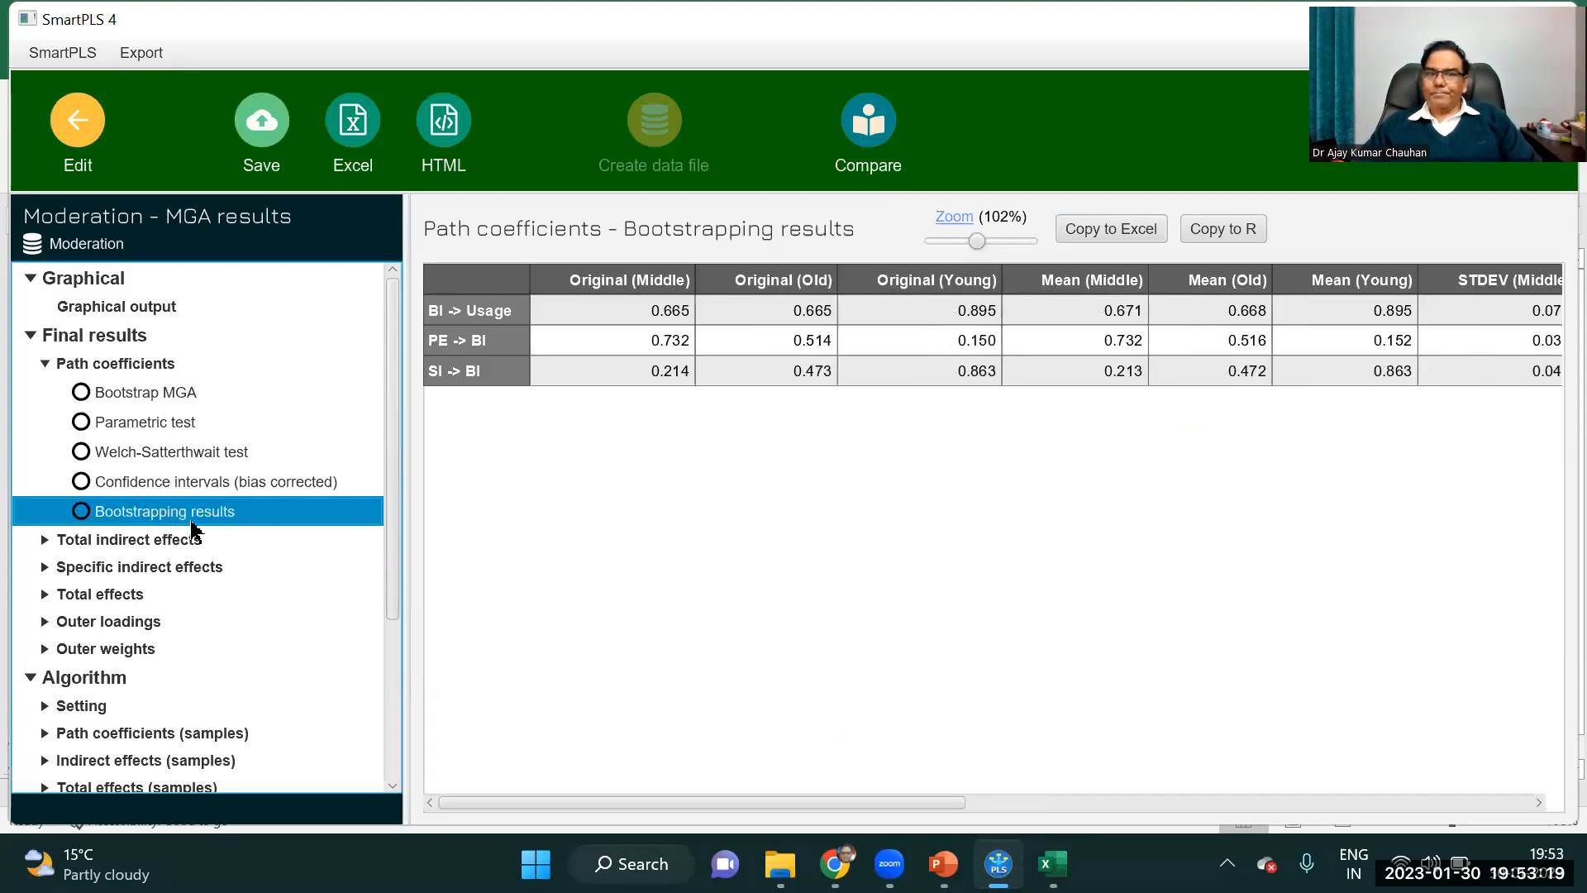
click(1121, 233)
mouse_move(1052, 864)
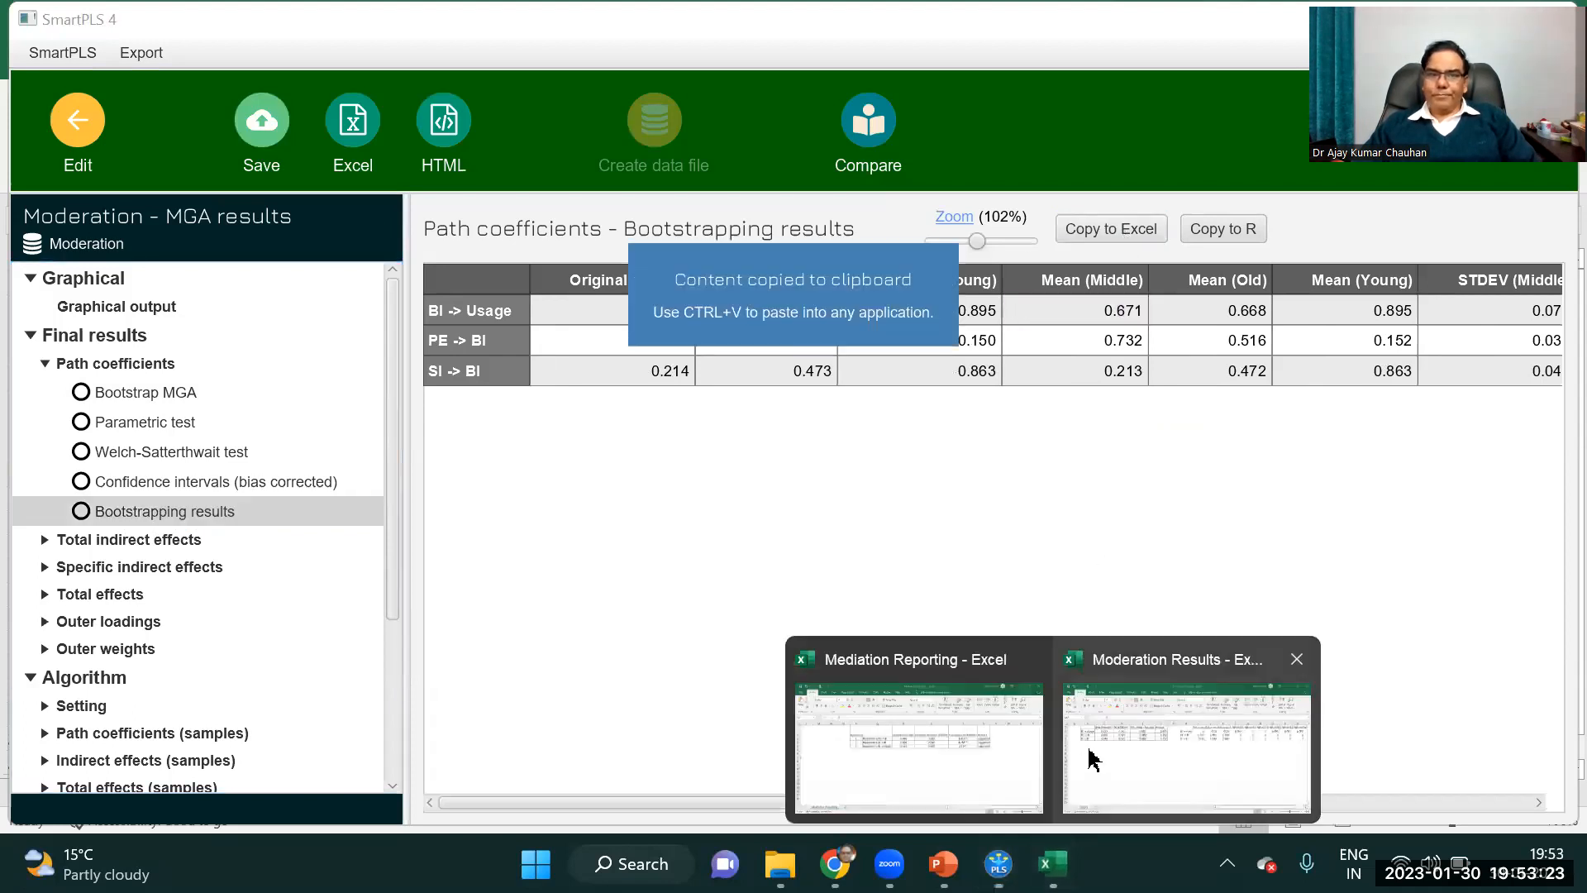
click(1100, 756)
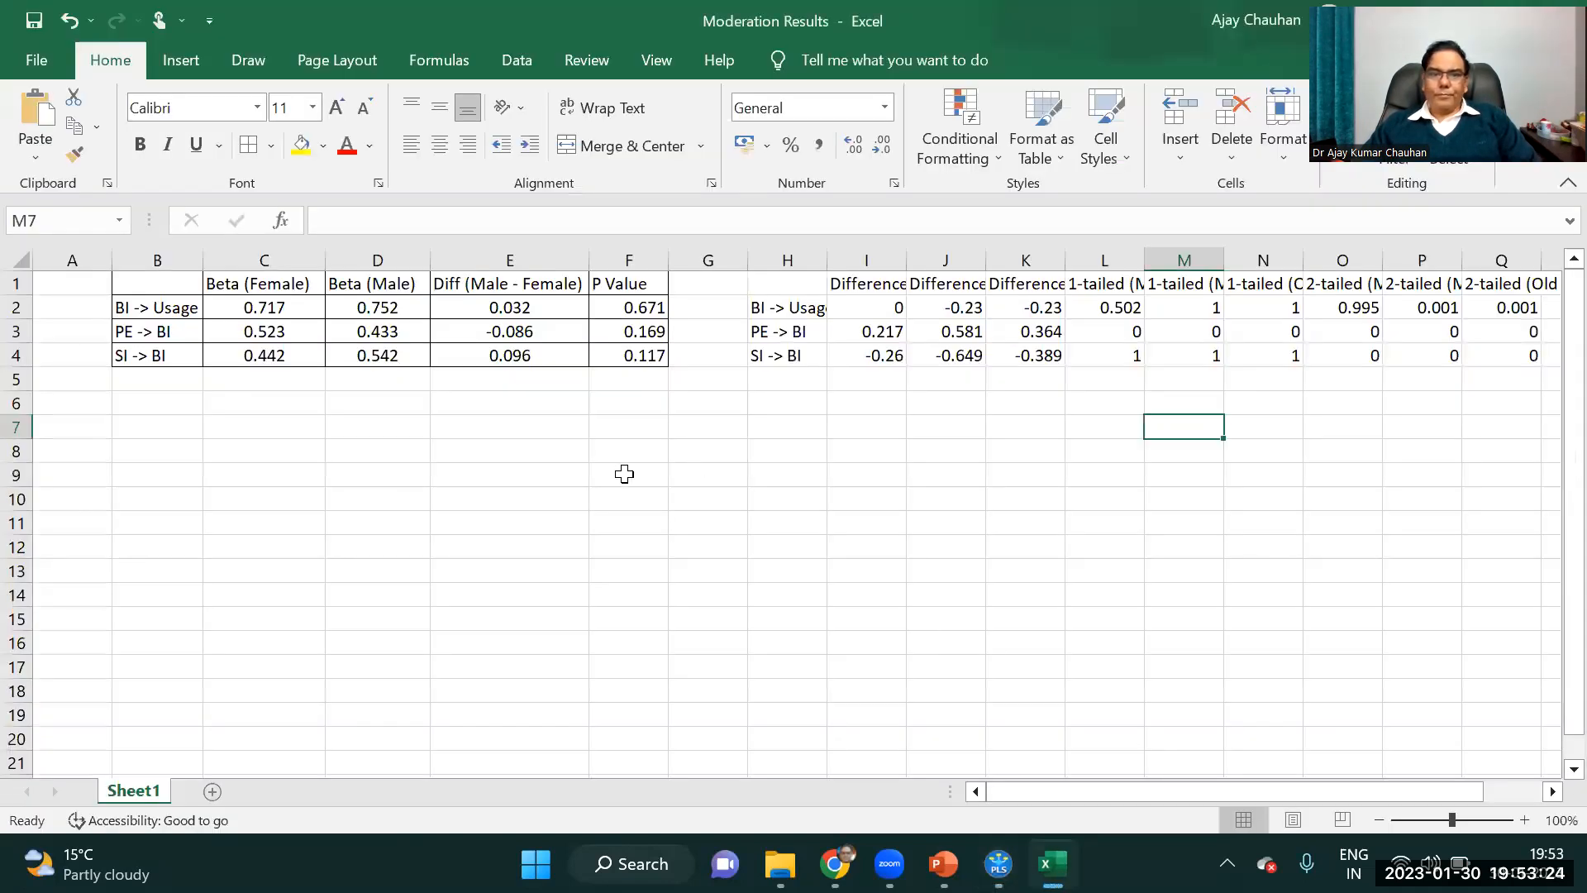
click(482, 460)
key(ctrl+v)
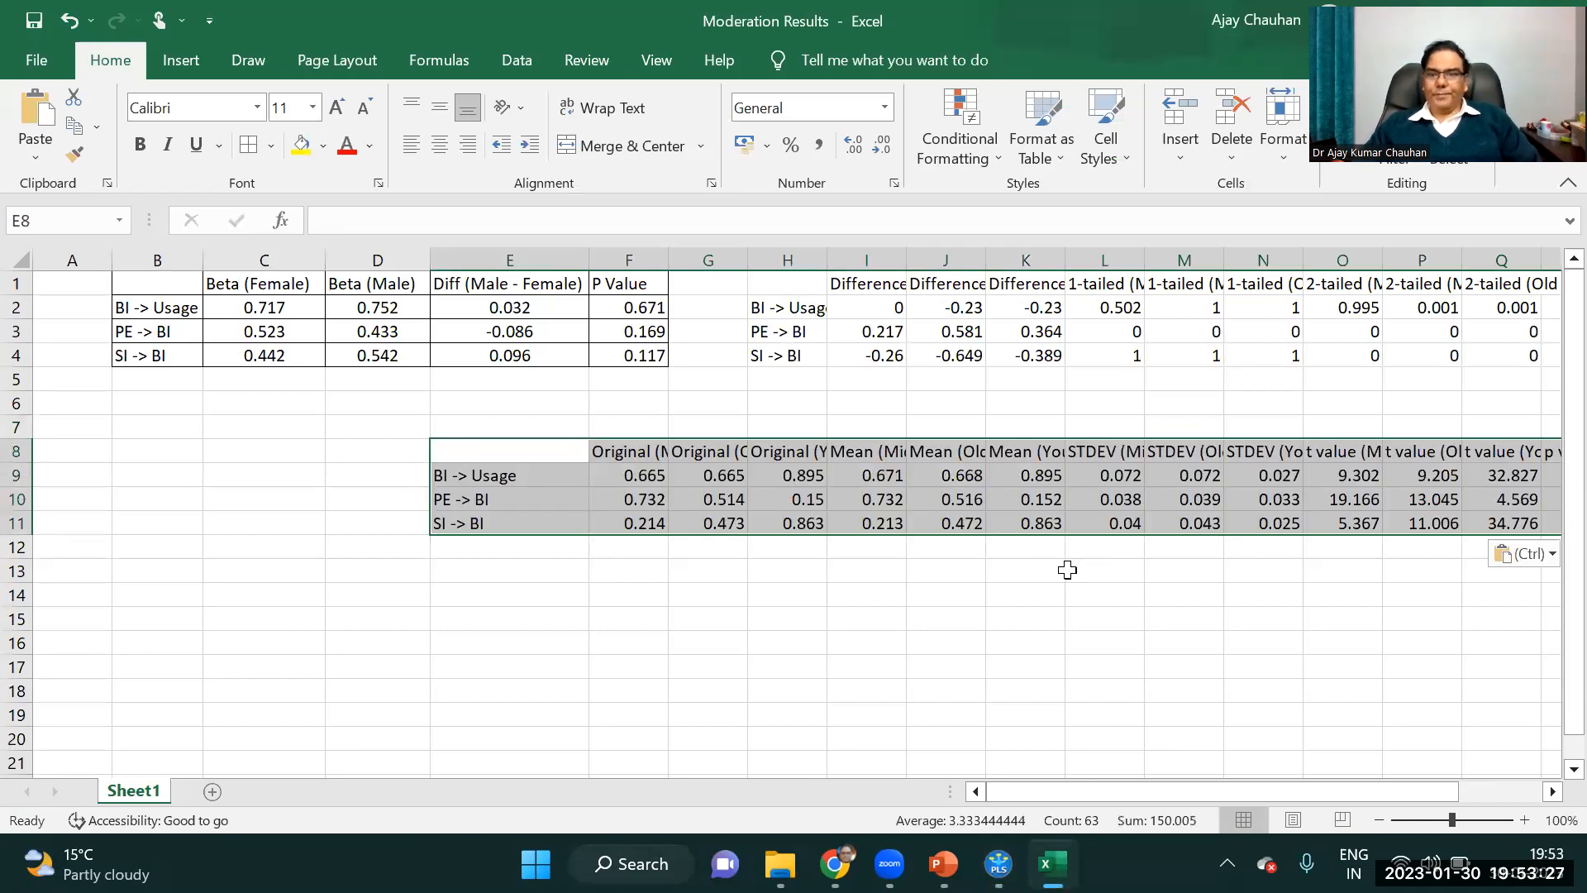
click(994, 596)
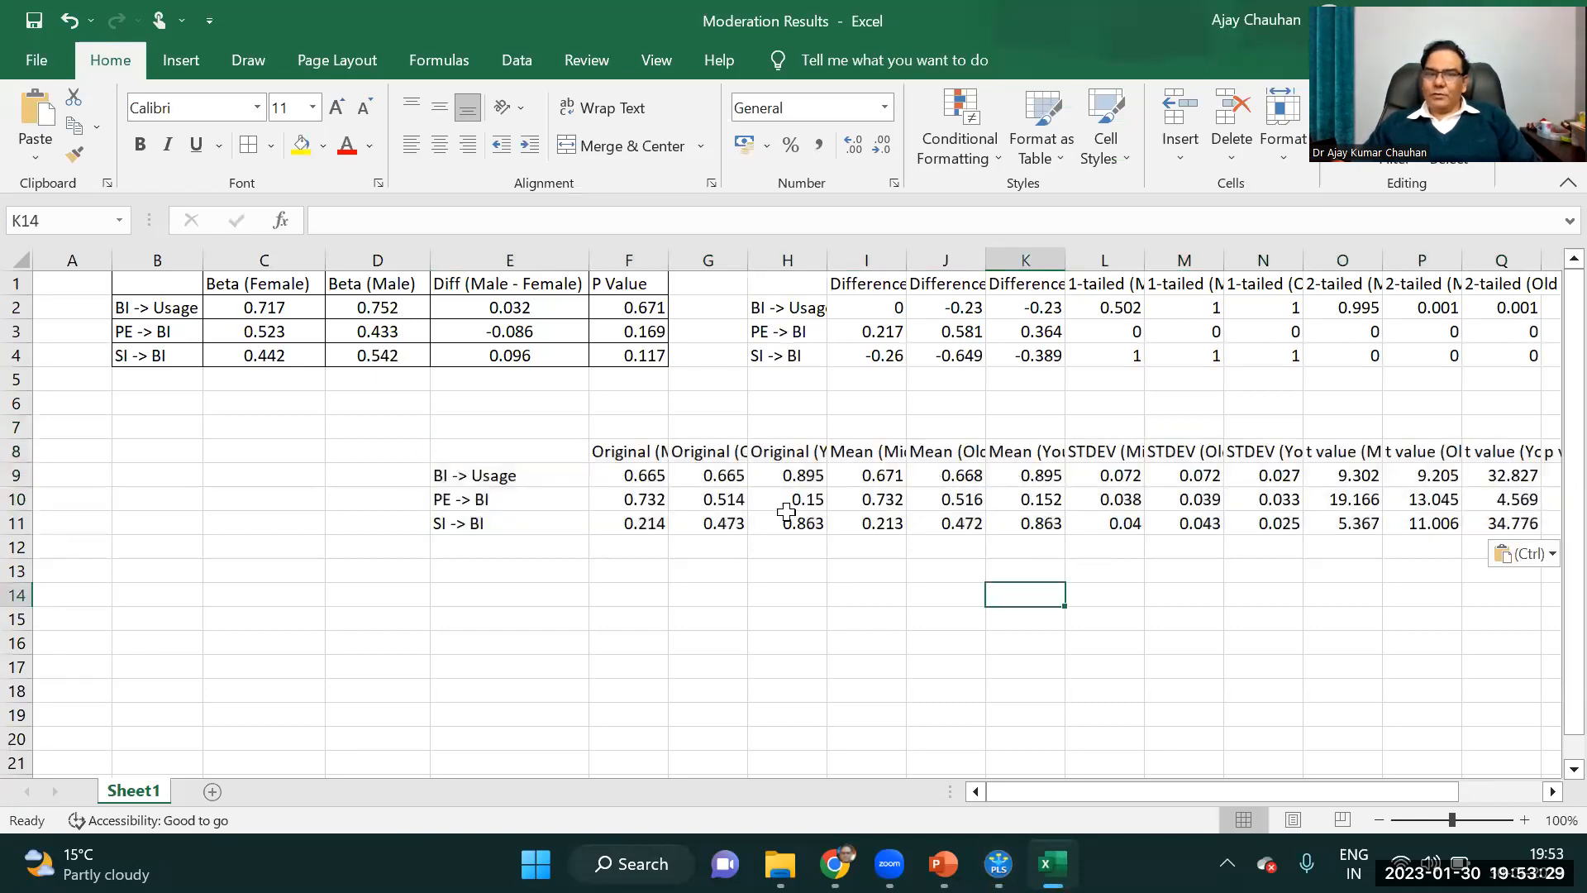
Delete the three Original columns in F8:H11 of the bootstrapping table, shifting the remaining cells left.
drag(632, 453, 794, 523)
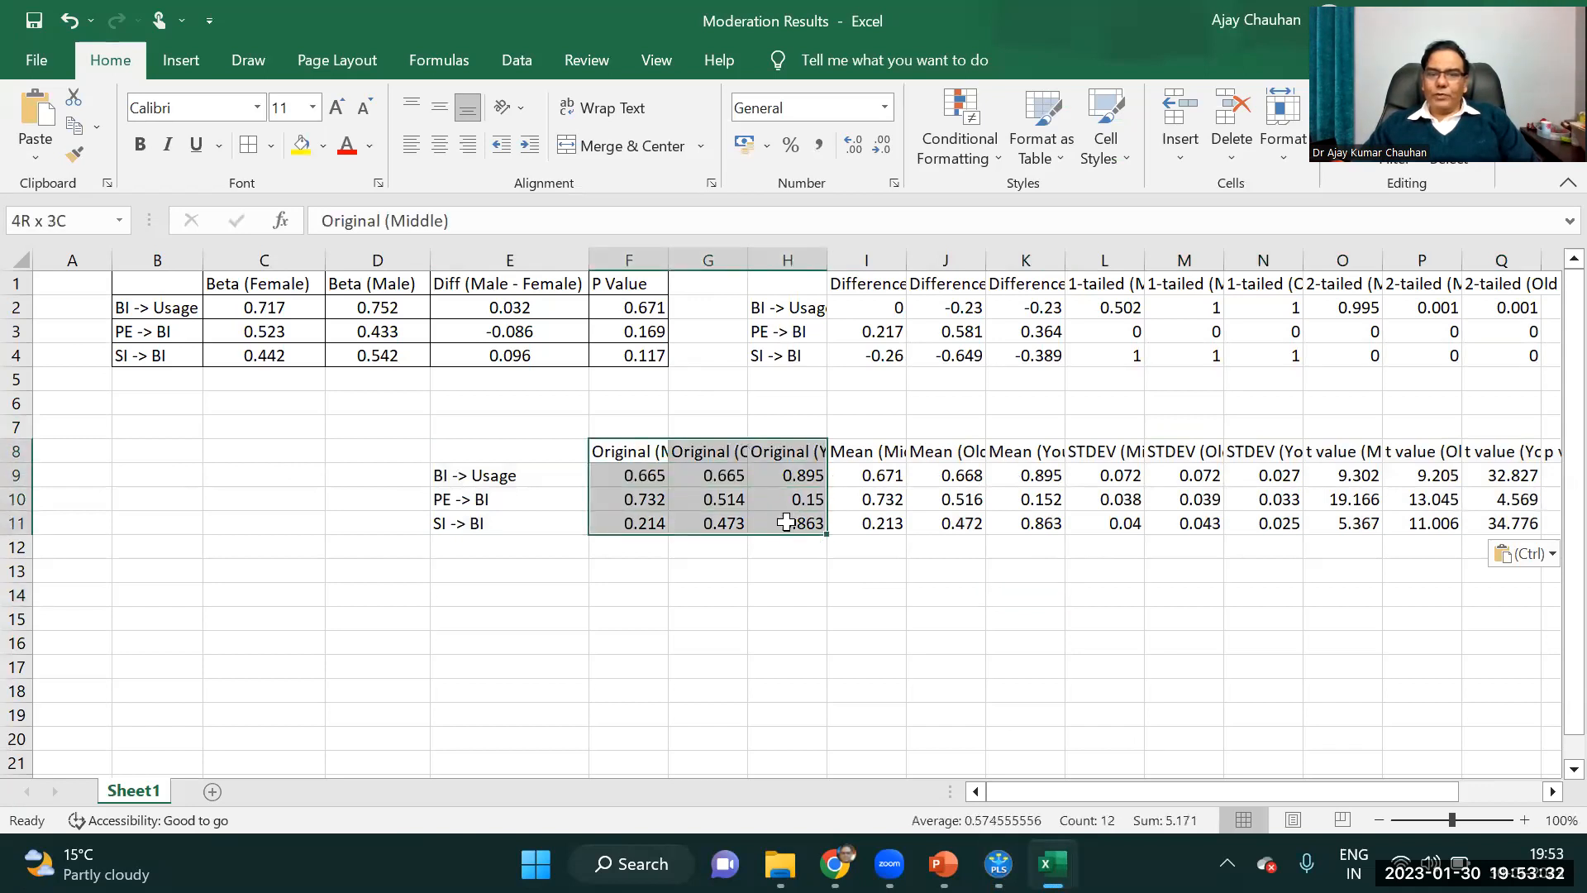
right_click(745, 474)
click(807, 467)
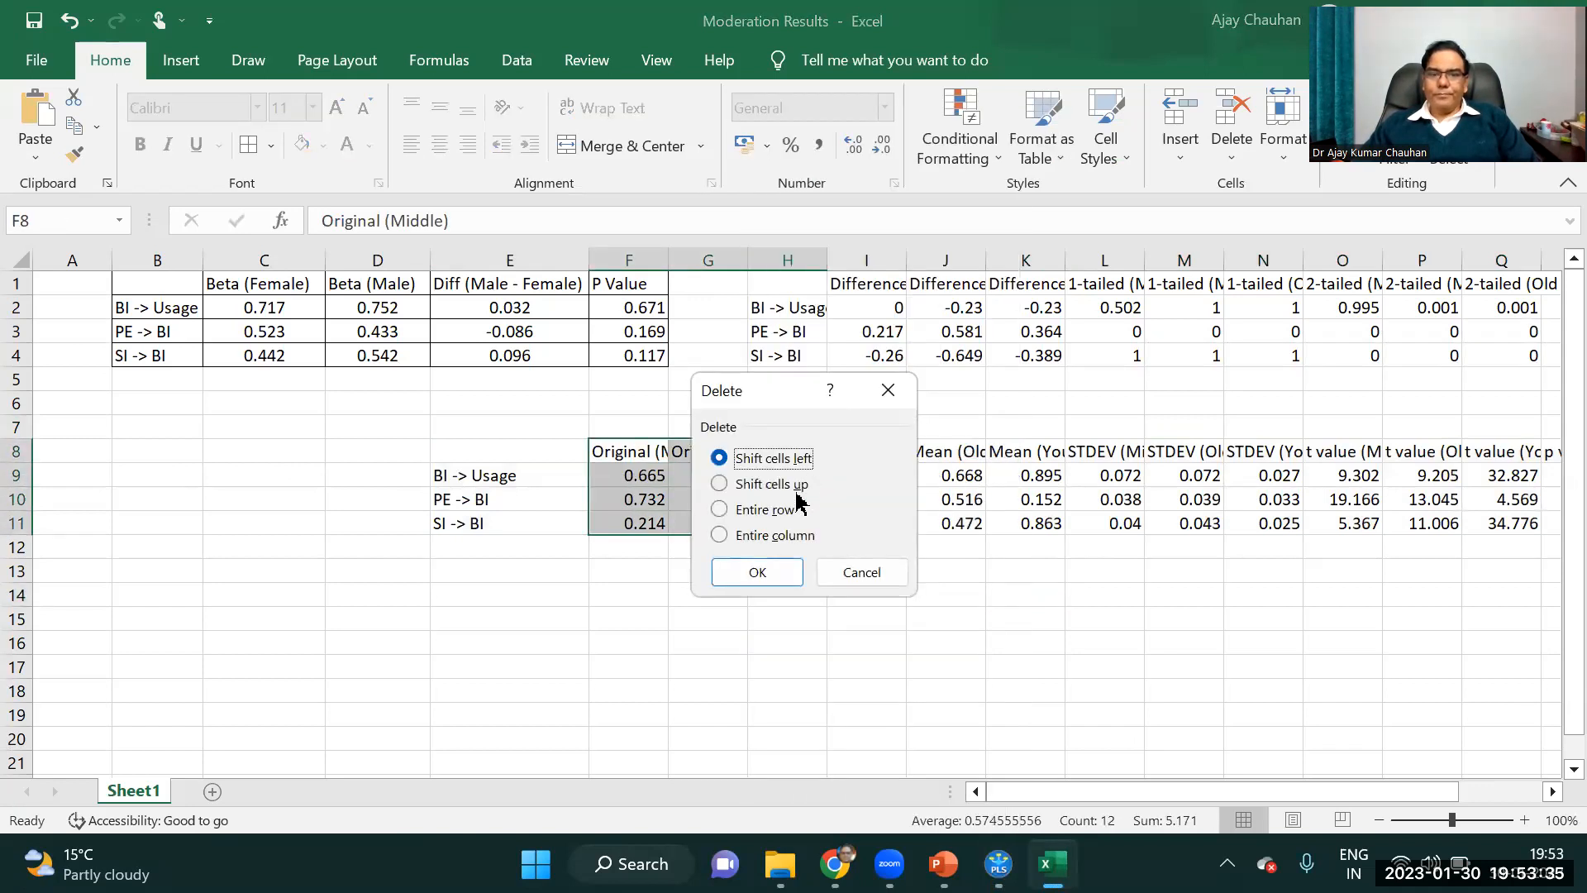
click(761, 571)
click(687, 601)
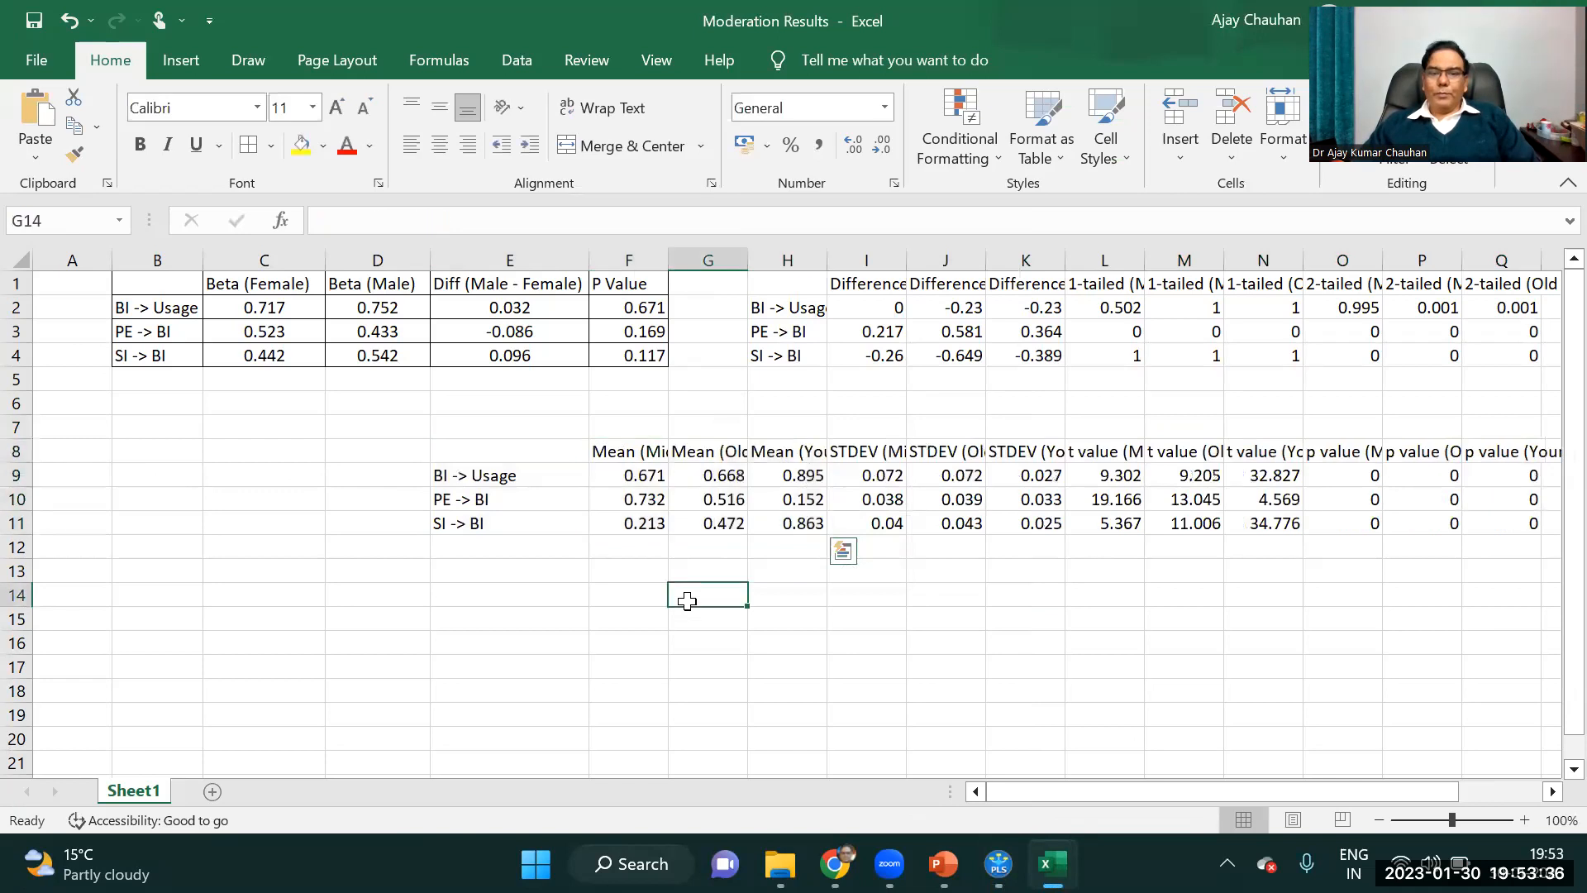
Rename the Mean (Middle) header in F8 as "Beta -Middle" and fit column F to its contents.
click(646, 457)
click(368, 224)
text(Beta -)
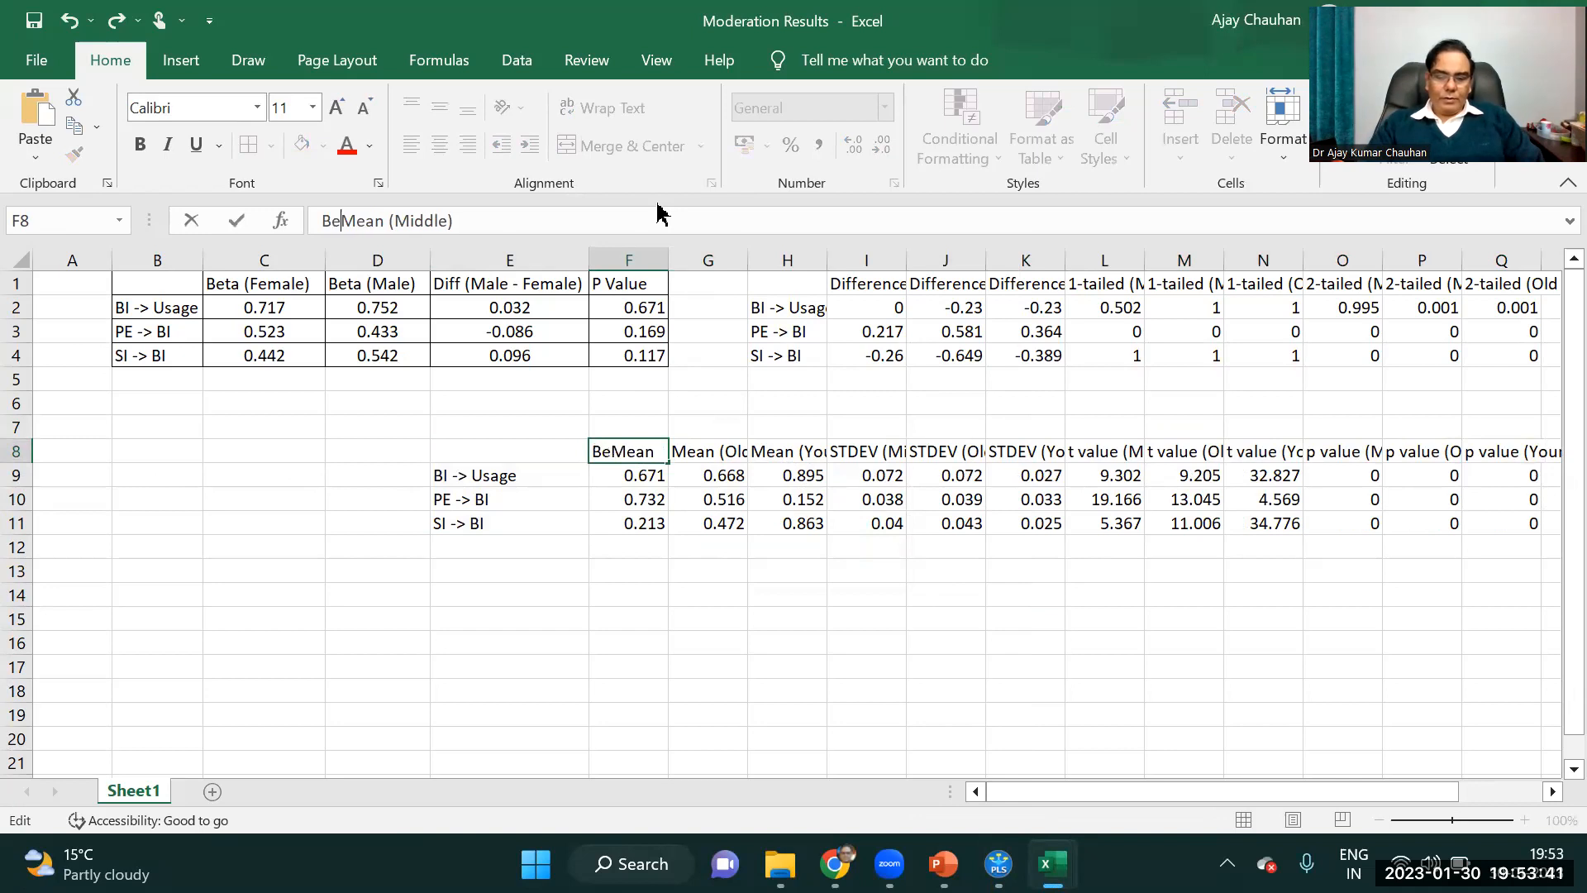
key(Delete)
key(Delete)
key(Delete)
key(Delete)
key(Delete)
key(Delete)
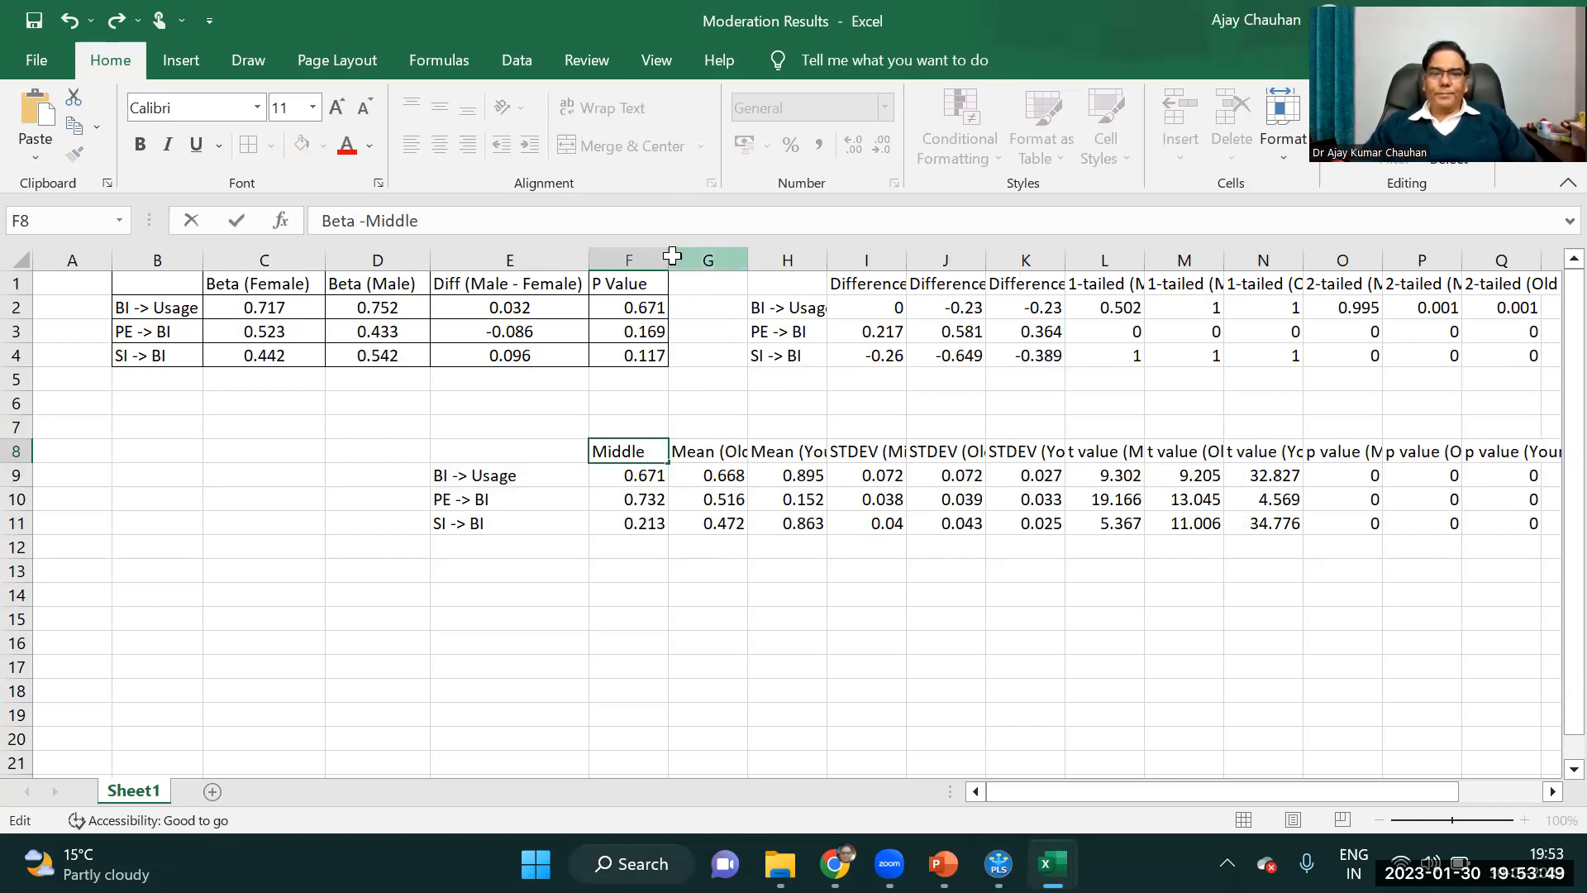
click(709, 260)
double_click(669, 261)
Rename the Mean (Old) header in G8 as "Beta-Old".
click(745, 454)
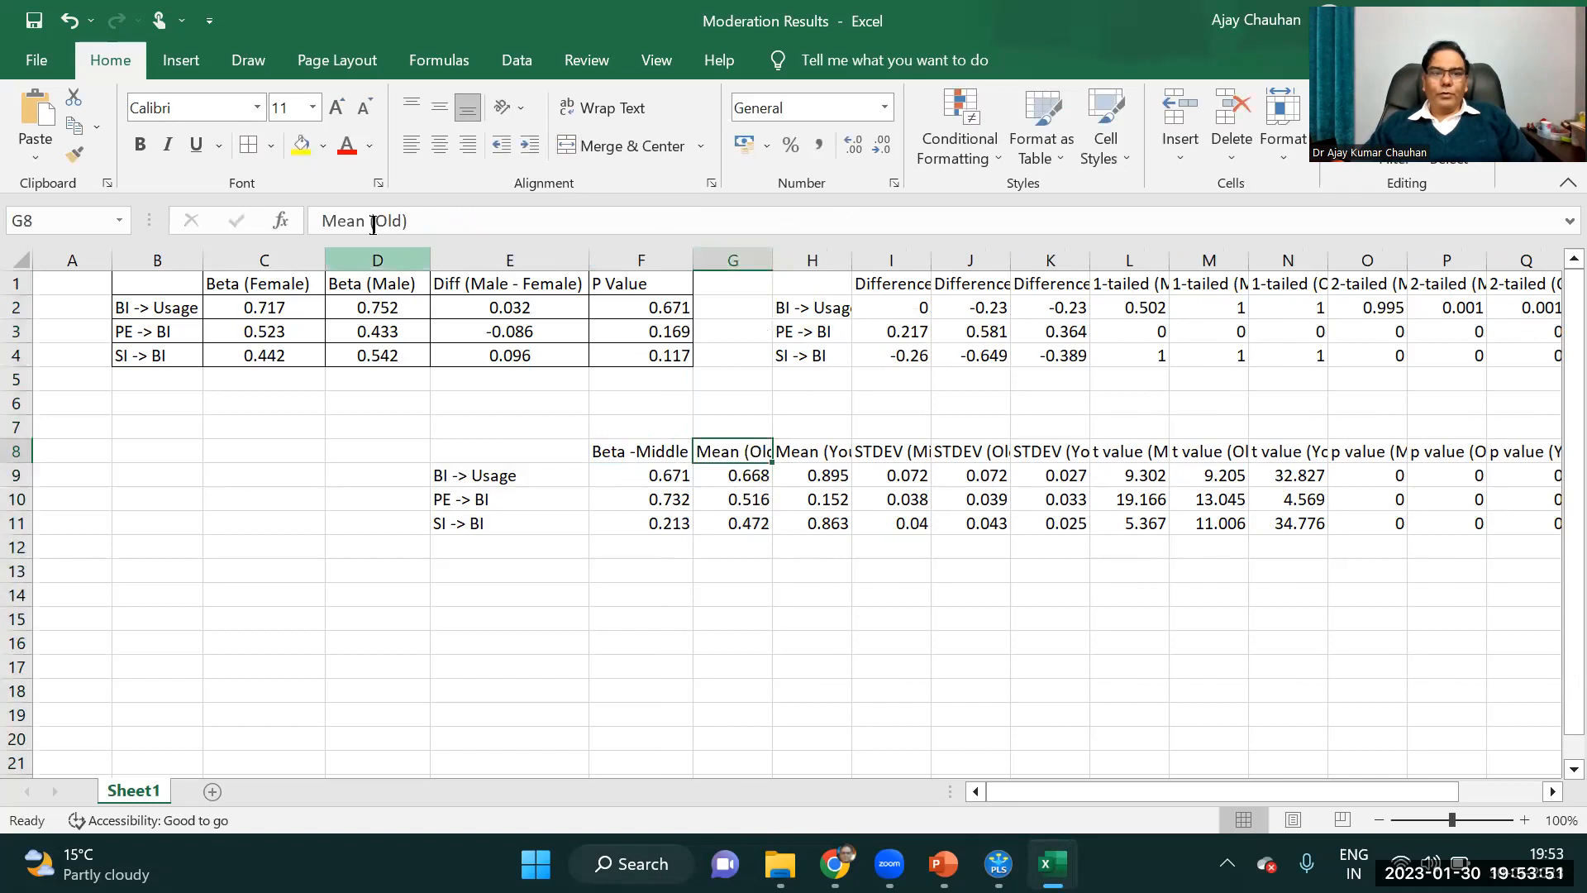
click(366, 221)
key(Delete)
key(Delete)
key(BackSpace)
key(BackSpace)
key(BackSpace)
key(BackSpace)
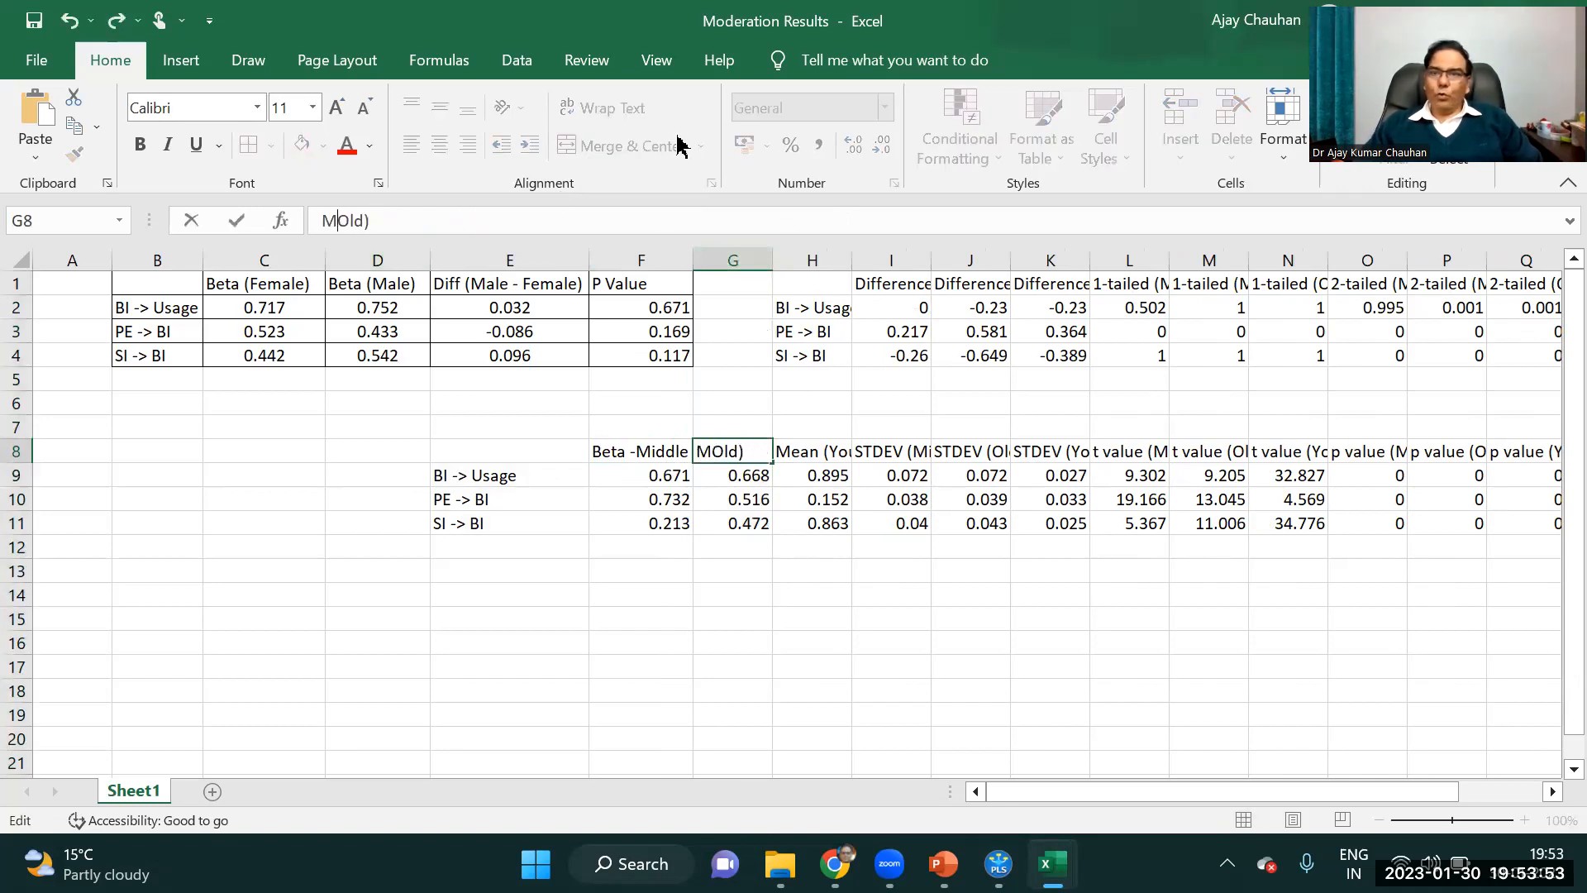
text(Beta-)
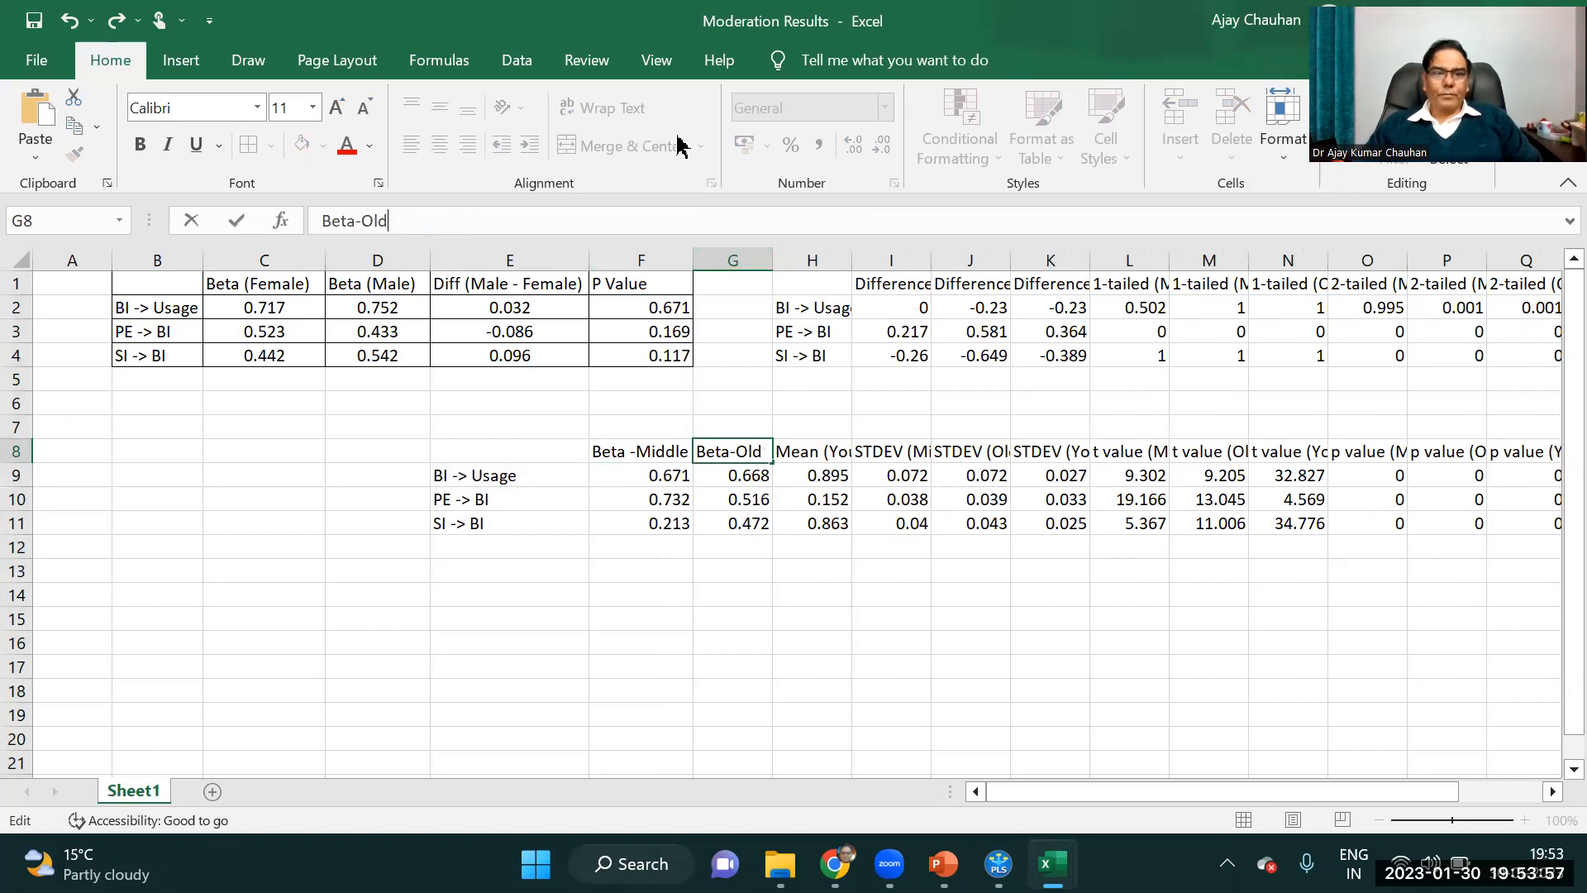
Rename the Mean (Young) header in H8 as "Beta Young" and fit column H to its contents.
click(814, 451)
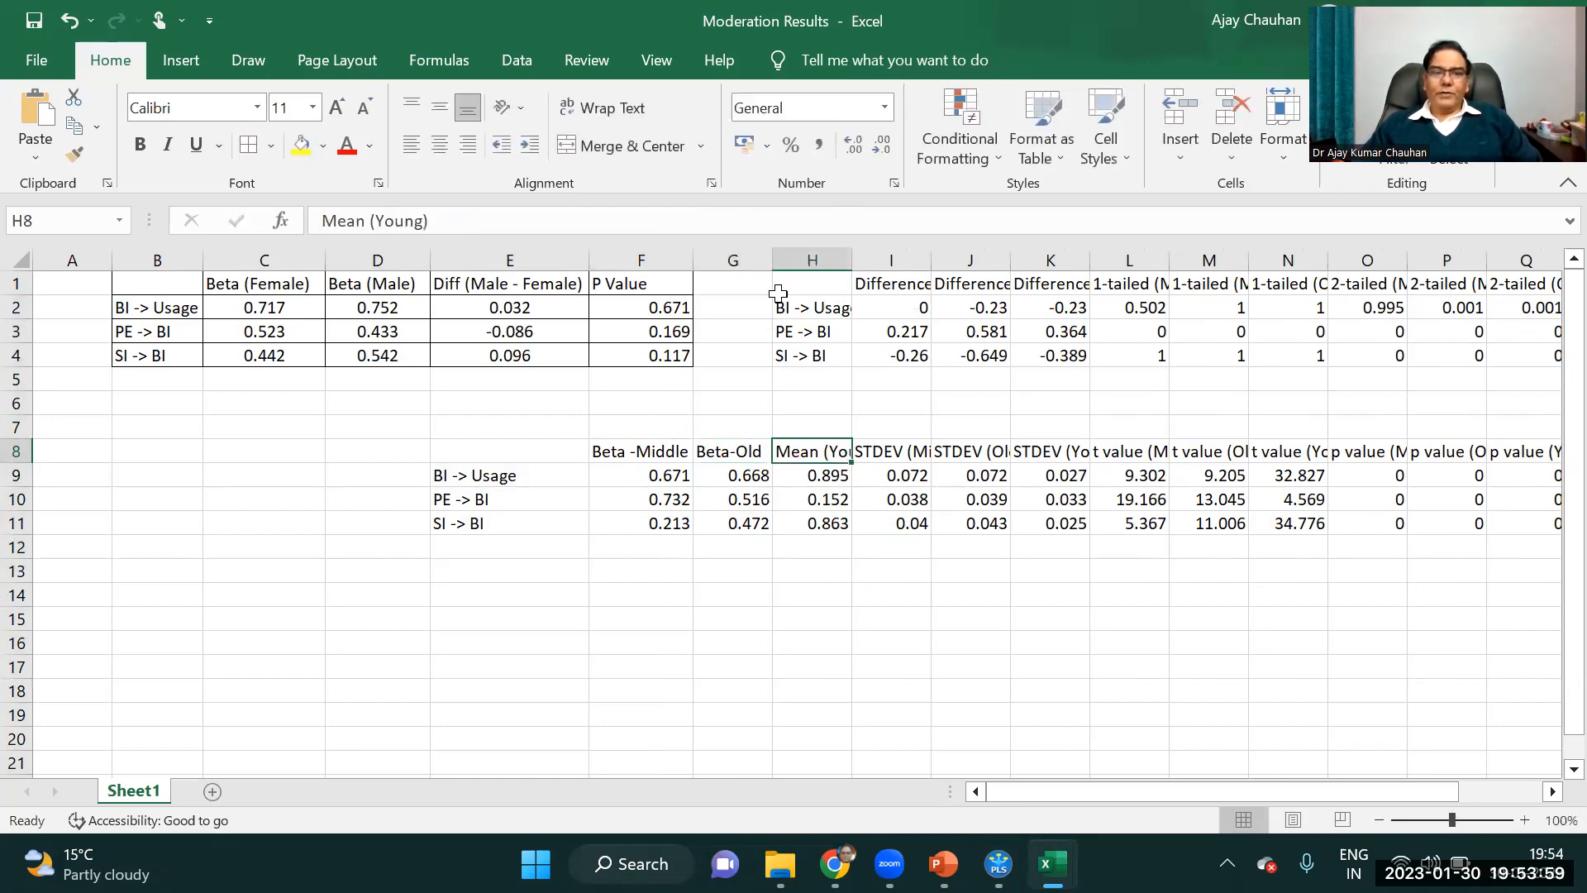
click(383, 220)
key(BackSpace)
key(BackSpace)
key(BackSpace)
key(BackSpace)
key(BackSpace)
key(BackSpace)
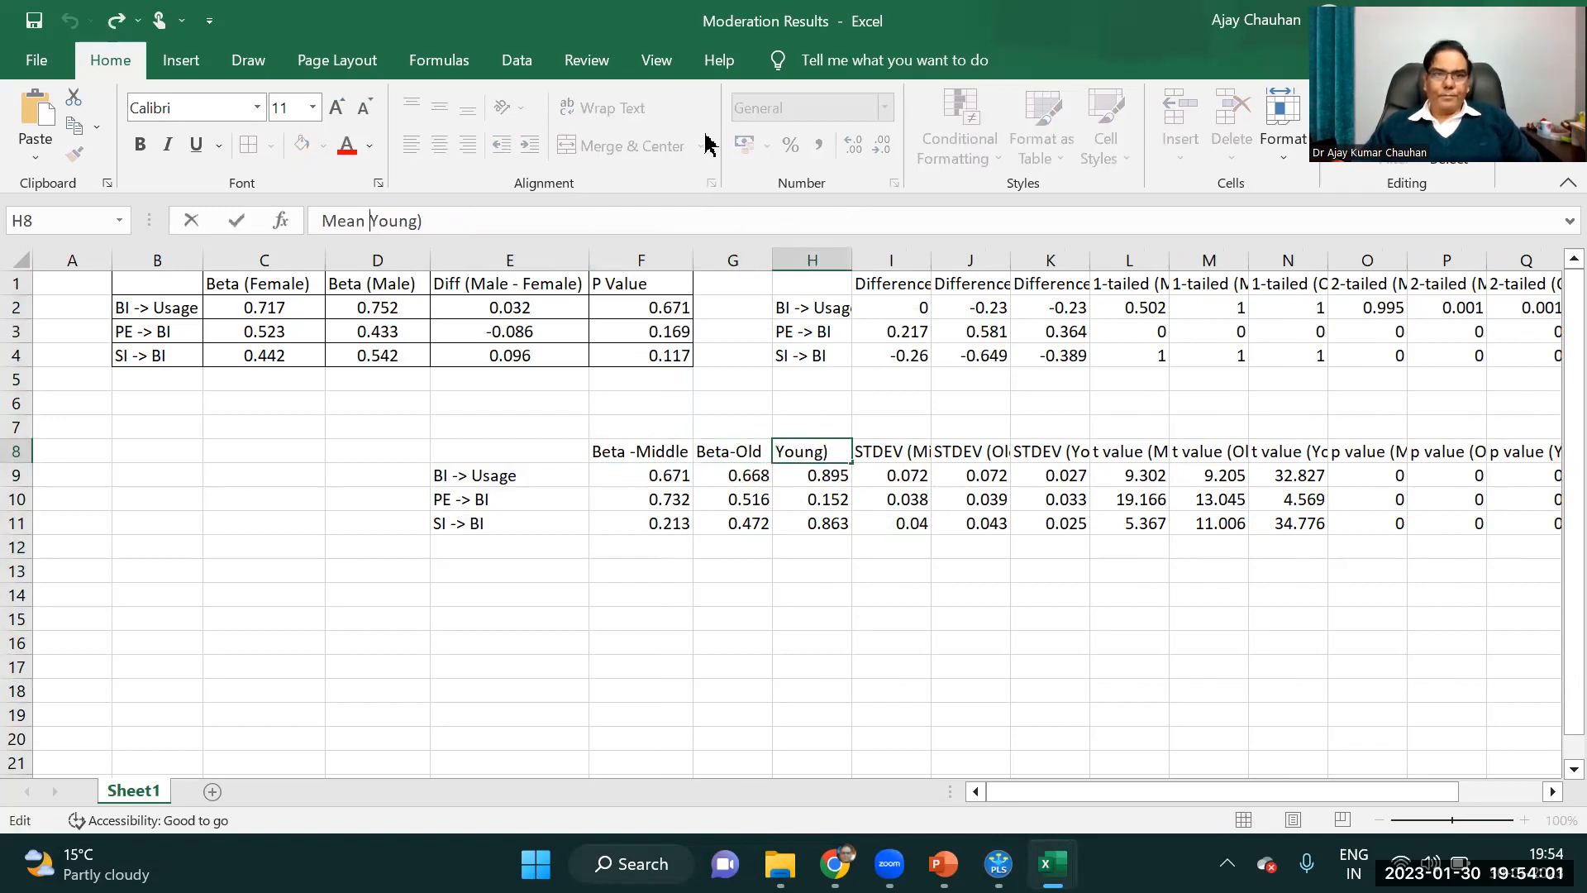
text(Beta)
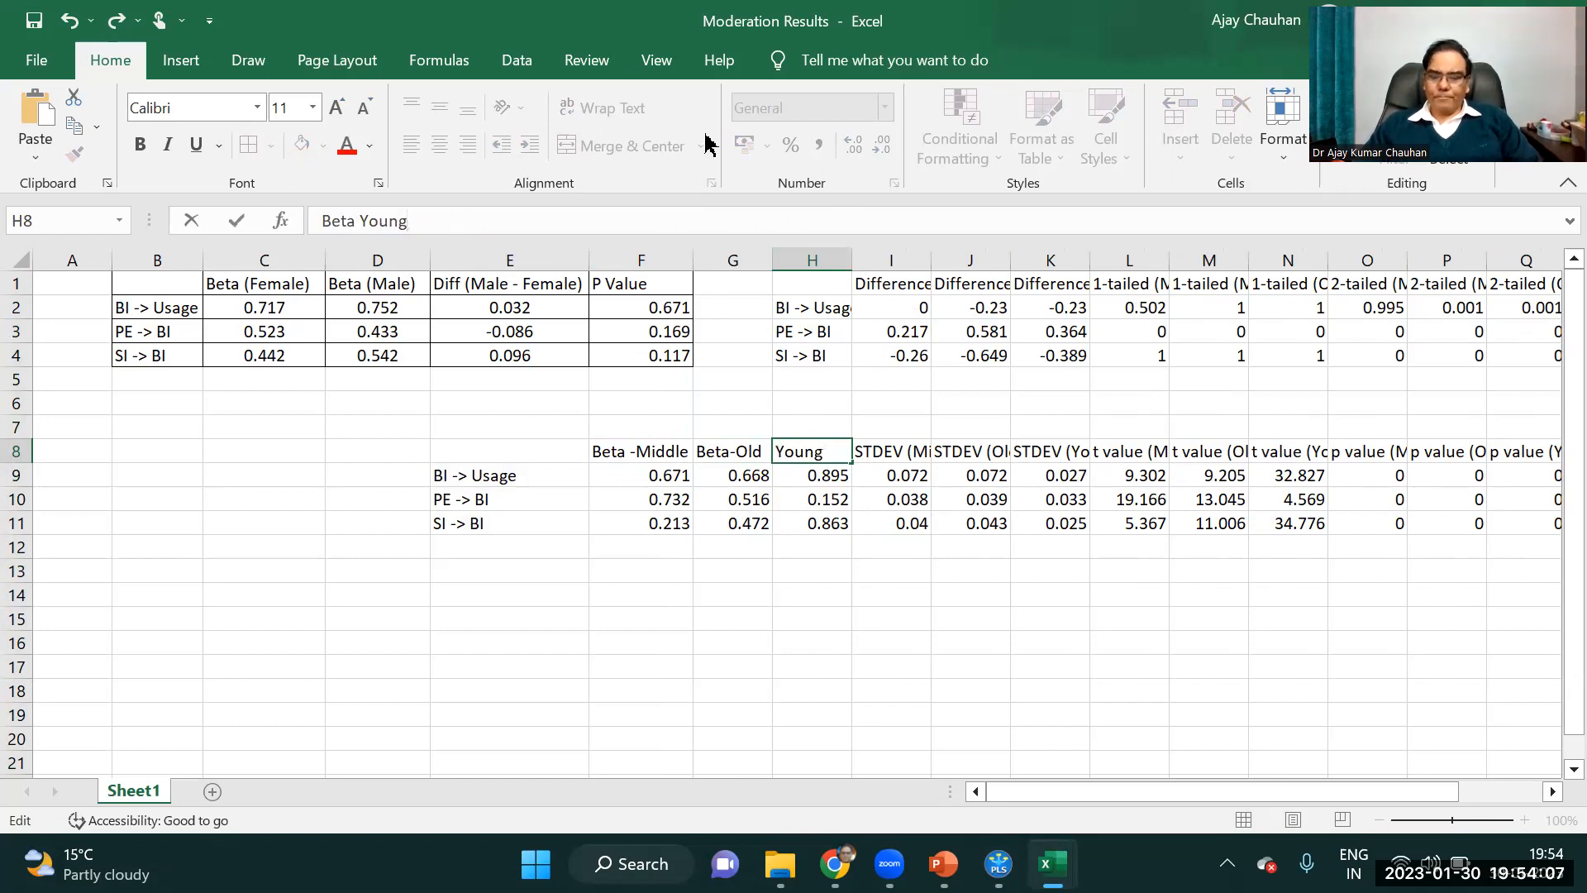
key(Return)
drag(666, 450, 819, 523)
click(716, 616)
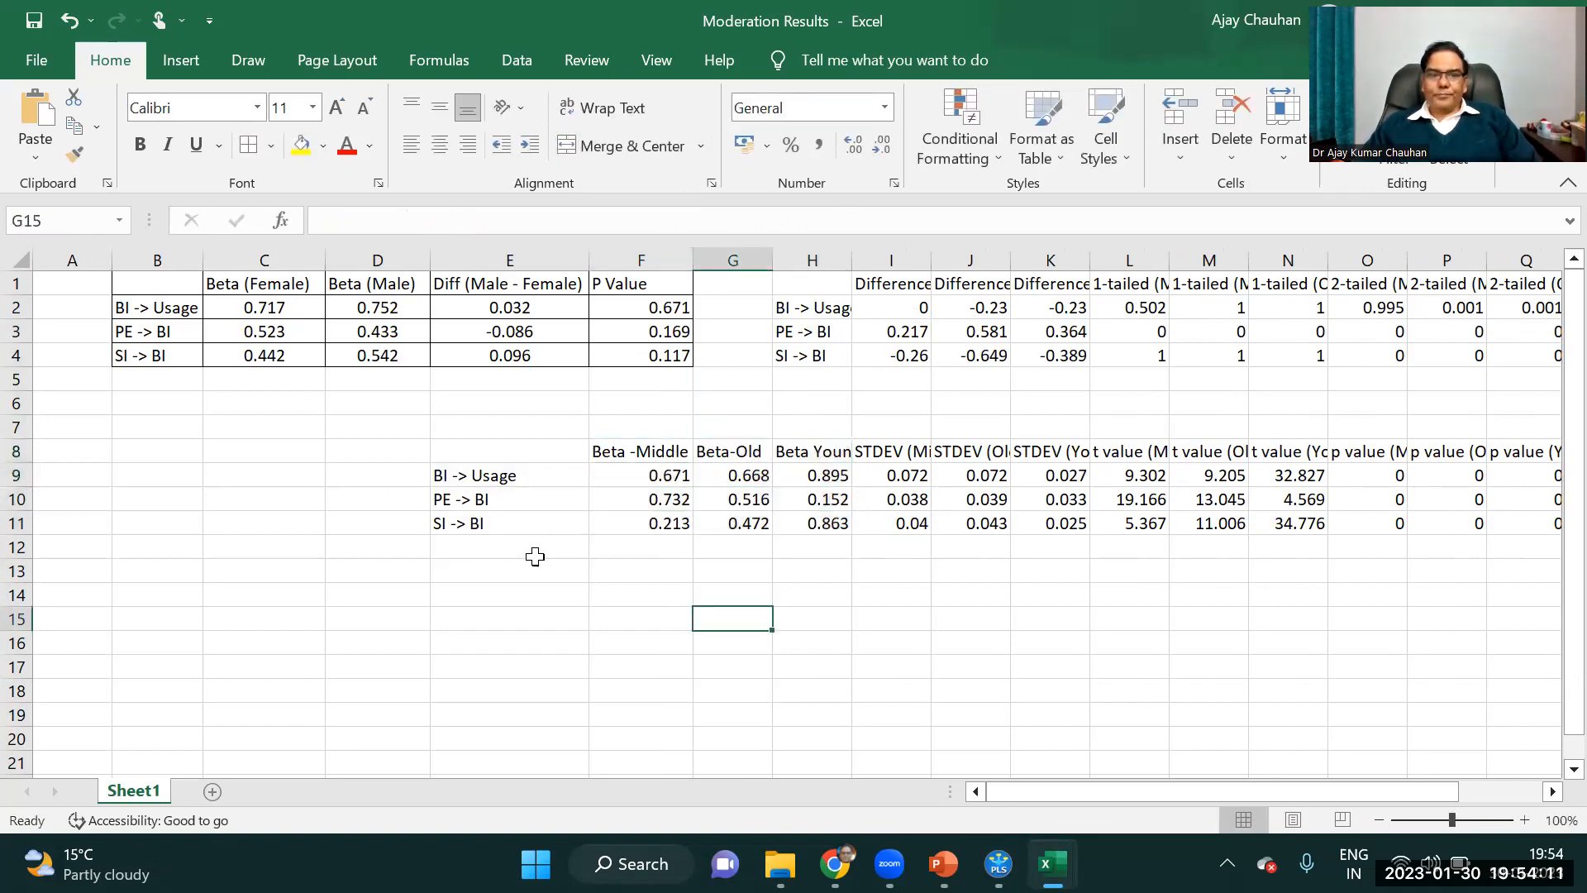
click(438, 475)
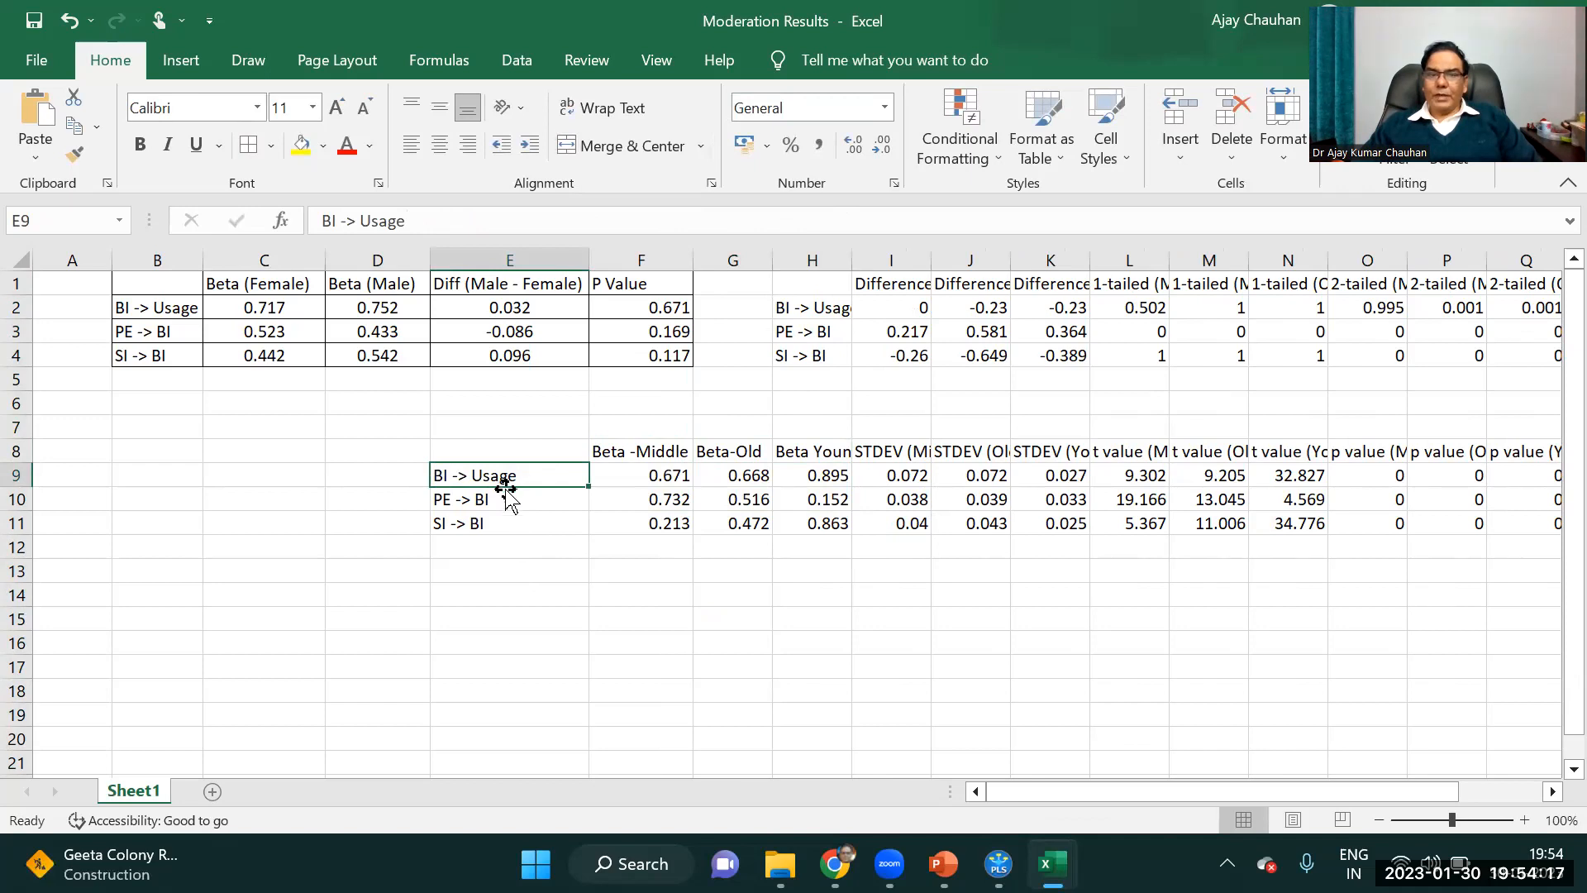
click(839, 478)
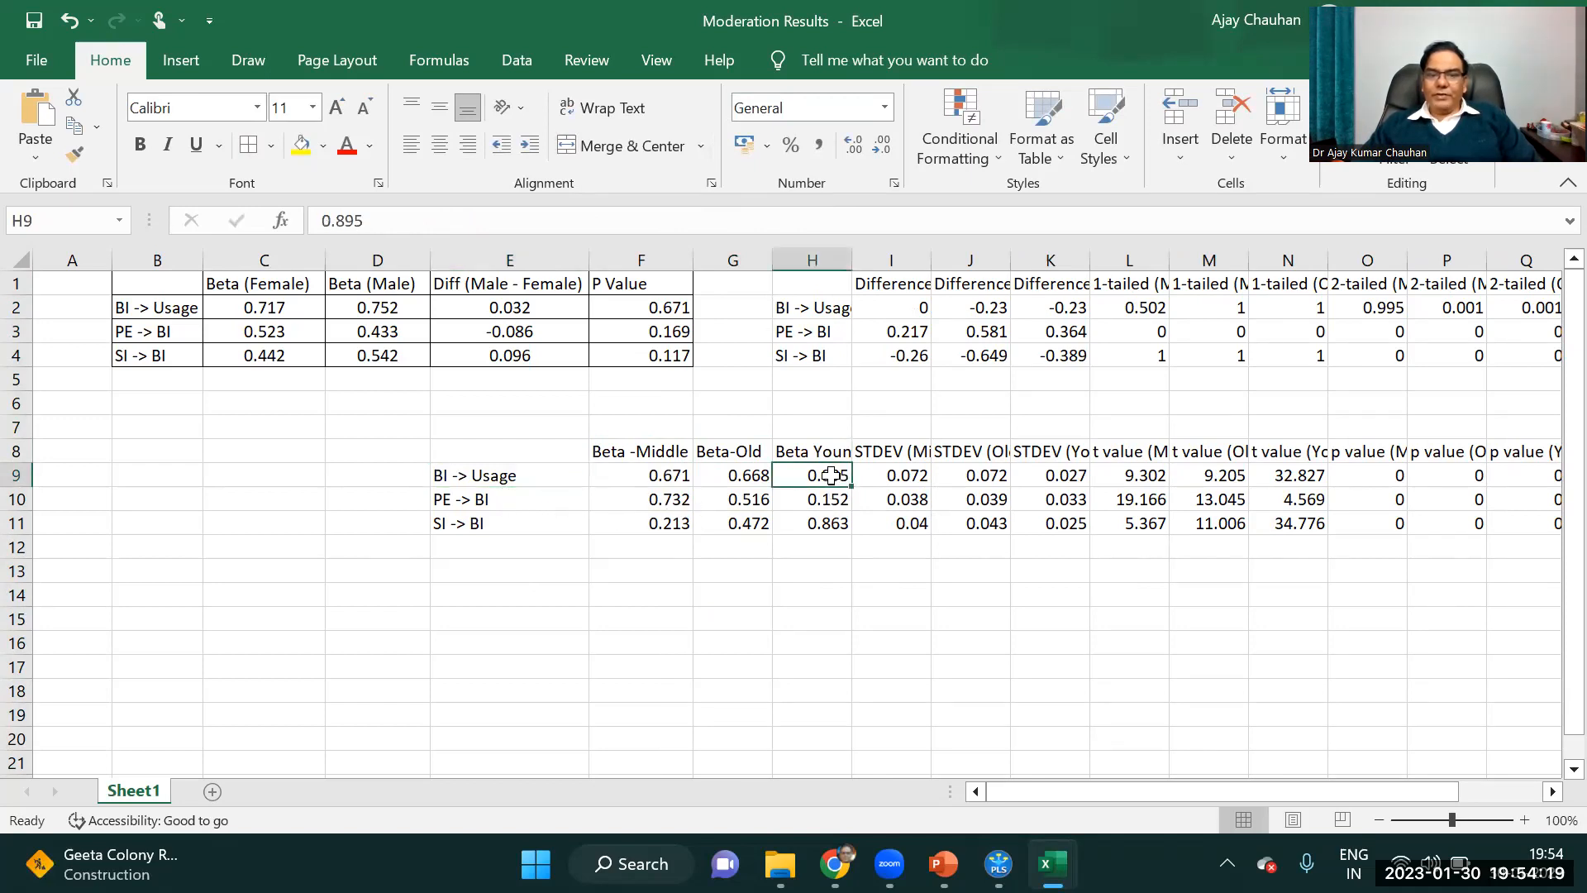
double_click(850, 248)
Highlight the highest beta of each path in yellow: H9 for BI -> Usage, F10 for PE -> BI and H11 for SI -> BI.
click(434, 474)
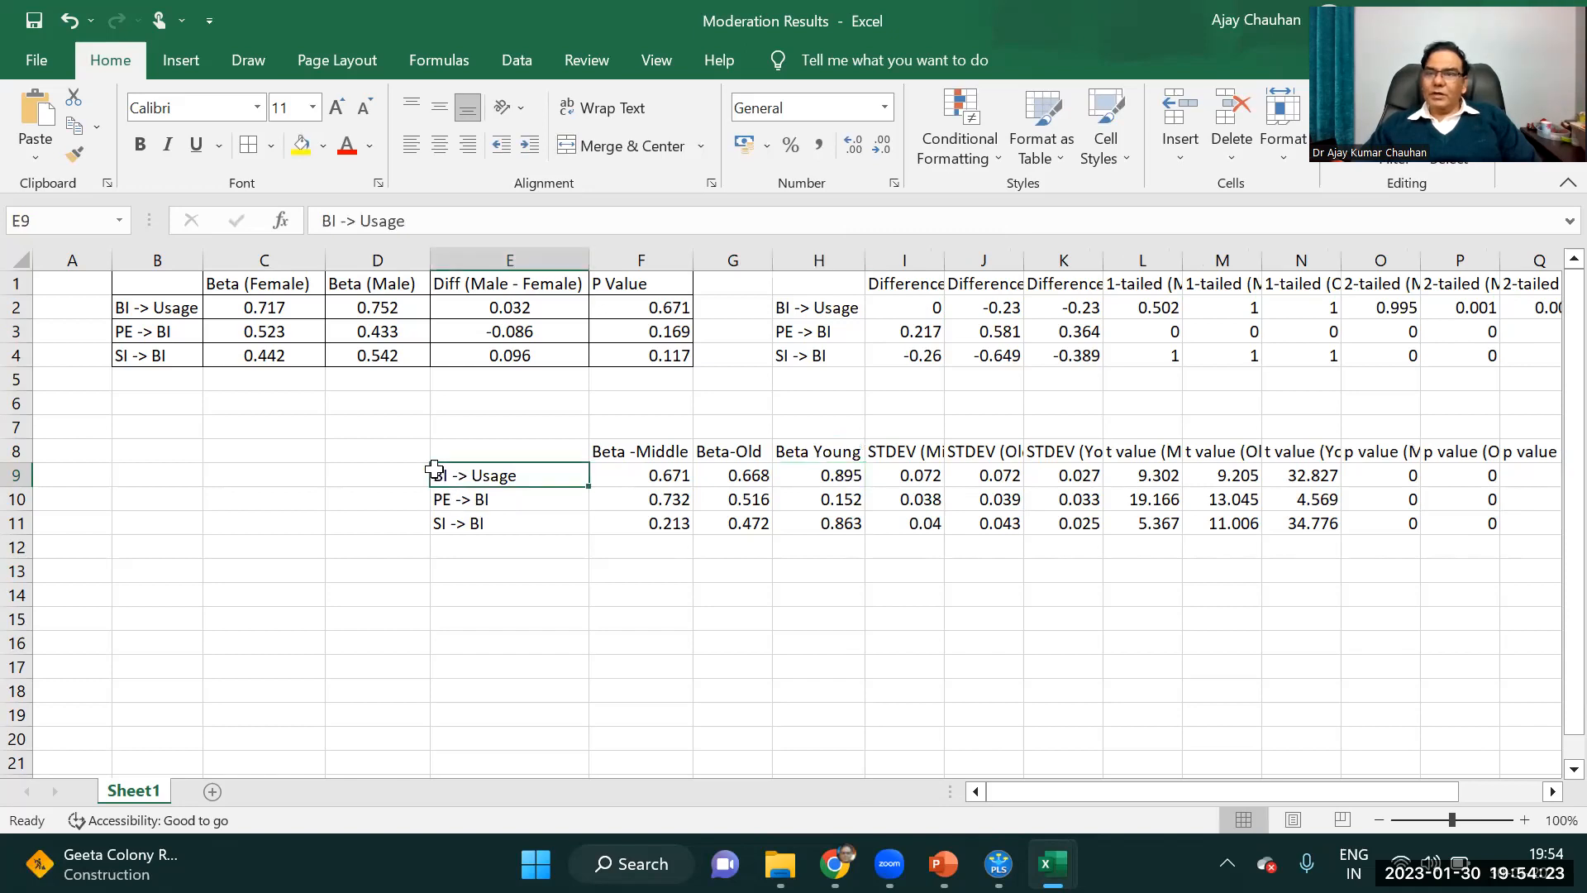
click(842, 478)
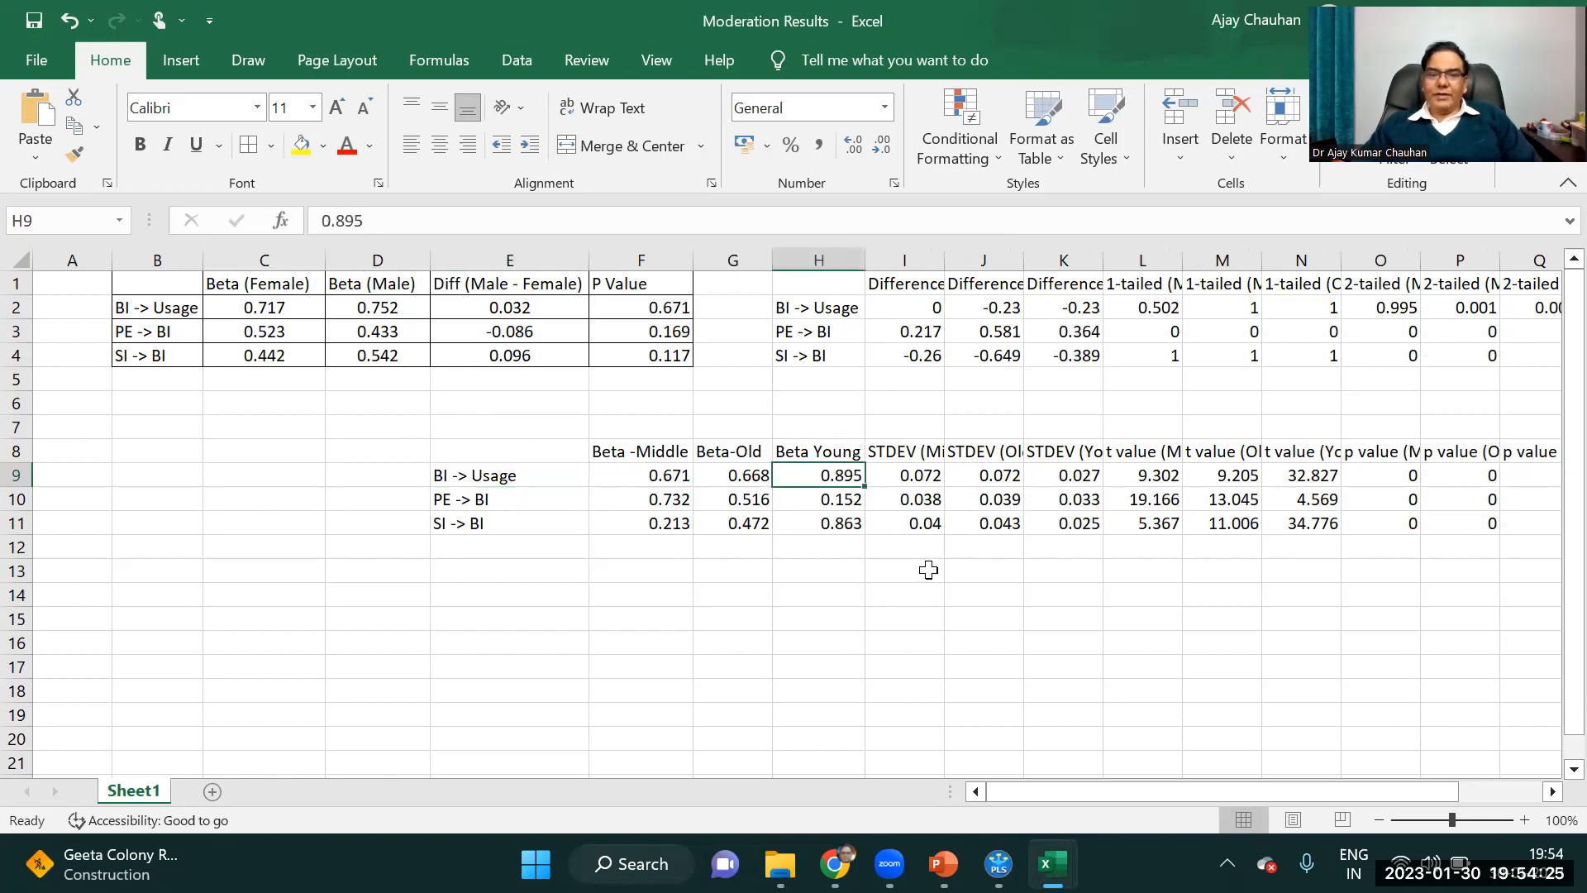
click(301, 147)
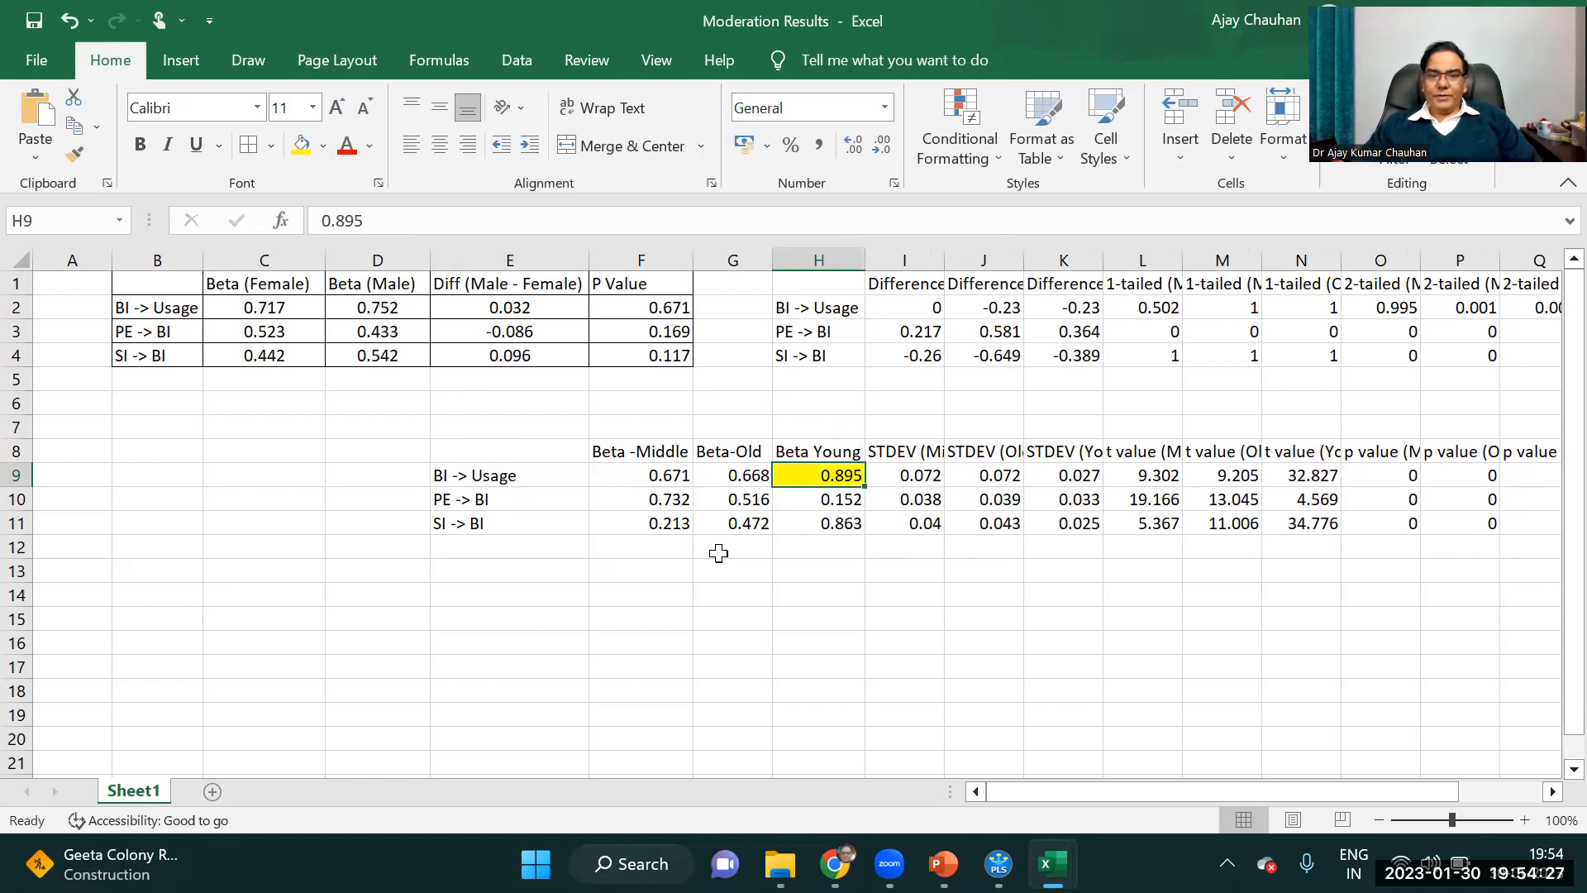
click(671, 502)
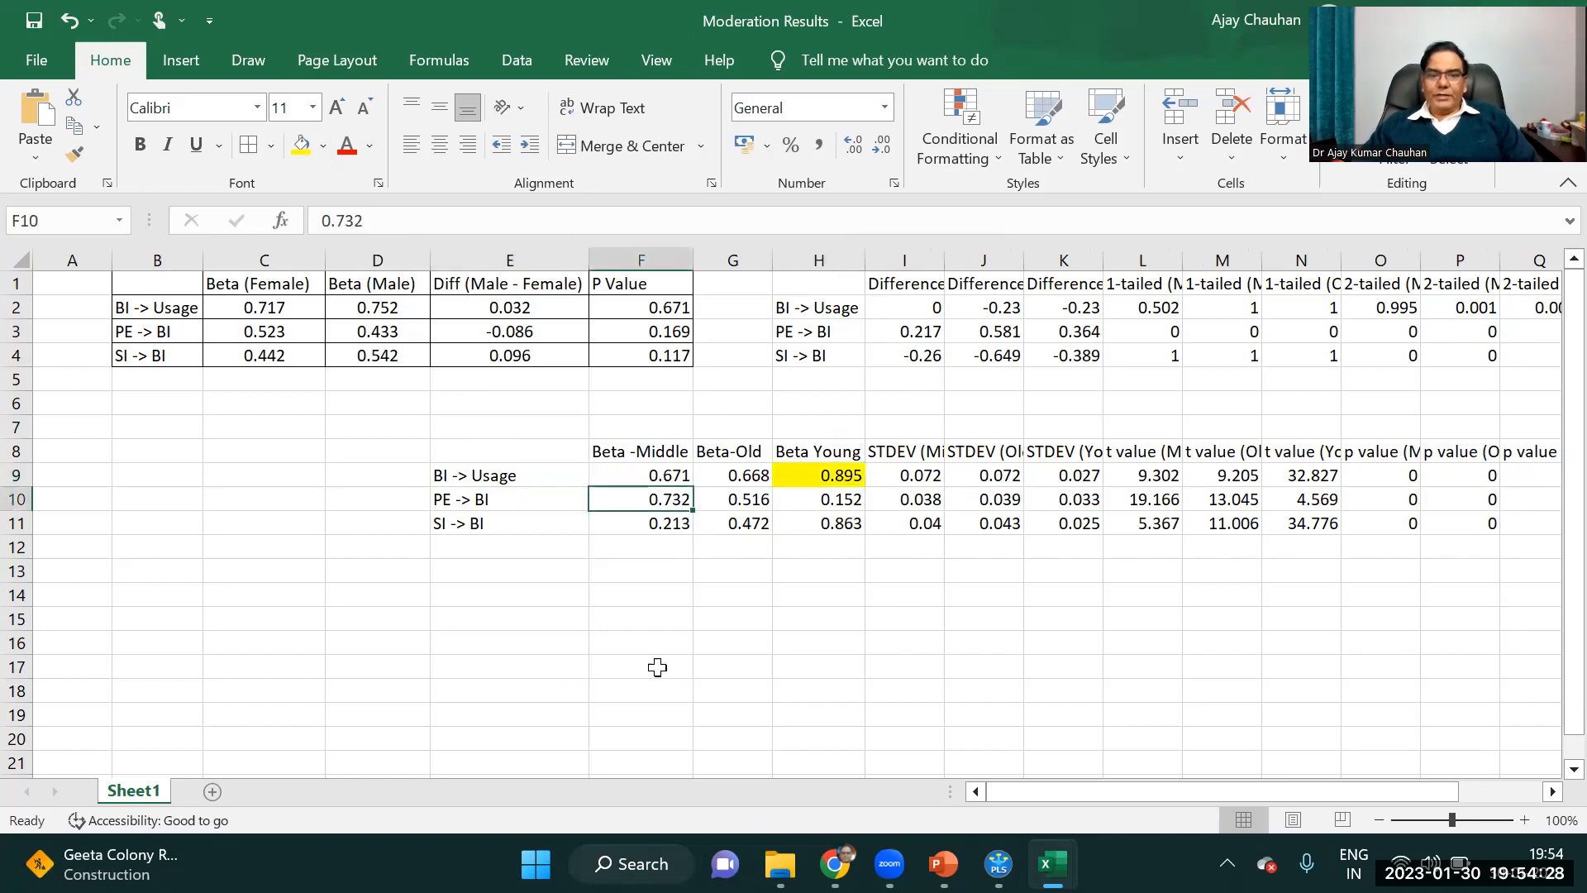
click(301, 147)
click(829, 527)
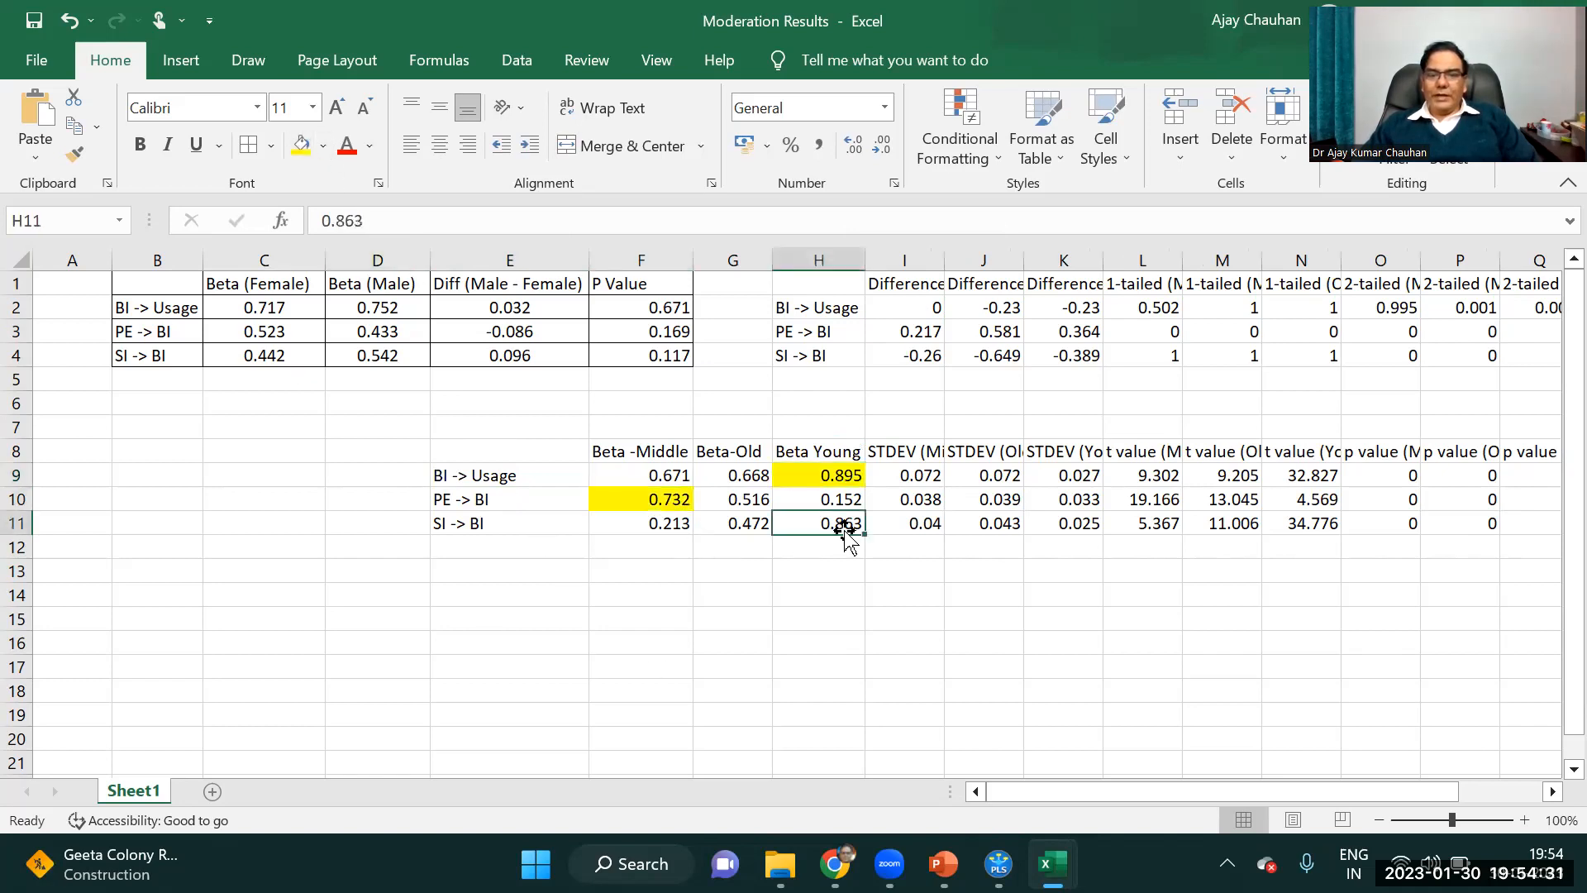
click(303, 149)
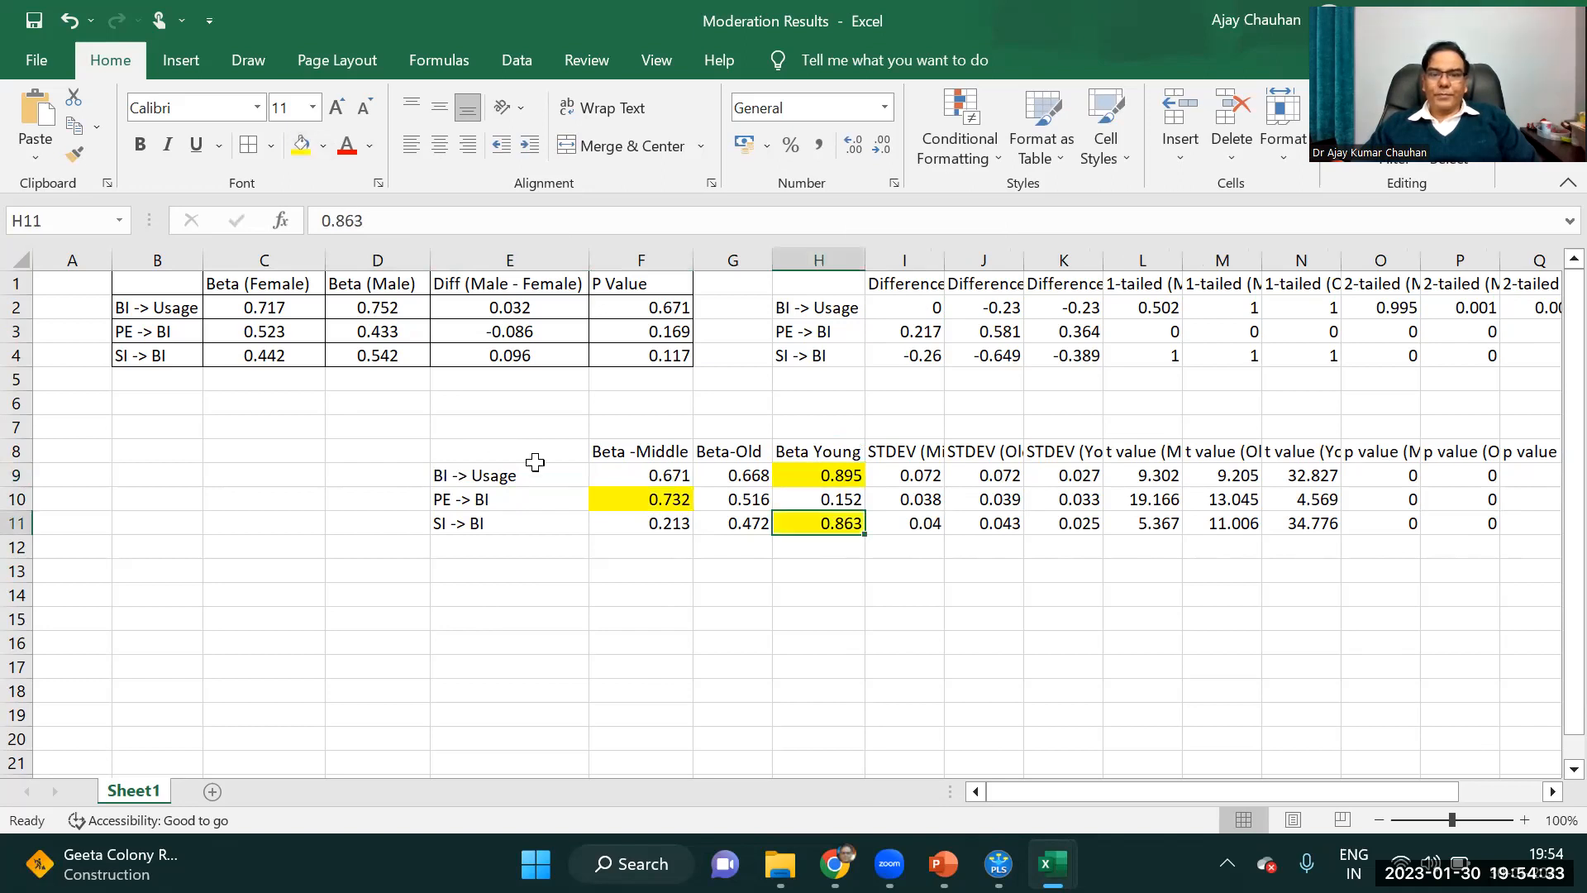
click(808, 616)
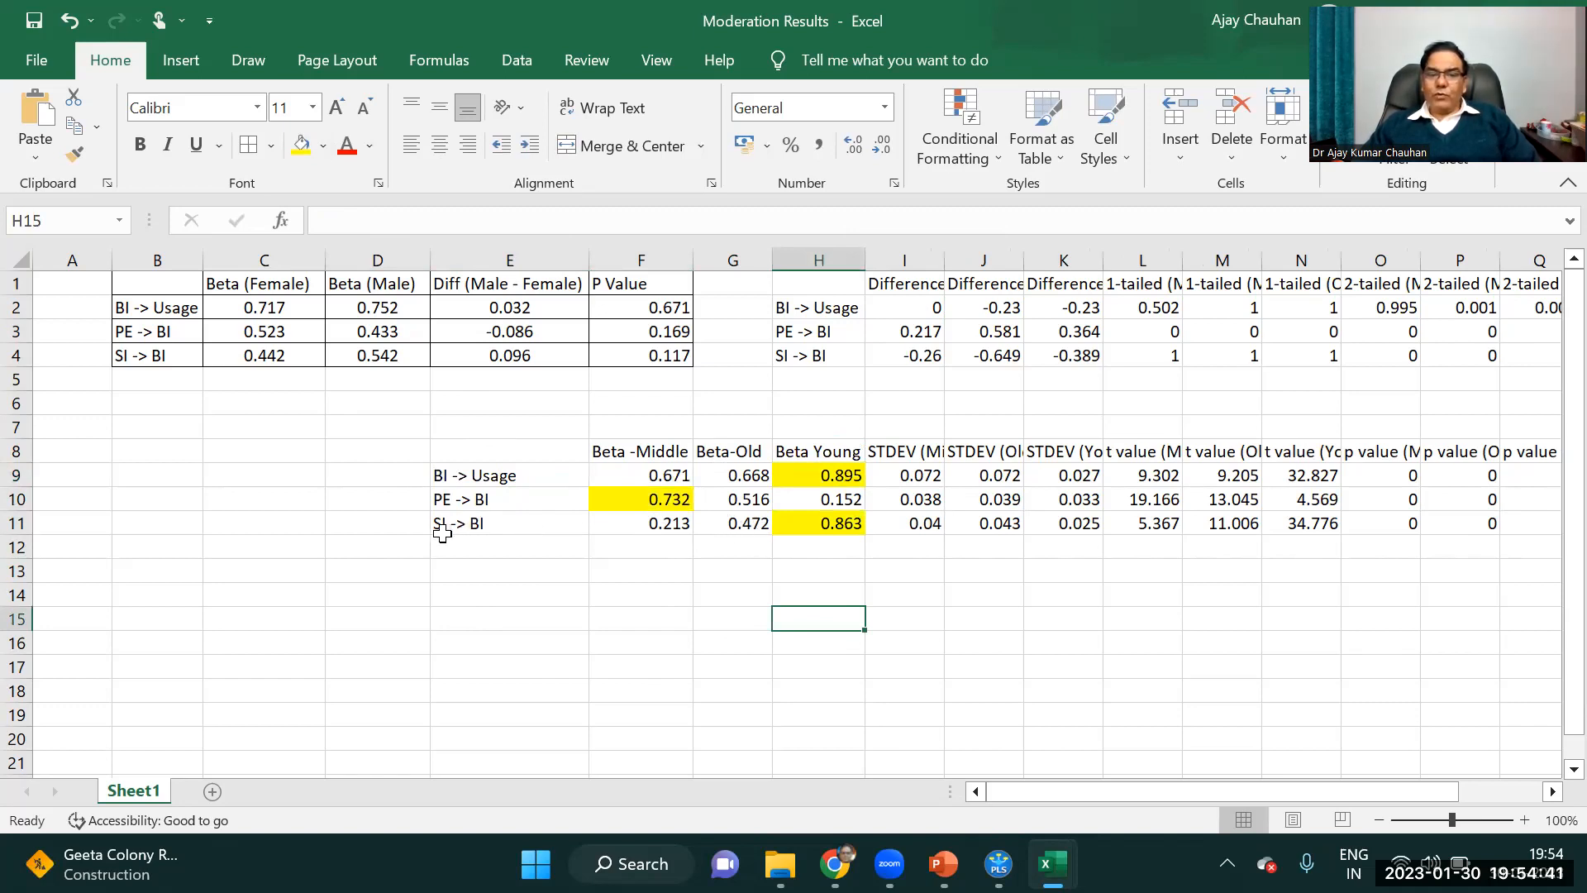
click(488, 523)
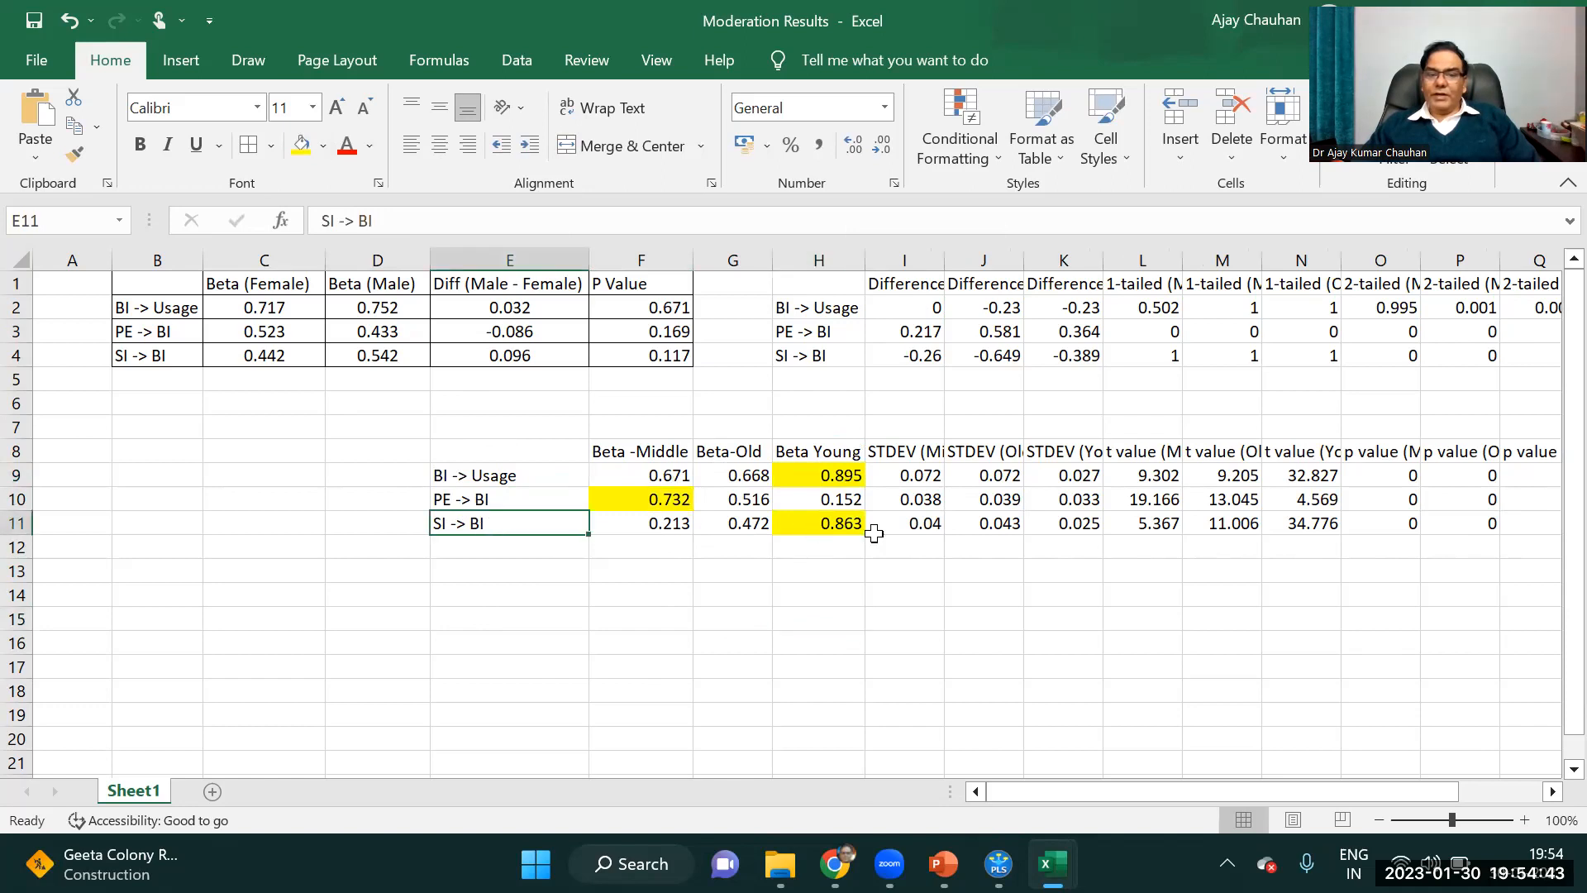
Compare the Middle, Old and Young betas for SI -> BI and across the F9:H11 block.
click(848, 522)
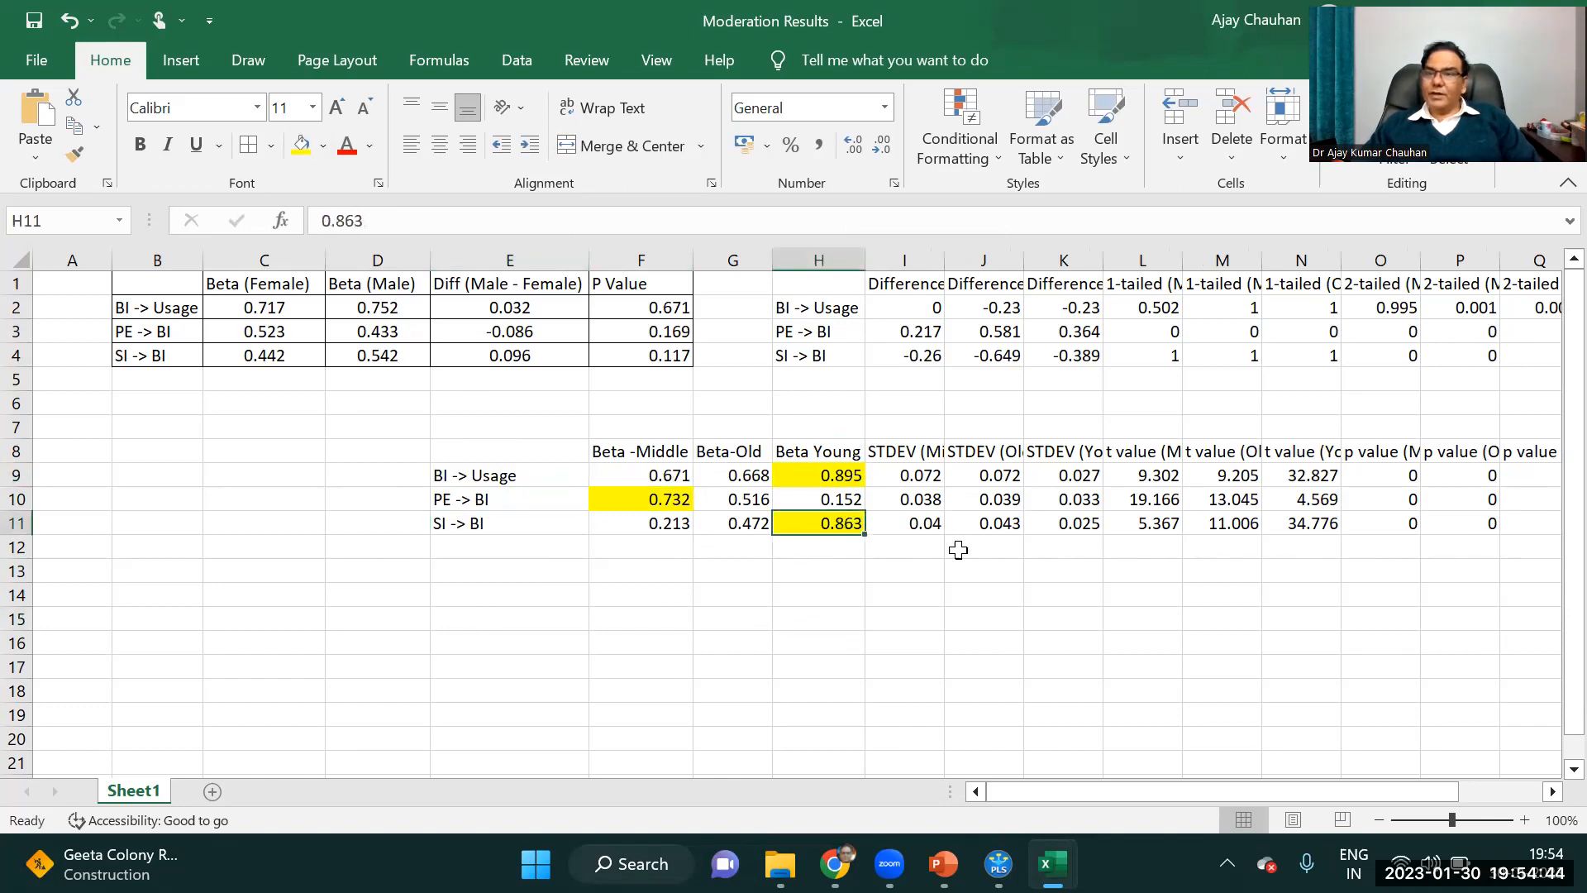
click(665, 527)
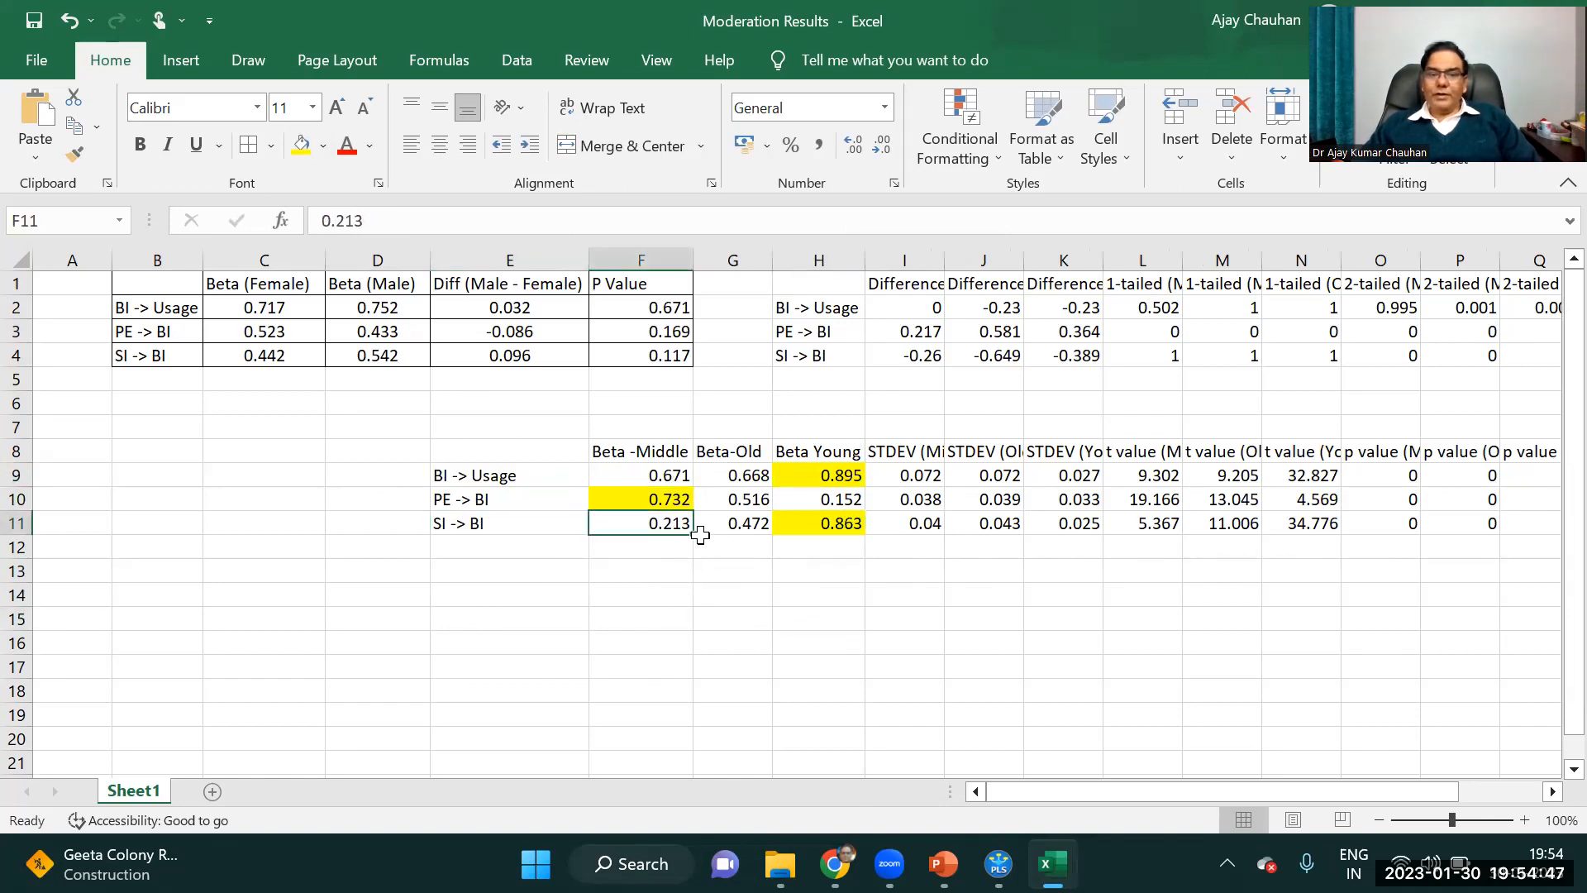
click(742, 527)
drag(665, 473, 803, 528)
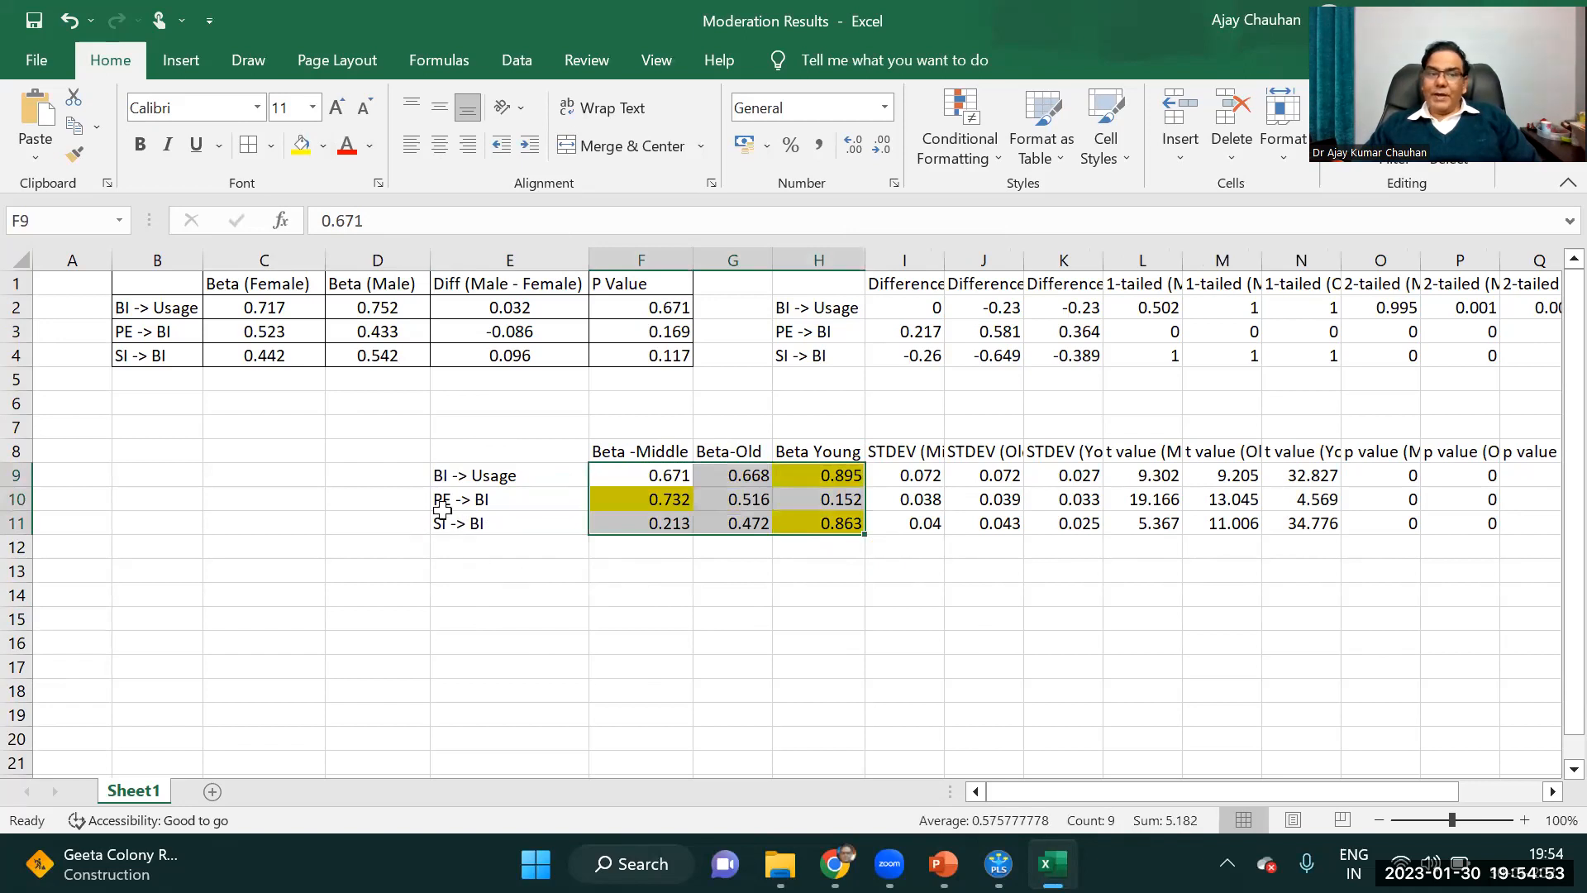
click(937, 571)
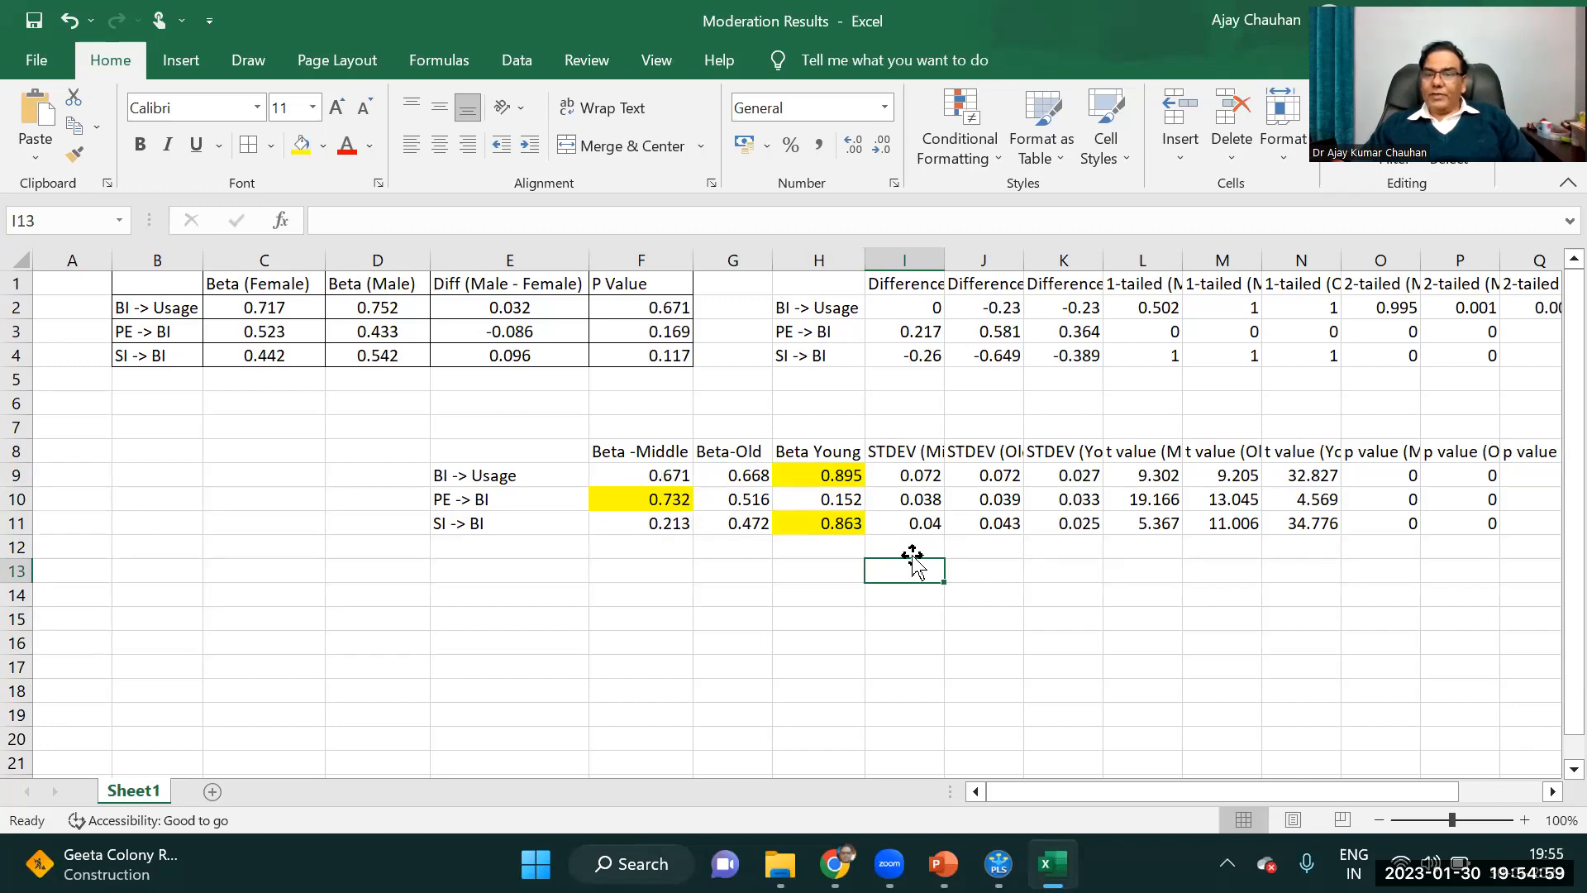
Delete the STDEV cells I8:K11 of the age group table, shifting the remaining cells left.
drag(909, 453, 1042, 501)
right_click(1021, 488)
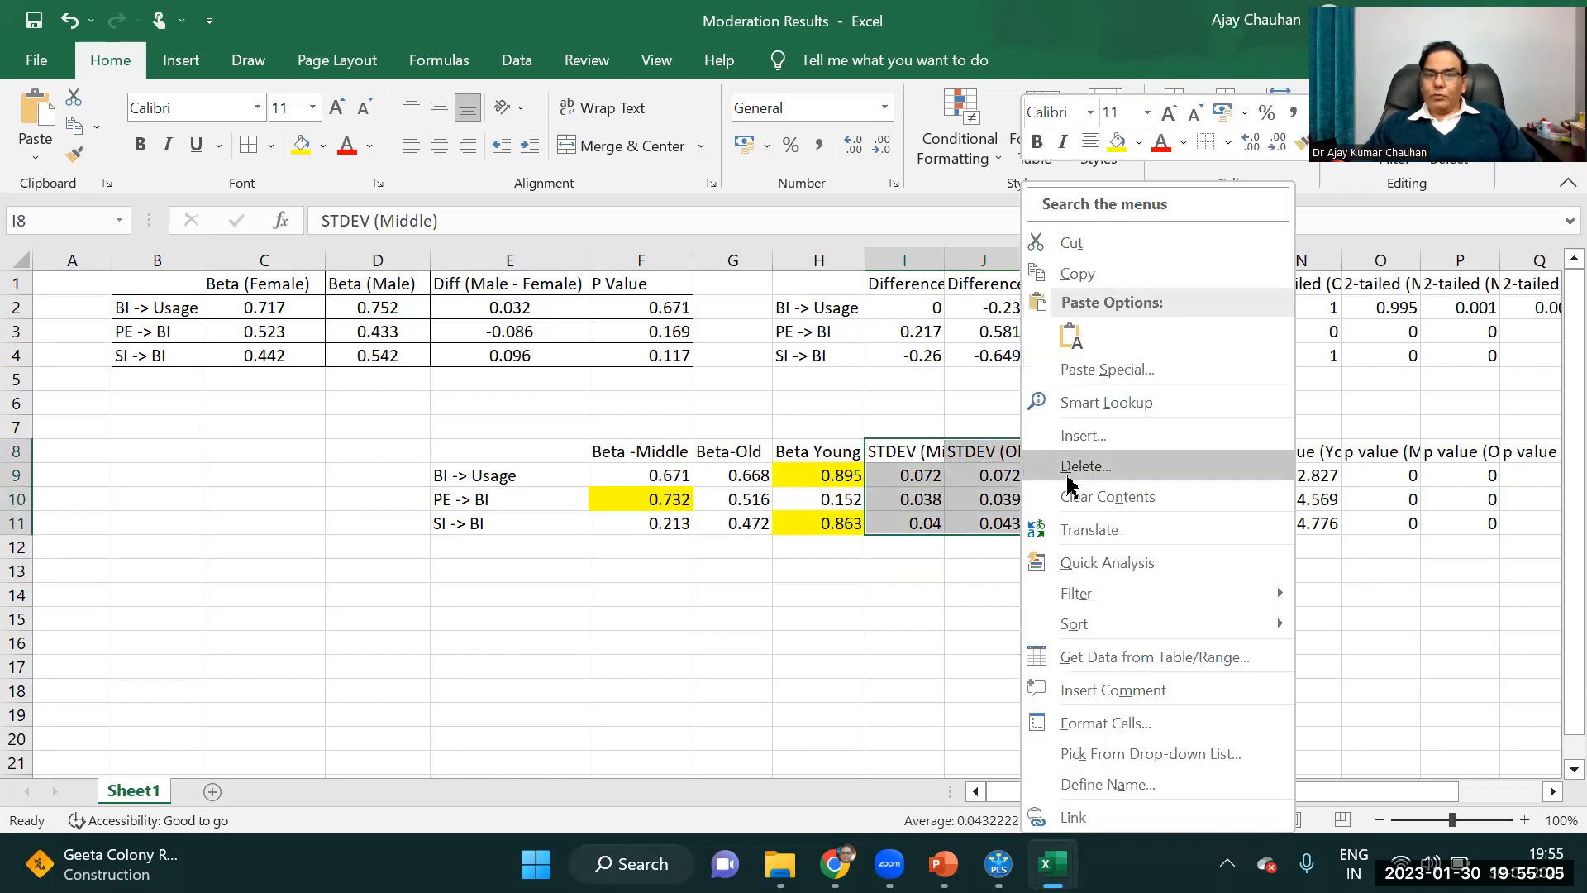
click(1105, 469)
click(1064, 578)
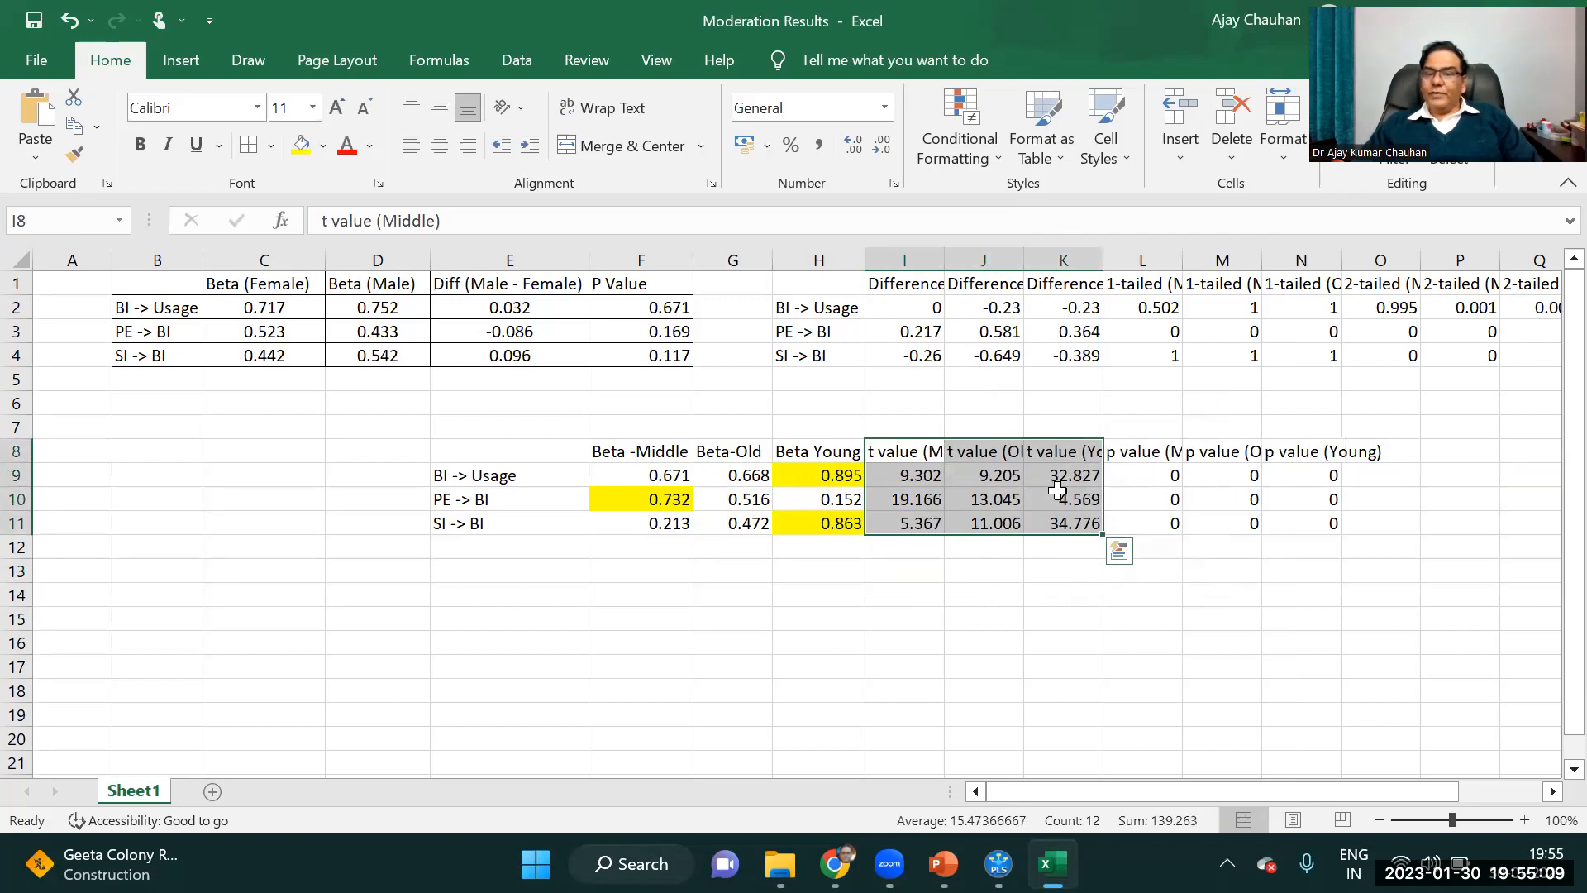
Delete the p value cells L8:N11 of the age group table, shifting cells left.
drag(1141, 455, 1311, 527)
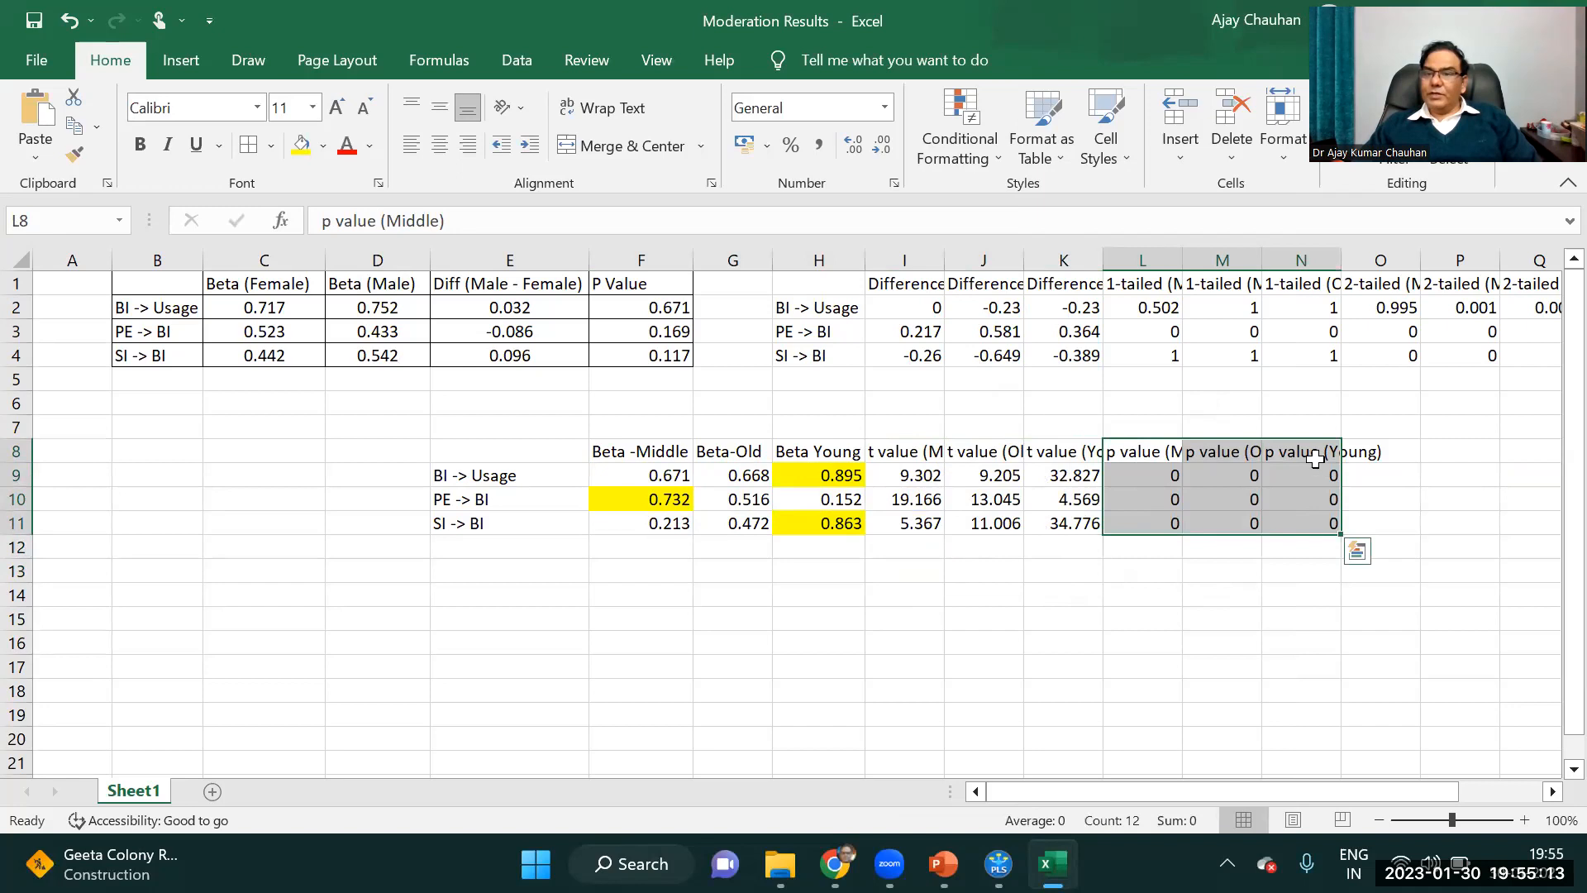
right_click(1246, 452)
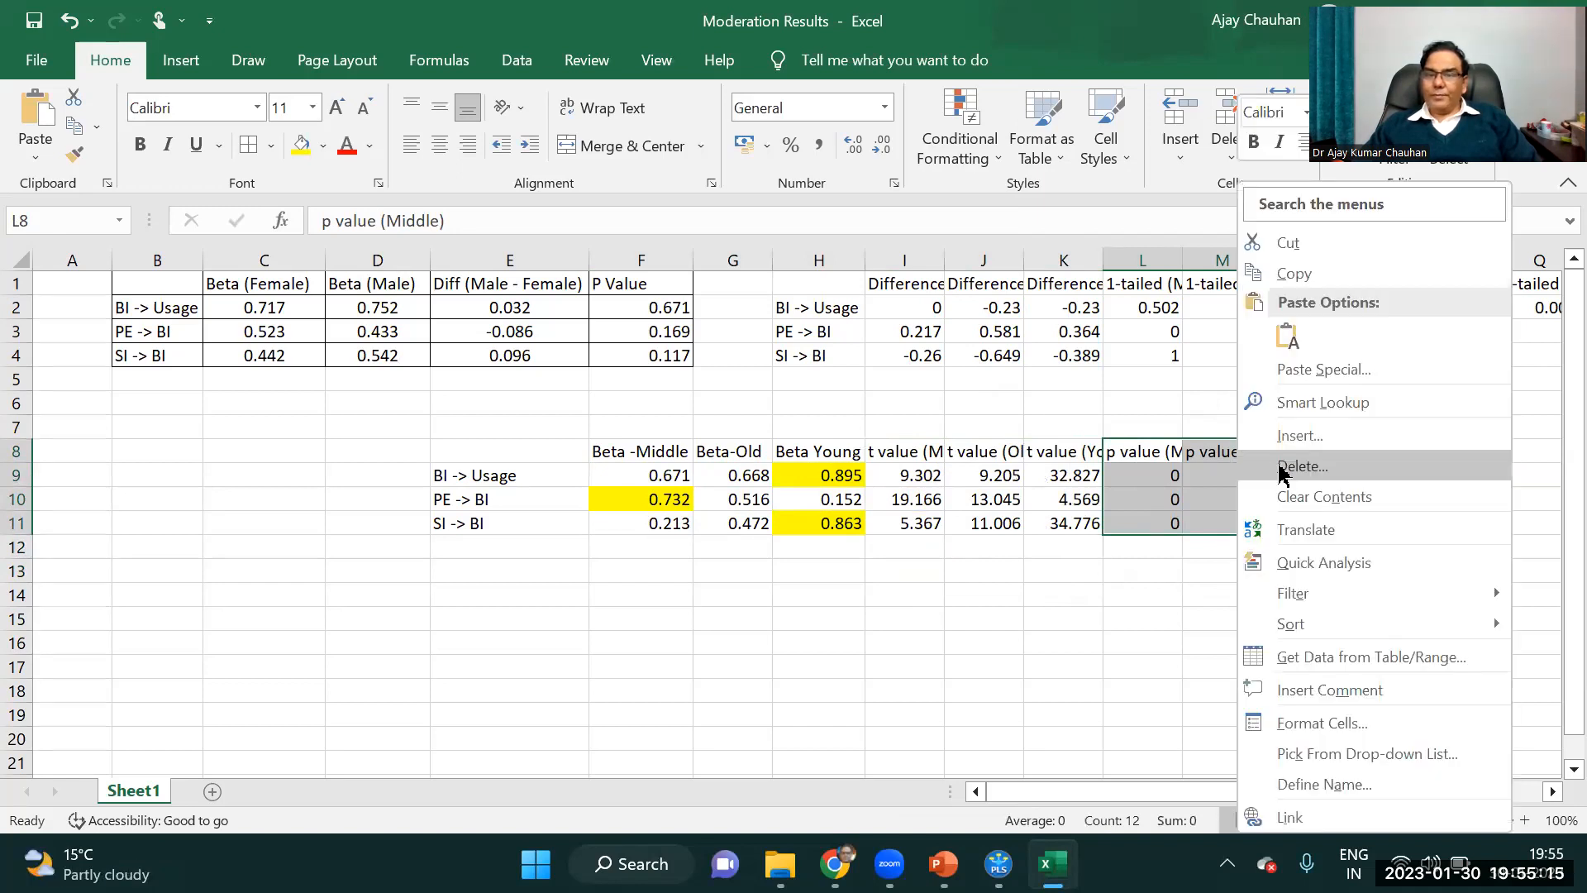
click(1283, 468)
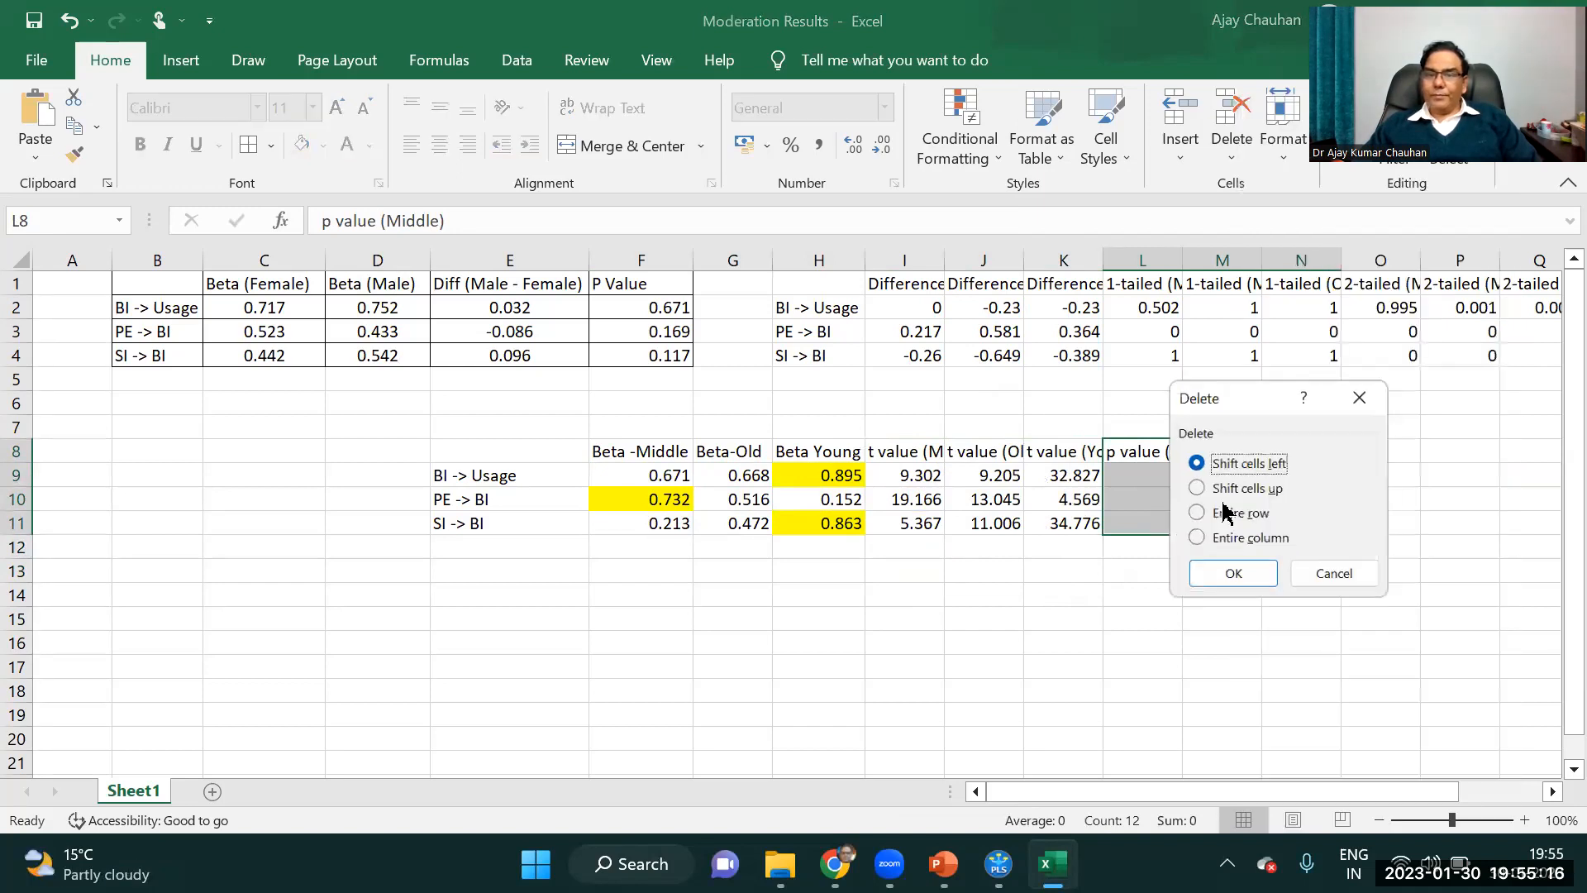
click(1245, 571)
Review the age group table's t values in I9:K11 alongside its betas in F9:H11.
click(931, 480)
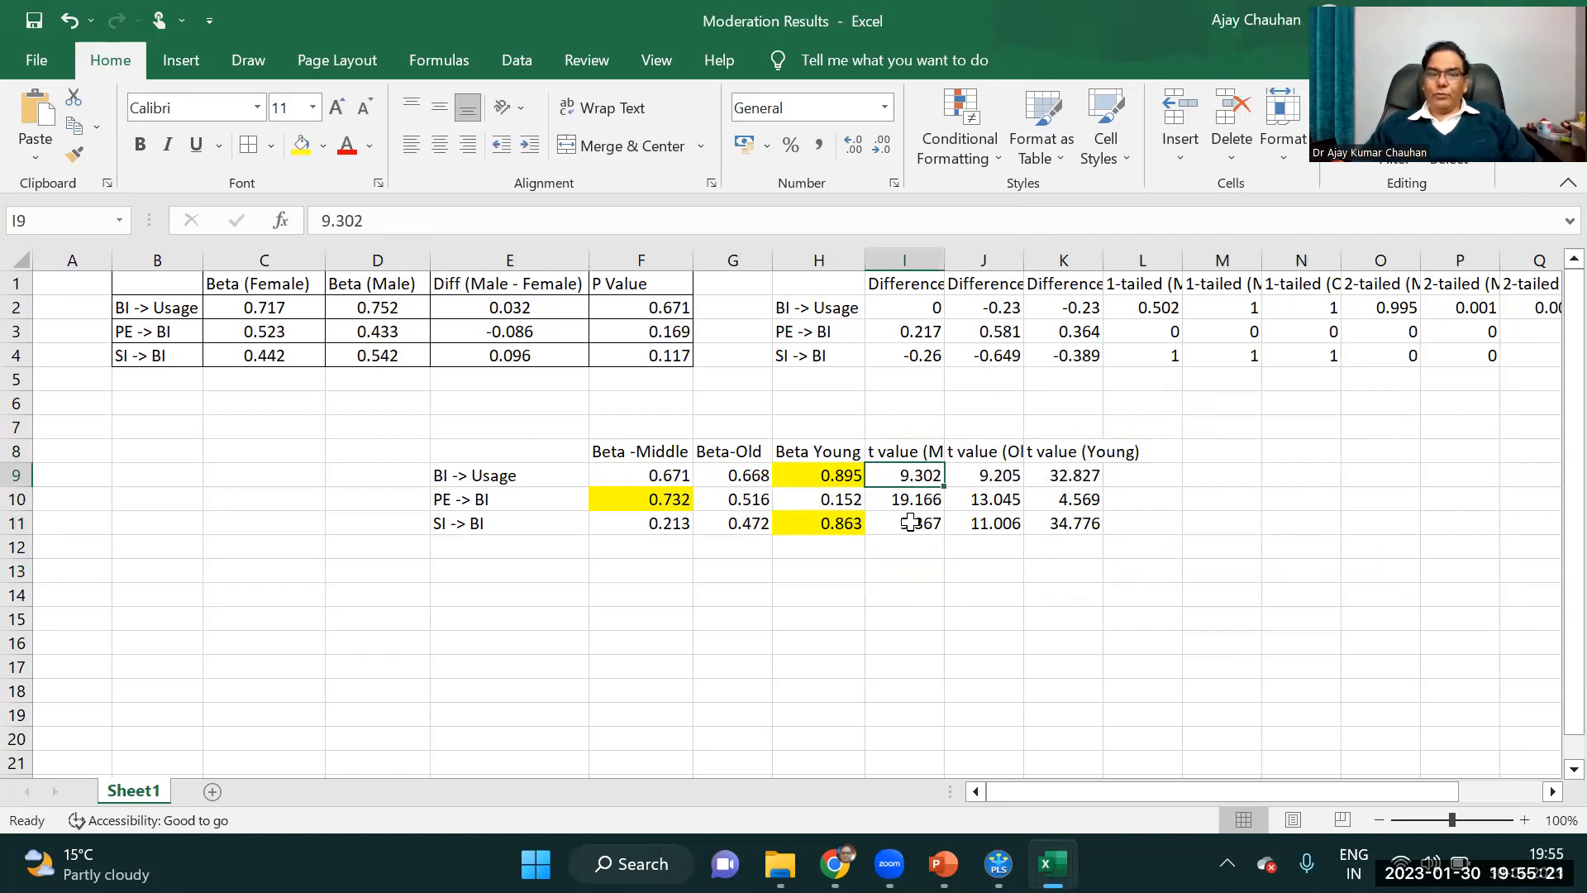
drag(515, 453, 1075, 513)
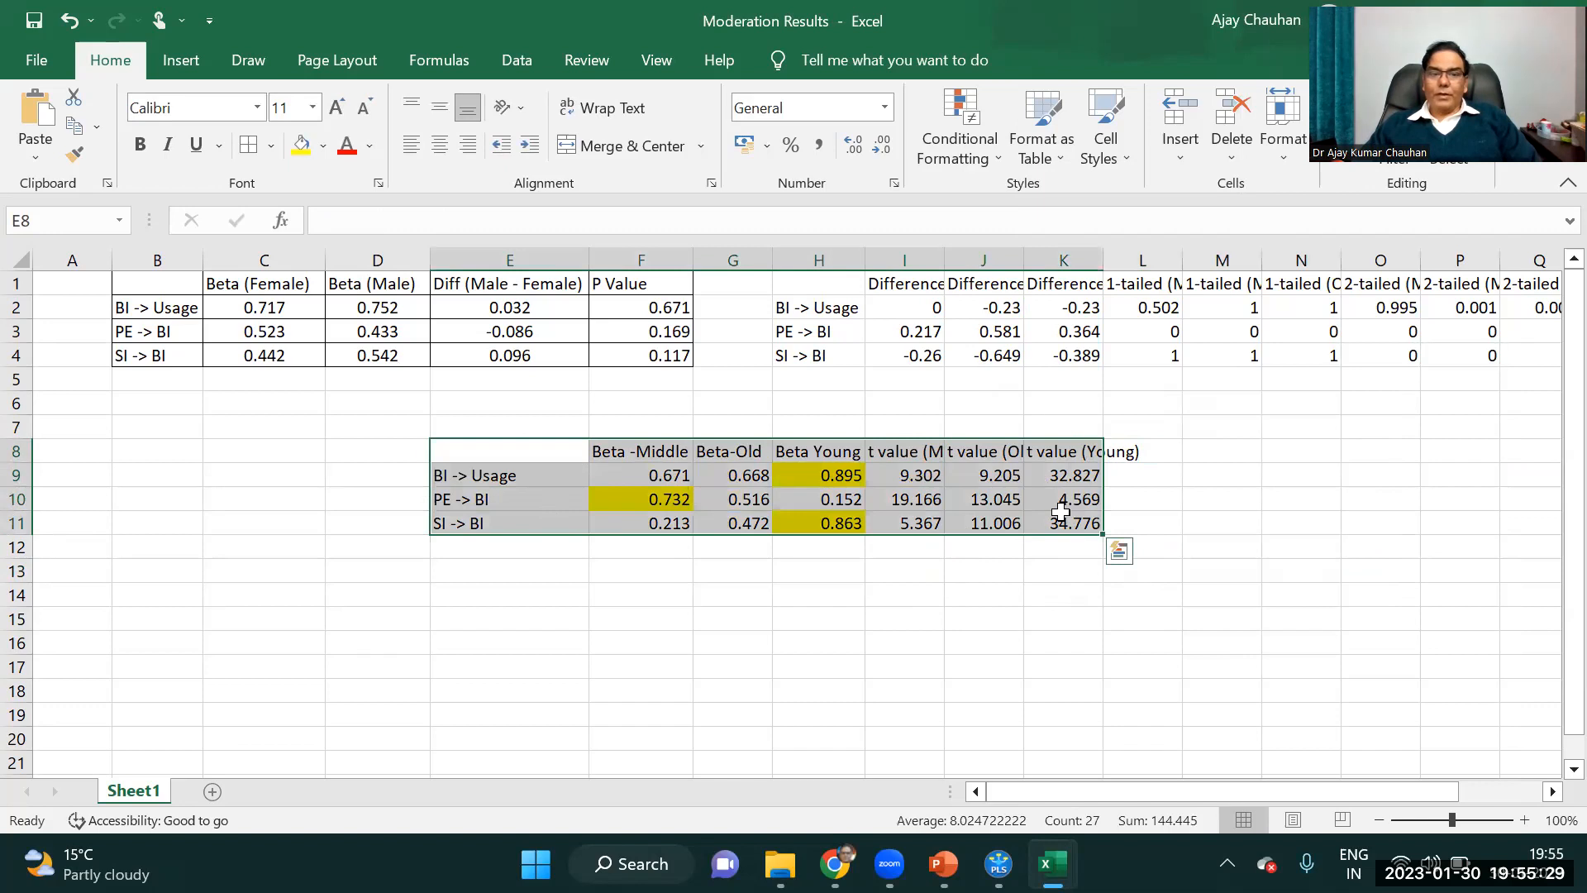
click(1056, 502)
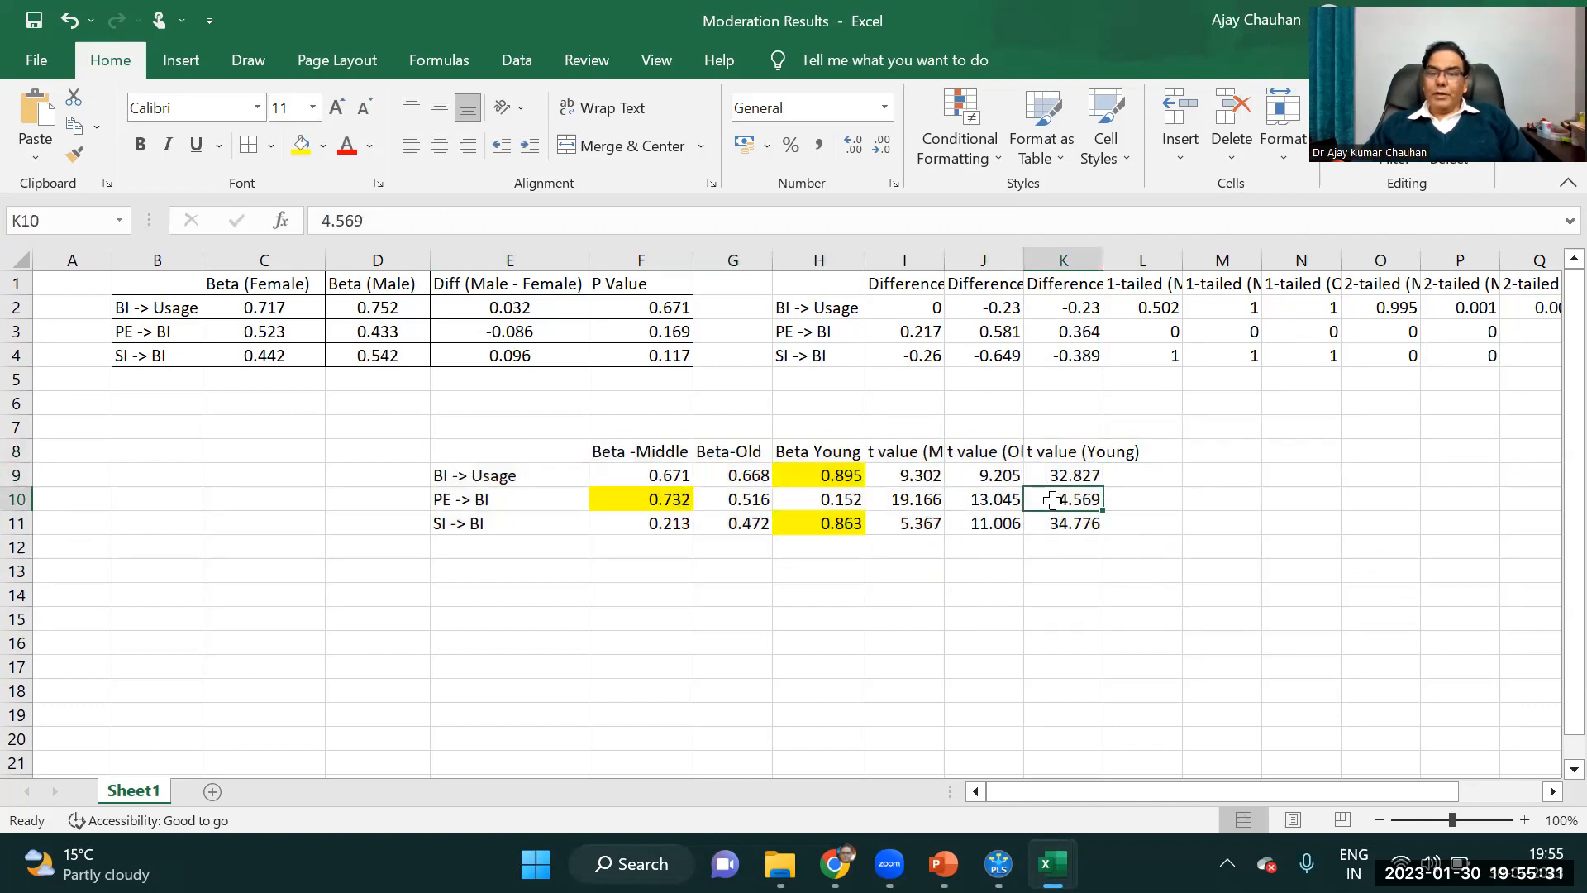
drag(934, 479, 1045, 521)
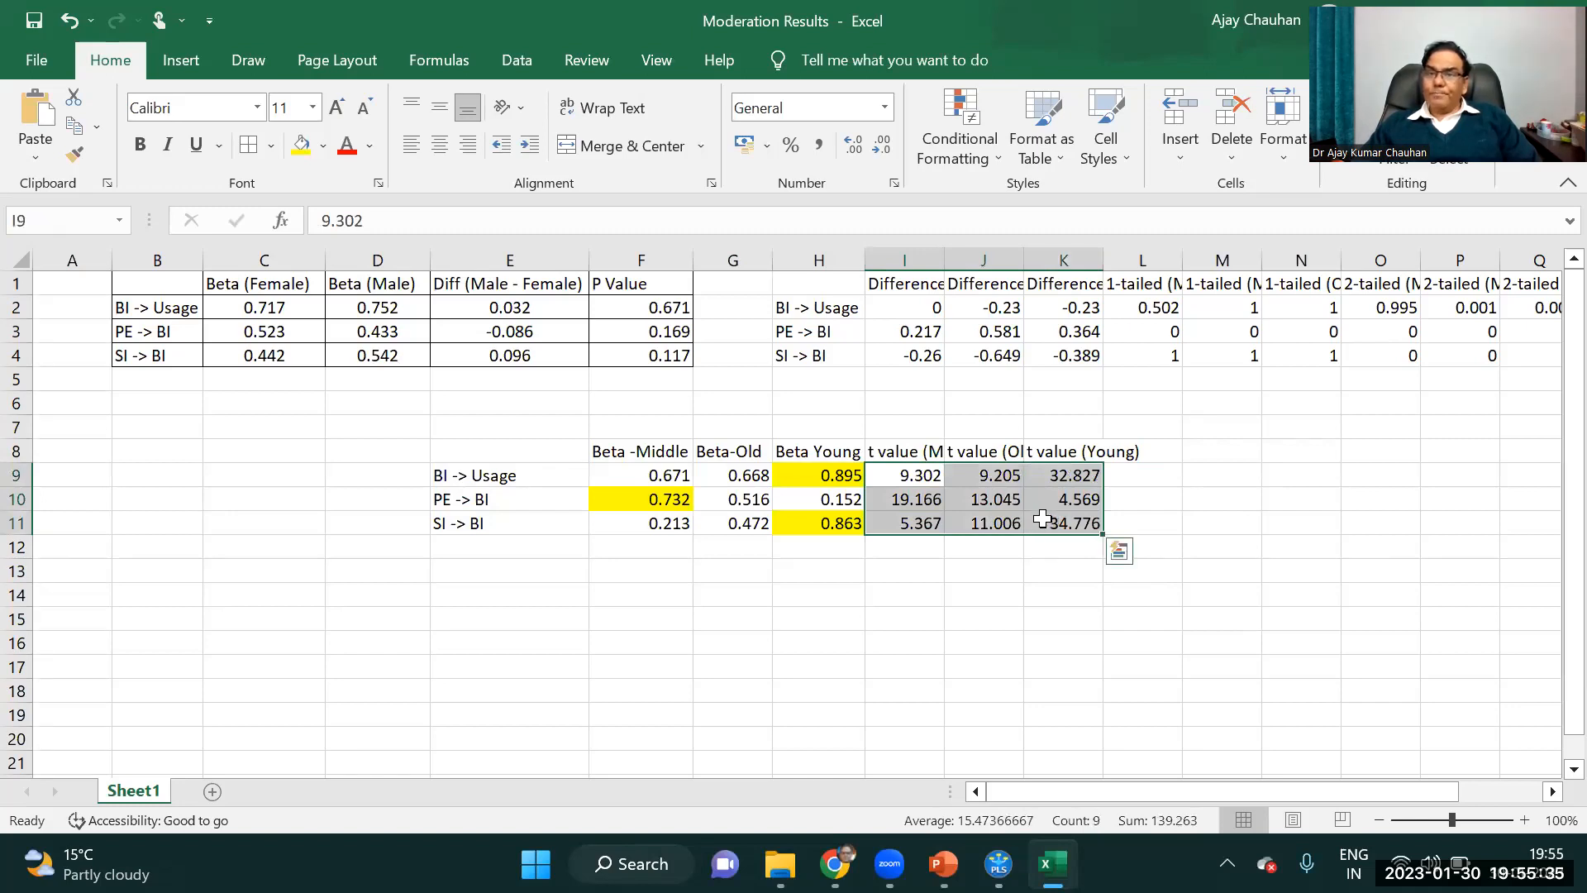
drag(661, 478, 827, 529)
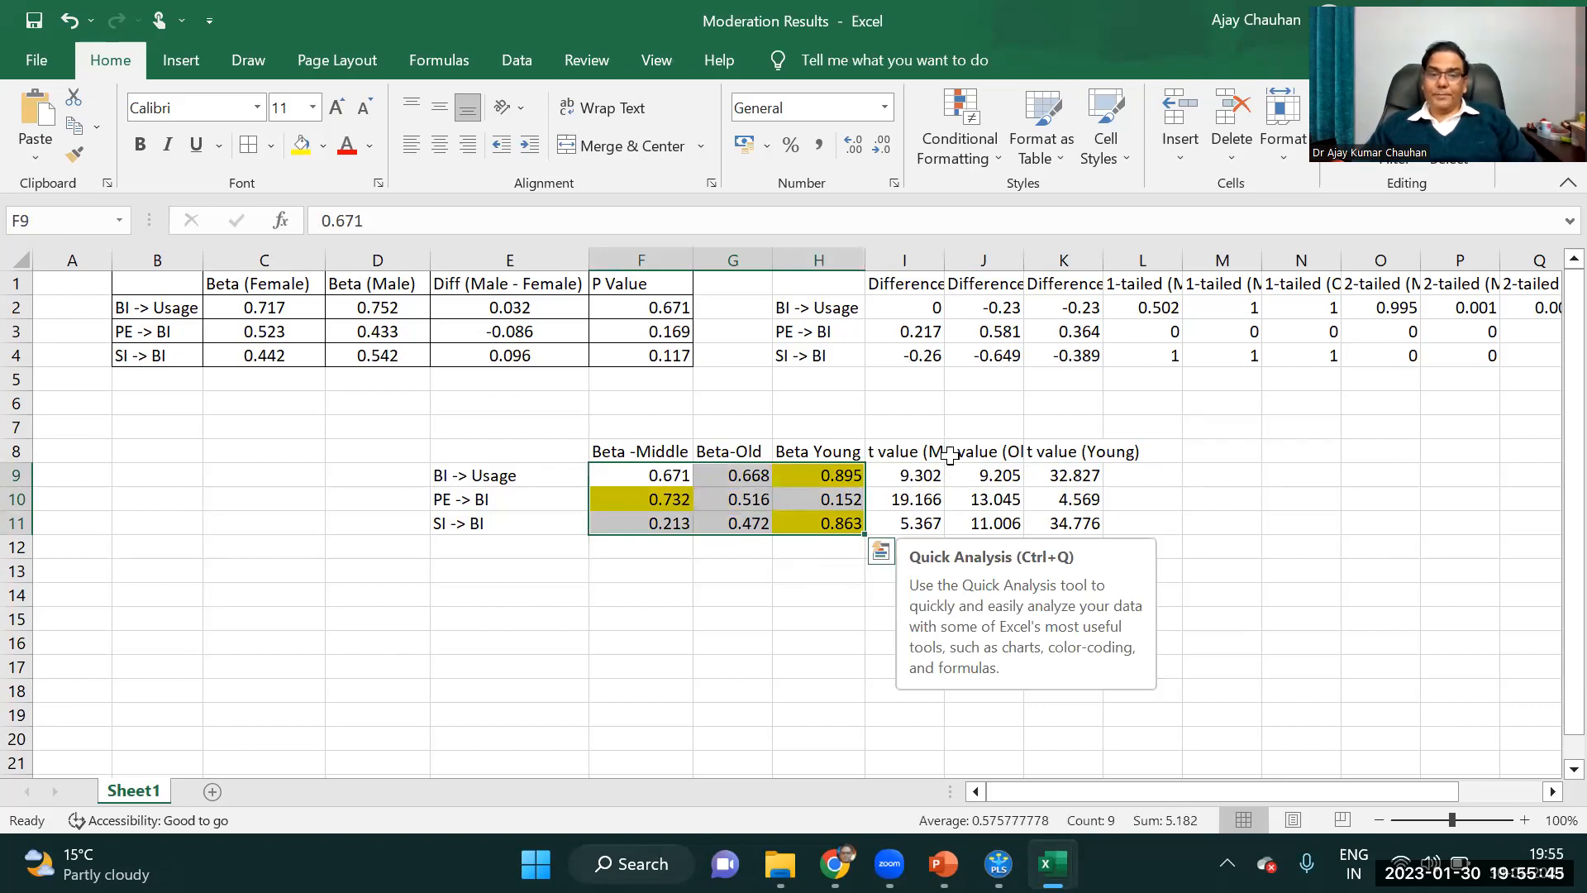
Apply all borders to the age group table E8:K11 and fit columns I, J and K to their contents.
drag(460, 456, 1075, 528)
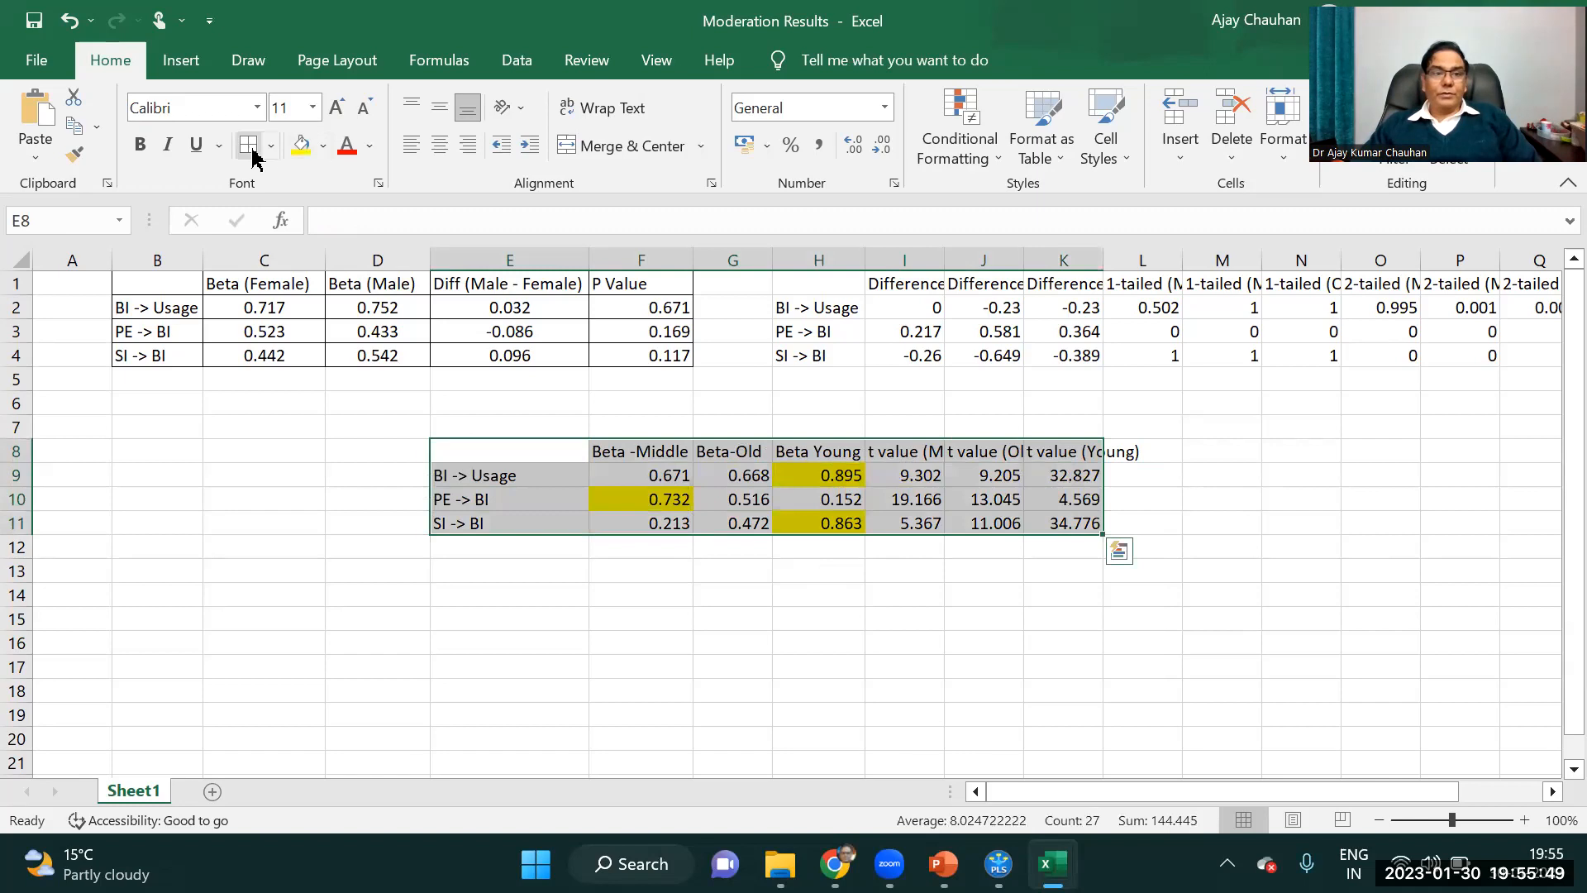
click(875, 592)
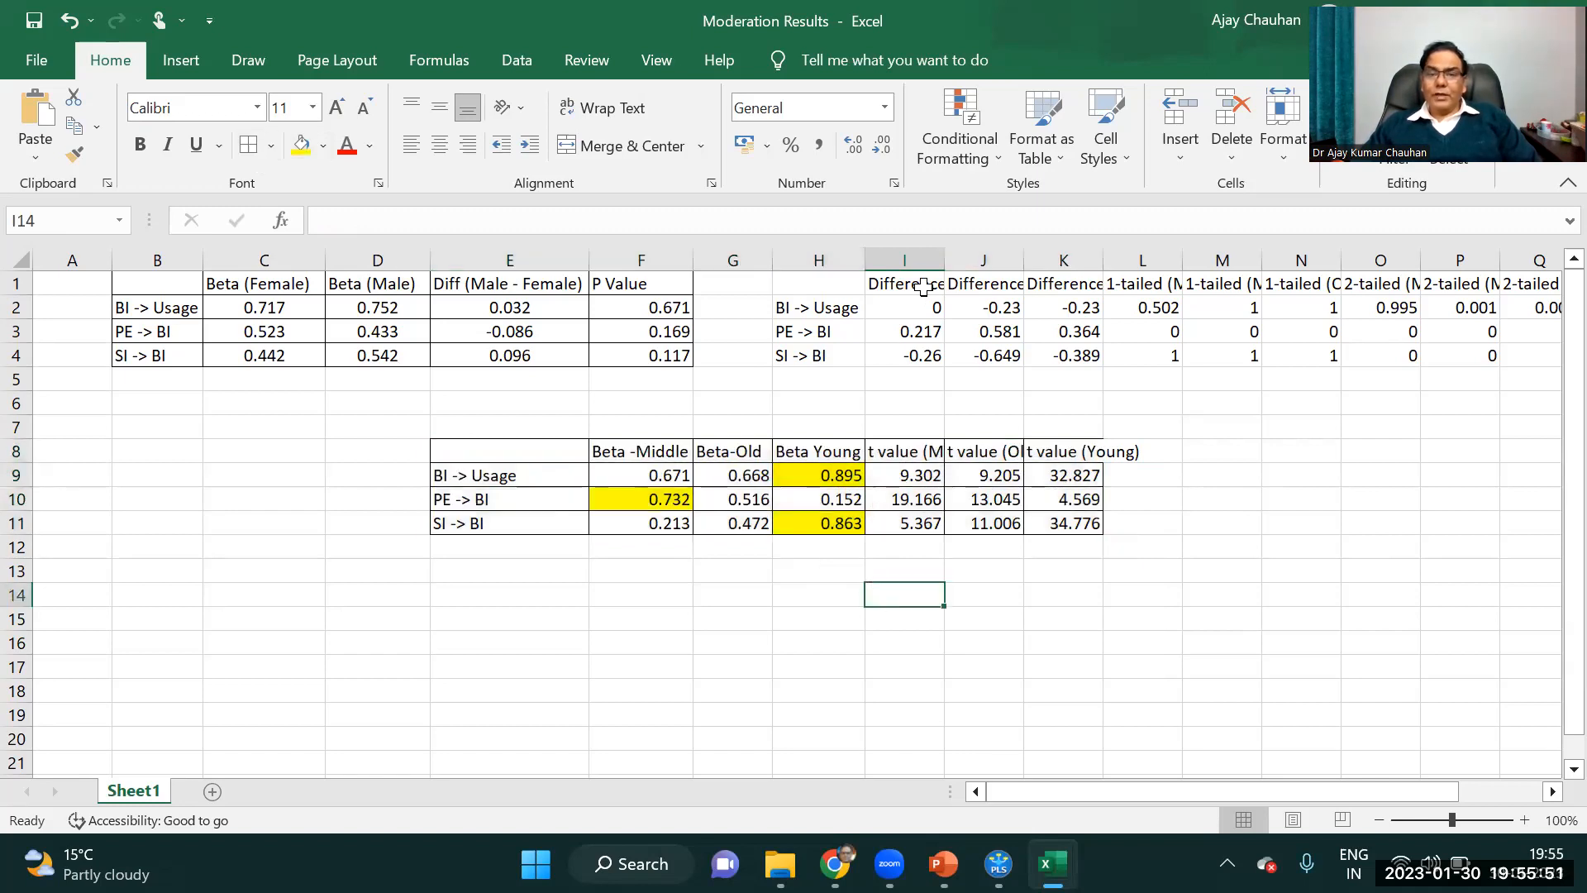
double_click(944, 259)
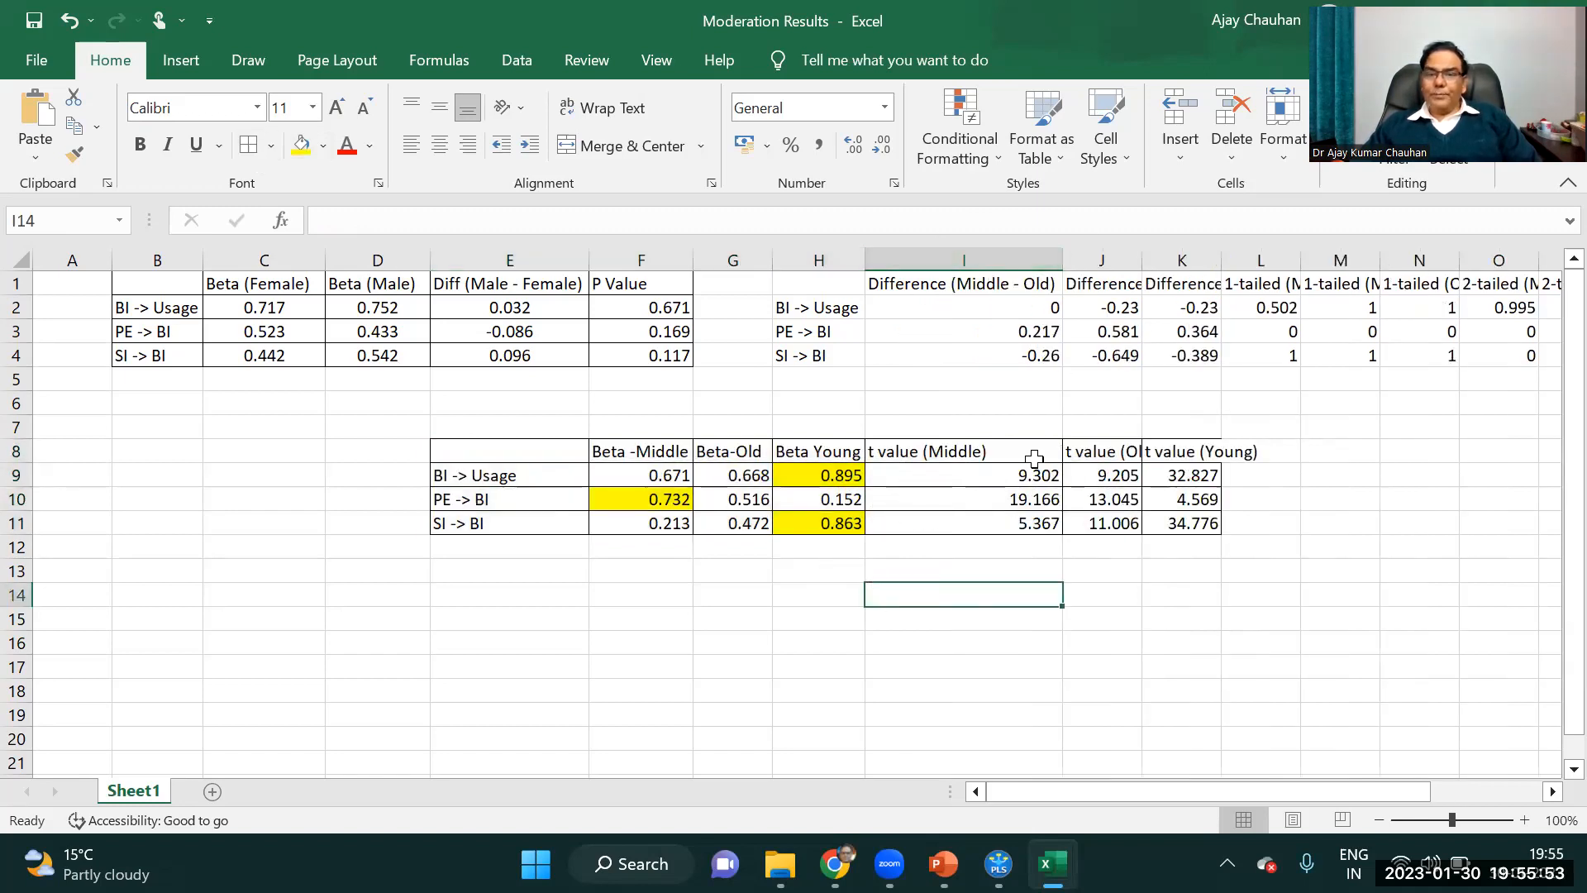
double_click(1142, 260)
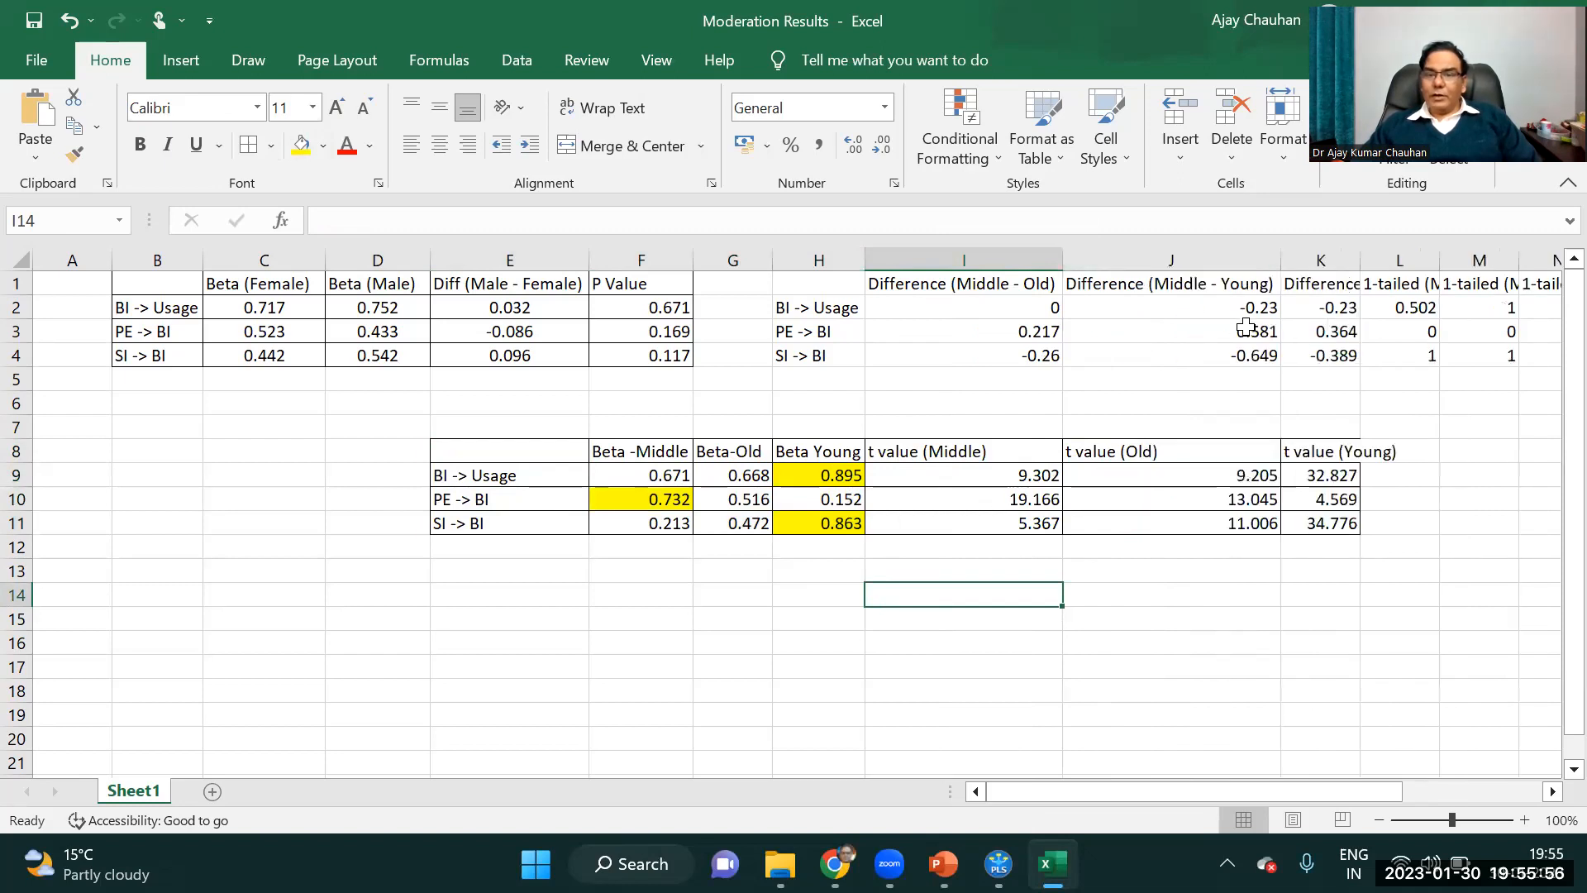
double_click(1360, 259)
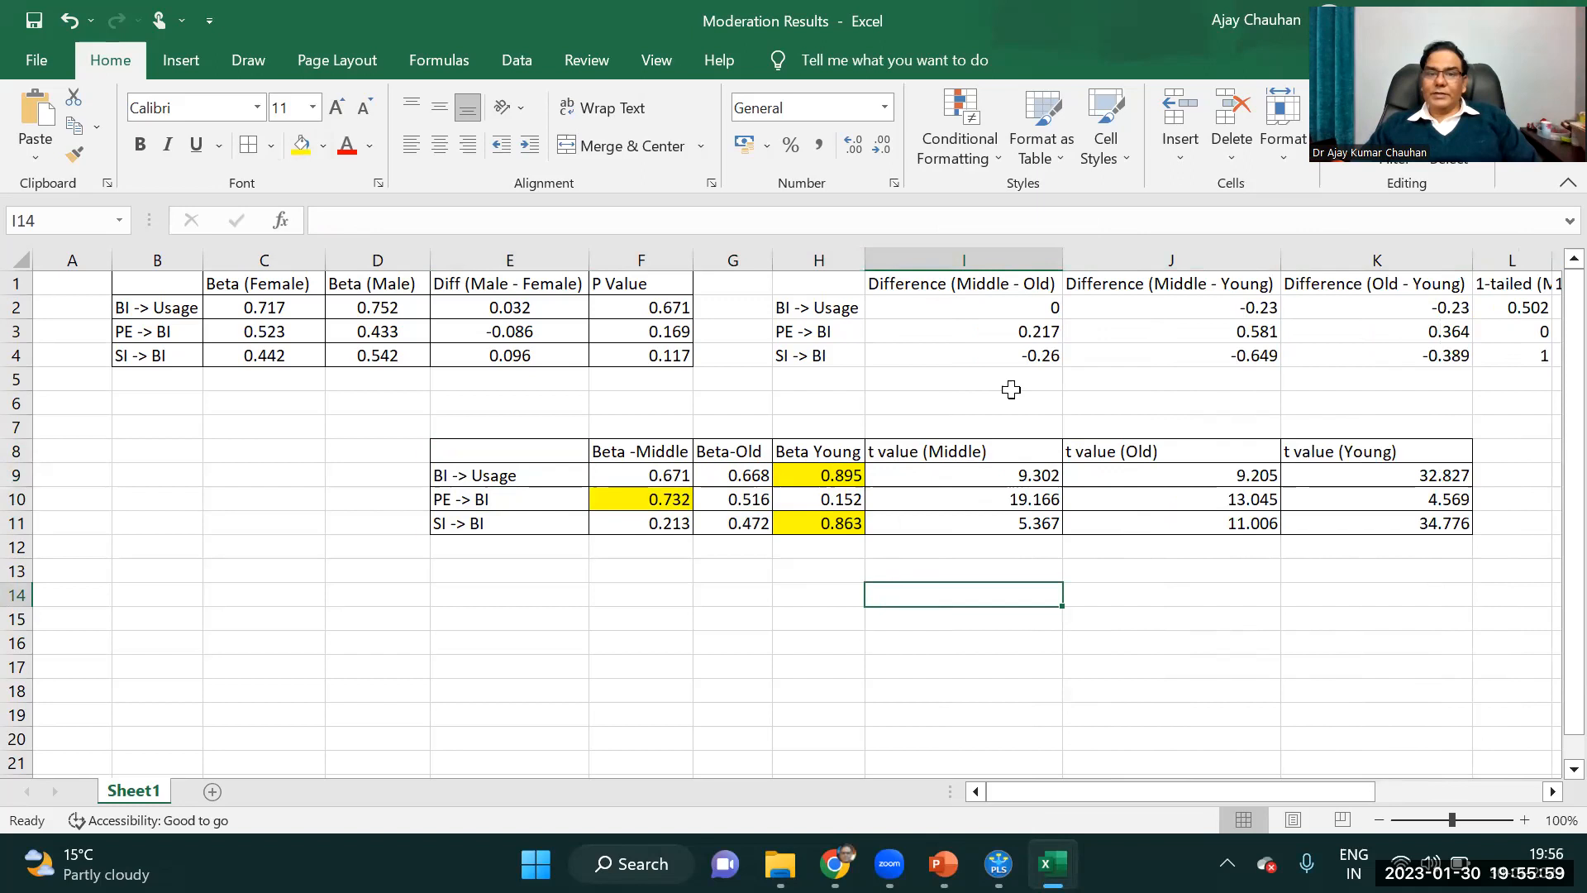
Fit columns L, M and N to their 1-tailed p-value headers in the group difference table.
drag(820, 283, 1179, 364)
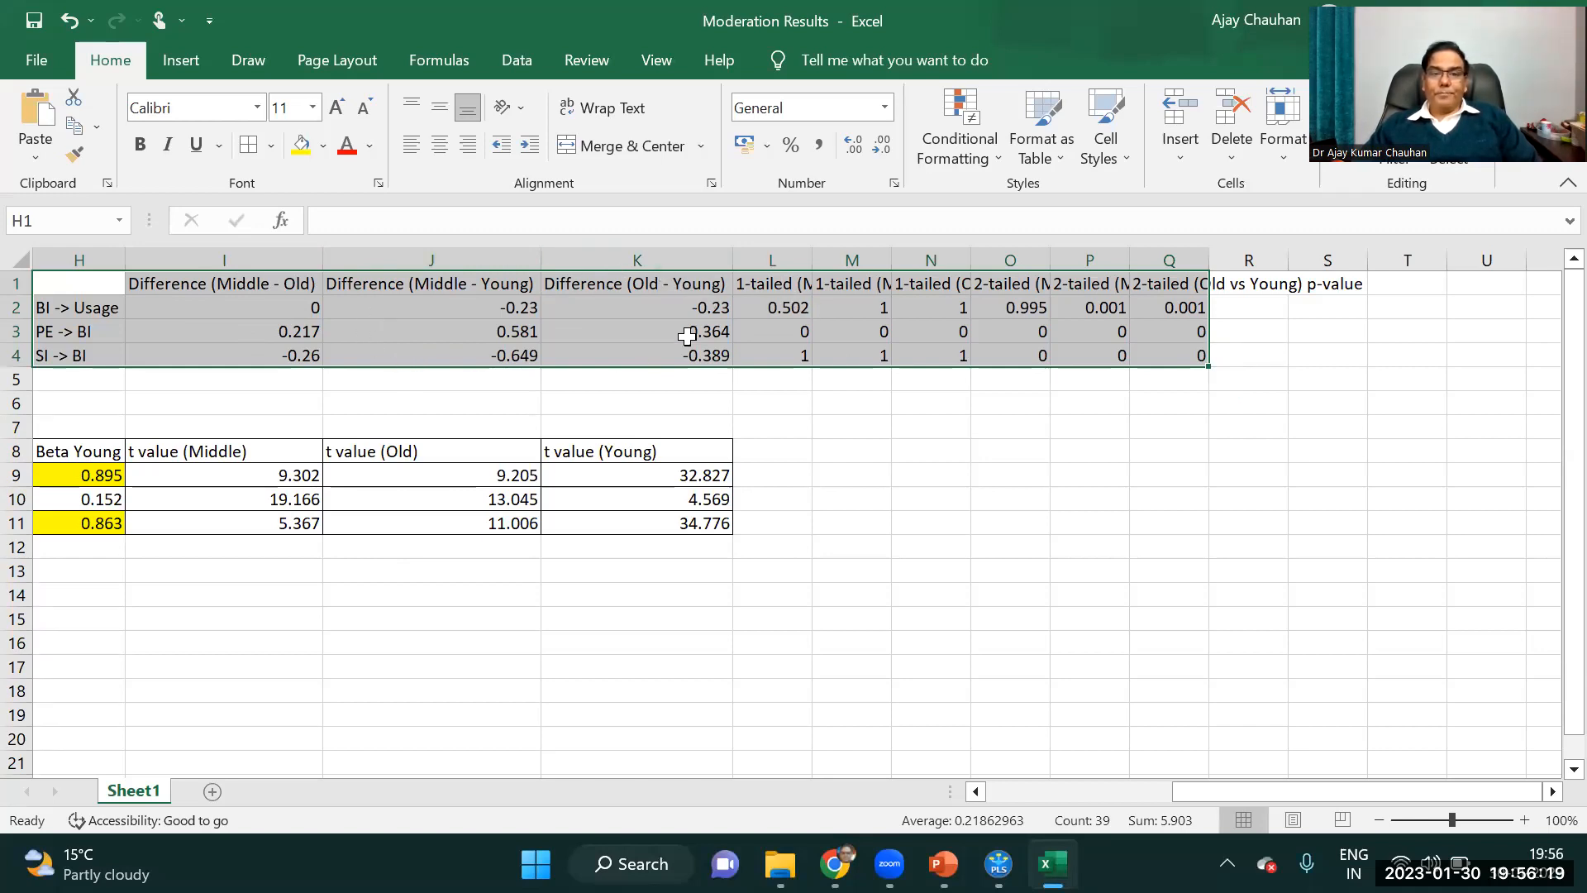
click(783, 261)
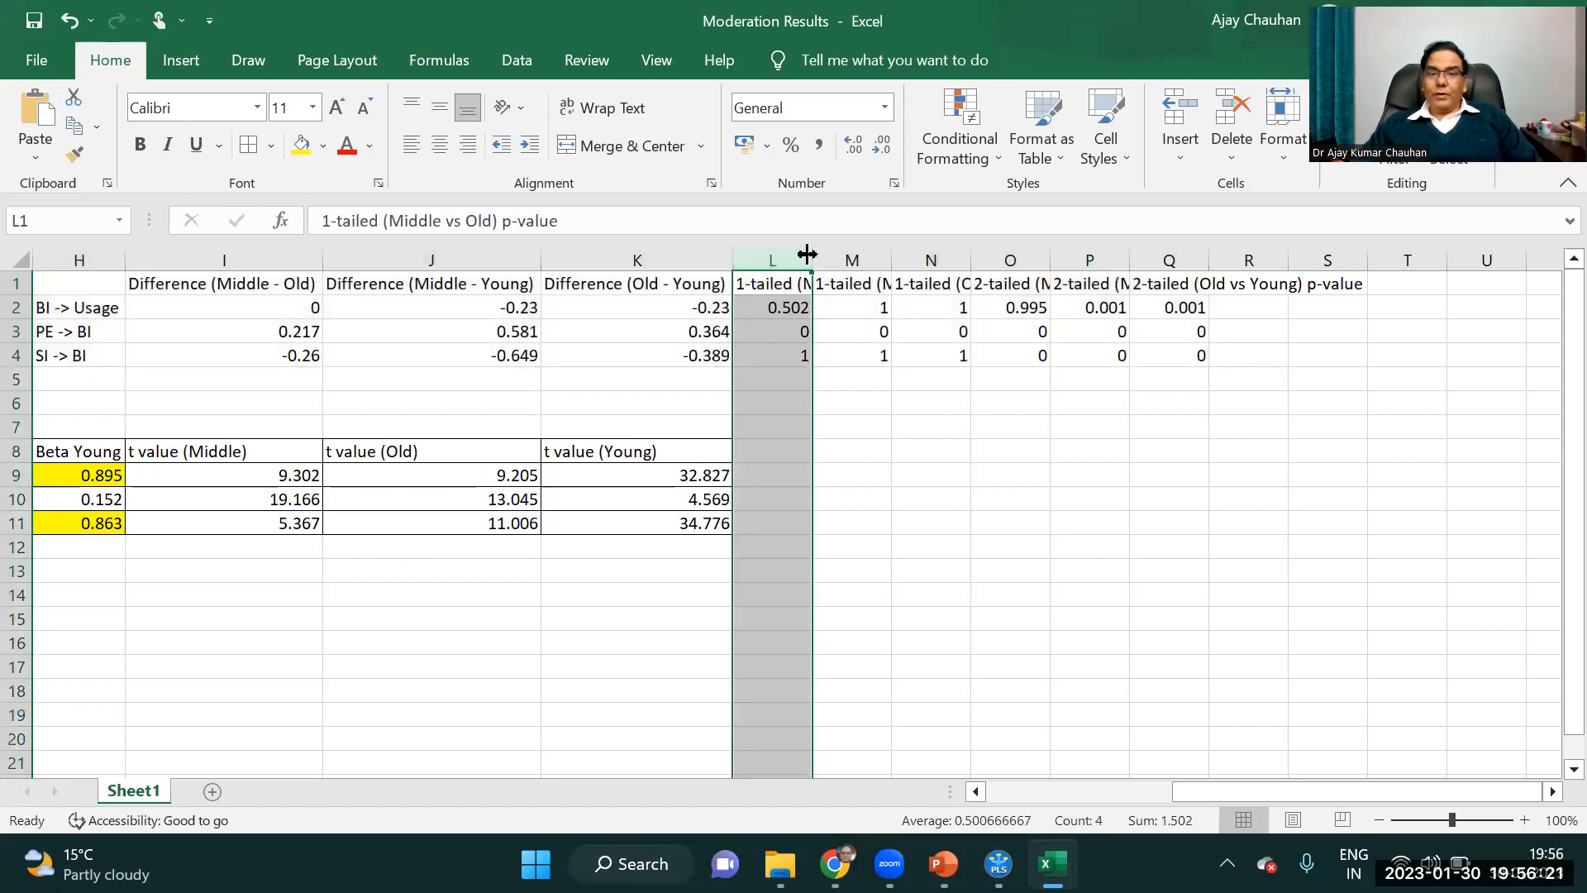
double_click(813, 261)
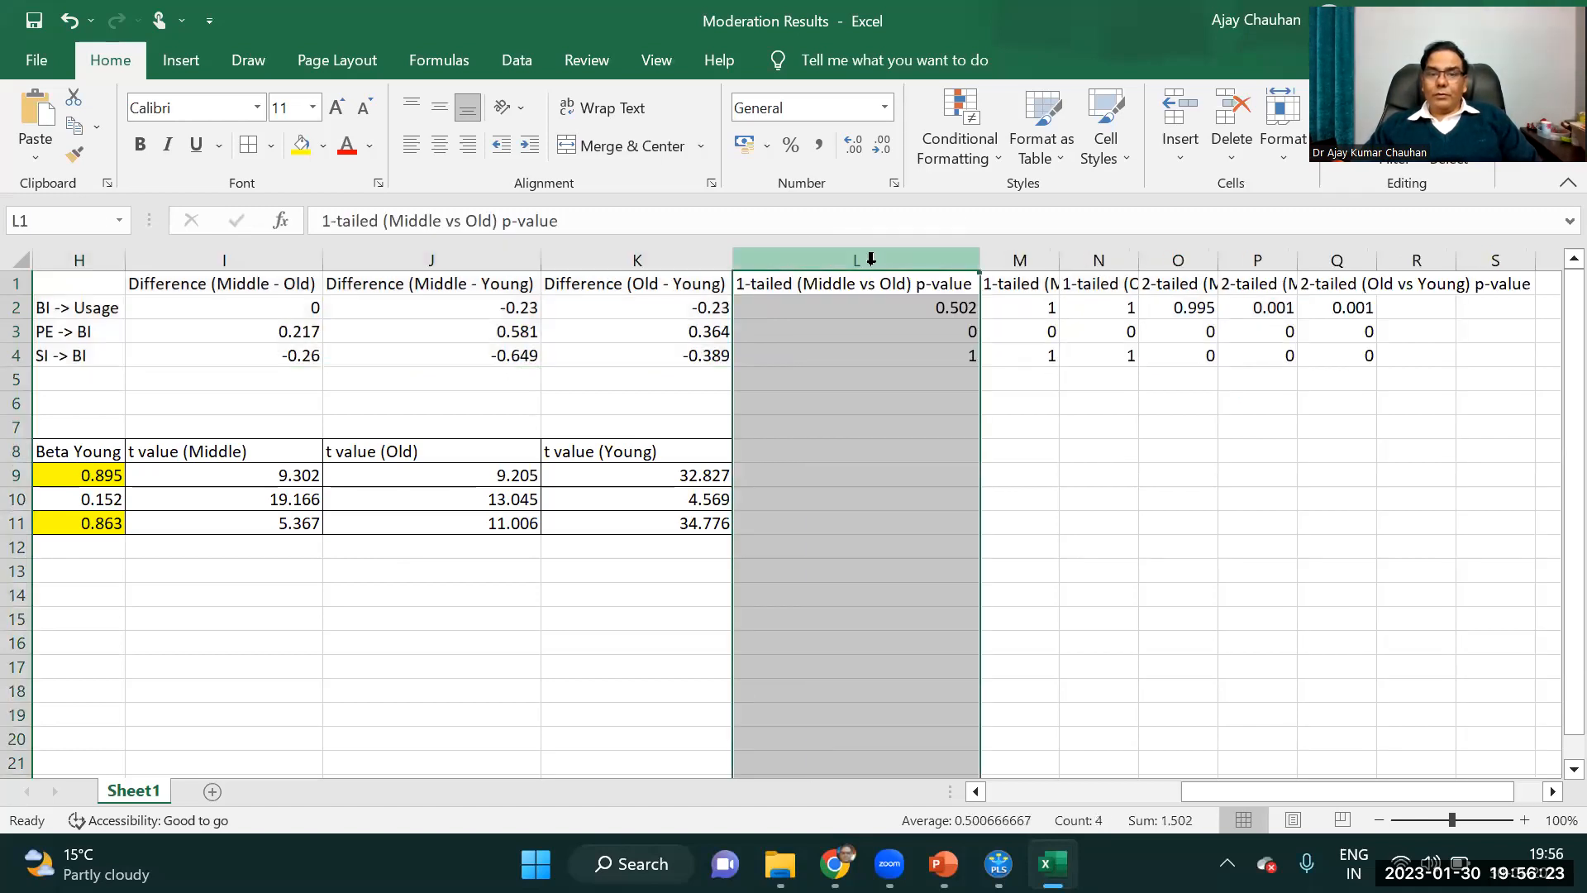
double_click(1061, 252)
drag(1325, 245, 1324, 244)
double_click(1325, 244)
Delete columns L to N holding the 1-tailed p-values.
drag(889, 263, 1296, 256)
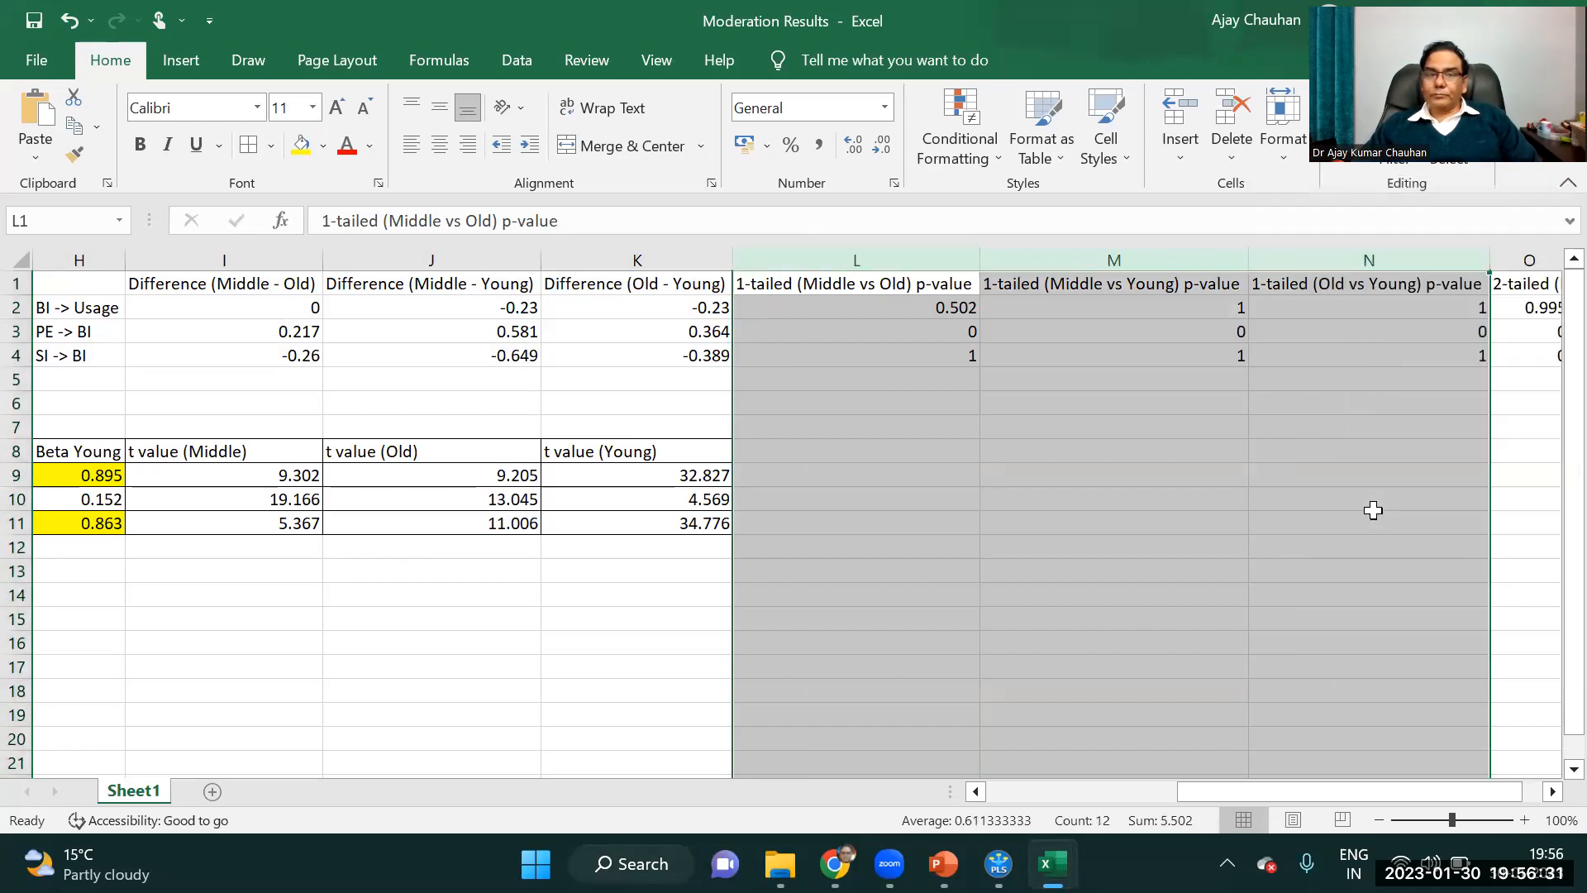
key(ctrl+minus)
click(932, 382)
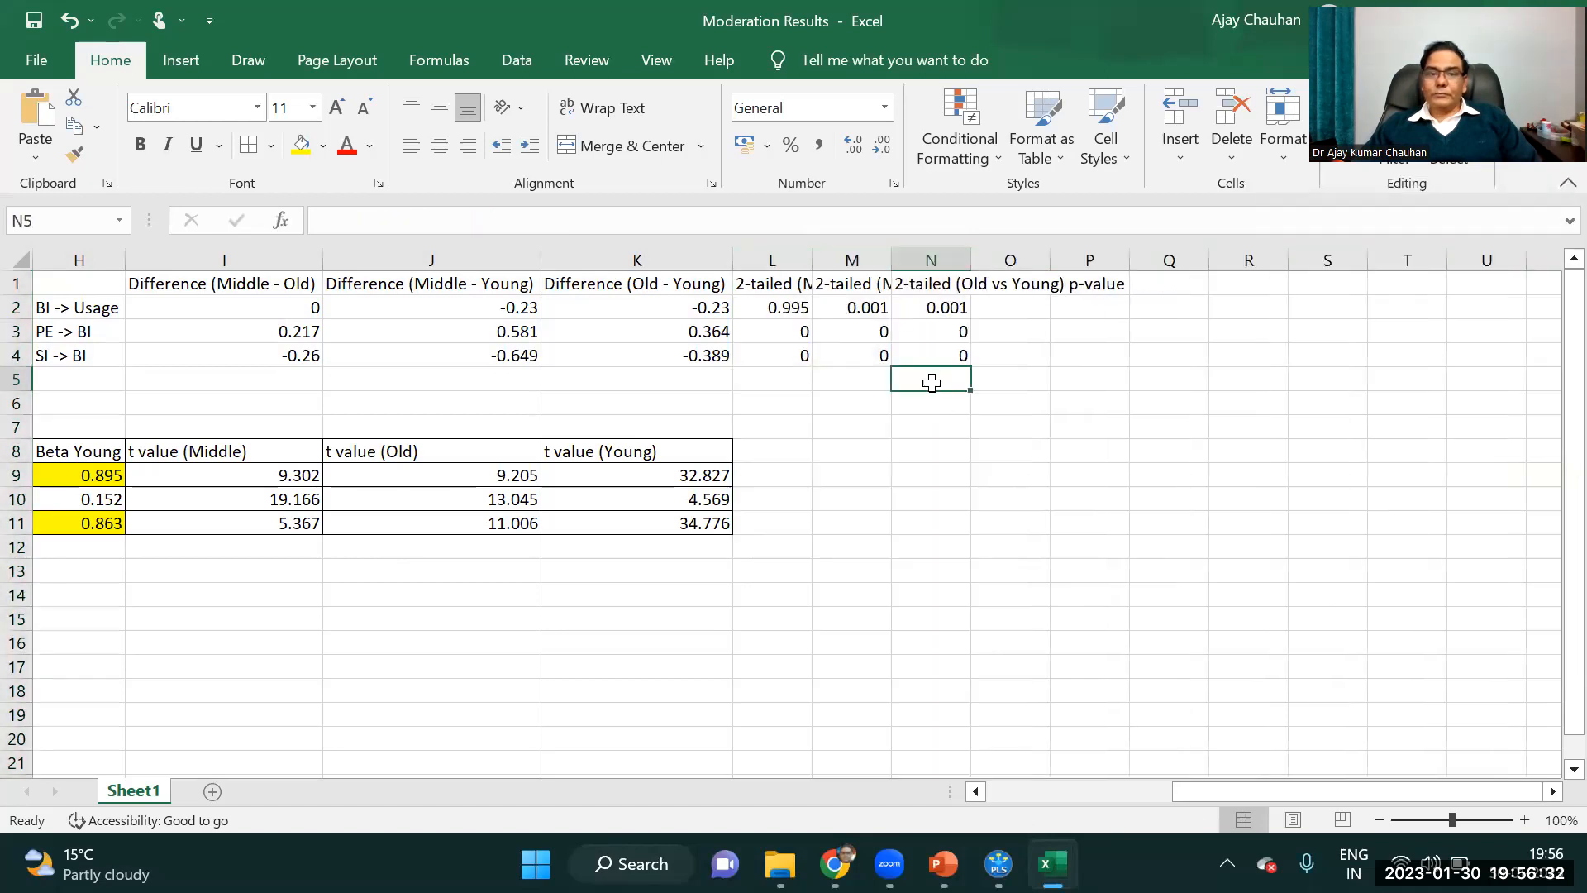
Fit columns L, M and N to their 2-tailed p-value headers.
double_click(813, 261)
double_click(1061, 260)
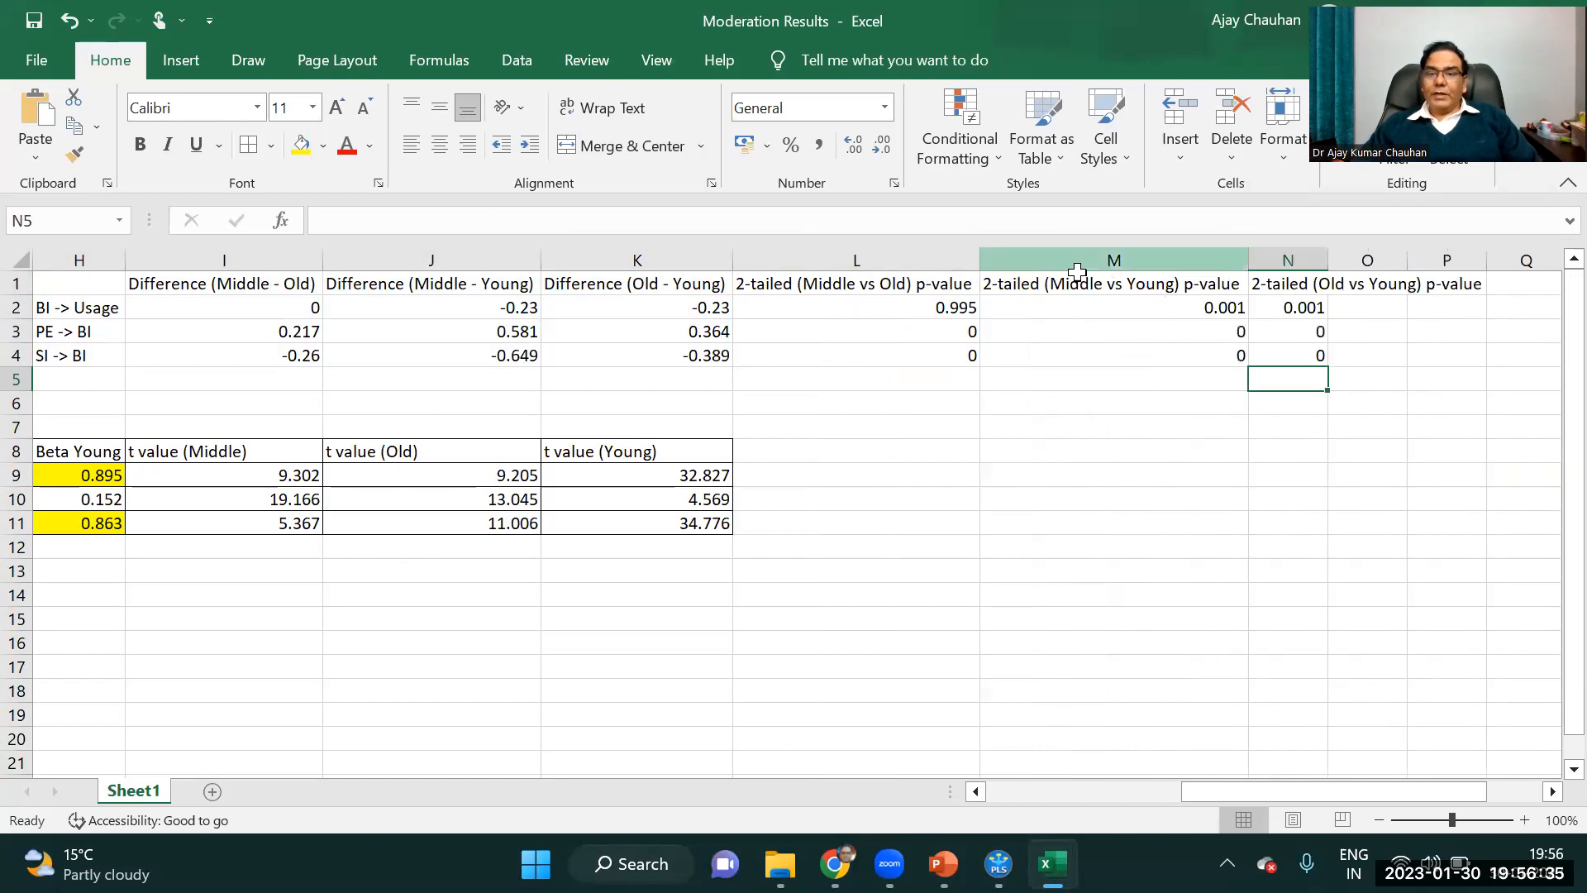
double_click(1328, 259)
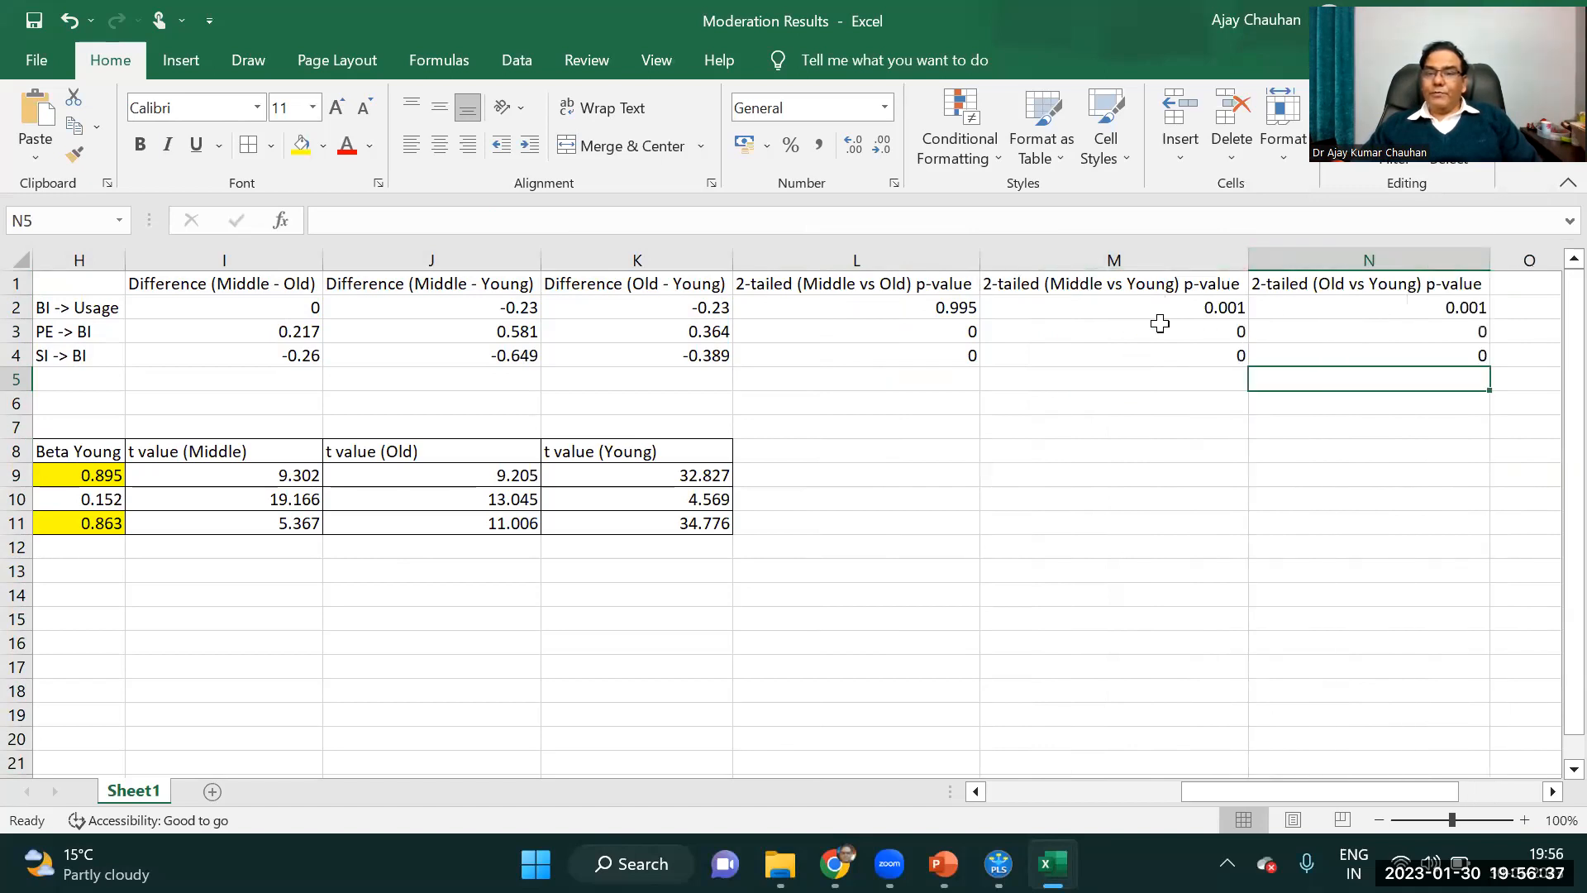
Highlight the significant 2-tailed p-values in yellow: M2:N4 and L3:L4.
drag(1233, 312, 1425, 355)
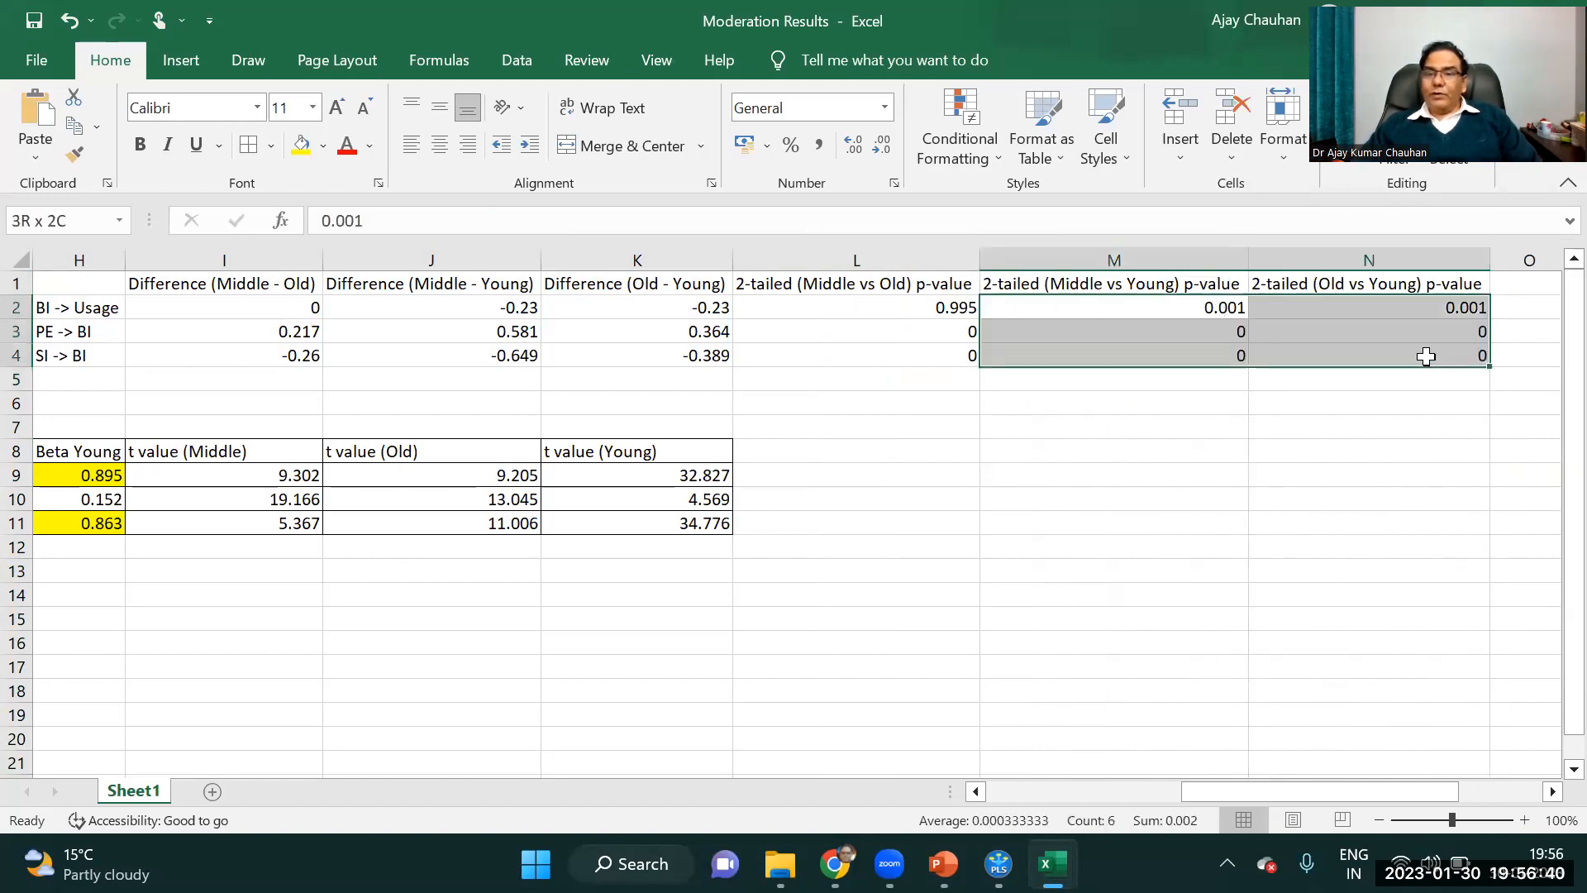
click(301, 145)
click(902, 354)
shift+click(902, 331)
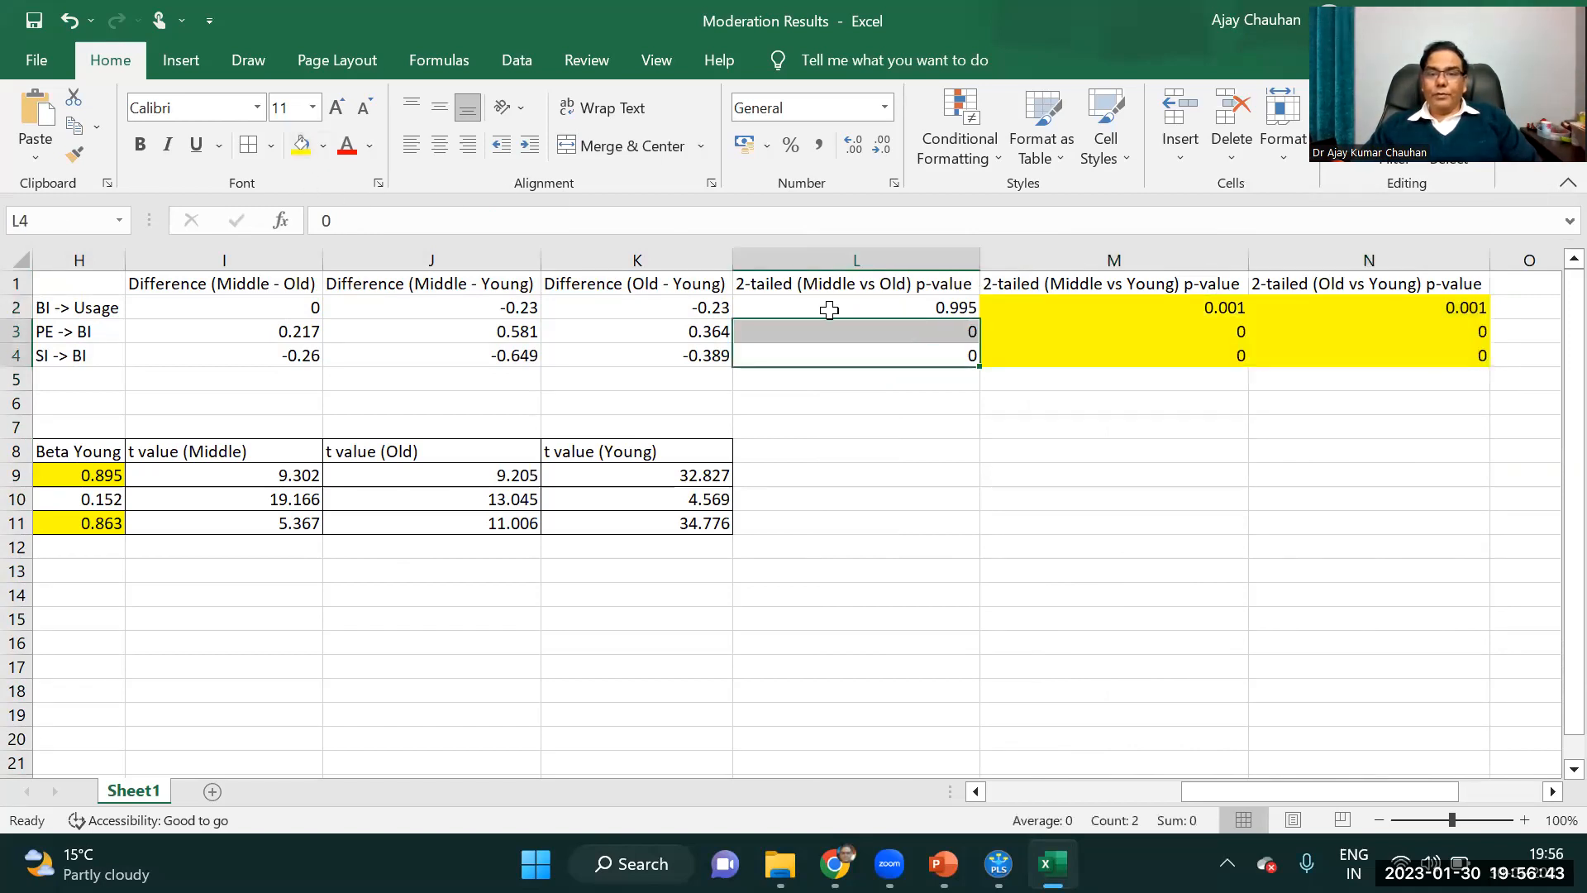
click(297, 152)
click(918, 471)
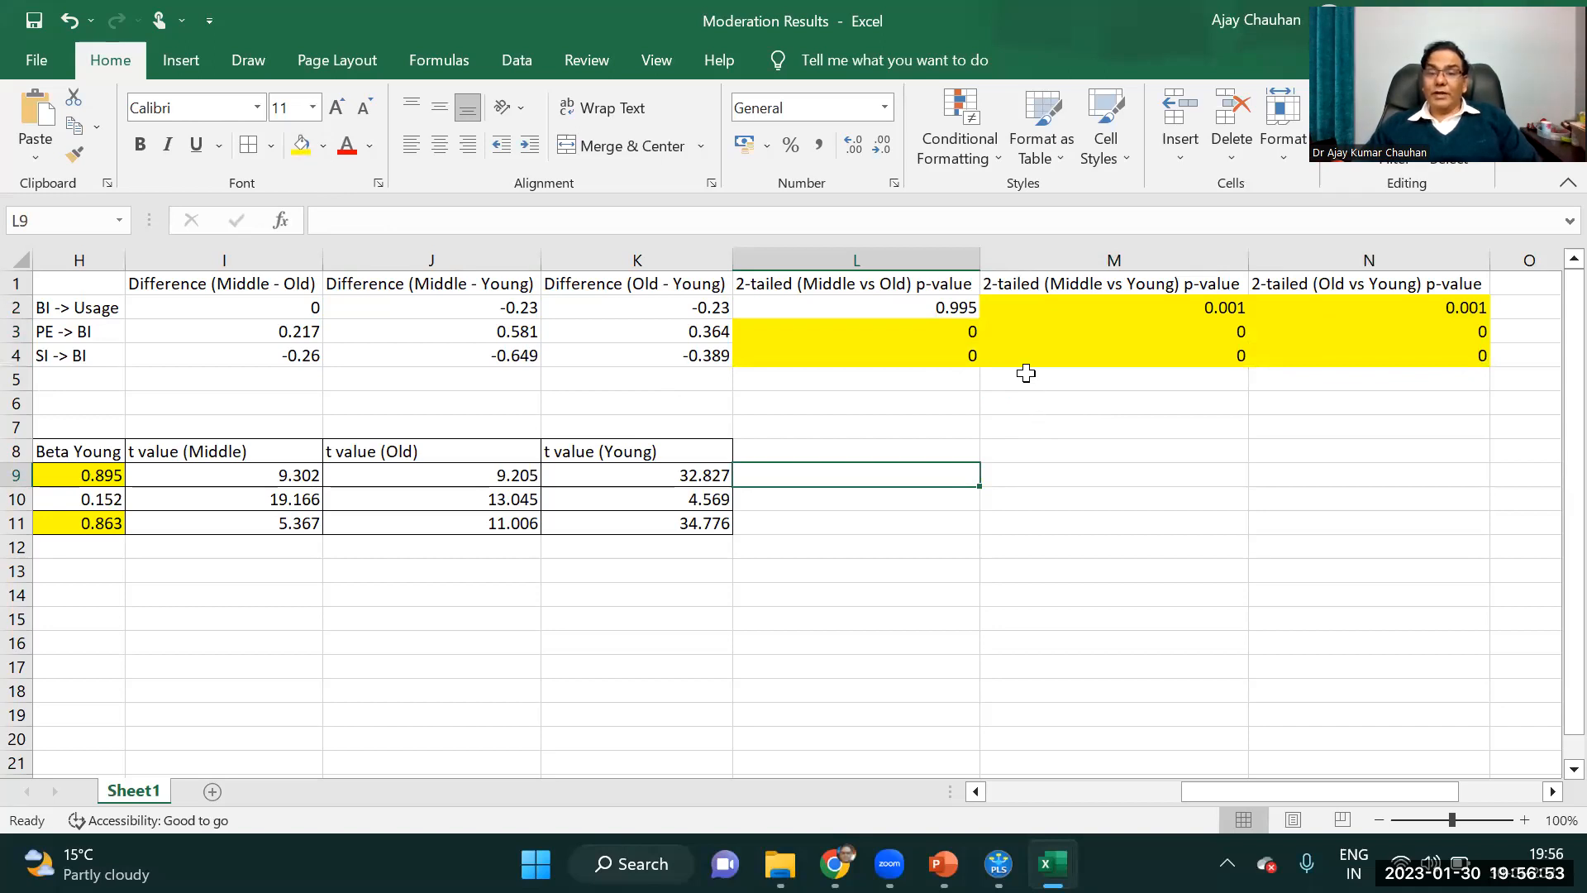
Compare the BI -> Usage differences and 2-tailed p-values for Middle vs Young and Middle vs Old with the group betas.
click(1162, 312)
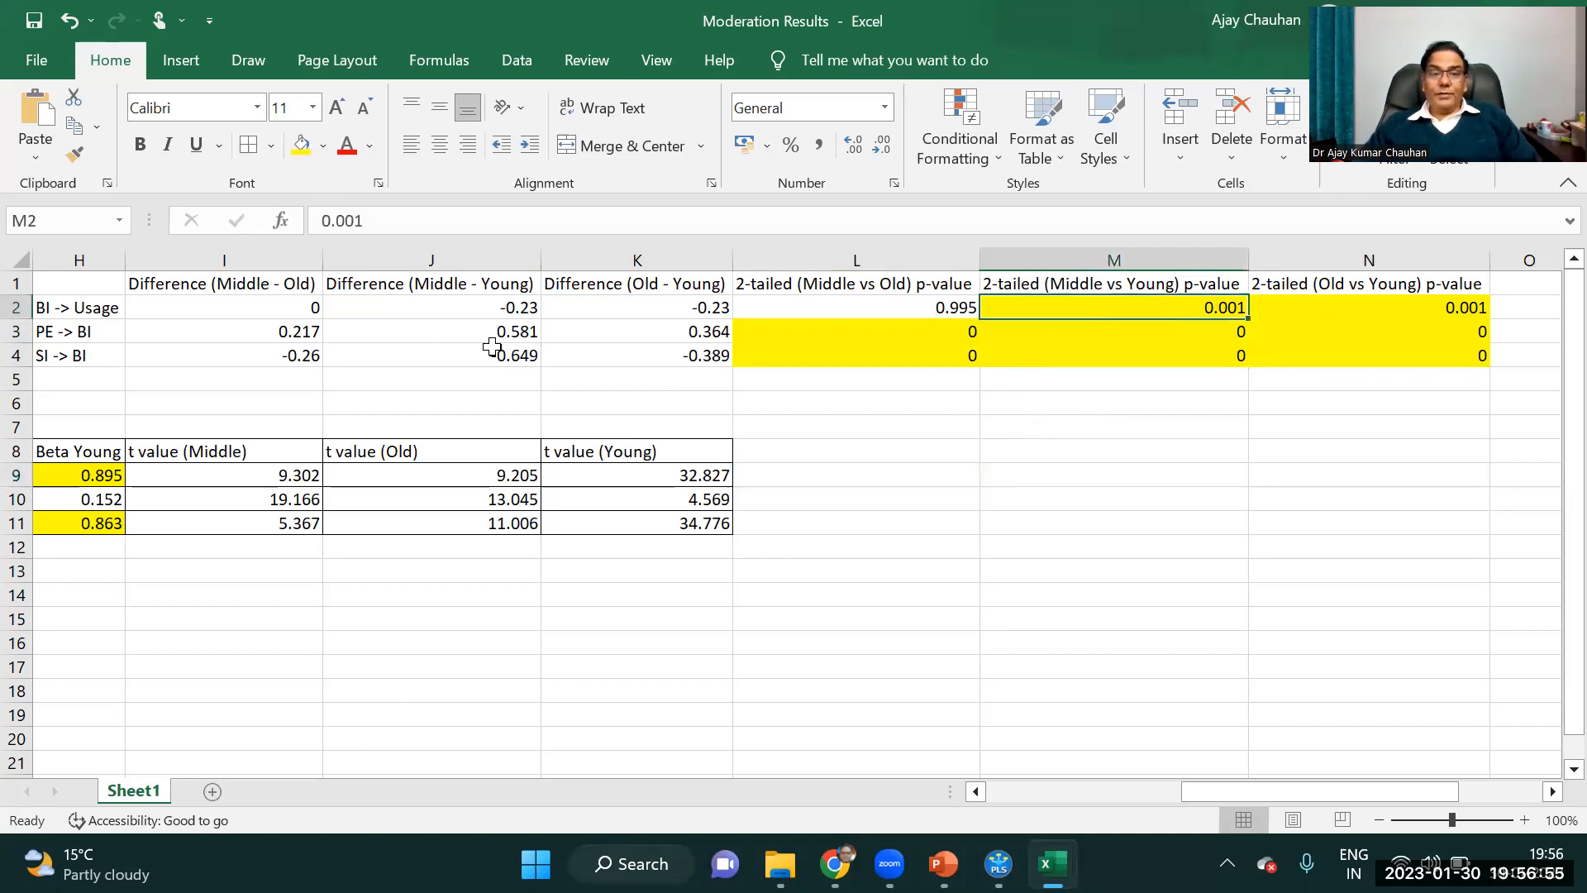
click(523, 309)
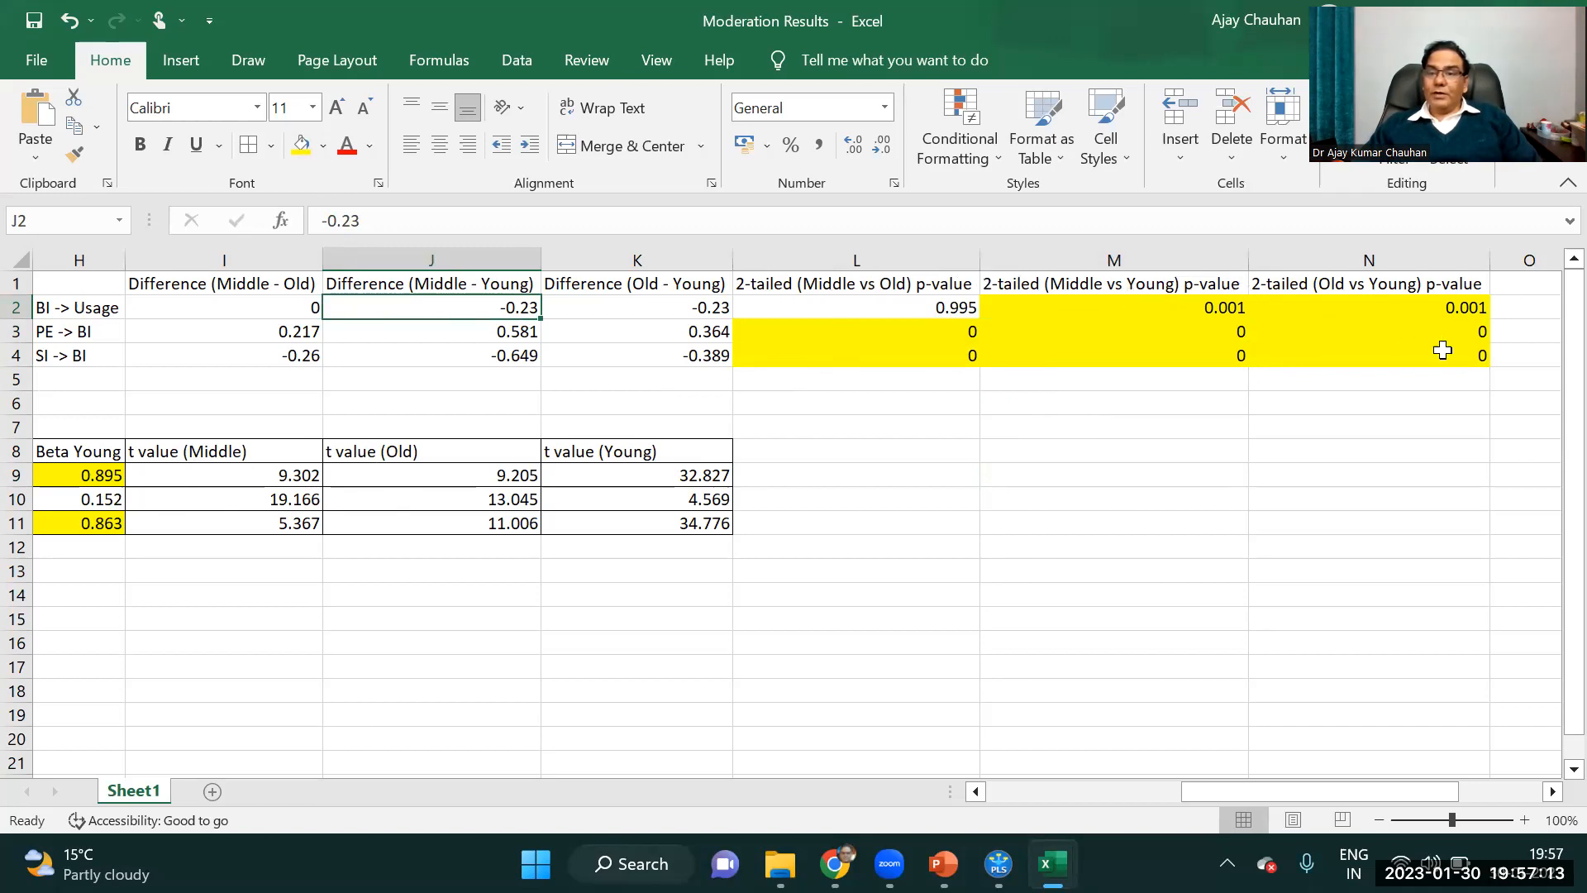
click(975, 791)
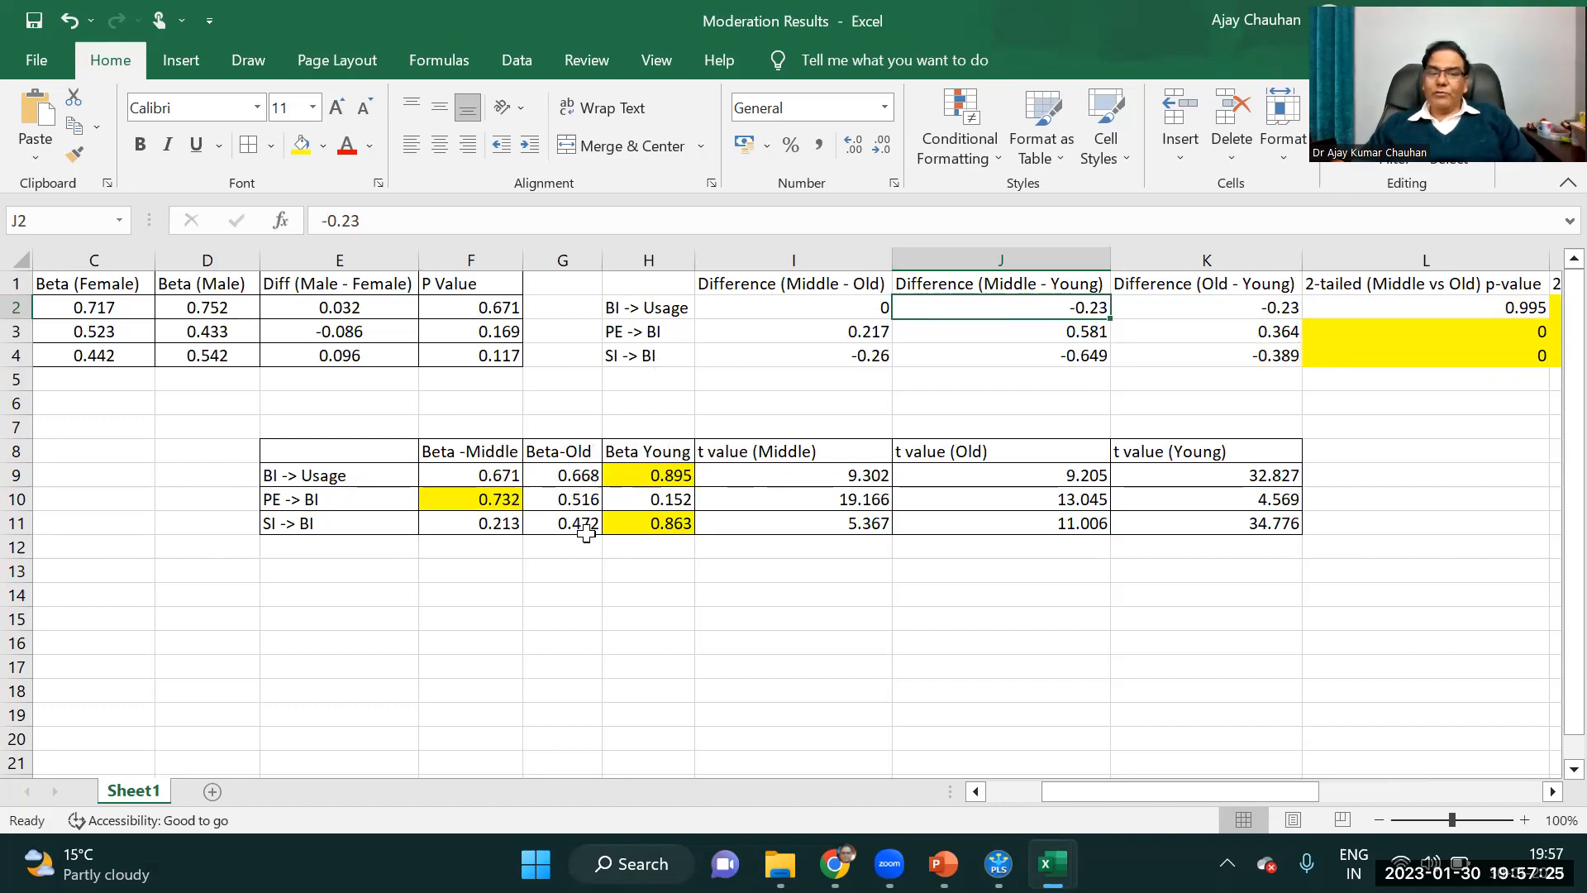
drag(505, 475, 563, 476)
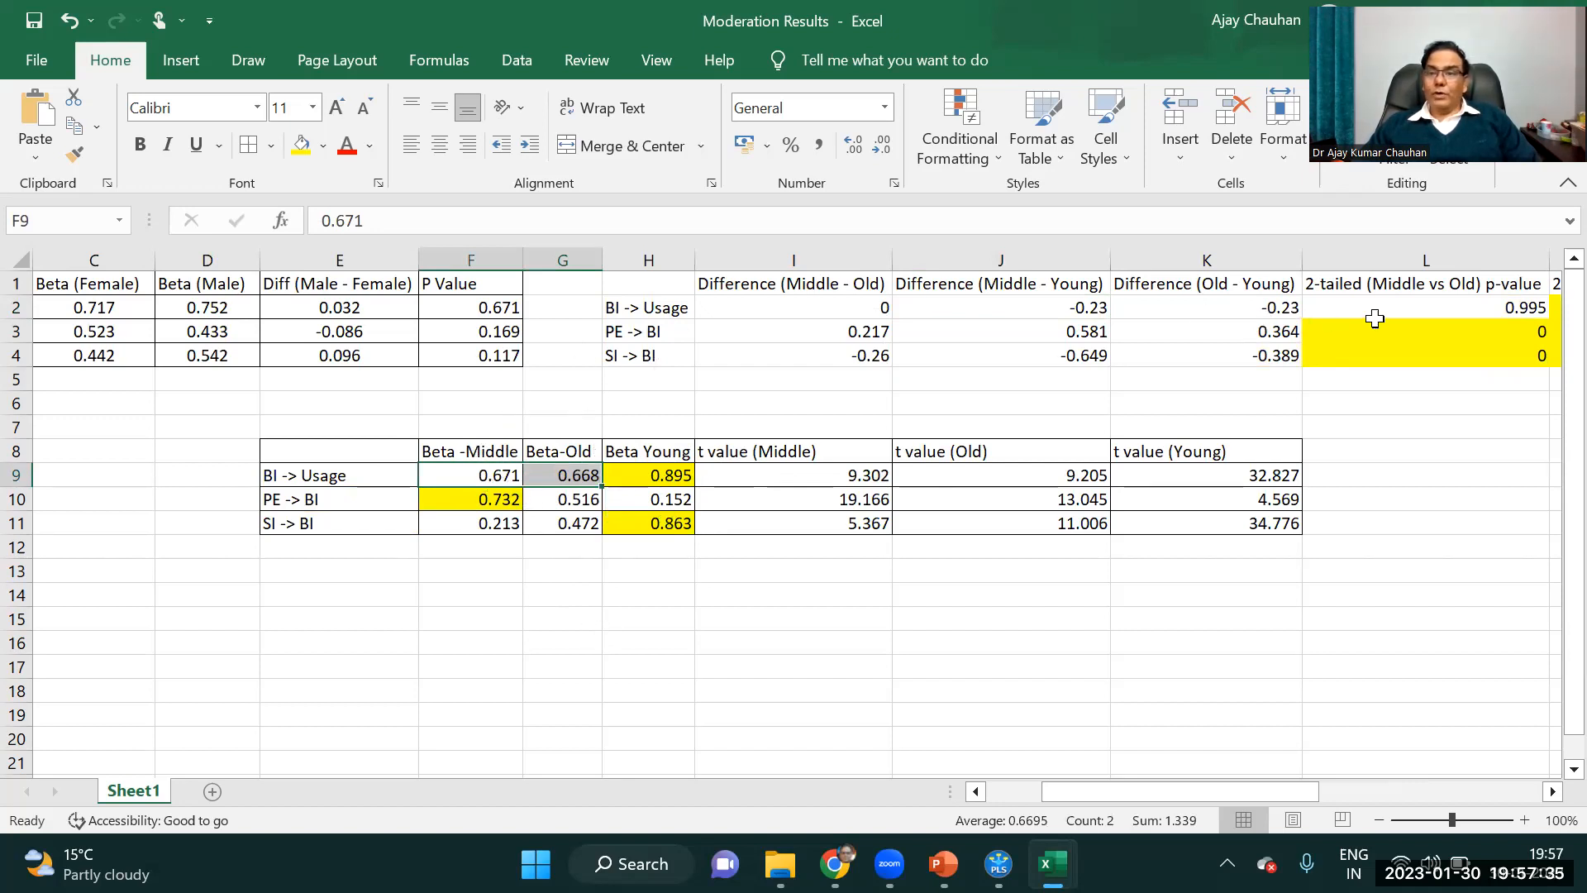
click(1532, 304)
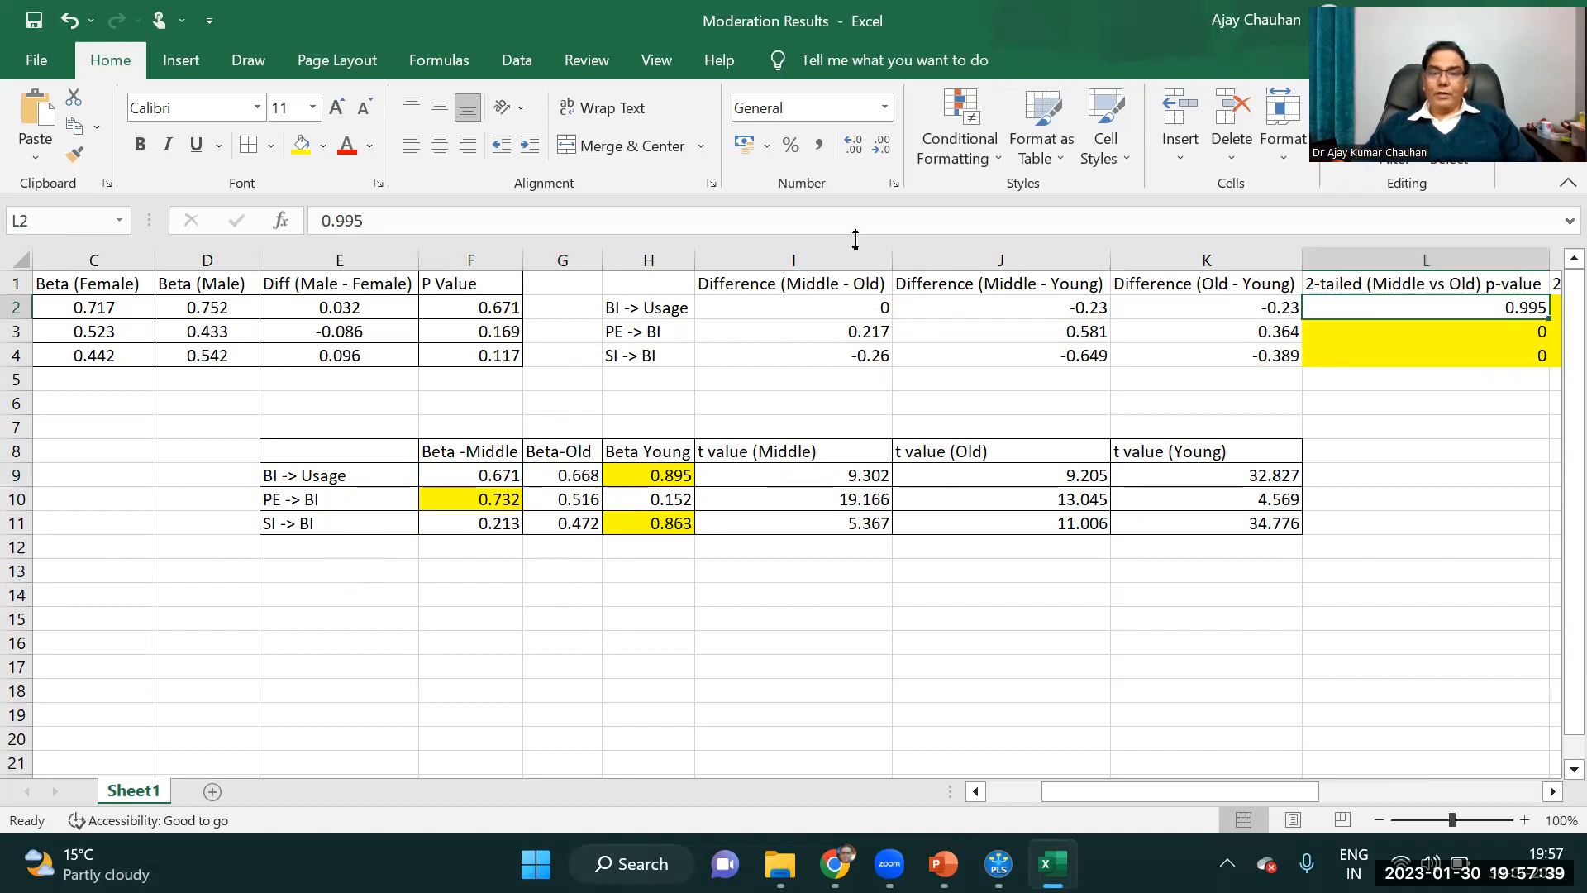
click(832, 288)
click(843, 308)
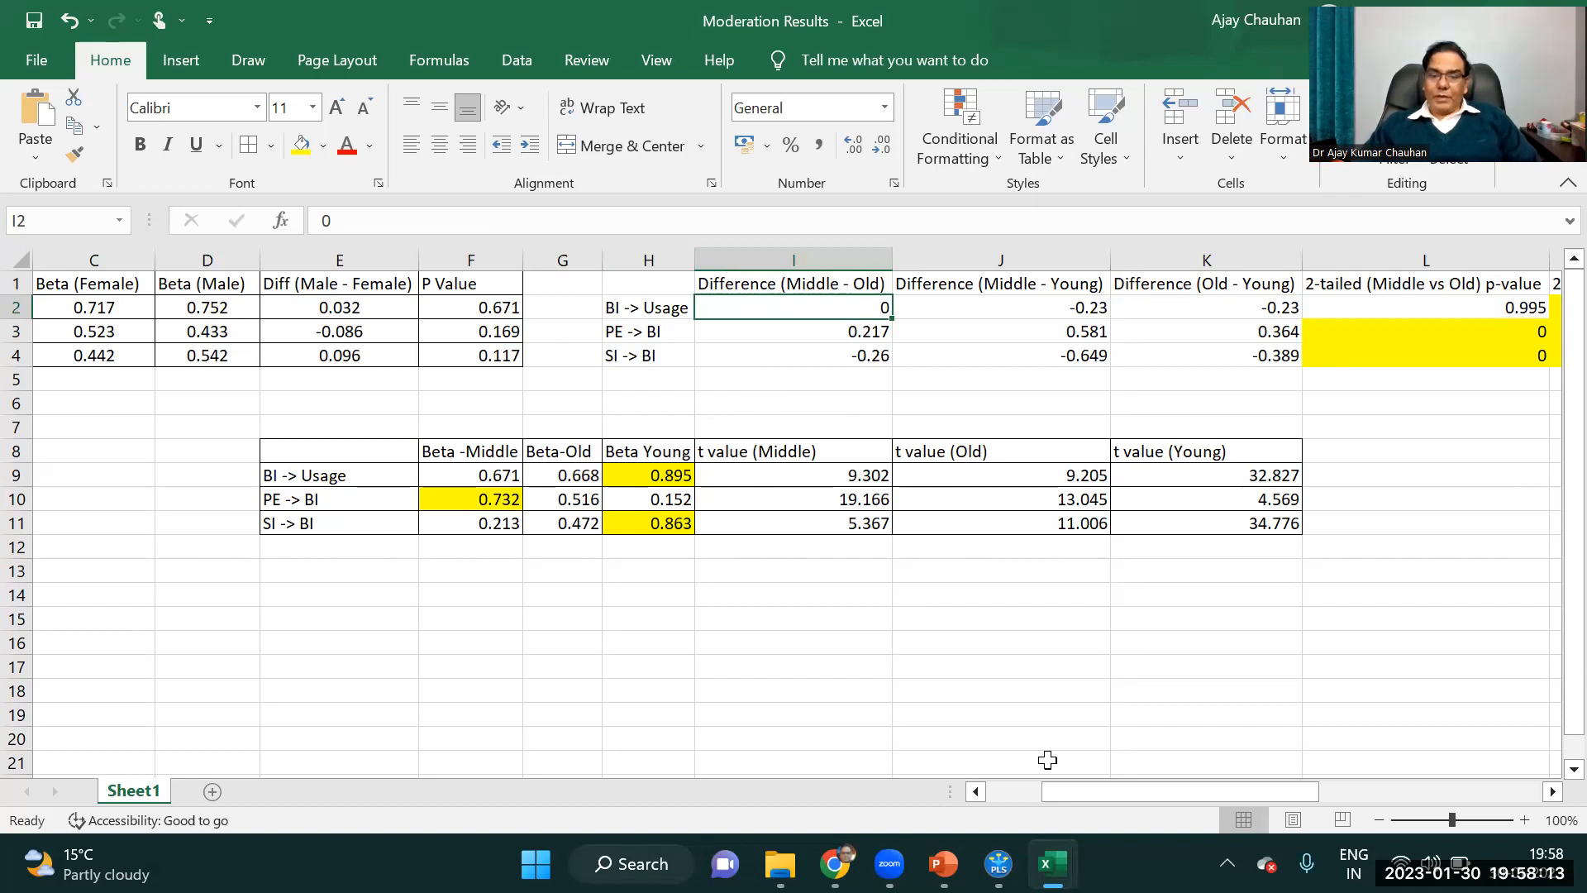
Switch to SmartPLS, leave the MGA report and run the PLS-SEM algorithm with the path weighting scheme and standardized results.
click(999, 864)
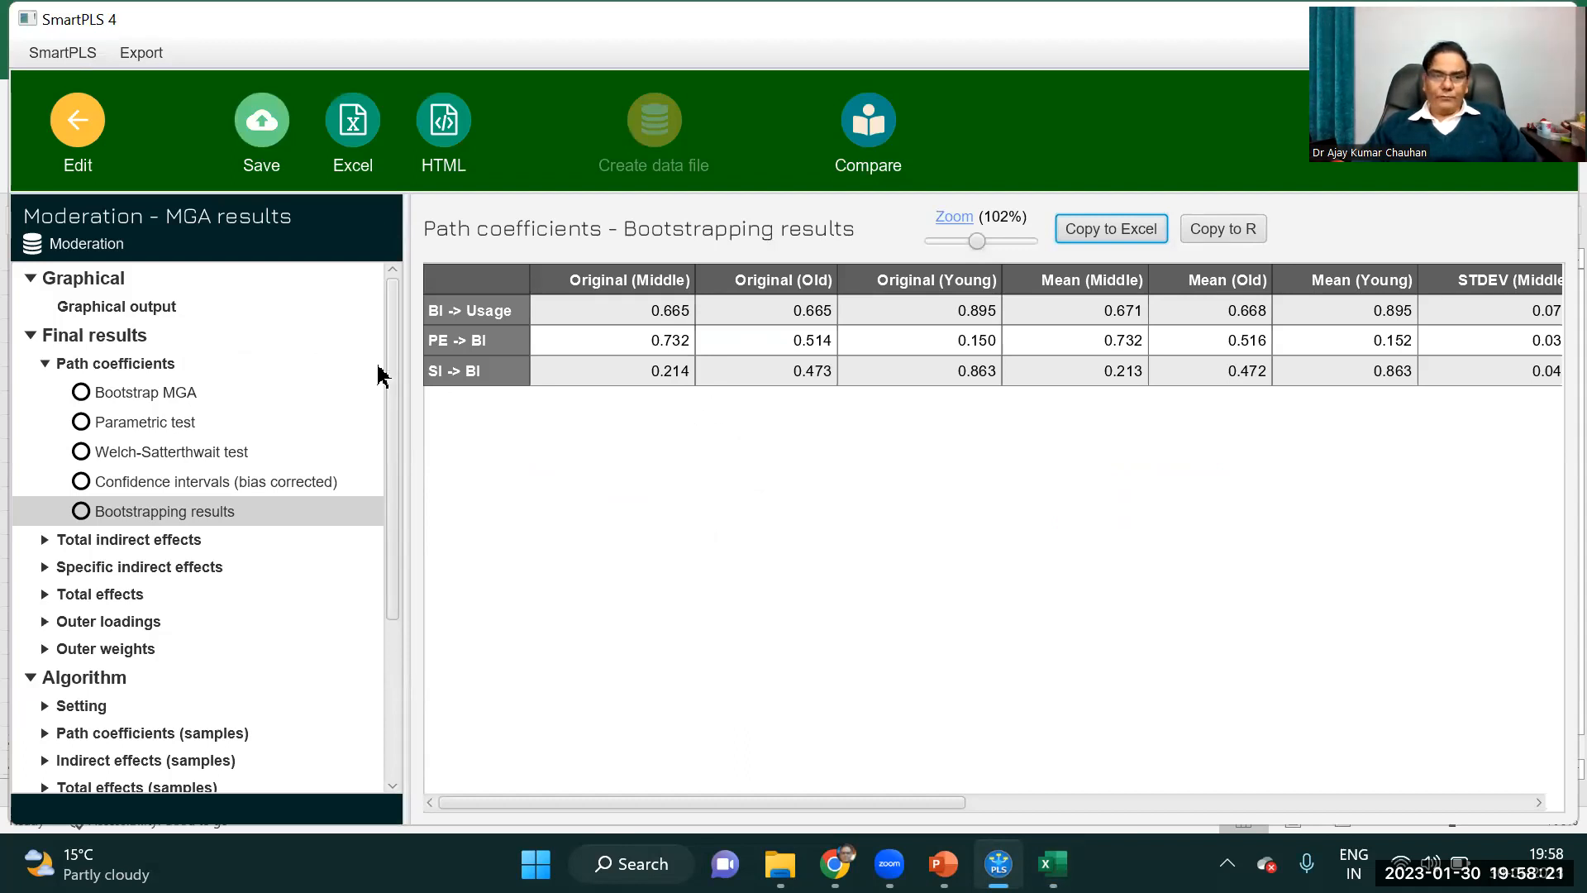
drag(389, 389, 379, 244)
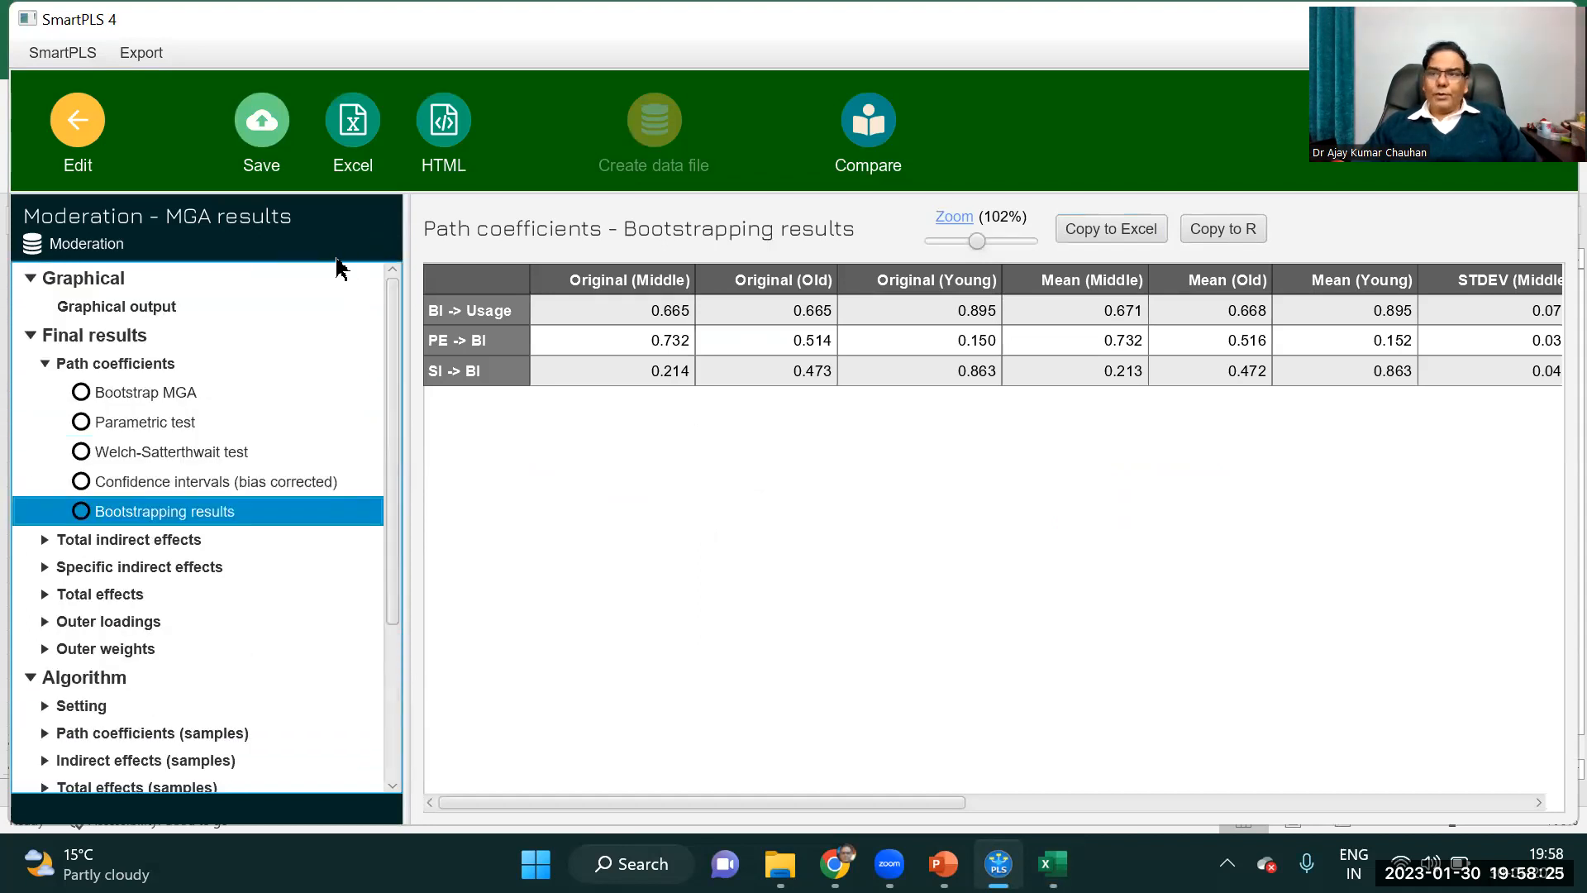
click(77, 120)
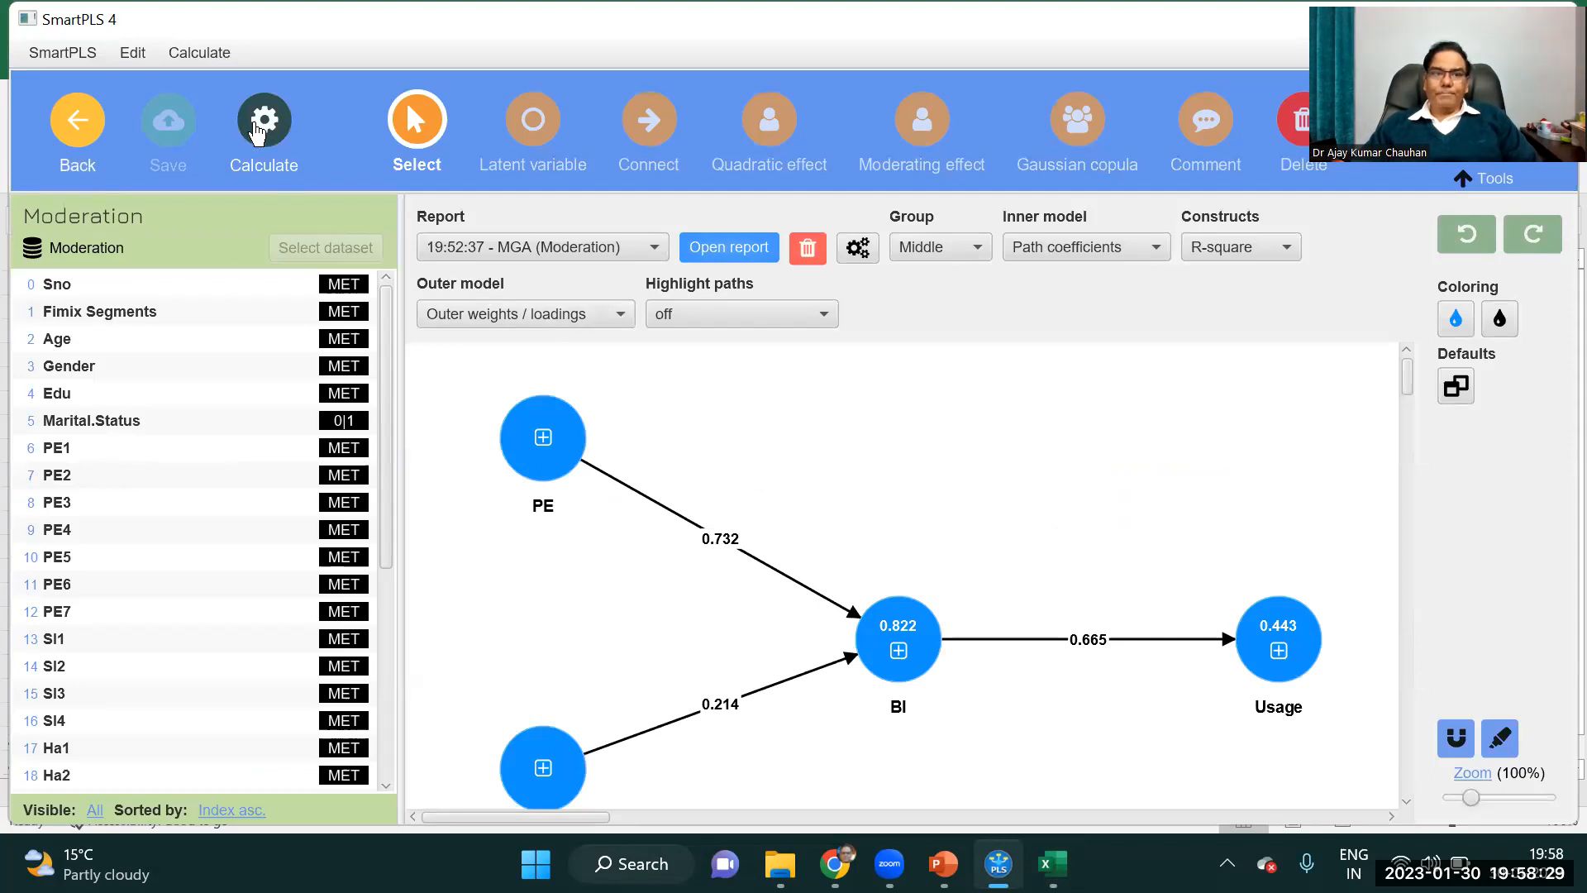
click(255, 132)
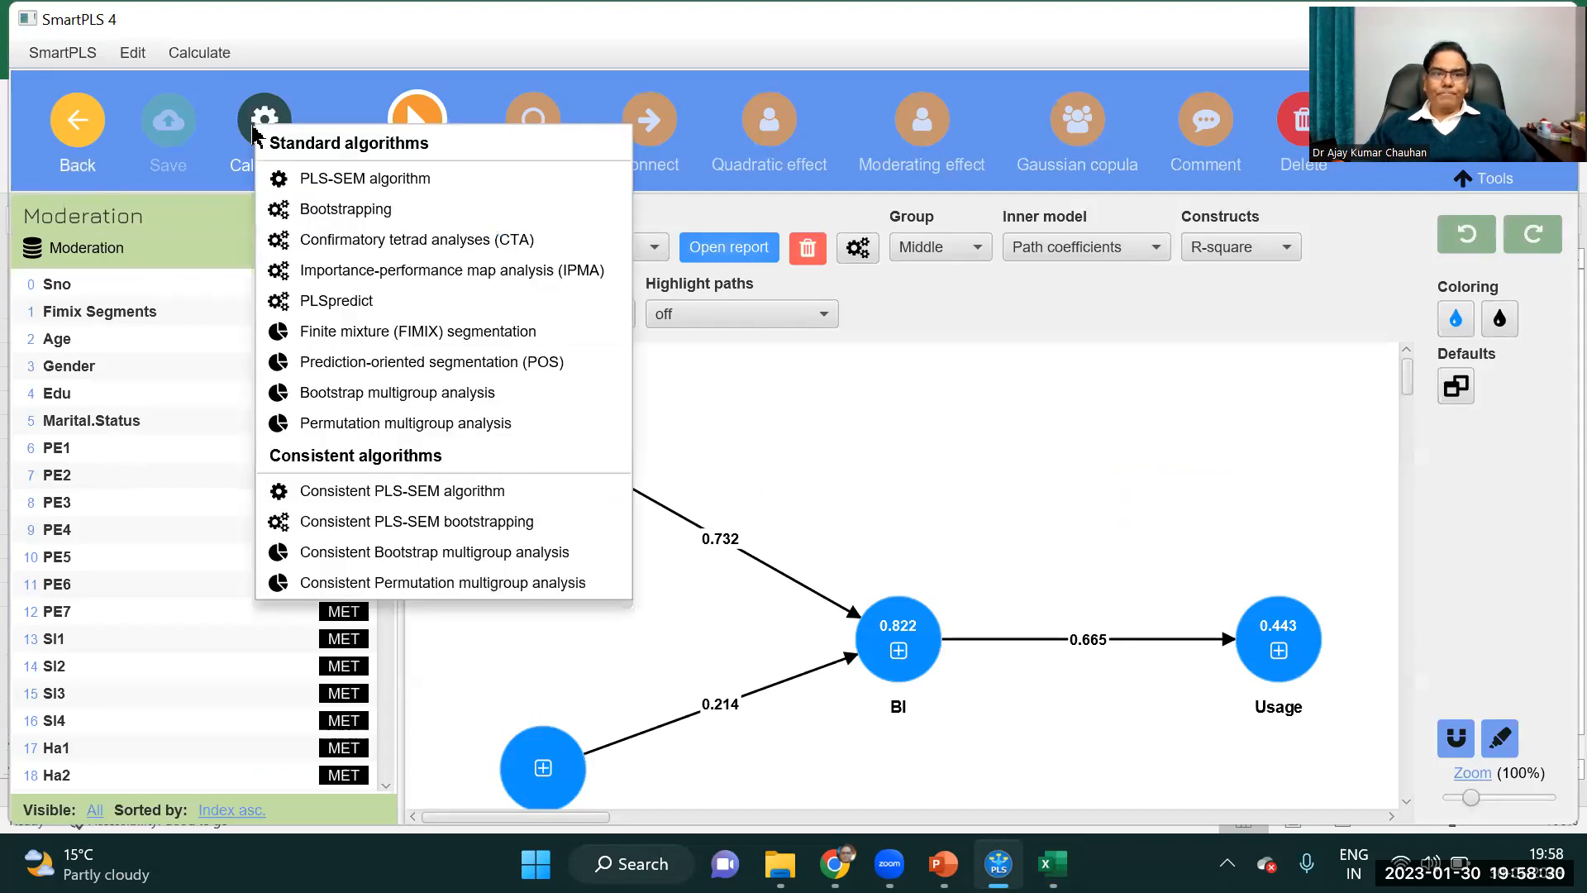
click(364, 182)
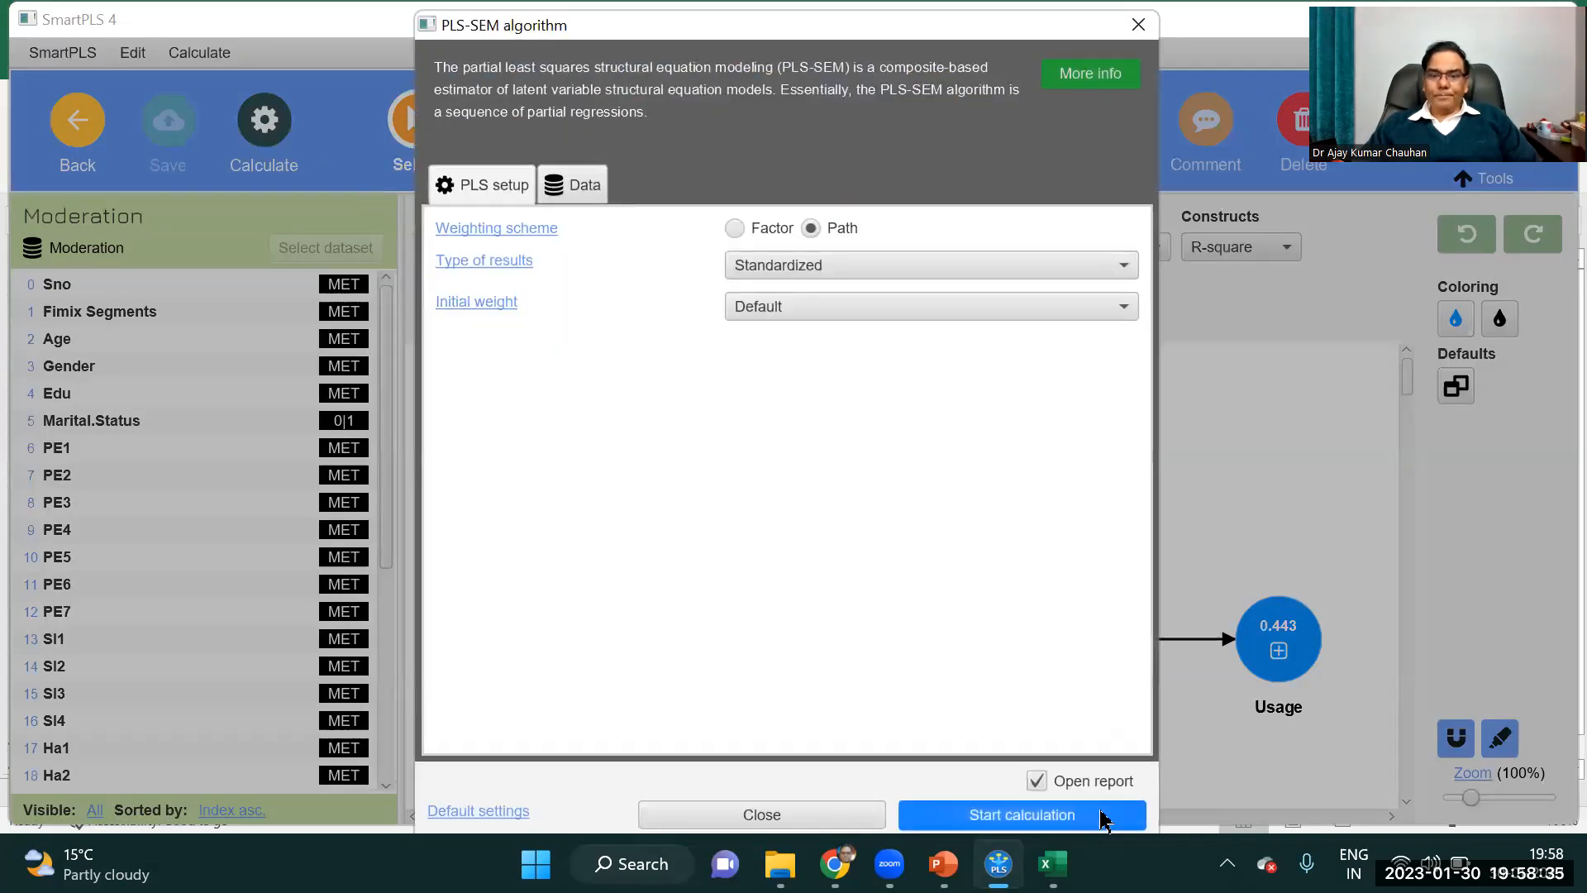
click(1029, 814)
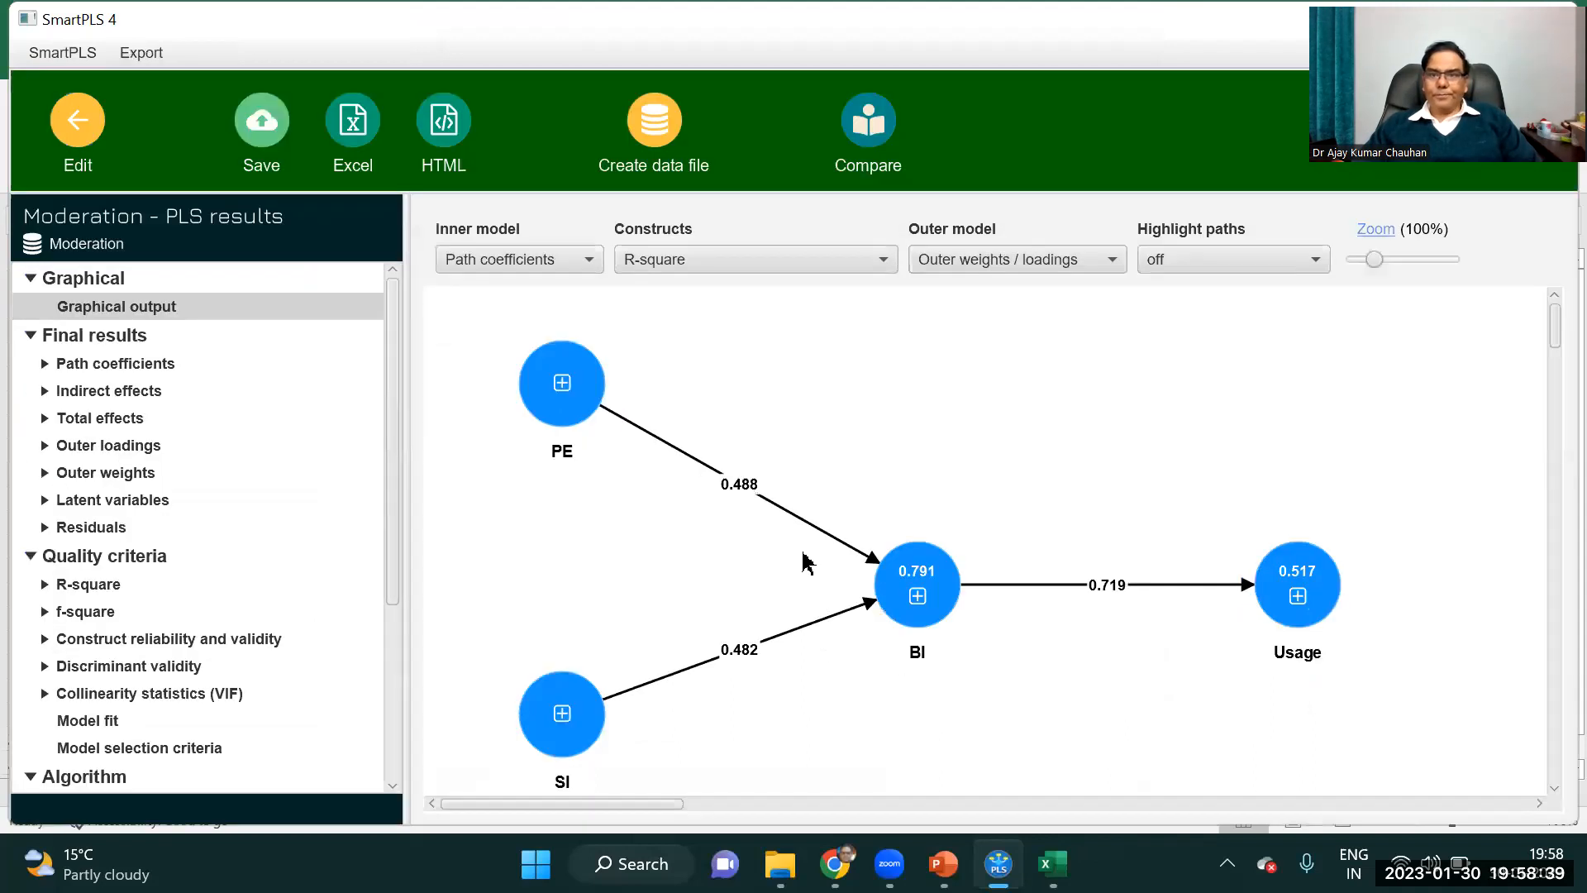
click(392, 539)
mouse_move(392, 539)
mouse_down()
mouse_move(386, 707)
mouse_move(381, 524)
mouse_up()
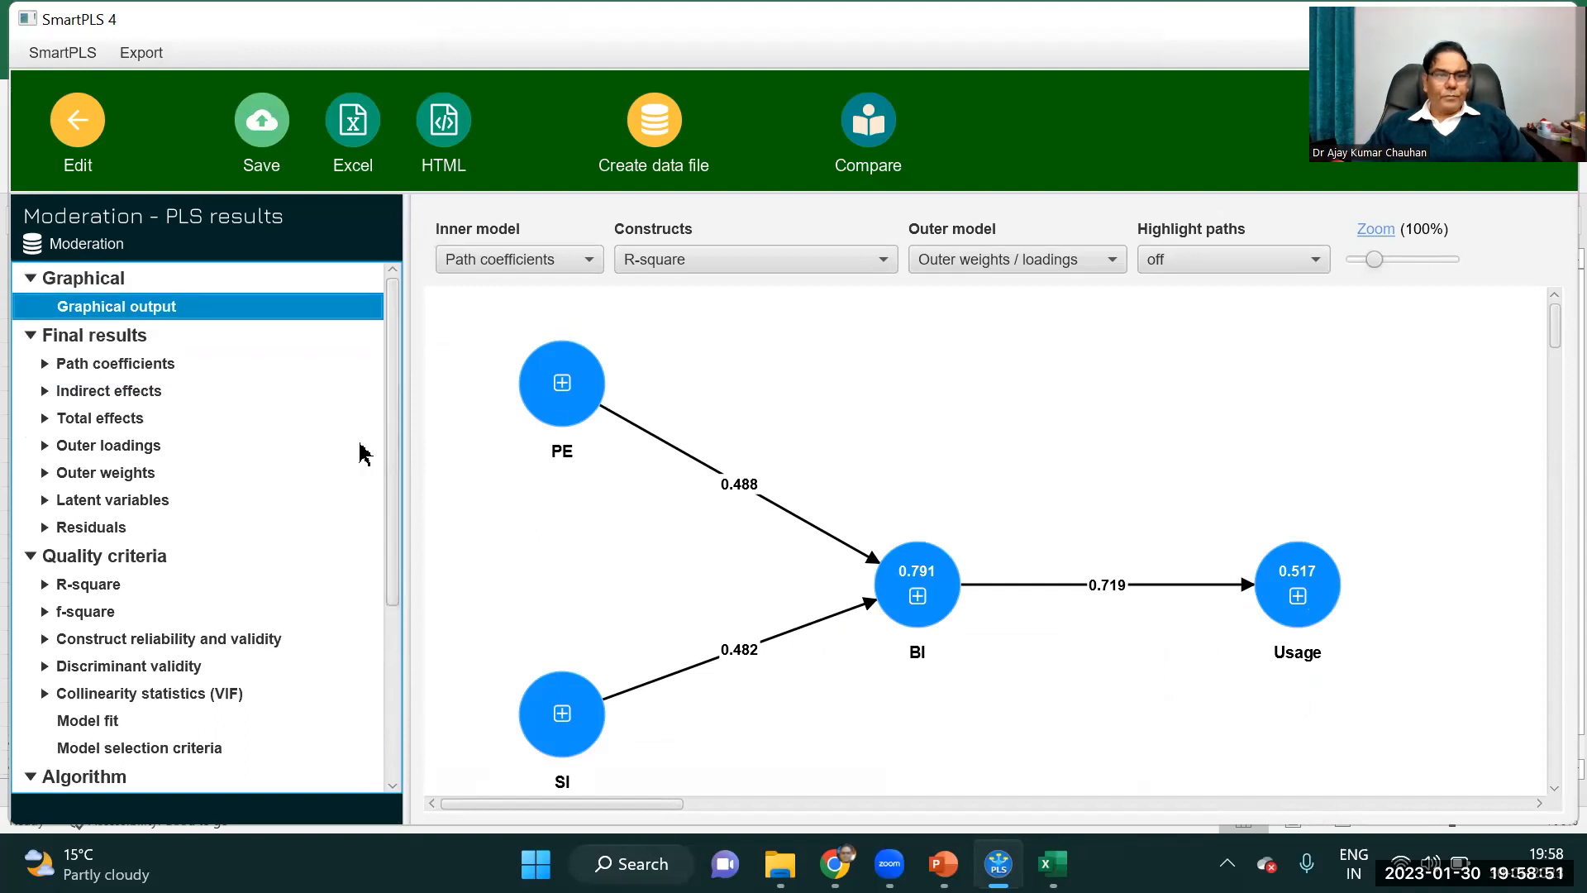
Rerun the PLS-SEM algorithm on the base data set together with the Middle, Old and Young group data sets.
click(83, 154)
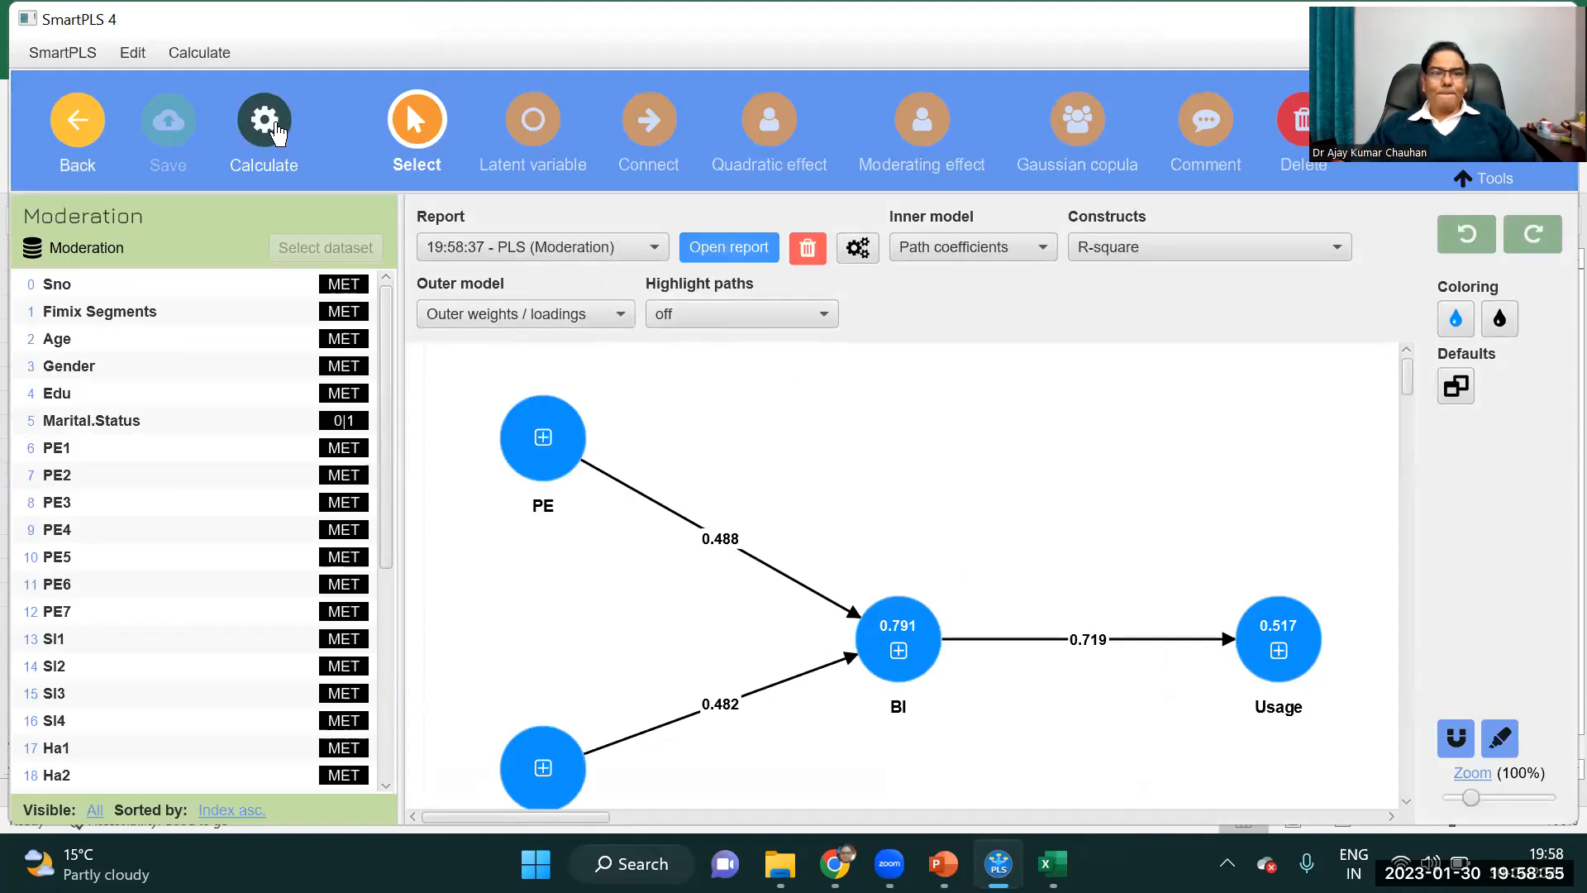
click(275, 132)
click(417, 175)
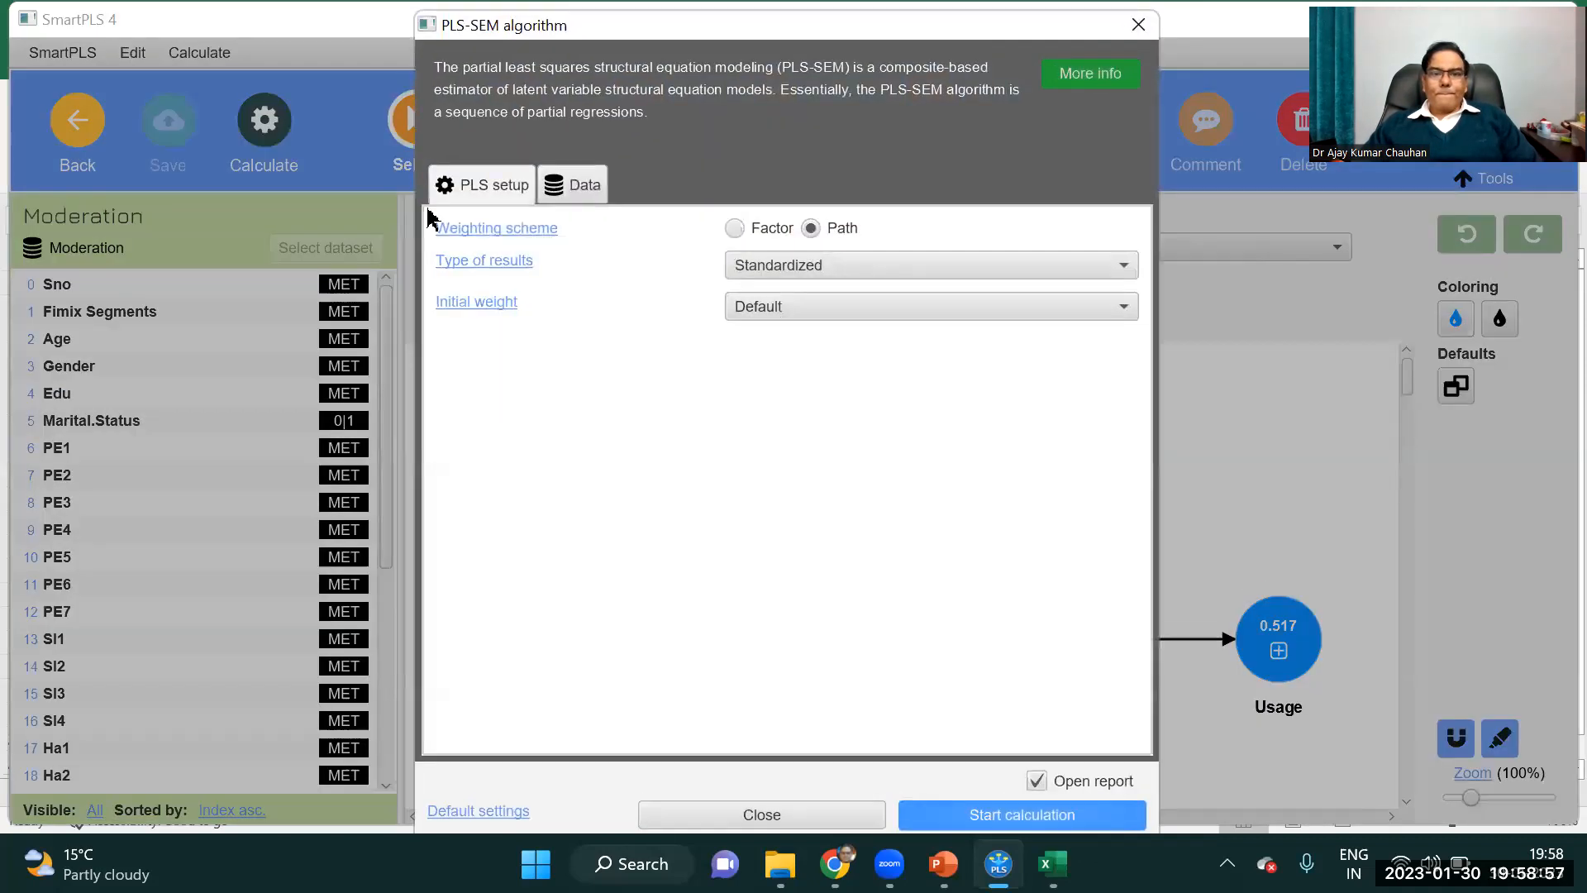
click(578, 187)
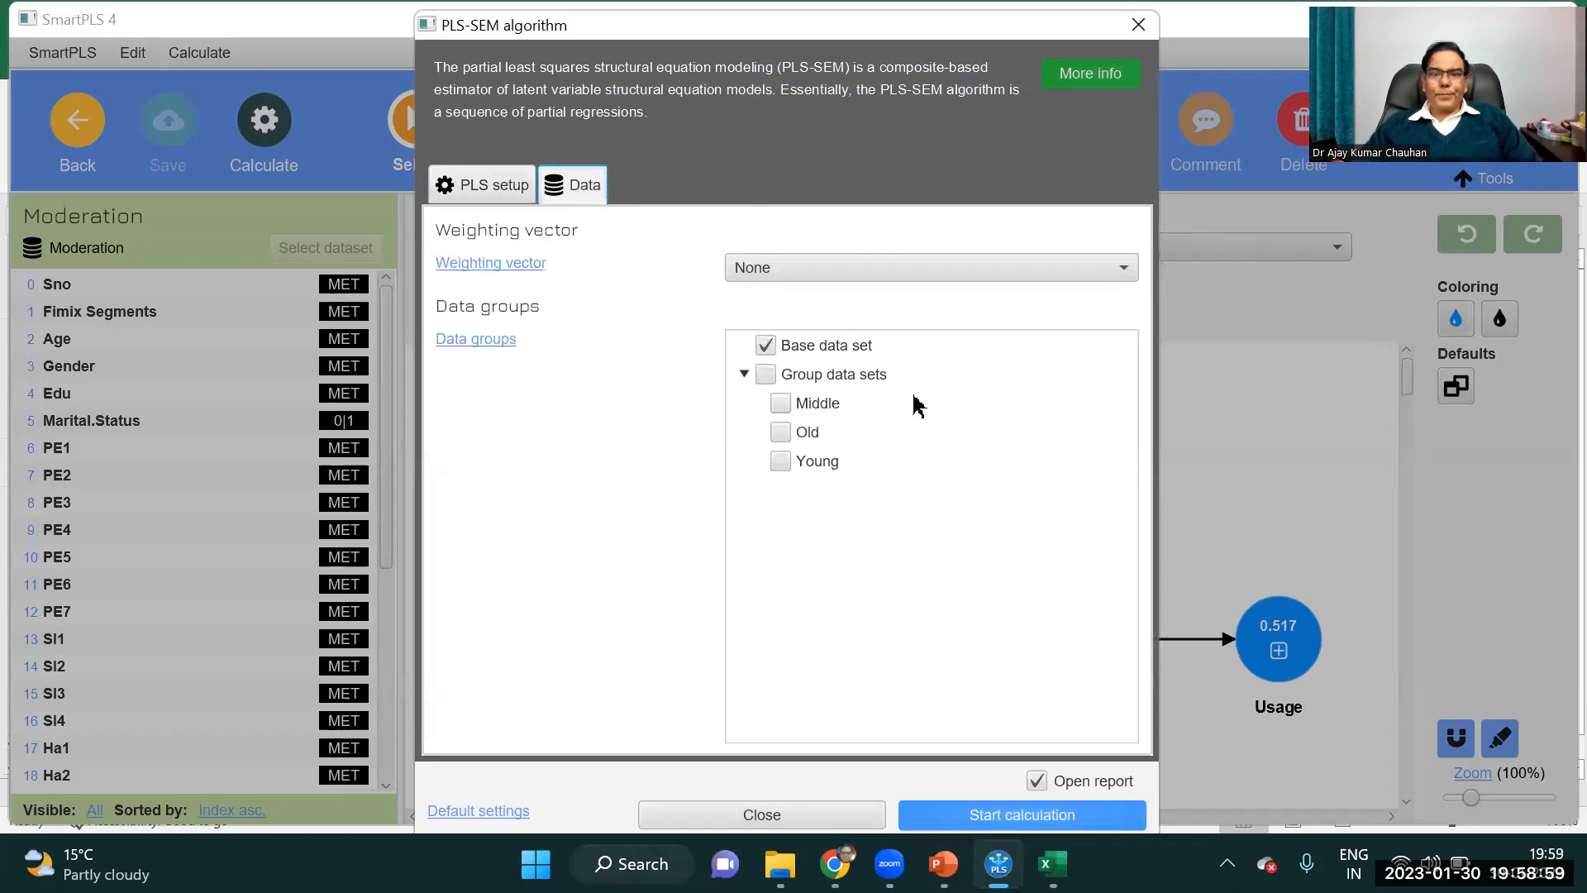
click(782, 404)
click(781, 432)
click(781, 460)
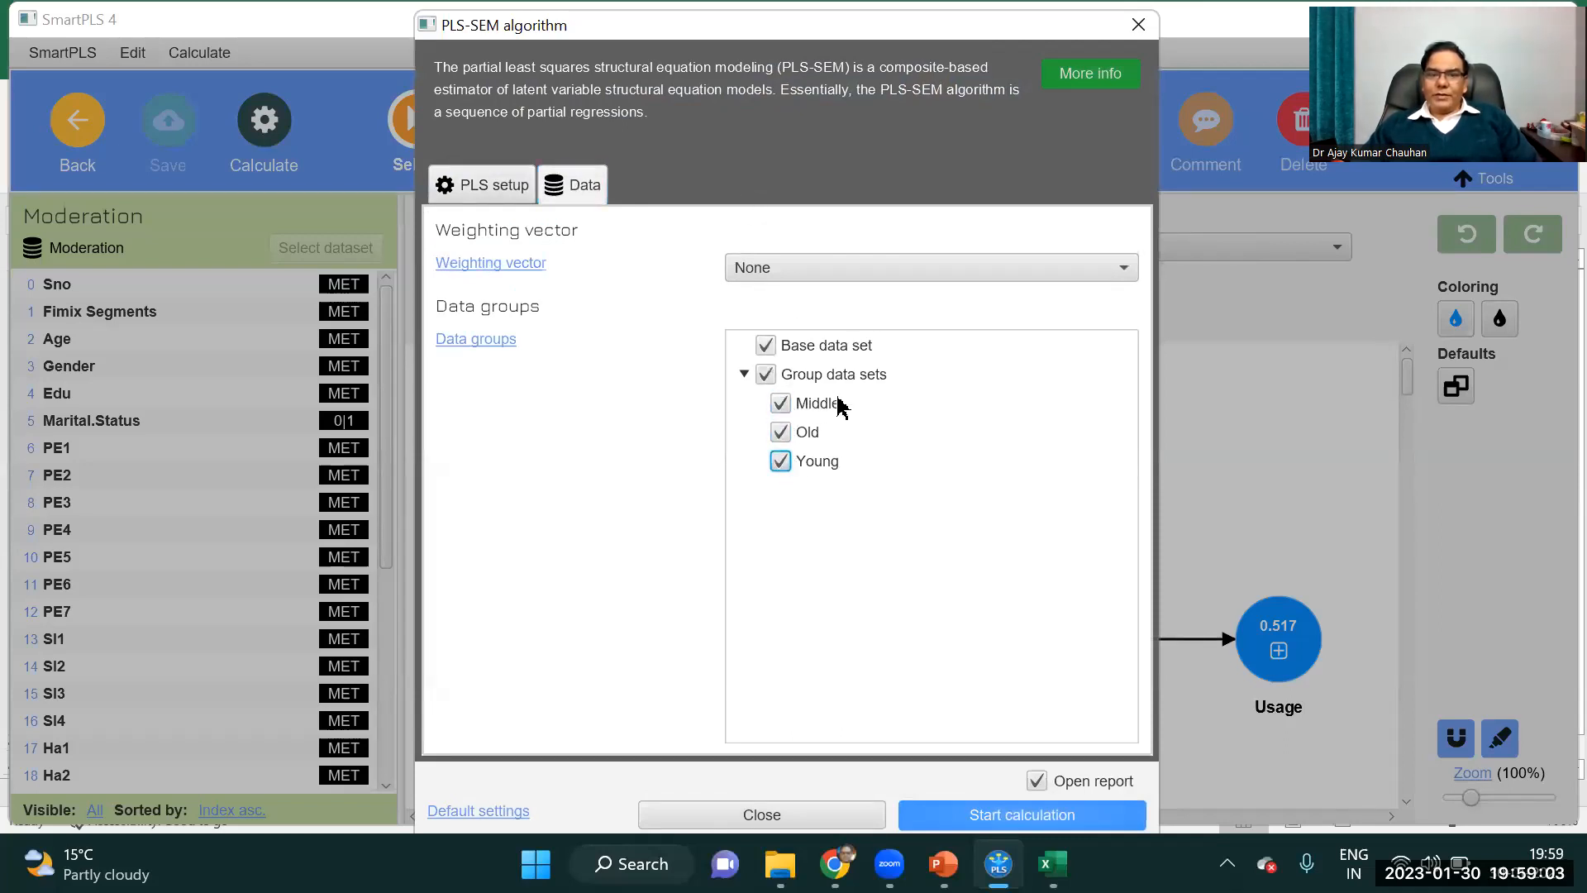
click(1009, 815)
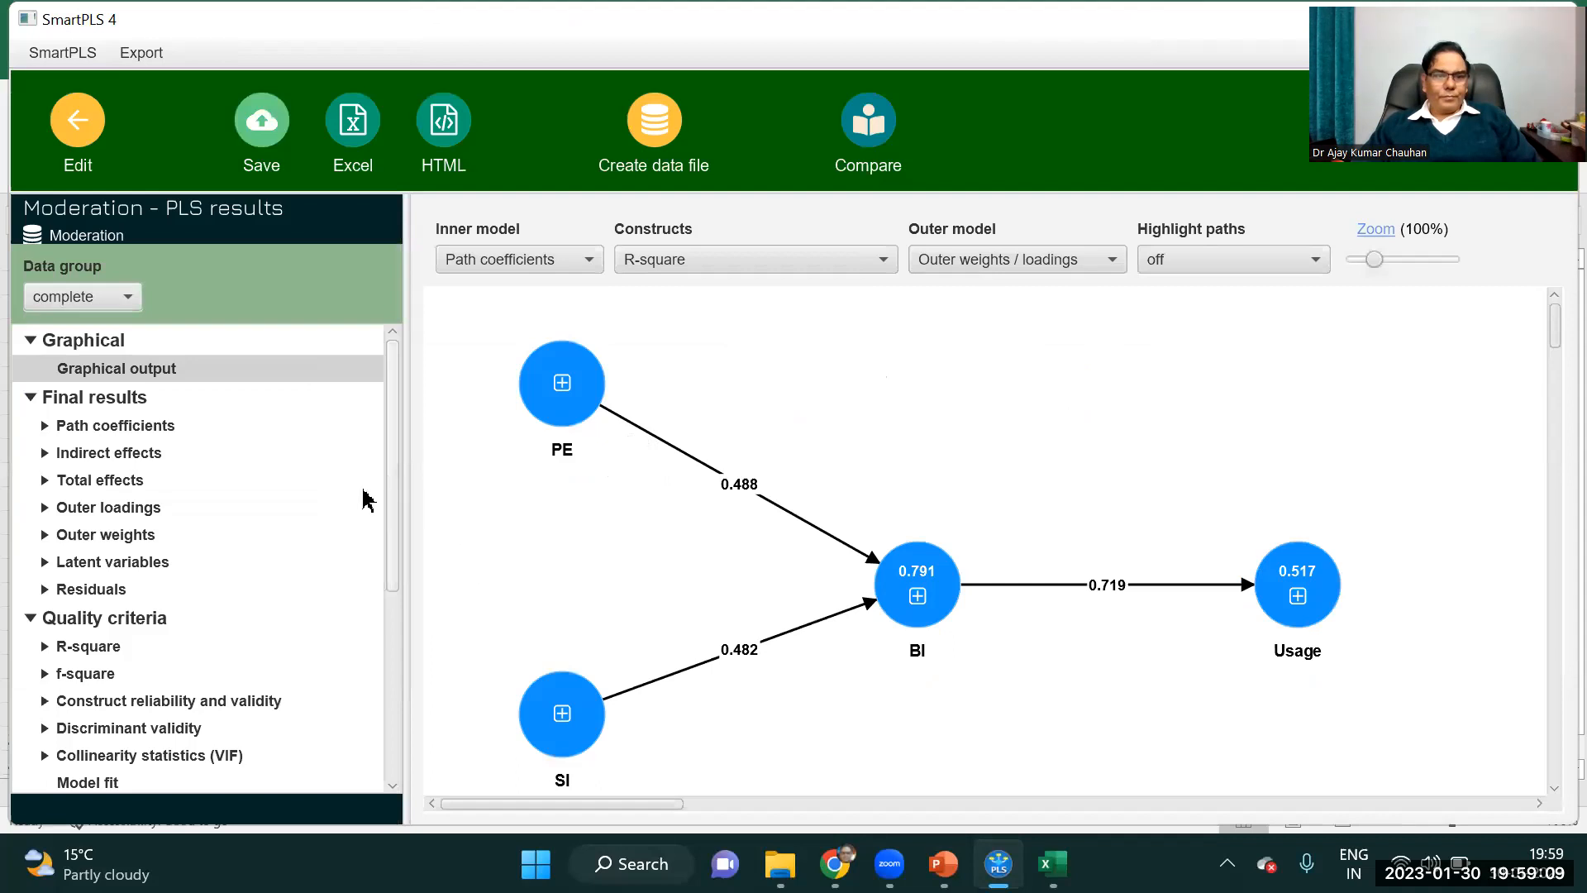
Examine the complete data group's path coefficients and indirect effects, ending on the path coefficients bar chart.
click(153, 569)
click(138, 425)
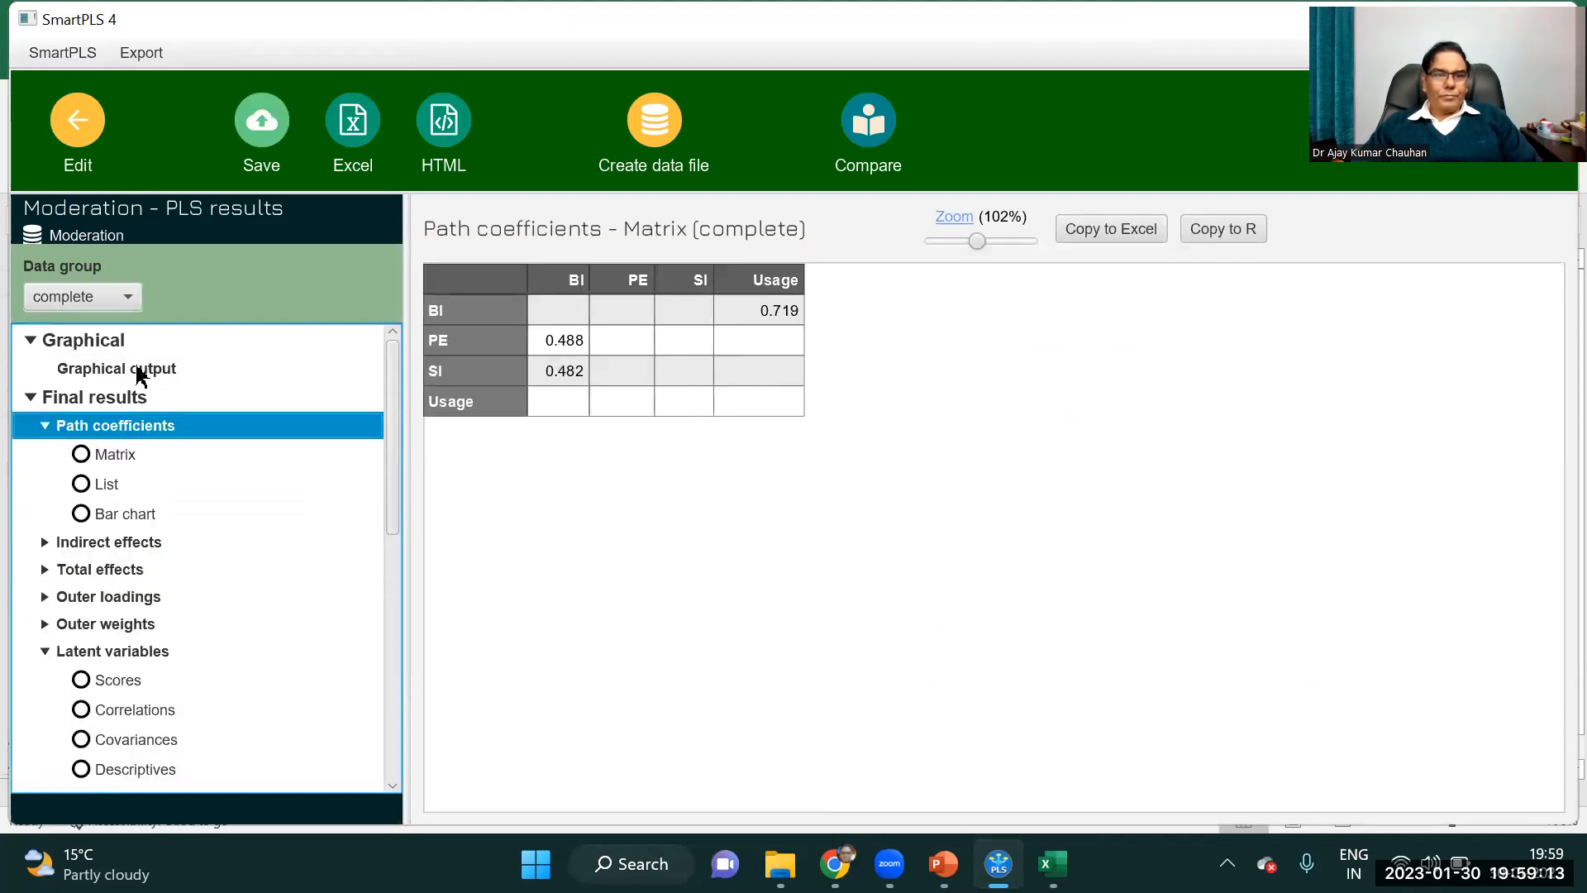
click(141, 374)
click(114, 460)
click(106, 486)
click(100, 549)
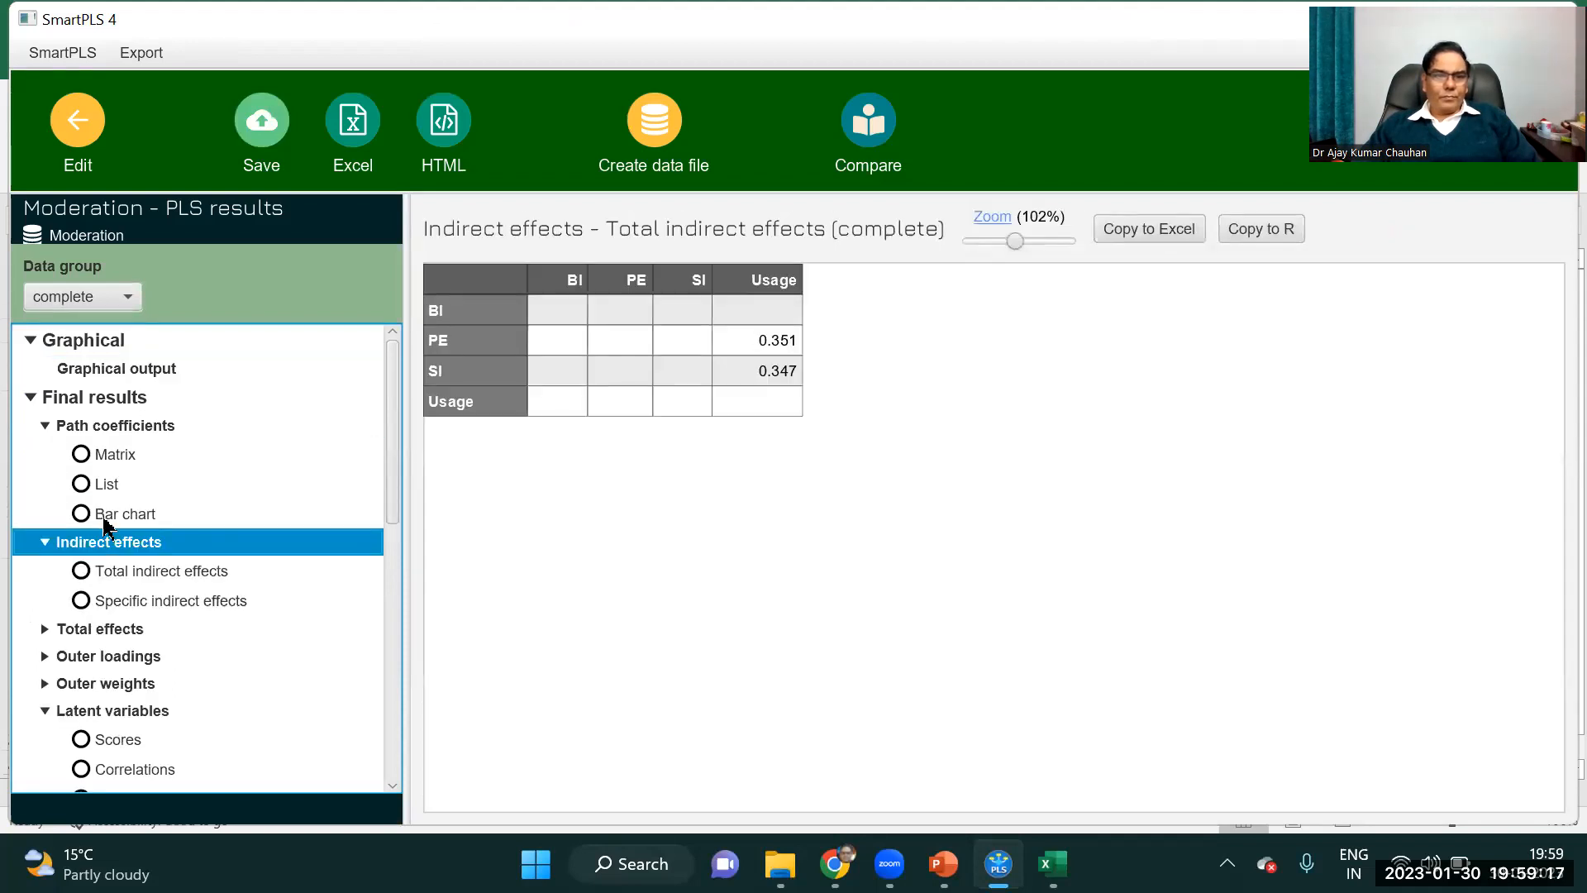
click(110, 518)
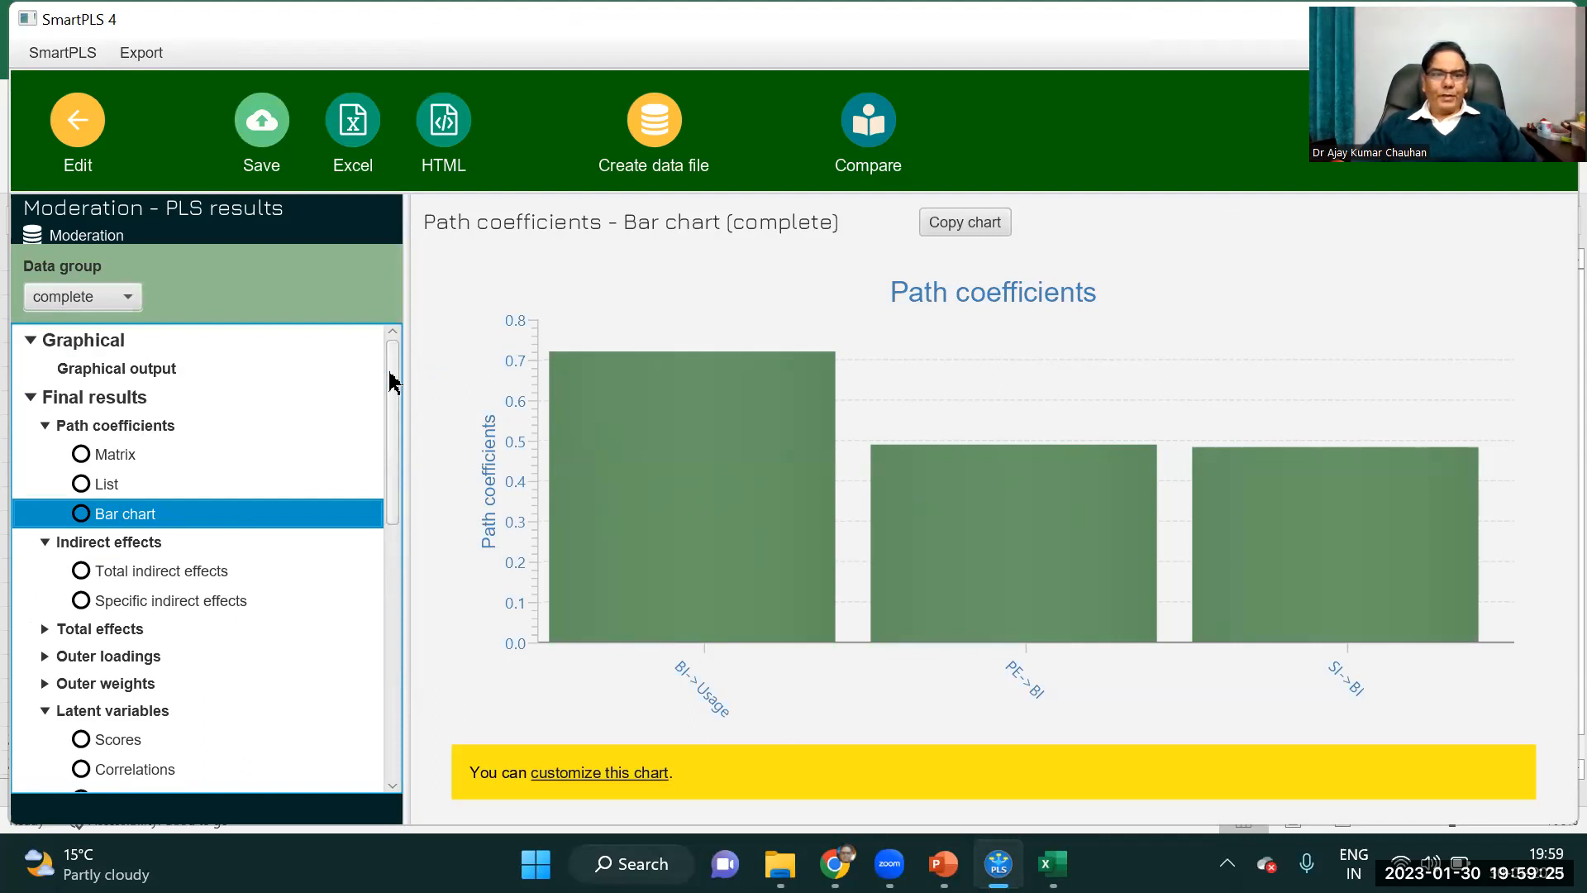
Compare the path coefficients bar charts of the Middle, Old and Young data groups.
click(129, 299)
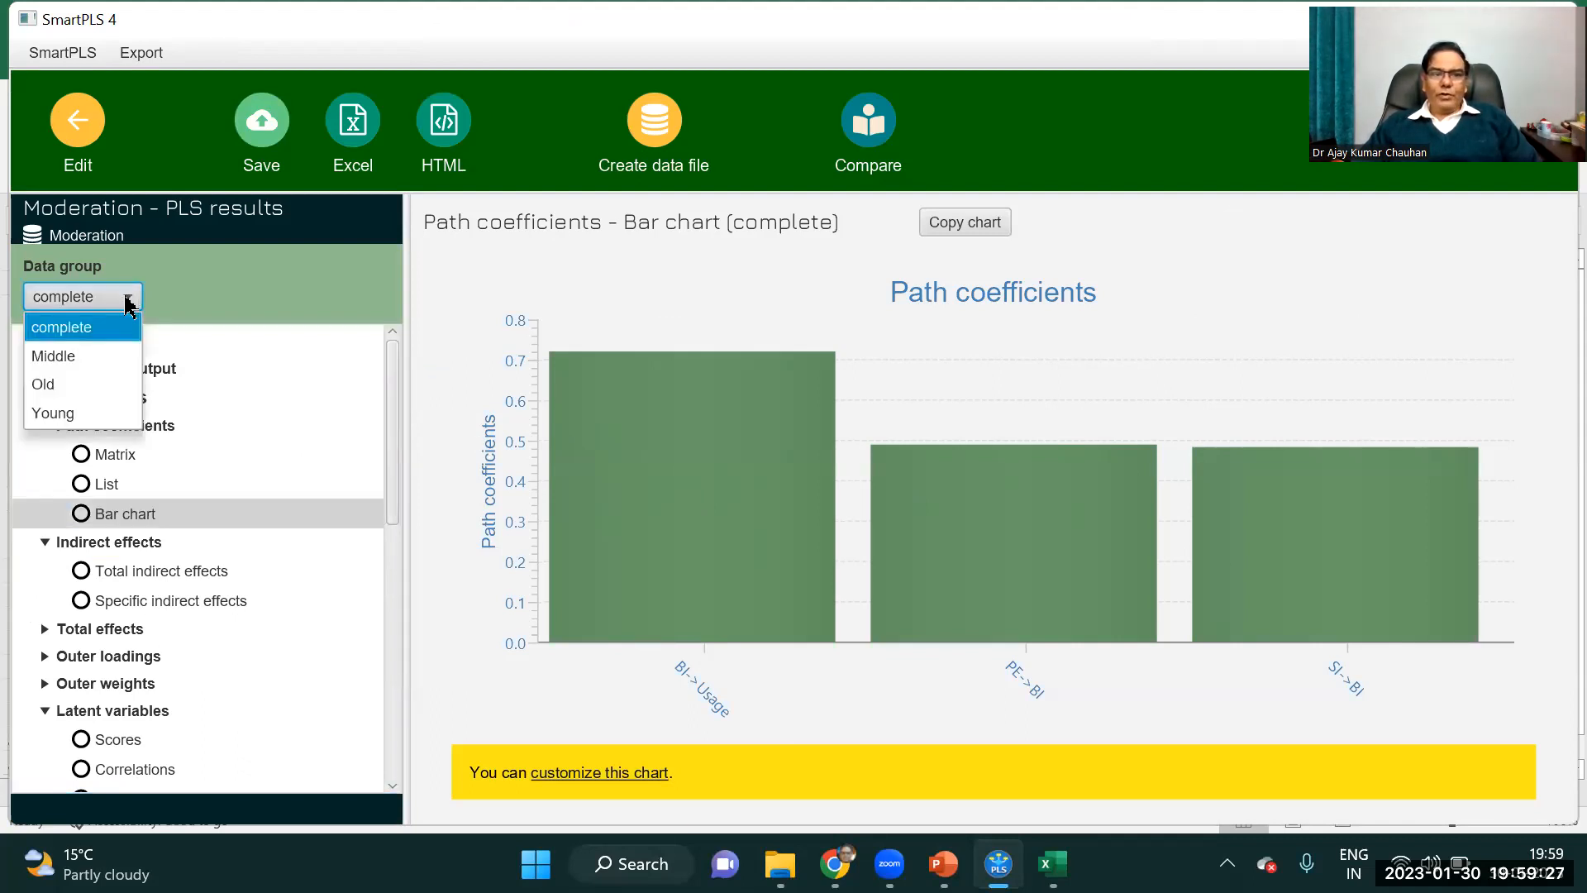
click(60, 362)
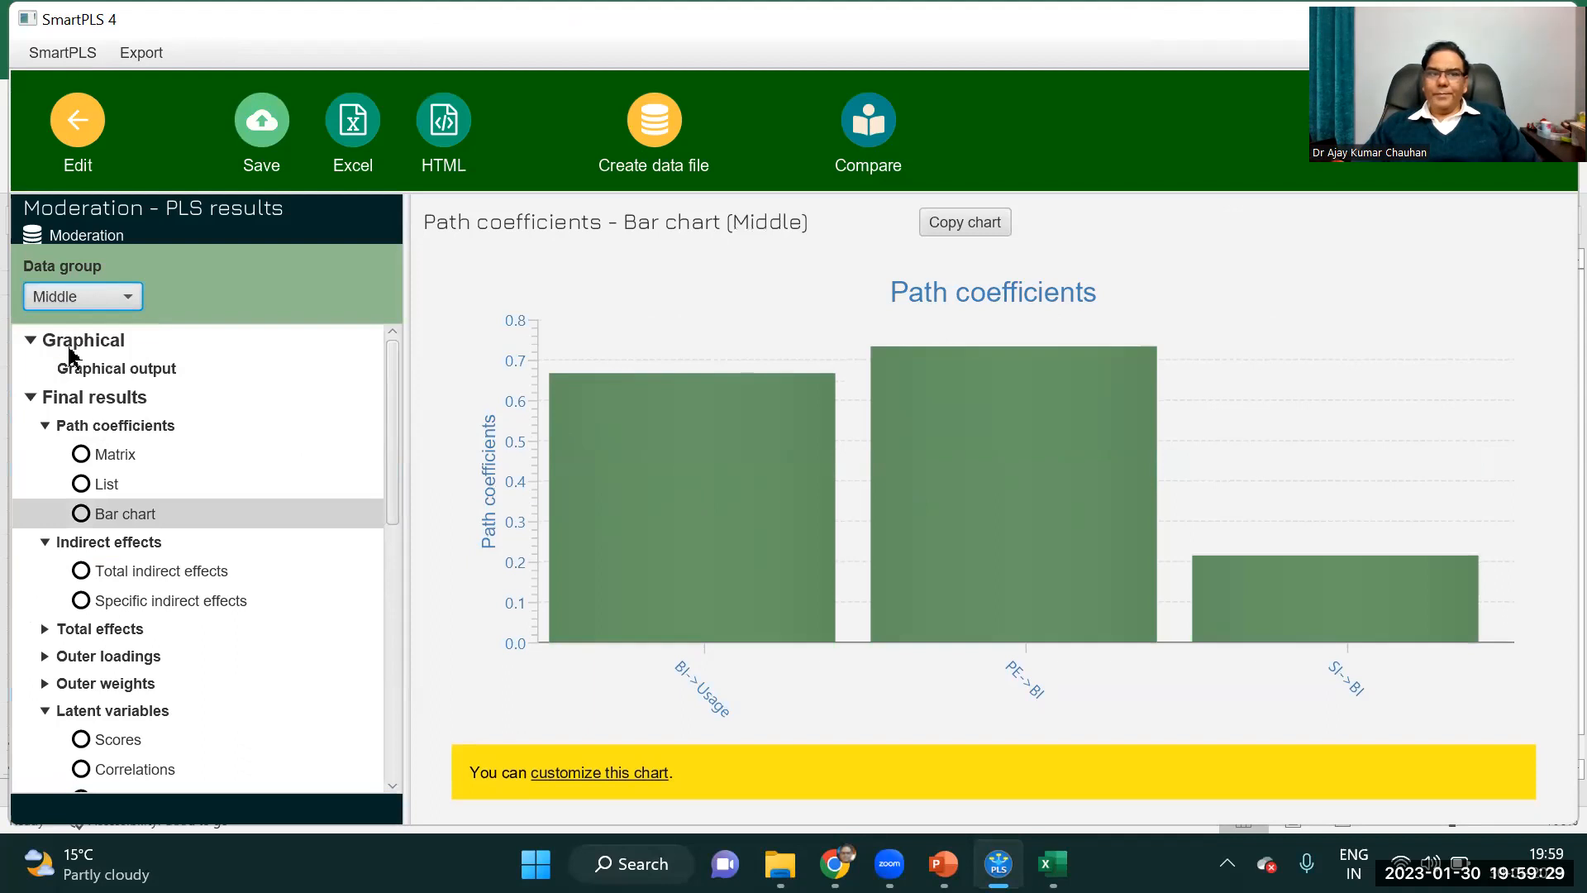
click(117, 304)
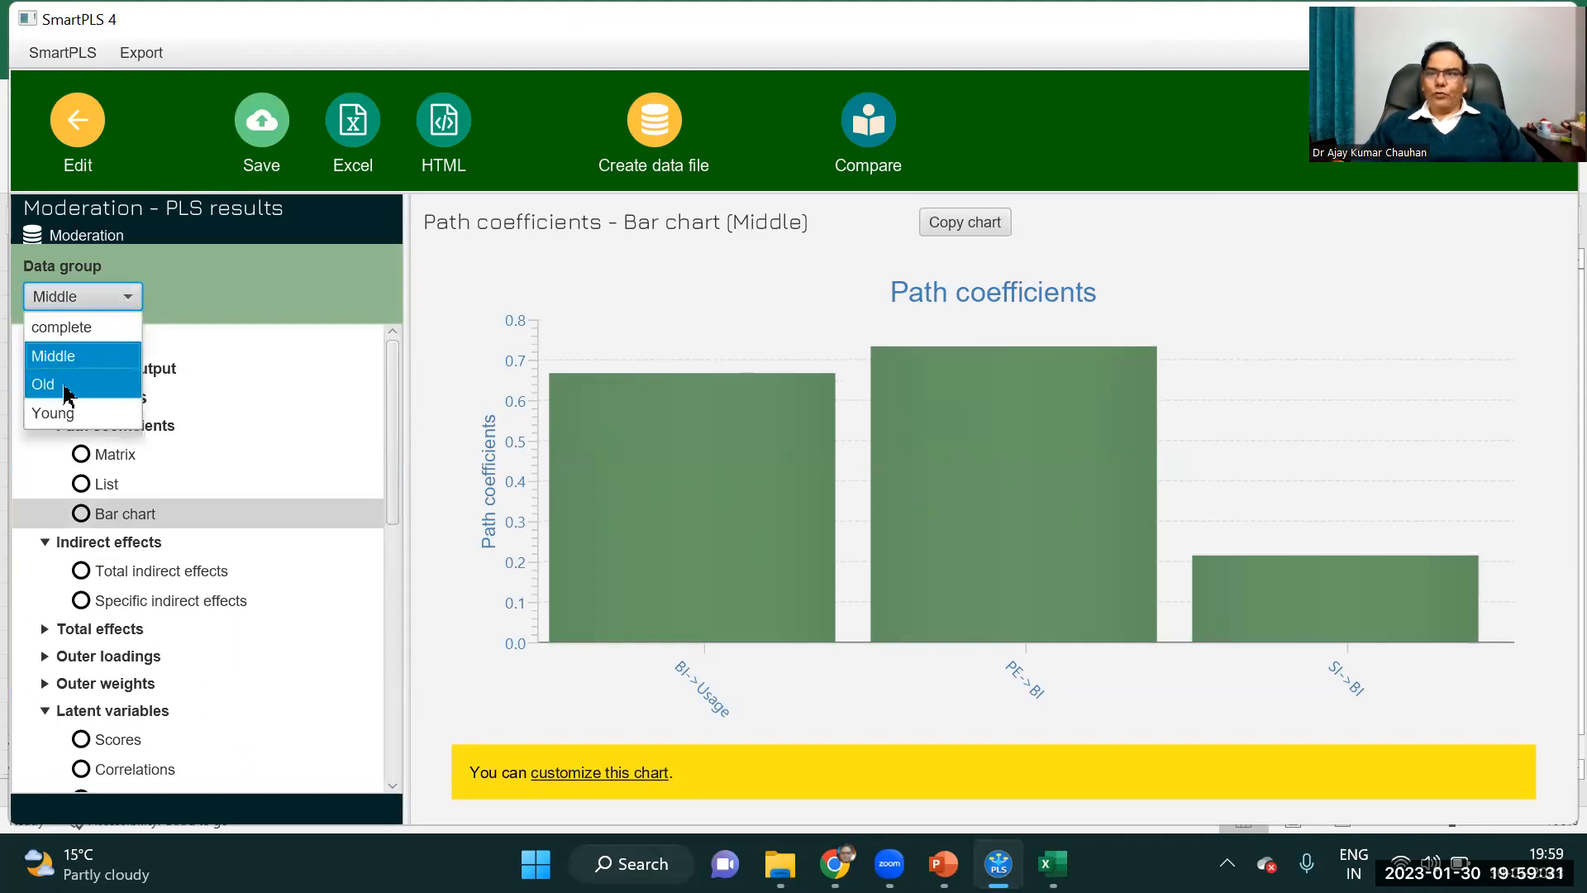
click(66, 387)
click(135, 306)
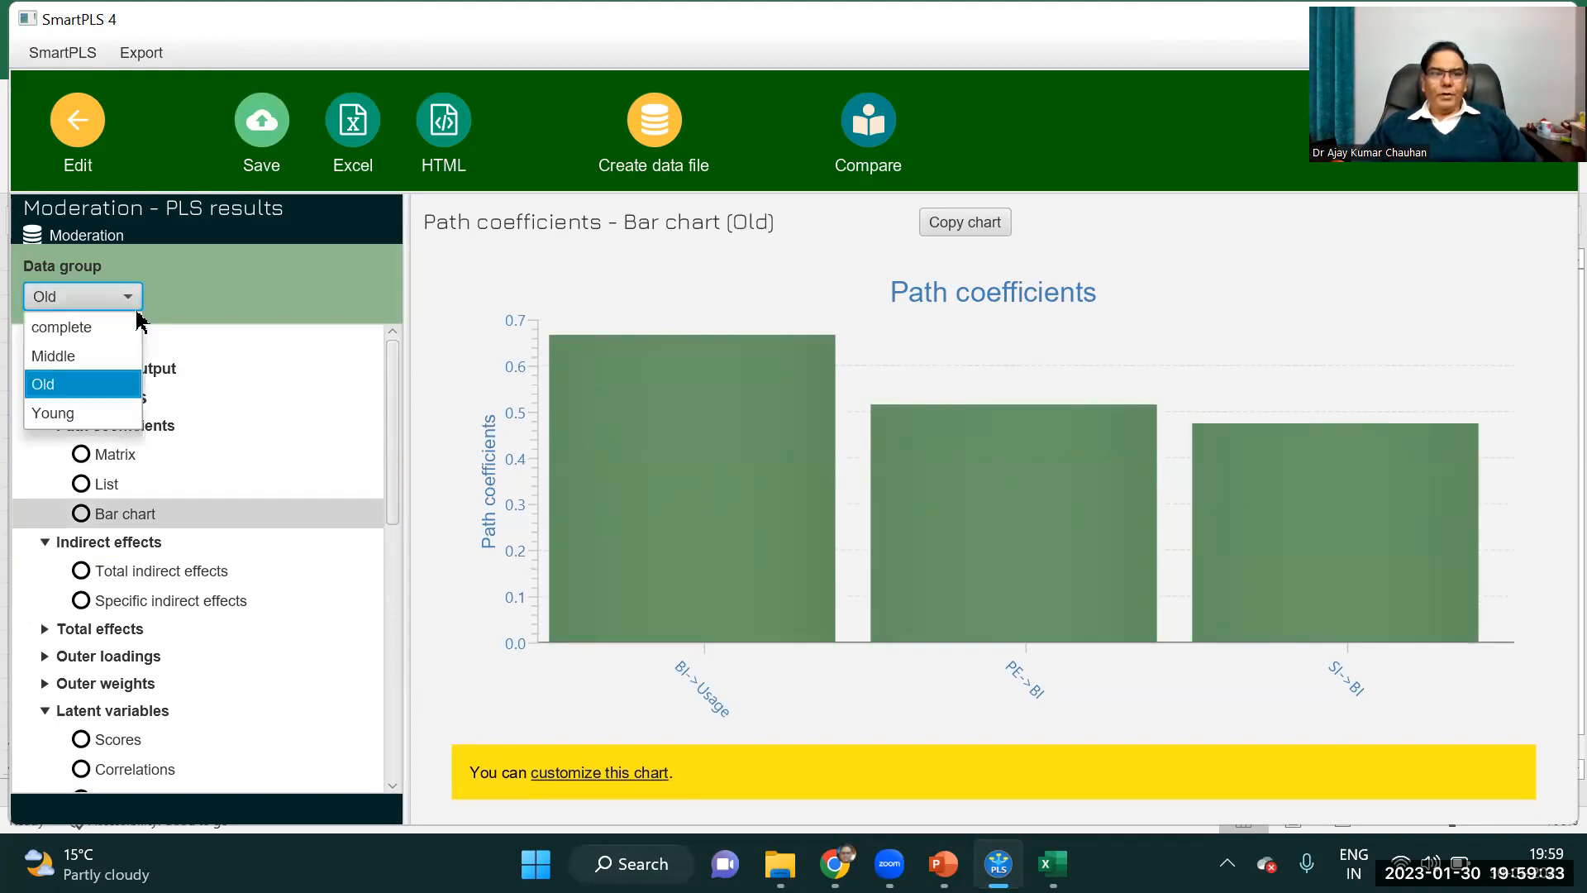
click(67, 415)
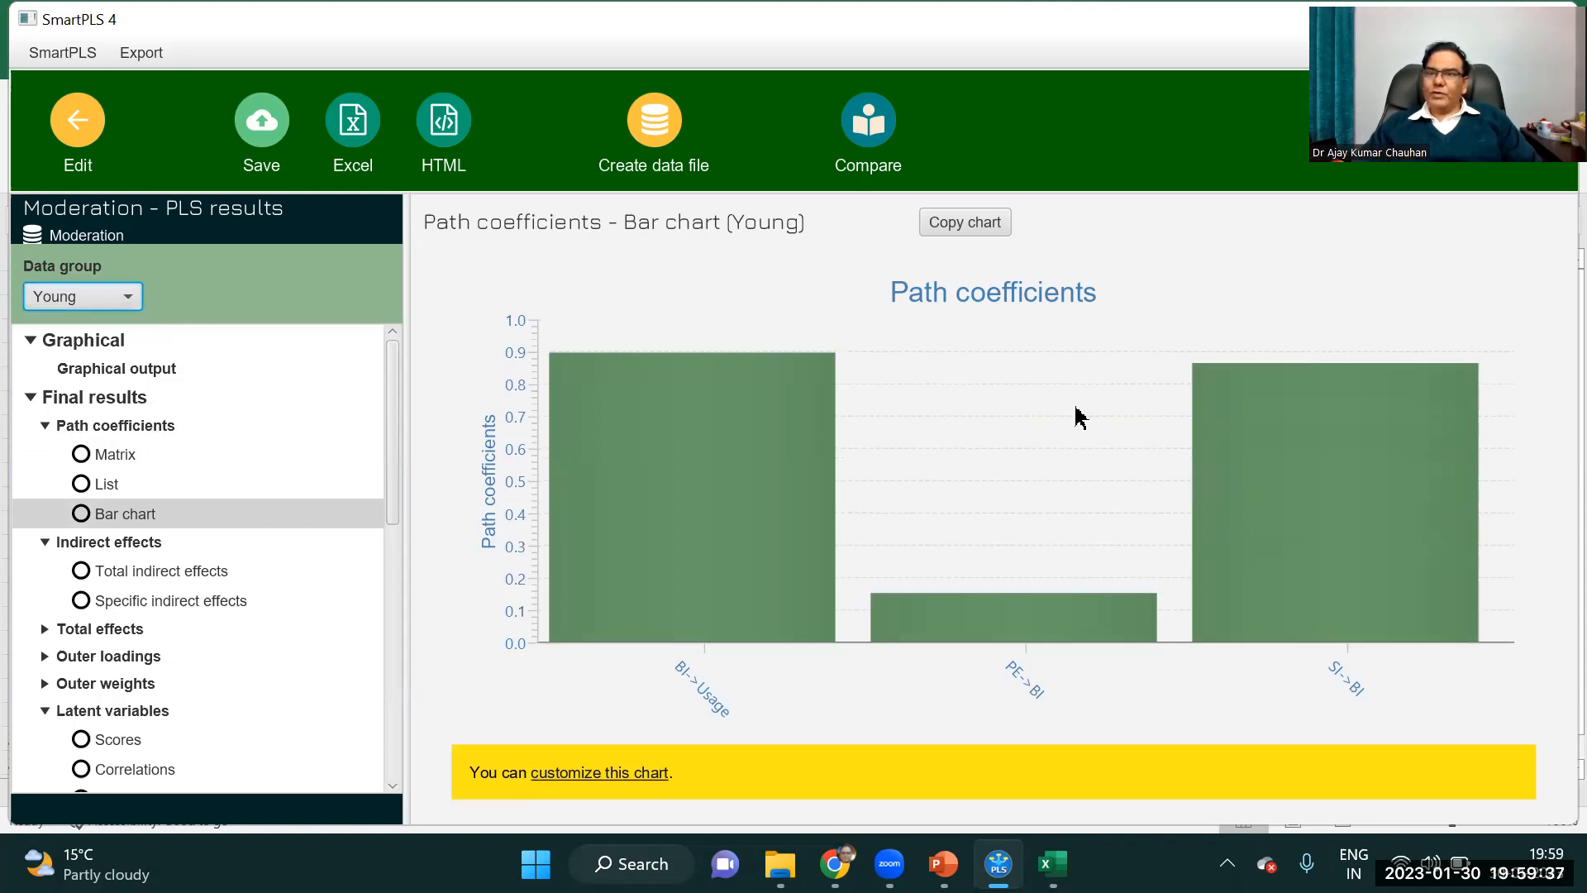
Expand the total effects, outer loadings and outer weights in the Young group's report and look through the remaining result categories.
drag(394, 368, 390, 443)
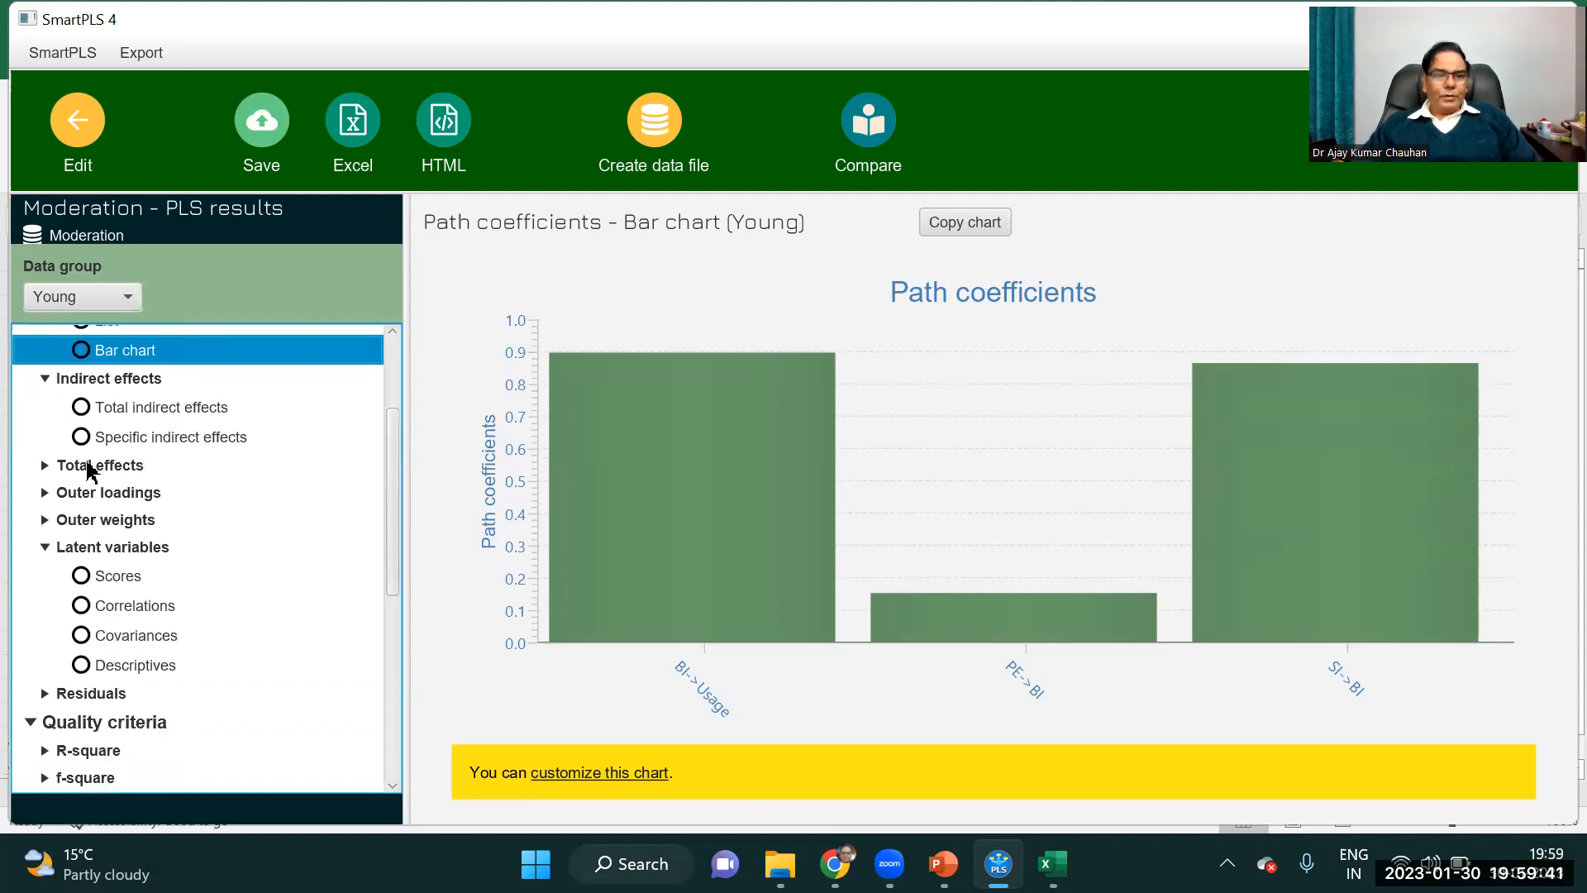
click(46, 463)
click(45, 549)
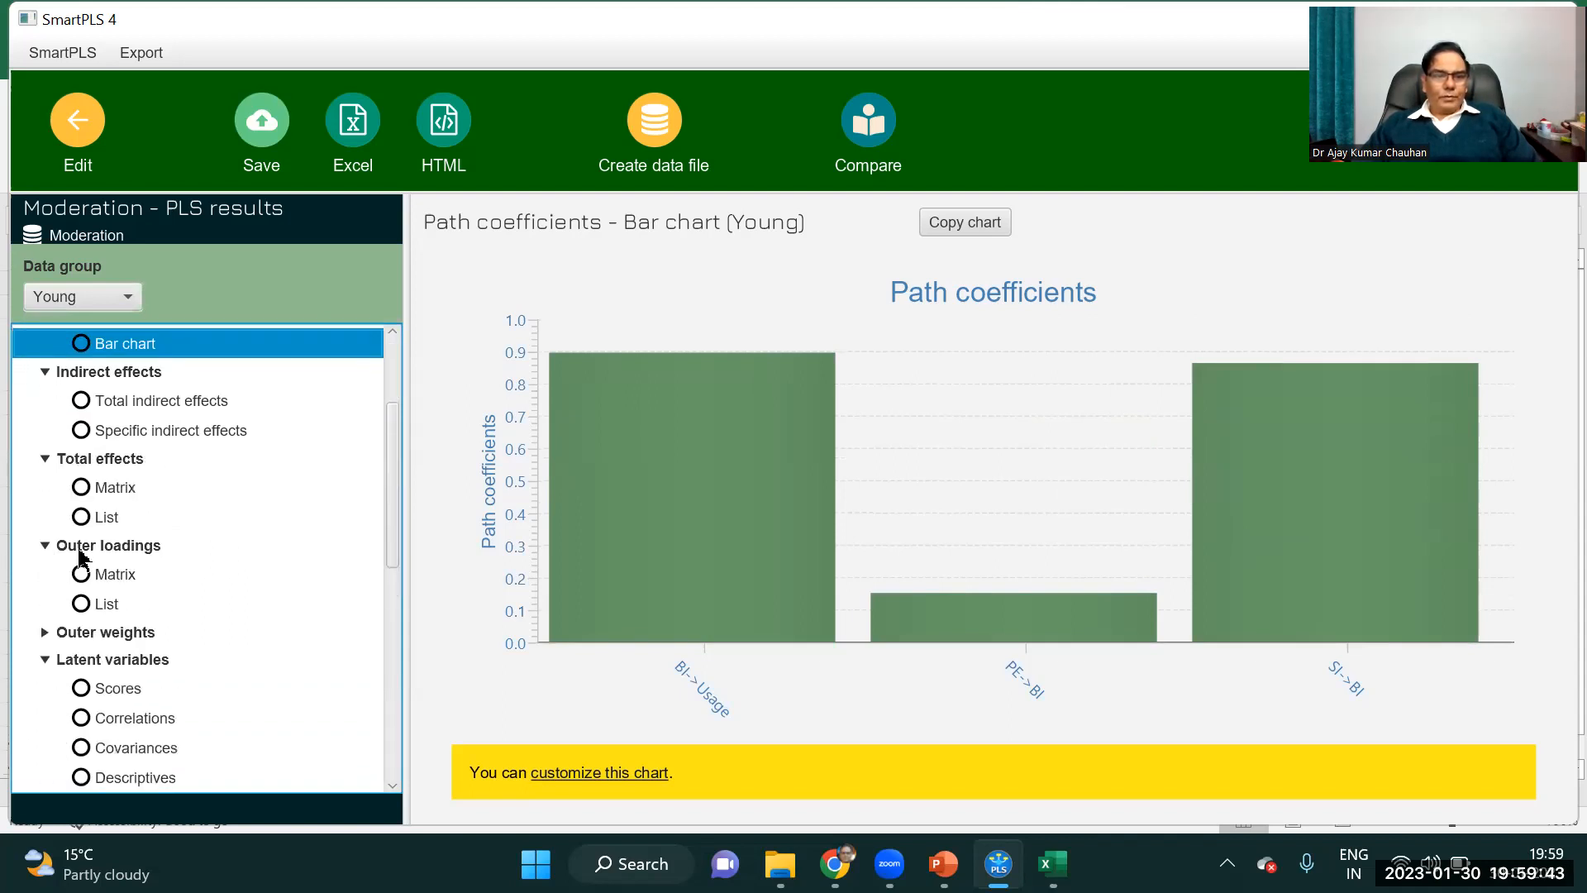
drag(393, 436, 394, 521)
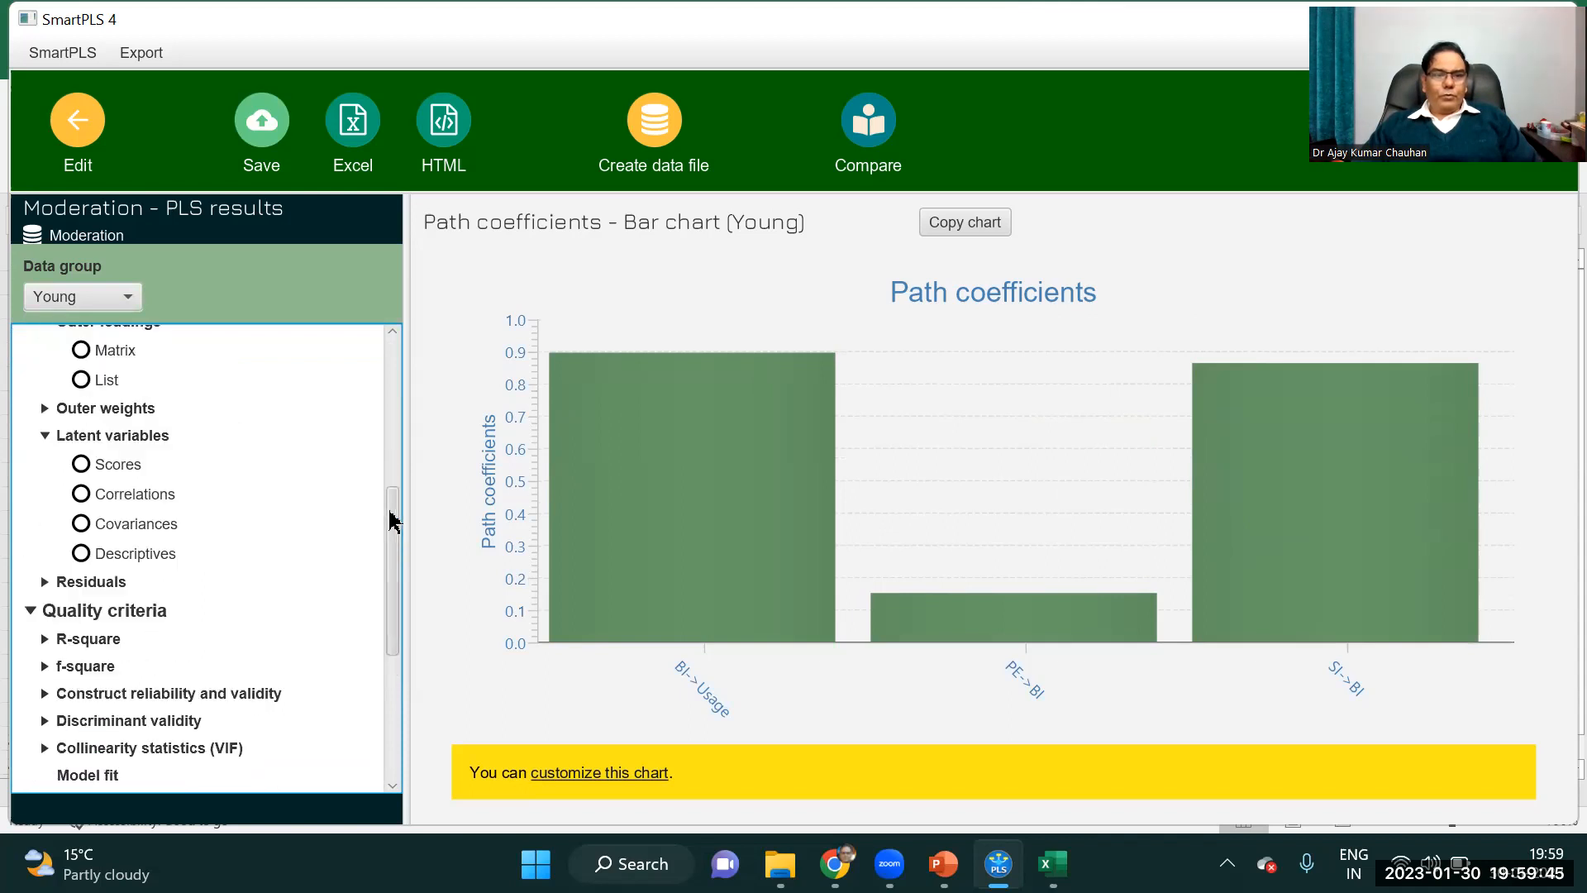
click(43, 404)
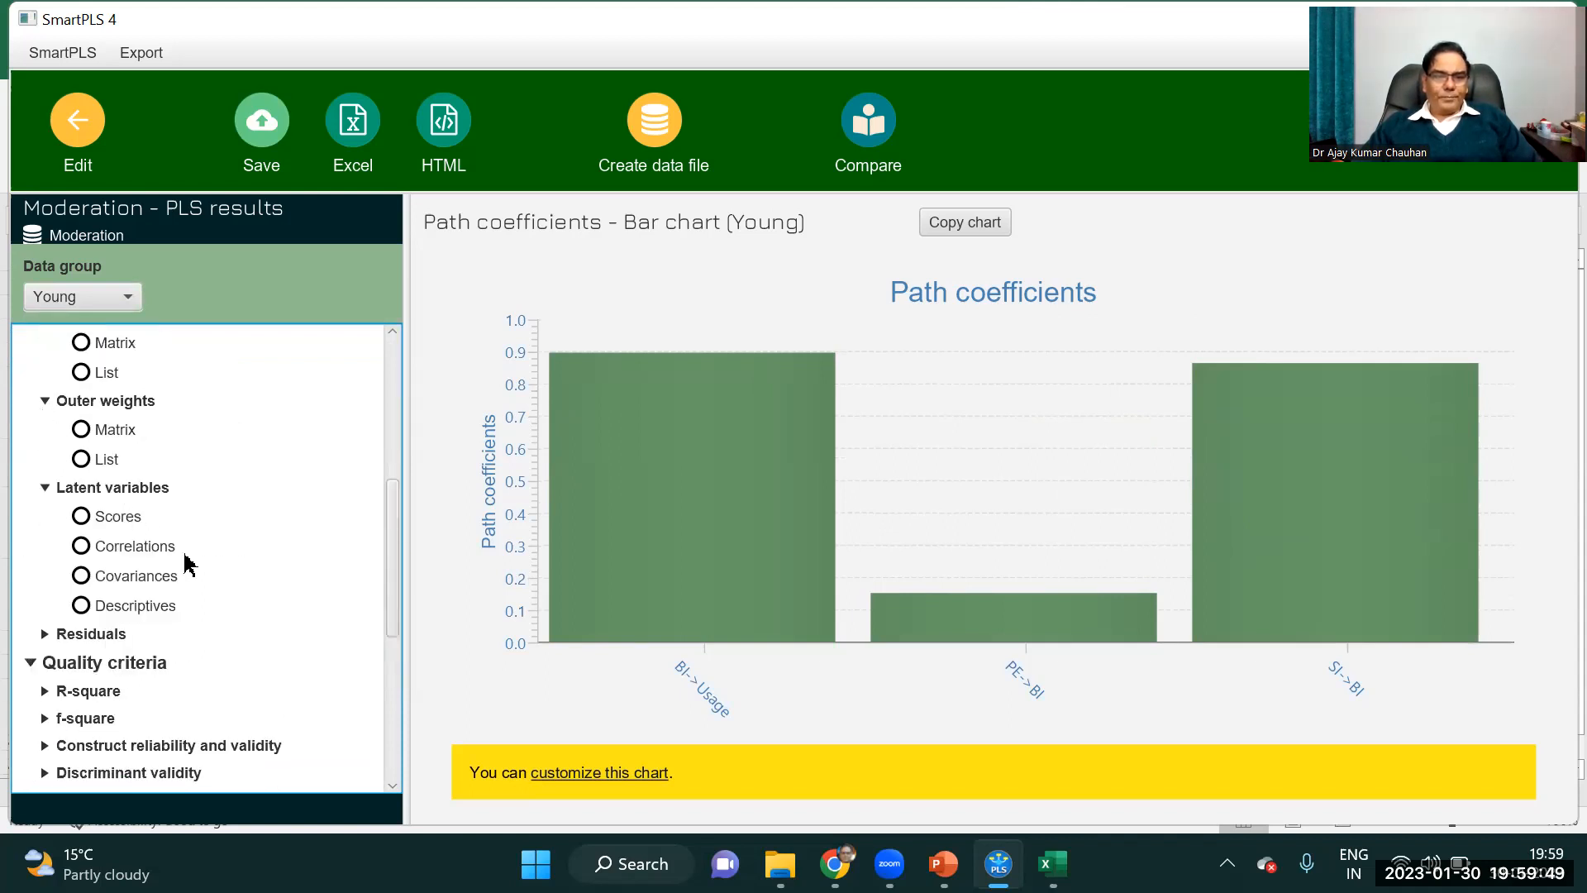
drag(393, 531, 385, 687)
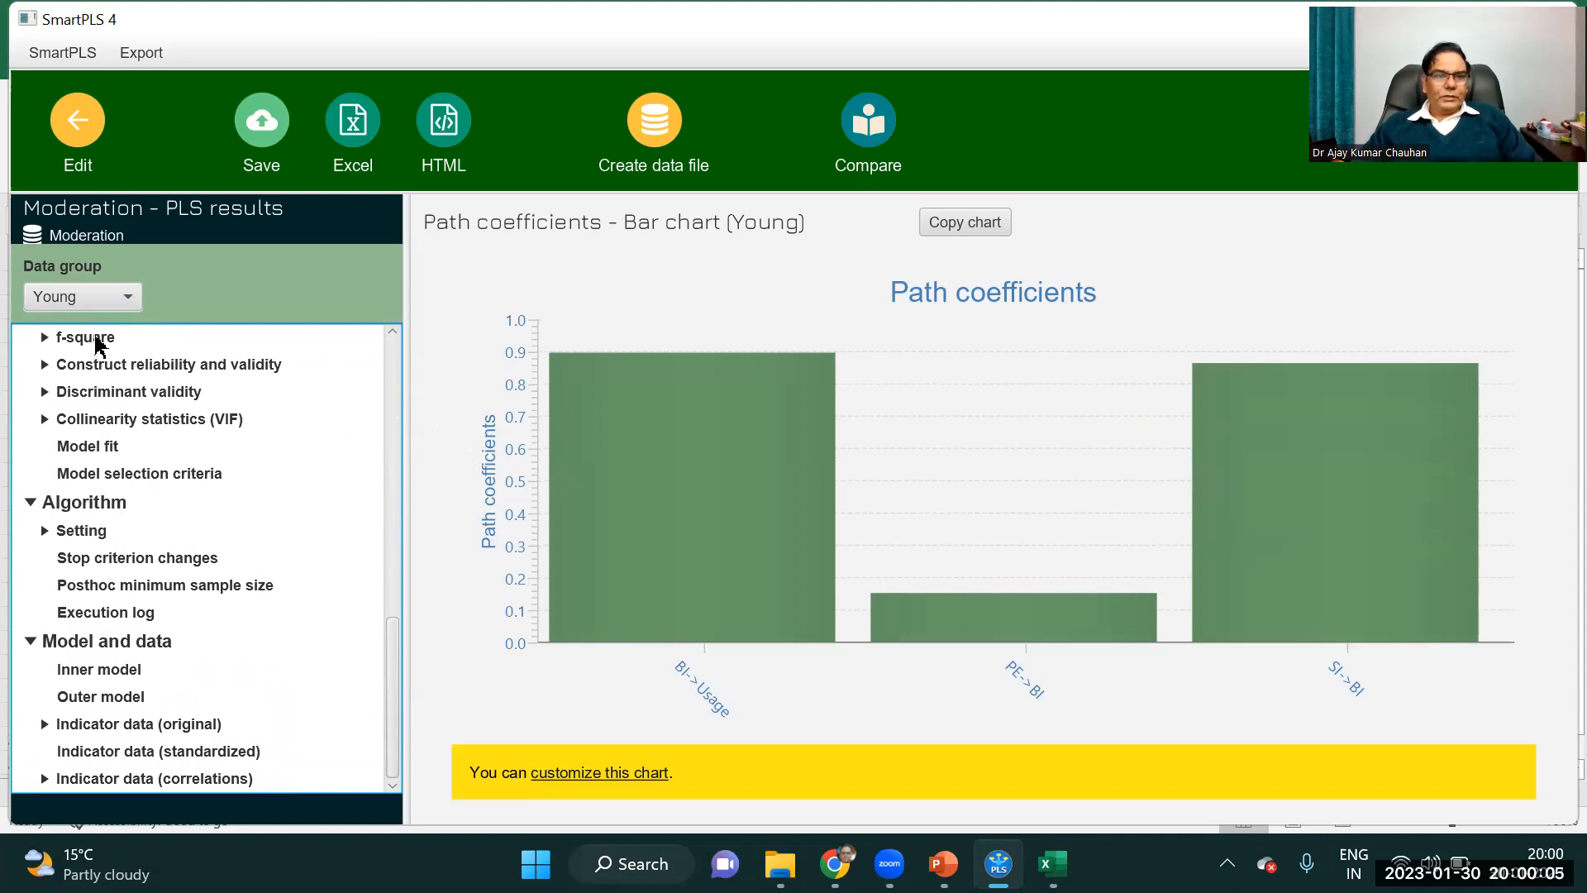
Switch the report back to the complete data group, review its available results and return to the model.
click(130, 298)
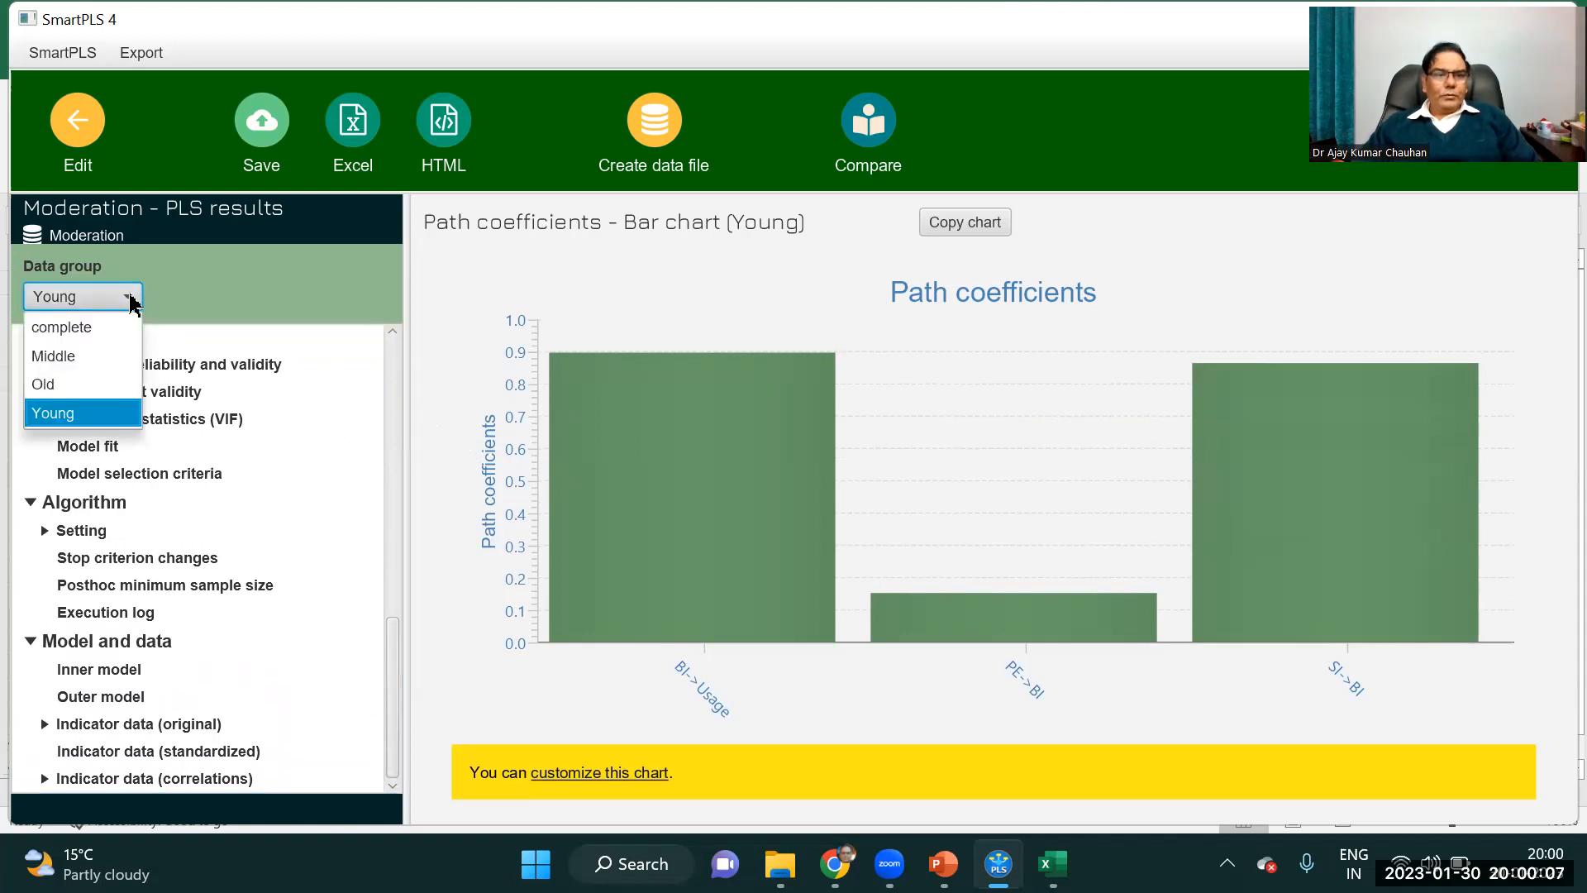
click(83, 357)
click(124, 299)
click(81, 327)
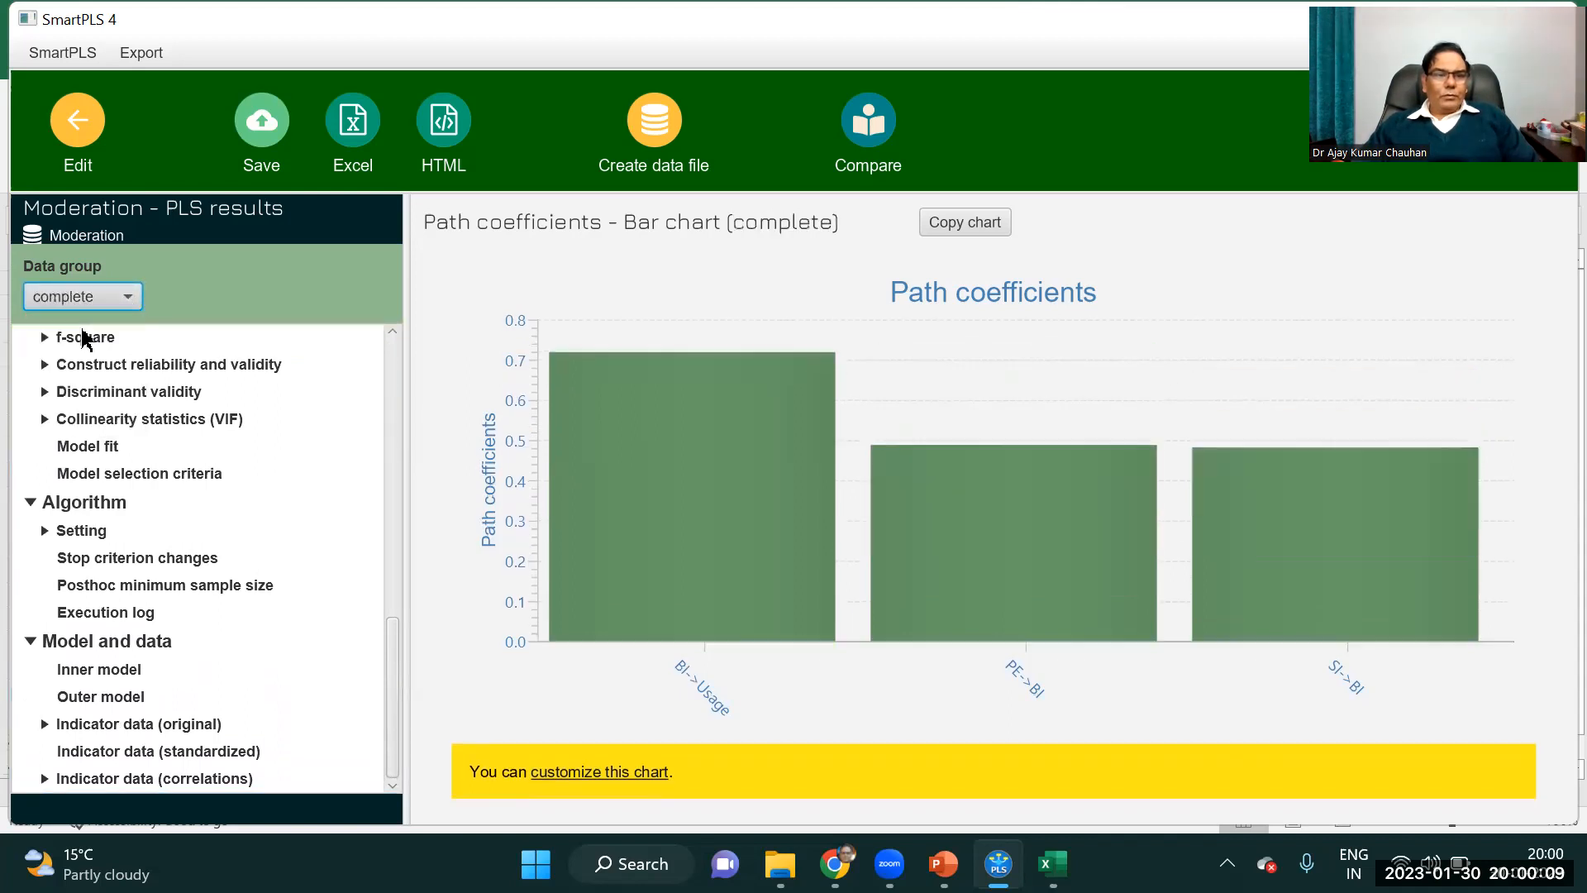
scroll(396, 397, up, 10)
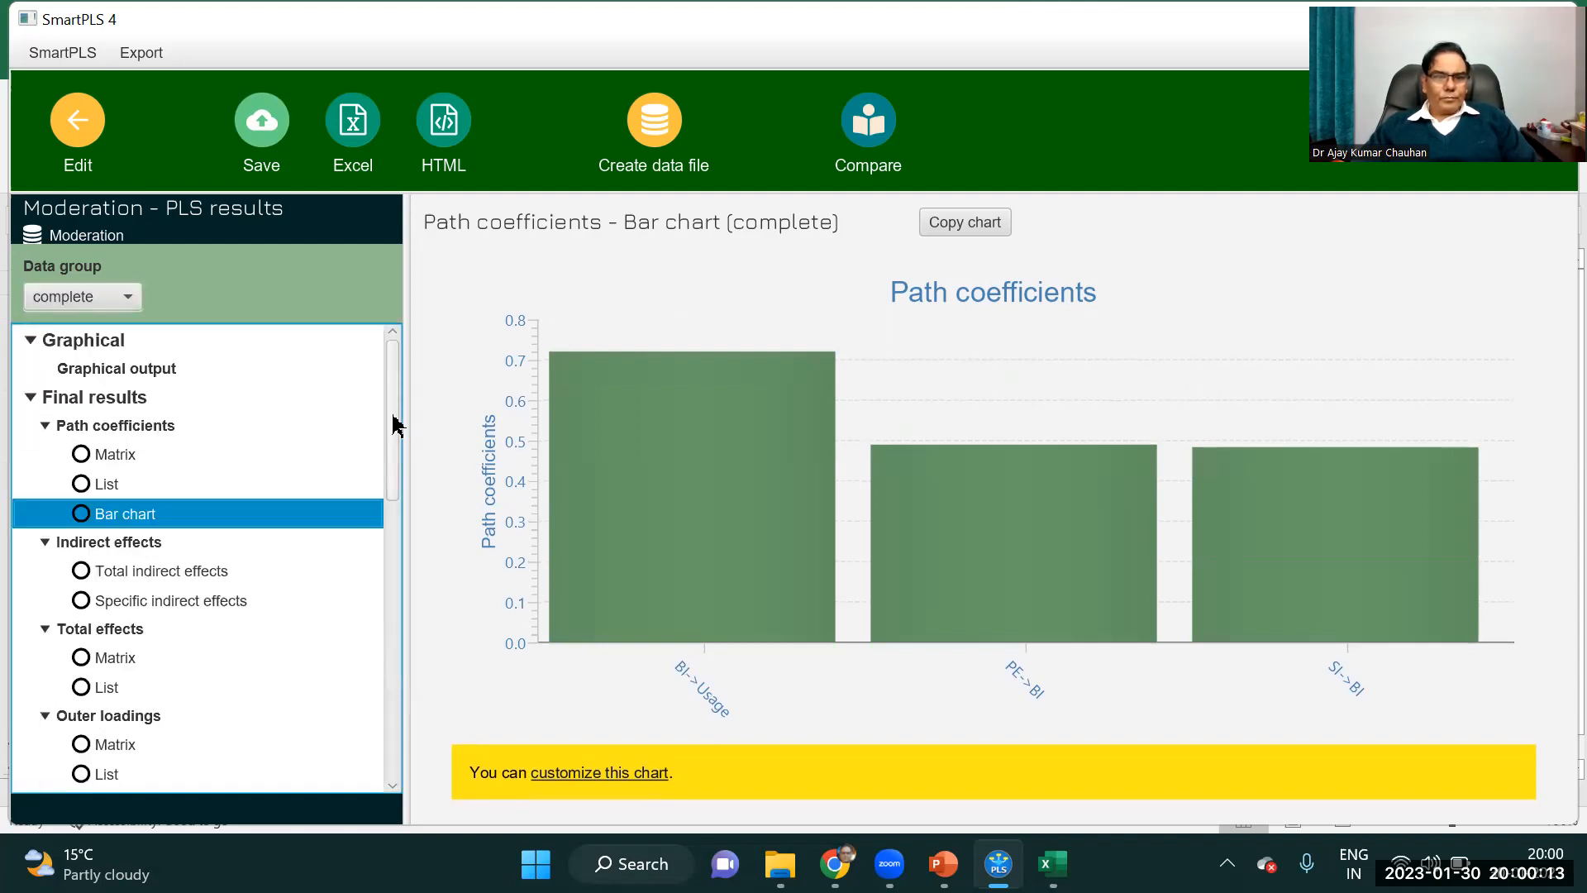
scroll(387, 524, down, 5)
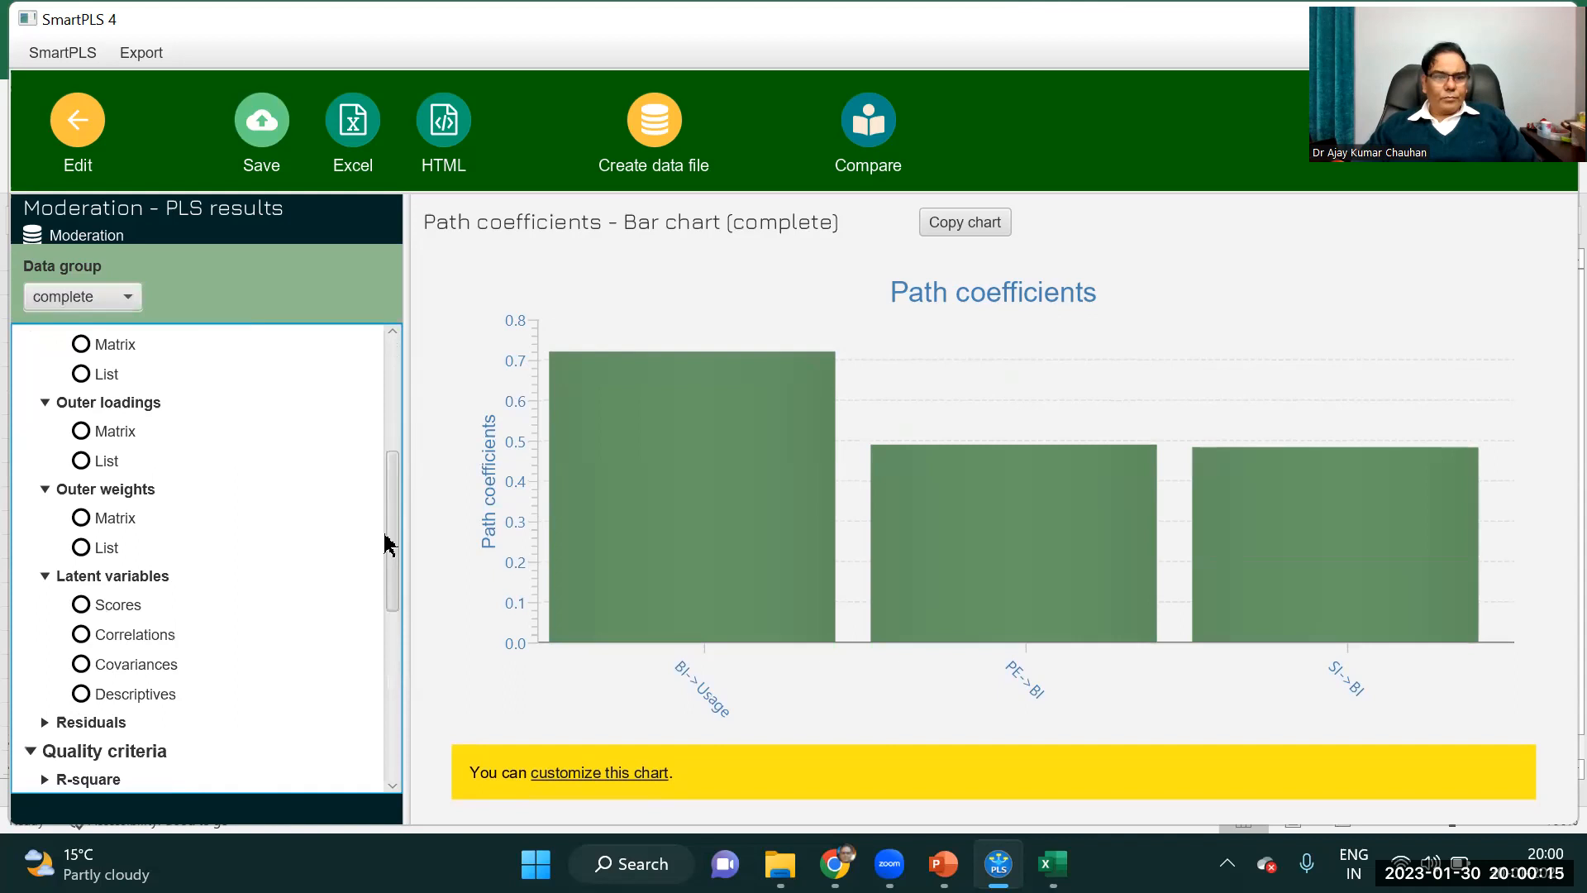
drag(392, 587, 390, 713)
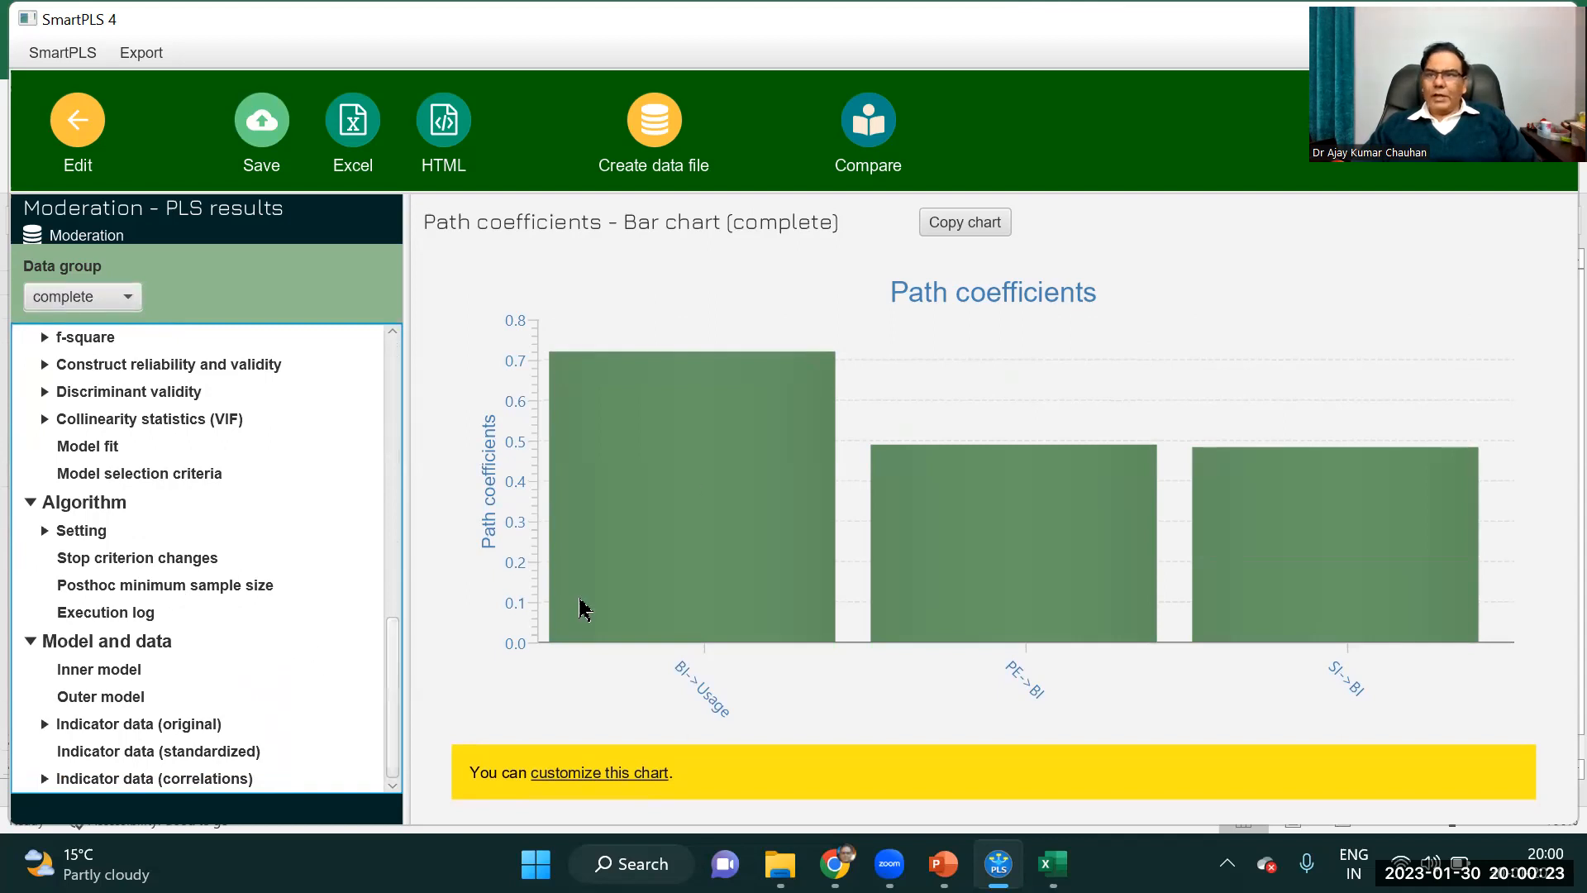
click(91, 128)
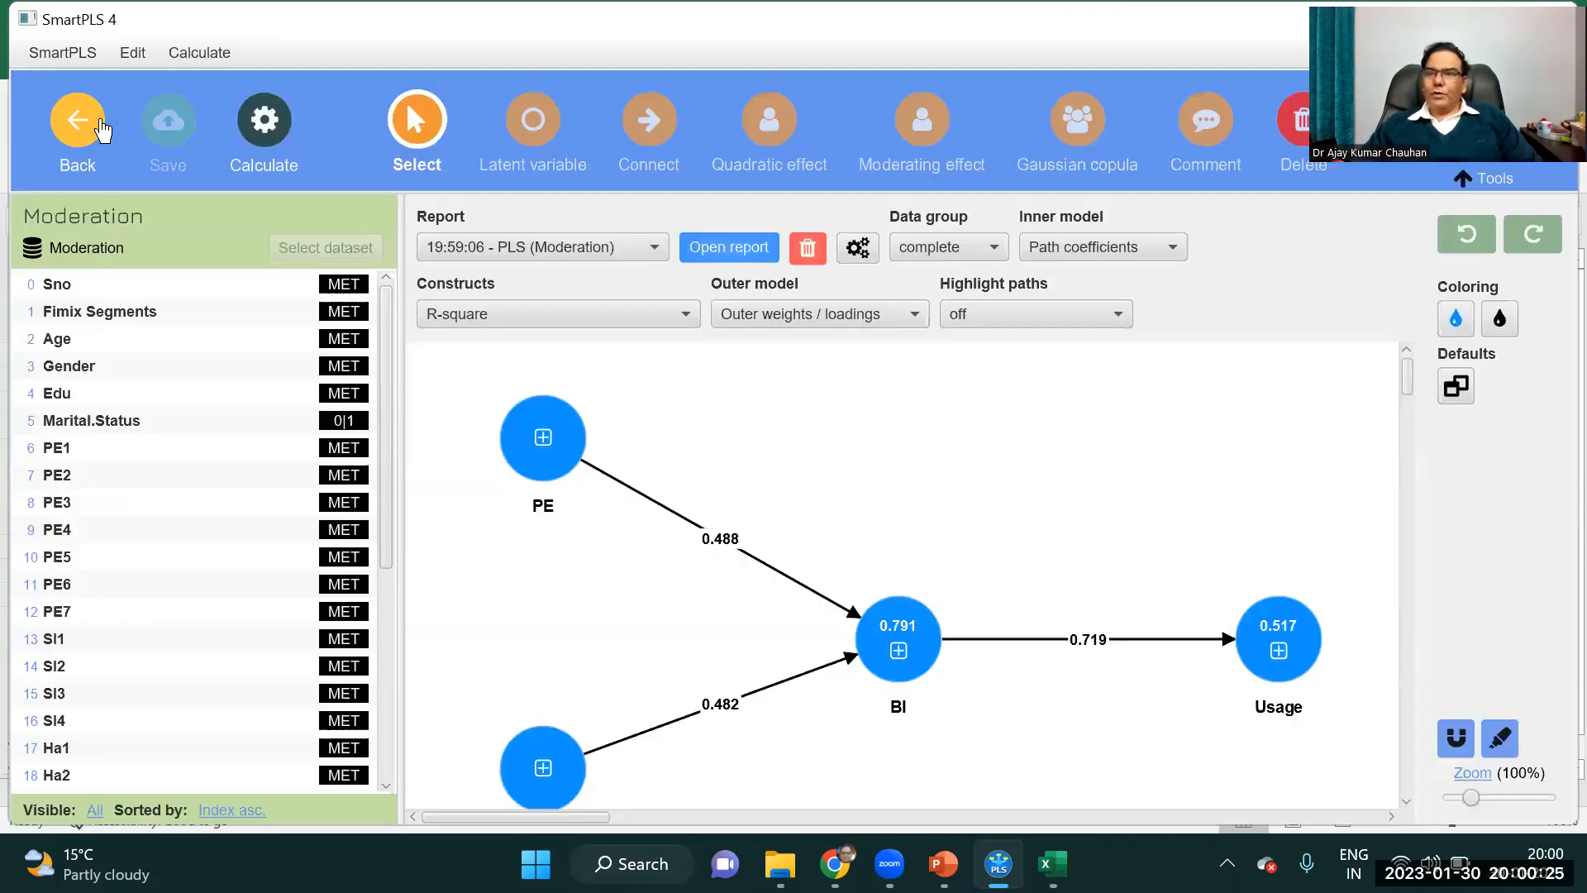